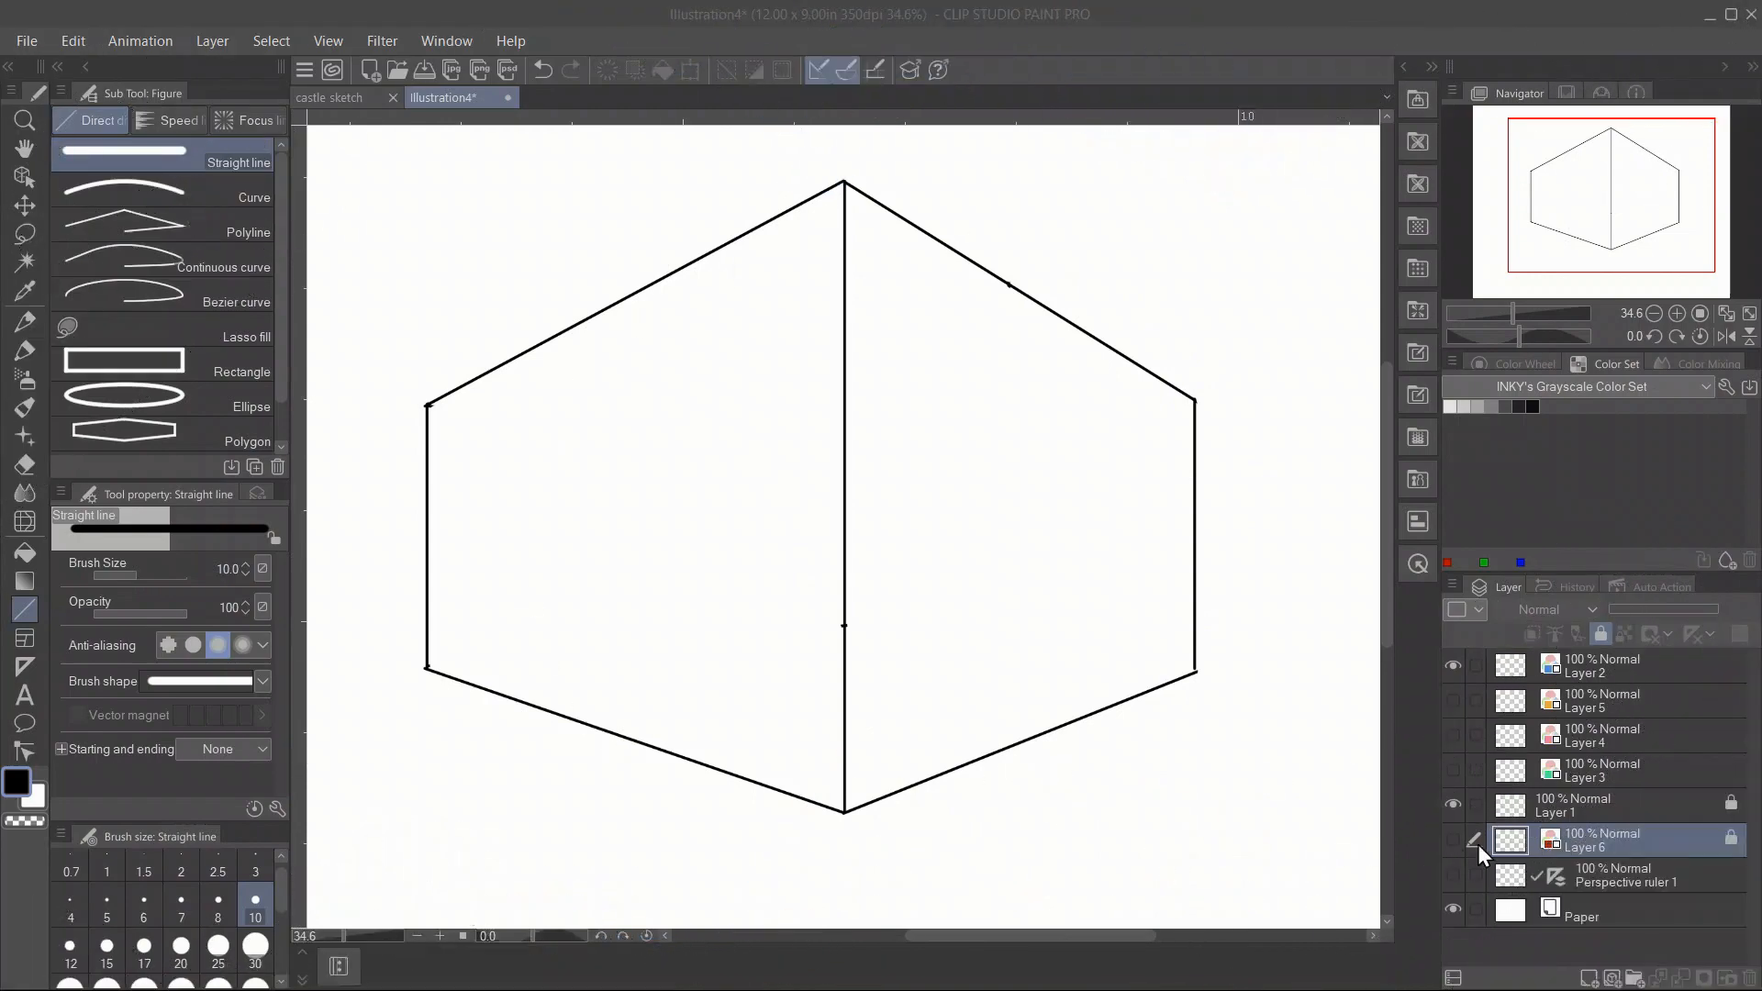
# Show the colored construction lines on Layers 3, 4 and 5, and keep Layer 6 hidden after a brief preview.
pyautogui.click(1453, 840)
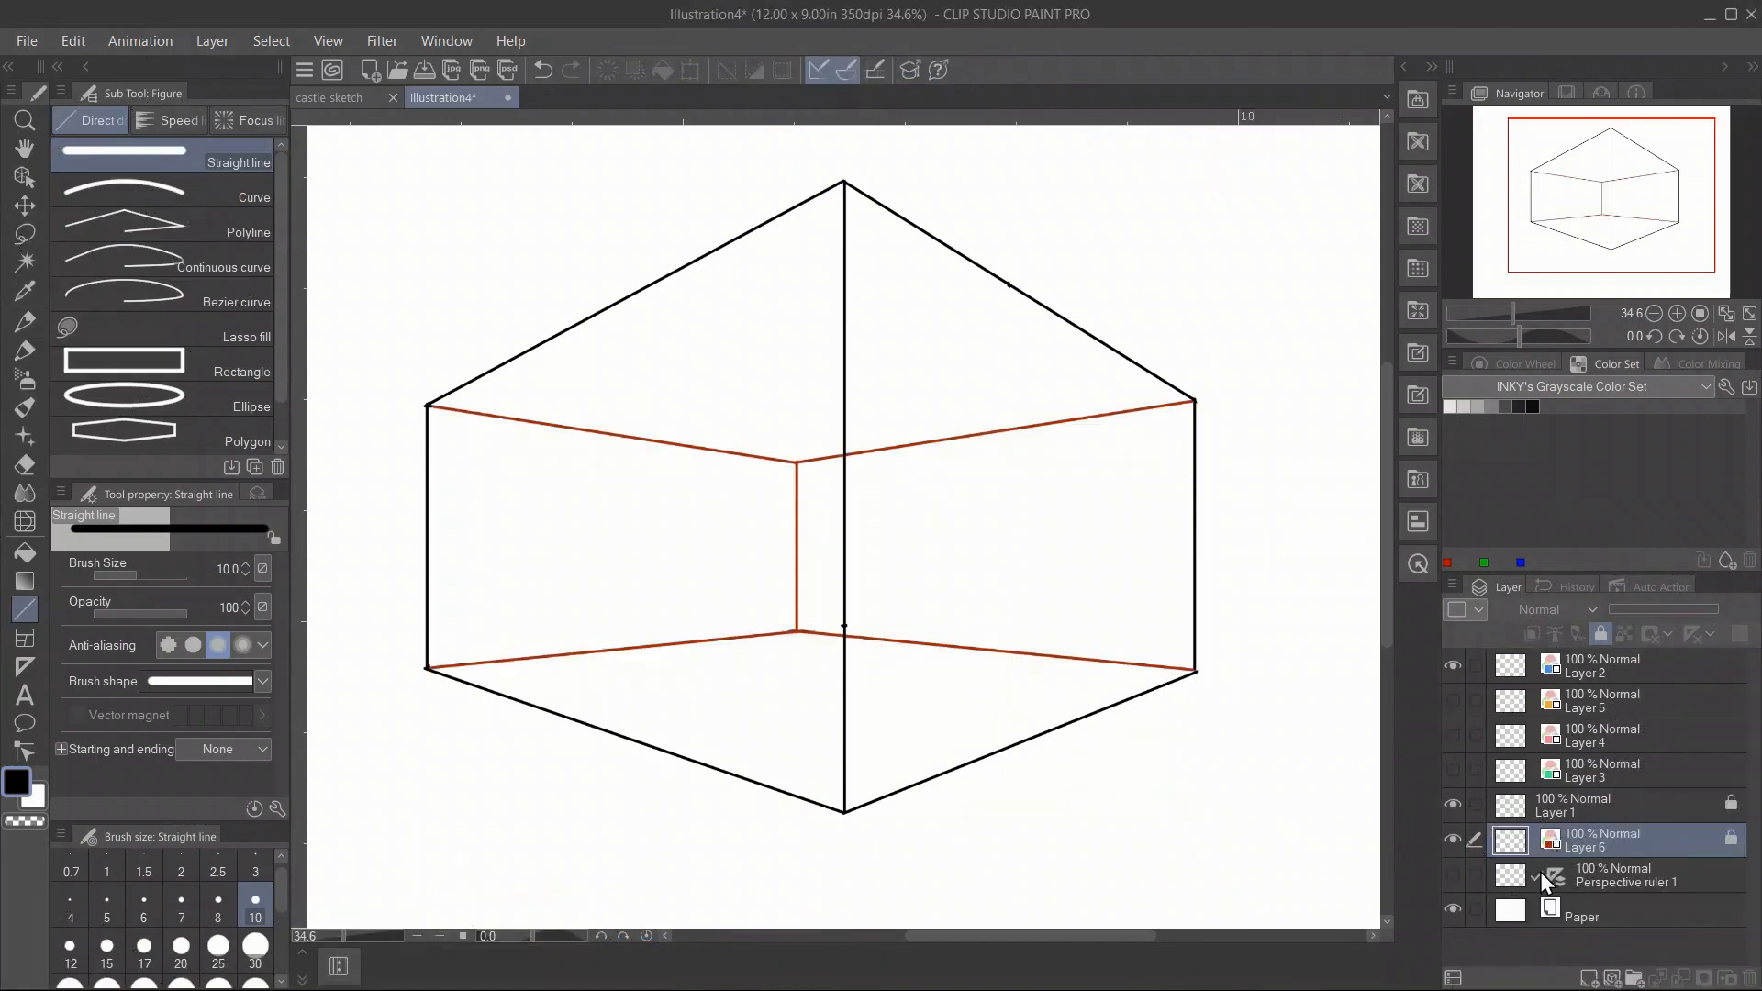
pyautogui.click(1453, 771)
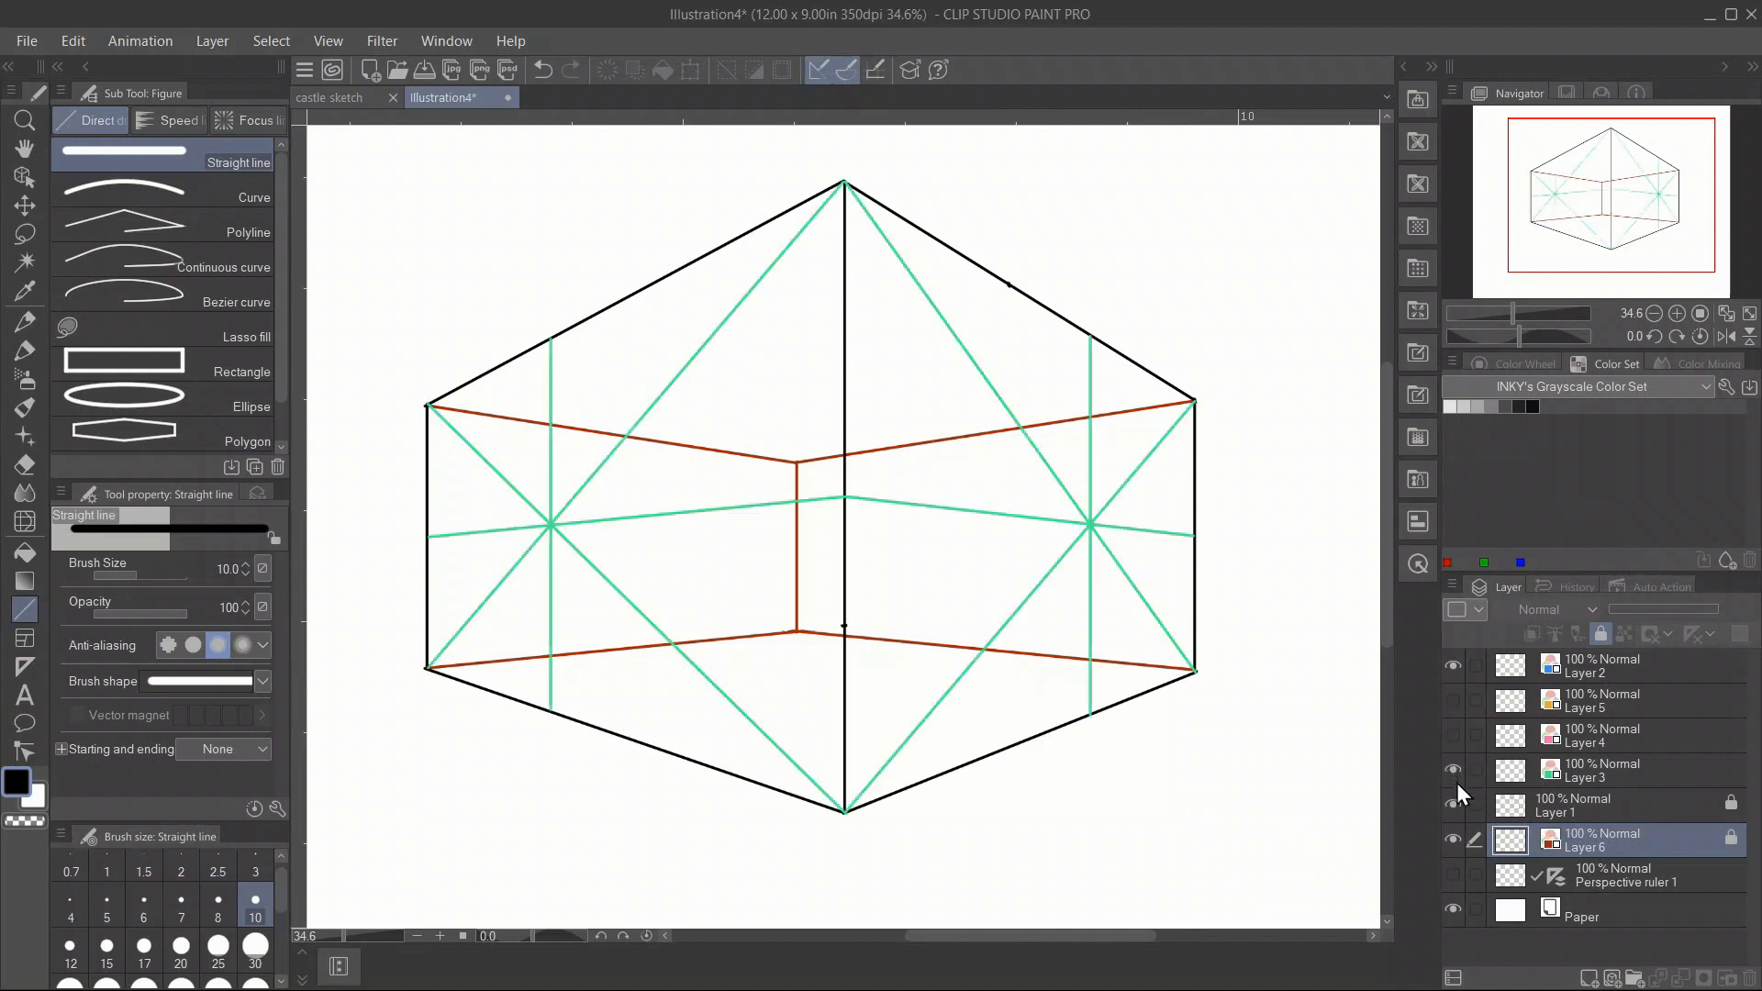
pyautogui.click(1452, 840)
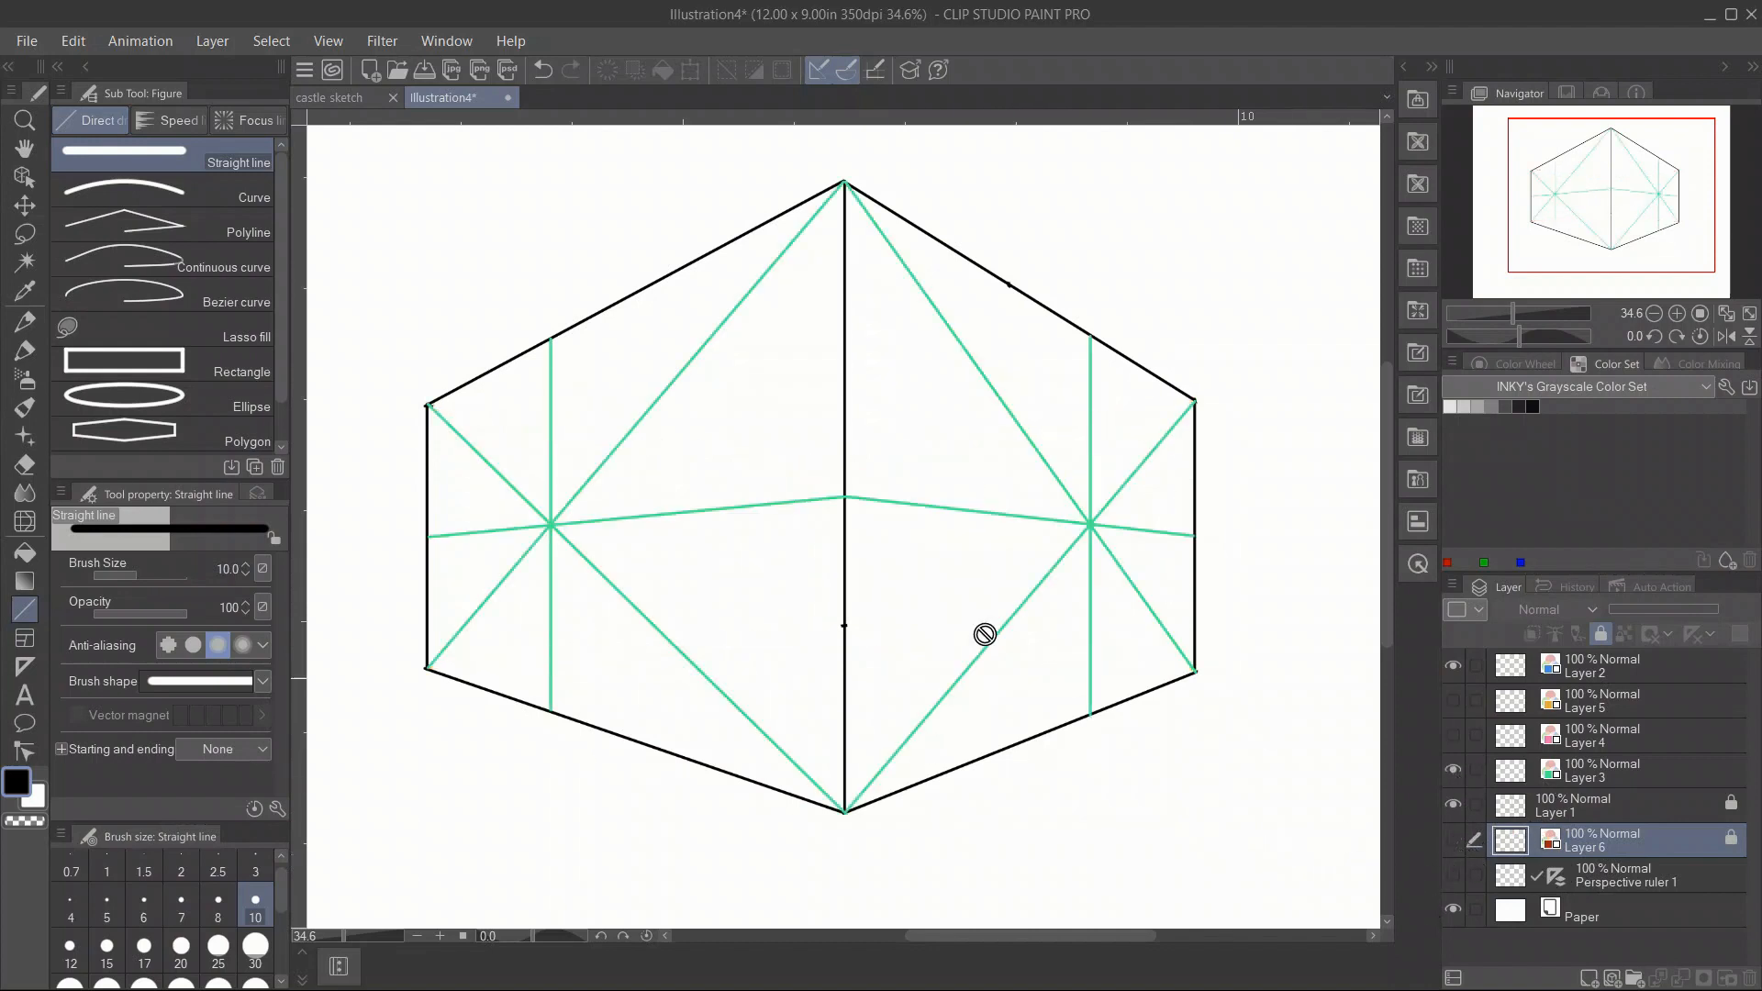
pyautogui.click(1451, 740)
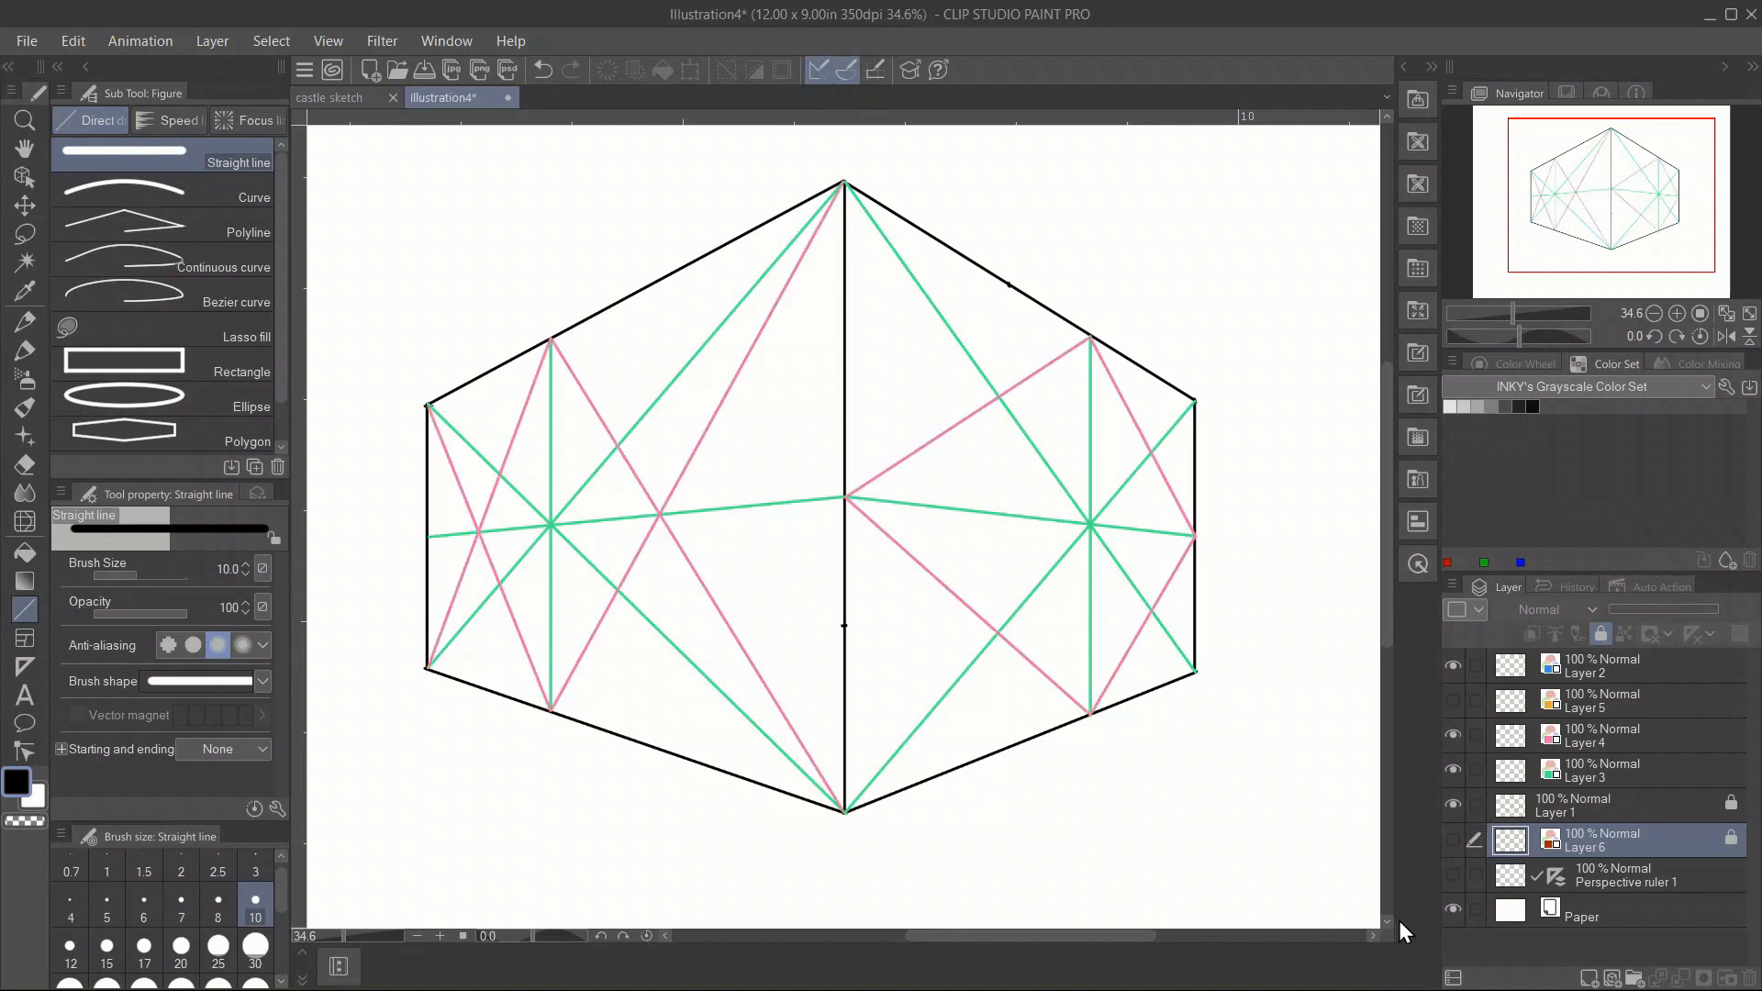
pyautogui.click(1452, 700)
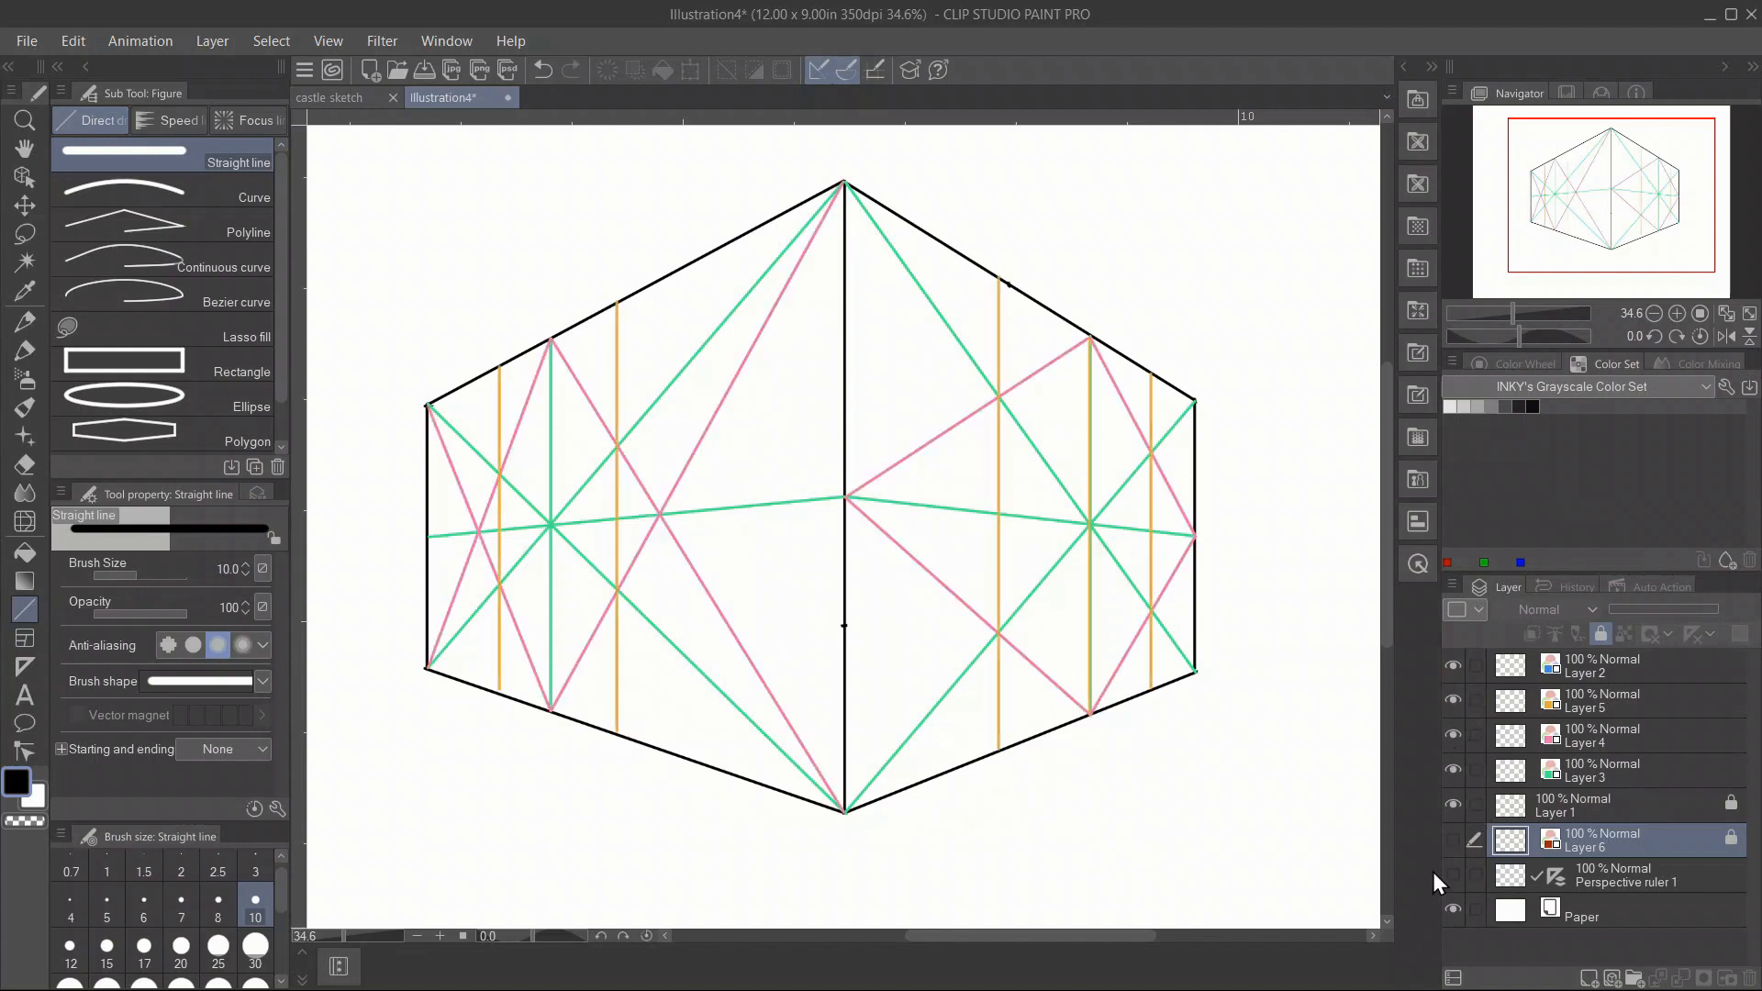
# Trace the horizontal midline across both walls on Layer 5, and hide Layers 3 and 4.
pyautogui.click(1615, 701)
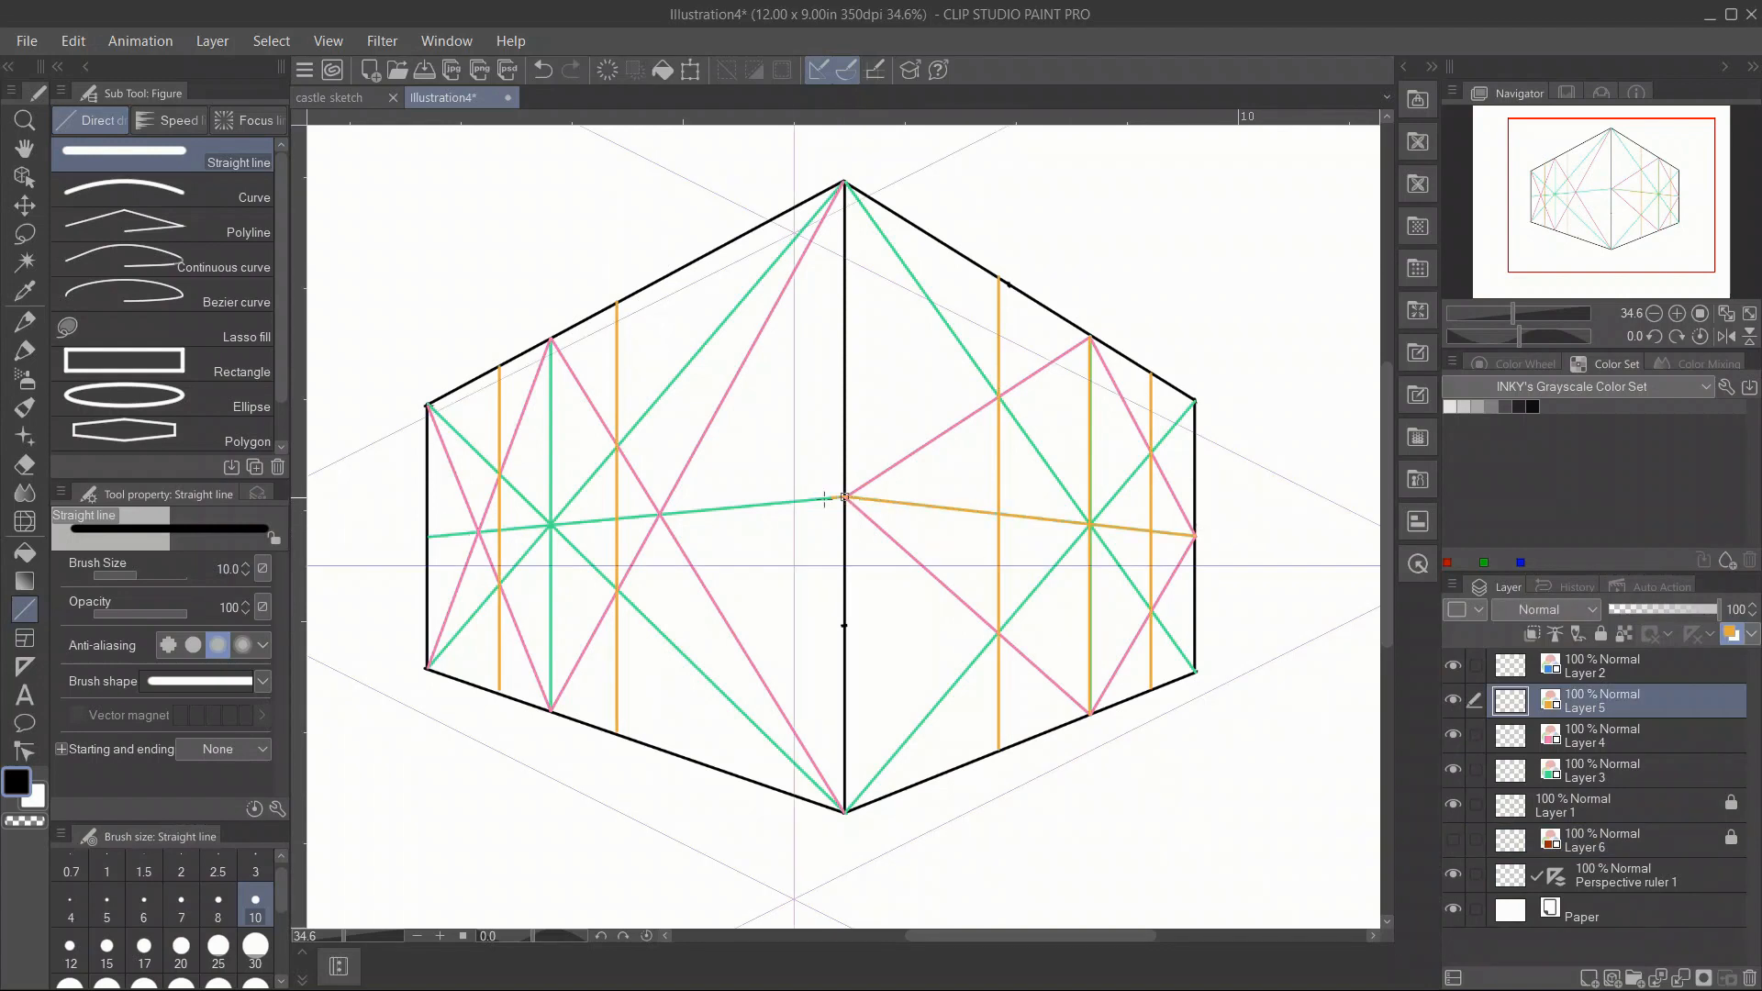
pyautogui.click(1452, 735)
pyautogui.click(1452, 775)
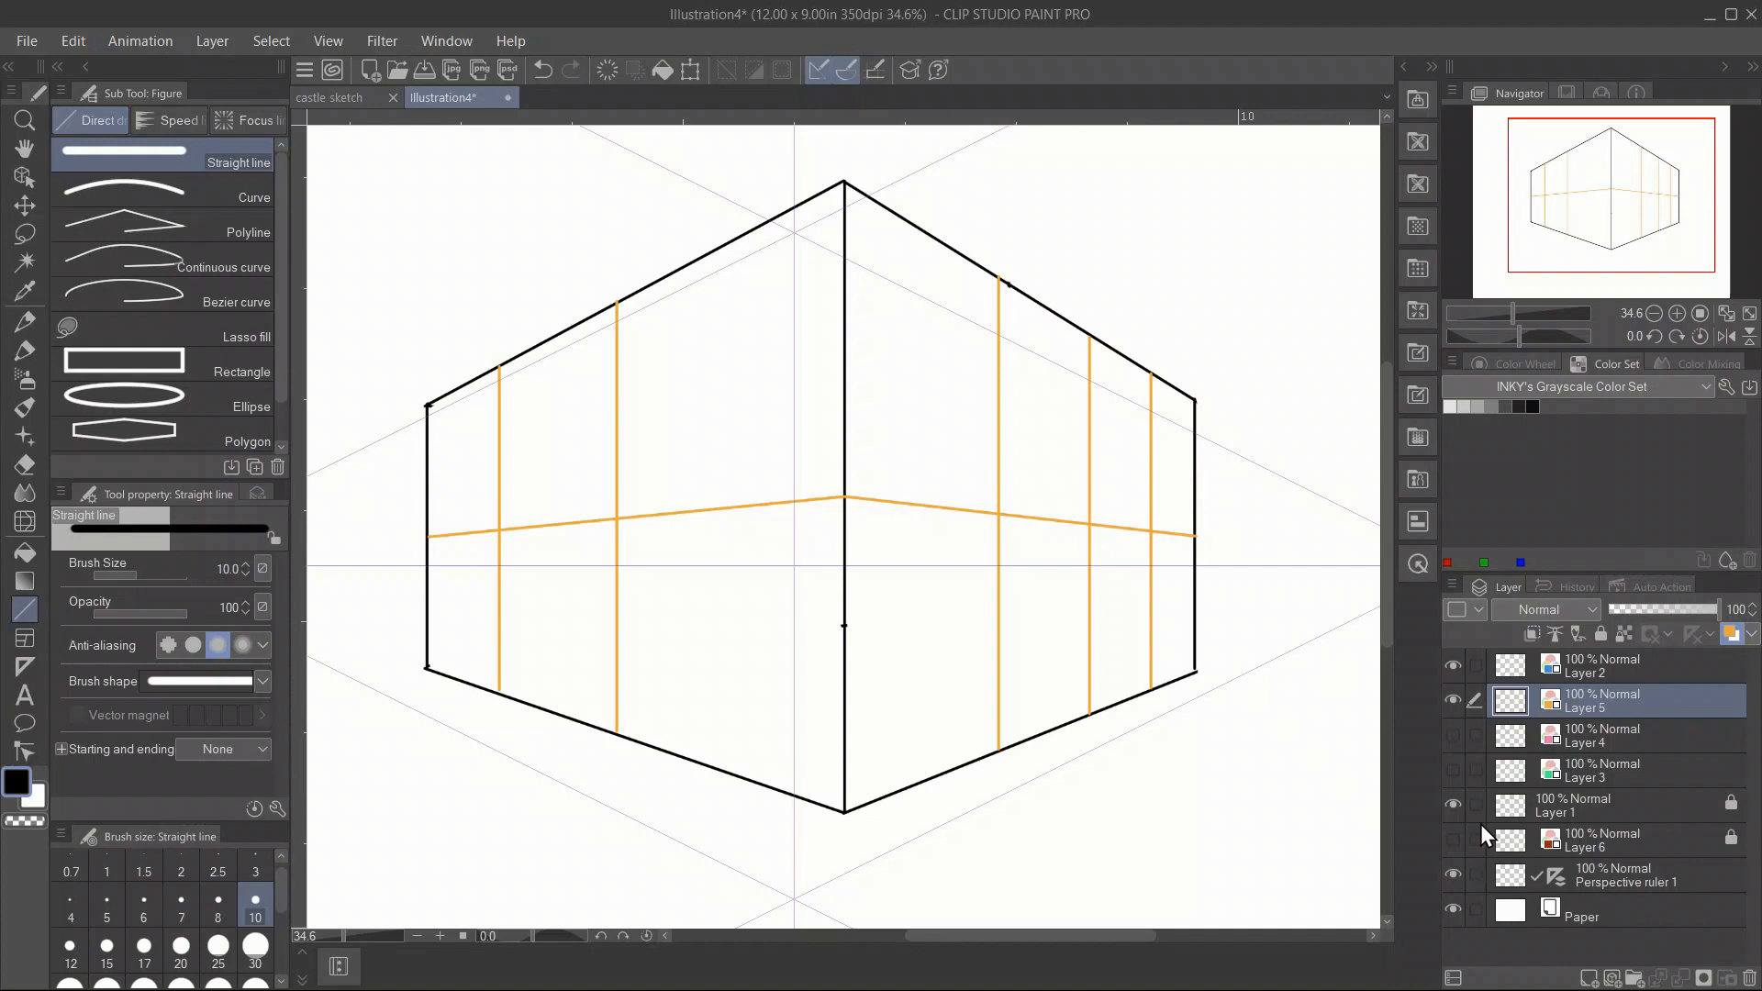
# On Layer 2, draw the recess's floor outline between the left wall's two orange verticals and erase its overshoot.
pyautogui.click(1630, 670)
pyautogui.moveTo(1613, 210); pyautogui.dragTo(1612, 204)
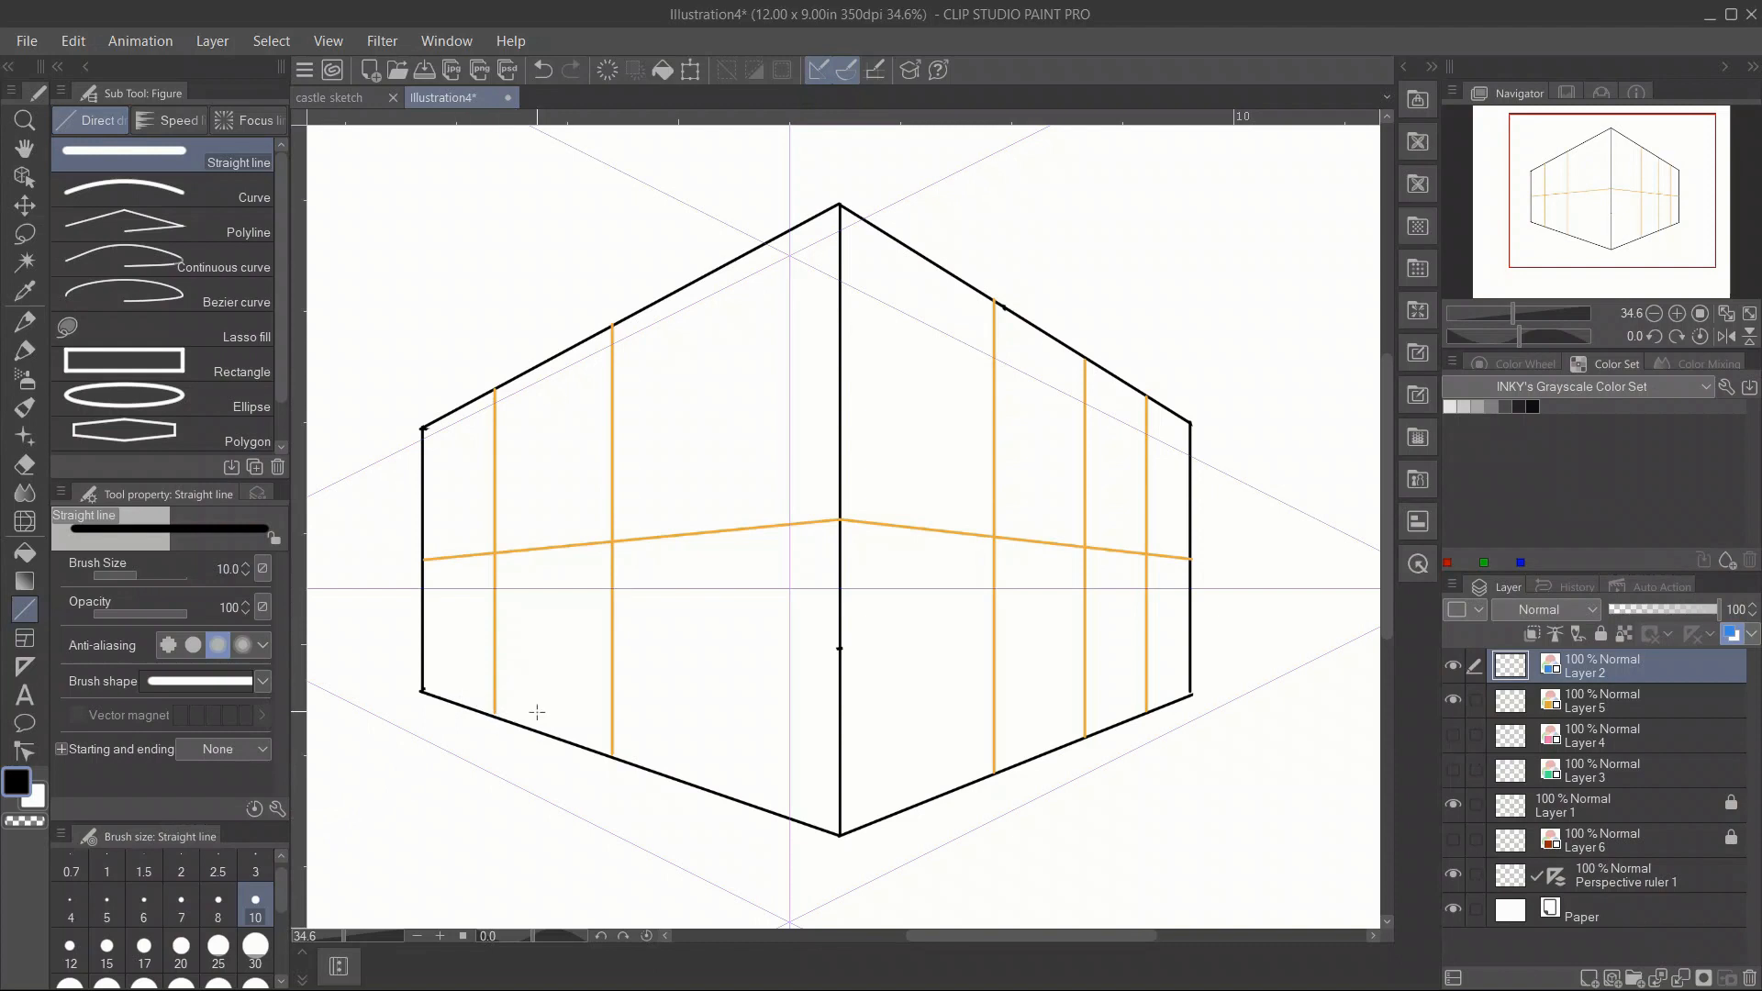
pyautogui.moveTo(495, 715); pyautogui.dragTo(522, 714)
pyautogui.click(1583, 236)
pyautogui.click(1526, 314)
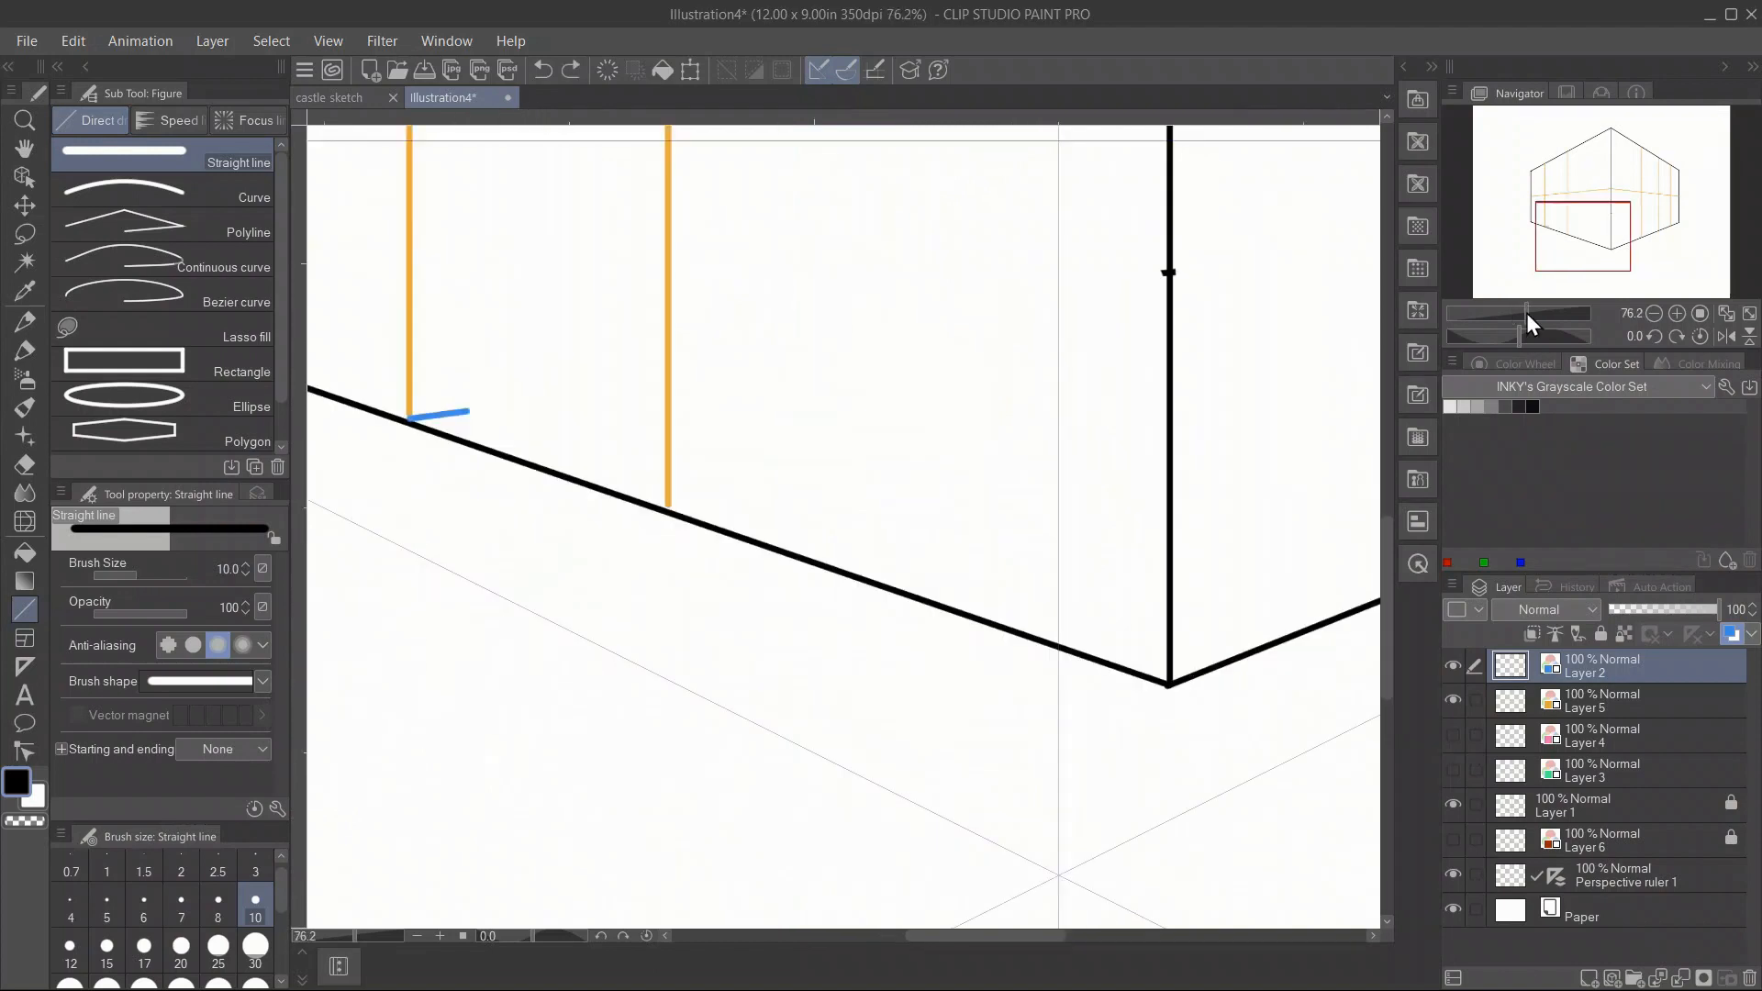
pyautogui.moveTo(467, 411); pyautogui.dragTo(810, 516)
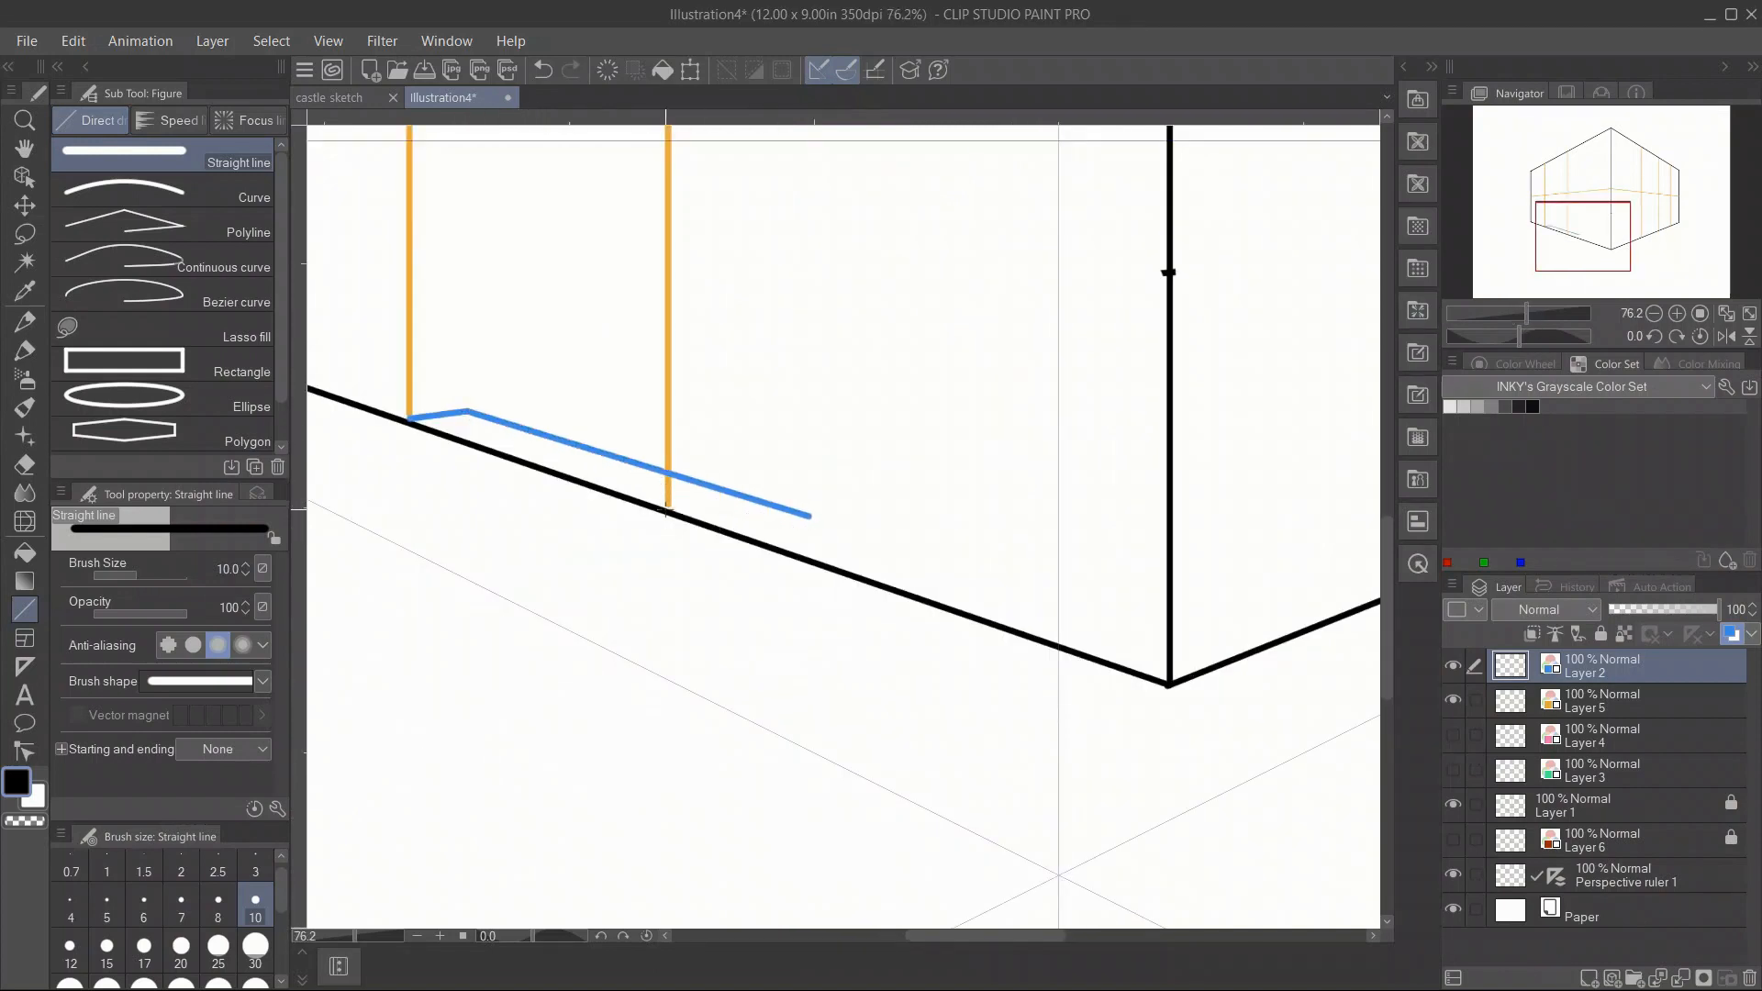
pyautogui.moveTo(665, 510)
pyautogui.mouseDown()
pyautogui.moveTo(737, 495)
pyautogui.moveTo(802, 514)
pyautogui.mouseUp()
pyautogui.press('e')
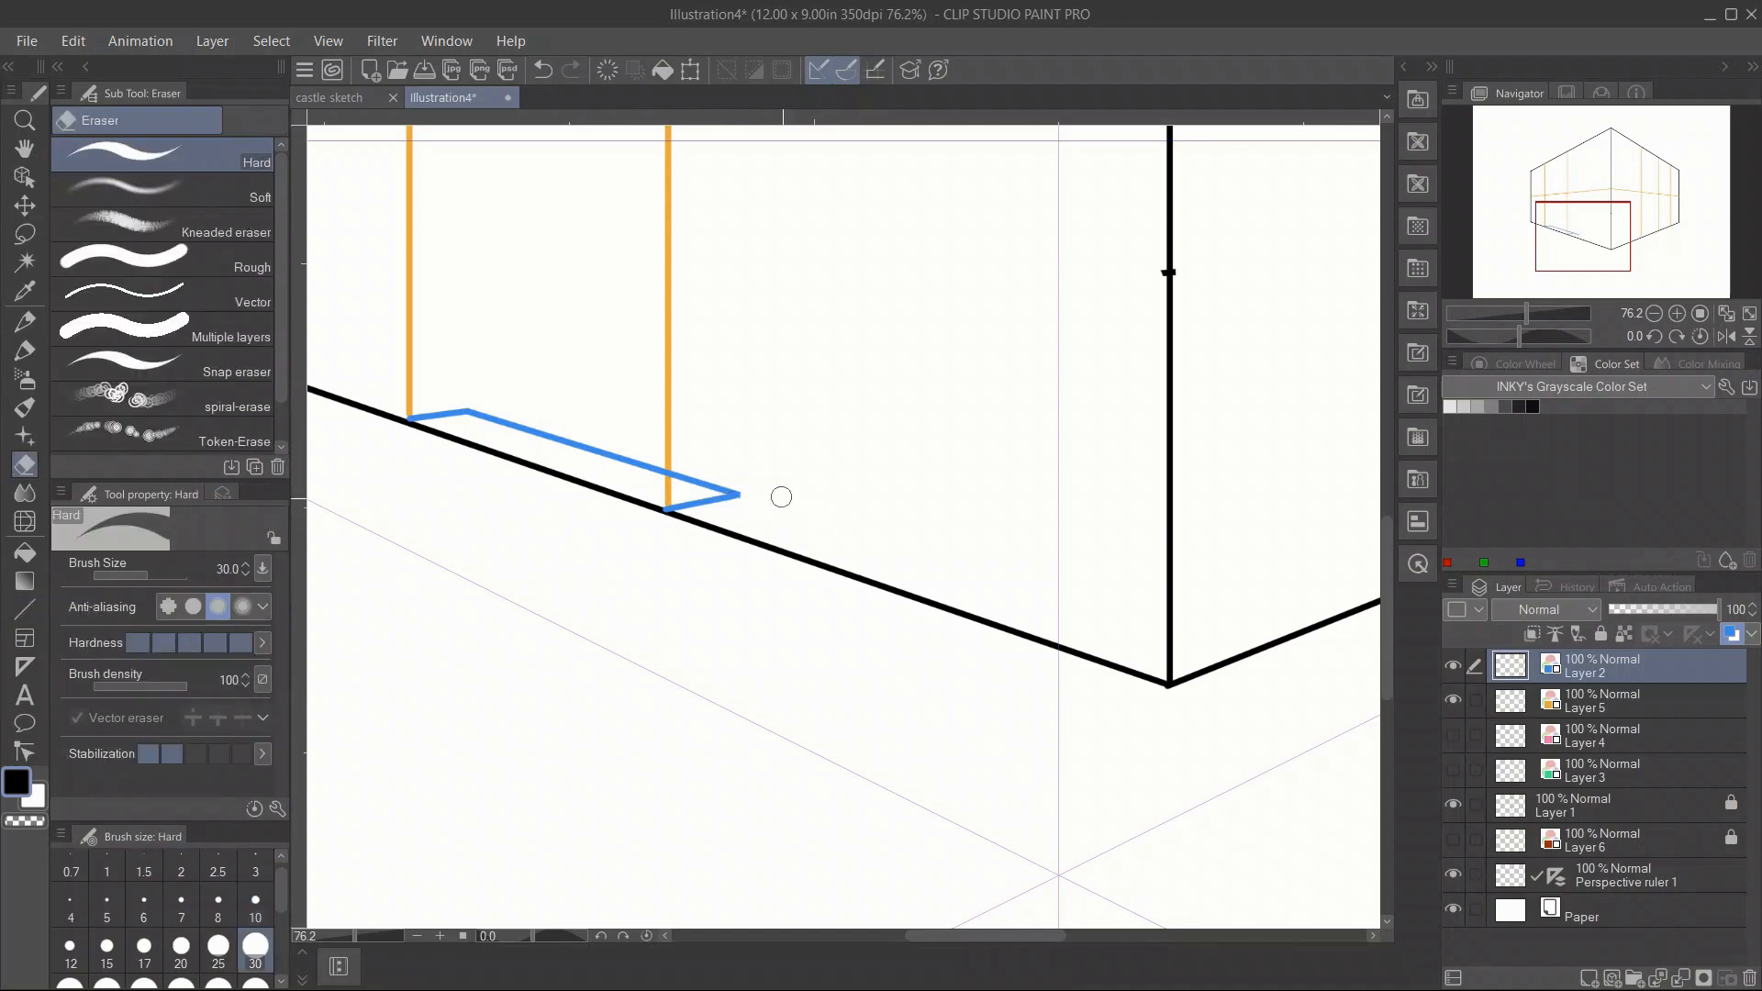
pyautogui.press('u')
# Draw the recess's two inner vertical edges and its four-sided top outline at the orange midline.
pyautogui.click(1523, 314)
pyautogui.click(1568, 246)
pyautogui.moveTo(1569, 246); pyautogui.dragTo(1571, 202)
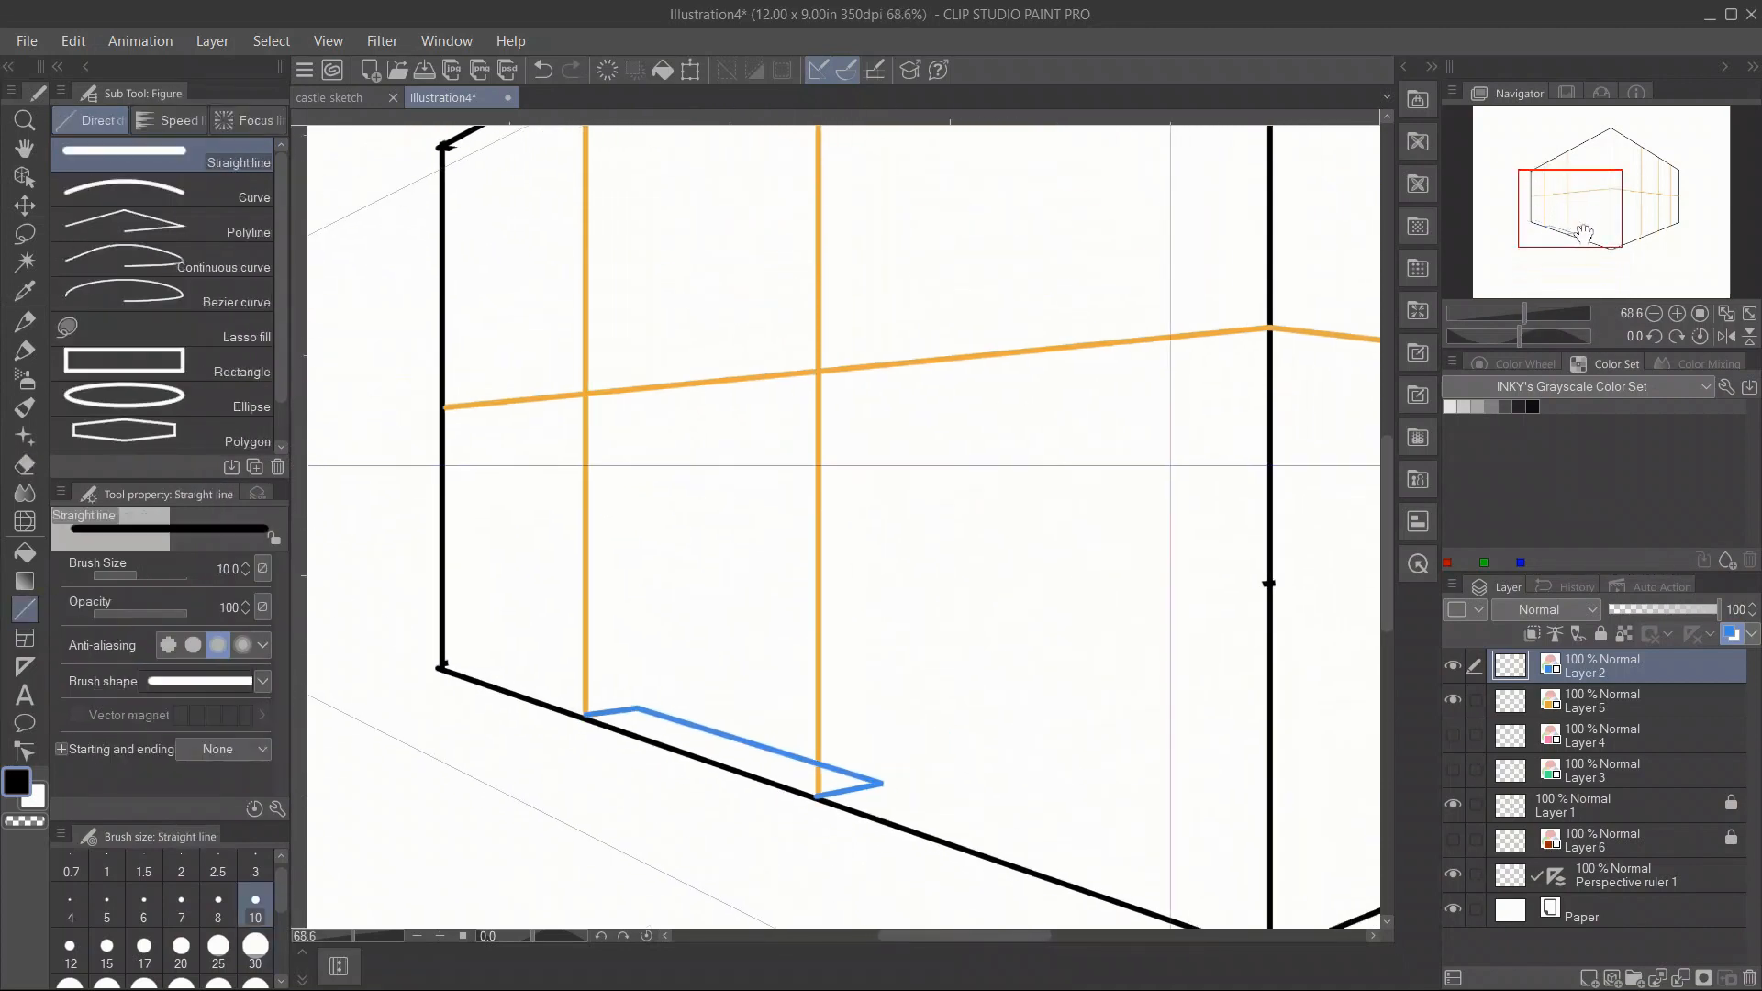
pyautogui.moveTo(639, 707); pyautogui.dragTo(638, 351)
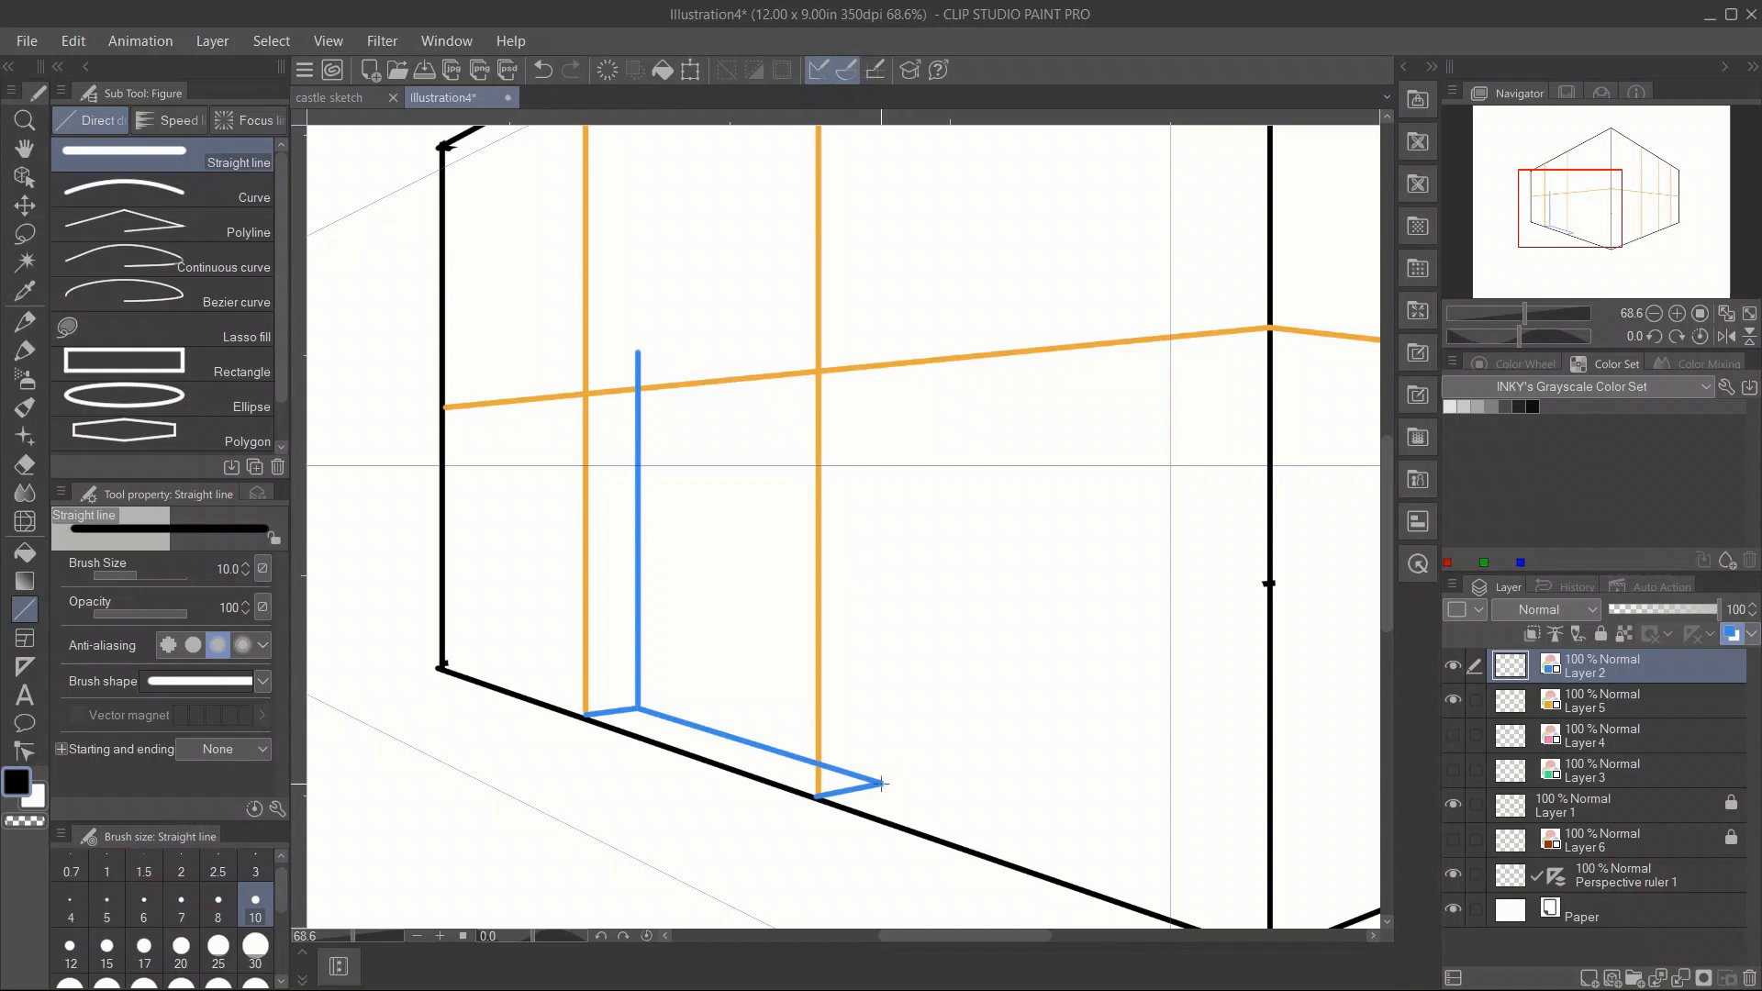
pyautogui.moveTo(881, 783); pyautogui.dragTo(882, 299)
pyautogui.moveTo(586, 394); pyautogui.dragTo(638, 399)
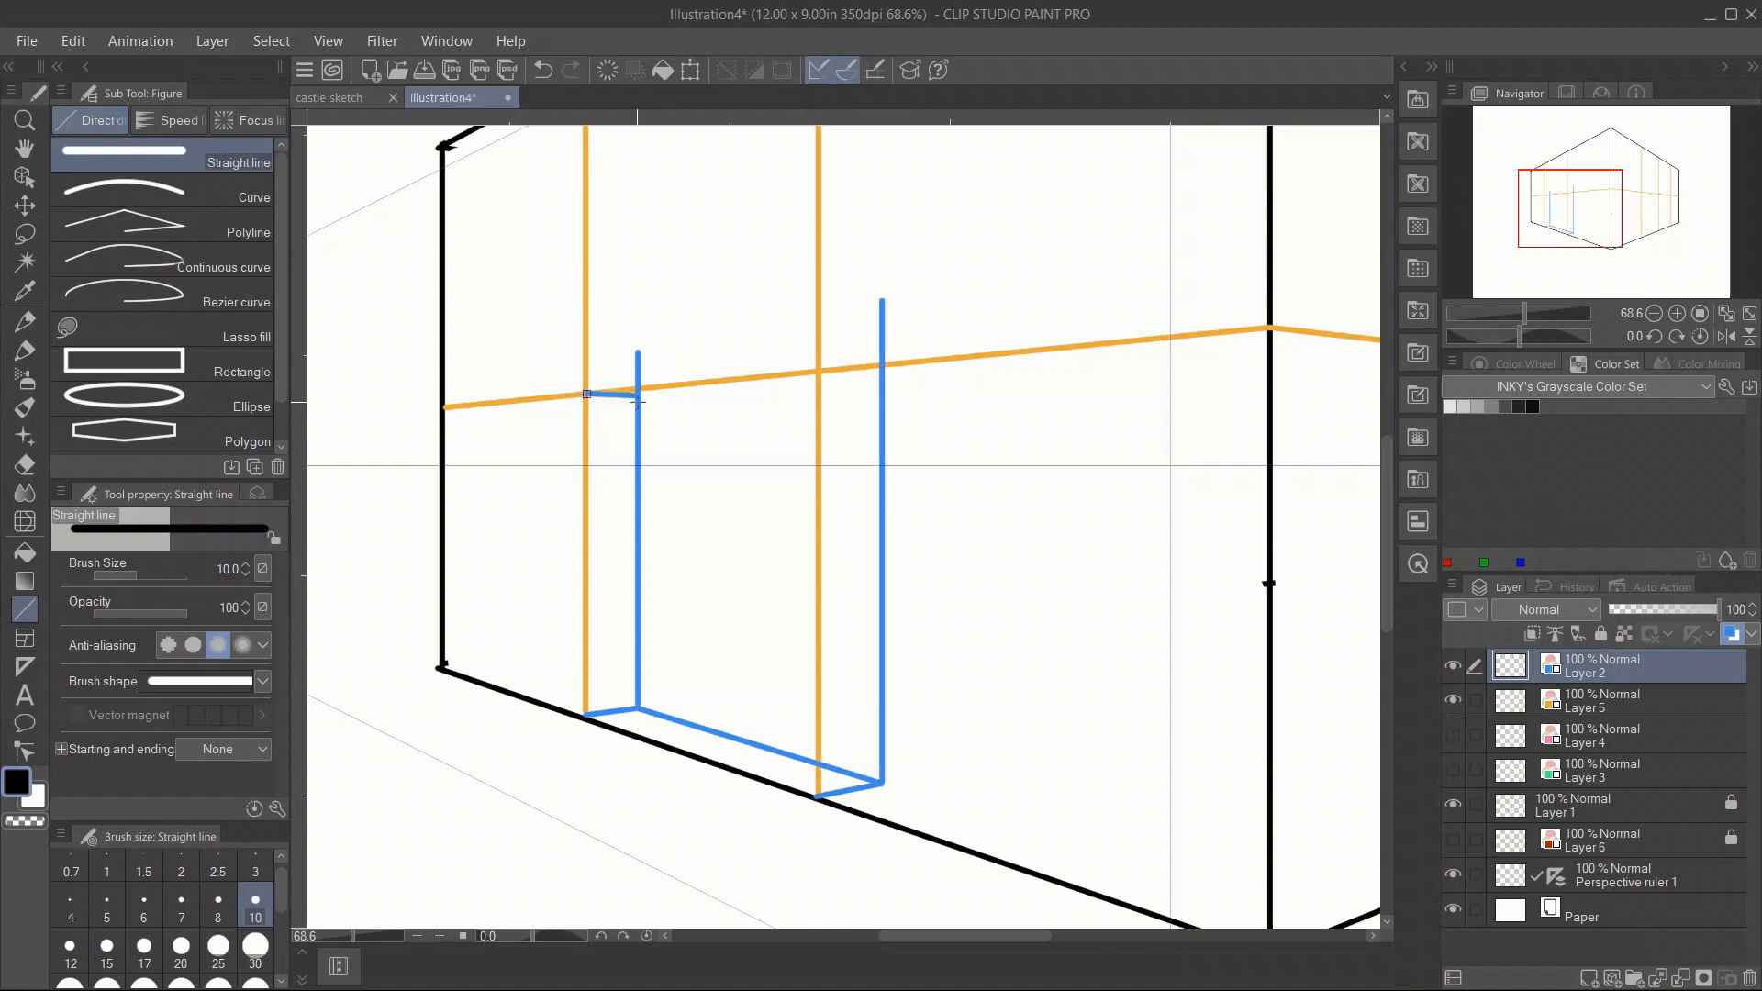
pyautogui.moveTo(819, 372); pyautogui.dragTo(879, 385)
pyautogui.moveTo(639, 395); pyautogui.dragTo(881, 375)
pyautogui.moveTo(585, 395); pyautogui.dragTo(822, 380)
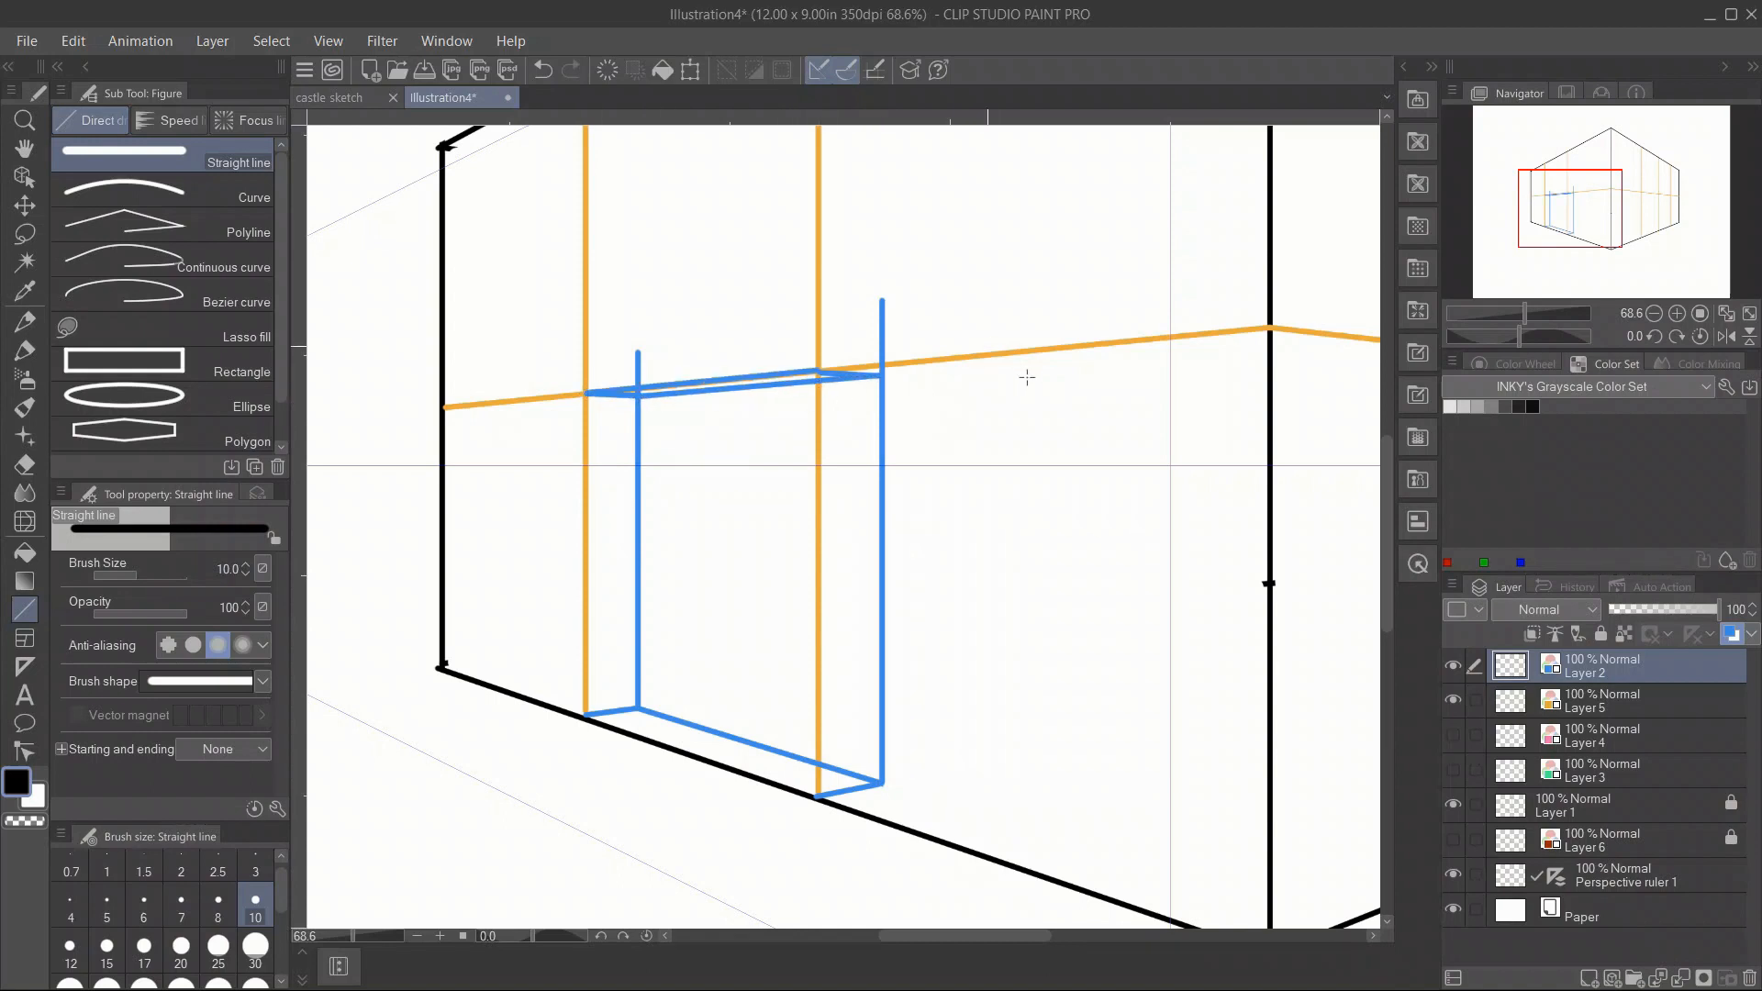
# Erase the vertical edges' overshoot above the recess and redraw the short right edge of its top outline.
pyautogui.press('e')
pyautogui.moveTo(884, 301); pyautogui.dragTo(885, 372)
pyautogui.moveTo(639, 350); pyautogui.dragTo(638, 376)
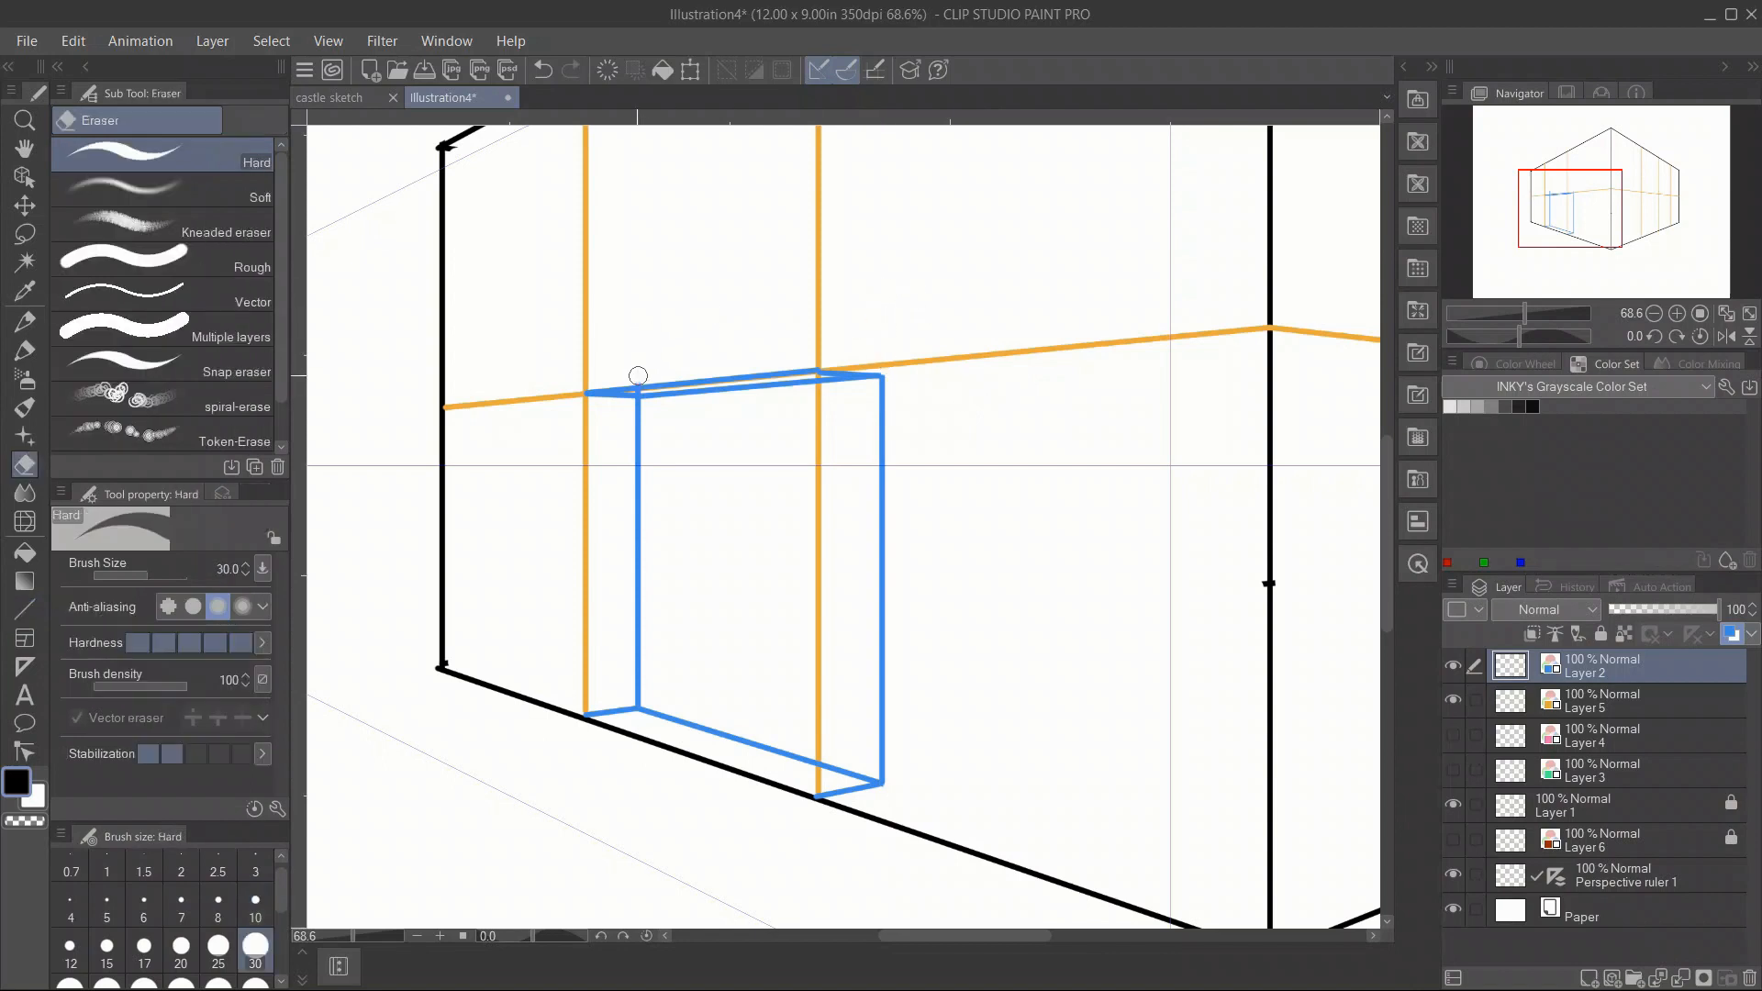
pyautogui.press('u')
pyautogui.moveTo(818, 372); pyautogui.dragTo(884, 376)
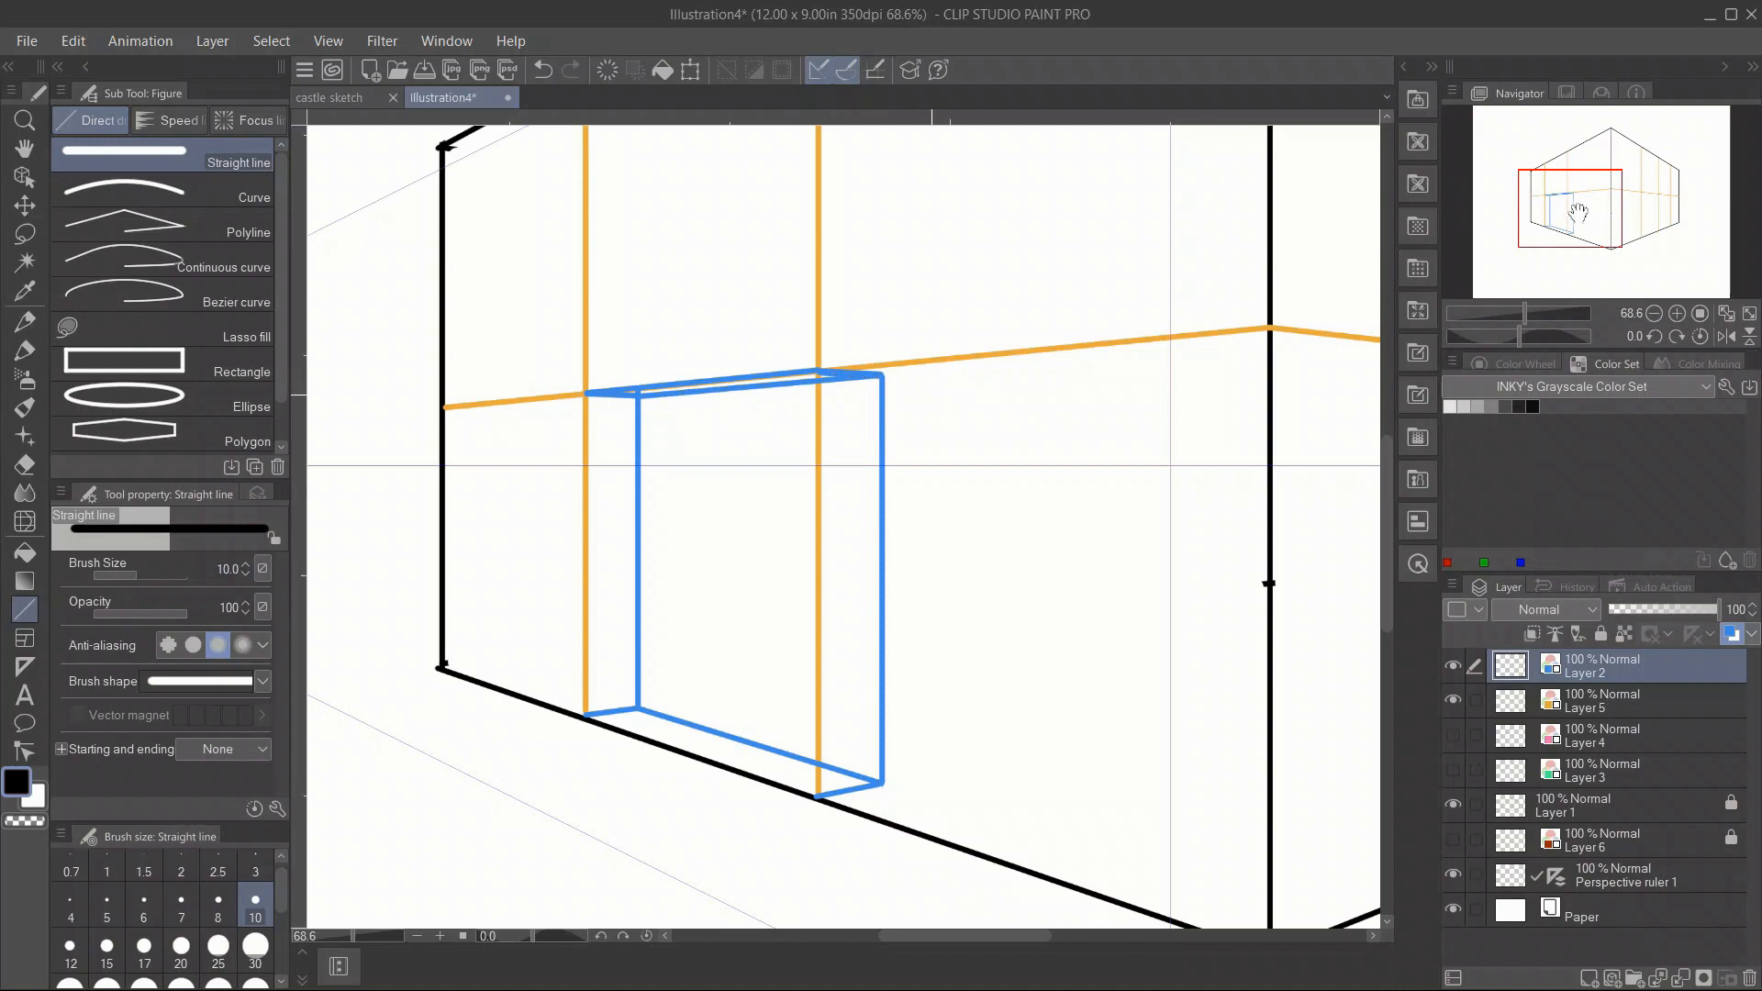
# Unlock Layer 1 and erase the left wall's black base line across the recess opening.
pyautogui.moveTo(1579, 214); pyautogui.dragTo(1595, 212)
pyautogui.click(1665, 856)
pyautogui.click(1642, 805)
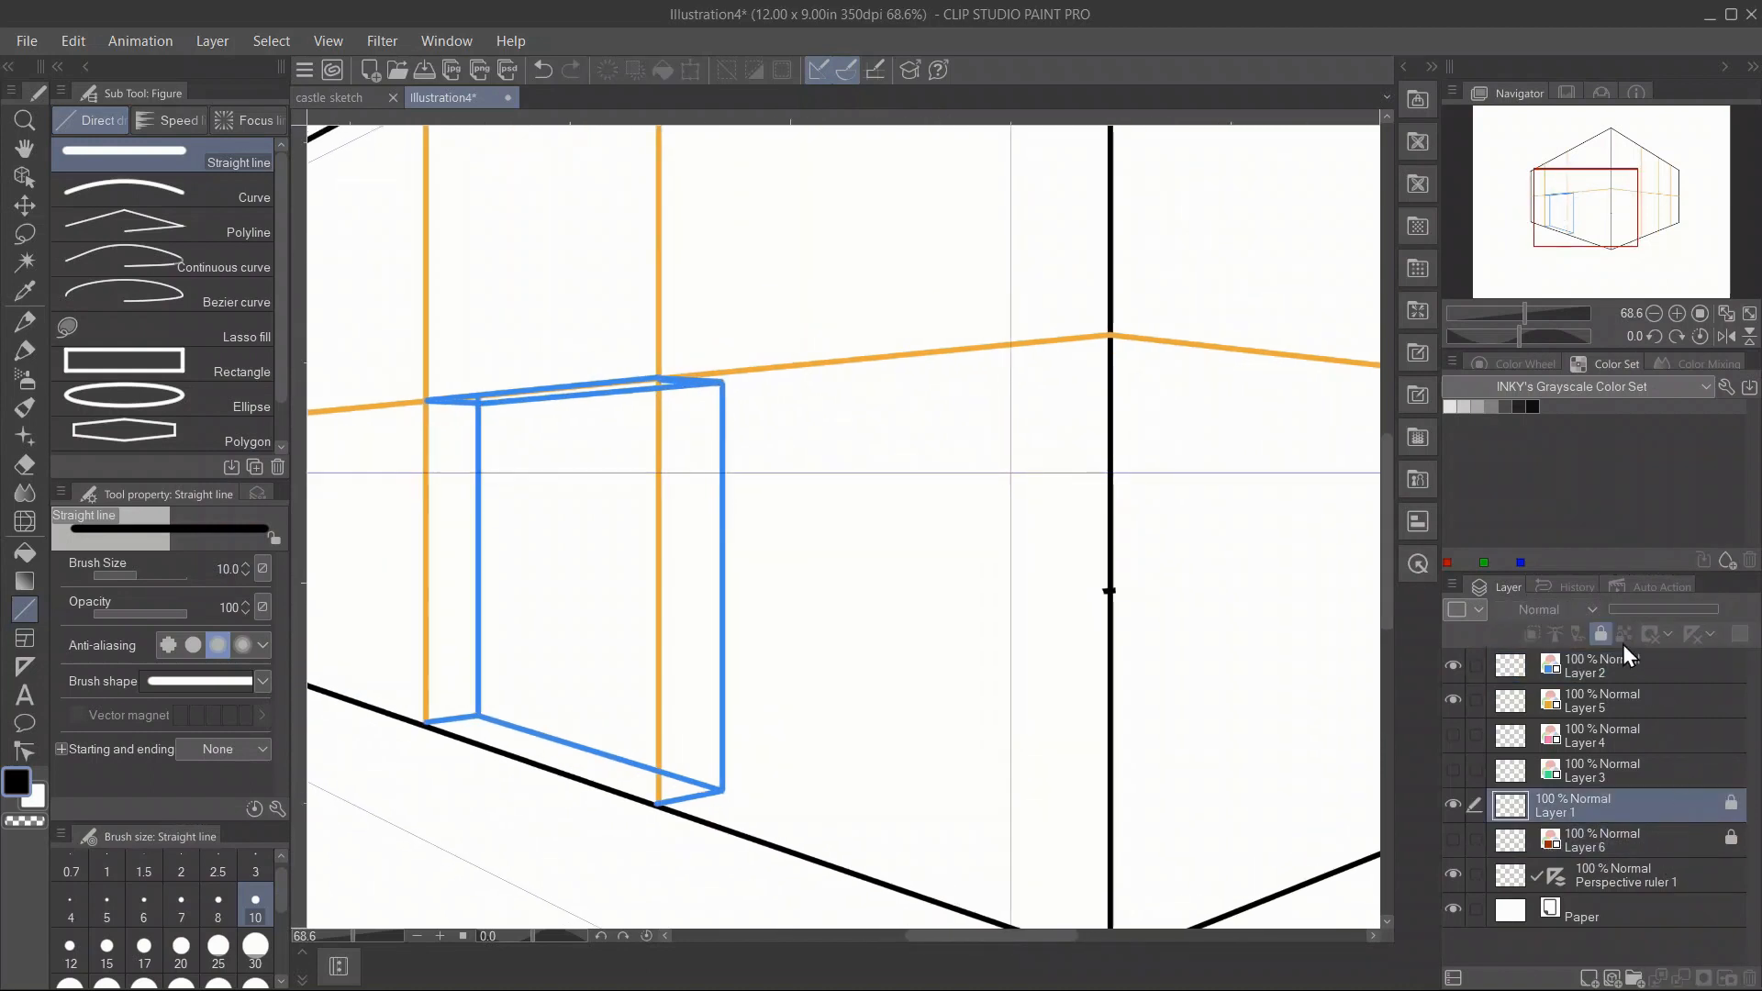
pyautogui.press('e')
pyautogui.moveTo(445, 737); pyautogui.dragTo(656, 806)
pyautogui.press('u')
# On Layer 2, draw the base of a box projecting outward from the left wall at the midline and trim its overshoot.
pyautogui.click(1632, 670)
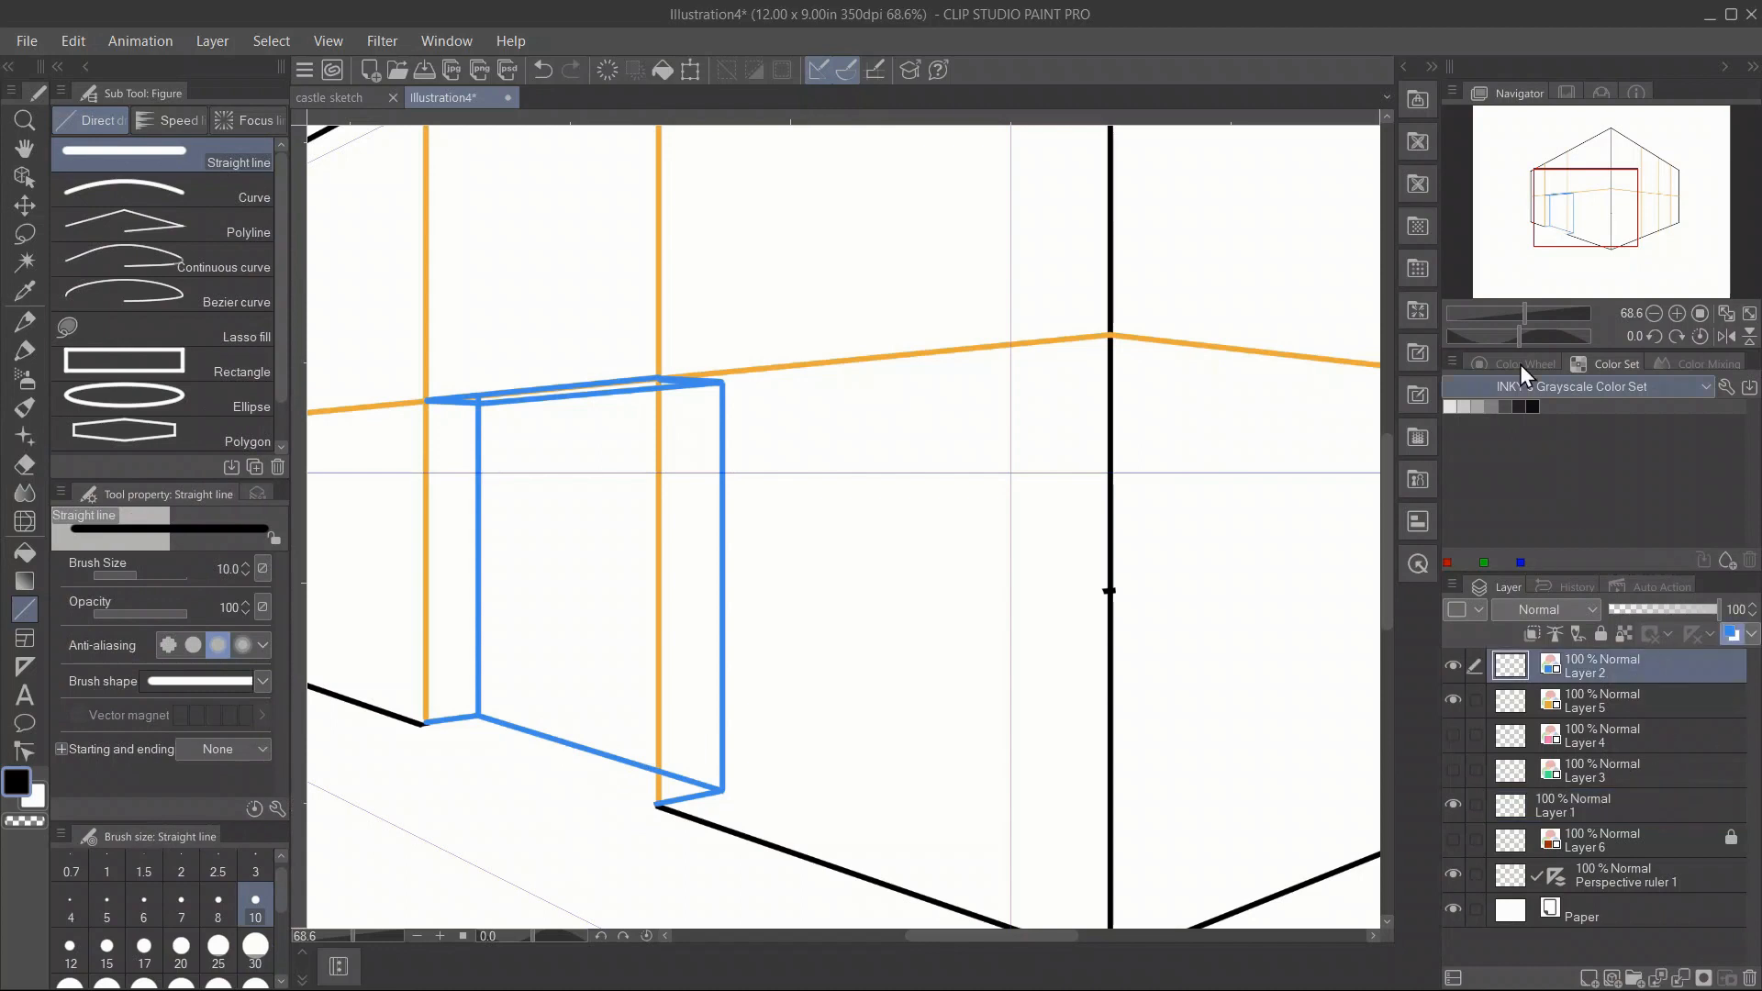
pyautogui.moveTo(1524, 313); pyautogui.dragTo(1515, 313)
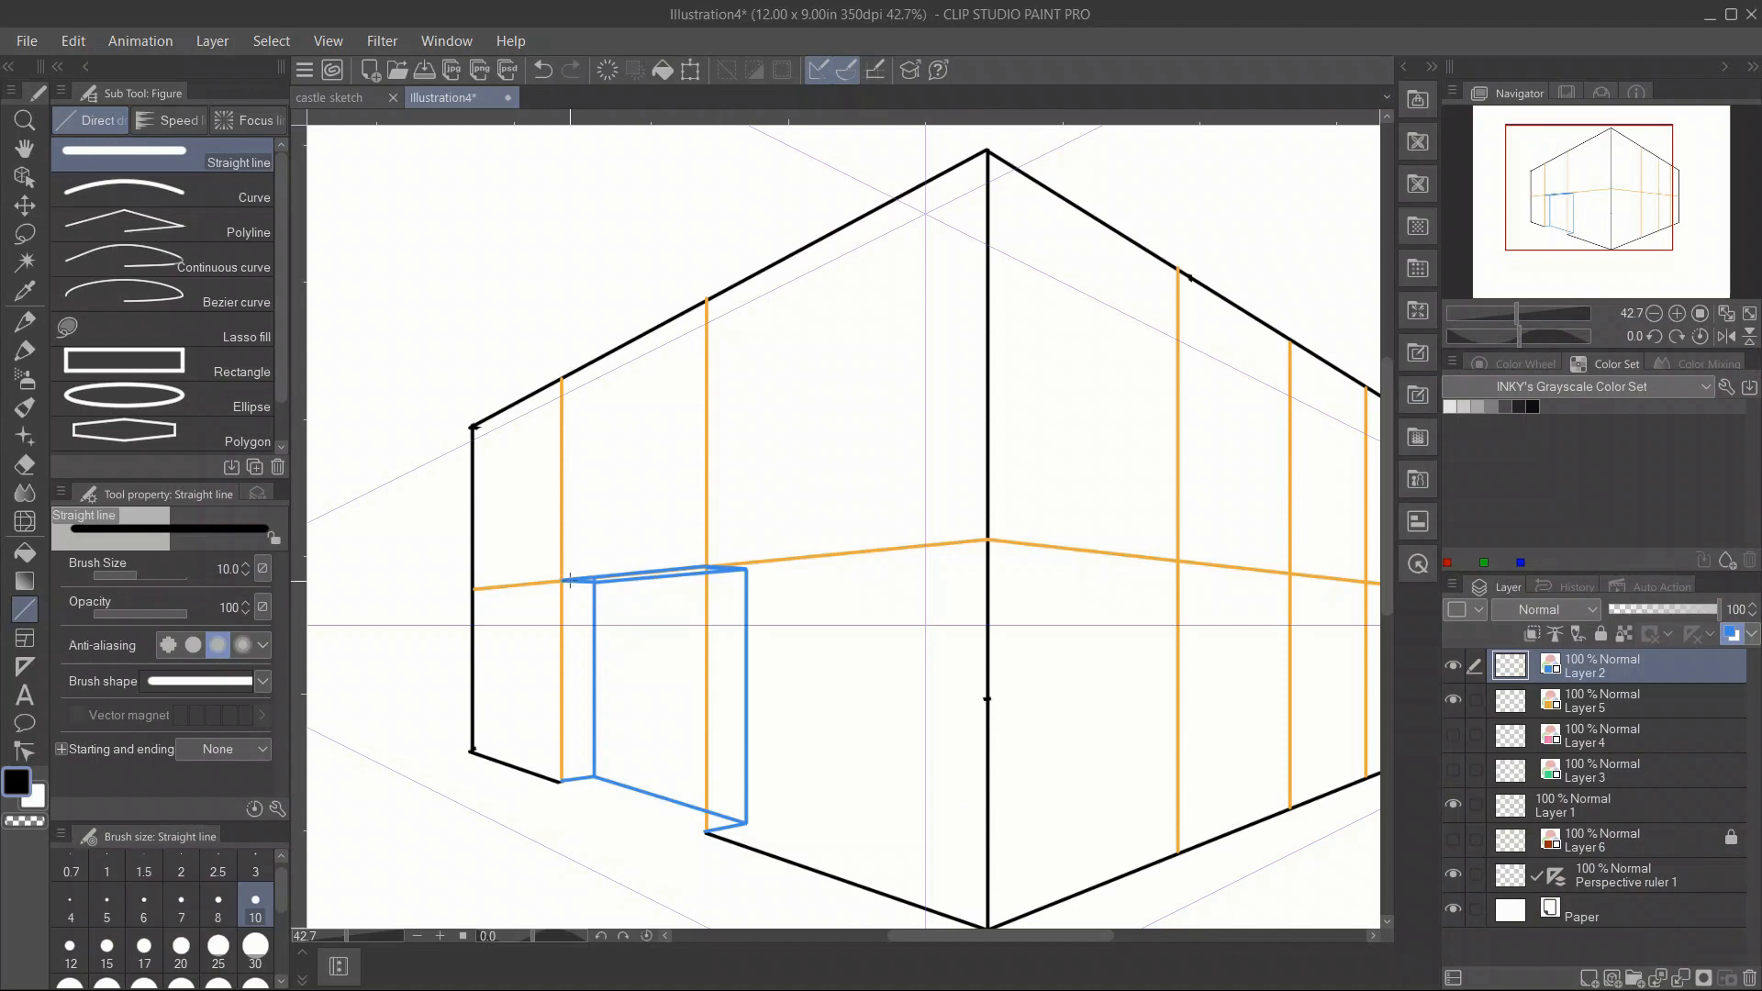
pyautogui.moveTo(561, 580); pyautogui.dragTo(505, 580)
pyautogui.moveTo(707, 566); pyautogui.dragTo(626, 556)
pyautogui.moveTo(507, 579); pyautogui.dragTo(649, 550)
pyautogui.press('e')
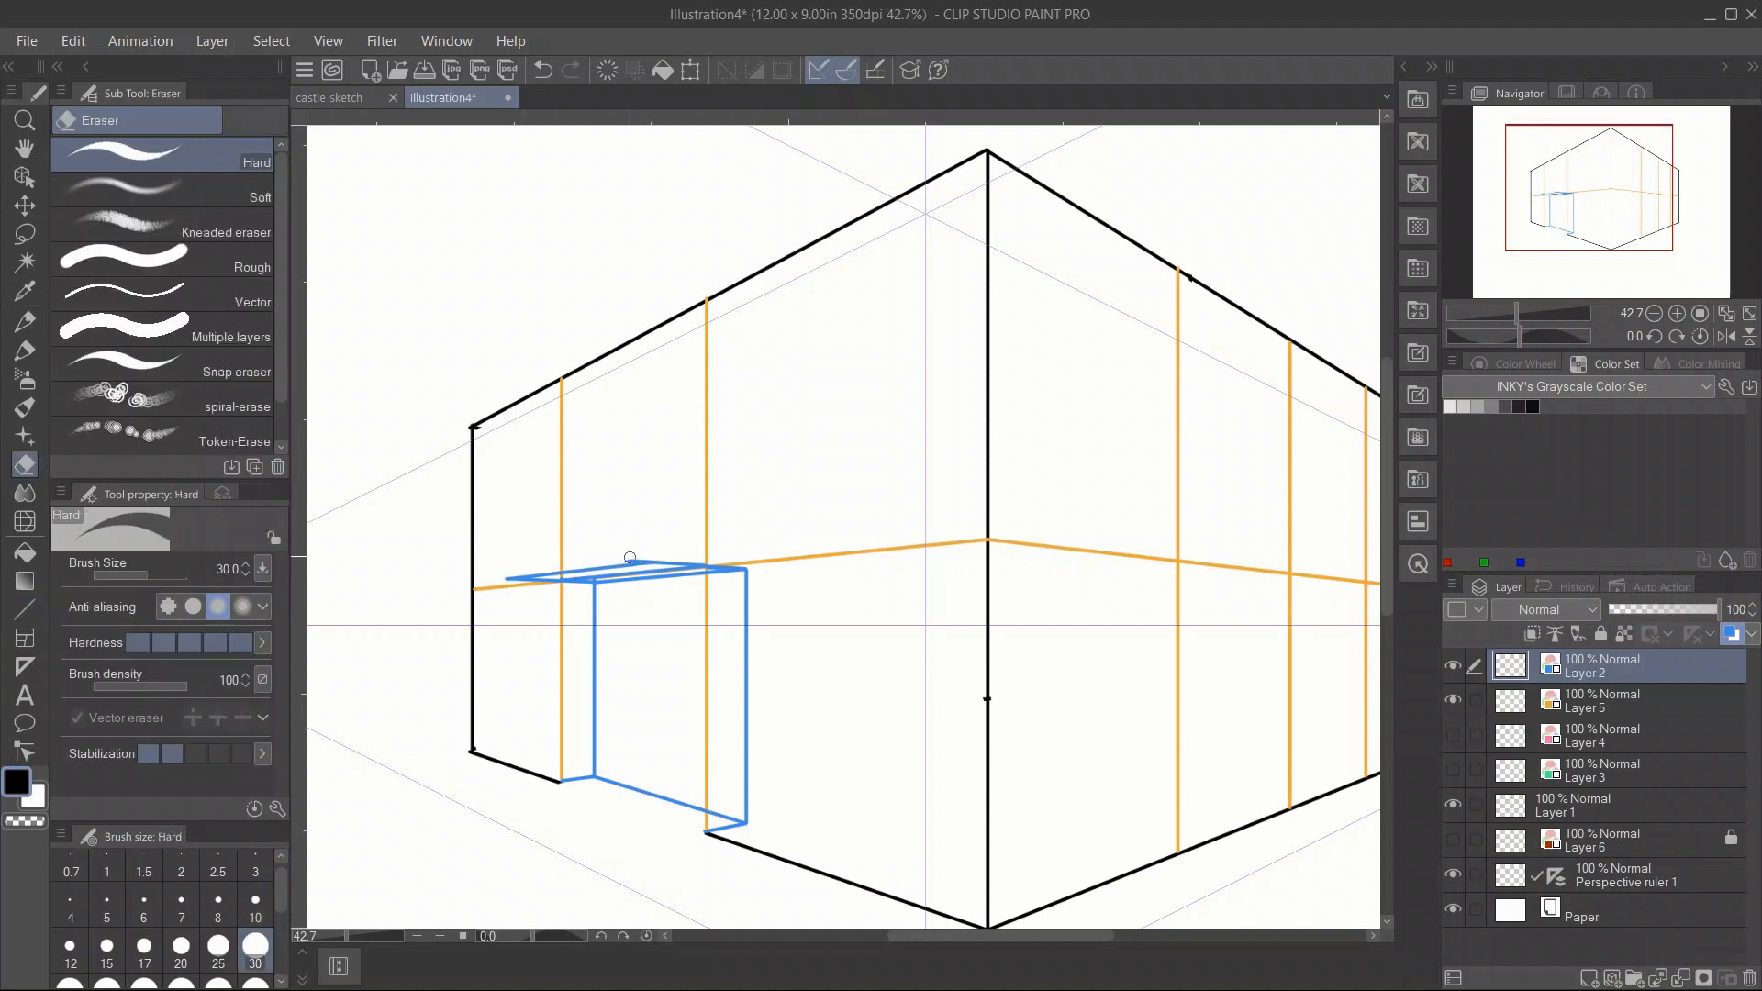
pyautogui.press('u')
# Draw the projecting box's vertical edges and top outline up to the roofline, erasing the left vertical's overshoot.
pyautogui.moveTo(506, 579); pyautogui.dragTo(615, 328)
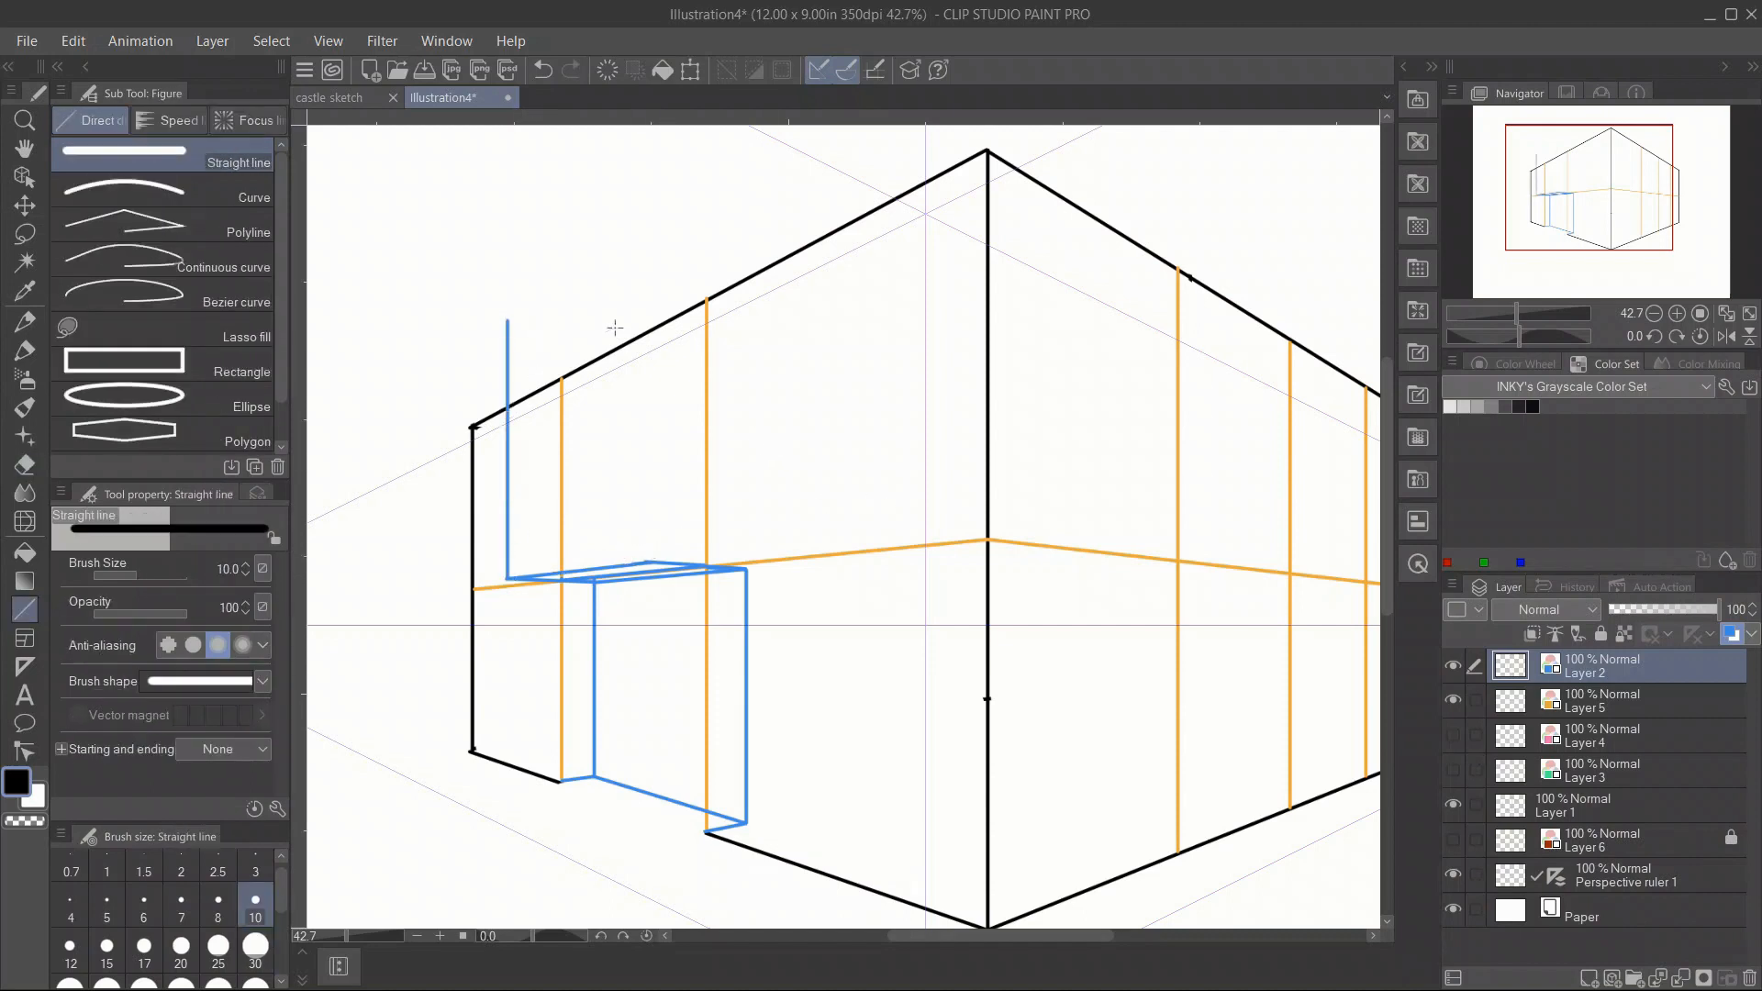
pyautogui.moveTo(647, 562); pyautogui.dragTo(647, 283)
pyautogui.moveTo(561, 380); pyautogui.dragTo(508, 371)
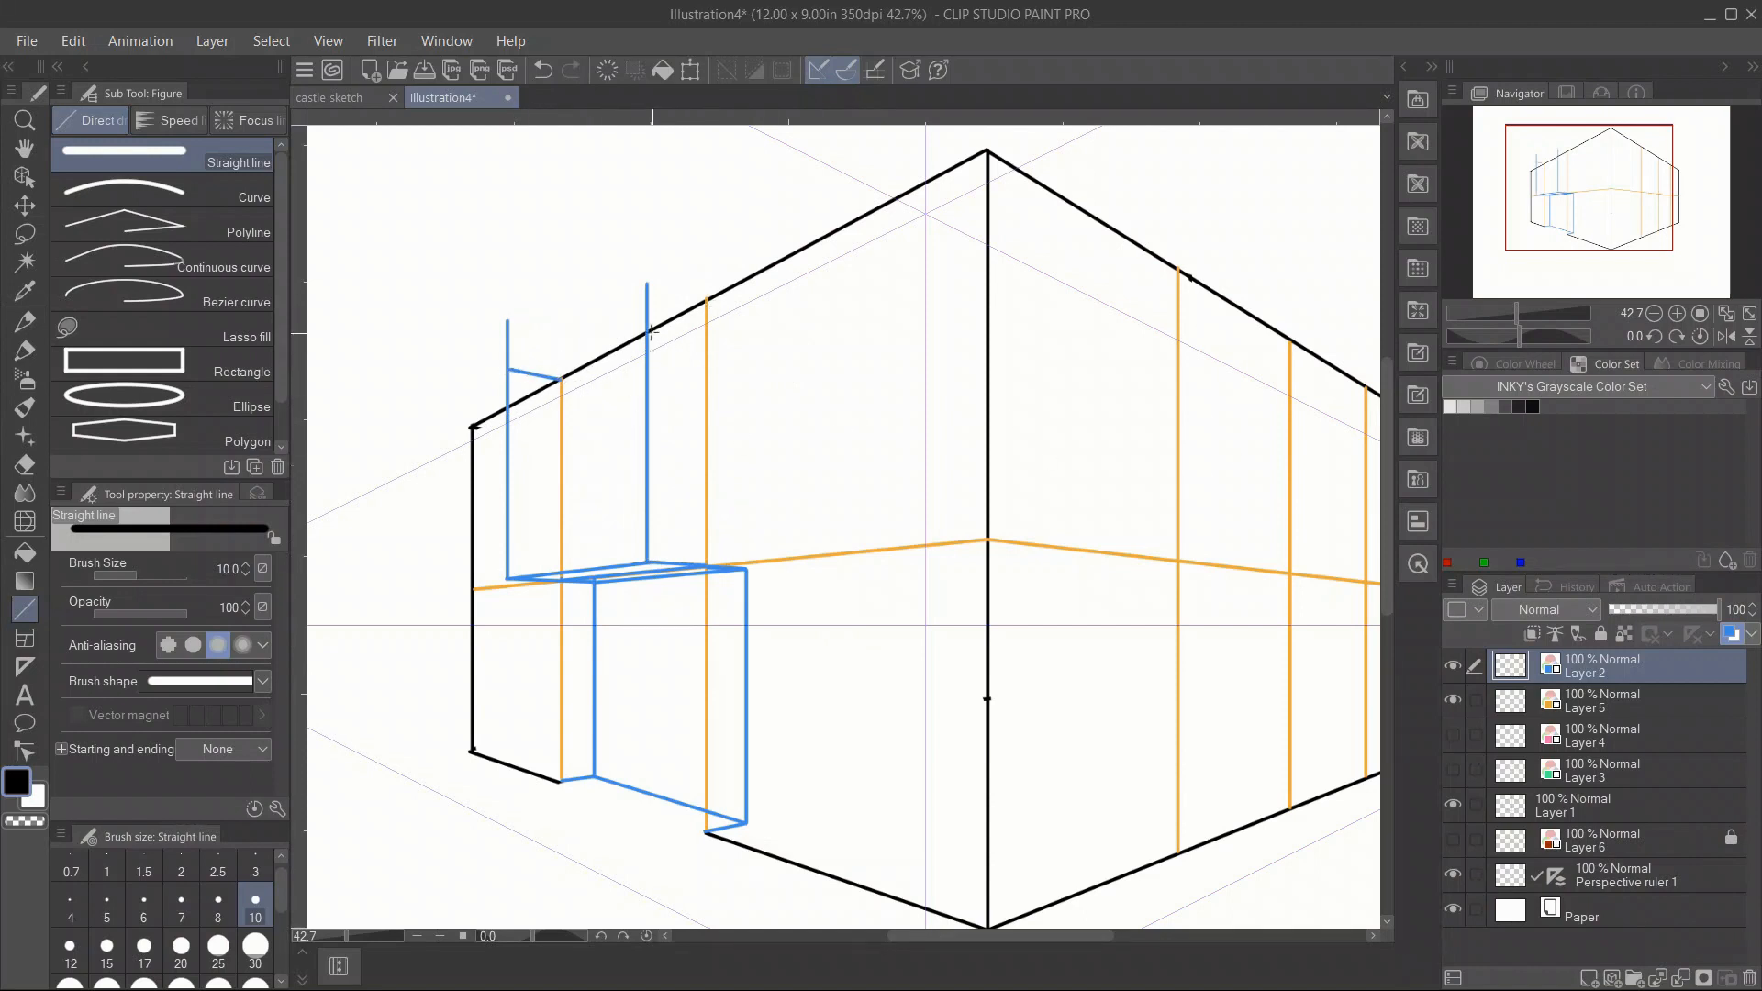
pyautogui.moveTo(508, 369); pyautogui.dragTo(661, 303)
pyautogui.moveTo(648, 280); pyautogui.dragTo(706, 299)
pyautogui.press('e')
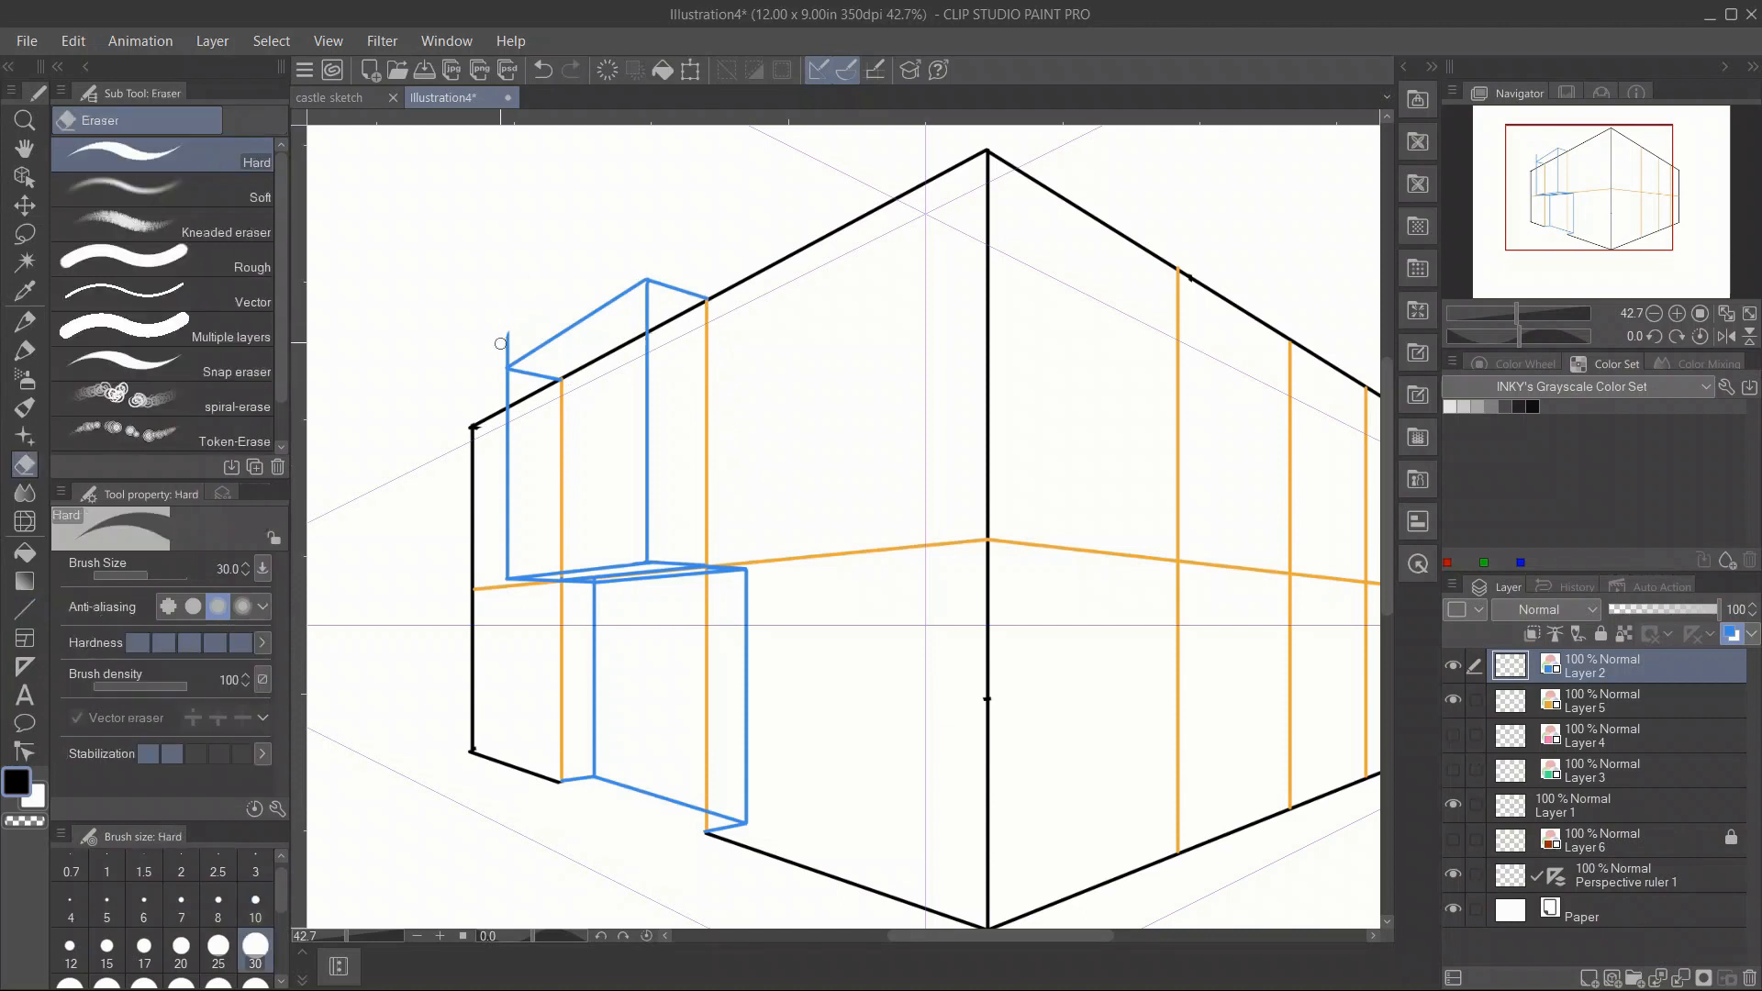
pyautogui.moveTo(507, 316); pyautogui.dragTo(504, 359)
pyautogui.press('u')
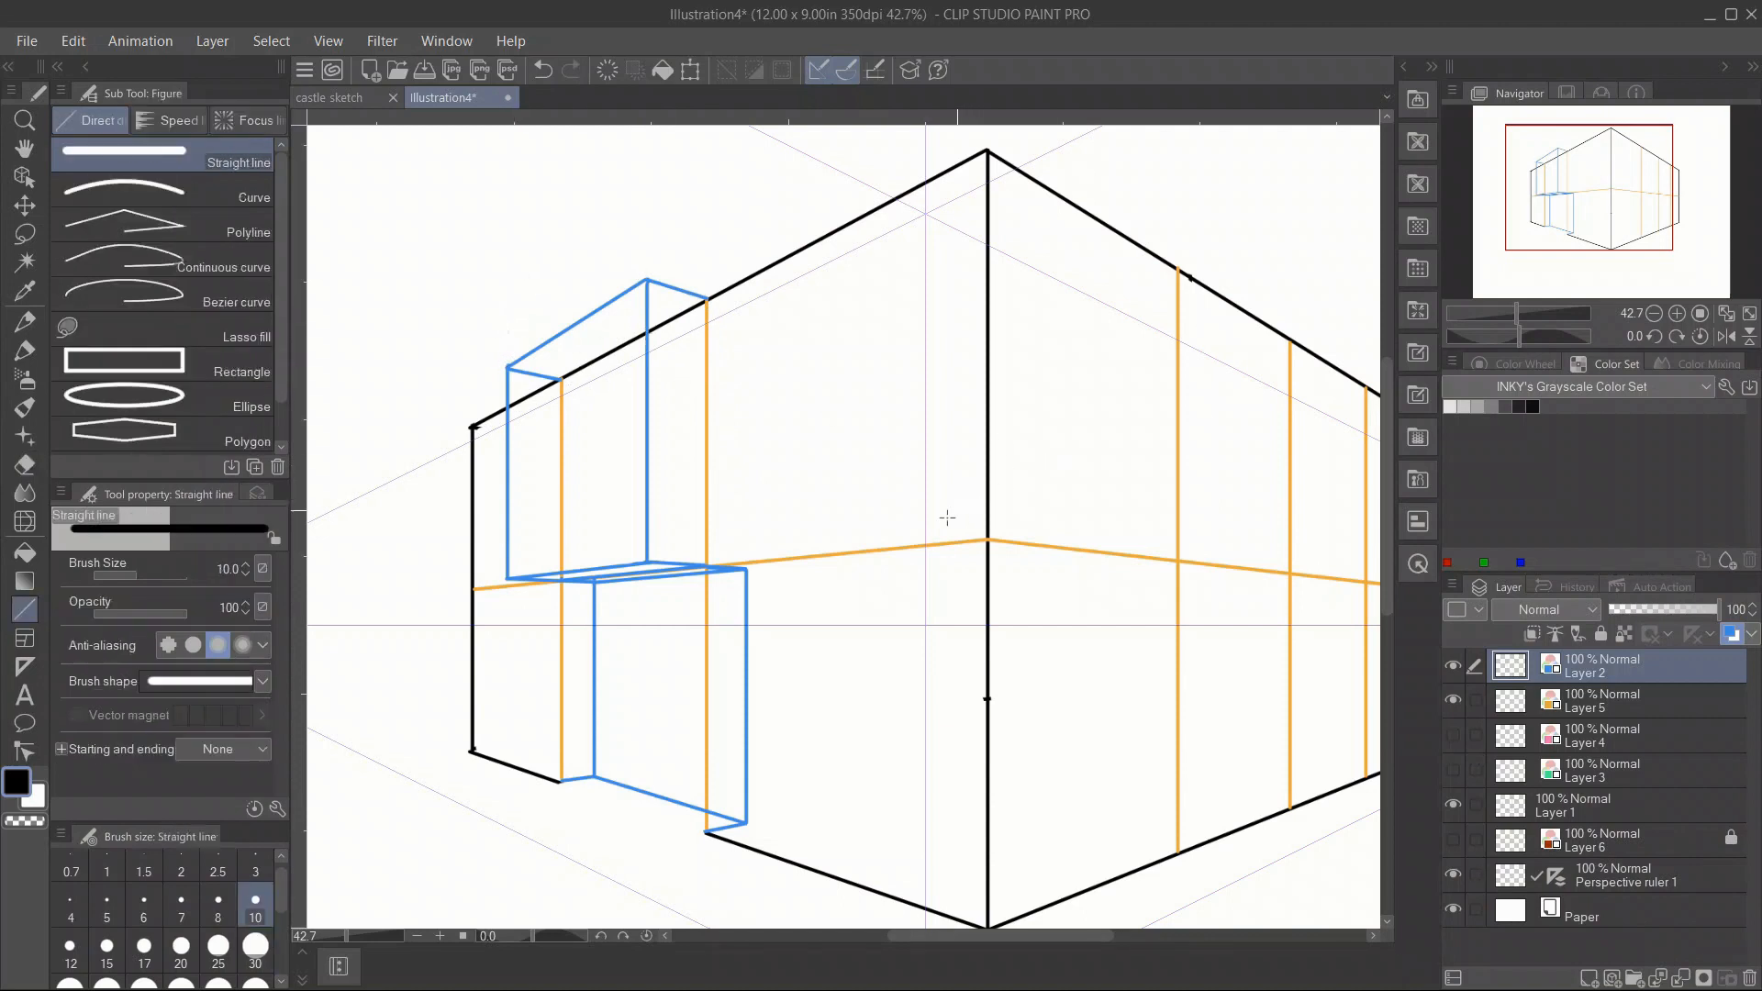
pyautogui.moveTo(706, 298); pyautogui.dragTo(708, 567)
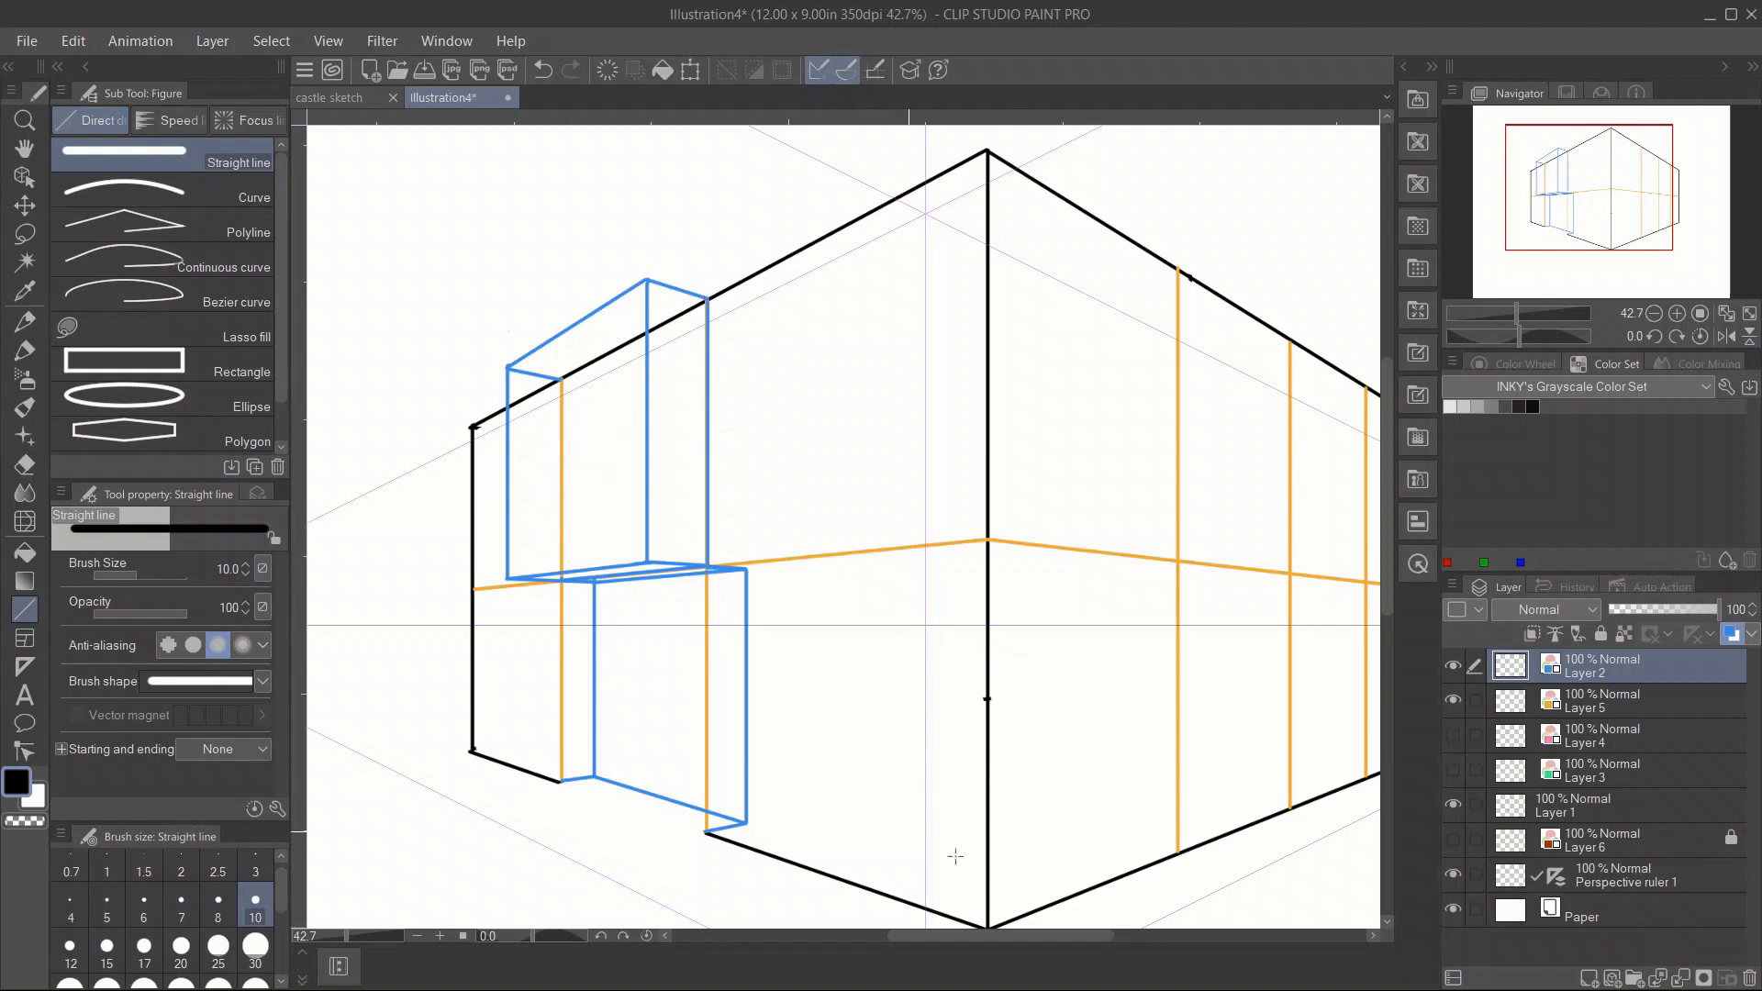
# Erase the left orange vertical guide on Layer 5 where it passes behind the projecting box.
pyautogui.click(1617, 713)
pyautogui.press('e')
pyautogui.moveTo(562, 381); pyautogui.dragTo(562, 569)
pyautogui.press('u')
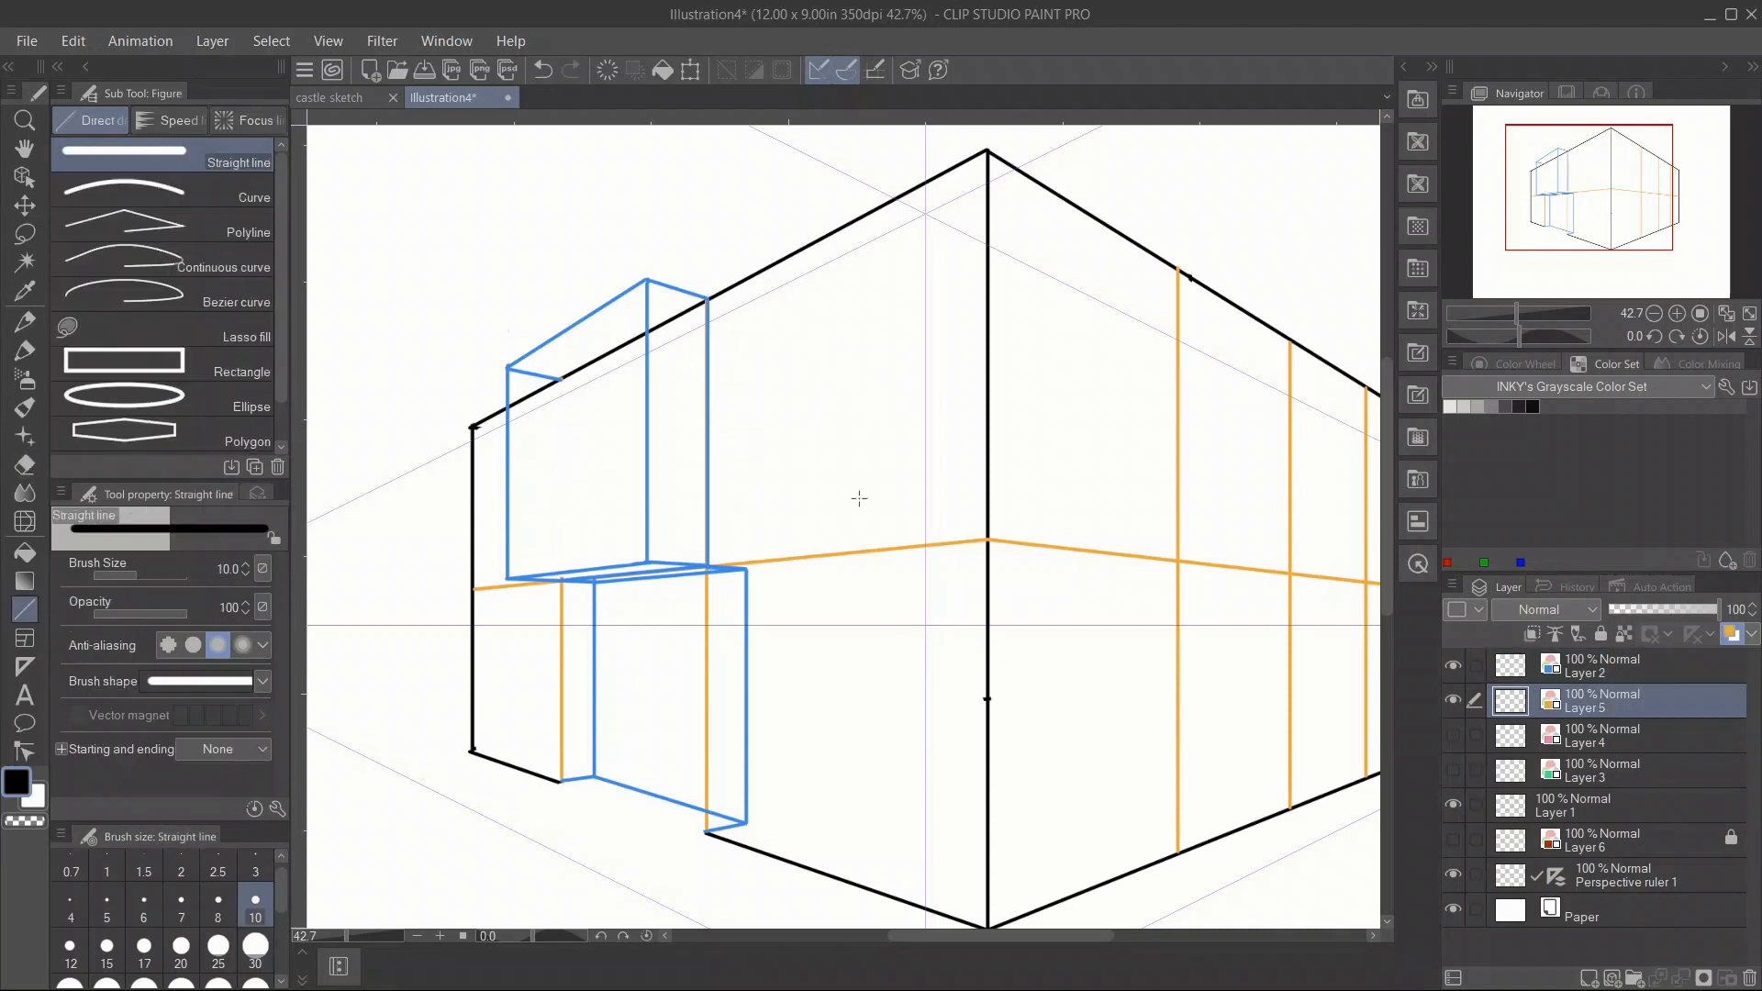
# Erase the black roofline on Layer 1 and the short blue top edge on Layer 2 hidden by the projecting box.
pyautogui.press('e')
pyautogui.moveTo(512, 369)
pyautogui.mouseDown()
pyautogui.moveTo(562, 386)
pyautogui.moveTo(517, 406)
pyautogui.moveTo(700, 302)
pyautogui.mouseUp()
pyautogui.press('u')
pyautogui.press('e')
pyautogui.click(1597, 806)
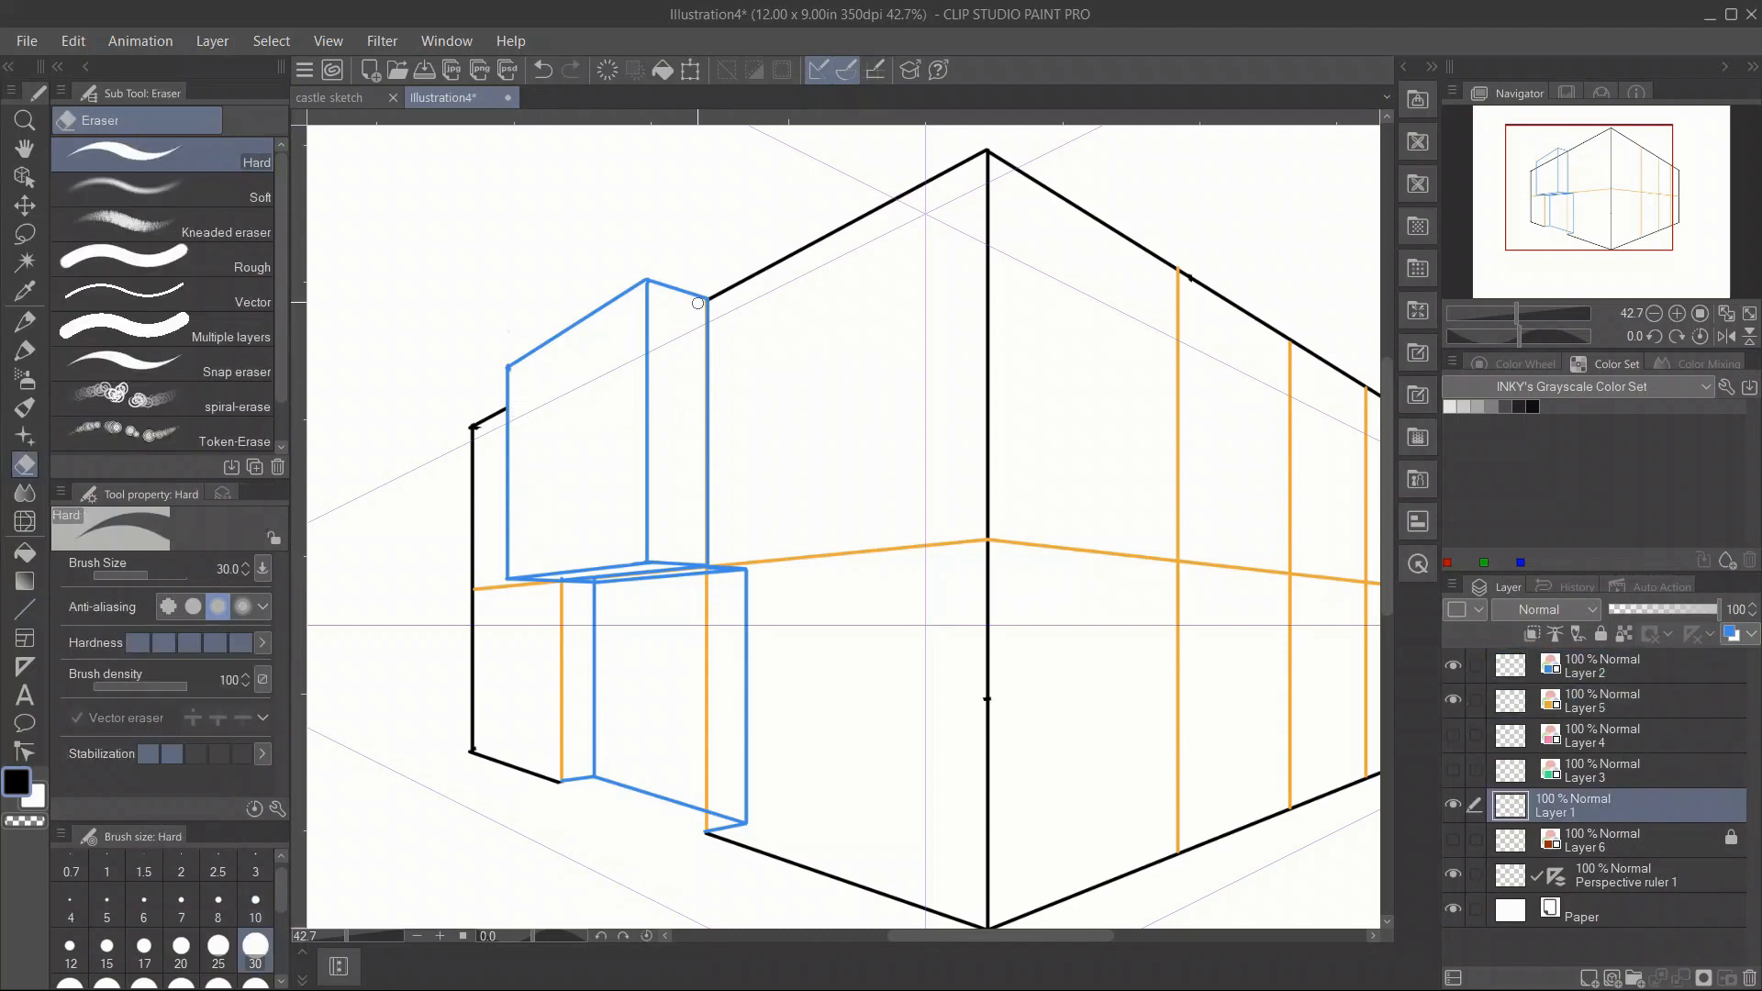
# On Layer 2, erase the recess's hidden right vertical edge and the redundant line along the projecting box's underside.
pyautogui.moveTo(1501, 313); pyautogui.dragTo(1510, 314)
pyautogui.moveTo(1549, 224); pyautogui.dragTo(1577, 220)
pyautogui.click(1524, 668)
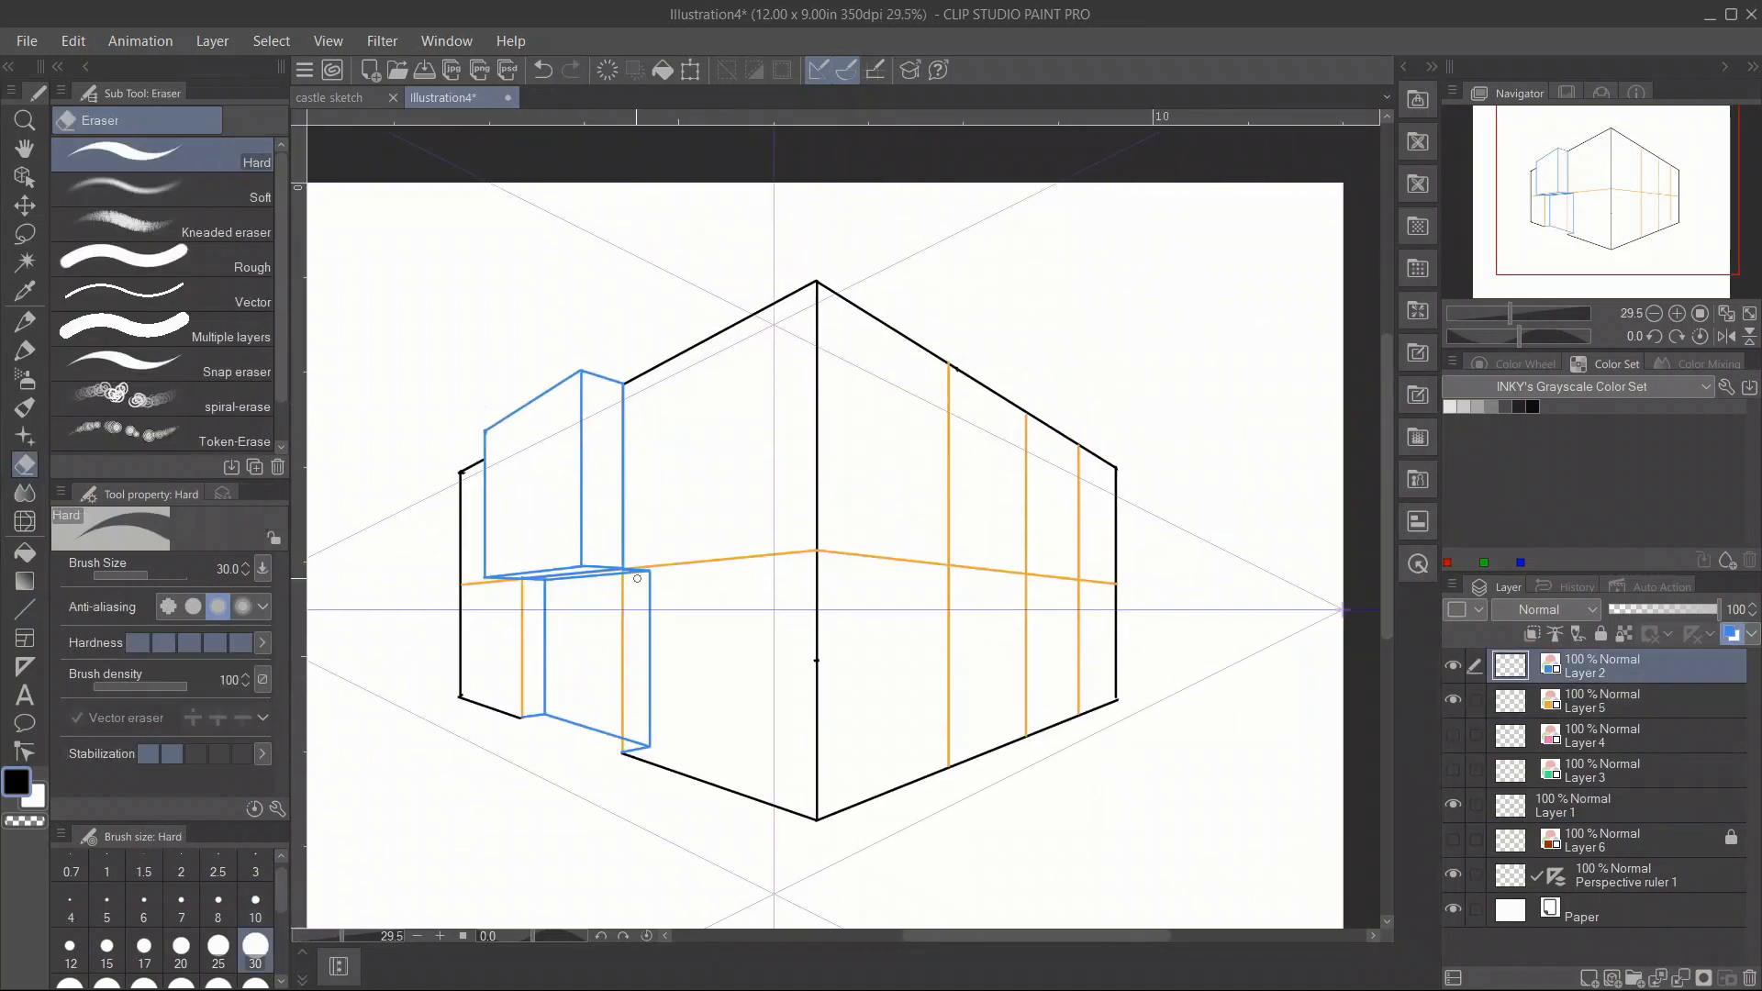
pyautogui.moveTo(628, 570)
pyautogui.mouseDown()
pyautogui.moveTo(654, 633)
pyautogui.moveTo(629, 739)
pyautogui.moveTo(654, 749)
pyautogui.mouseUp()
pyautogui.moveTo(538, 577); pyautogui.dragTo(607, 573)
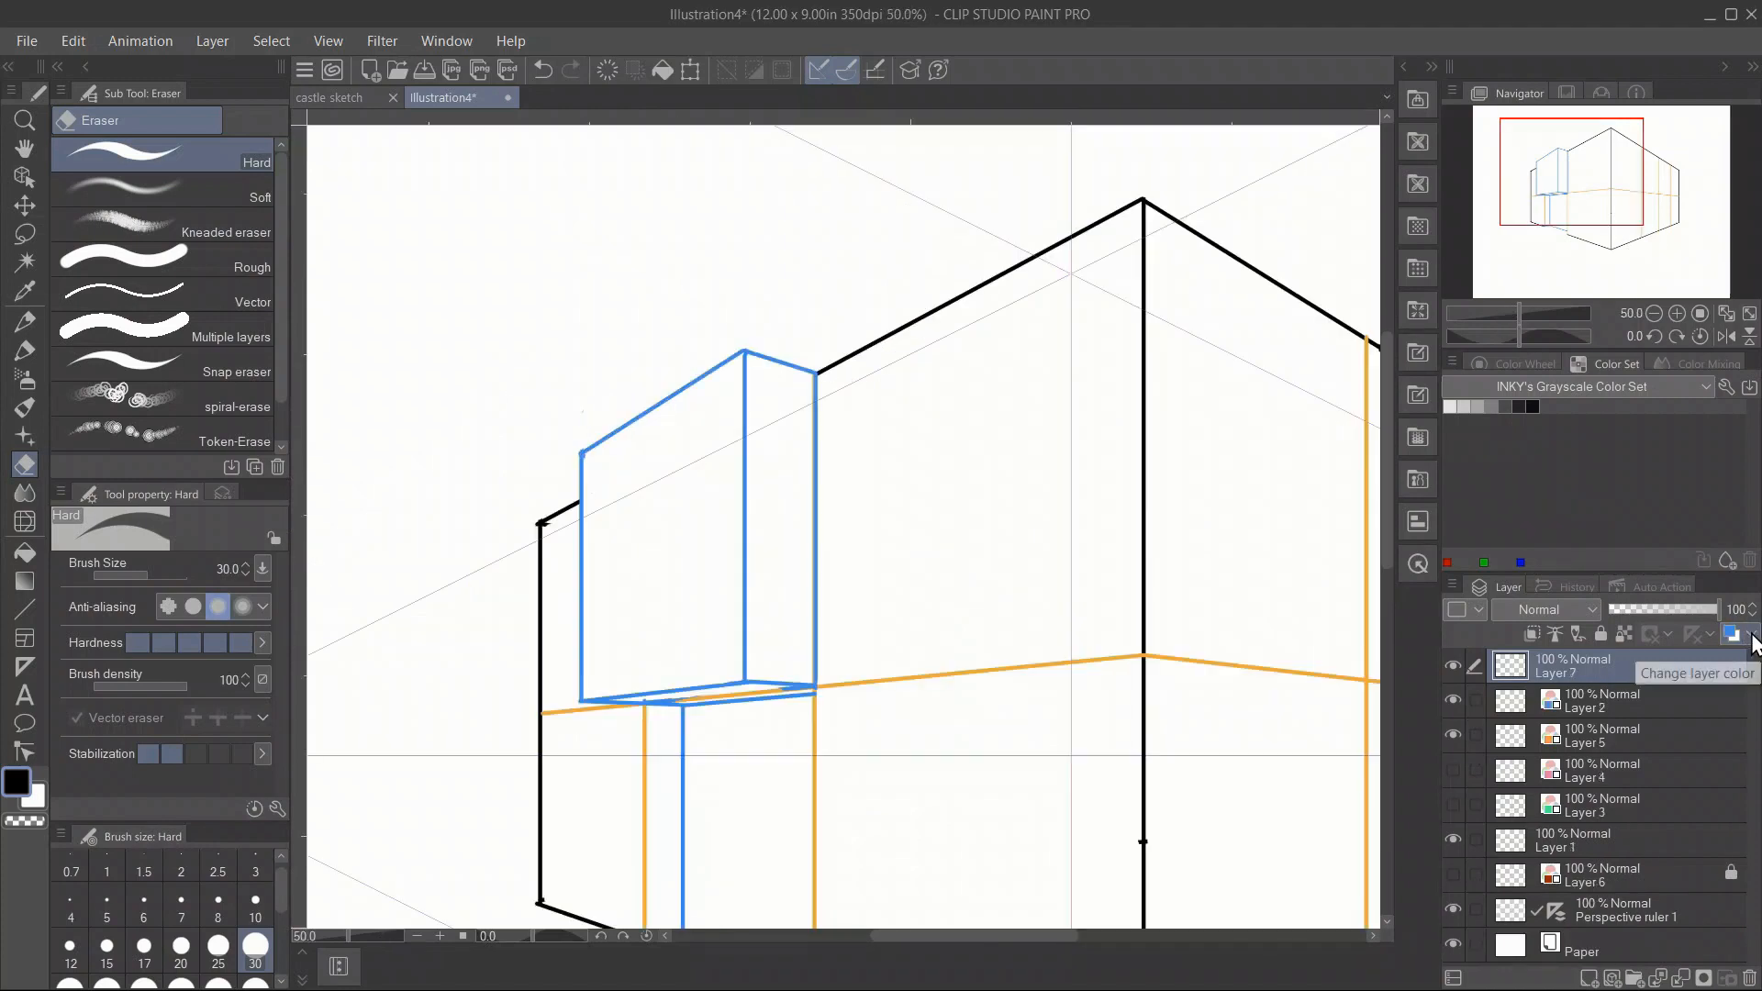
# Add a new layer above Layer 2 and set its layer color to purple 7F3EEC.
pyautogui.click(1751, 634)
pyautogui.click(1724, 669)
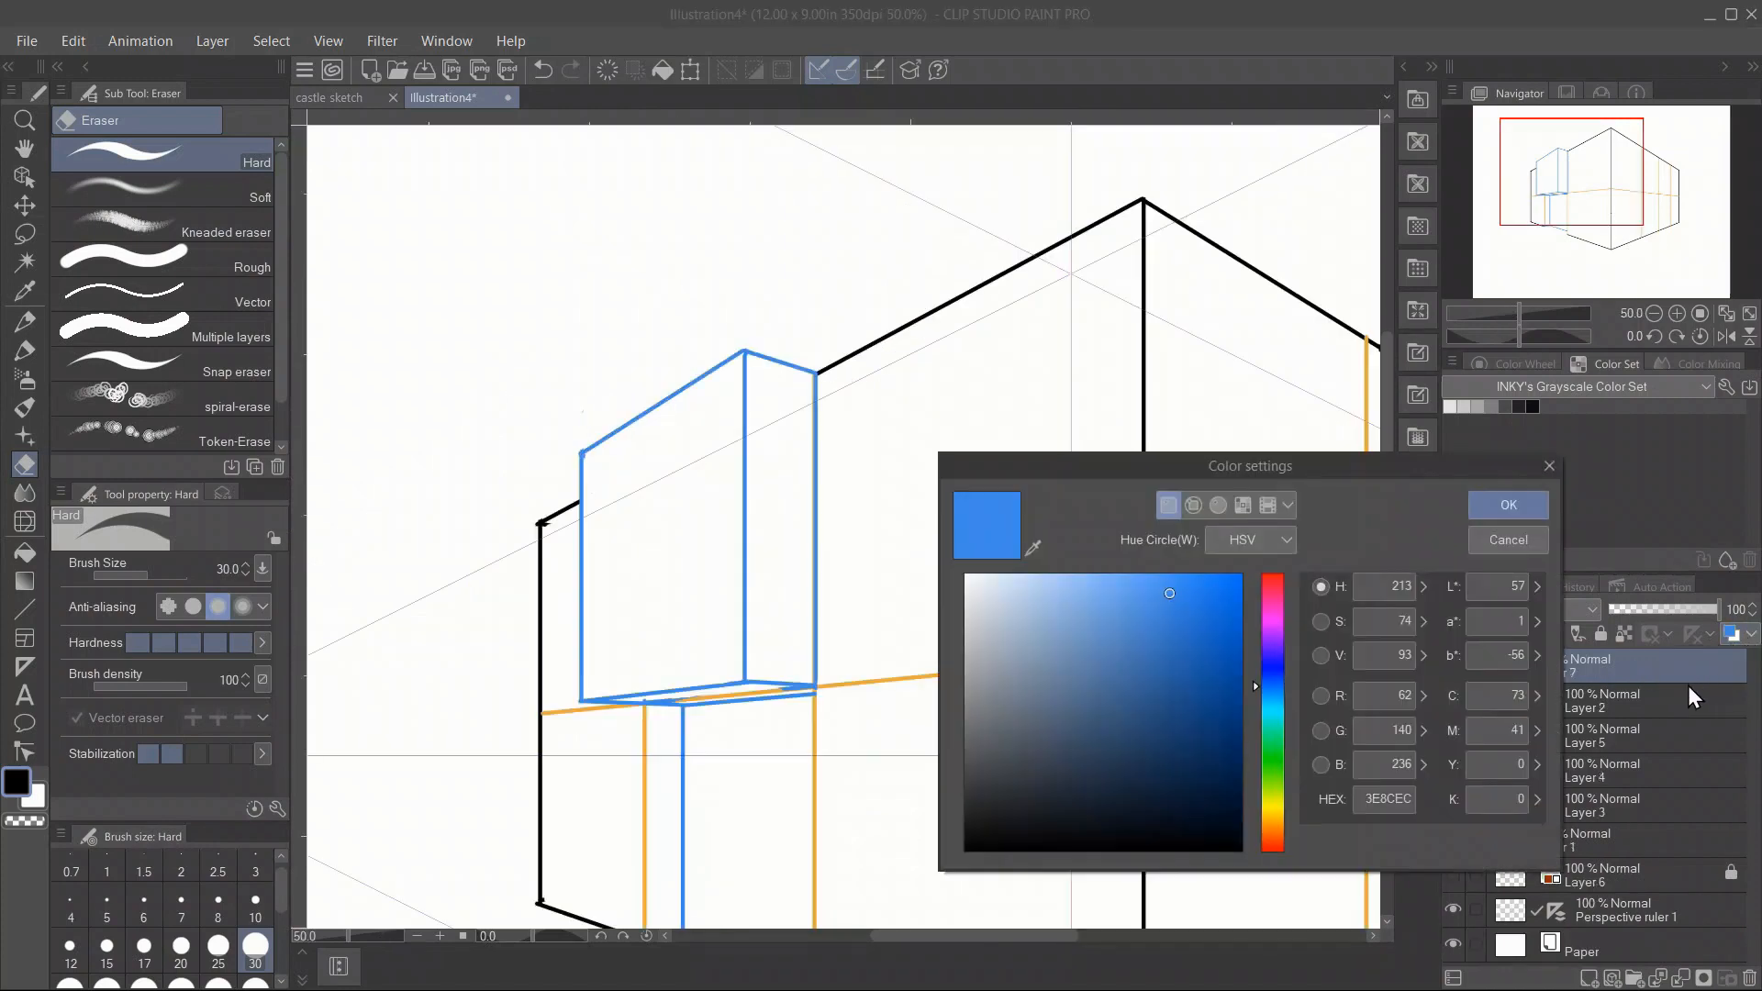
pyautogui.click(1273, 649)
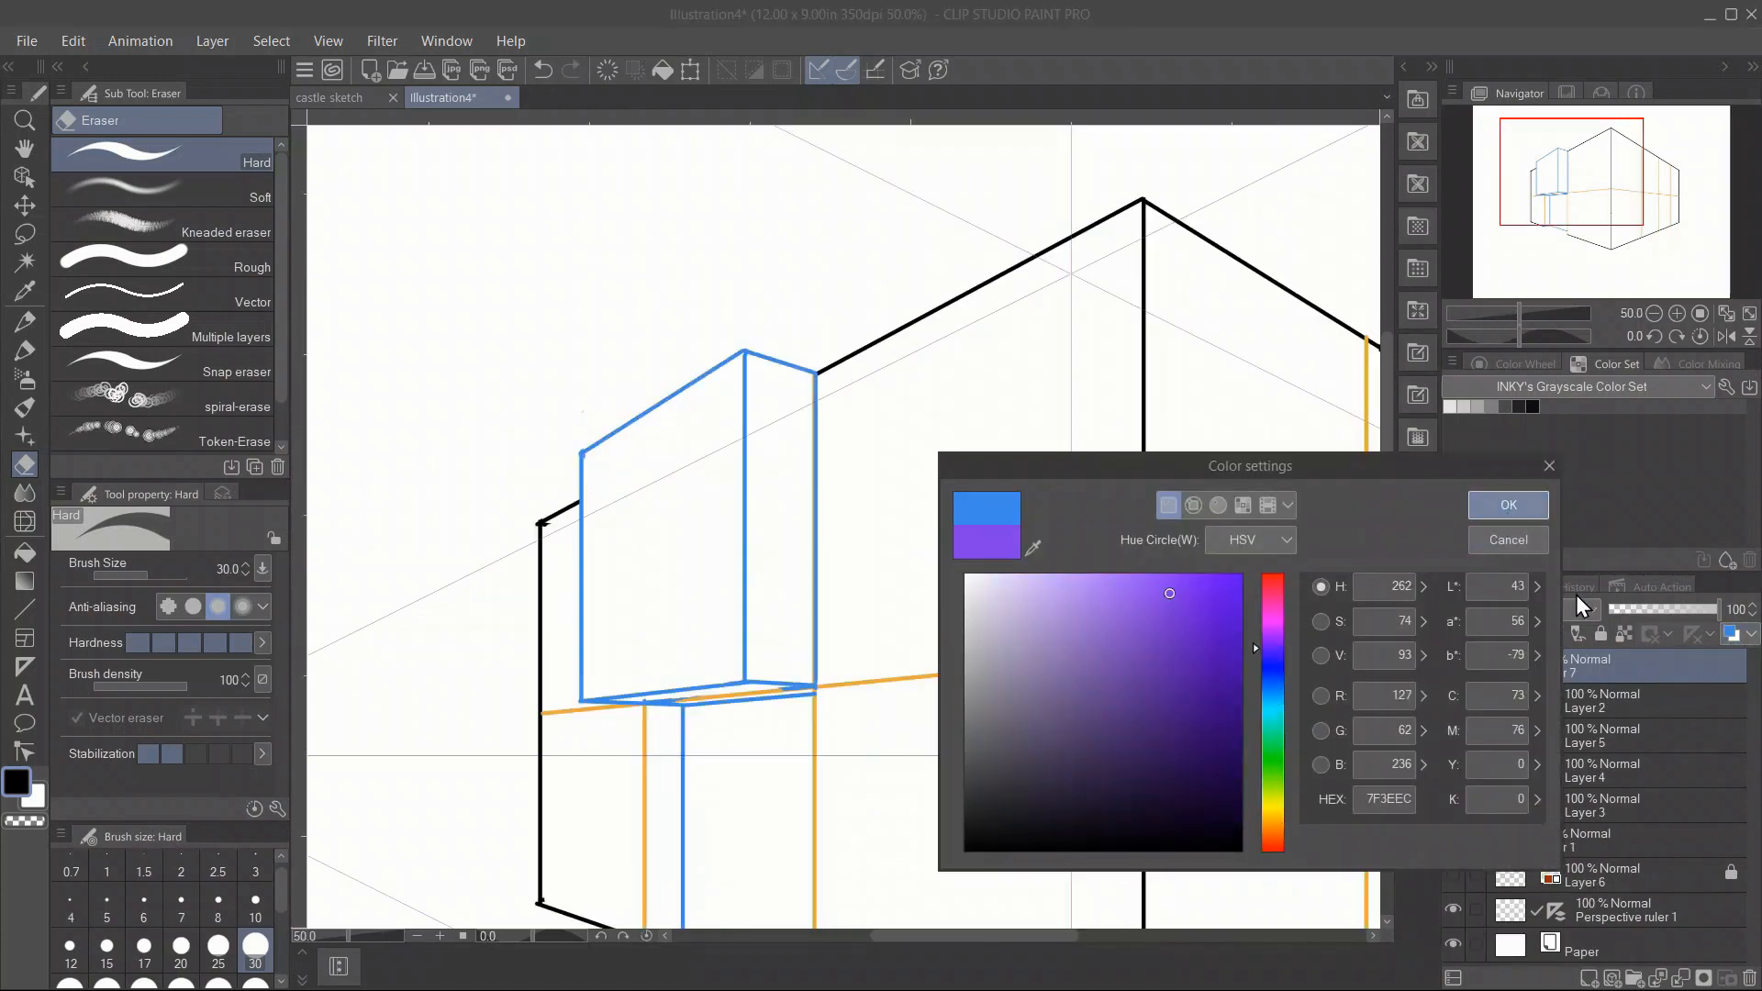
pyautogui.click(1508, 504)
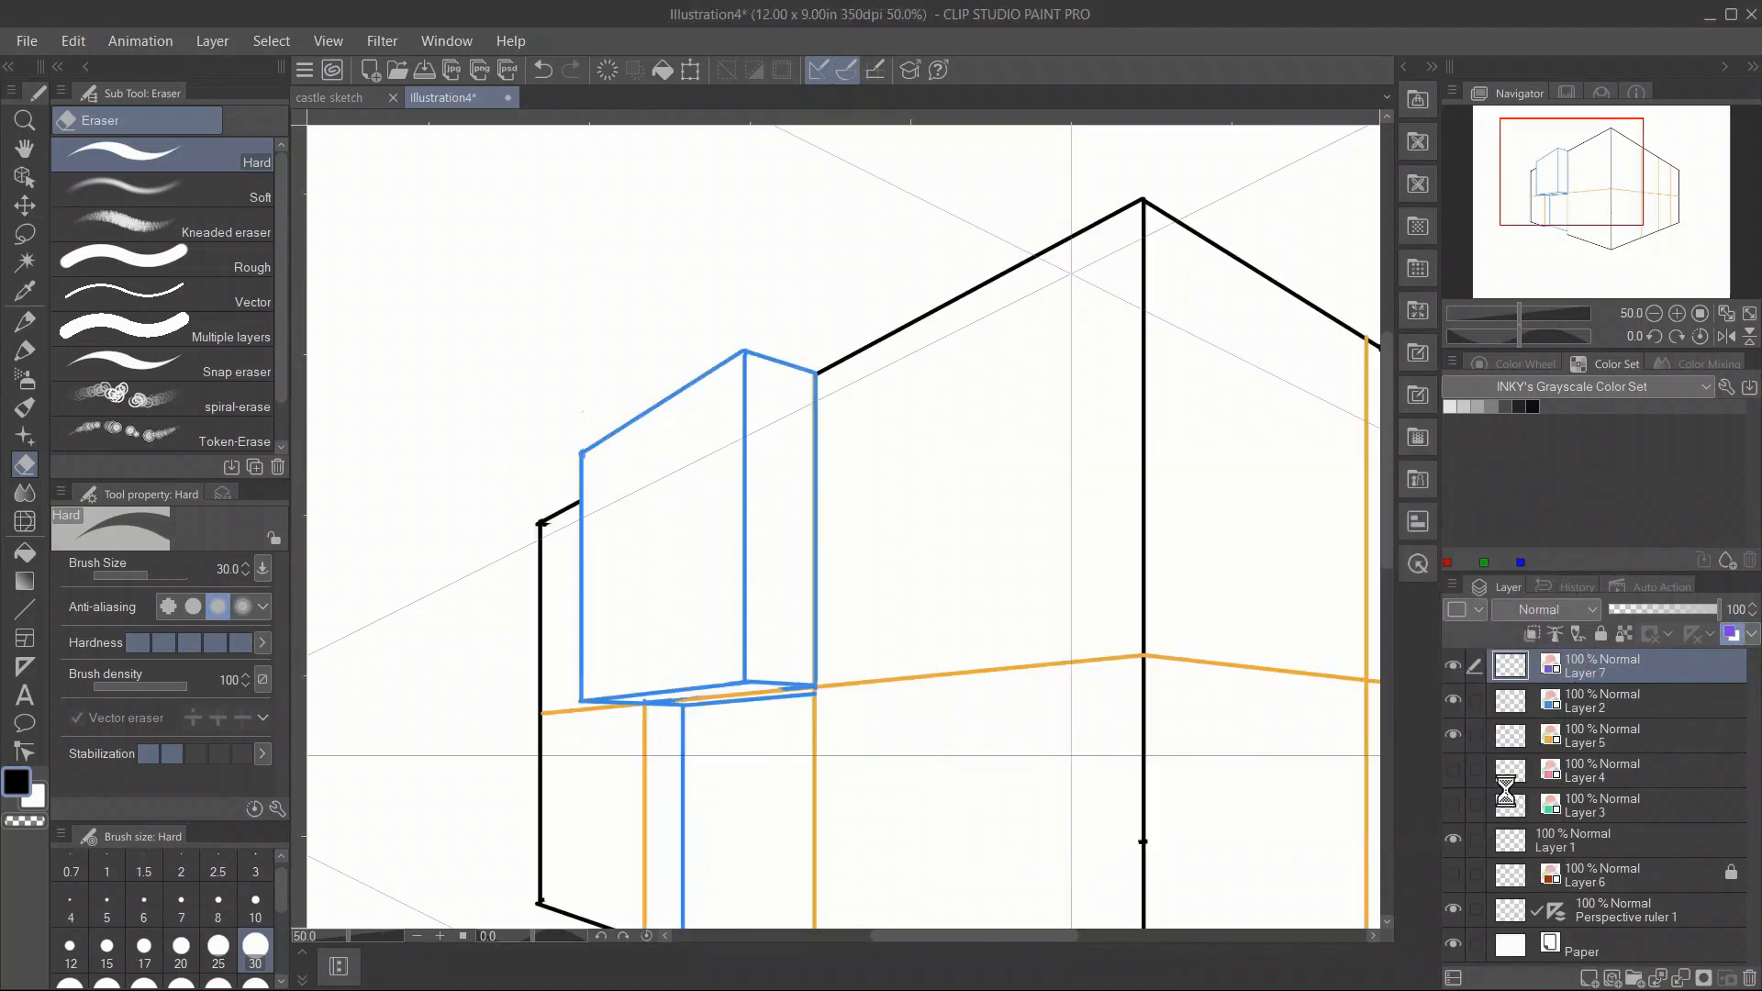
# With the Straight line tool at size 6, draw corner-to-corner diagonals on both visible faces of the projecting box on Layer 7.
pyautogui.click(255, 904)
pyautogui.click(30, 325)
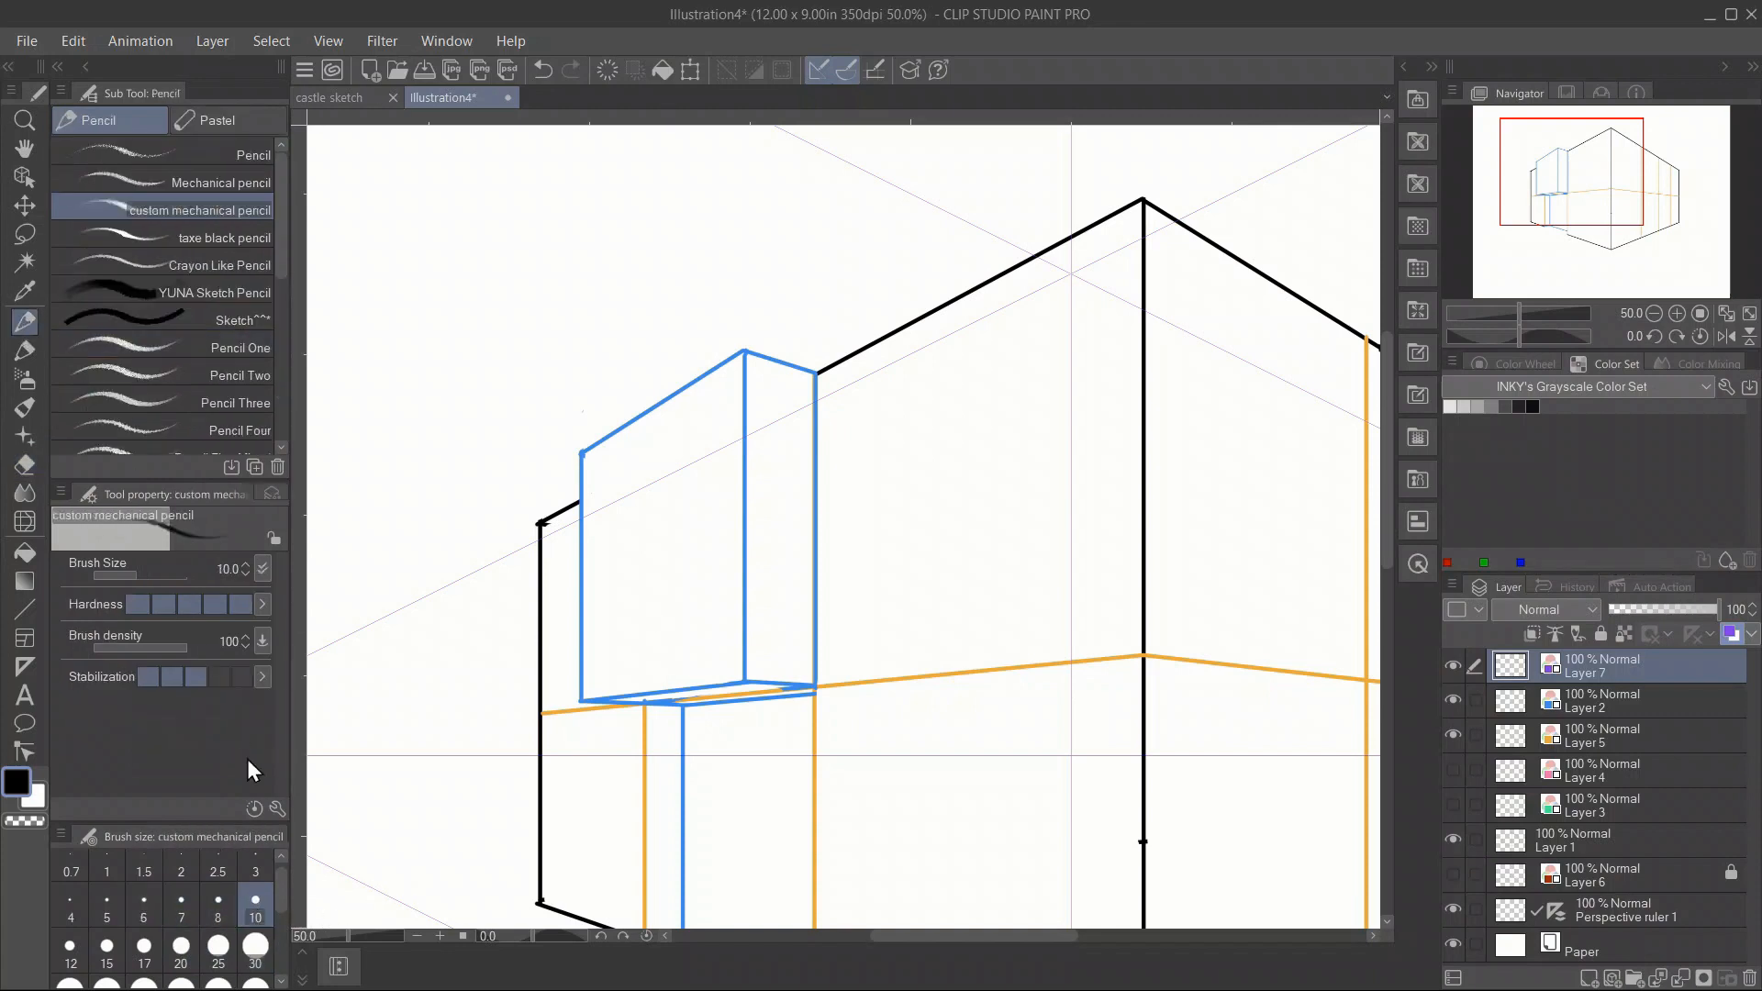
pyautogui.click(26, 609)
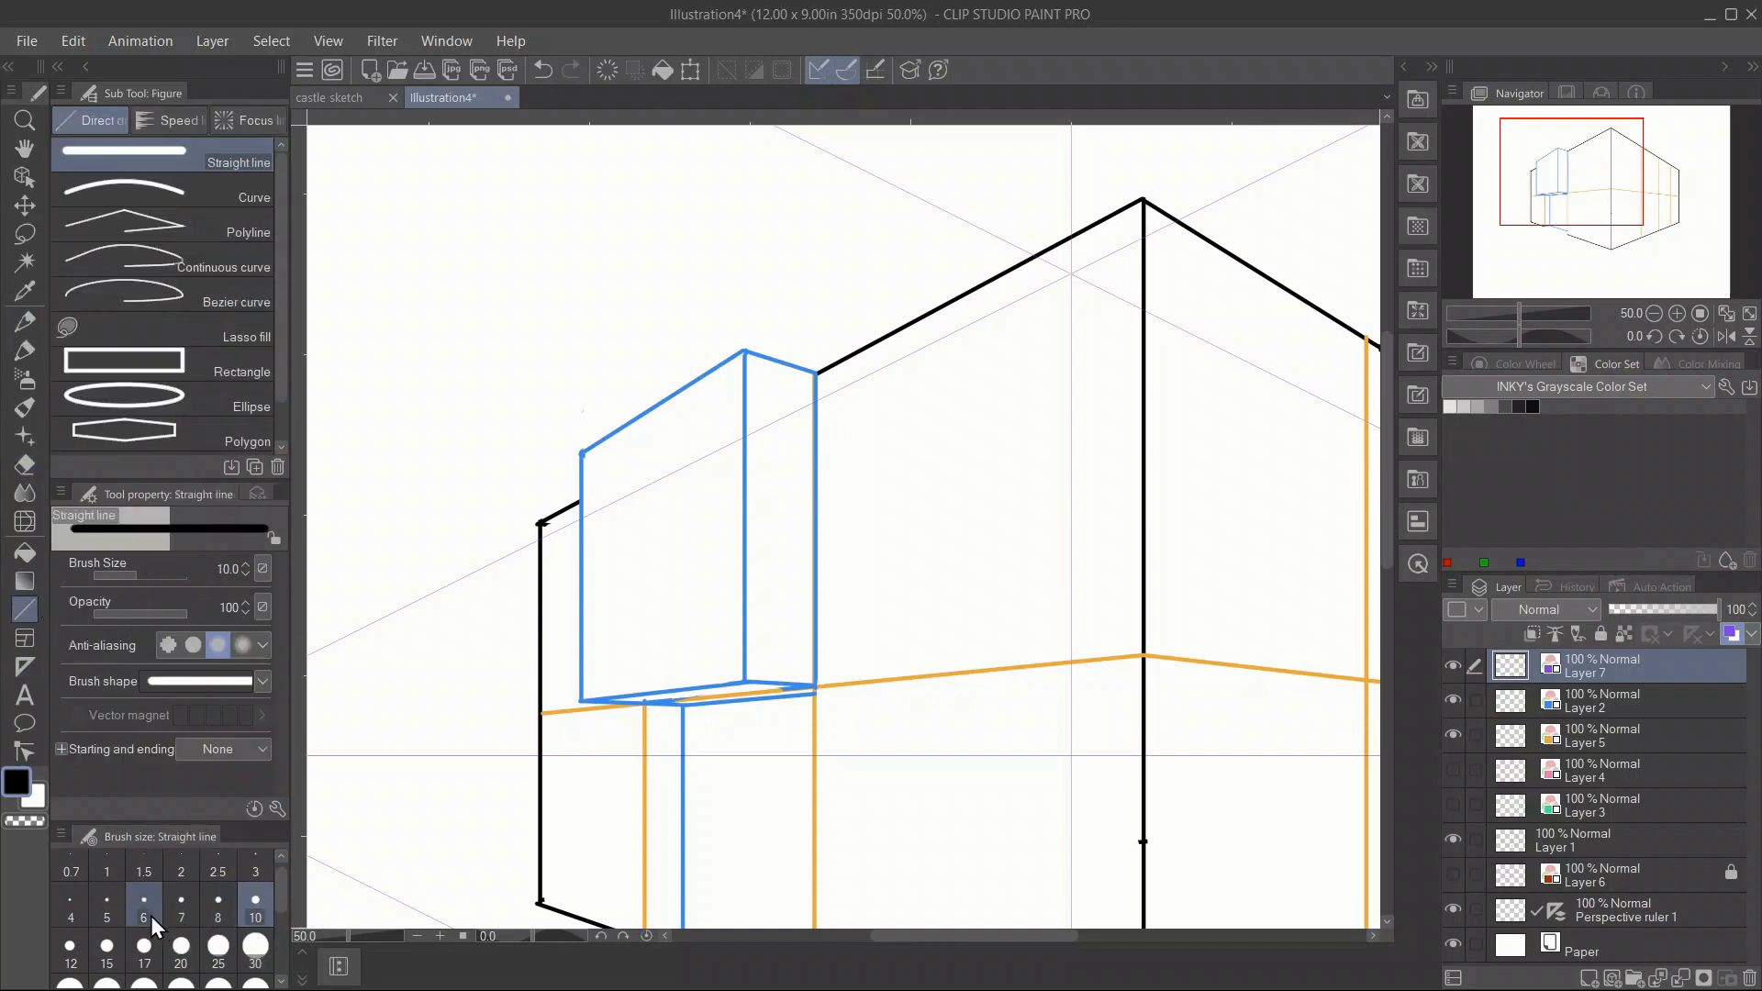
pyautogui.click(144, 904)
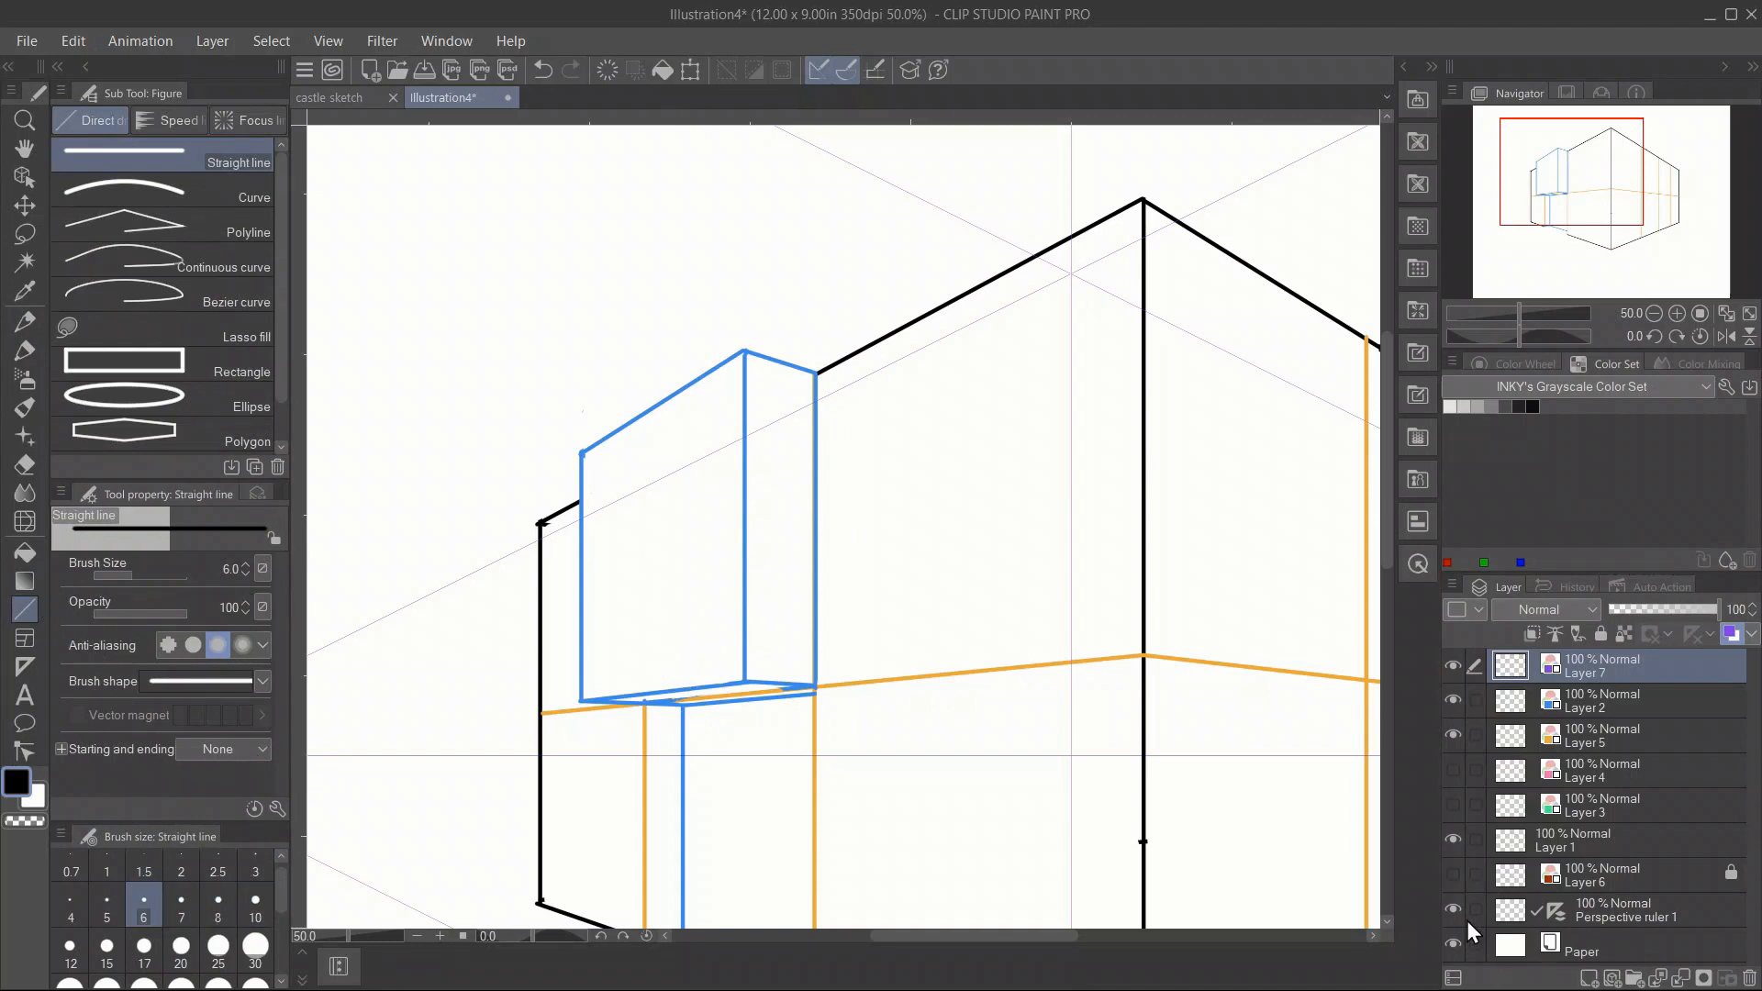
pyautogui.scroll(3, 843, 526)
pyautogui.moveTo(684, 245); pyautogui.dragTo(423, 806)
pyautogui.moveTo(423, 409); pyautogui.dragTo(684, 773)
pyautogui.moveTo(684, 245); pyautogui.dragTo(798, 782)
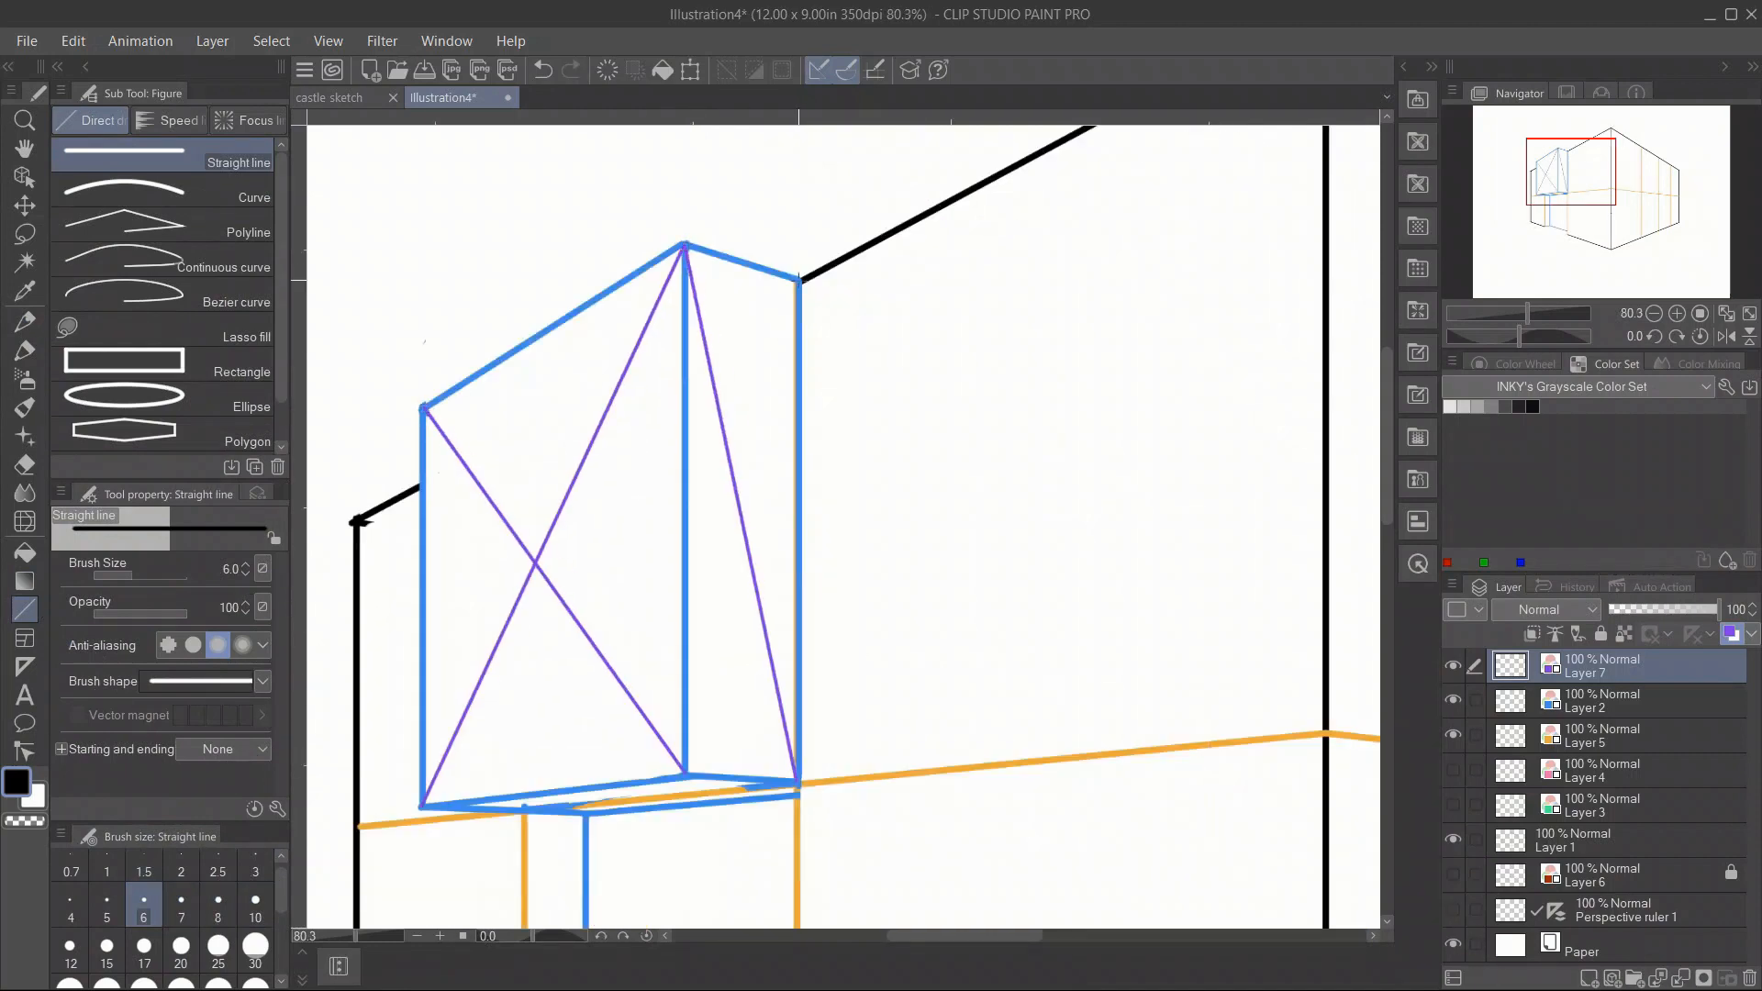
pyautogui.moveTo(798, 280); pyautogui.dragTo(684, 773)
# Draw a mid-height perspective line through the crossing of the diagonals on each face of the projecting box.
pyautogui.moveTo(423, 607); pyautogui.dragTo(683, 509)
pyautogui.moveTo(684, 510); pyautogui.dragTo(797, 531)
pyautogui.moveTo(423, 607); pyautogui.dragTo(684, 509)
# On Layer 2, draw a window on the box's left face with corners on the diagonals, and a shorter window on its right face.
pyautogui.click(1602, 701)
pyautogui.scroll(-1, 843, 526)
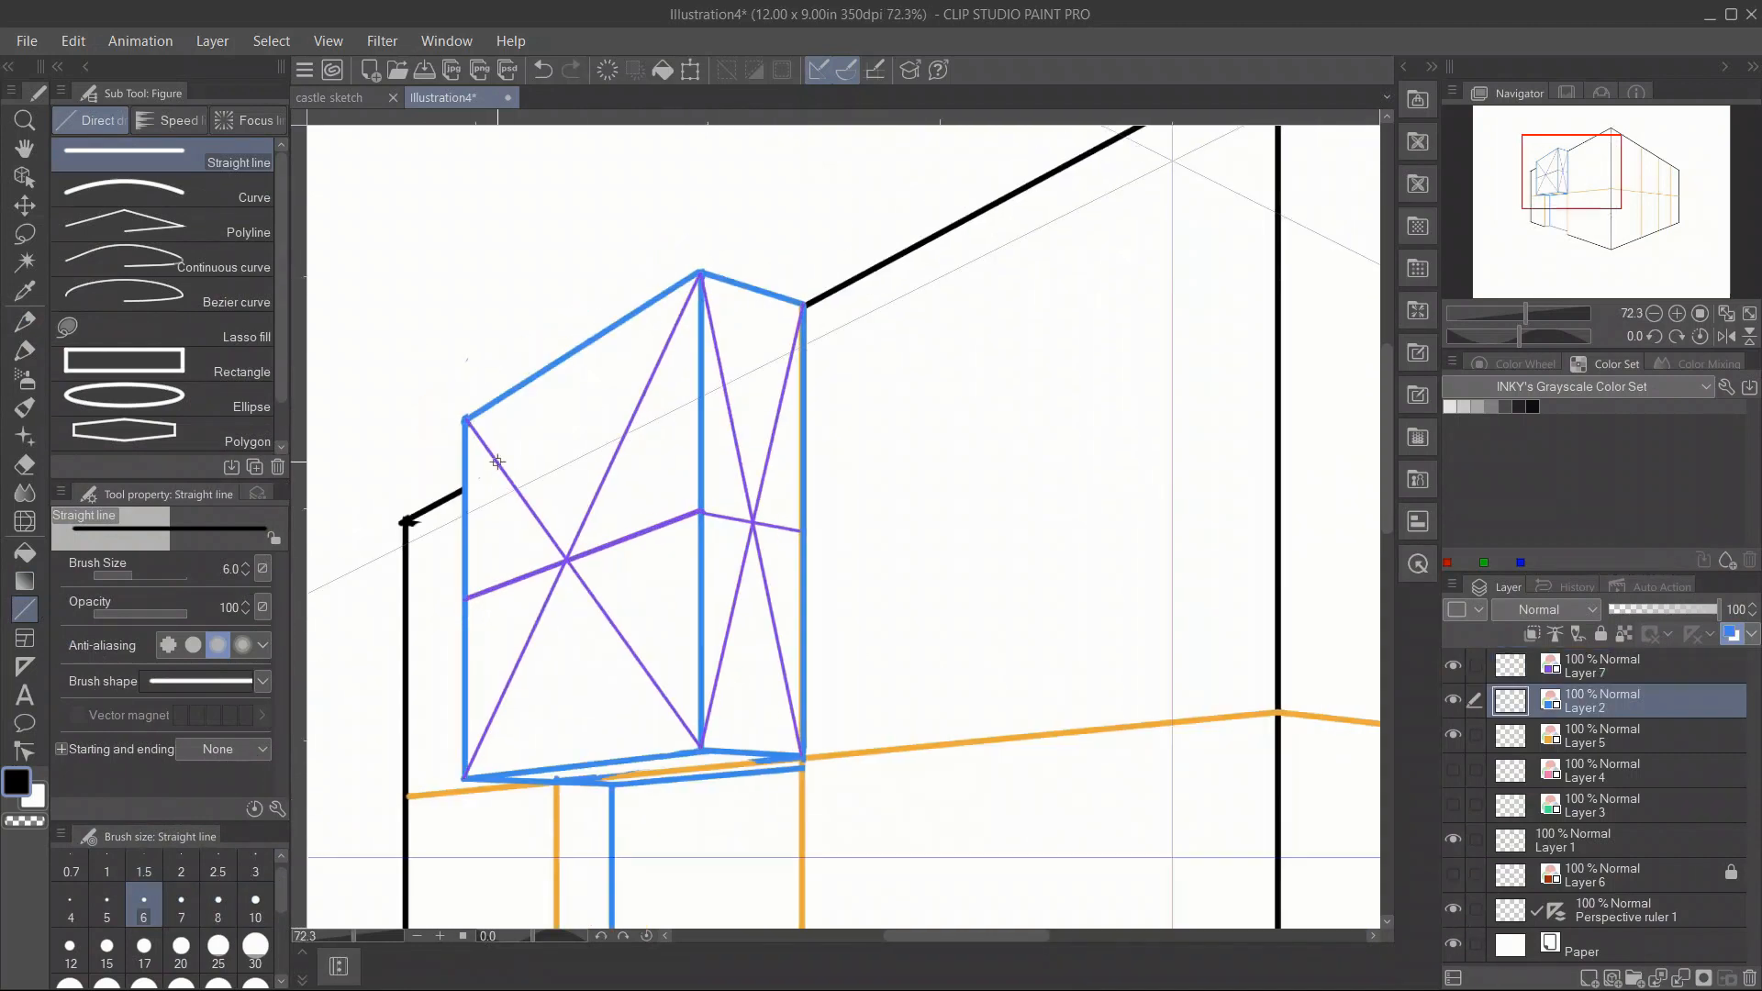
pyautogui.moveTo(497, 462)
pyautogui.mouseDown()
pyautogui.moveTo(531, 698)
pyautogui.moveTo(499, 707)
pyautogui.mouseUp()
pyautogui.moveTo(498, 705); pyautogui.dragTo(651, 690)
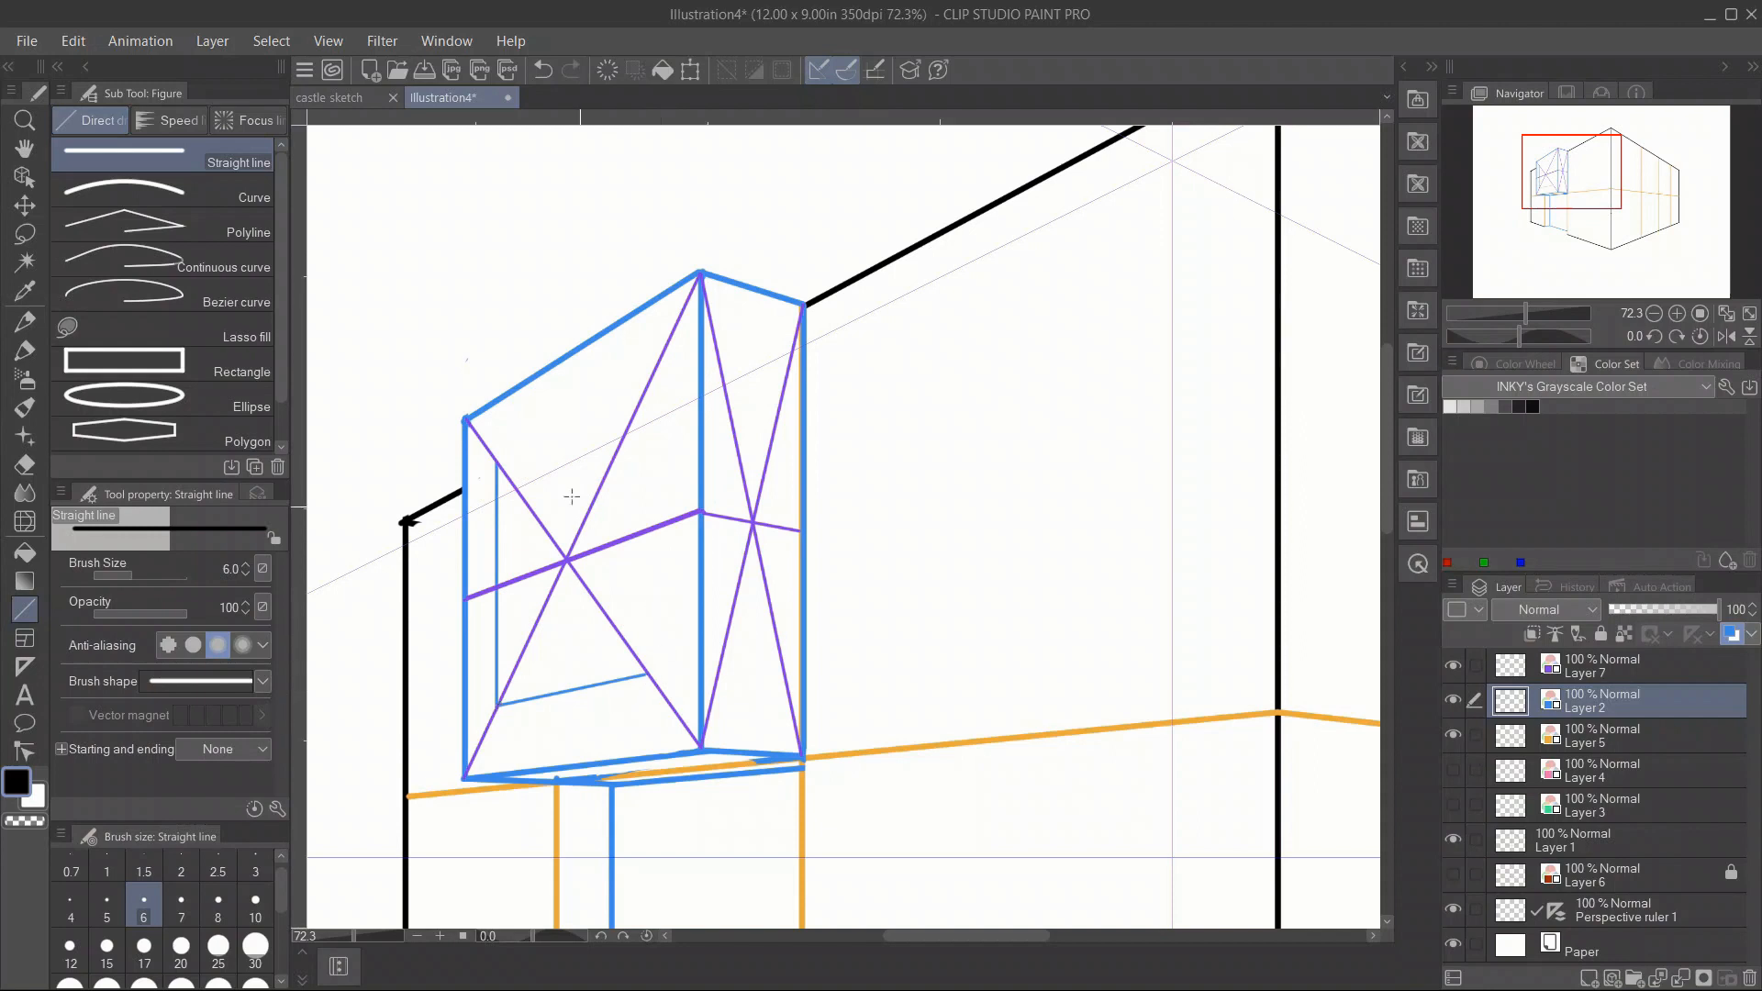
pyautogui.moveTo(499, 464)
pyautogui.mouseDown()
pyautogui.moveTo(649, 381)
pyautogui.moveTo(699, 692)
pyautogui.mouseUp()
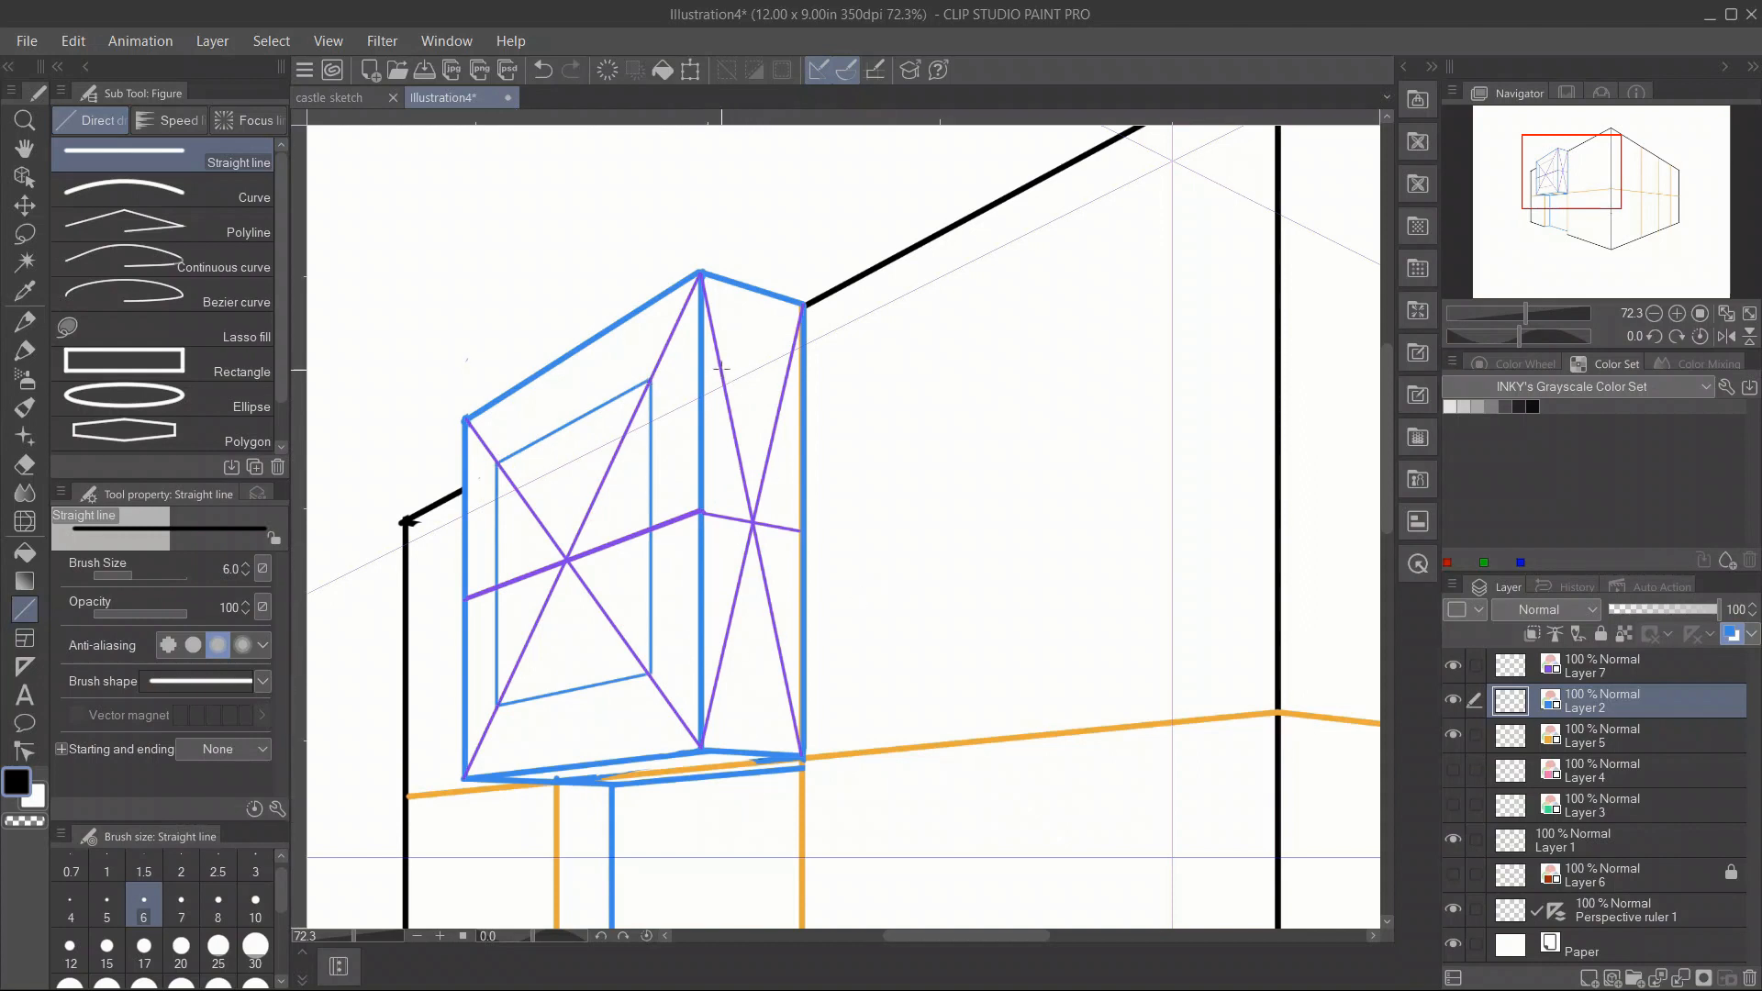
pyautogui.moveTo(722, 364); pyautogui.dragTo(731, 516)
pyautogui.moveTo(723, 370)
pyautogui.mouseDown()
pyautogui.moveTo(787, 382)
pyautogui.moveTo(784, 532)
pyautogui.mouseUp()
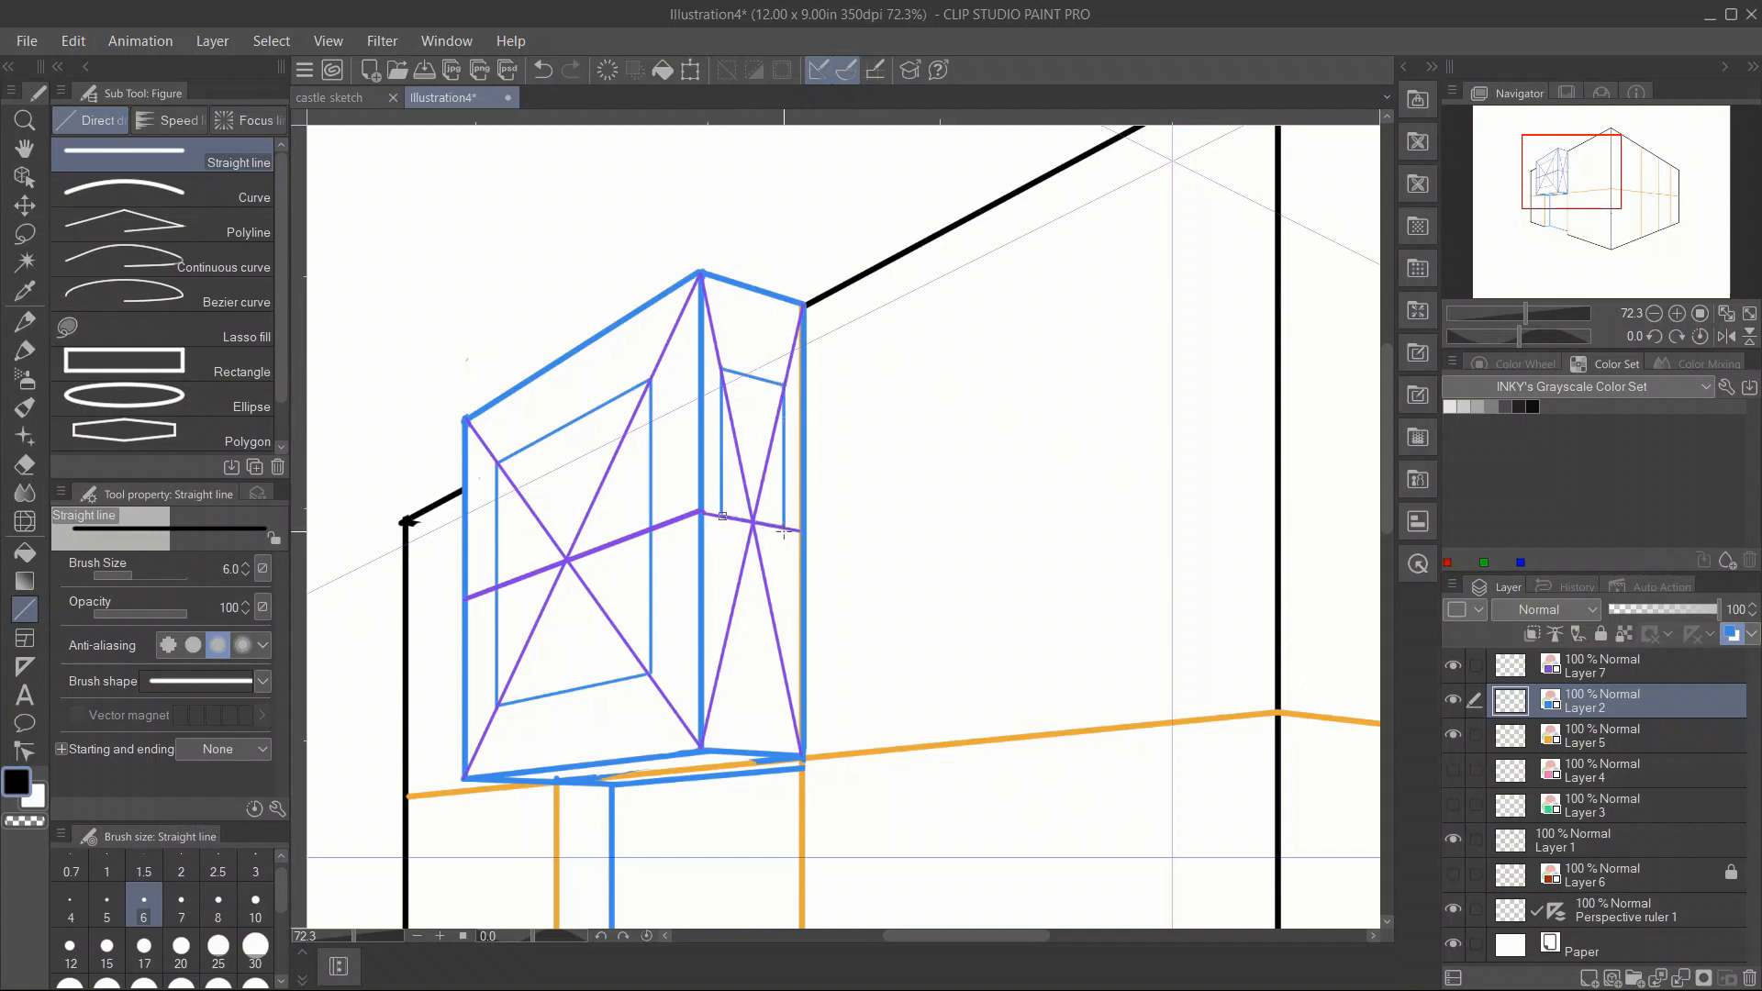
# Hide Layer 7 and draw inner depth lines along the top and left edges of the left-face window.
pyautogui.click(1450, 666)
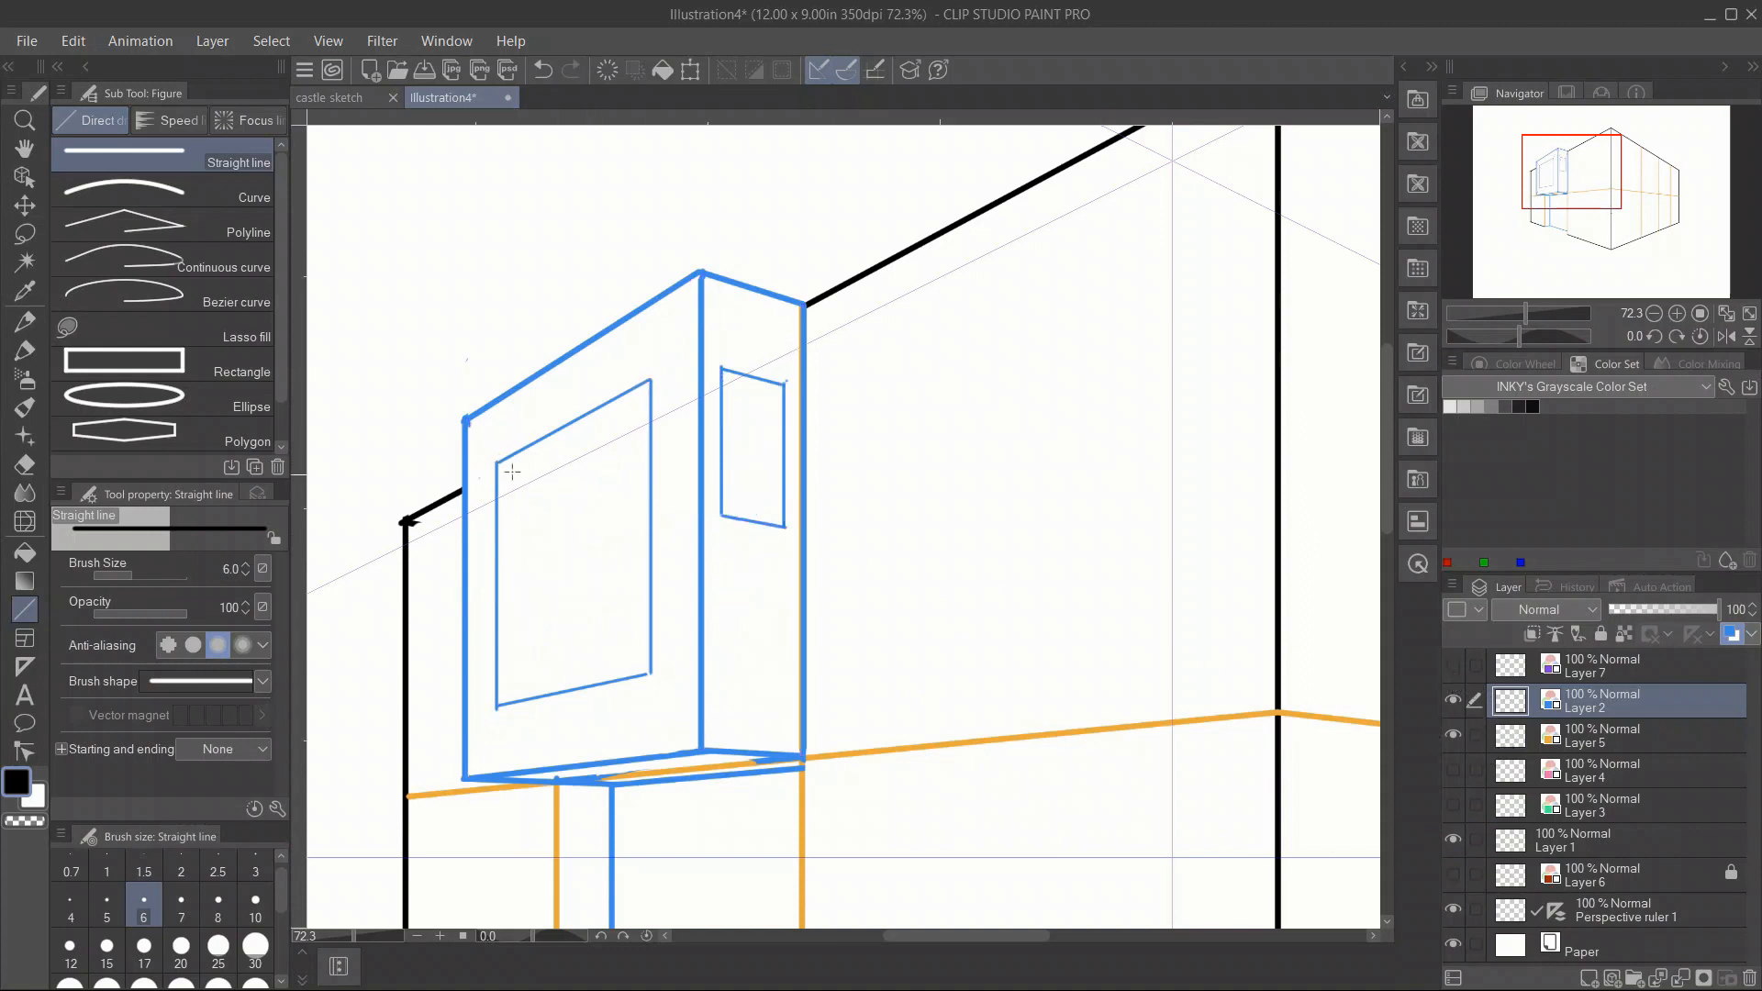
pyautogui.moveTo(497, 462); pyautogui.dragTo(651, 396)
pyautogui.moveTo(510, 464); pyautogui.dragTo(520, 699)
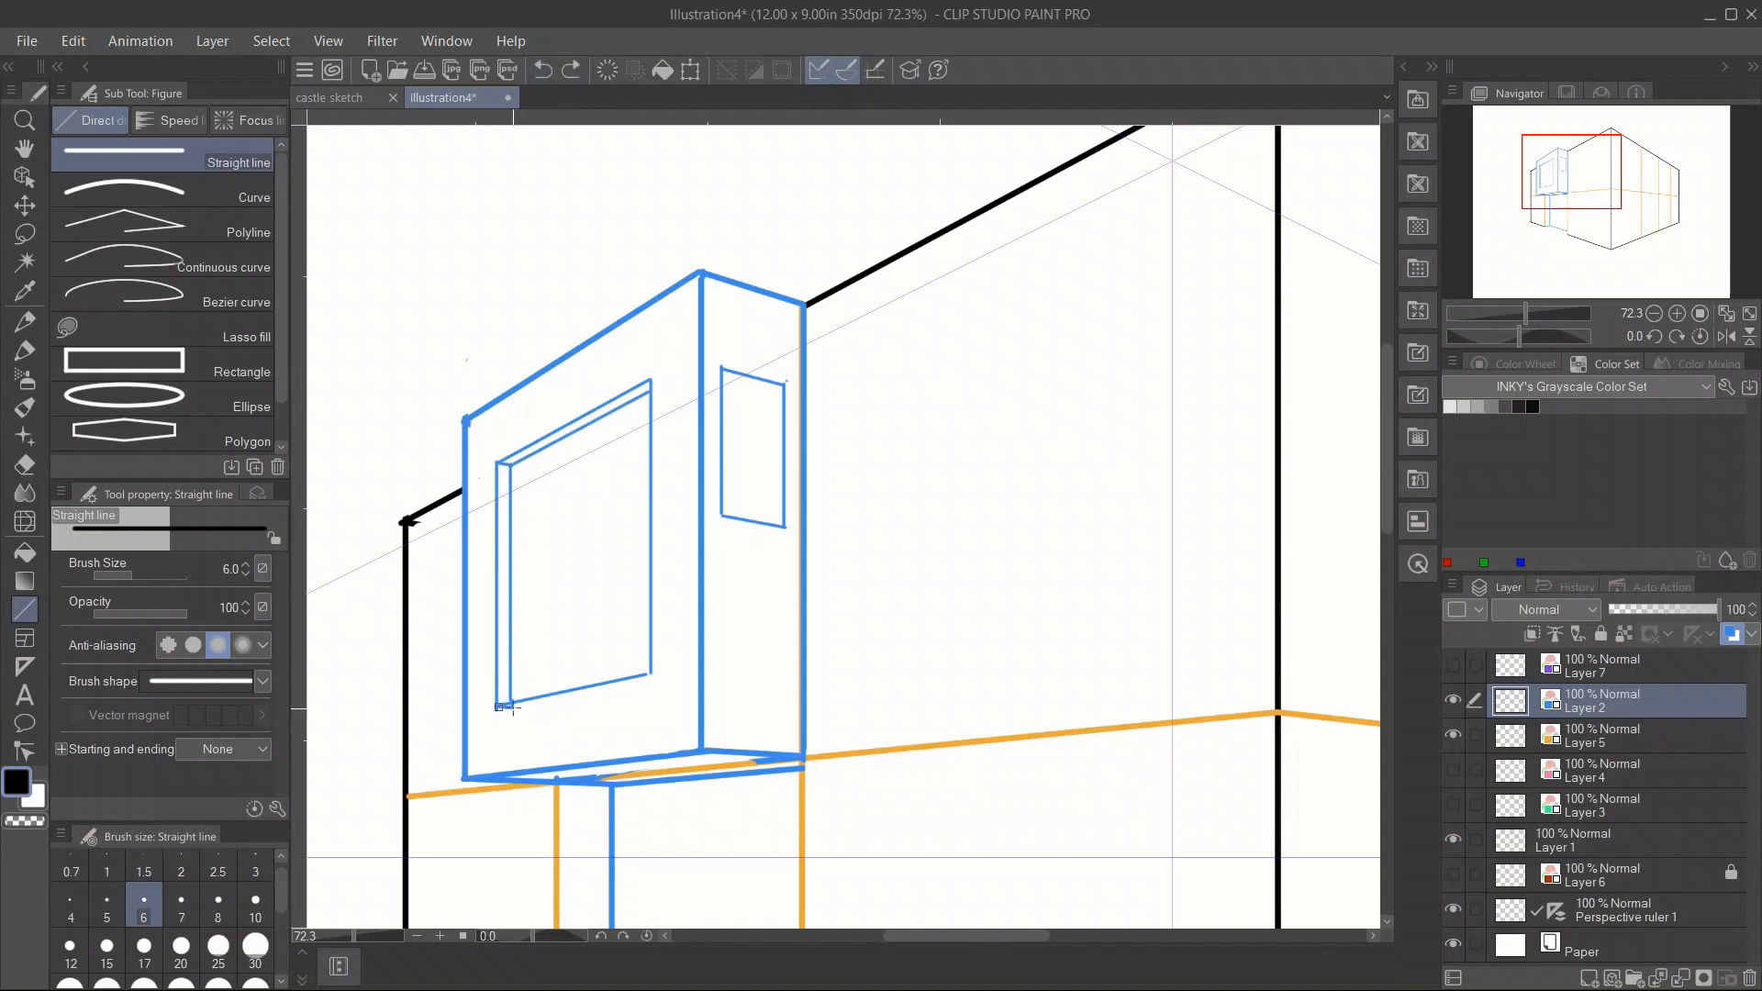
# Try adding depth lines outside the right and bottom edges of the left-face window, and remove them again.
pyautogui.moveTo(665, 387); pyautogui.dragTo(665, 679)
pyautogui.moveTo(513, 706); pyautogui.dragTo(667, 676)
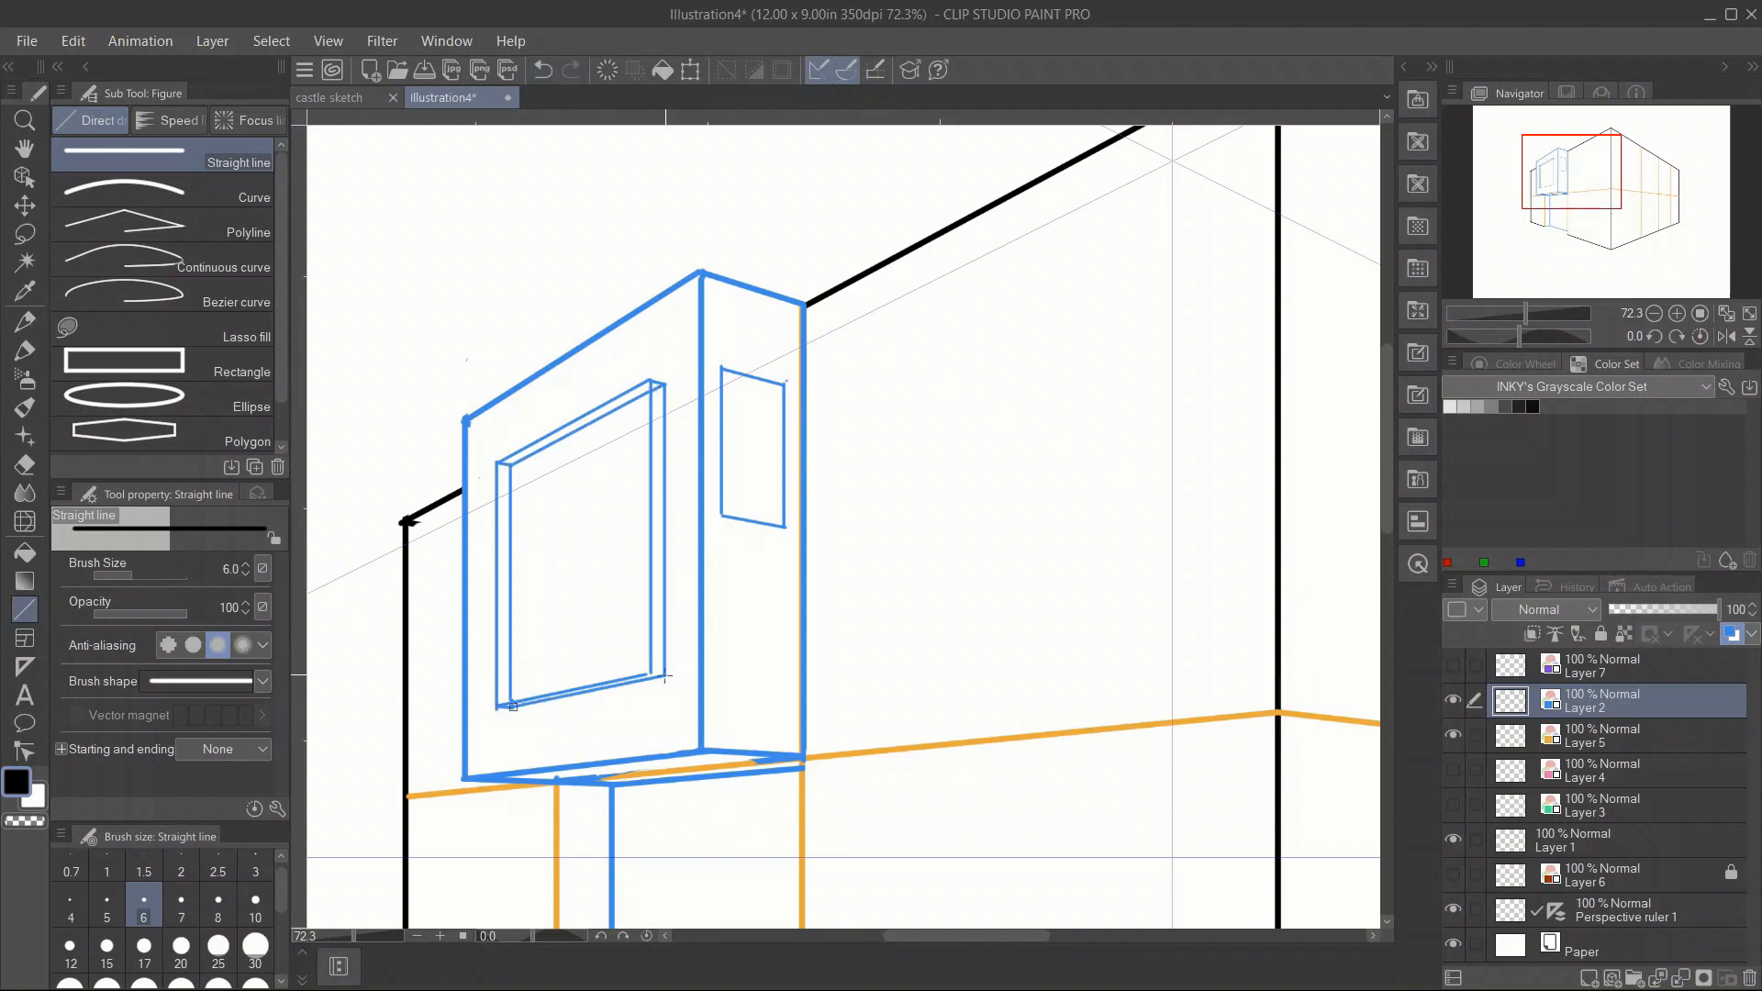
pyautogui.press('e')
pyautogui.moveTo(501, 709); pyautogui.dragTo(665, 677)
pyautogui.moveTo(516, 707); pyautogui.dragTo(500, 710)
pyautogui.moveTo(657, 378); pyautogui.dragTo(665, 662)
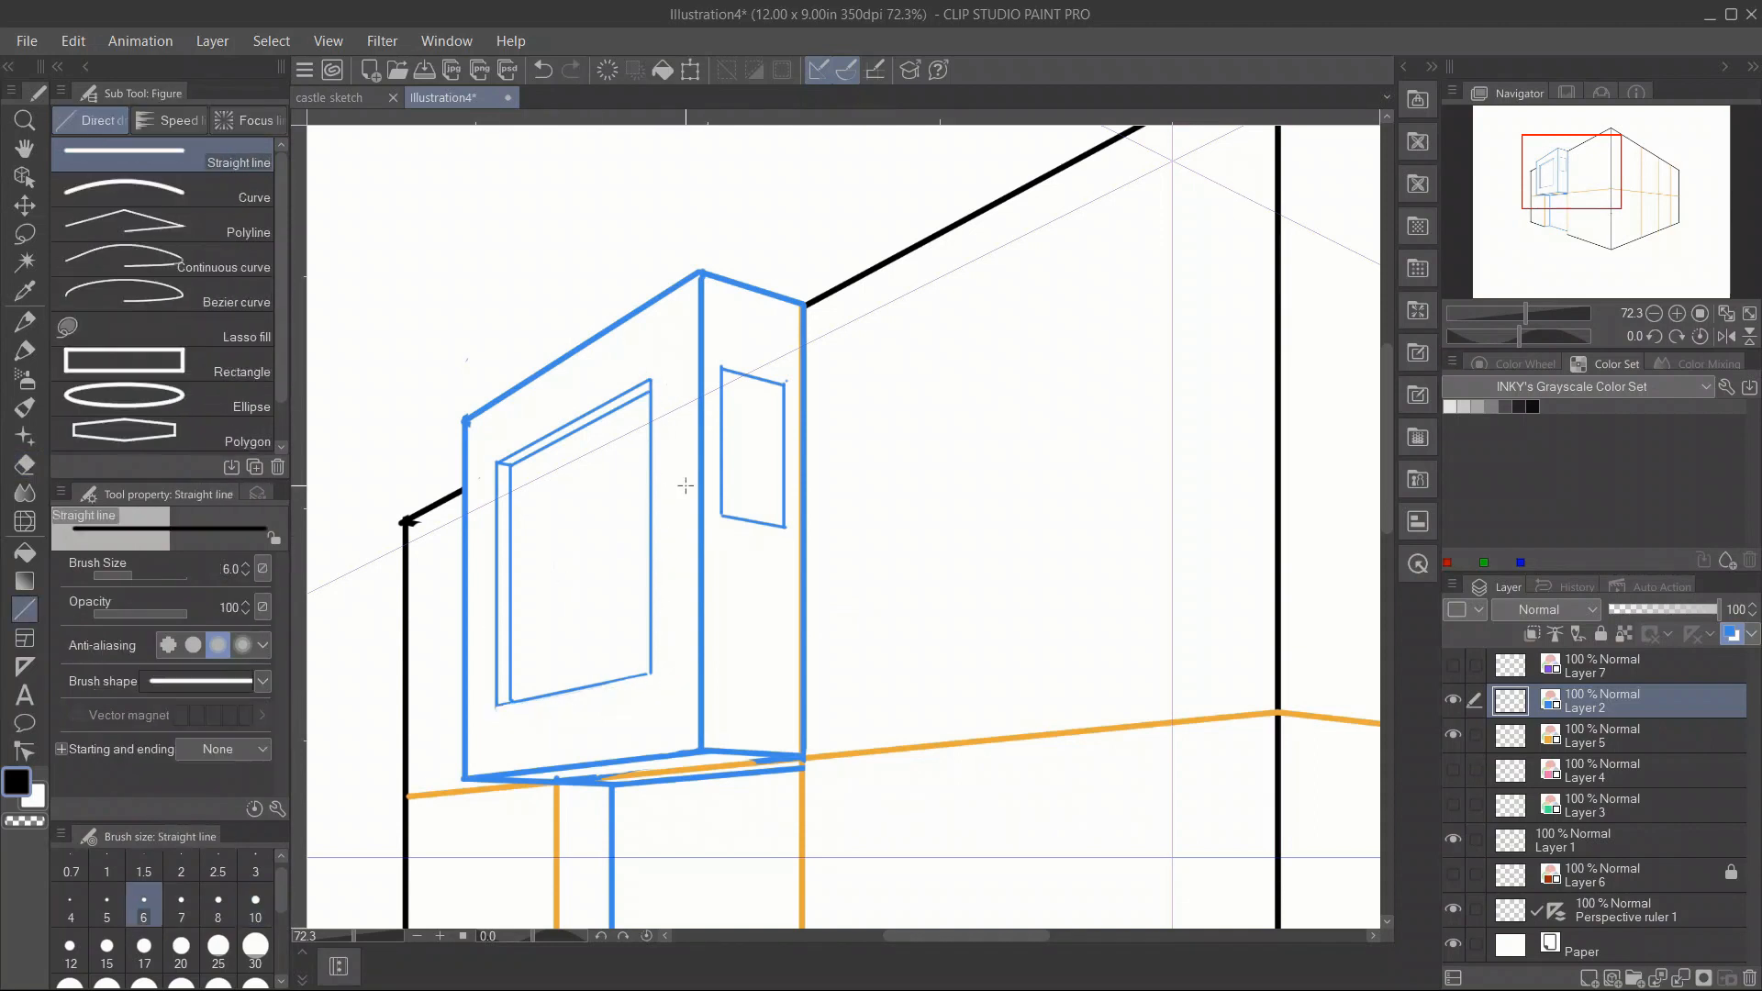
# Show Layer 7, lasso the purple guides crossing the left-face window, delete them and clear the selection.
pyautogui.click(1620, 668)
pyautogui.click(1453, 666)
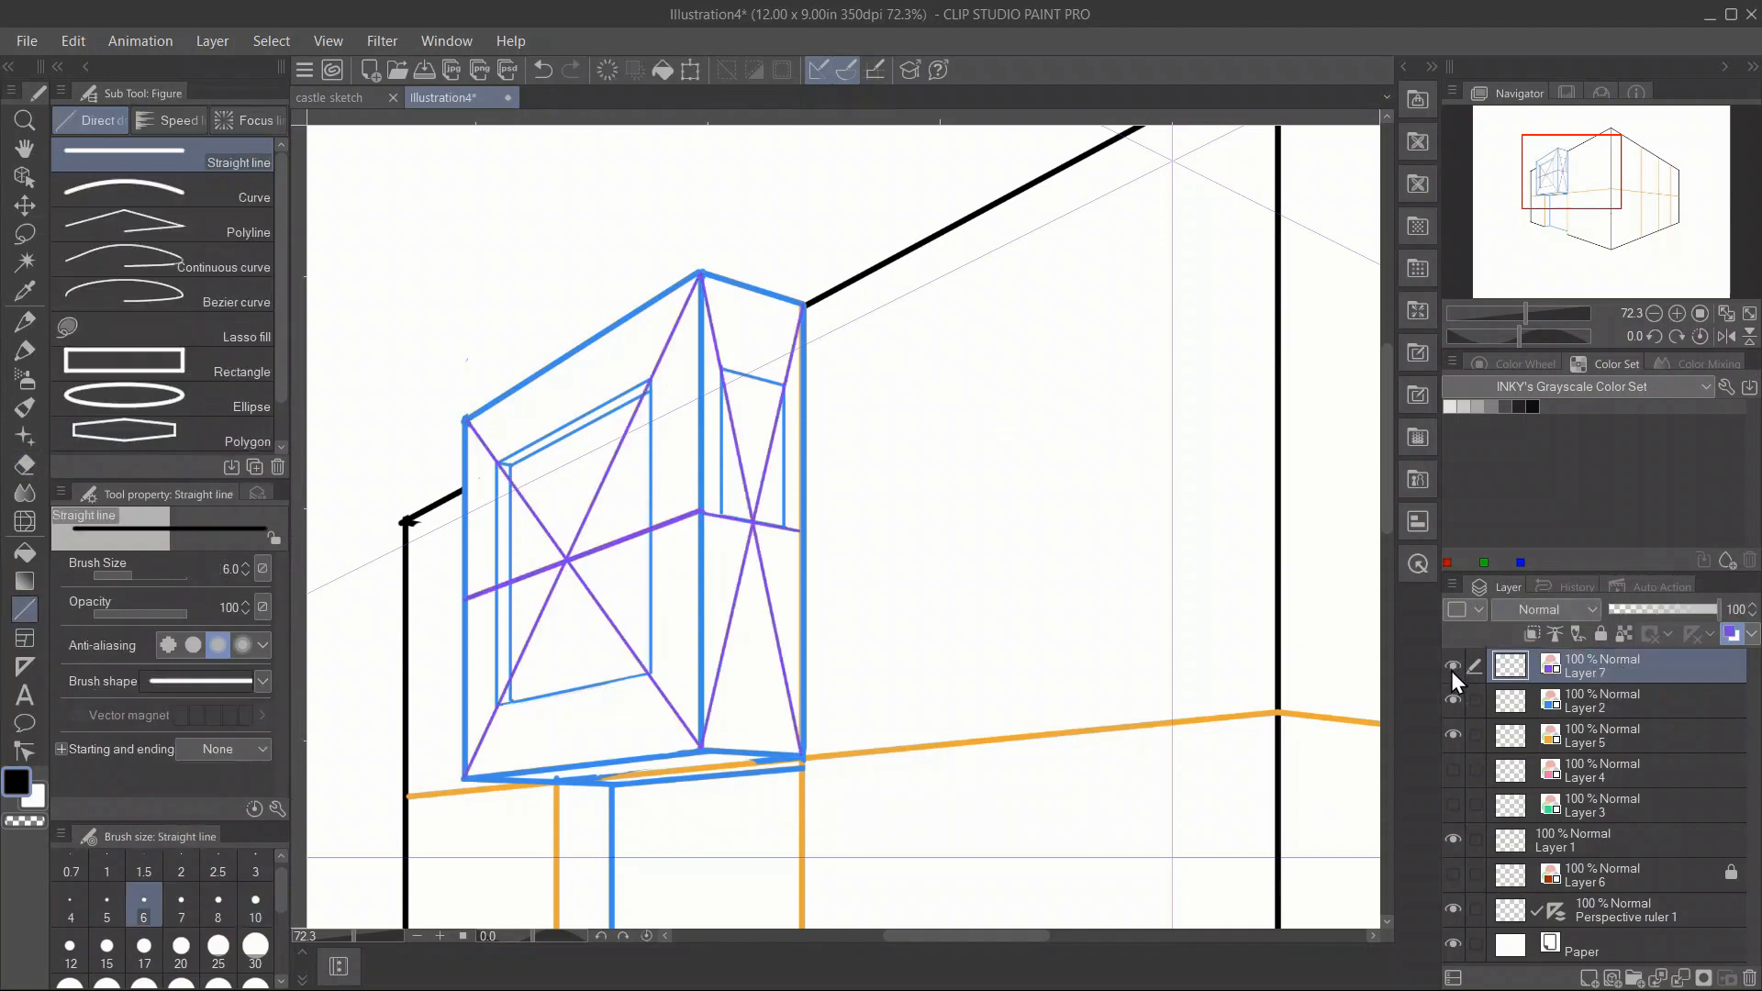
pyautogui.press('m')
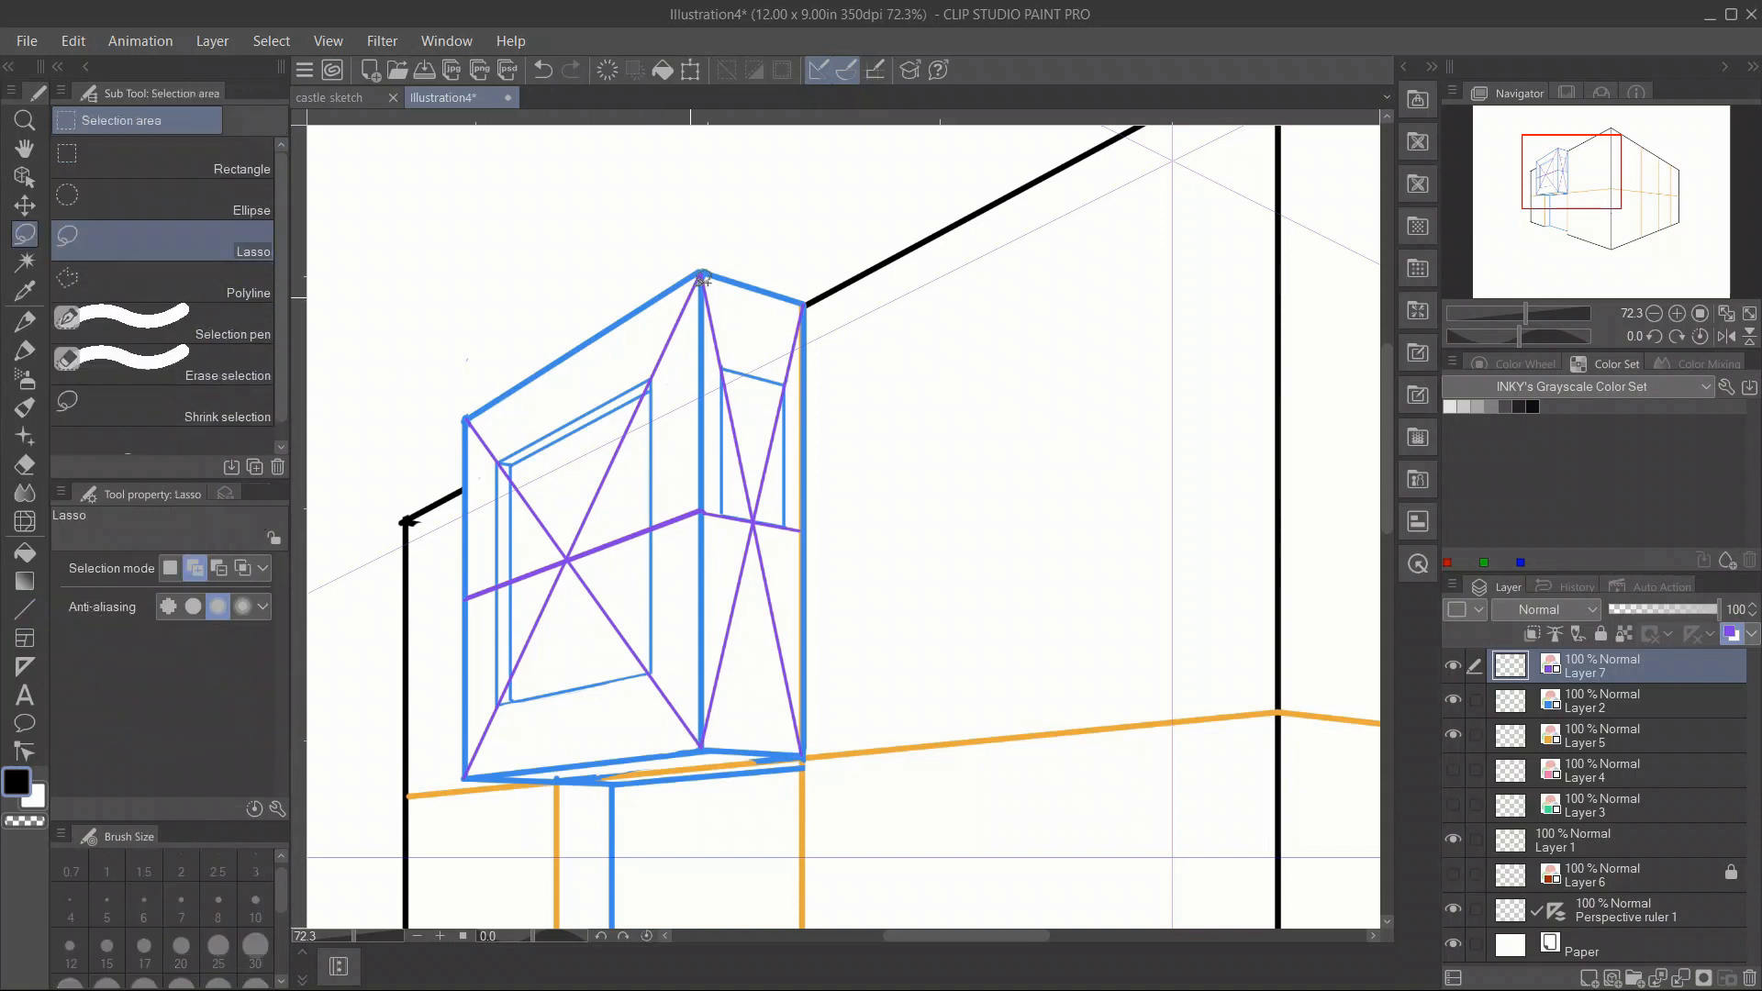
pyautogui.moveTo(702, 276)
pyautogui.mouseDown()
pyautogui.moveTo(673, 634)
pyautogui.moveTo(496, 547)
pyautogui.moveTo(683, 270)
pyautogui.mouseUp()
pyautogui.press('Delete')
pyautogui.hotkey('ctrl', 'd')
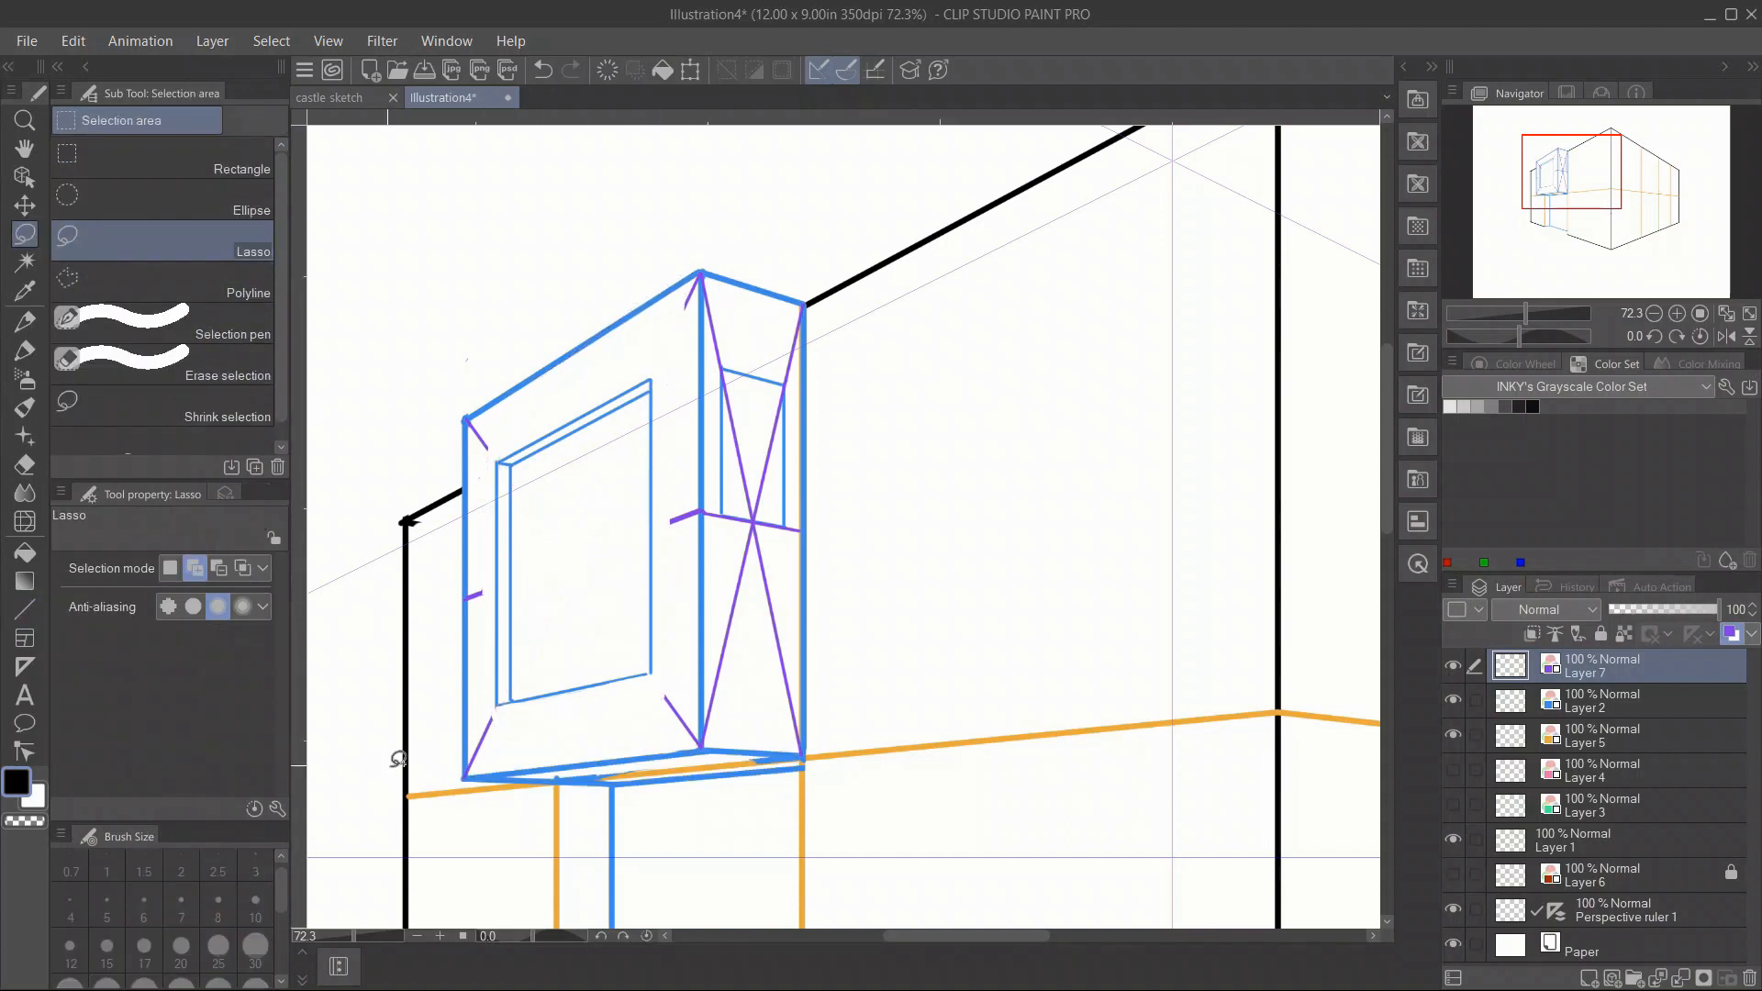
# On Layer 7, draw straight corner-to-corner diagonals across the inner opening of the left-face window.
pyautogui.click(25, 608)
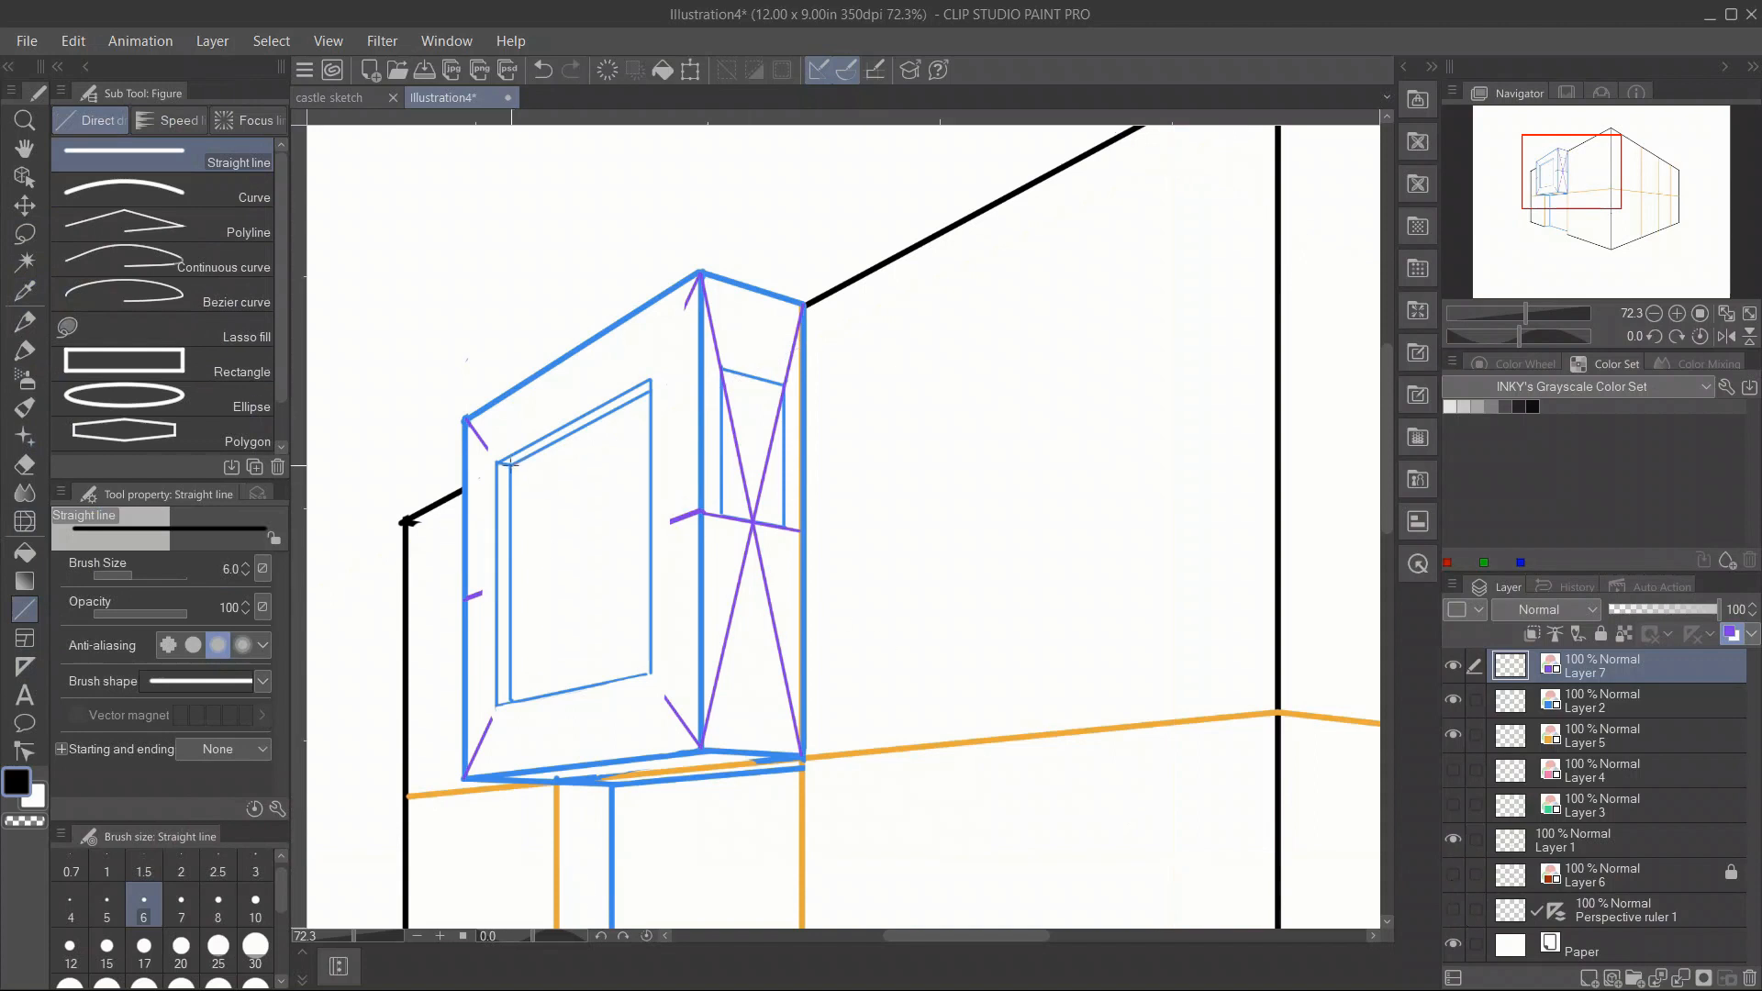
pyautogui.moveTo(511, 465); pyautogui.dragTo(649, 673)
pyautogui.moveTo(648, 393)
pyautogui.mouseDown()
pyautogui.moveTo(507, 702)
pyautogui.moveTo(594, 415)
pyautogui.mouseUp()
pyautogui.hotkey('ctrl', 'z')
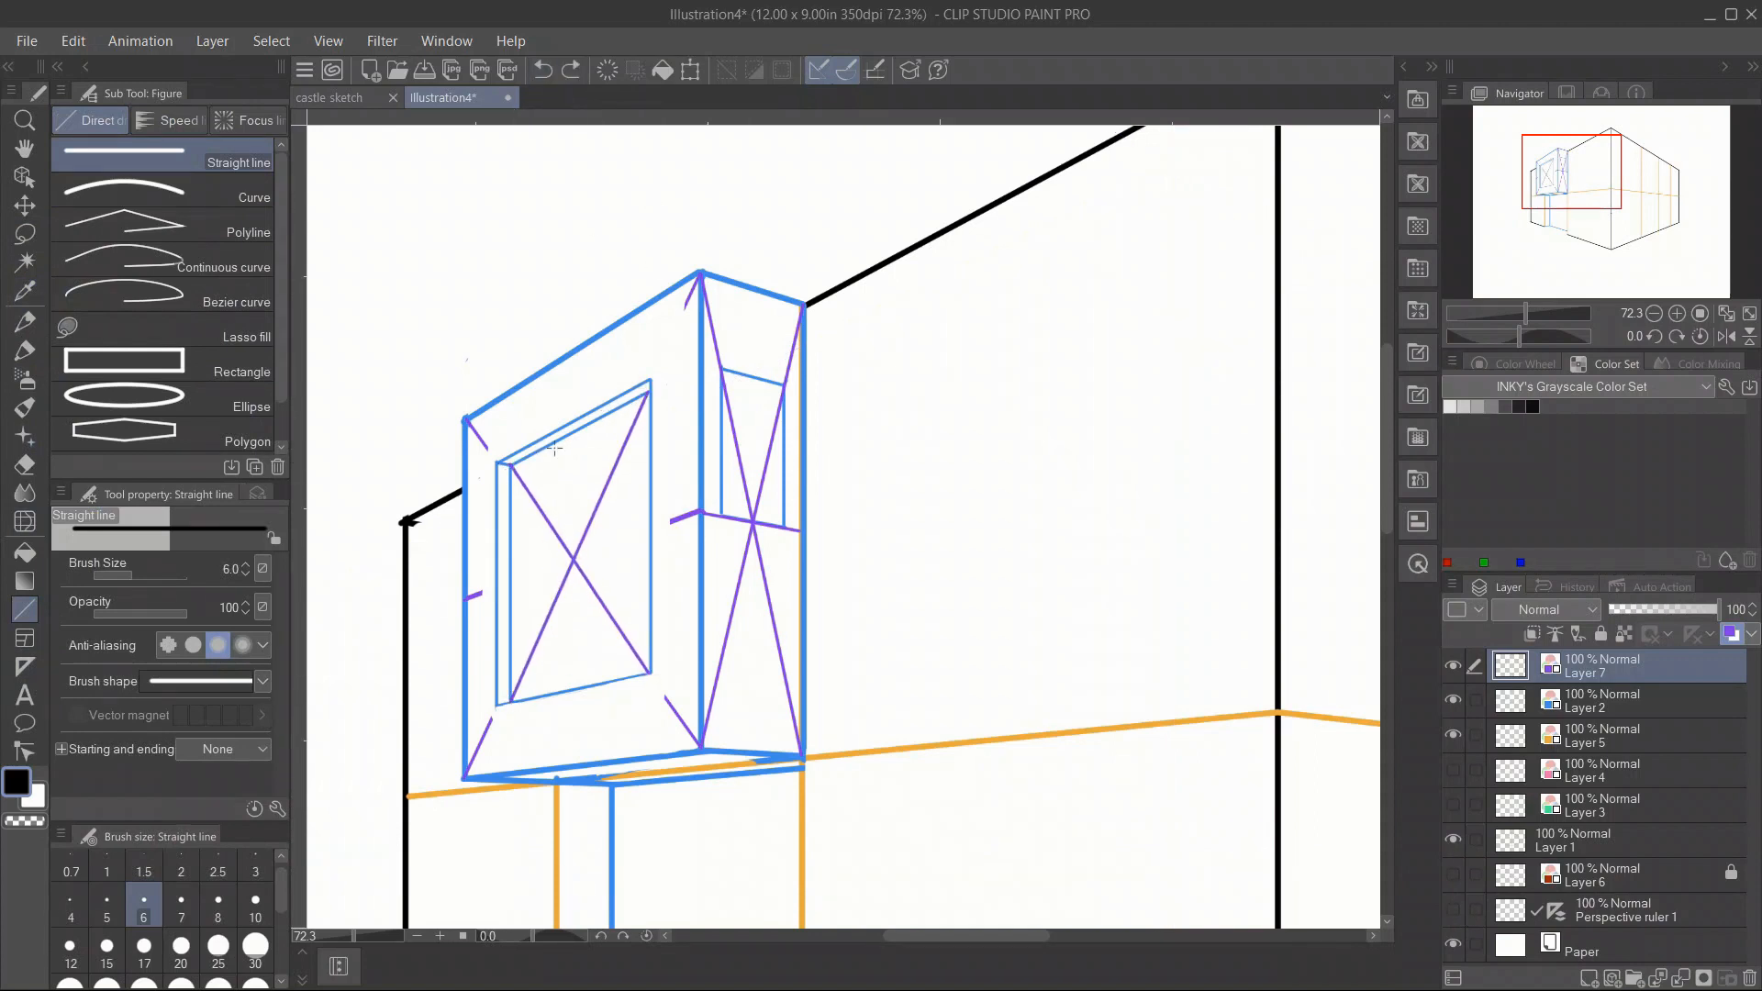
# Add horizontal and vertical center guides to the left-face window, plus diagonals from its top midpoint to the bottom corners.
pyautogui.moveTo(511, 585); pyautogui.dragTo(650, 532)
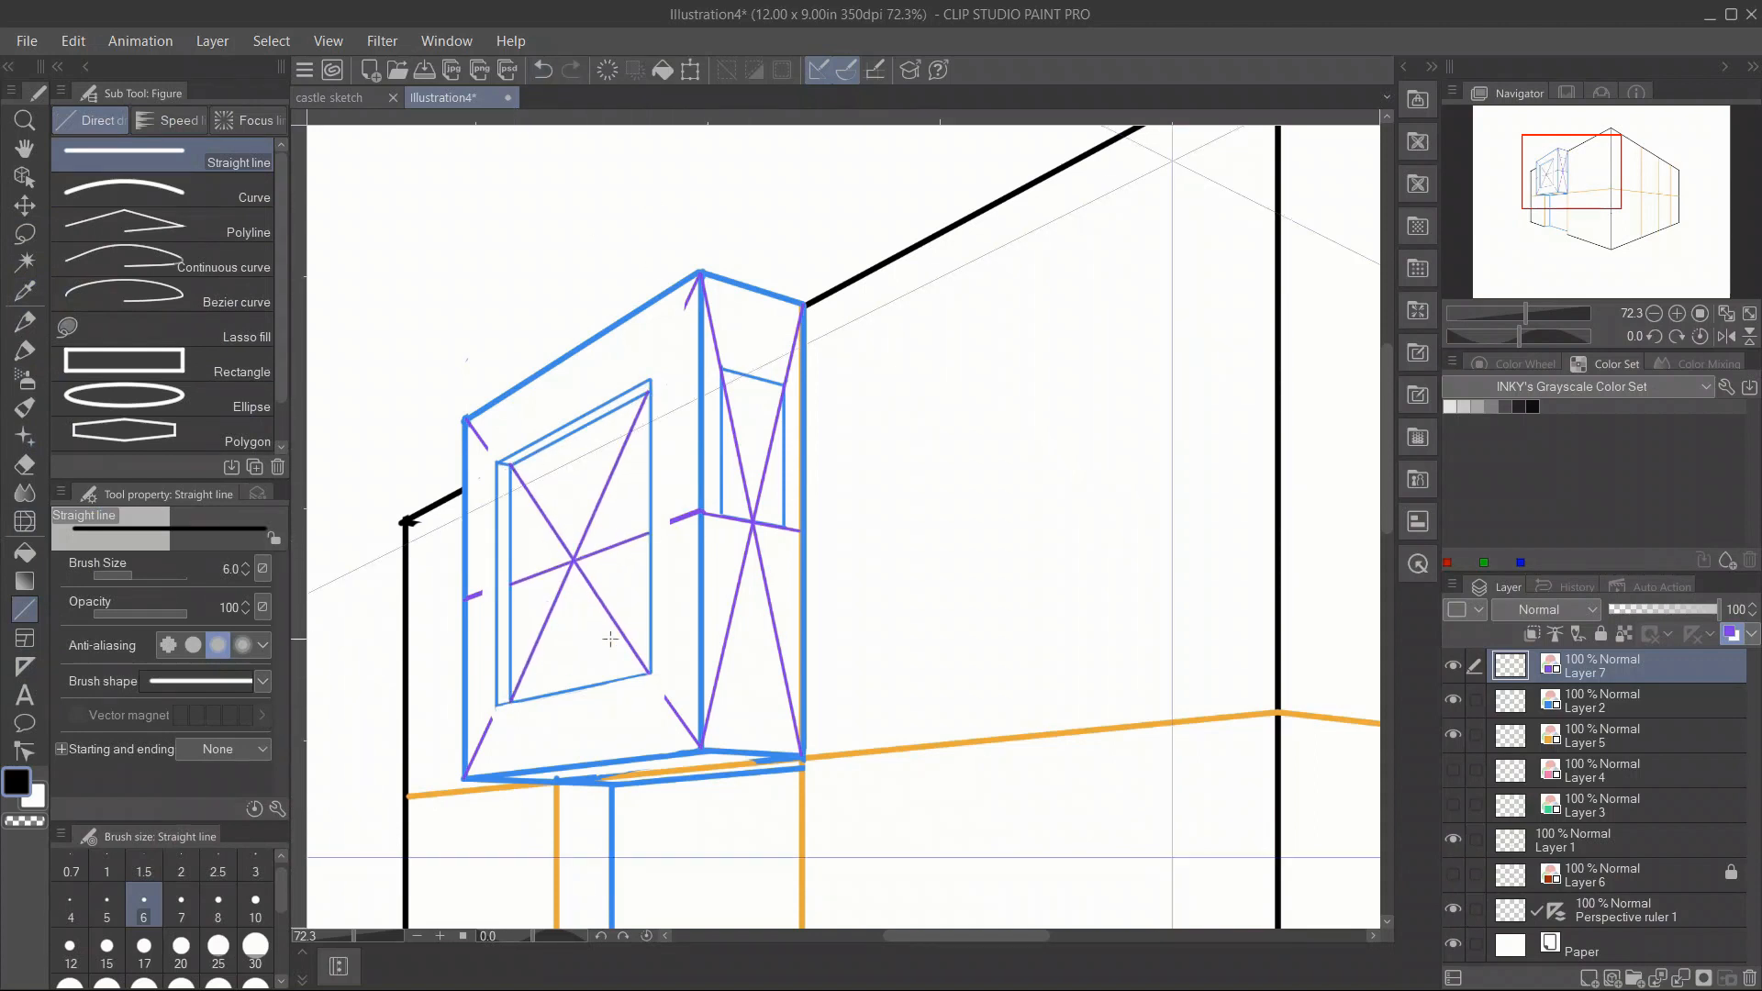
pyautogui.hotkey('ctrl', 'z')
pyautogui.moveTo(578, 433); pyautogui.dragTo(598, 691)
pyautogui.moveTo(574, 433); pyautogui.dragTo(652, 675)
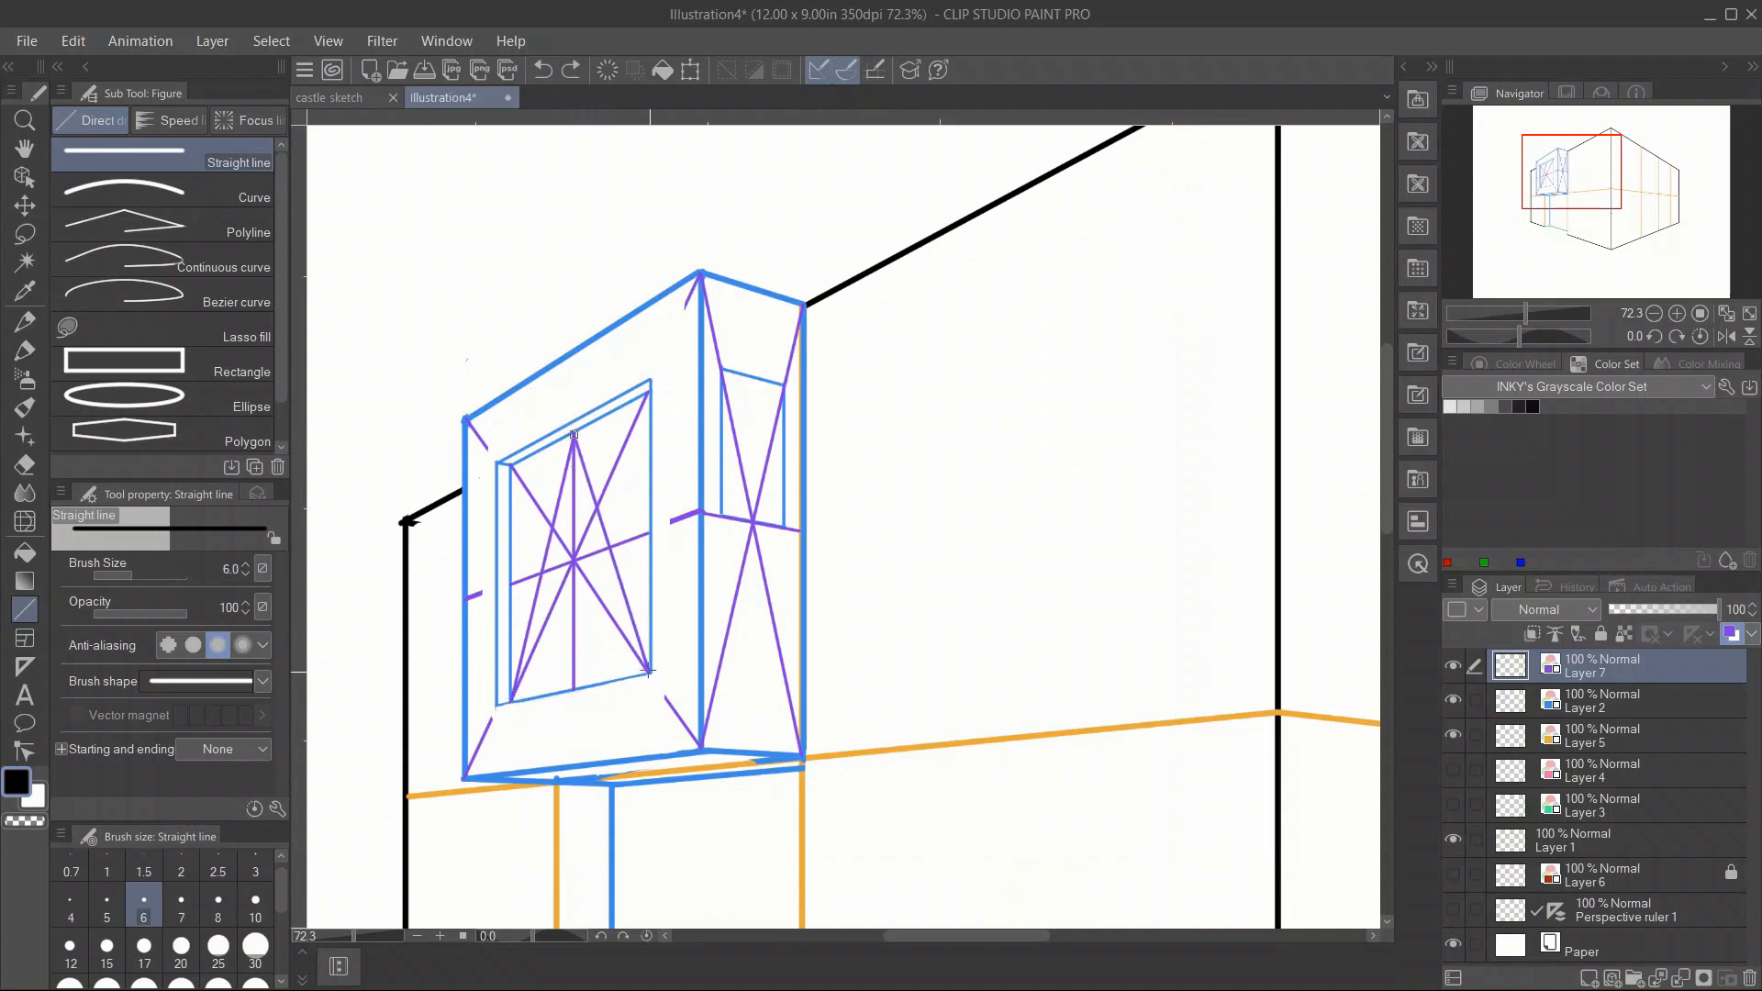
# On Layer 2, draw two vertical bars and one horizontal bar in the left-face window along the guides, and hide Layer 7.
pyautogui.click(1608, 705)
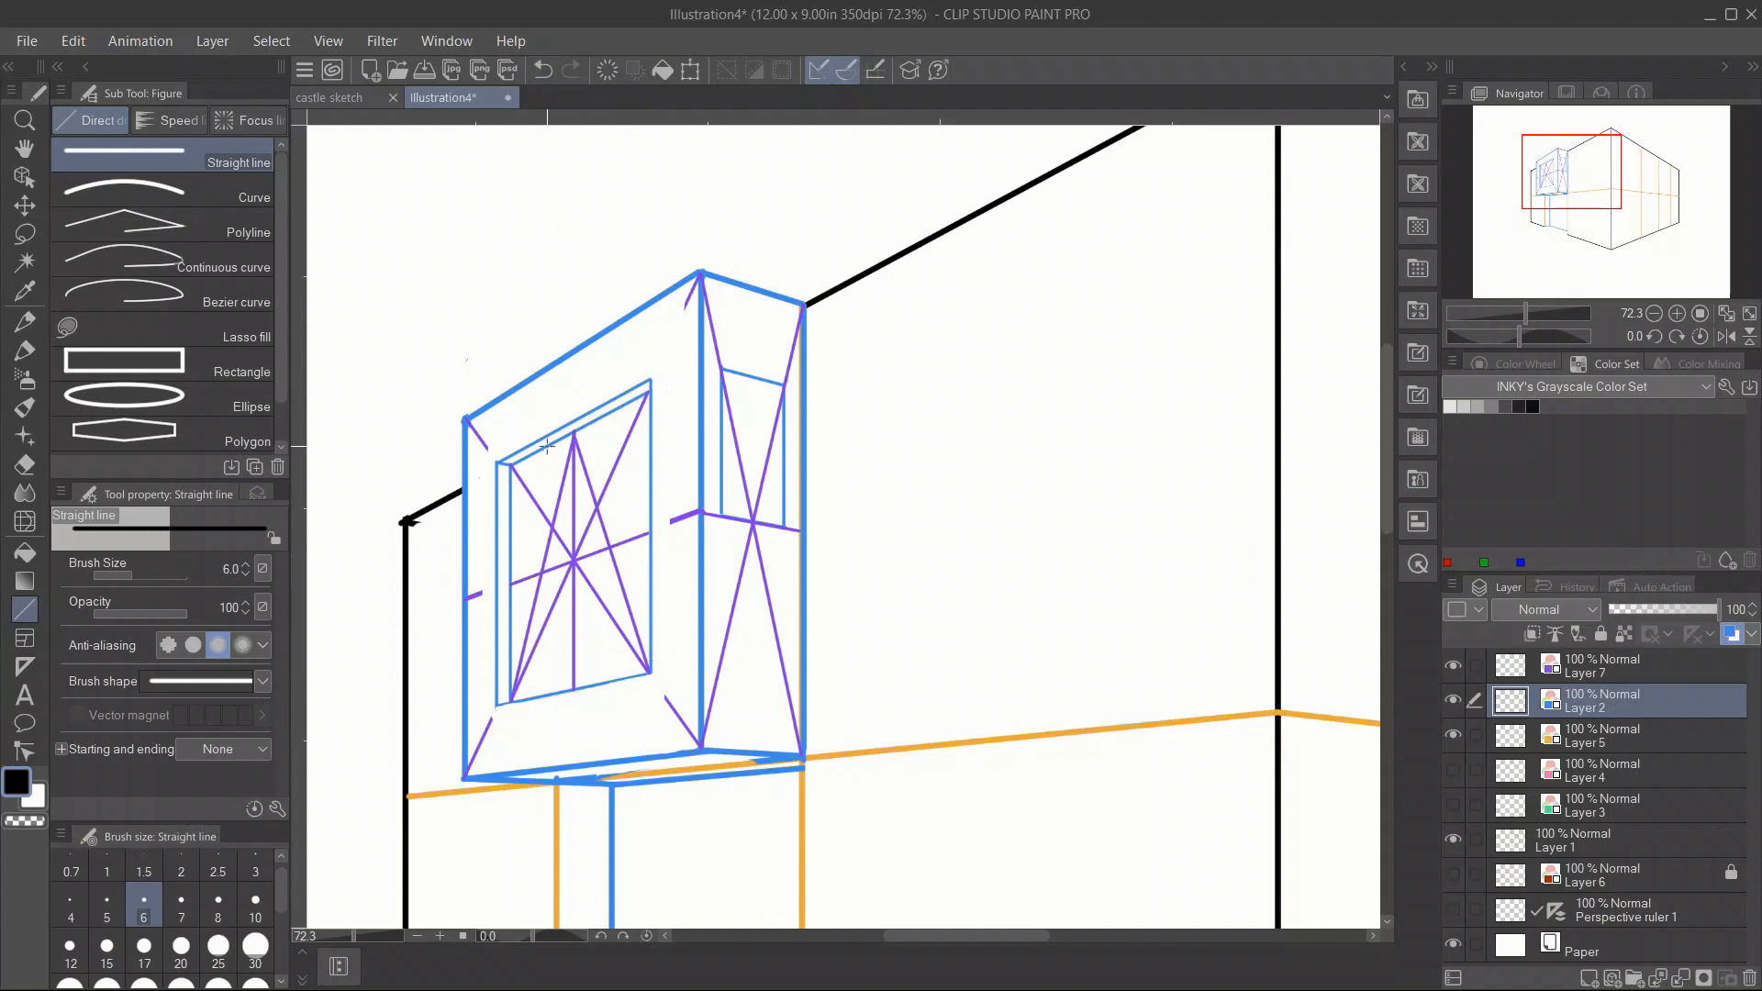
pyautogui.moveTo(547, 446); pyautogui.dragTo(553, 688)
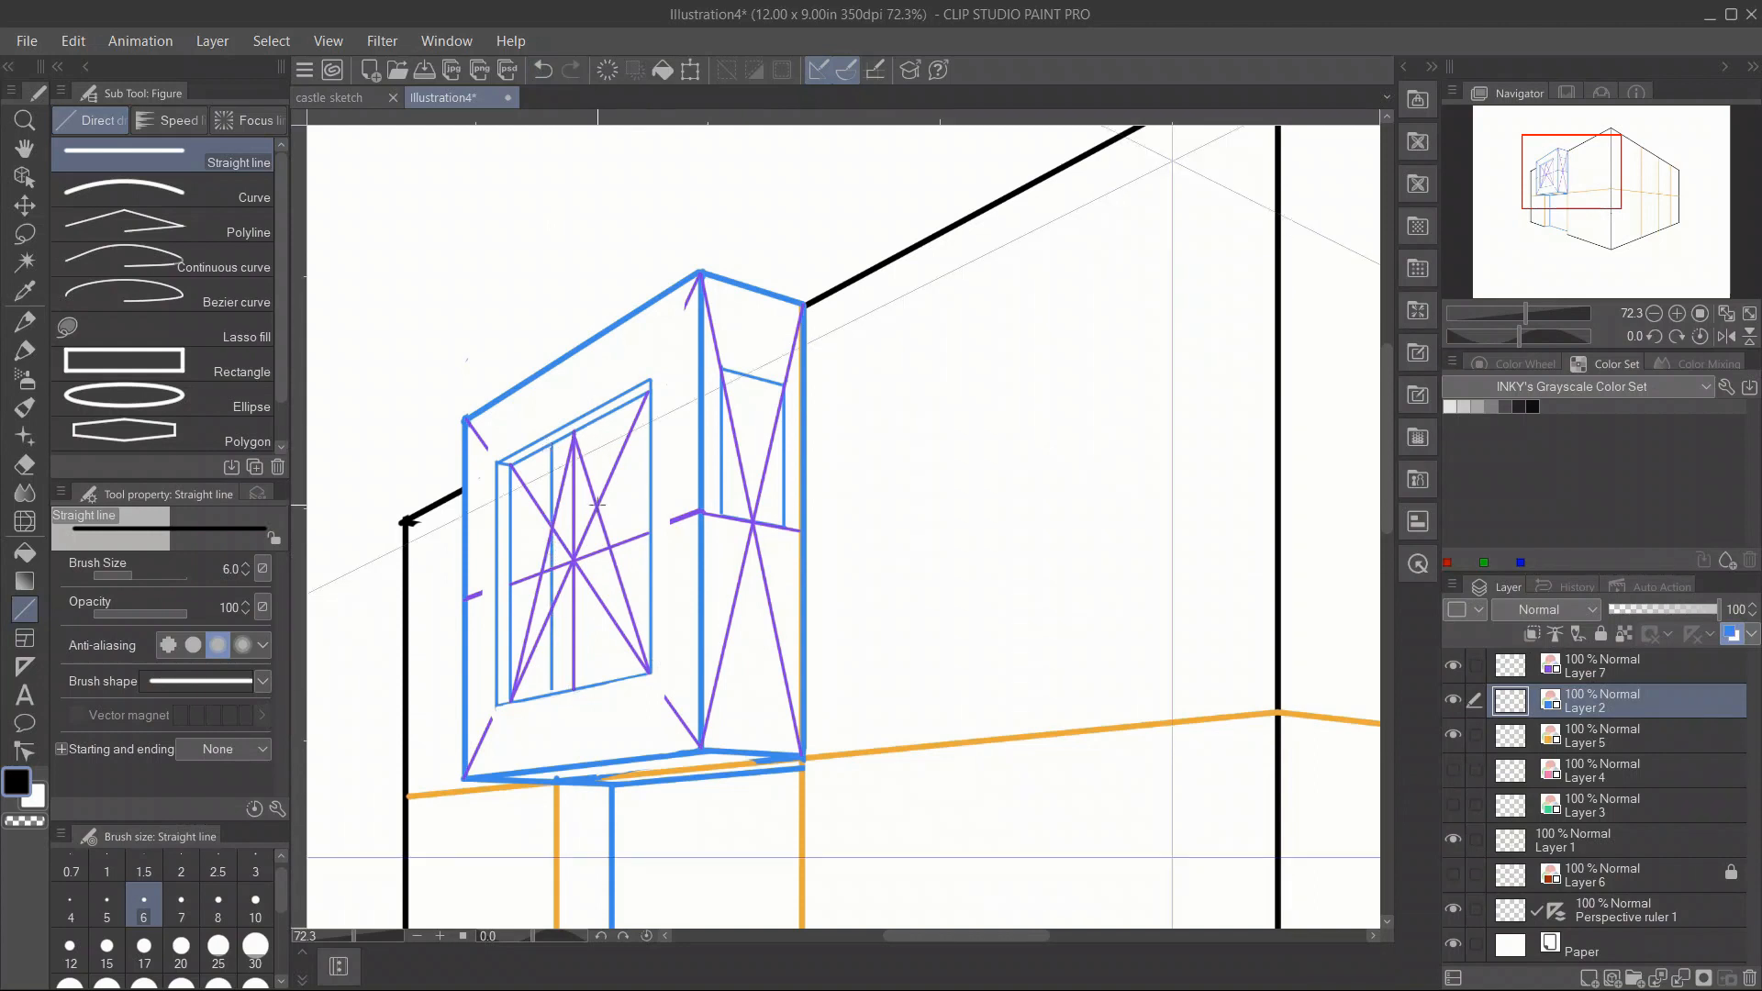
pyautogui.moveTo(597, 419); pyautogui.dragTo(598, 674)
pyautogui.moveTo(510, 583); pyautogui.dragTo(650, 531)
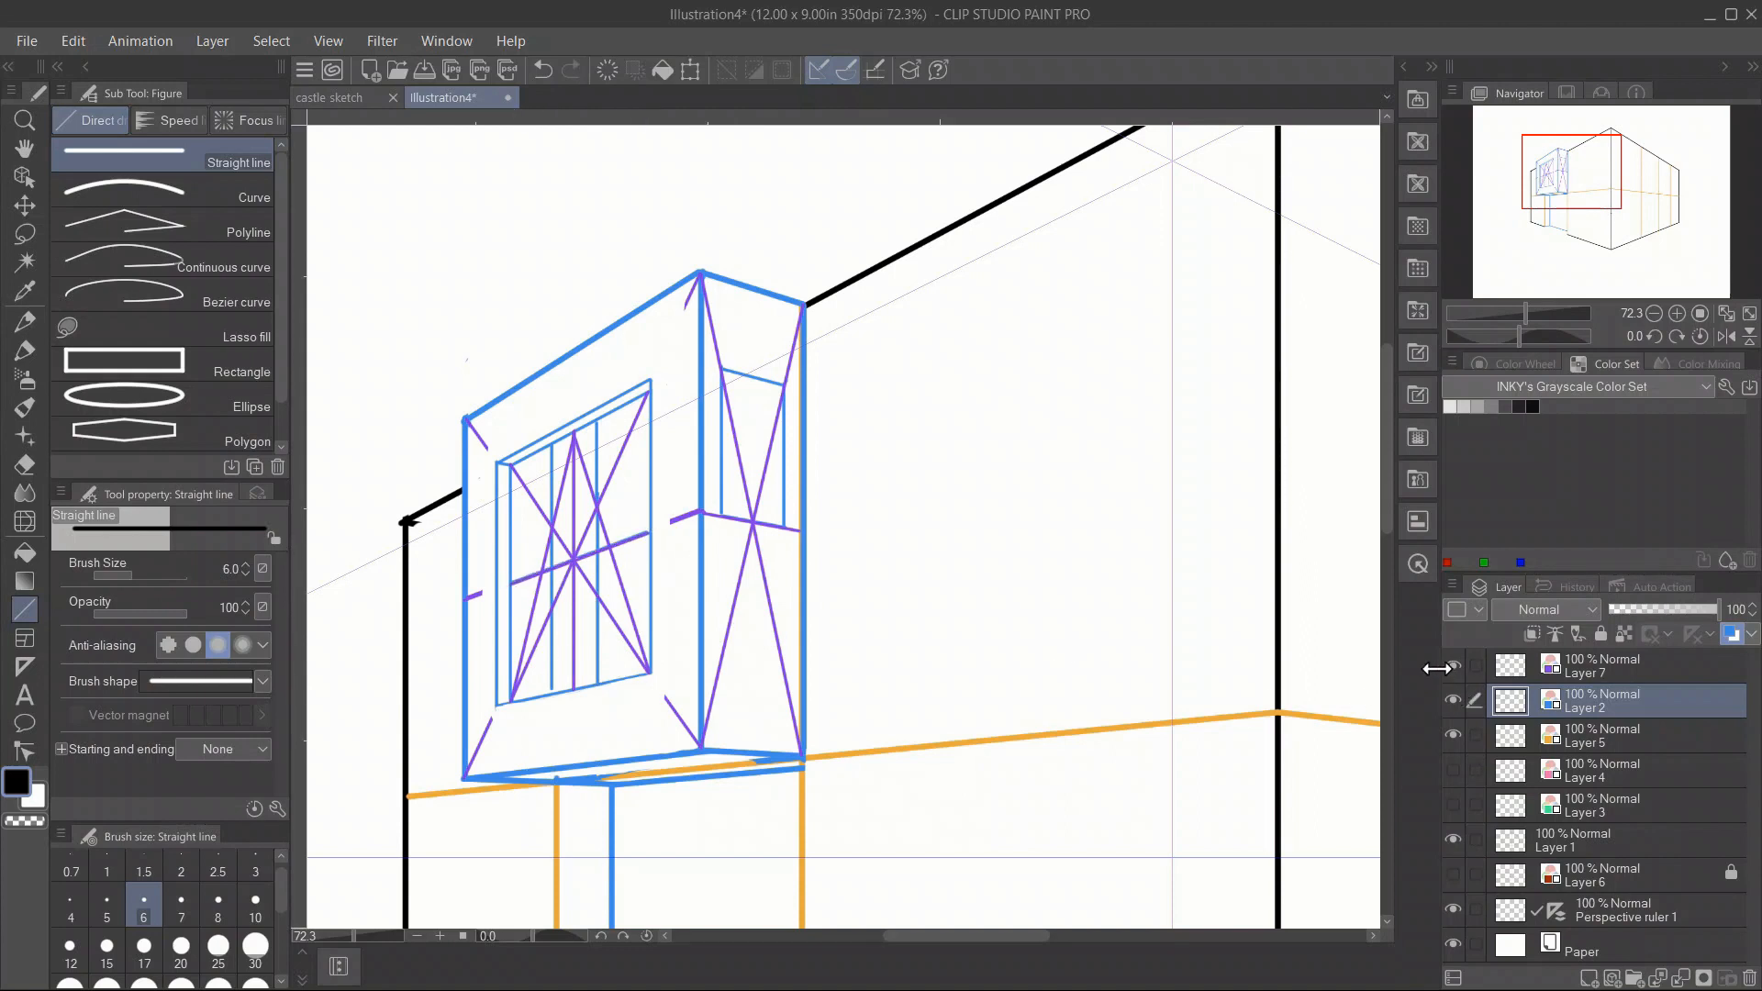
pyautogui.click(1453, 666)
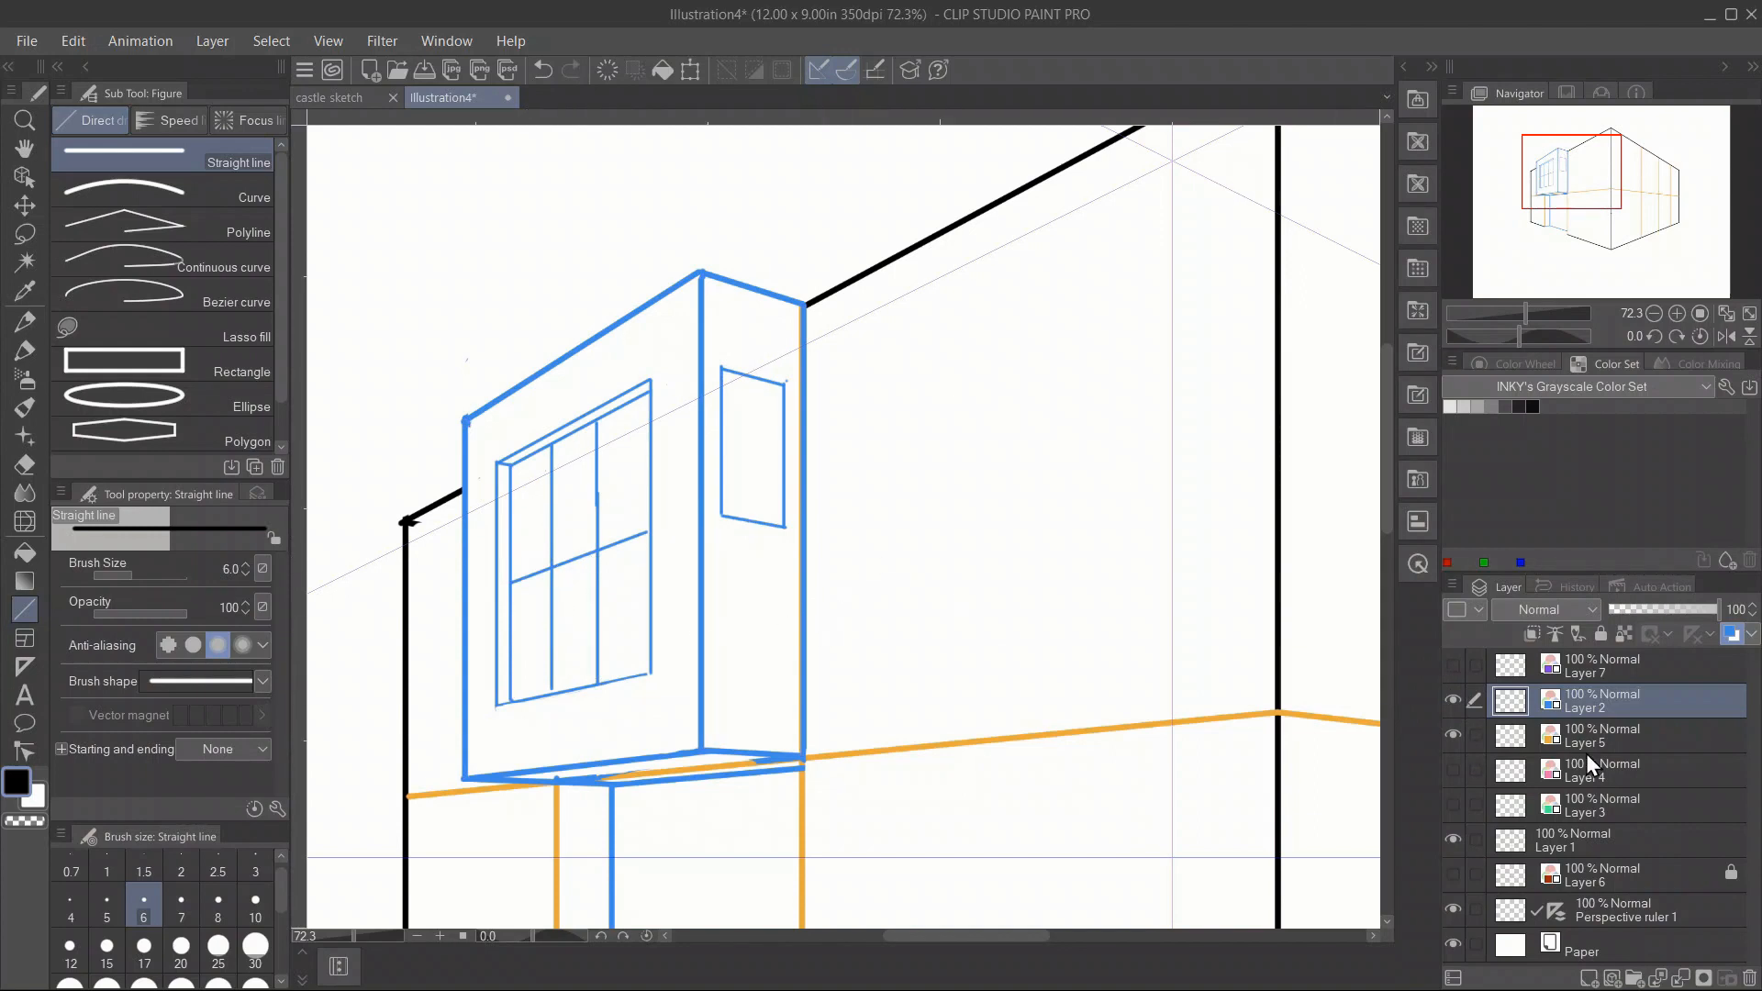
# Show Layer 7 and draw inner depth lines along the top and right side of the right-face window on Layer 2.
pyautogui.click(1452, 665)
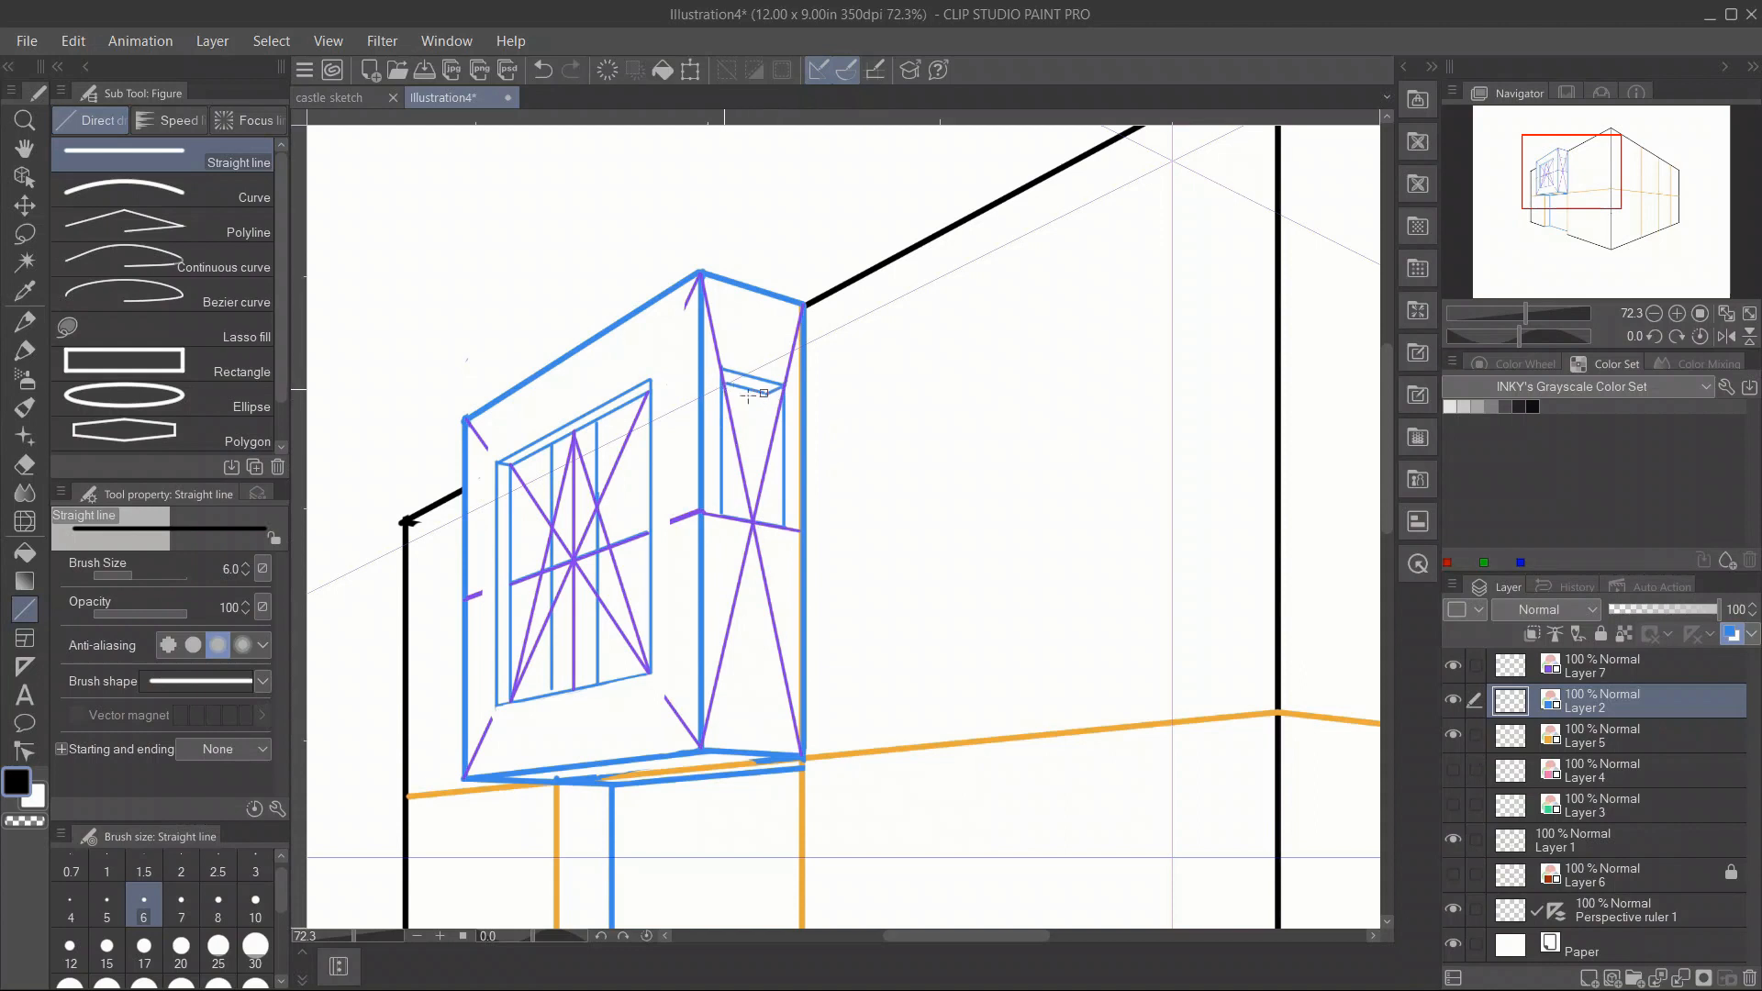
pyautogui.moveTo(765, 391); pyautogui.dragTo(765, 523)
pyautogui.click(1453, 663)
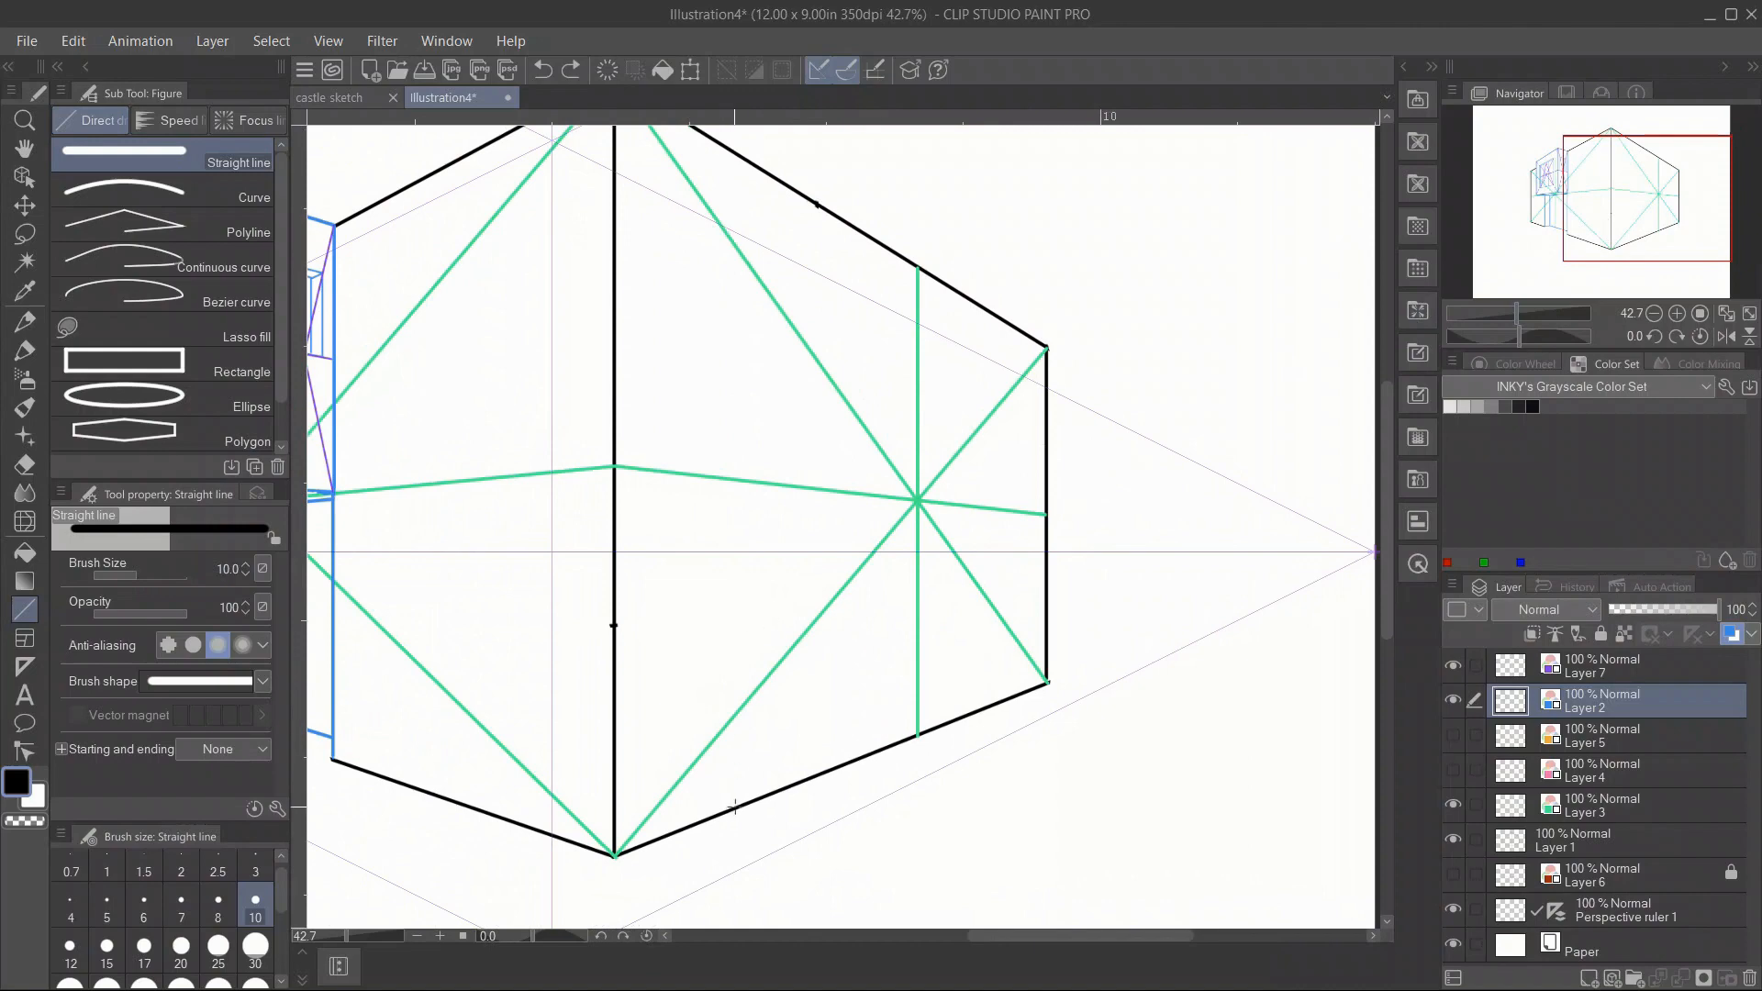
# On Layer 2, draw a doorway at the base of the building's right wall with inner depth lines along its right side and bottom.
pyautogui.moveTo(734, 807)
pyautogui.mouseDown()
pyautogui.moveTo(735, 584)
pyautogui.moveTo(850, 578)
pyautogui.mouseUp()
pyautogui.moveTo(851, 579)
pyautogui.mouseDown()
pyautogui.moveTo(851, 760)
pyautogui.moveTo(821, 752)
pyautogui.moveTo(850, 761)
pyautogui.moveTo(828, 753)
pyautogui.moveTo(838, 581)
pyautogui.mouseUp()
pyautogui.moveTo(829, 758); pyautogui.dragTo(739, 790)
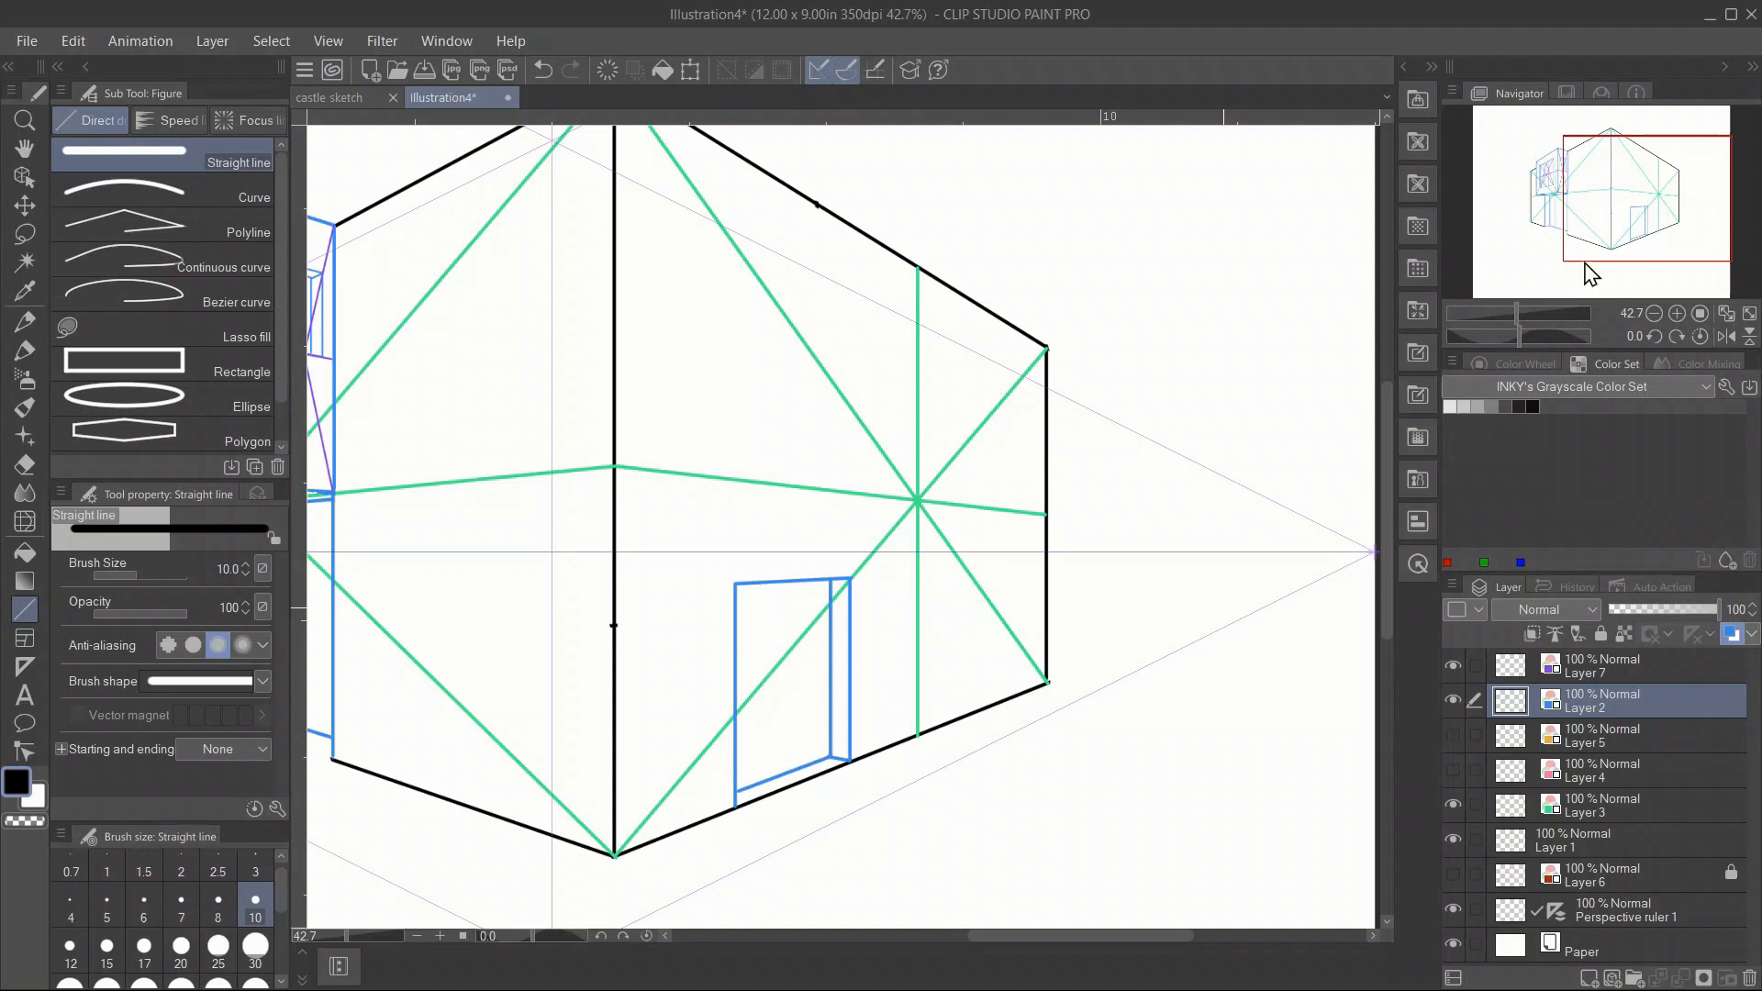
# Draw a window above the doorway on the right wall, with its bottom edge on the green mid-height line.
pyautogui.moveTo(1593, 267); pyautogui.dragTo(1565, 229)
pyautogui.moveTo(648, 467); pyautogui.dragTo(724, 606)
pyautogui.moveTo(723, 605); pyautogui.dragTo(648, 597)
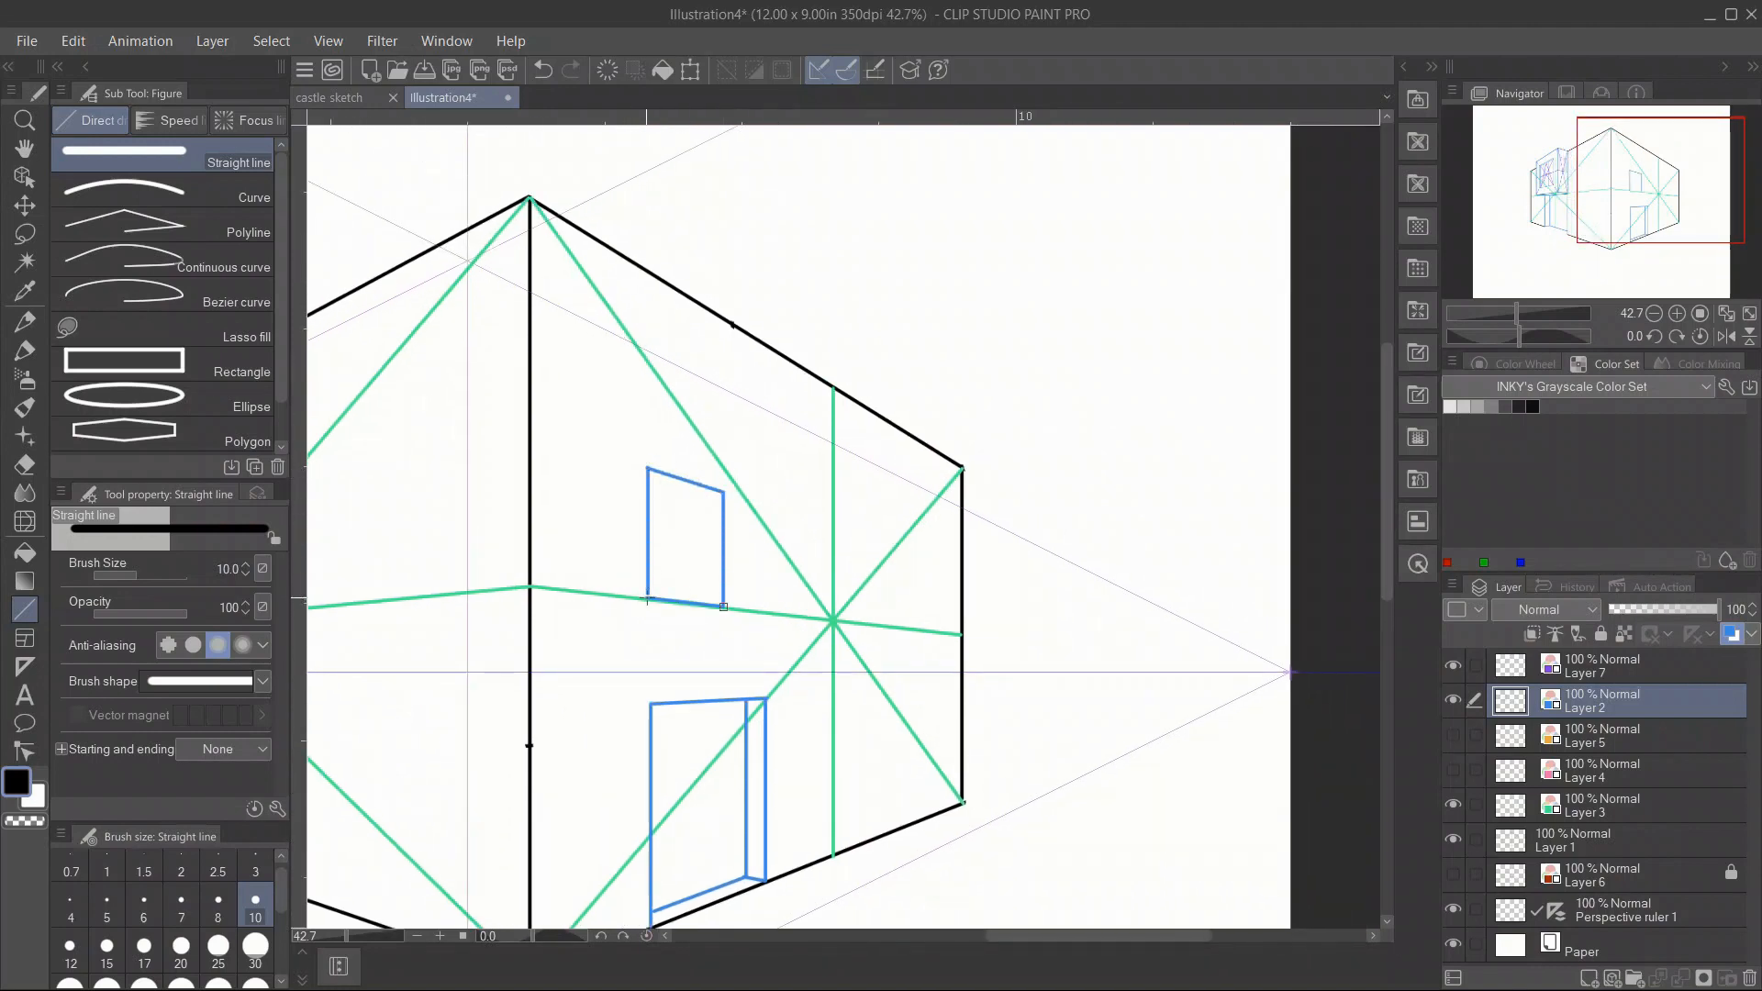
# On Layer 7, draw diagonals across the upper right-wall window and a vertical center guide extending above its top edge.
pyautogui.click(1620, 668)
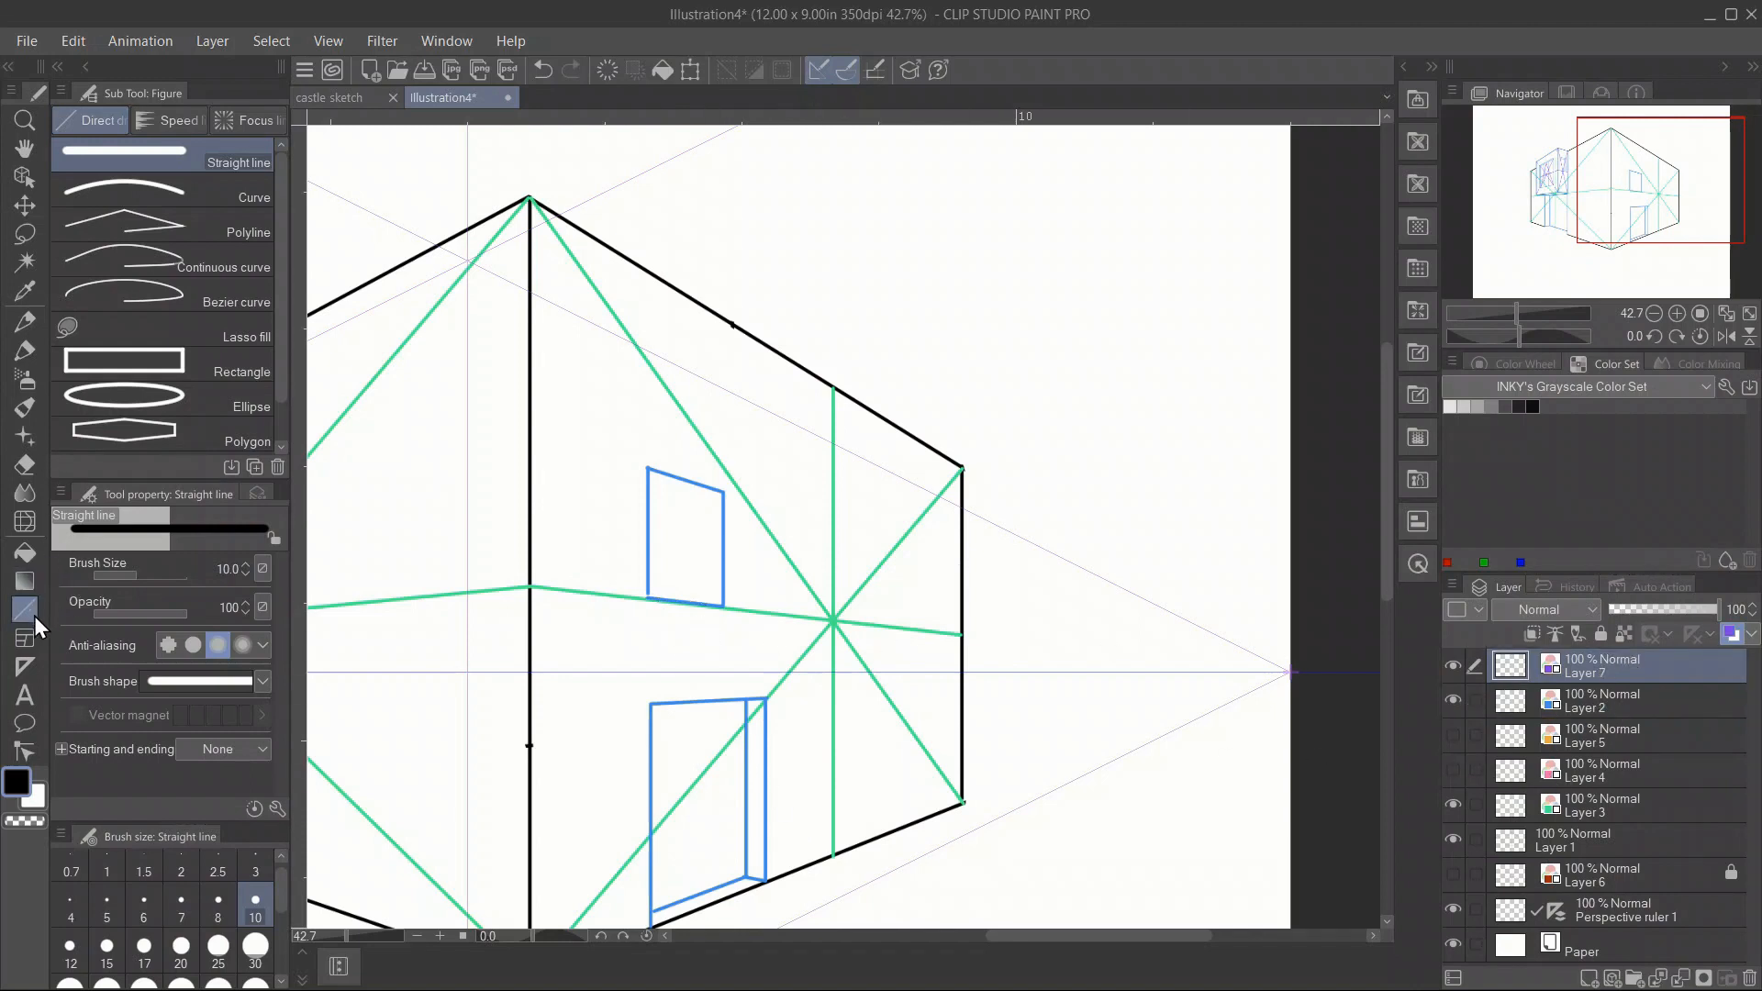
pyautogui.click(1453, 909)
pyautogui.moveTo(648, 469); pyautogui.dragTo(724, 606)
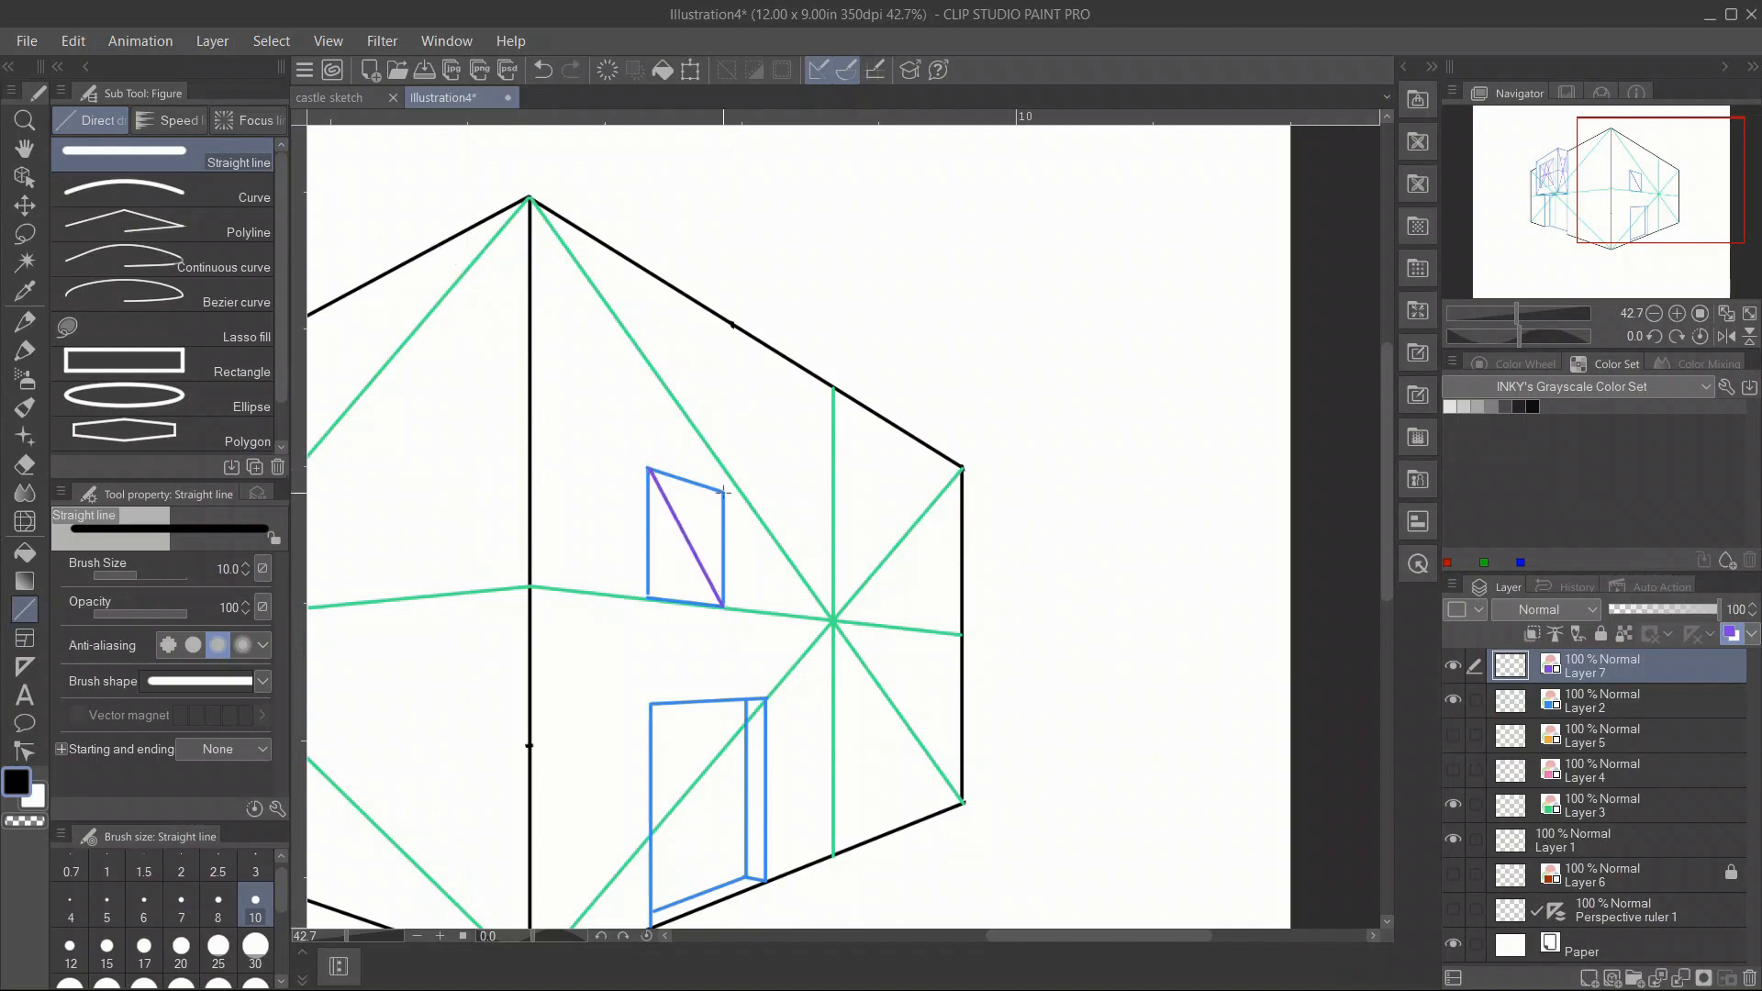
pyautogui.moveTo(724, 493); pyautogui.dragTo(648, 599)
pyautogui.click(1453, 908)
pyautogui.moveTo(689, 602); pyautogui.dragTo(690, 415)
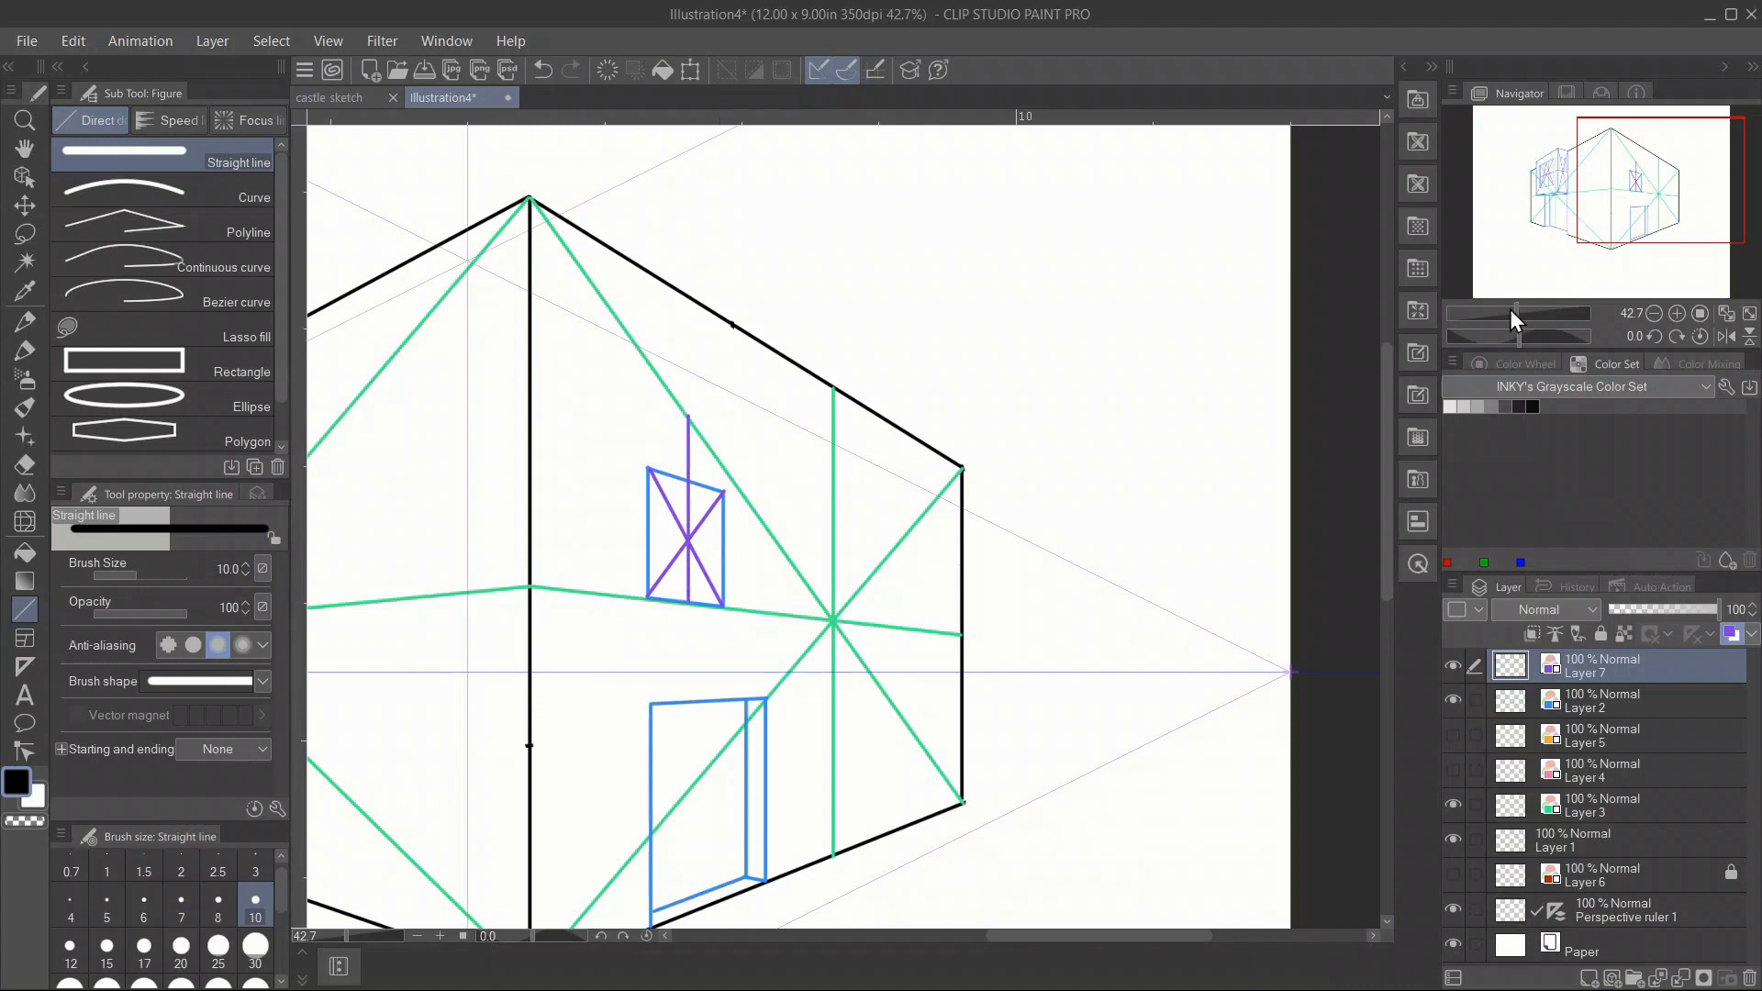
# With the Milli pen at size 7 on Layer 7, draw a short perspective guide box directly above the upper right-wall window.
pyautogui.moveTo(1515, 314); pyautogui.dragTo(1525, 314)
pyautogui.moveTo(1635, 207); pyautogui.dragTo(1612, 208)
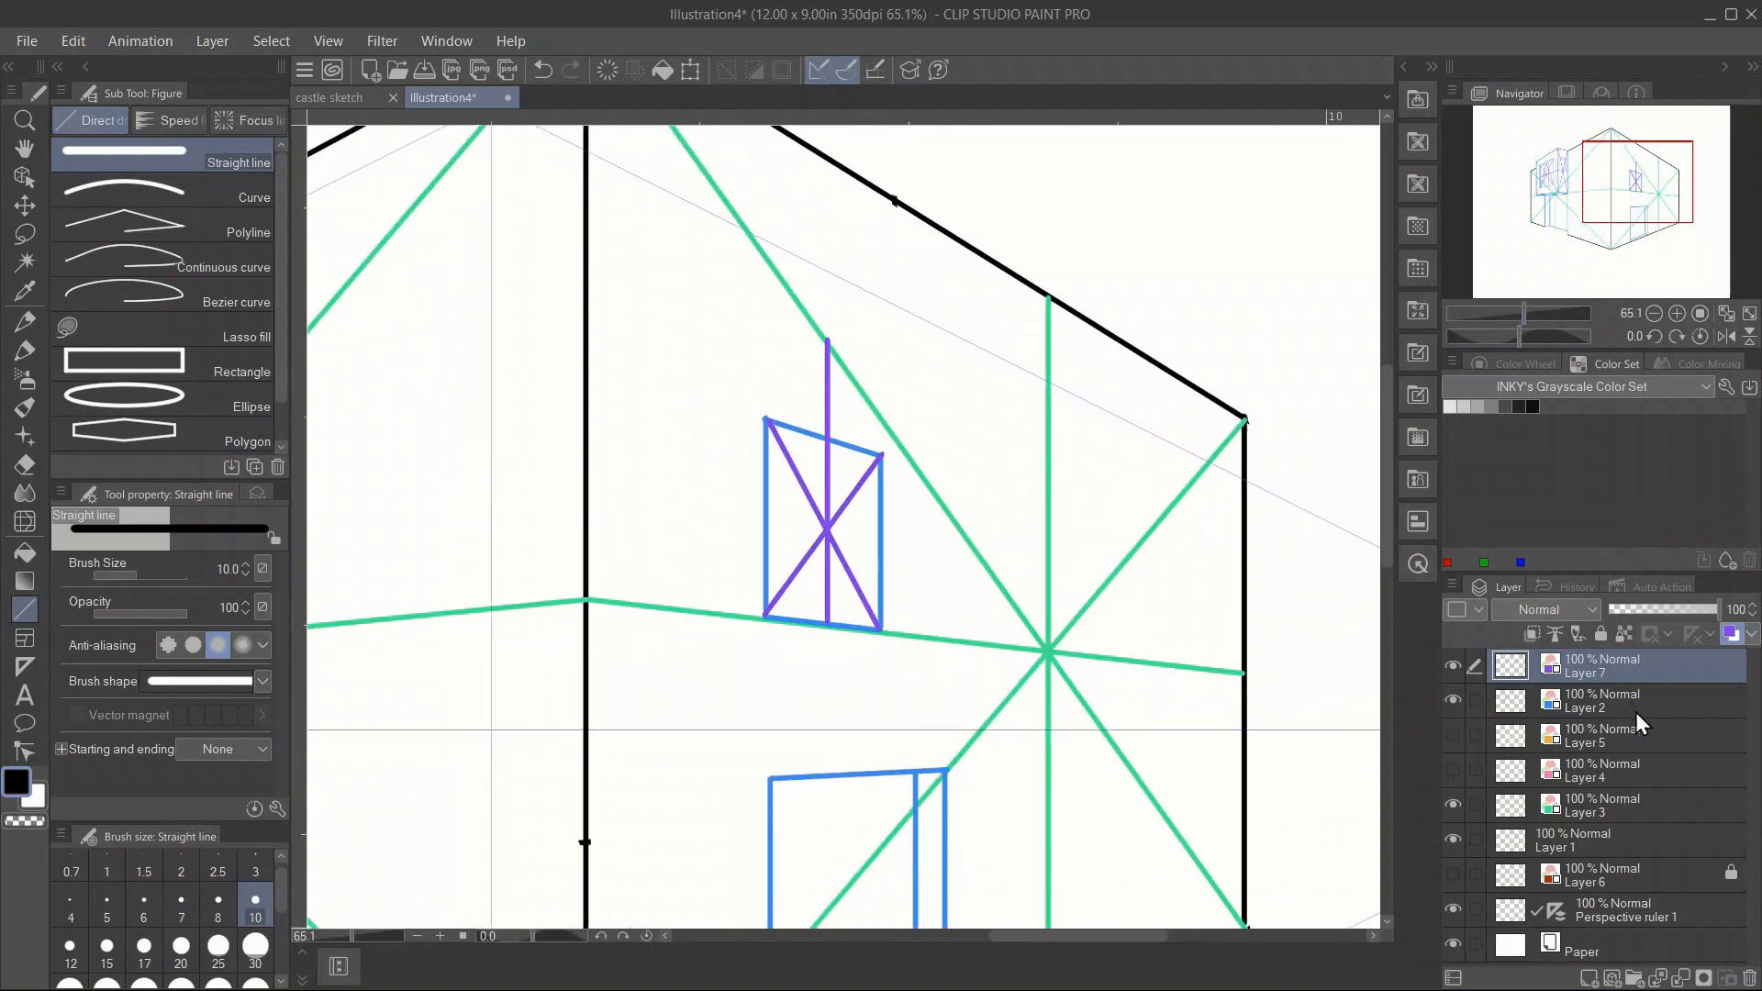
pyautogui.click(1639, 707)
pyautogui.press('p')
pyautogui.click(1453, 909)
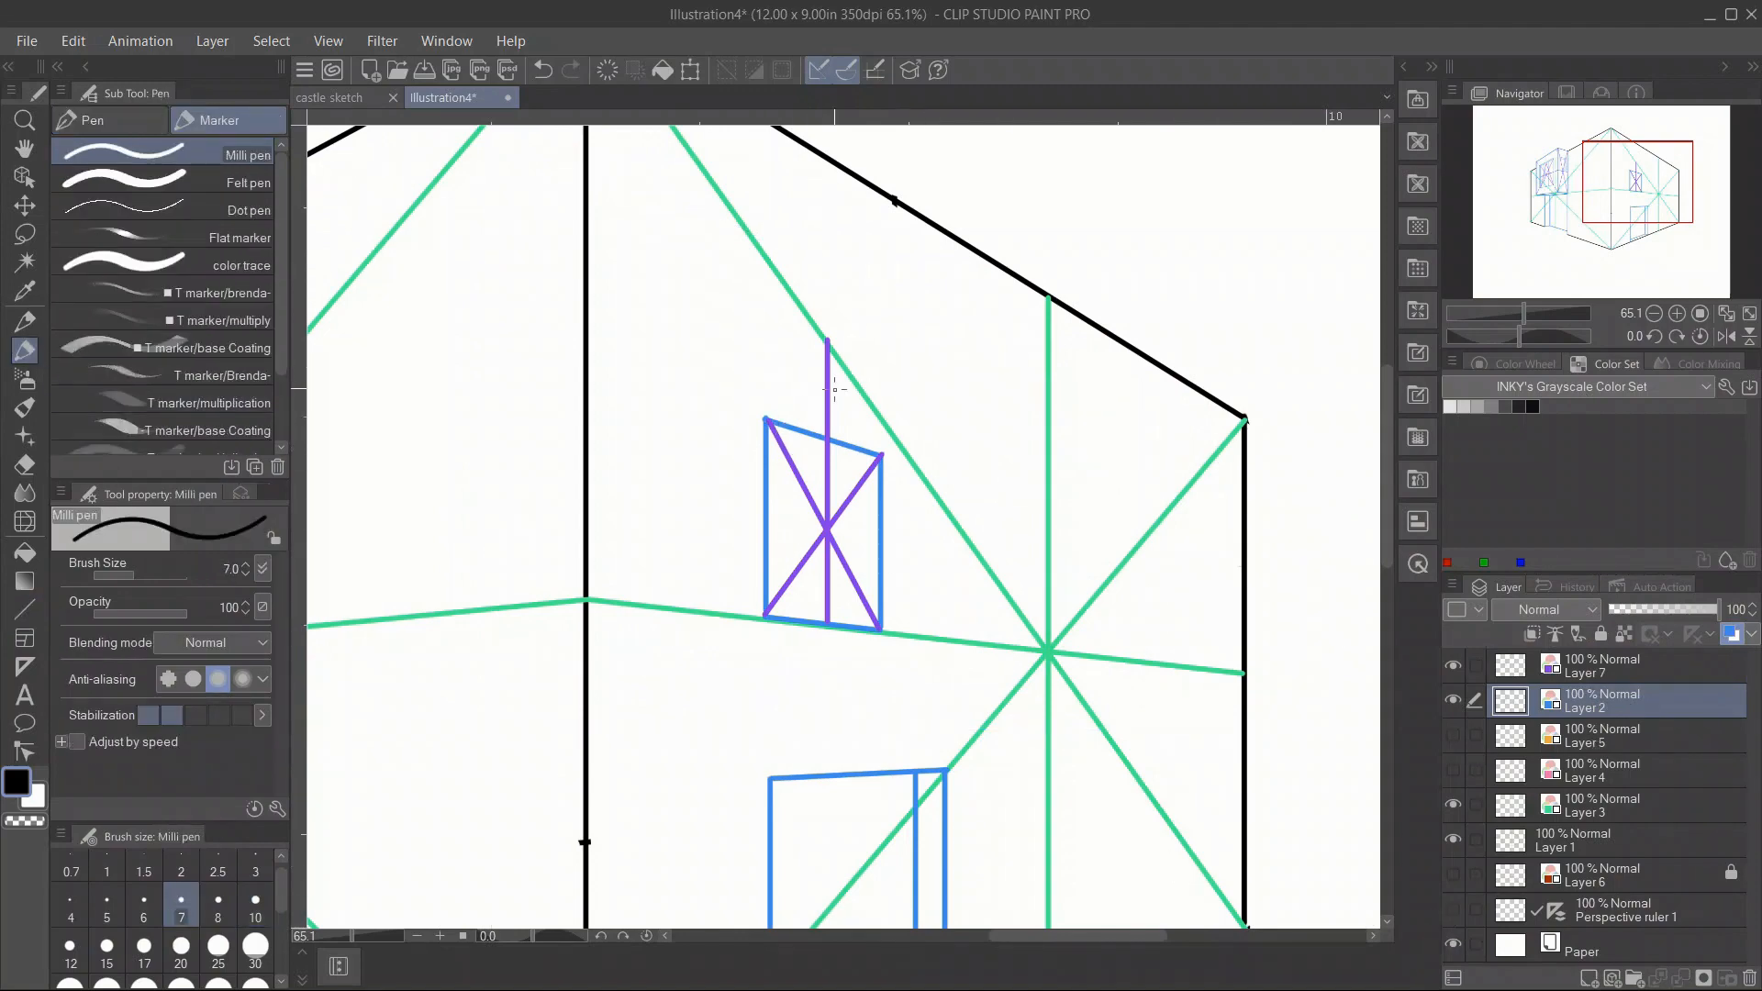
pyautogui.click(1617, 674)
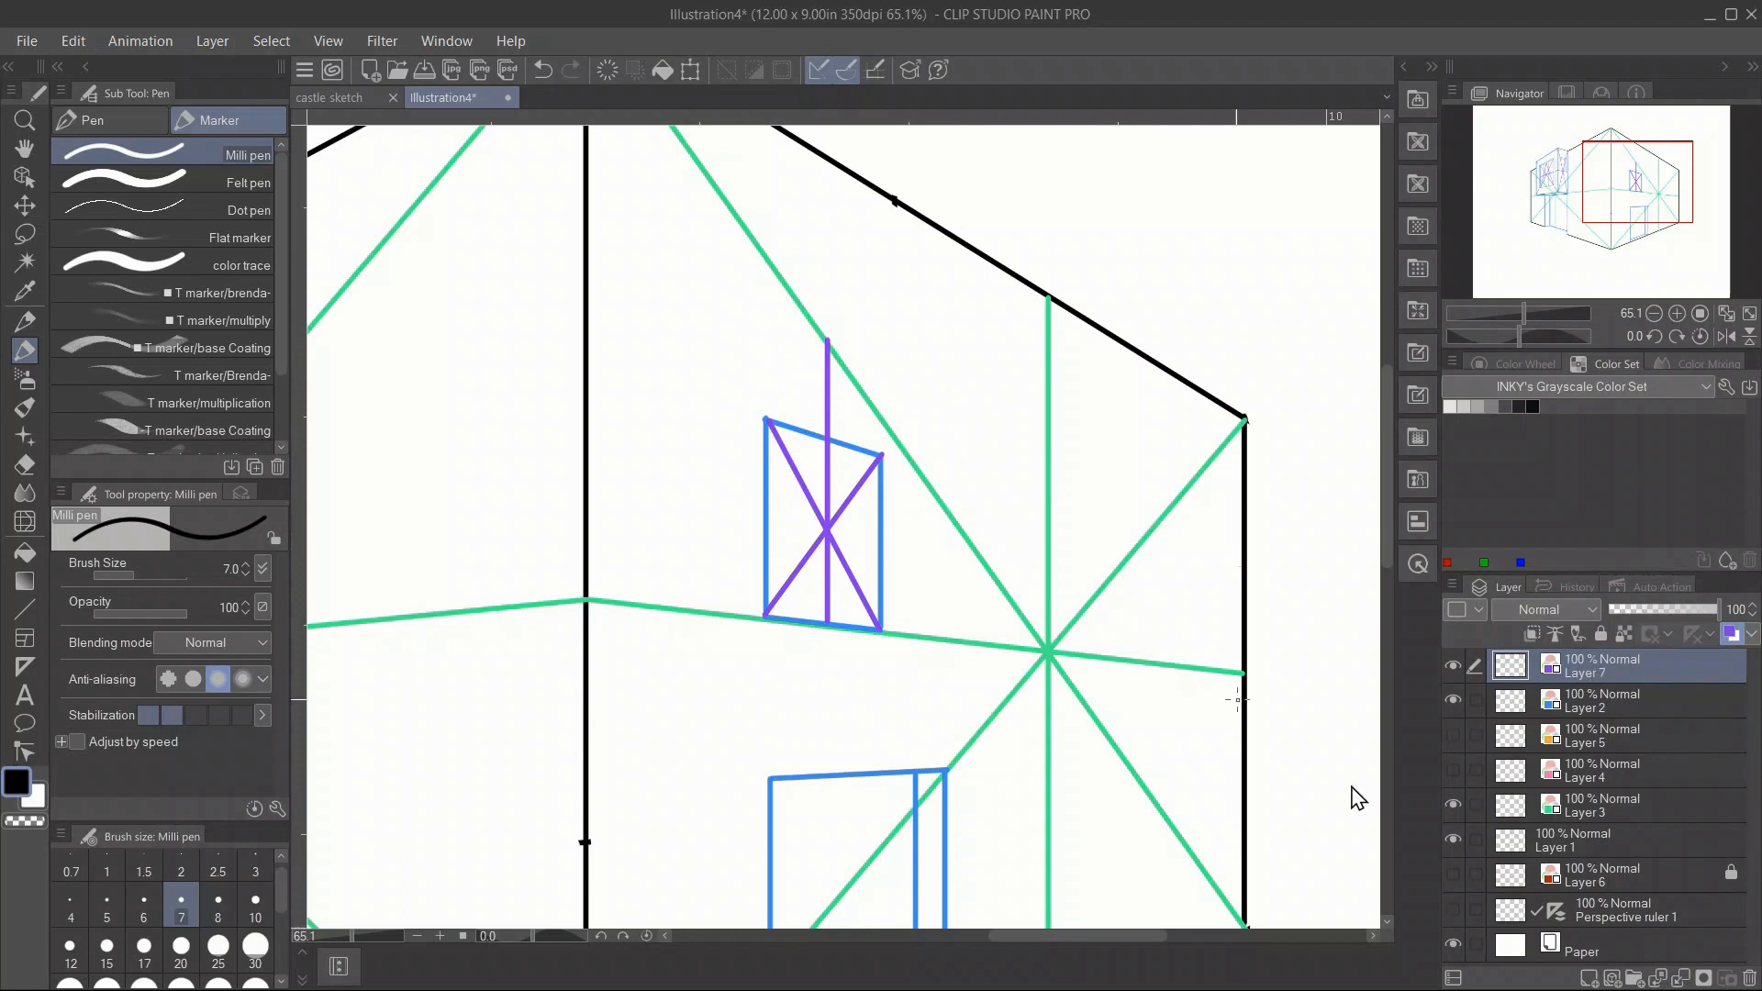
pyautogui.click(1454, 910)
pyautogui.moveTo(765, 418)
pyautogui.mouseDown()
pyautogui.moveTo(767, 374)
pyautogui.moveTo(879, 413)
pyautogui.moveTo(884, 463)
pyautogui.mouseUp()
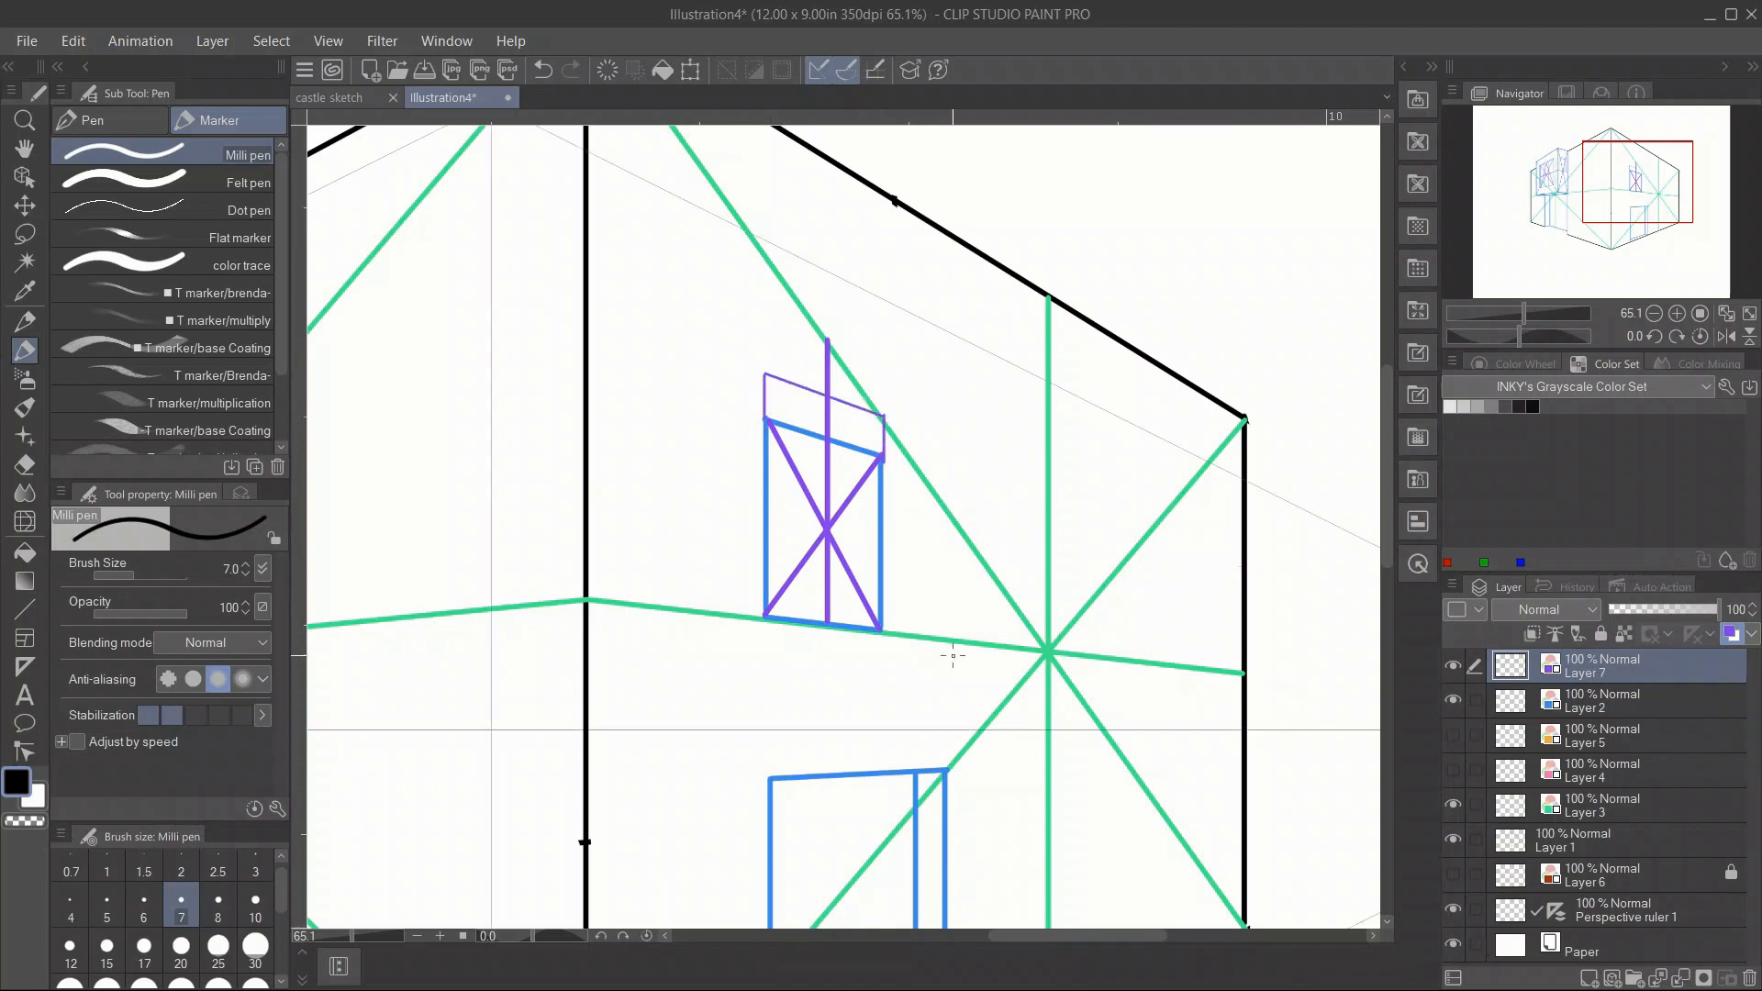
pyautogui.press('e')
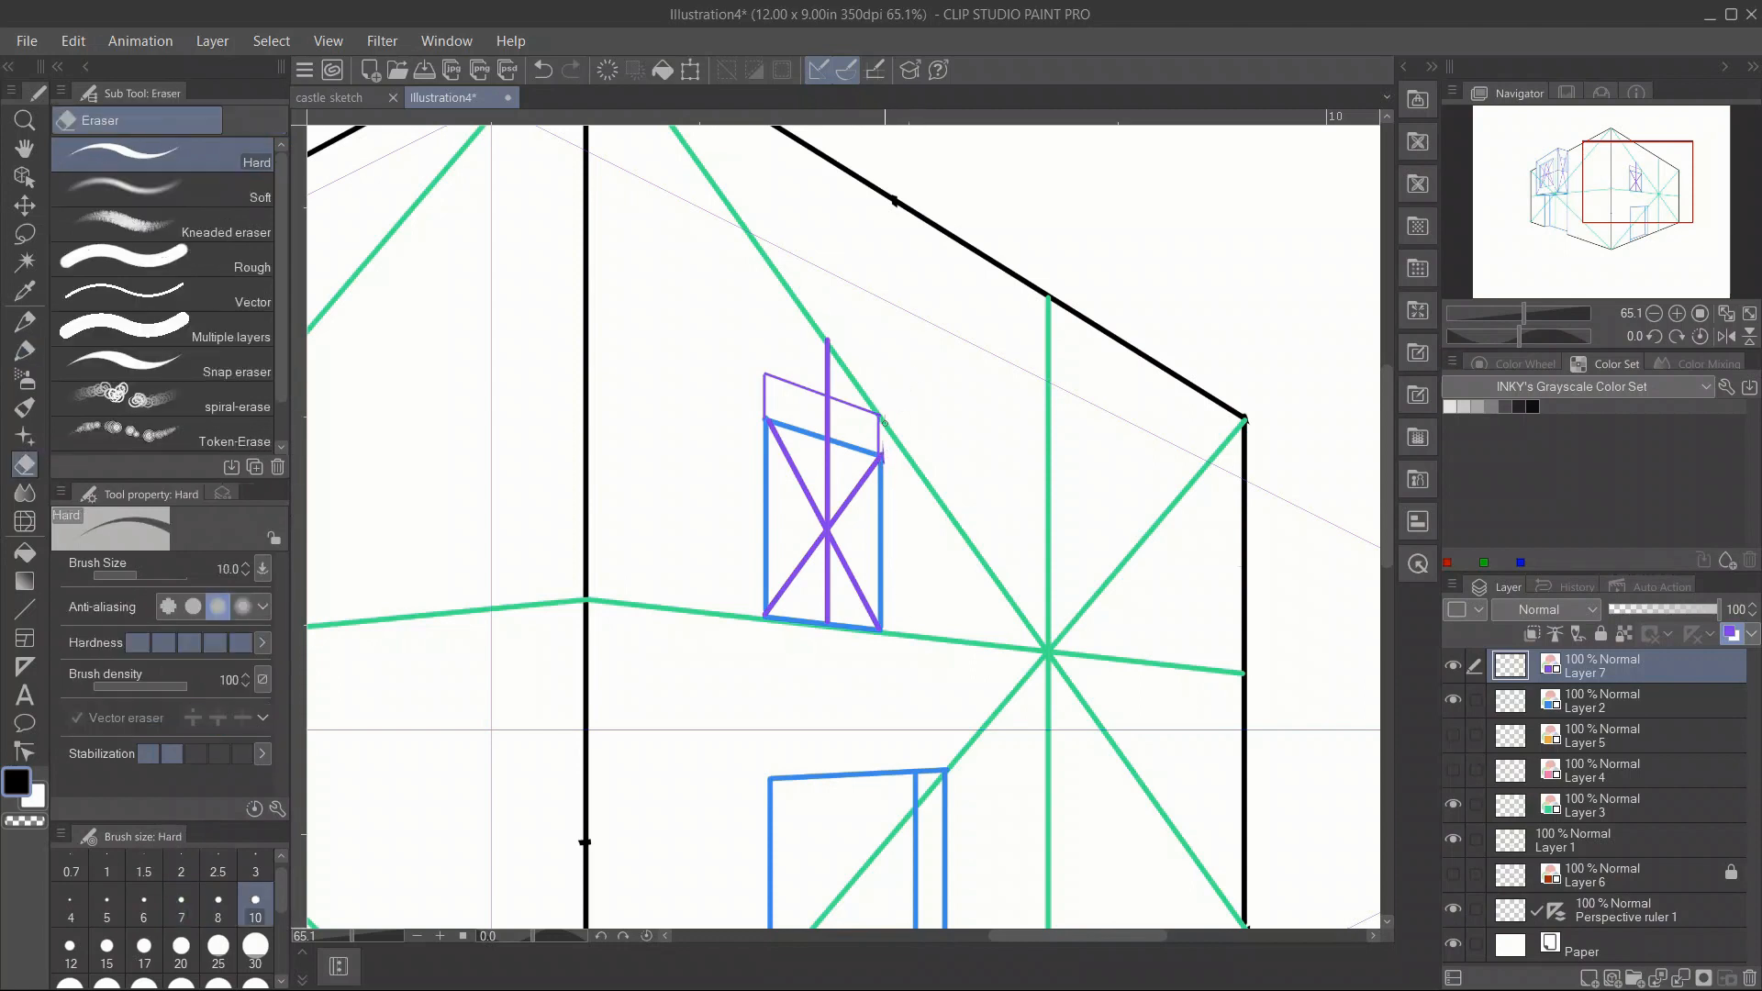
# On Layer 2, draw a freehand arch above the upper right-wall window with the size 10 Milli pen and erase the window's straight top edge.
pyautogui.press('p')
pyautogui.click(1602, 702)
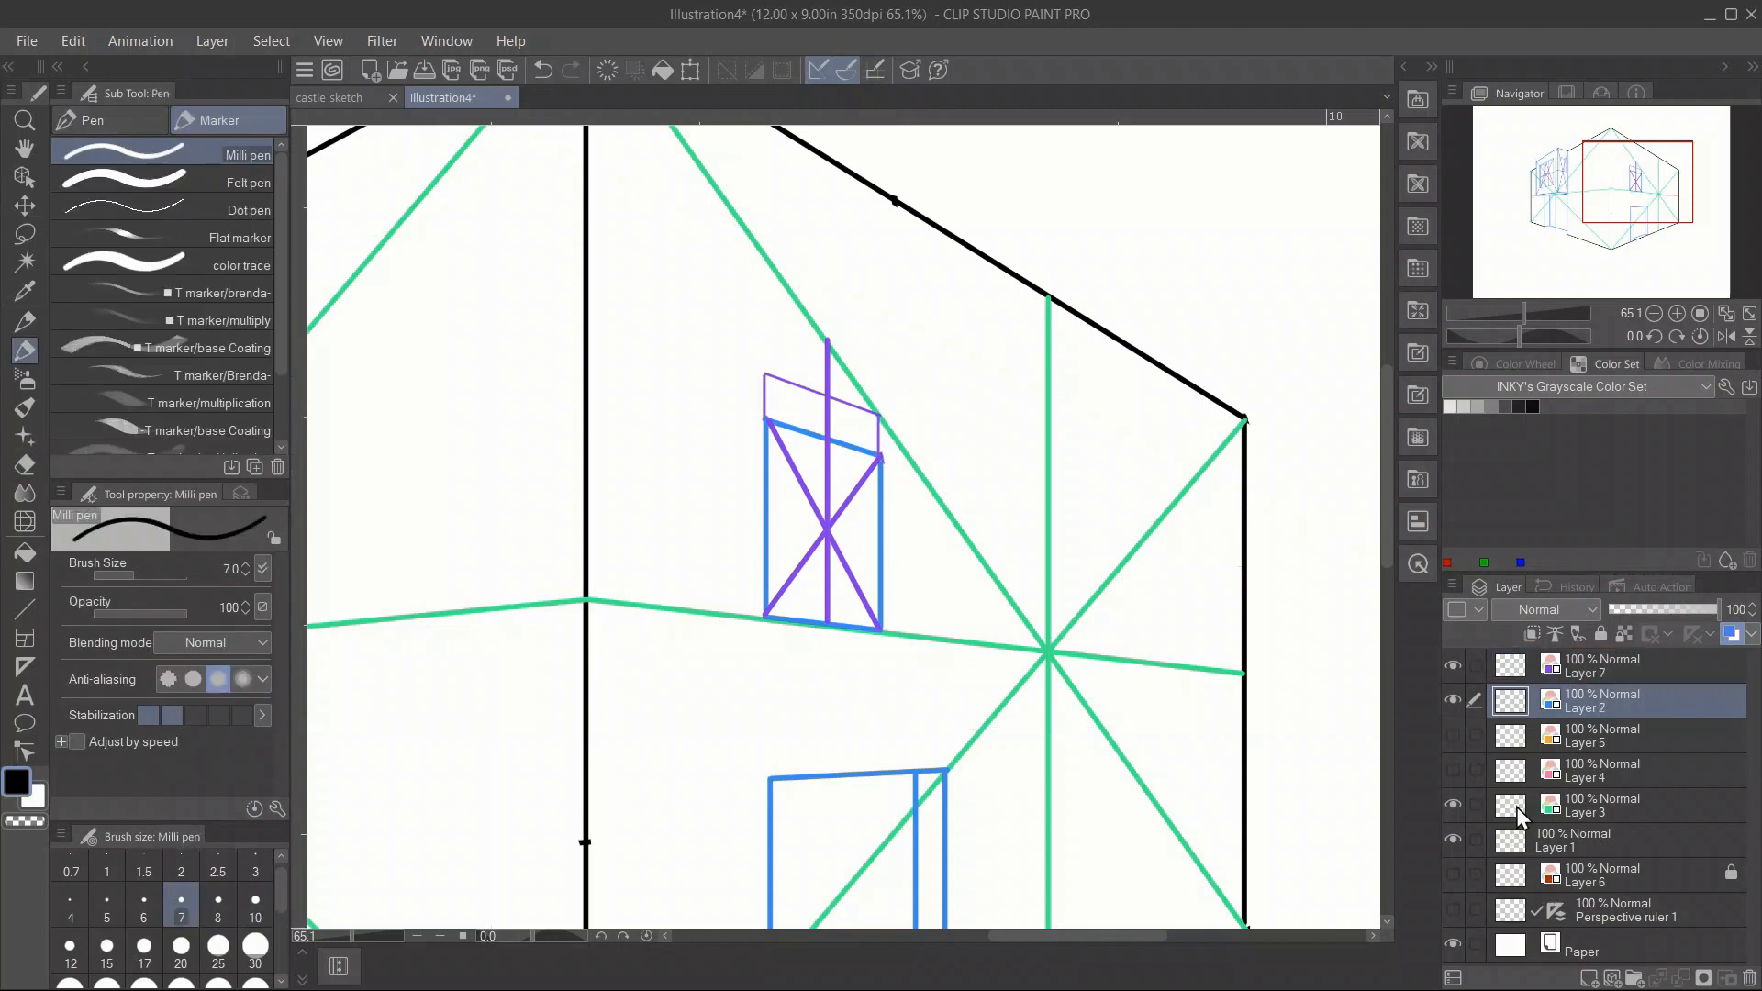
pyautogui.click(255, 904)
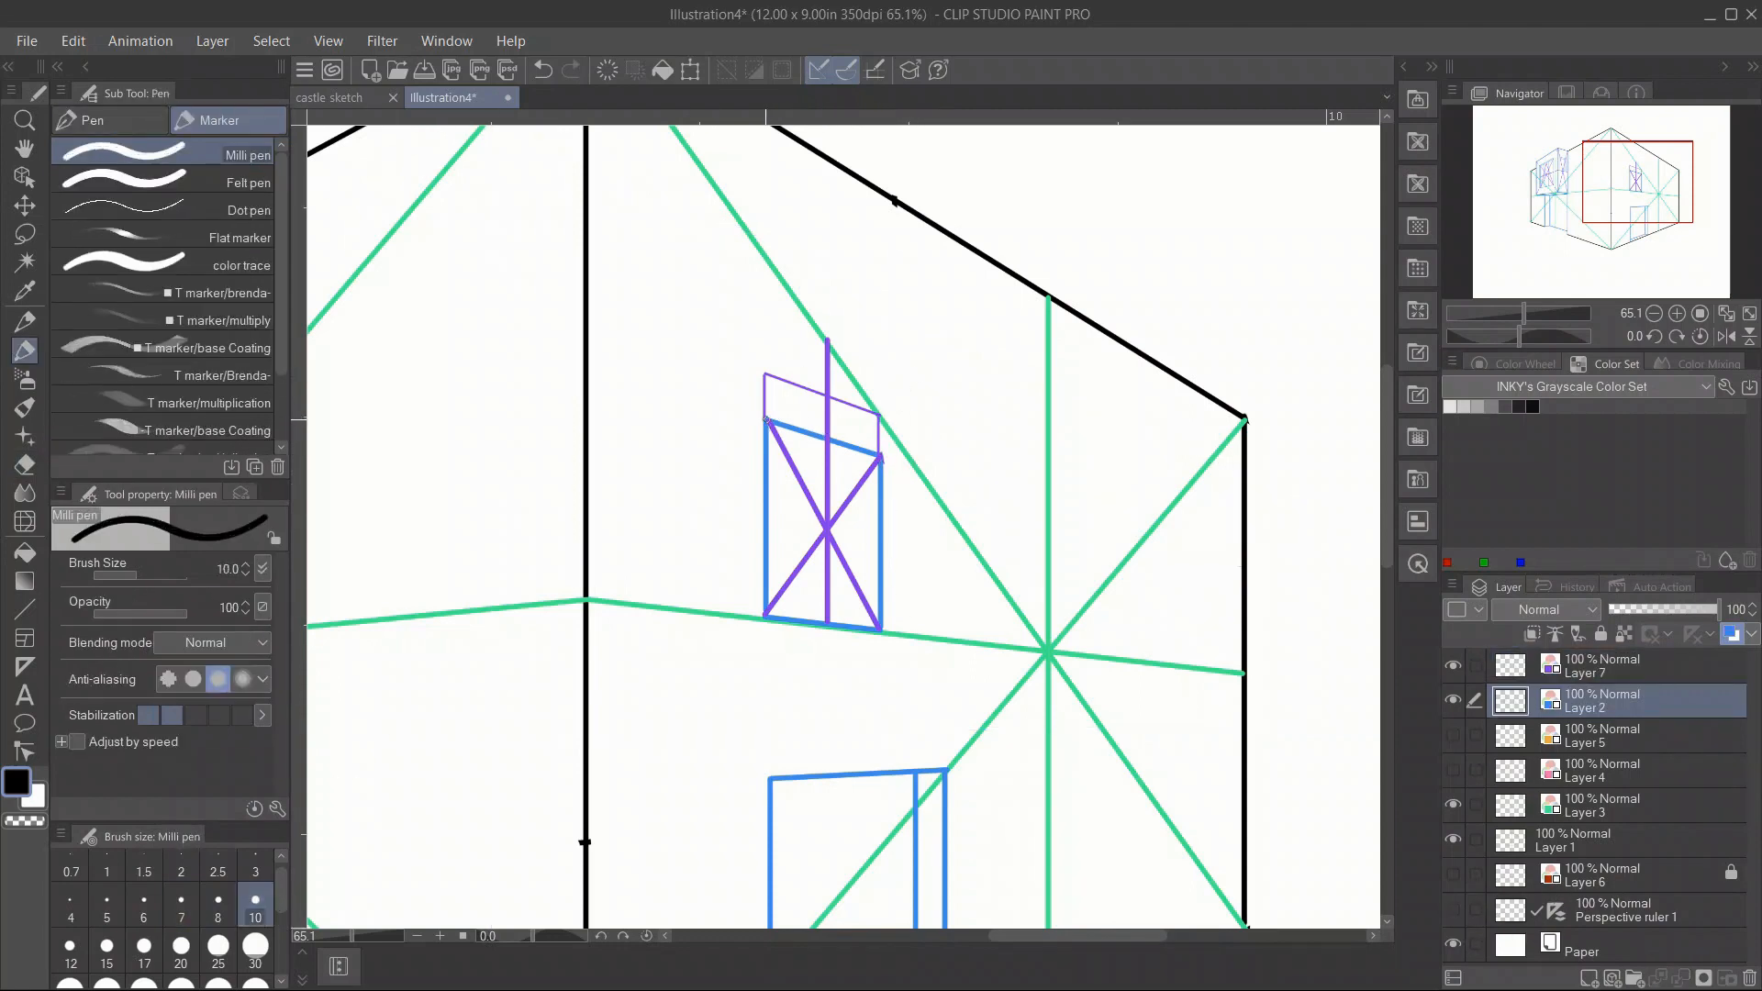
pyautogui.moveTo(774, 412)
pyautogui.mouseDown()
pyautogui.moveTo(826, 398)
pyautogui.moveTo(871, 436)
pyautogui.mouseUp()
pyautogui.click(1453, 665)
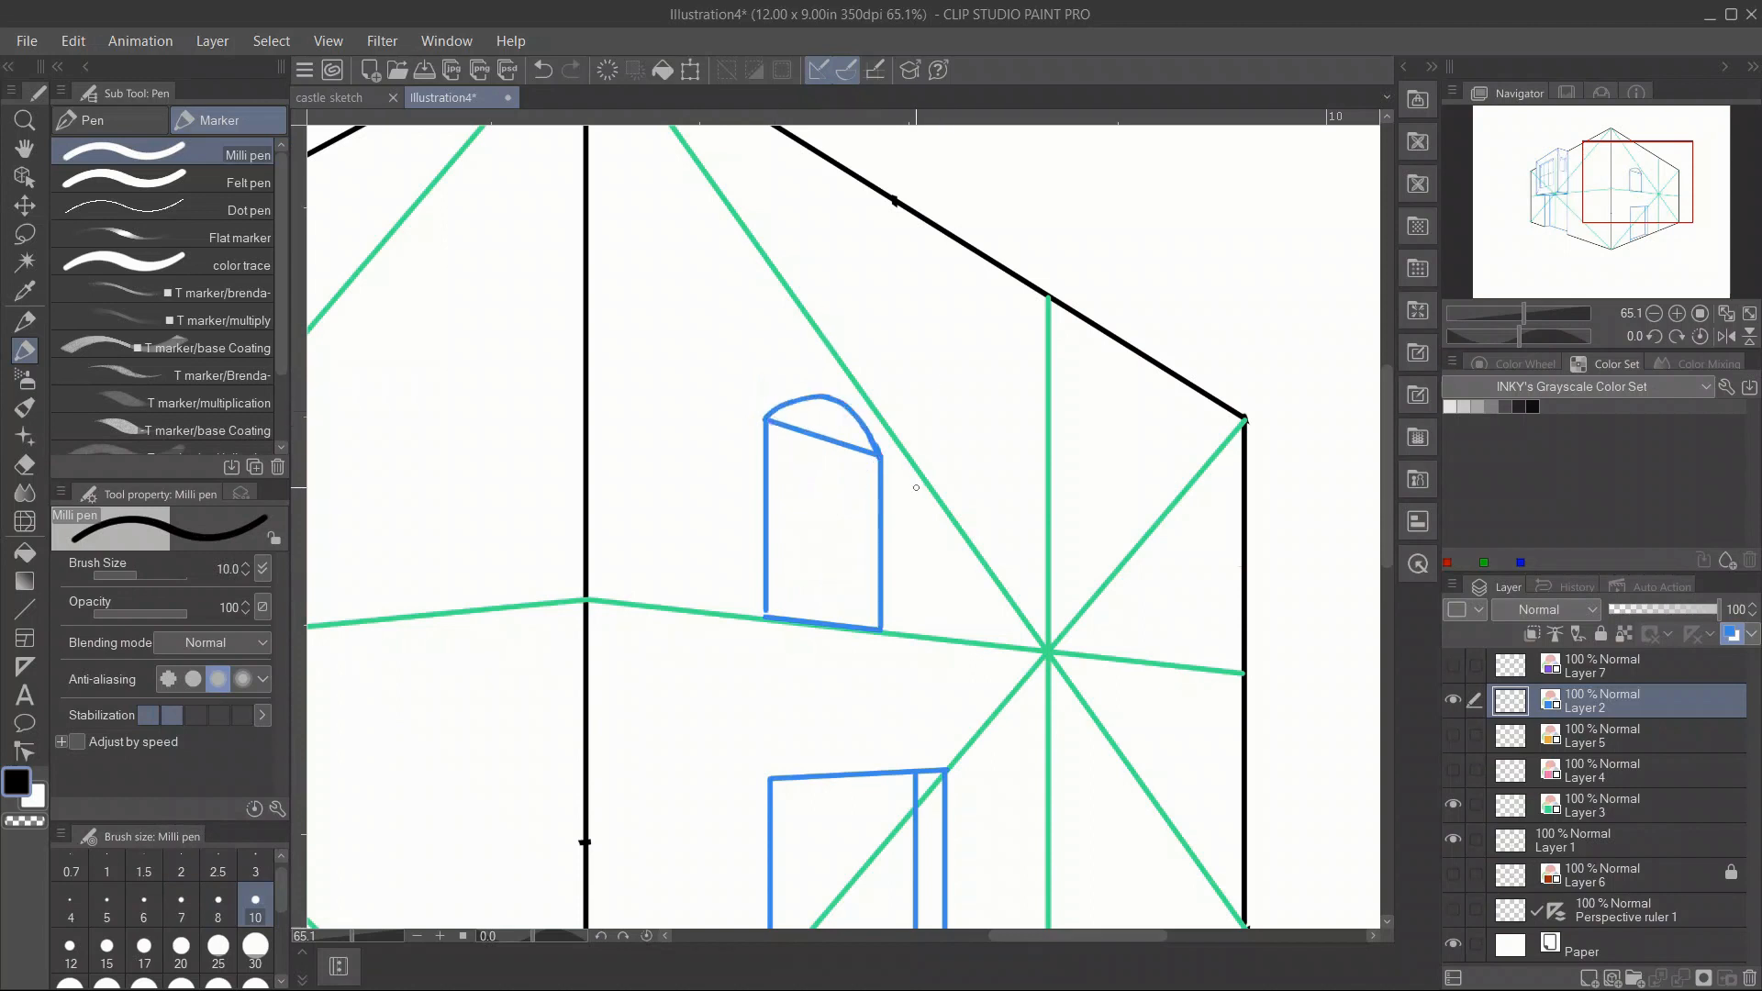
pyautogui.press('e')
pyautogui.moveTo(825, 435); pyautogui.dragTo(822, 440)
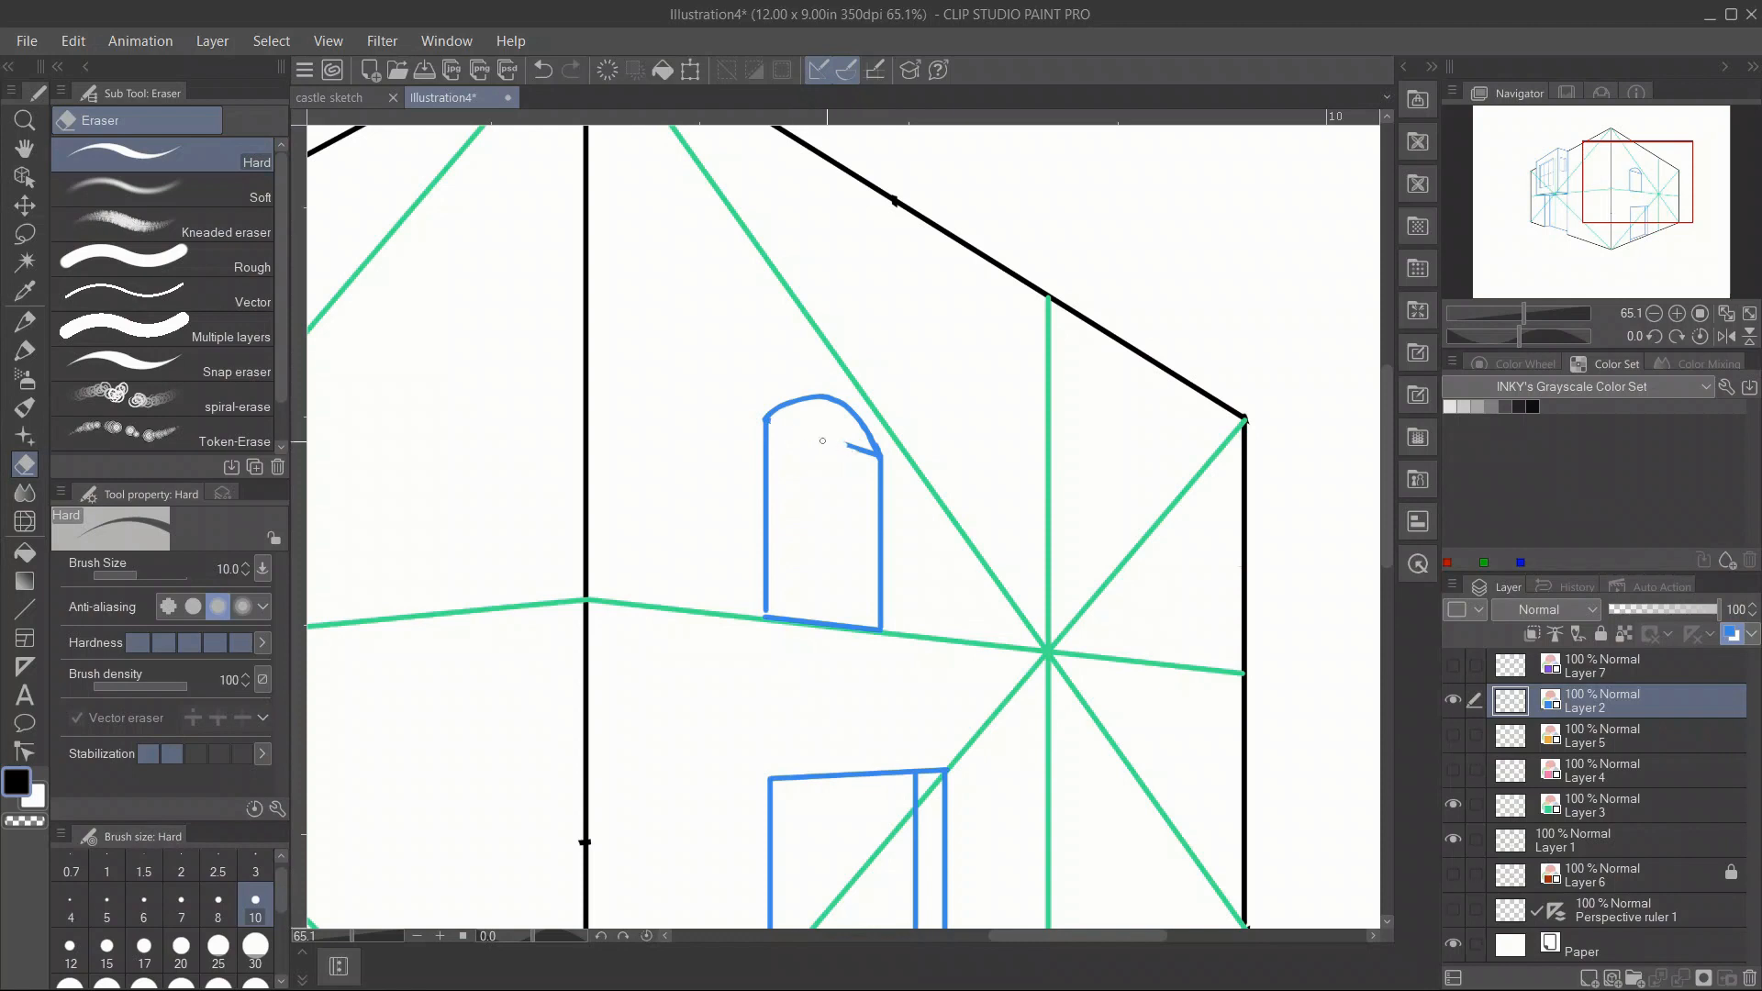
pyautogui.press('p')
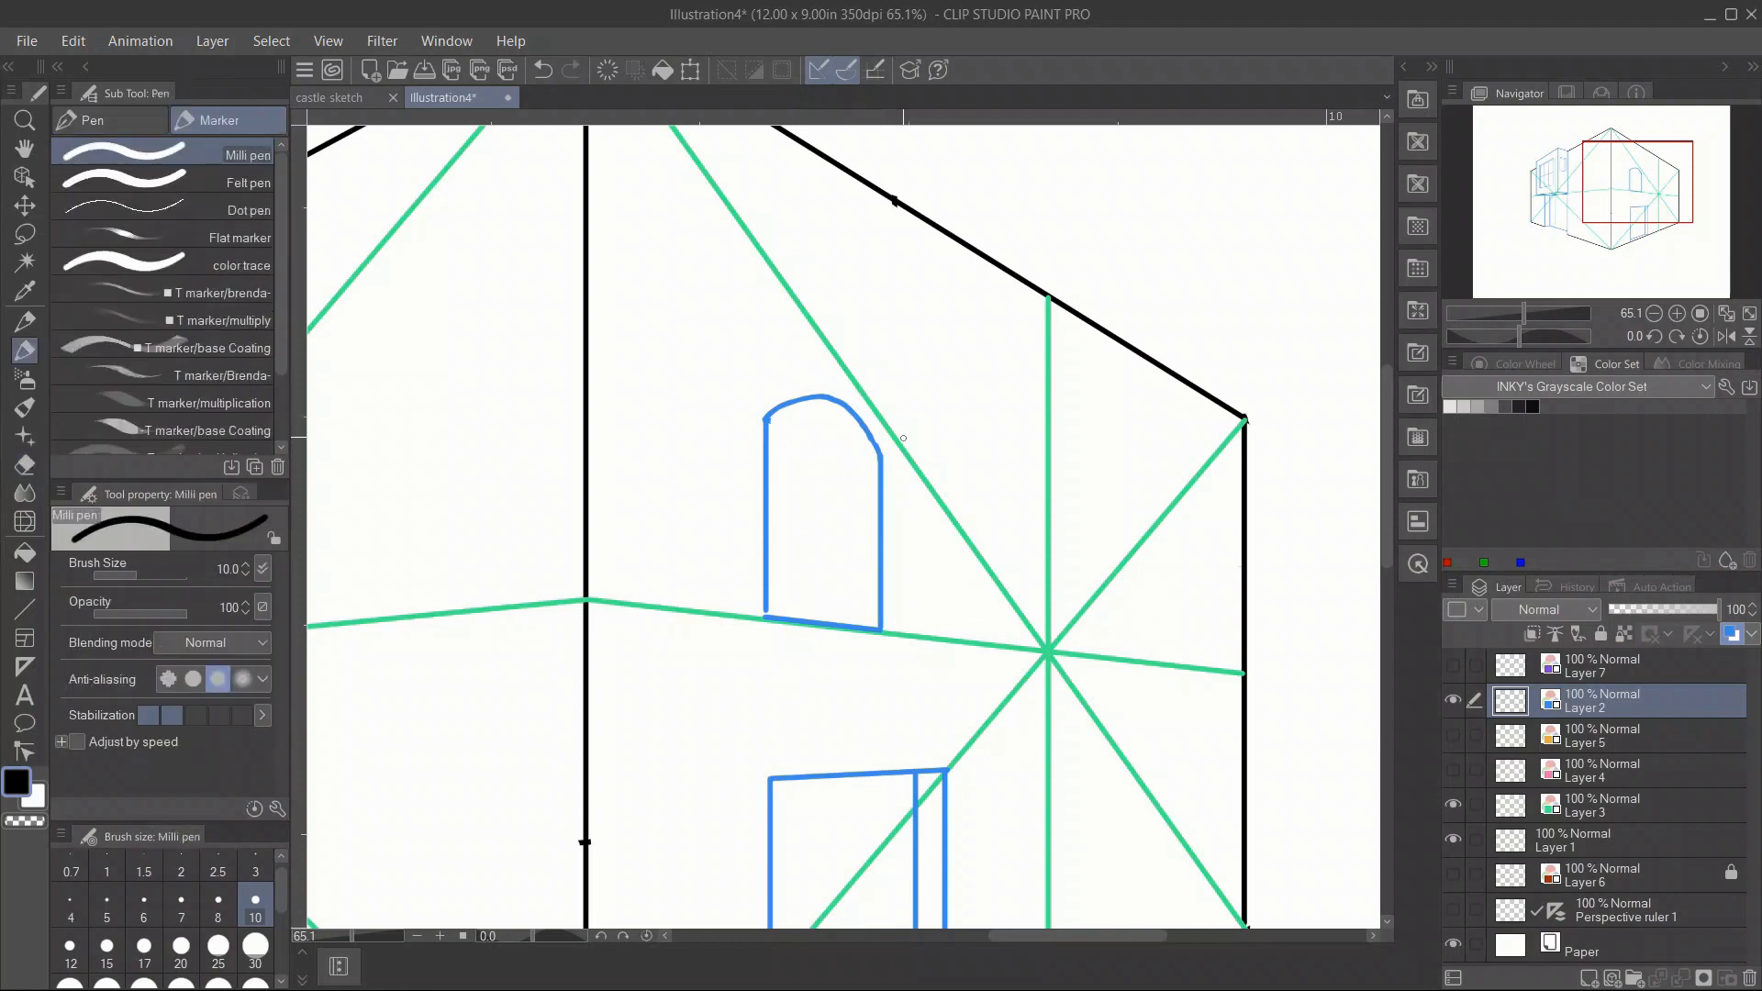
# Show Layer 7, erase the freehand arch on Layer 2 and redraw the upper window's straight top edge.
pyautogui.click(25, 609)
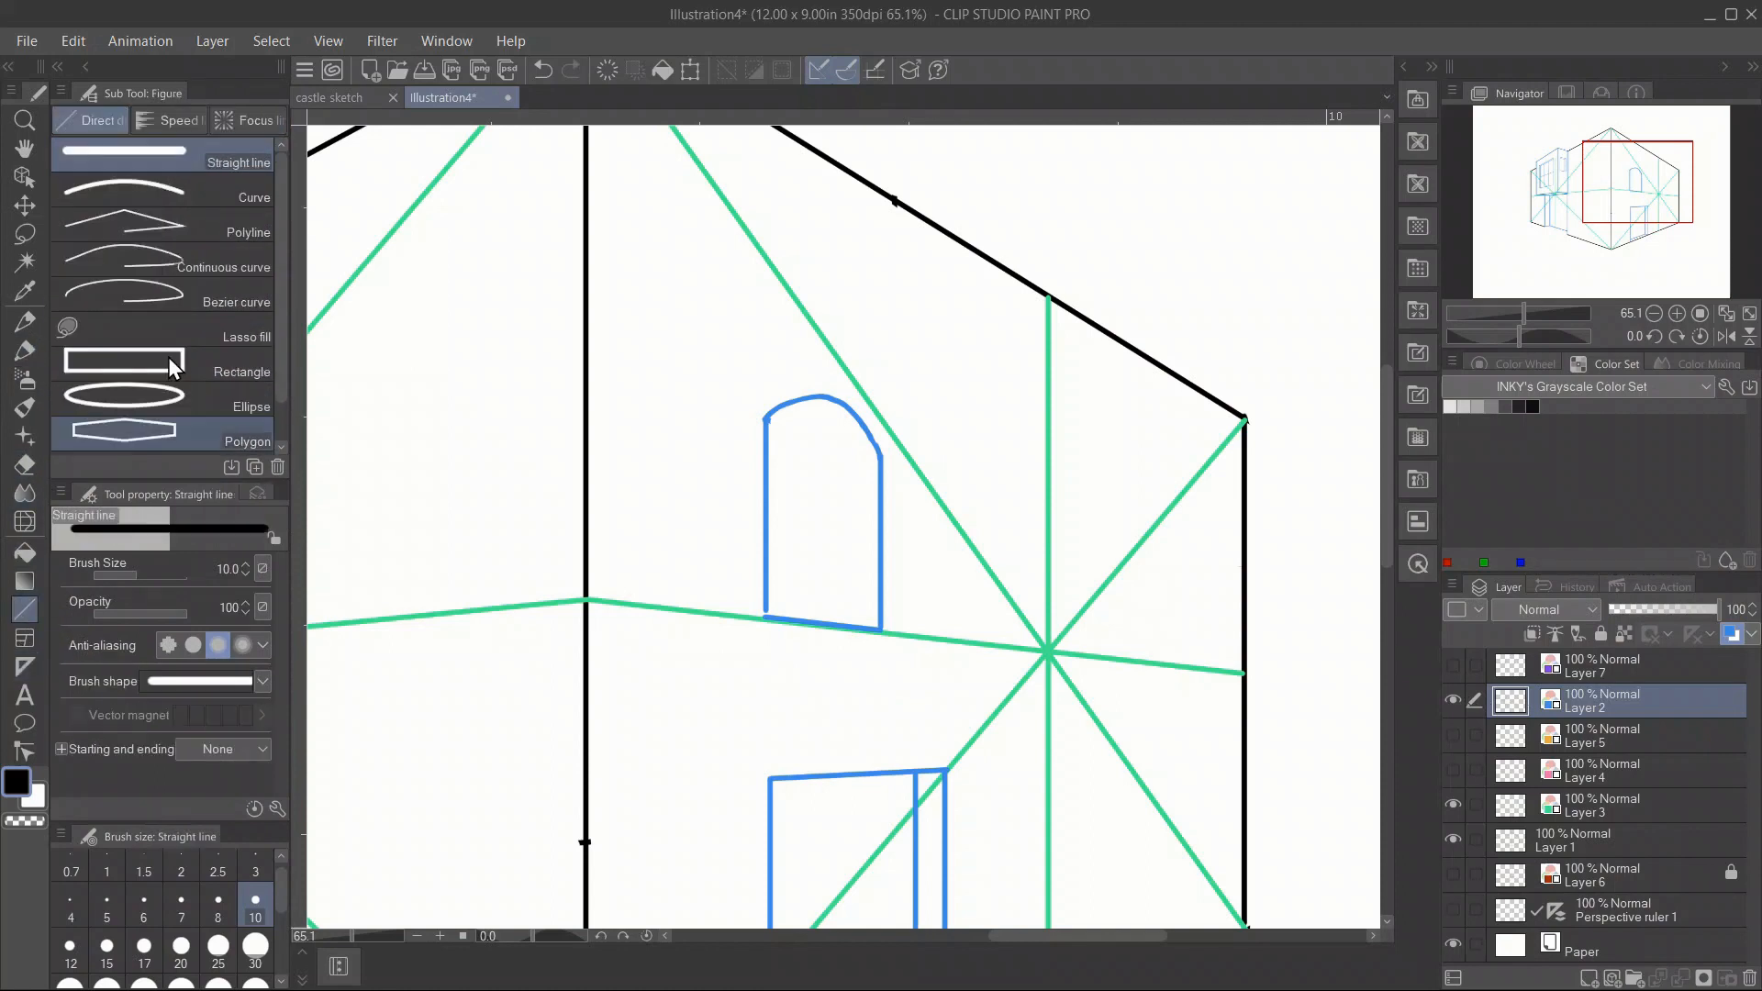
pyautogui.click(1453, 666)
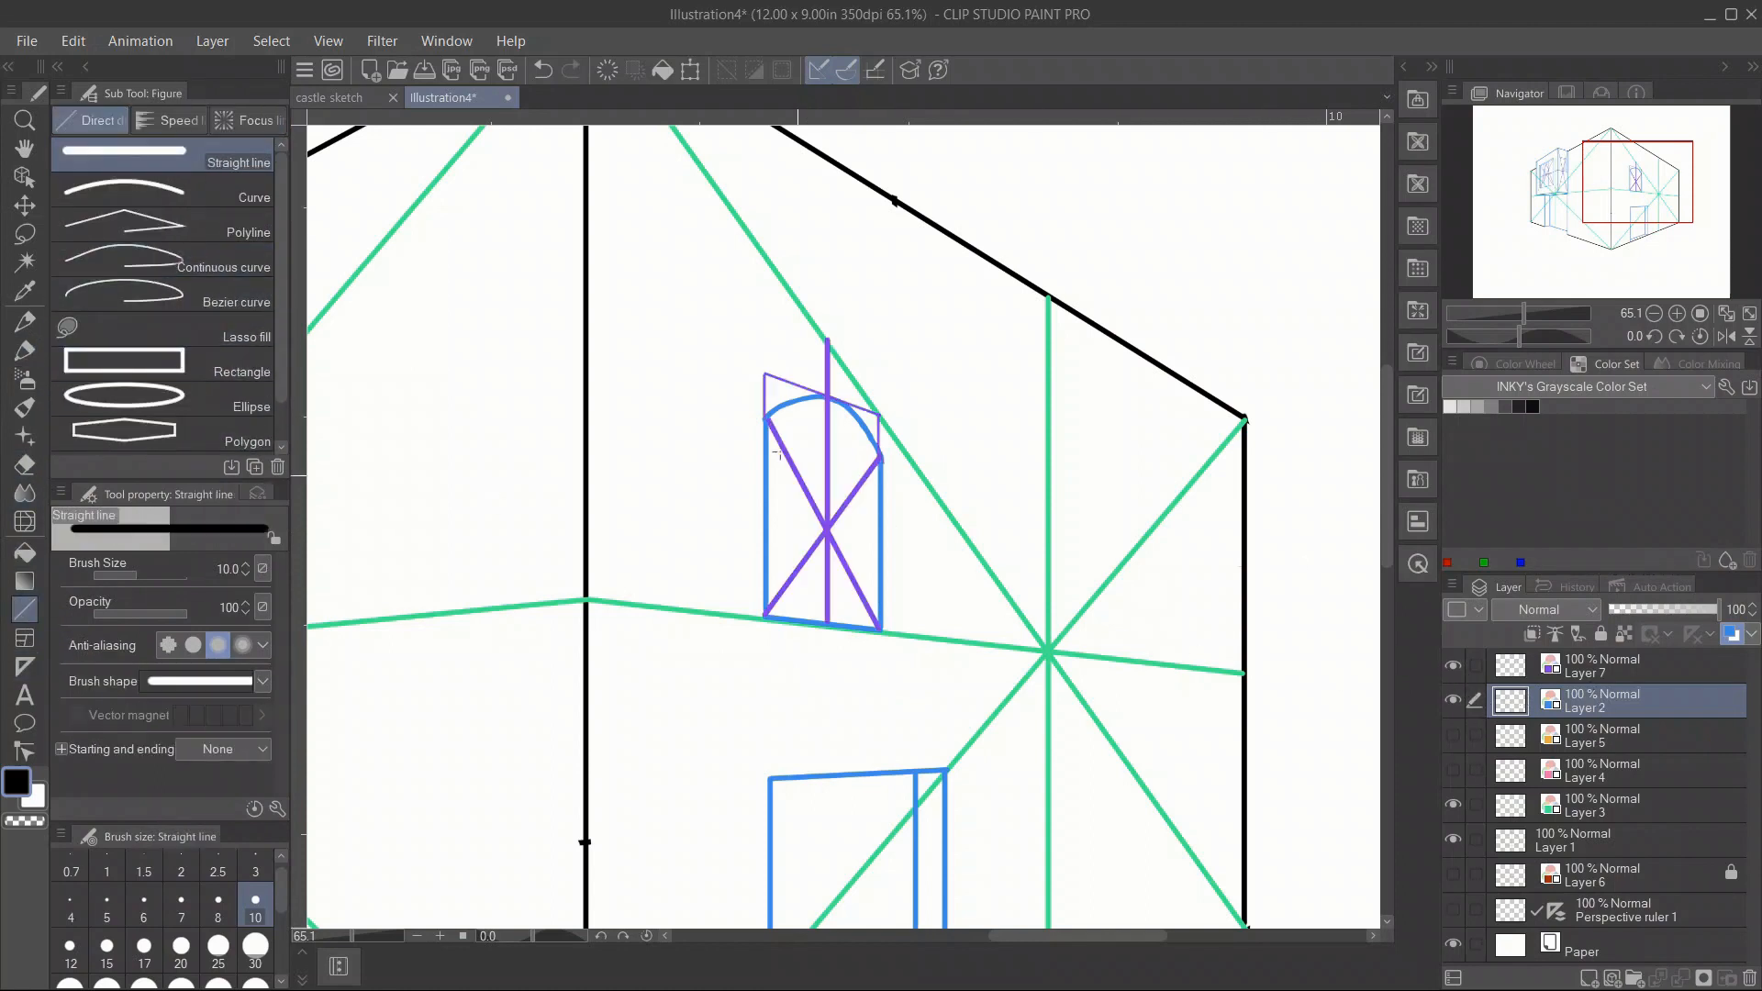
pyautogui.press('e')
pyautogui.moveTo(771, 415)
pyautogui.mouseDown()
pyautogui.moveTo(840, 400)
pyautogui.moveTo(797, 405)
pyautogui.moveTo(858, 406)
pyautogui.moveTo(825, 397)
pyautogui.moveTo(875, 433)
pyautogui.mouseUp()
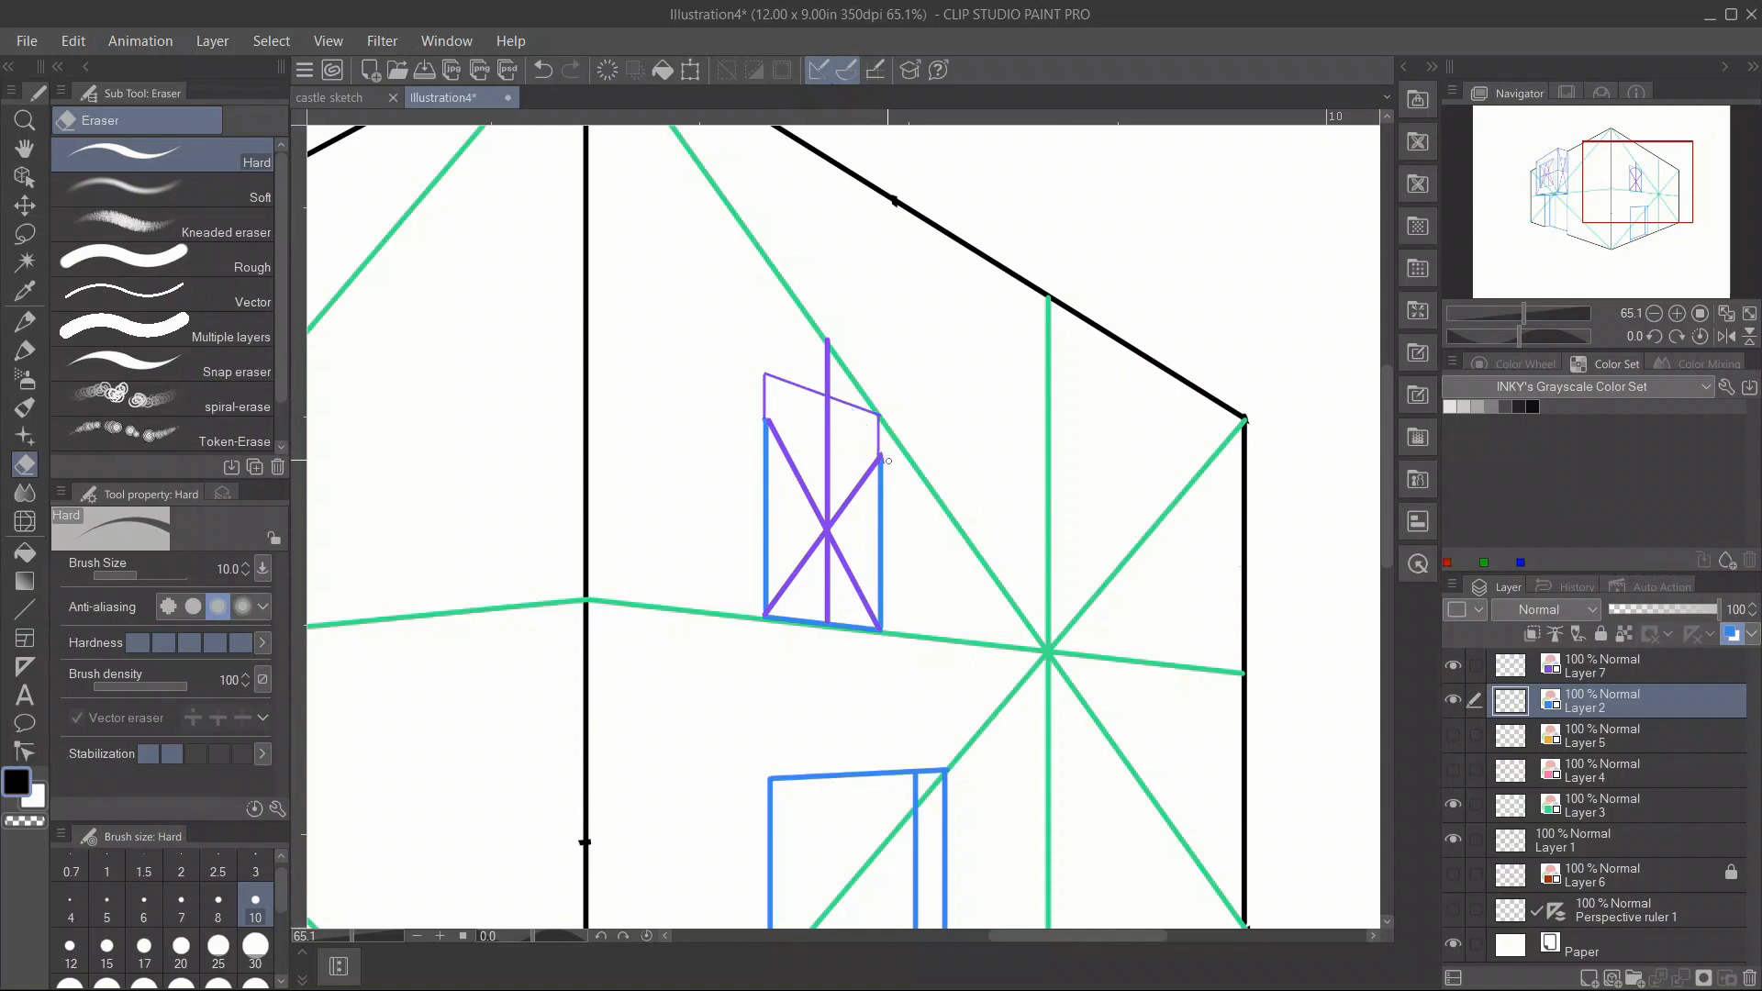
pyautogui.press('u')
pyautogui.moveTo(767, 421); pyautogui.dragTo(883, 457)
# Draw a tilted size 6 ellipse over the window's top, hide Layer 7, and erase the ellipse's lower half and the straight edge.
pyautogui.click(124, 396)
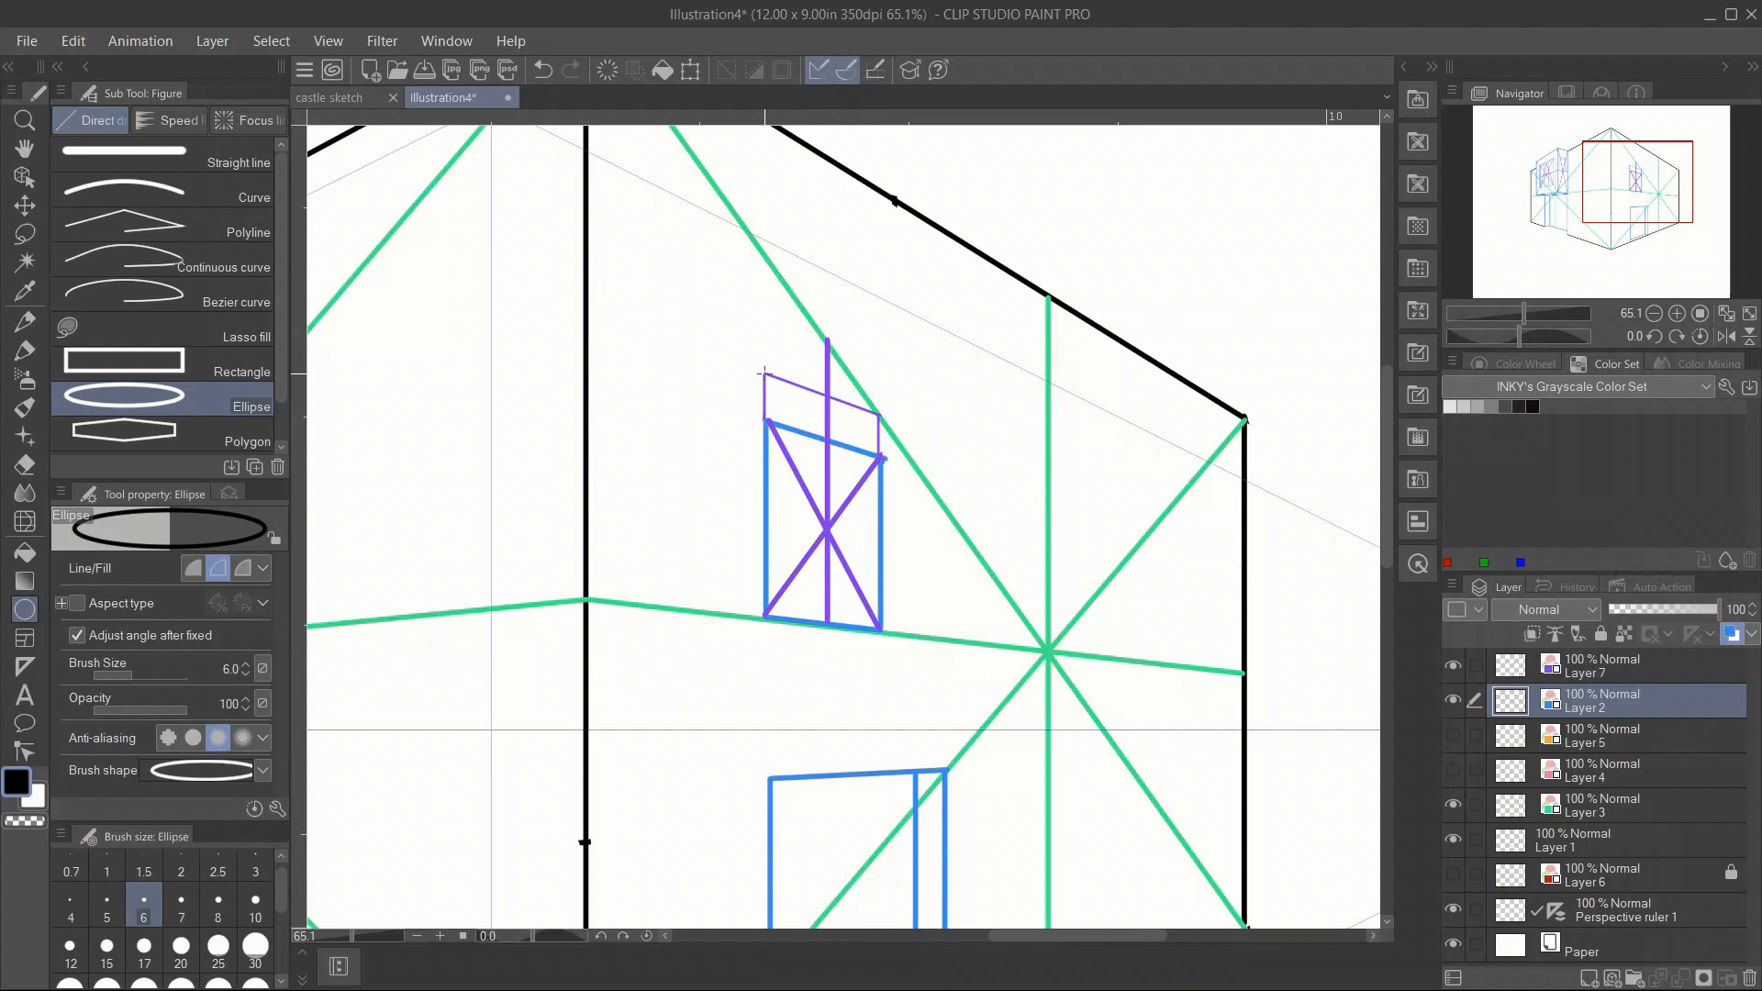
pyautogui.moveTo(763, 373); pyautogui.dragTo(881, 512)
pyautogui.click(1453, 665)
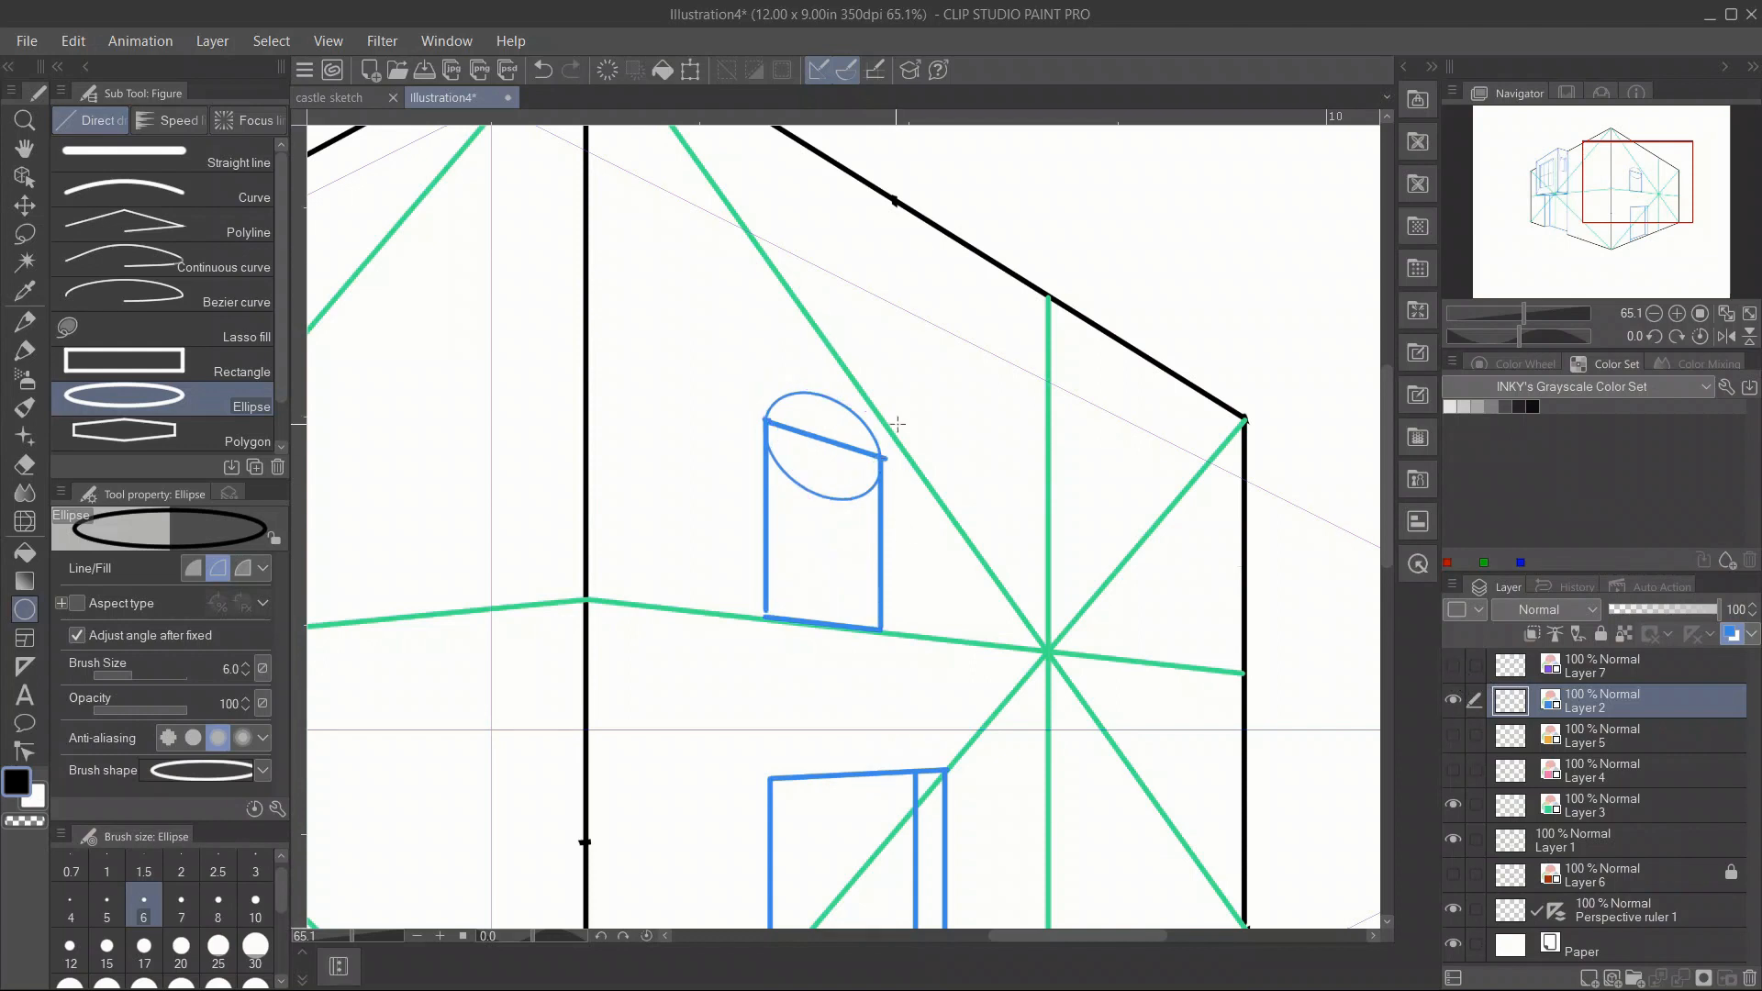
pyautogui.press('e')
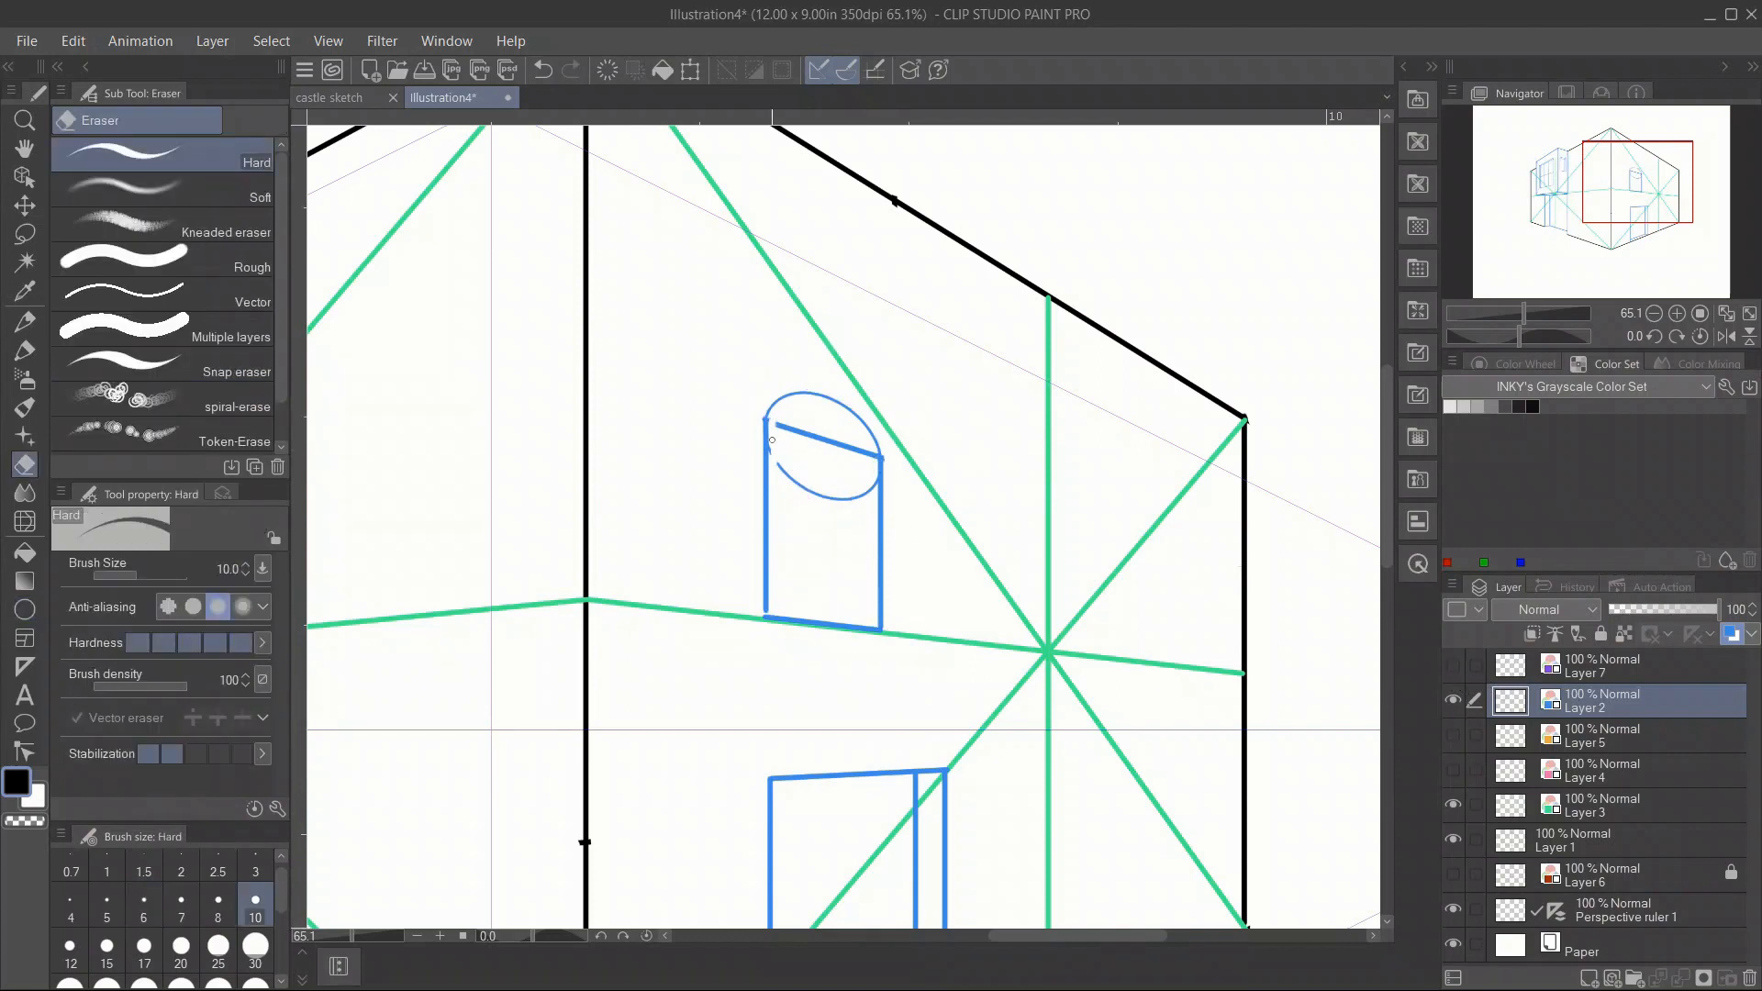
pyautogui.moveTo(772, 440)
pyautogui.mouseDown()
pyautogui.moveTo(808, 495)
pyautogui.moveTo(853, 502)
pyautogui.moveTo(874, 456)
pyautogui.moveTo(784, 427)
pyautogui.mouseUp()
# Draw a vertical inner depth line just inside the arched window's right side with the size 10 Straight line tool.
pyautogui.press('u')
pyautogui.moveTo(1517, 310); pyautogui.dragTo(1508, 319)
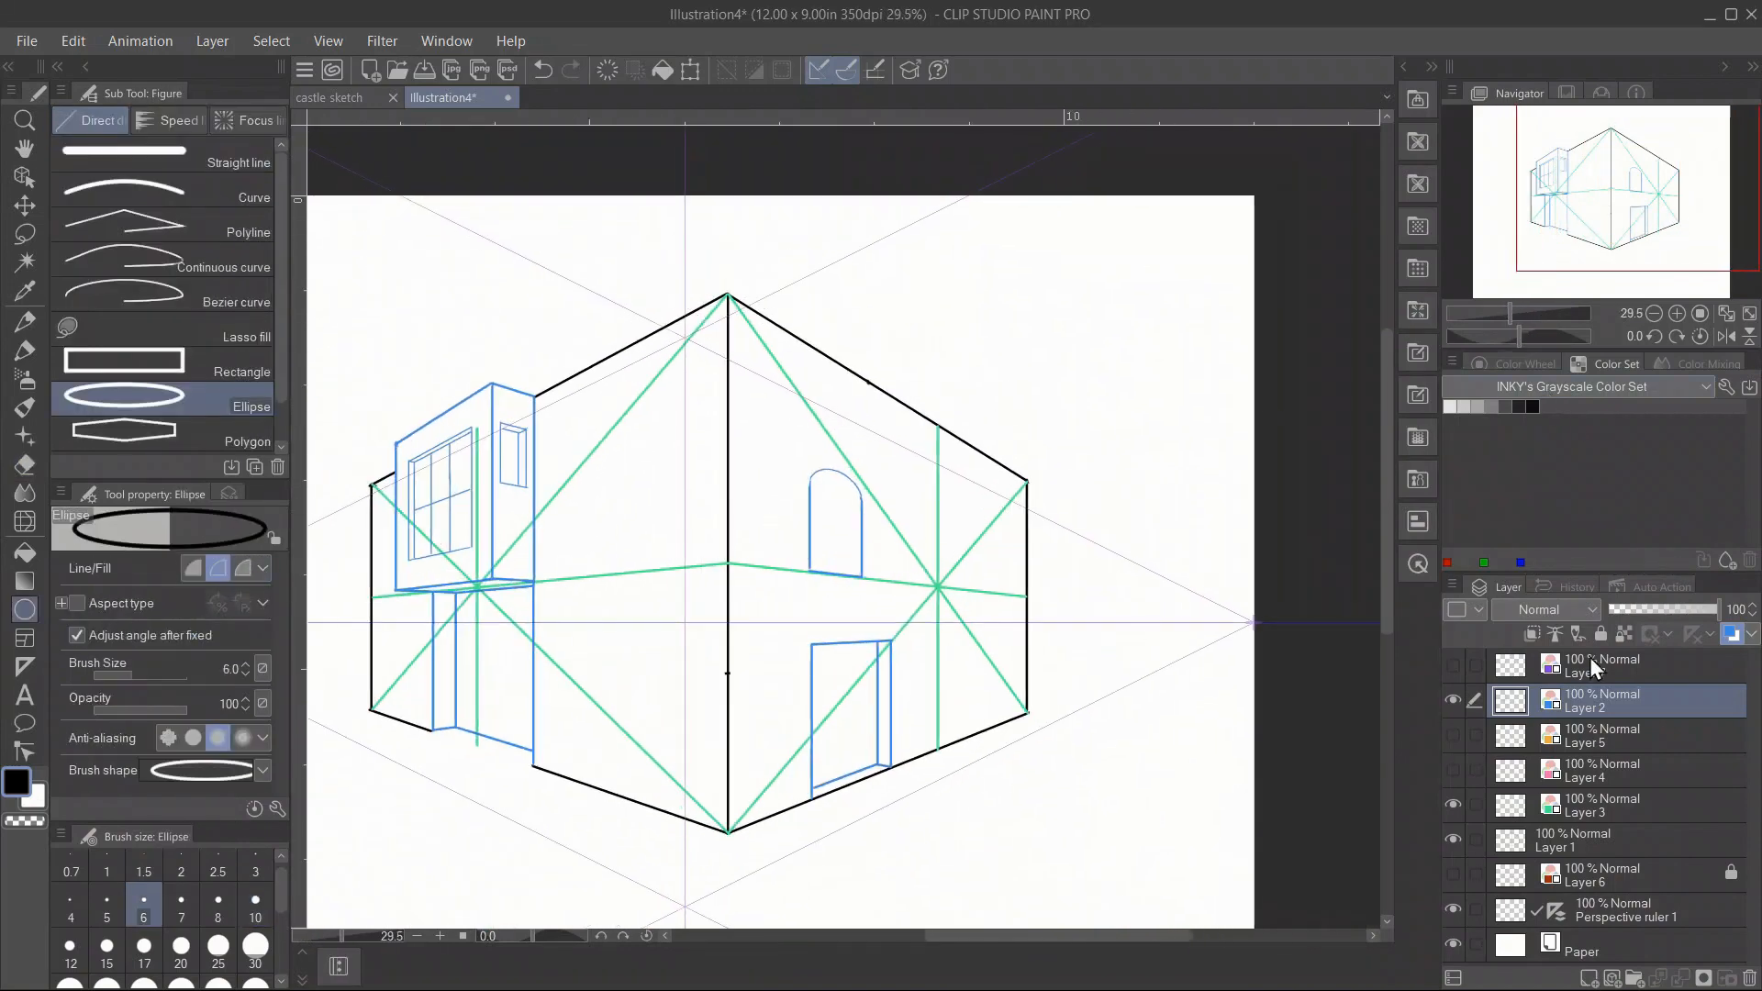
pyautogui.click(165, 157)
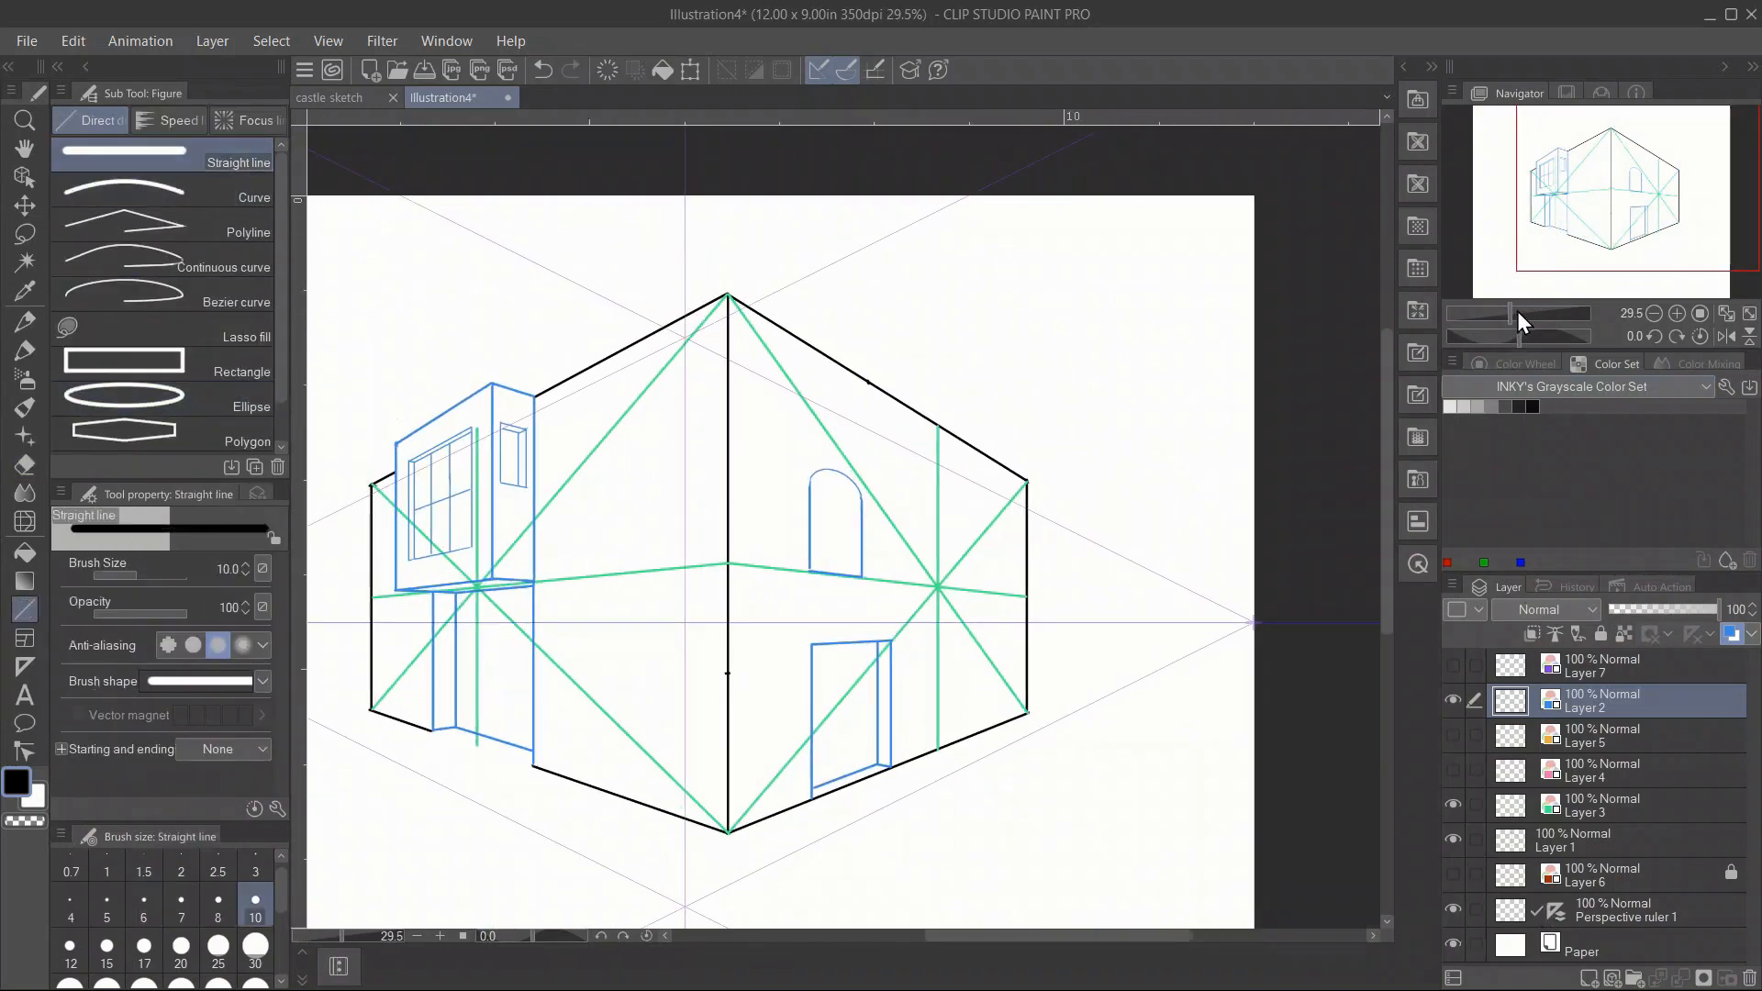
pyautogui.moveTo(1517, 310); pyautogui.dragTo(1526, 314)
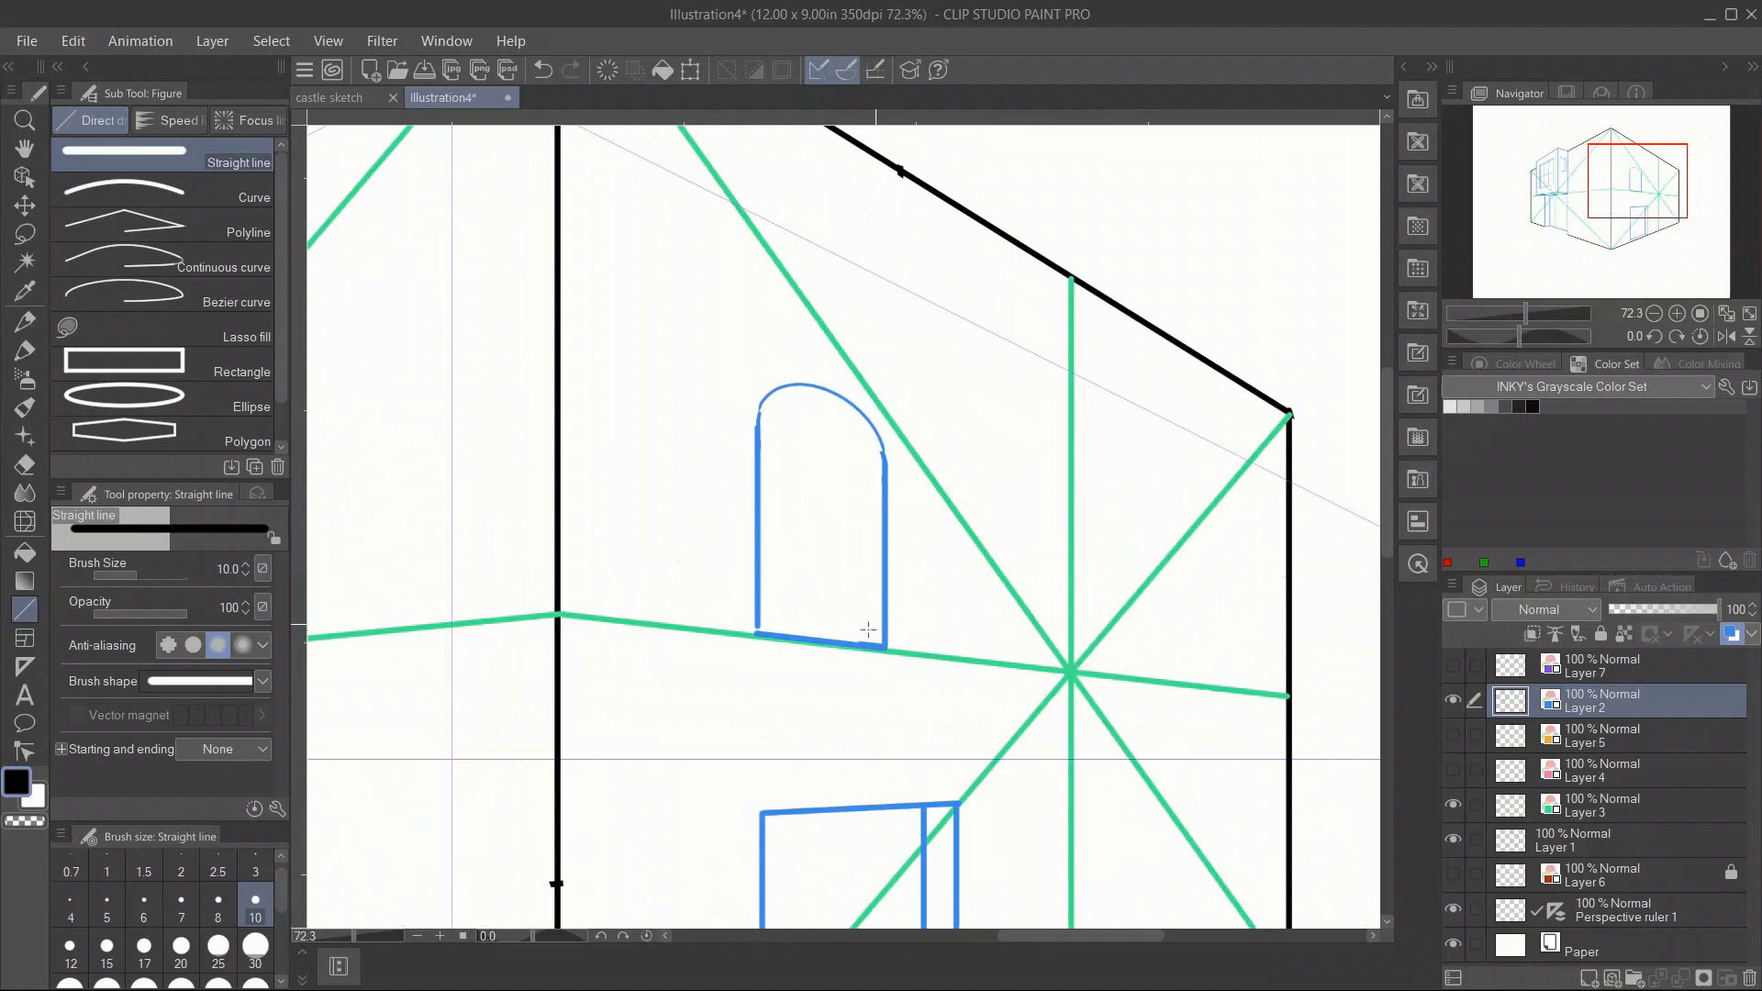
pyautogui.moveTo(867, 645); pyautogui.dragTo(892, 554)
# Show Layer 7 and draw guide lines on it across the base of the window's arch, meeting the inner depth line.
pyautogui.click(1606, 666)
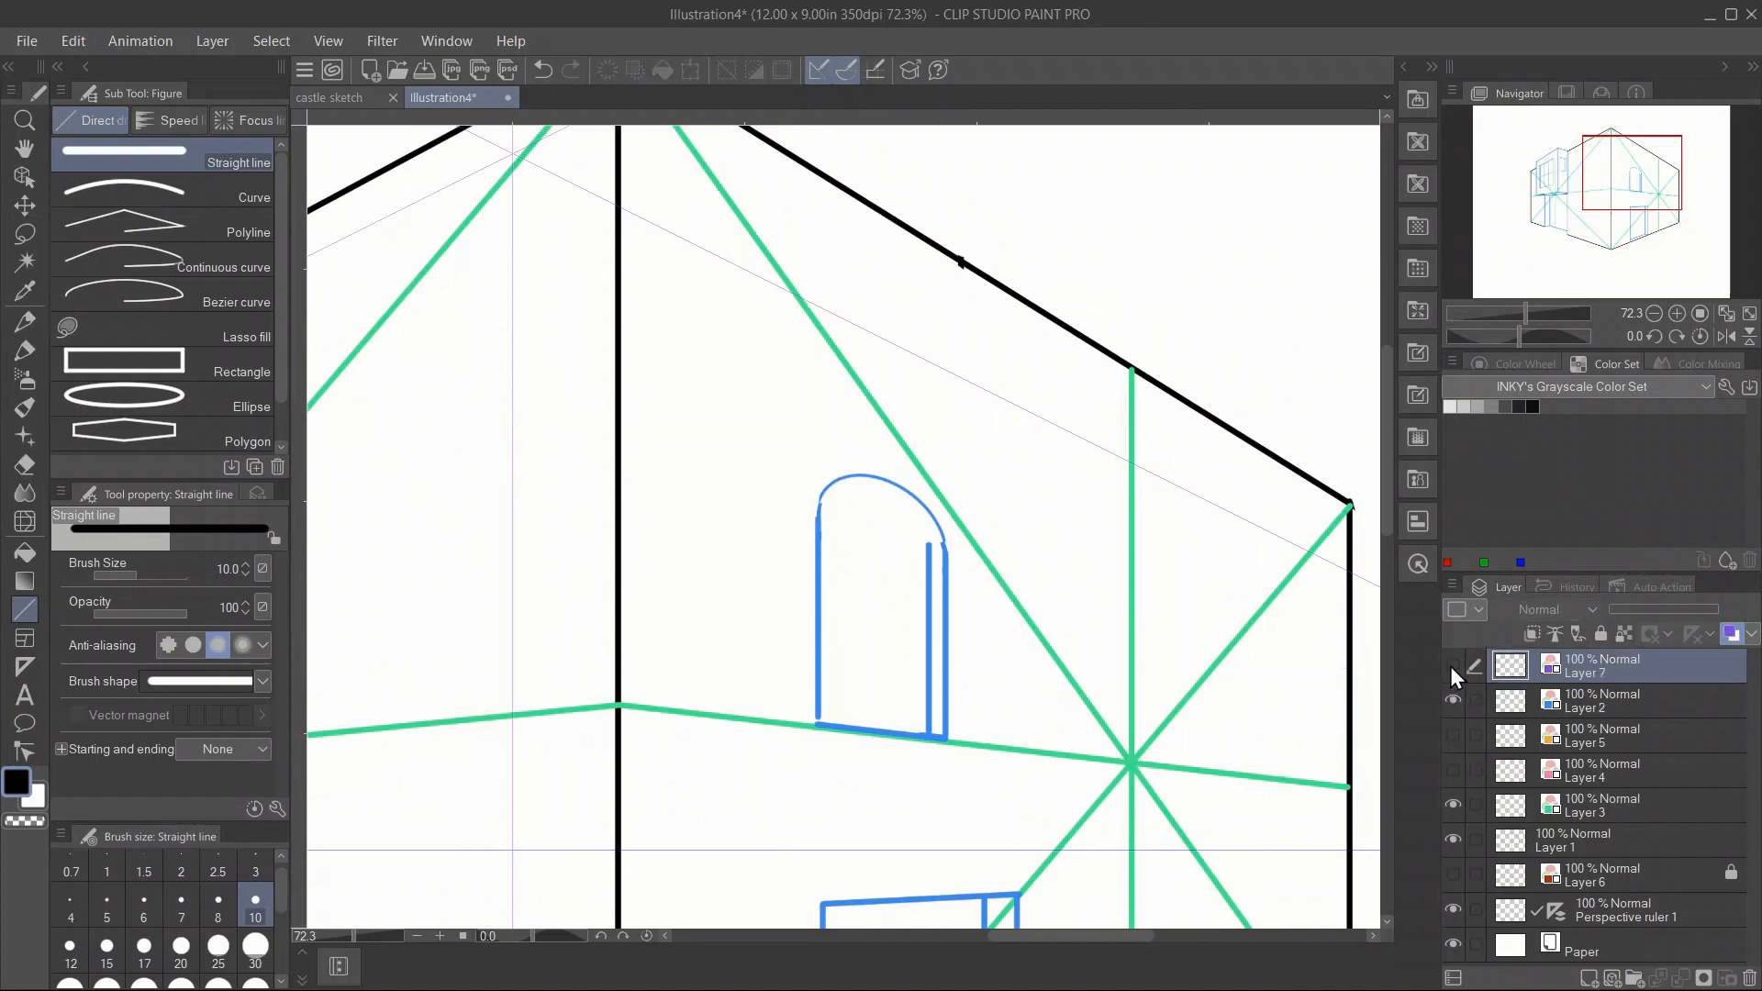
pyautogui.click(1451, 666)
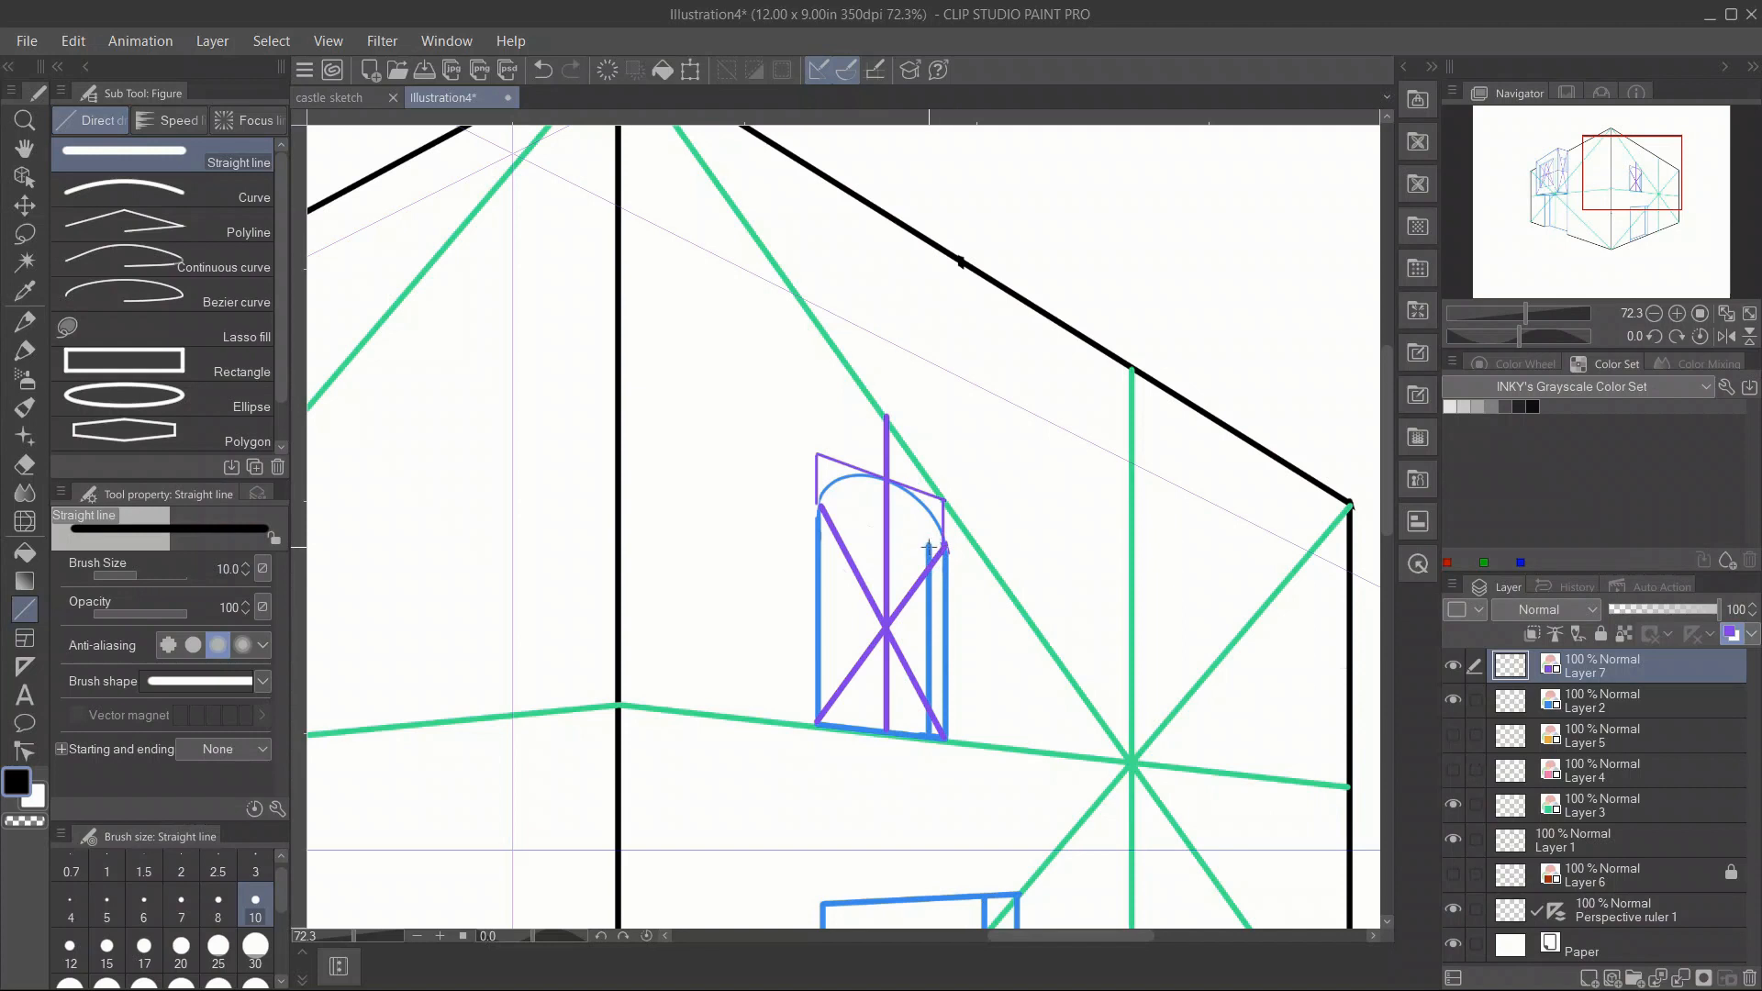
pyautogui.moveTo(934, 547)
pyautogui.mouseDown()
pyautogui.moveTo(881, 551)
pyautogui.moveTo(914, 549)
pyautogui.mouseUp()
pyautogui.moveTo(800, 512); pyautogui.dragTo(823, 507)
pyautogui.moveTo(930, 548)
pyautogui.mouseDown()
pyautogui.moveTo(814, 519)
pyautogui.moveTo(941, 548)
pyautogui.mouseUp()
# On Layer 2, draw the inner arch curve down to the window's depth line with the Milli pen, and hide Layer 7.
pyautogui.click(1623, 696)
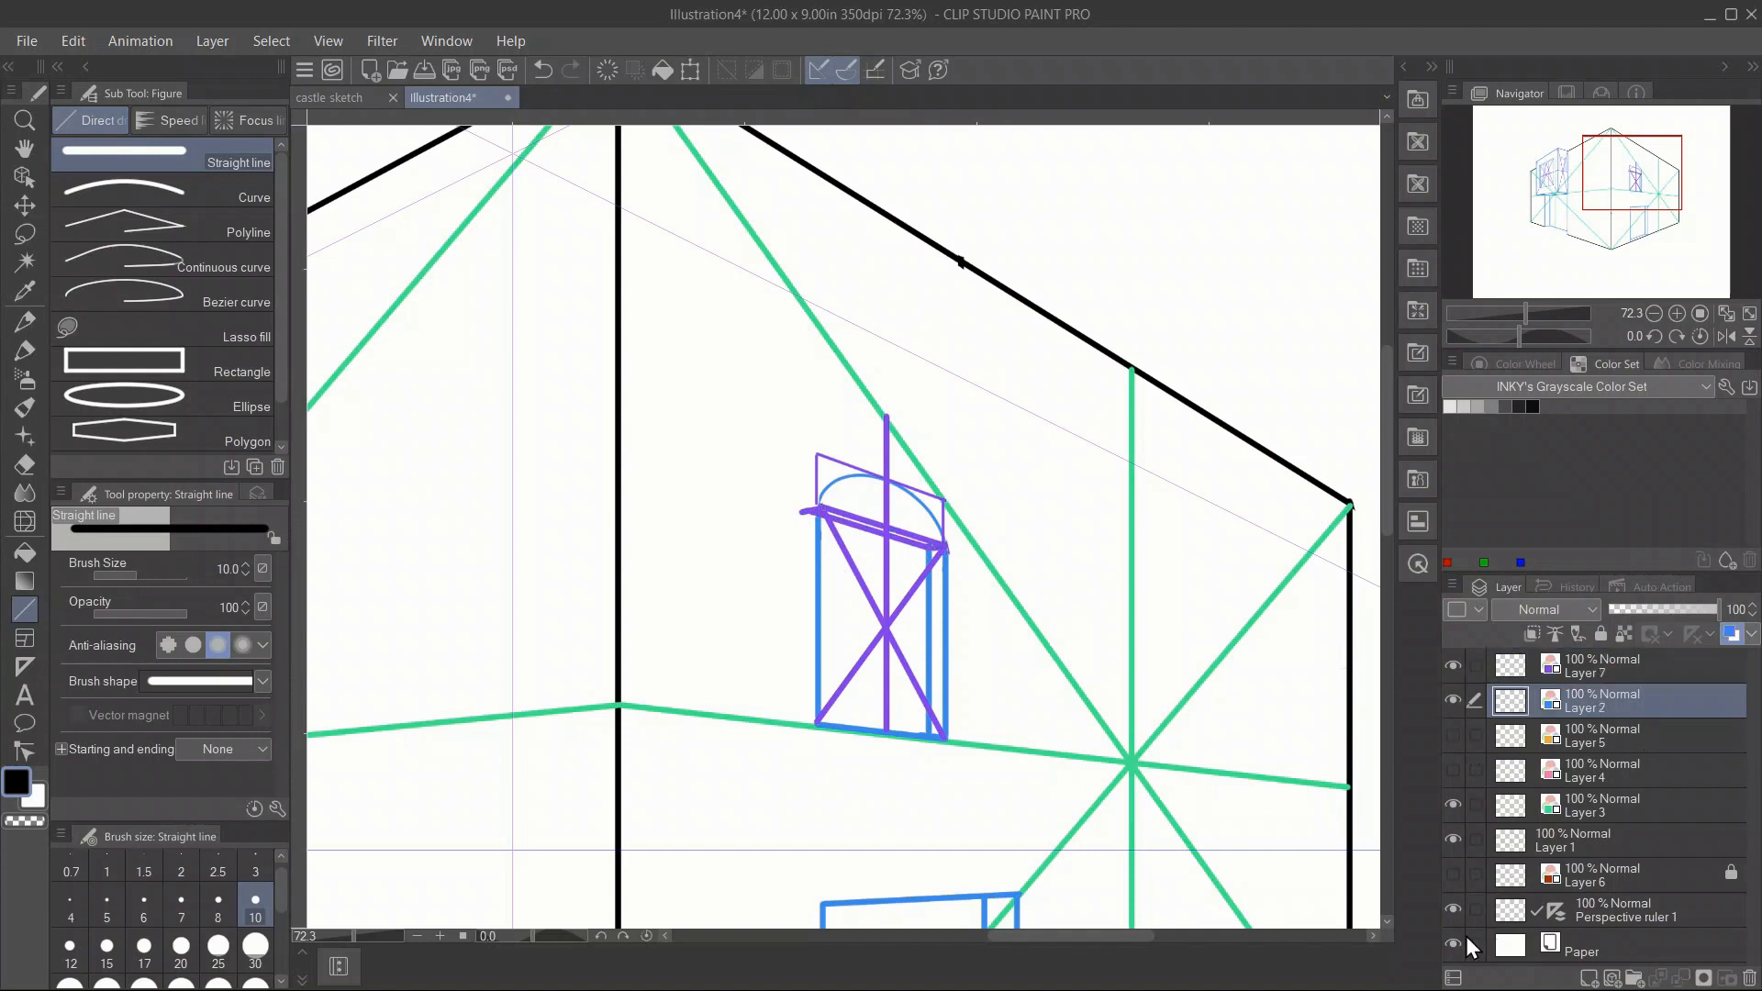
pyautogui.click(25, 348)
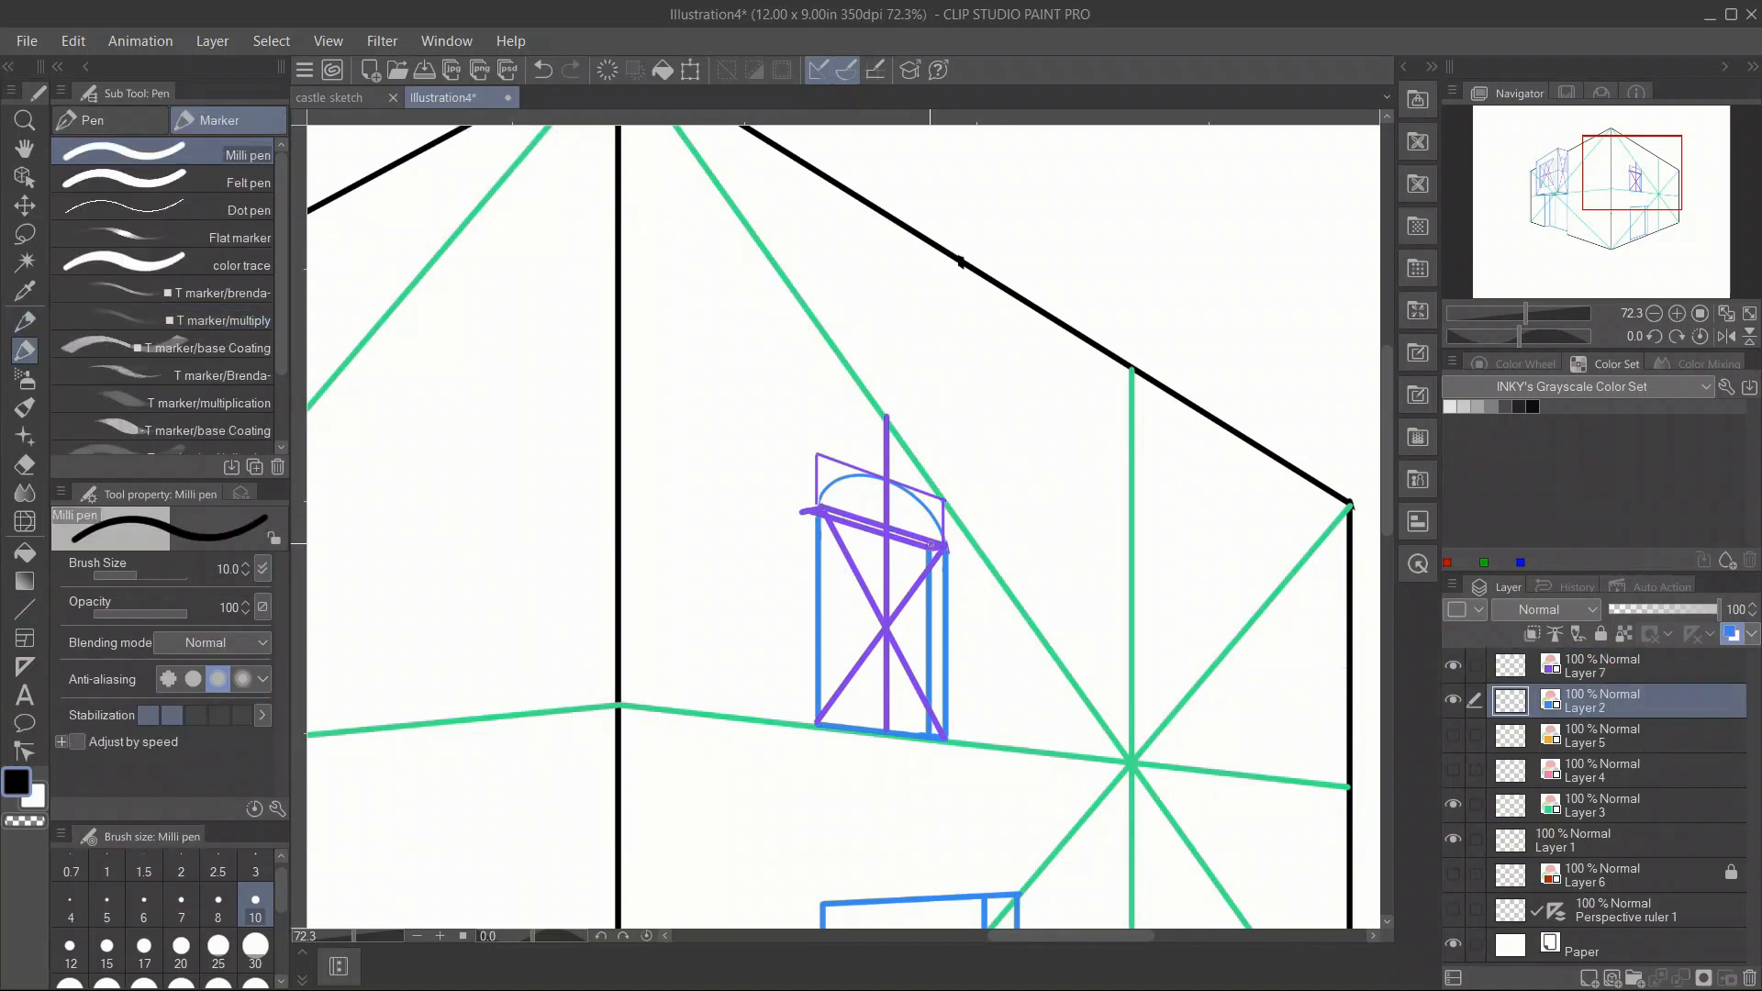
pyautogui.hotkey('ctrl', 'z')
pyautogui.moveTo(821, 500); pyautogui.dragTo(911, 506)
pyautogui.click(1453, 665)
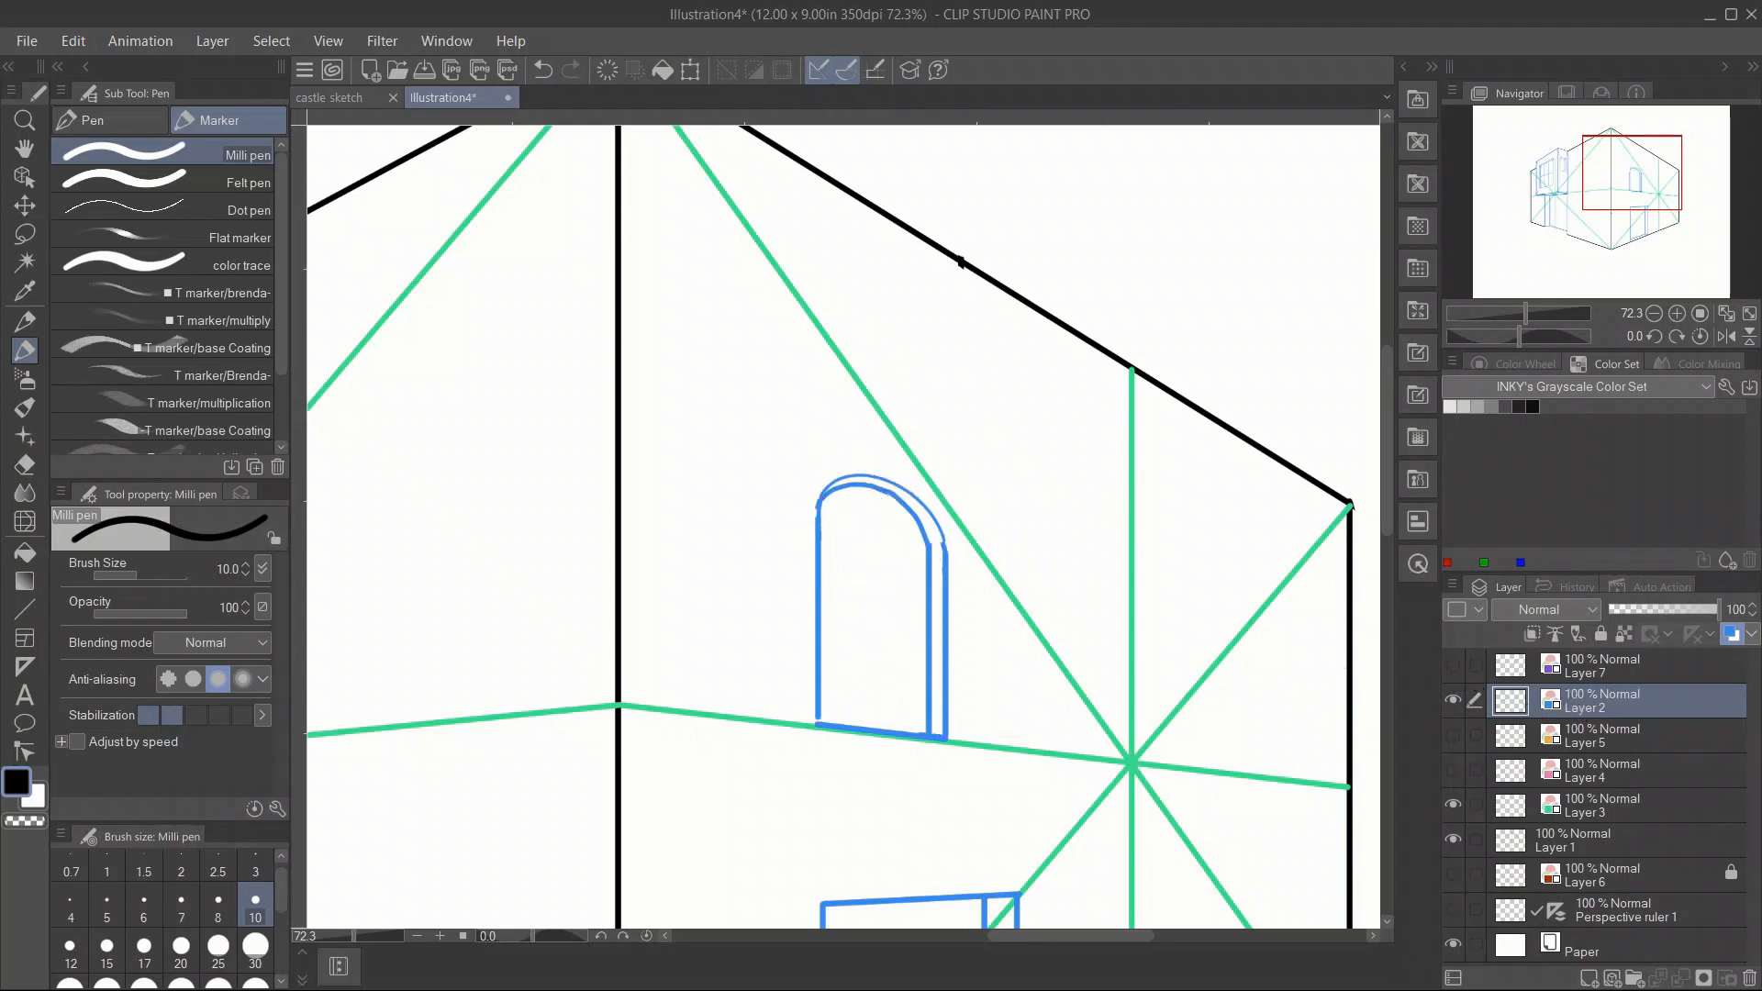
# On Layer 7, draw two crossing diagonal guides through the doorway's corners, extending slightly past them.
pyautogui.moveTo(1525, 313); pyautogui.dragTo(1565, 322)
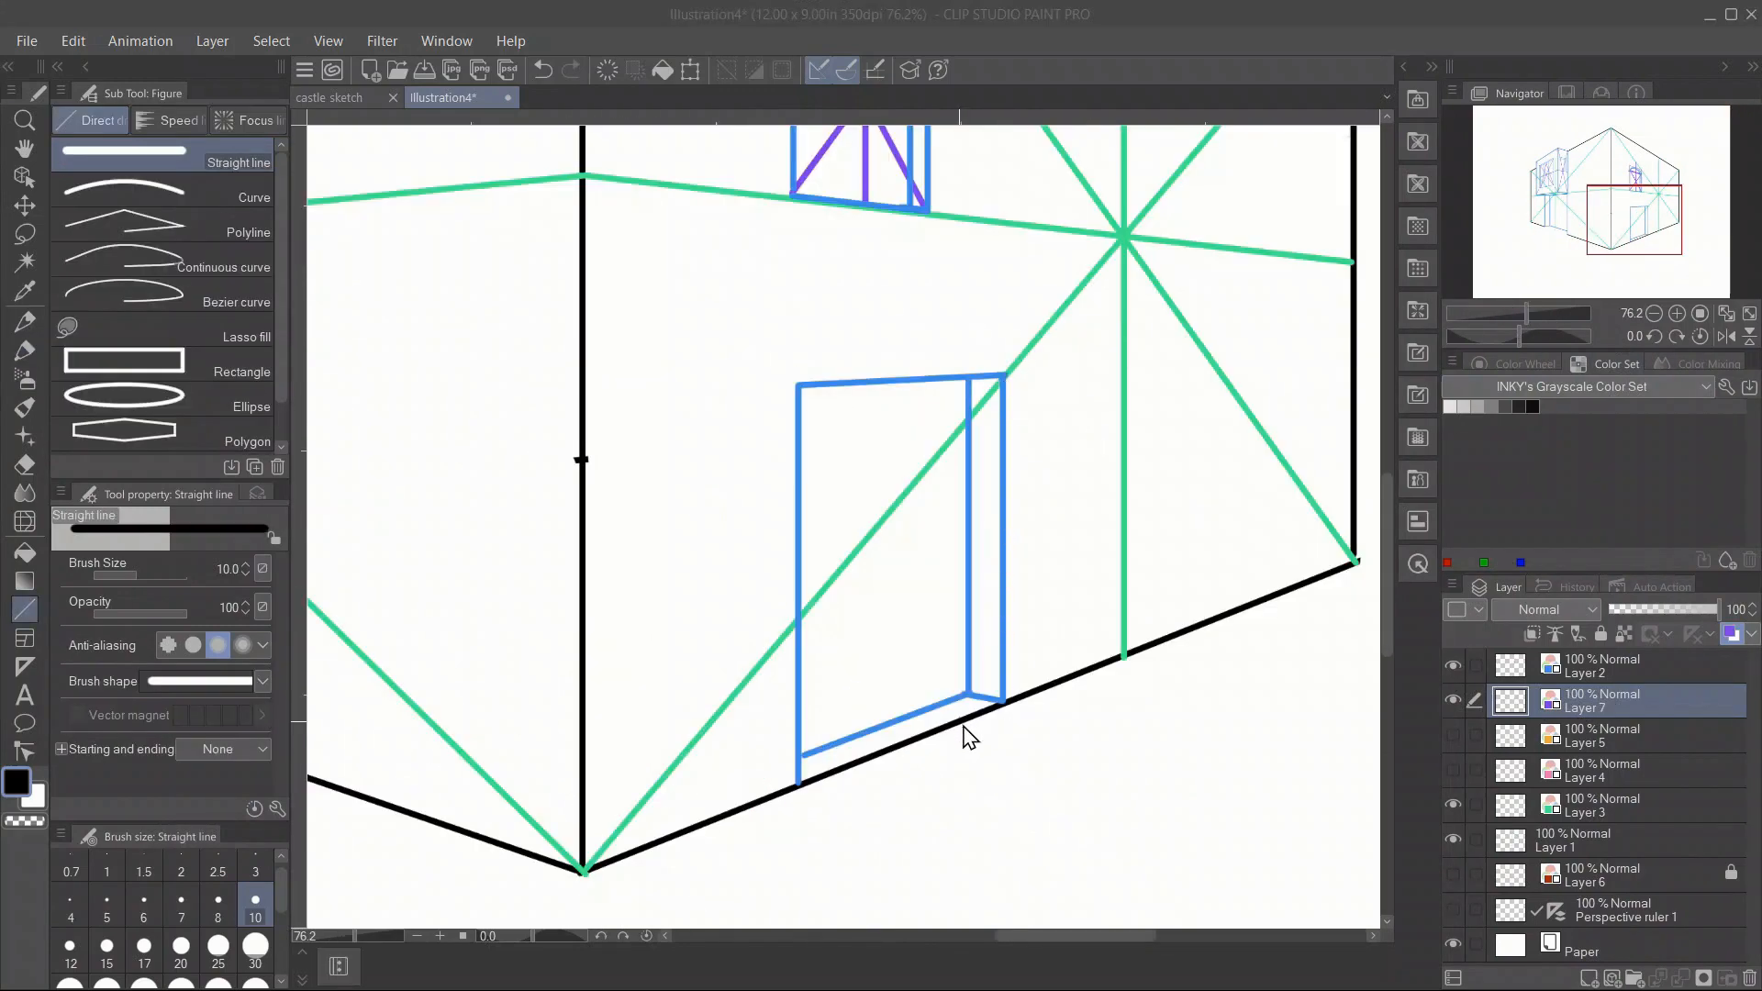
pyautogui.click(1007, 356)
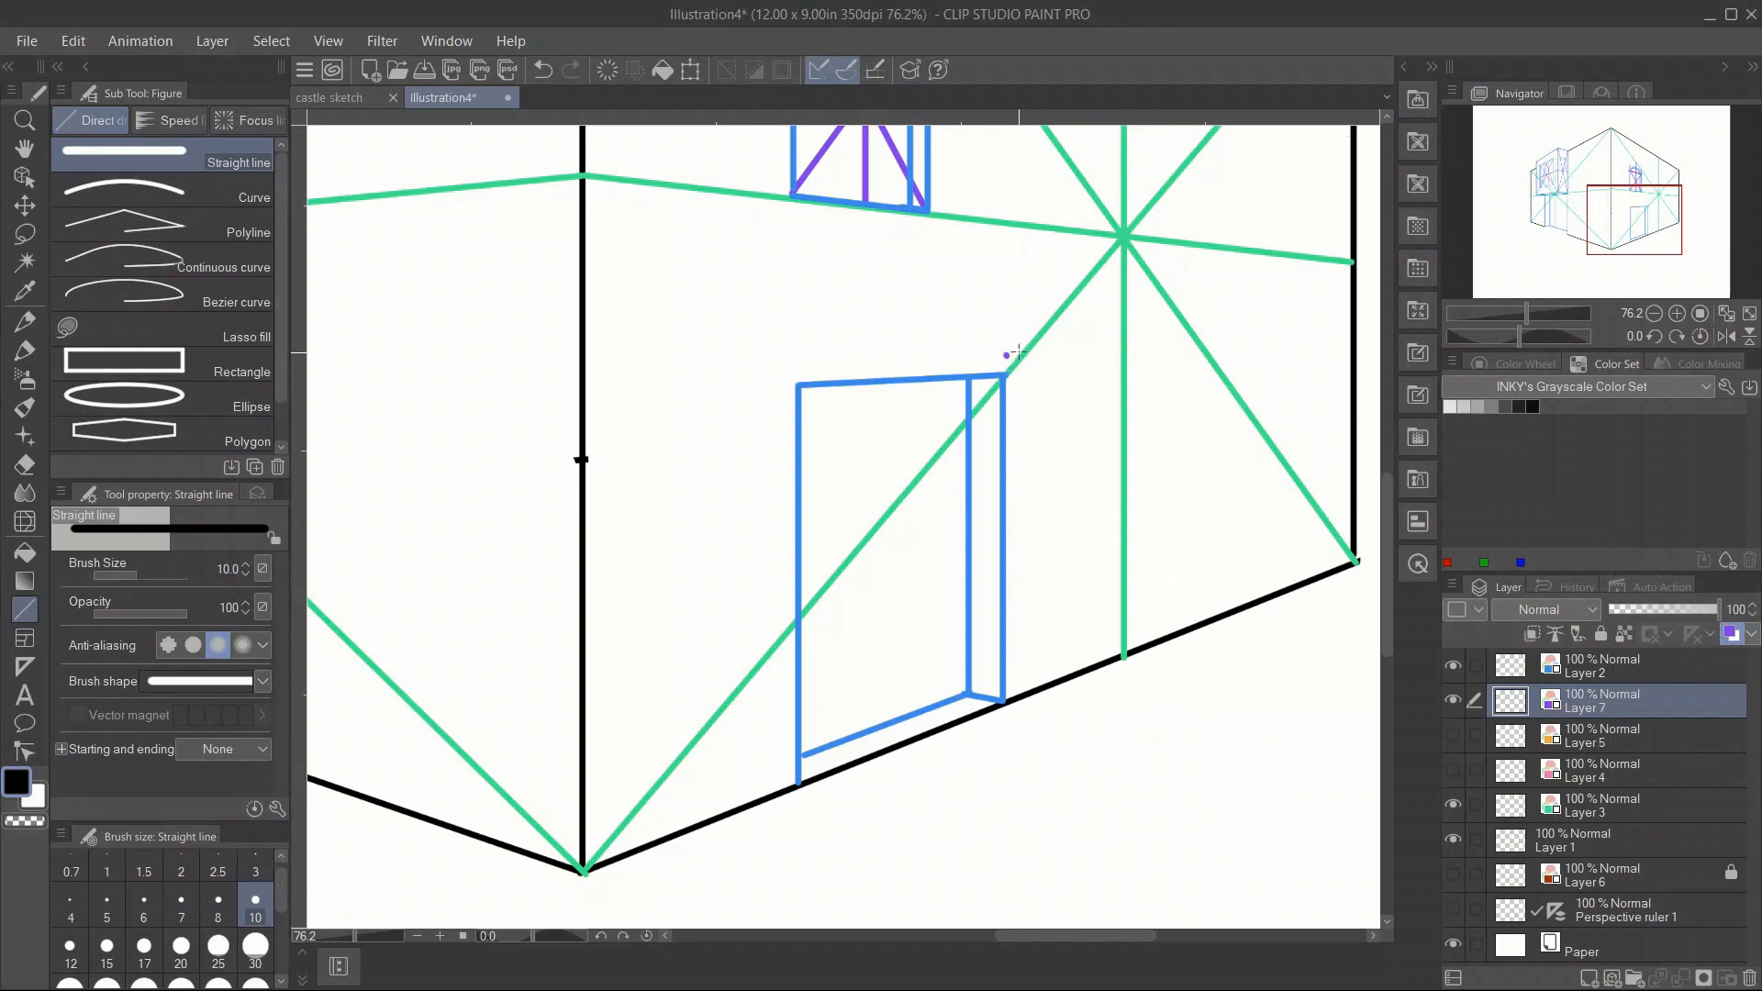
pyautogui.moveTo(1016, 351); pyautogui.dragTo(776, 826)
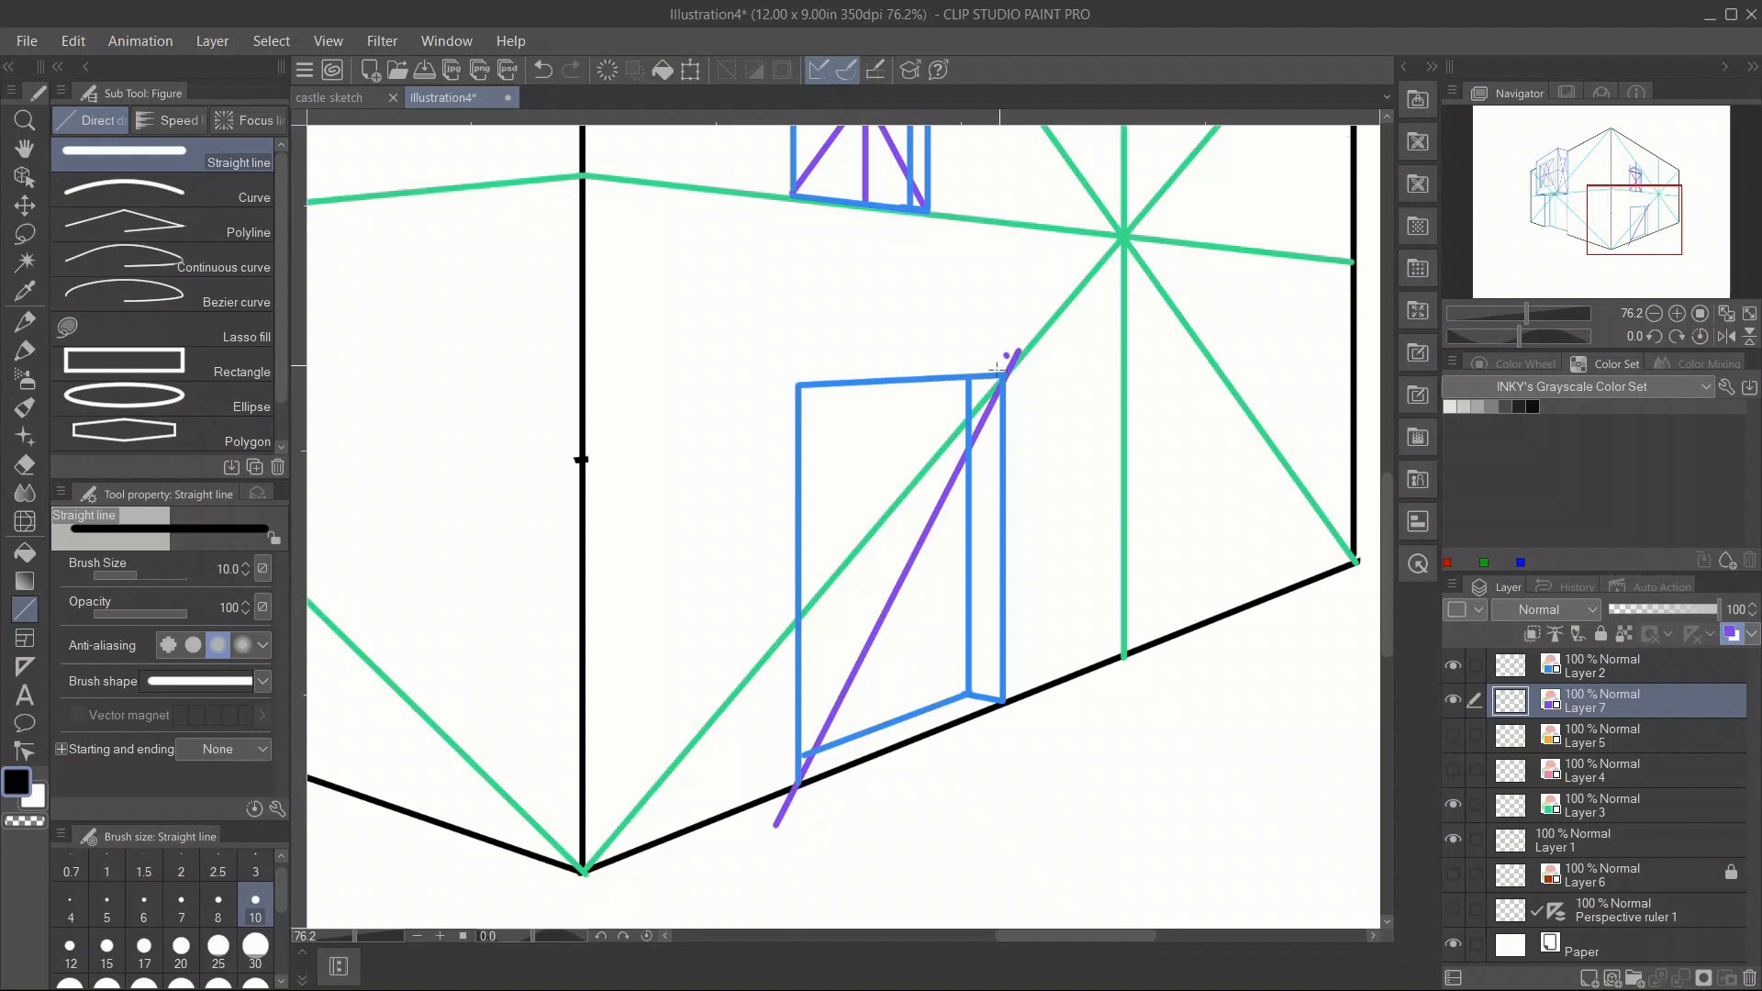
pyautogui.moveTo(769, 344); pyautogui.dragTo(1026, 732)
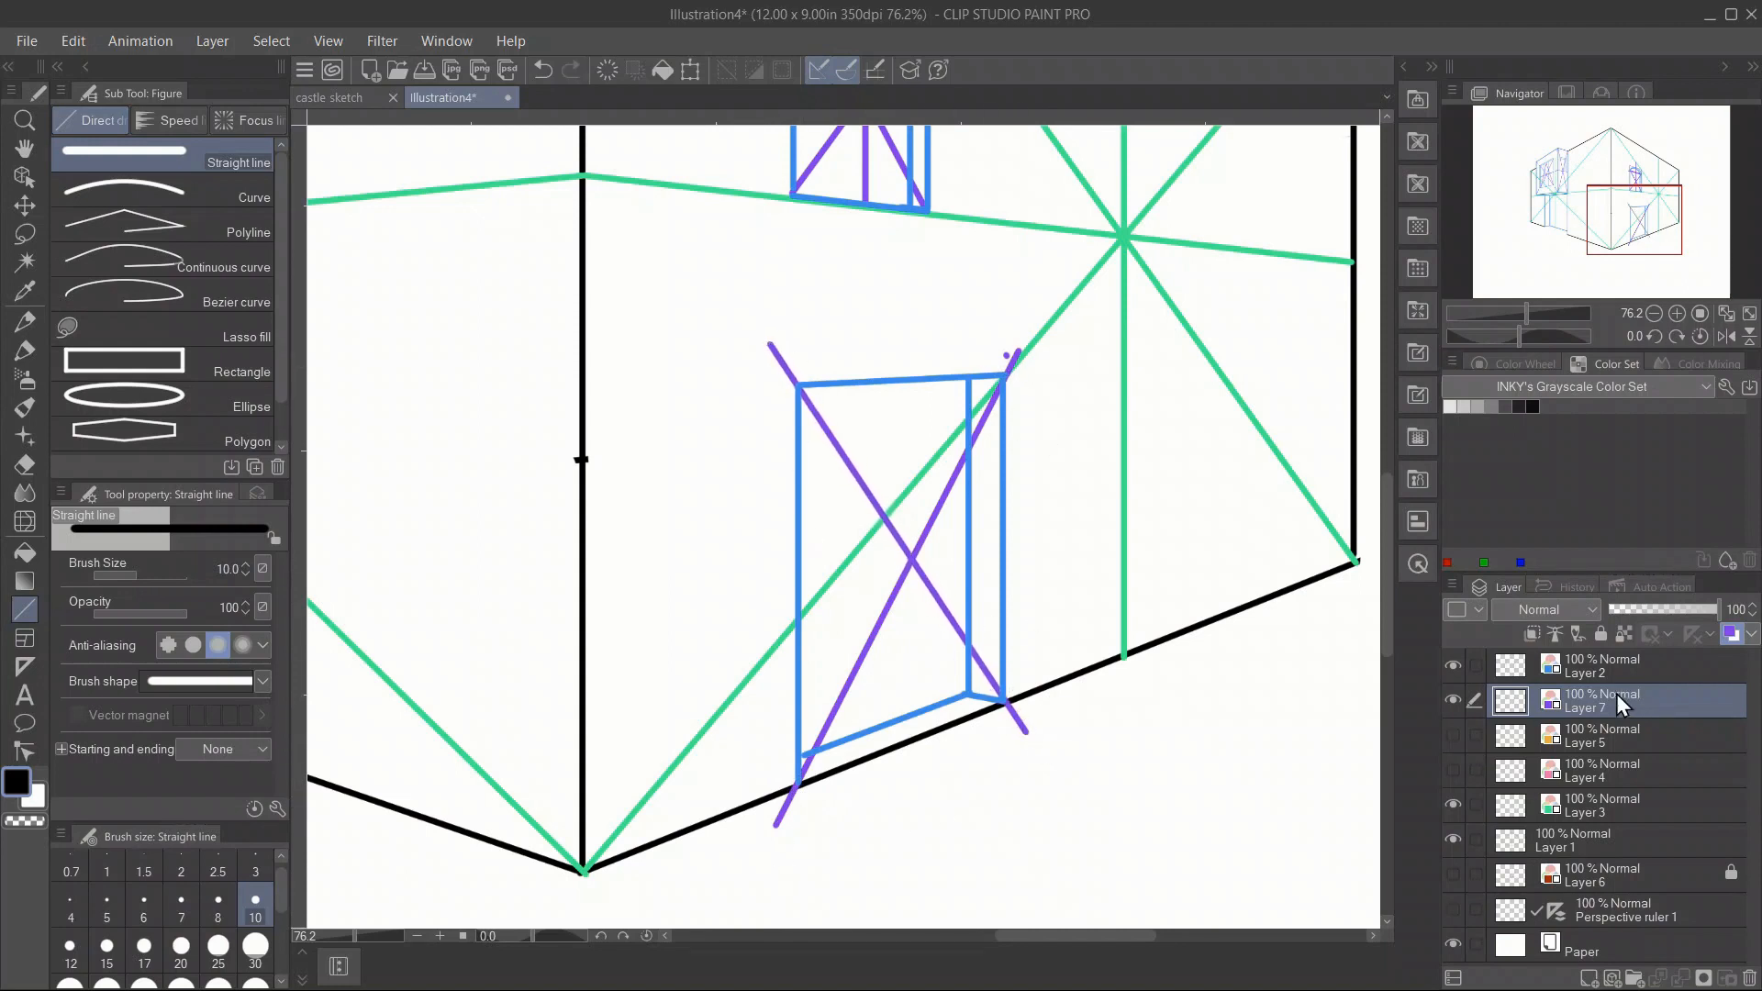
# On Layer 2, draw an outer frame around the doorway's top and sides using the diagonals, with a thickness line along its left side.
pyautogui.click(1671, 674)
pyautogui.hotkey('ctrl', 'z')
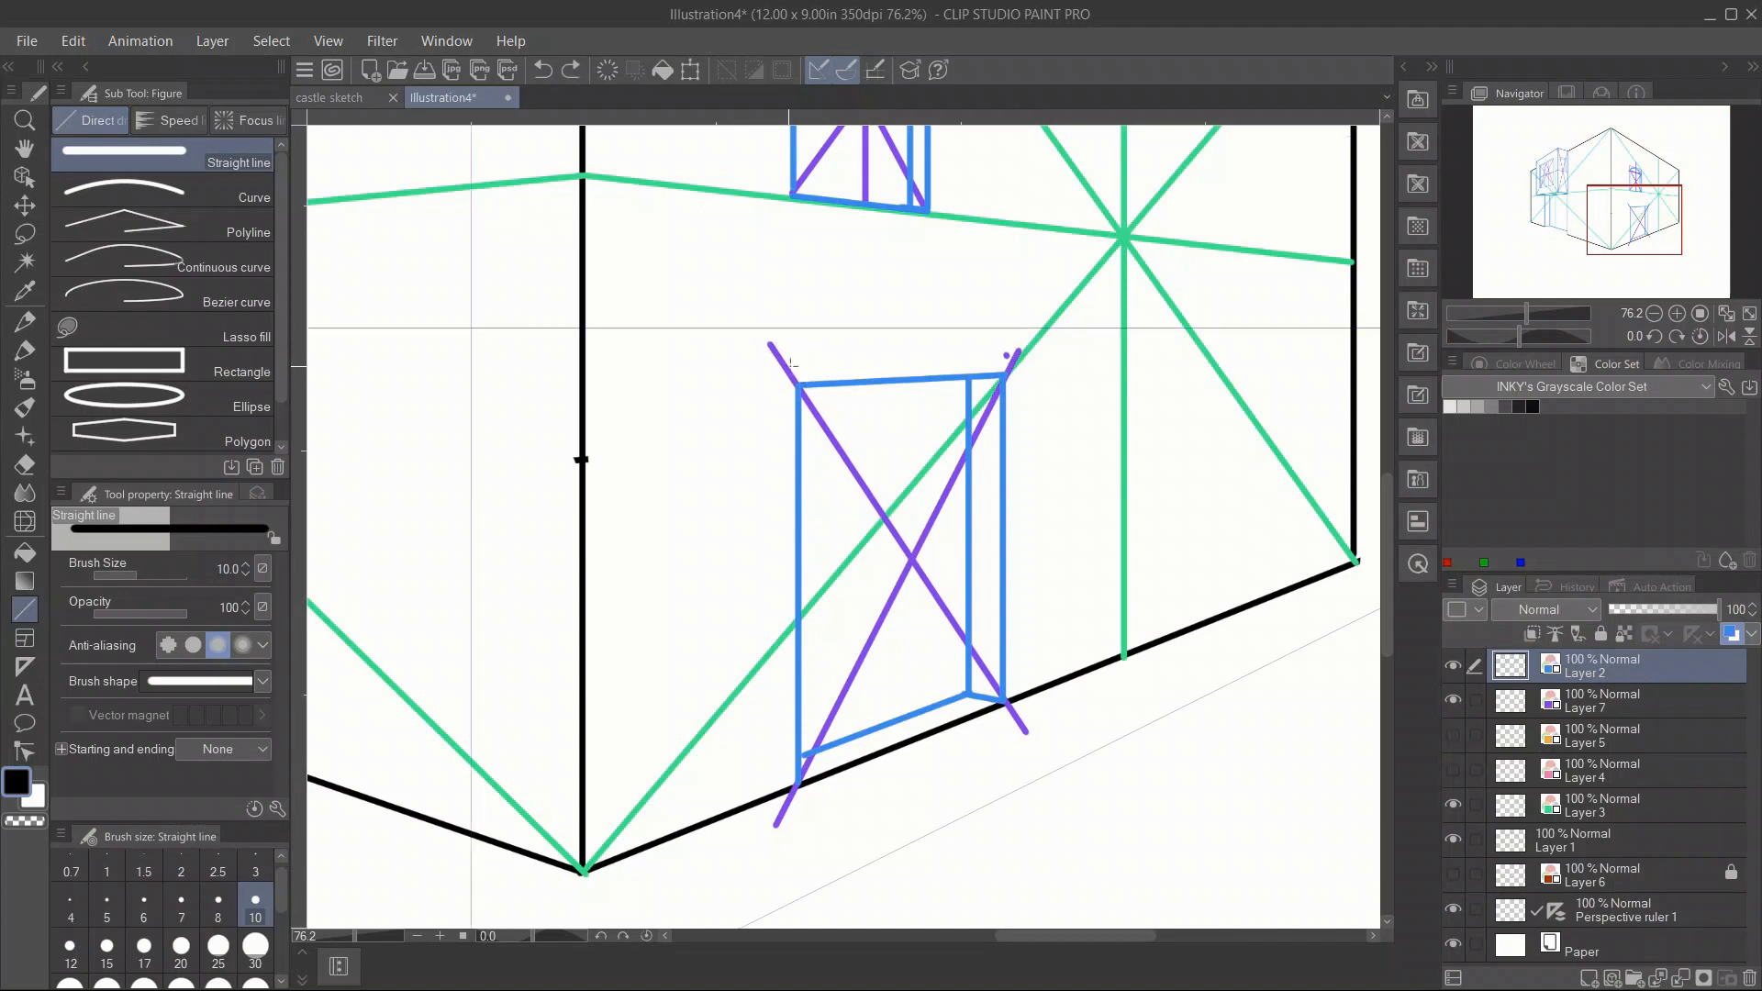
pyautogui.moveTo(781, 363); pyautogui.dragTo(1019, 352)
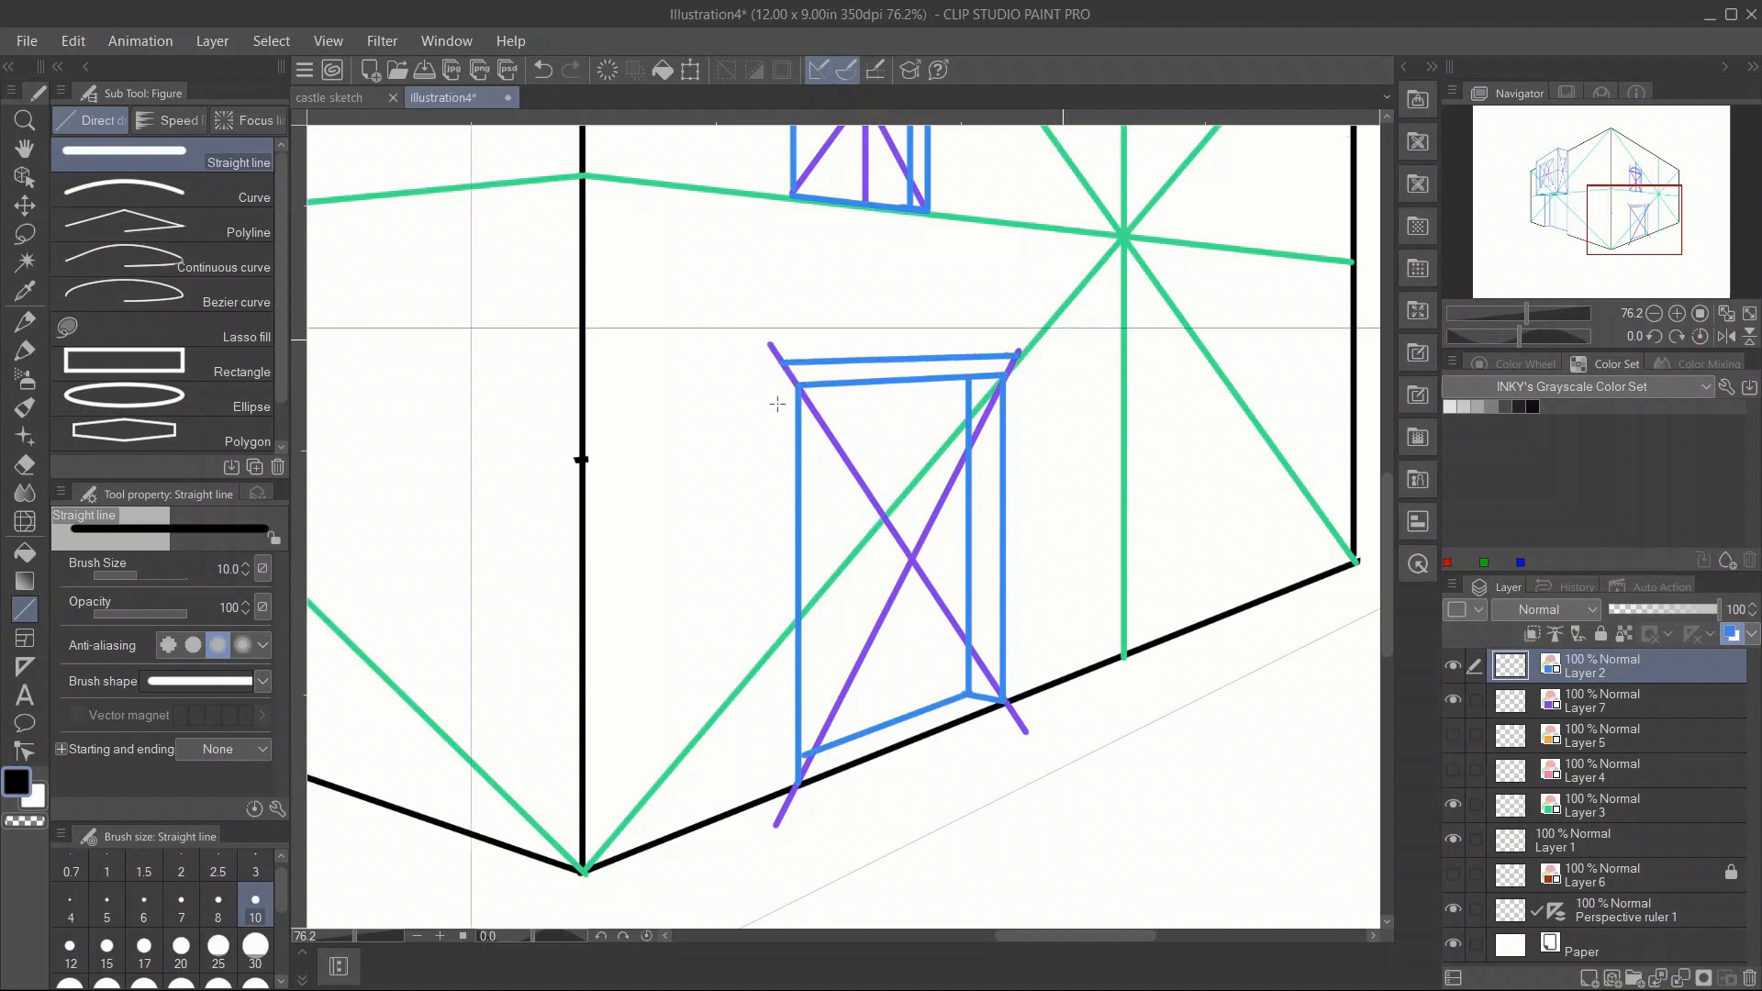
pyautogui.moveTo(779, 362); pyautogui.dragTo(801, 793)
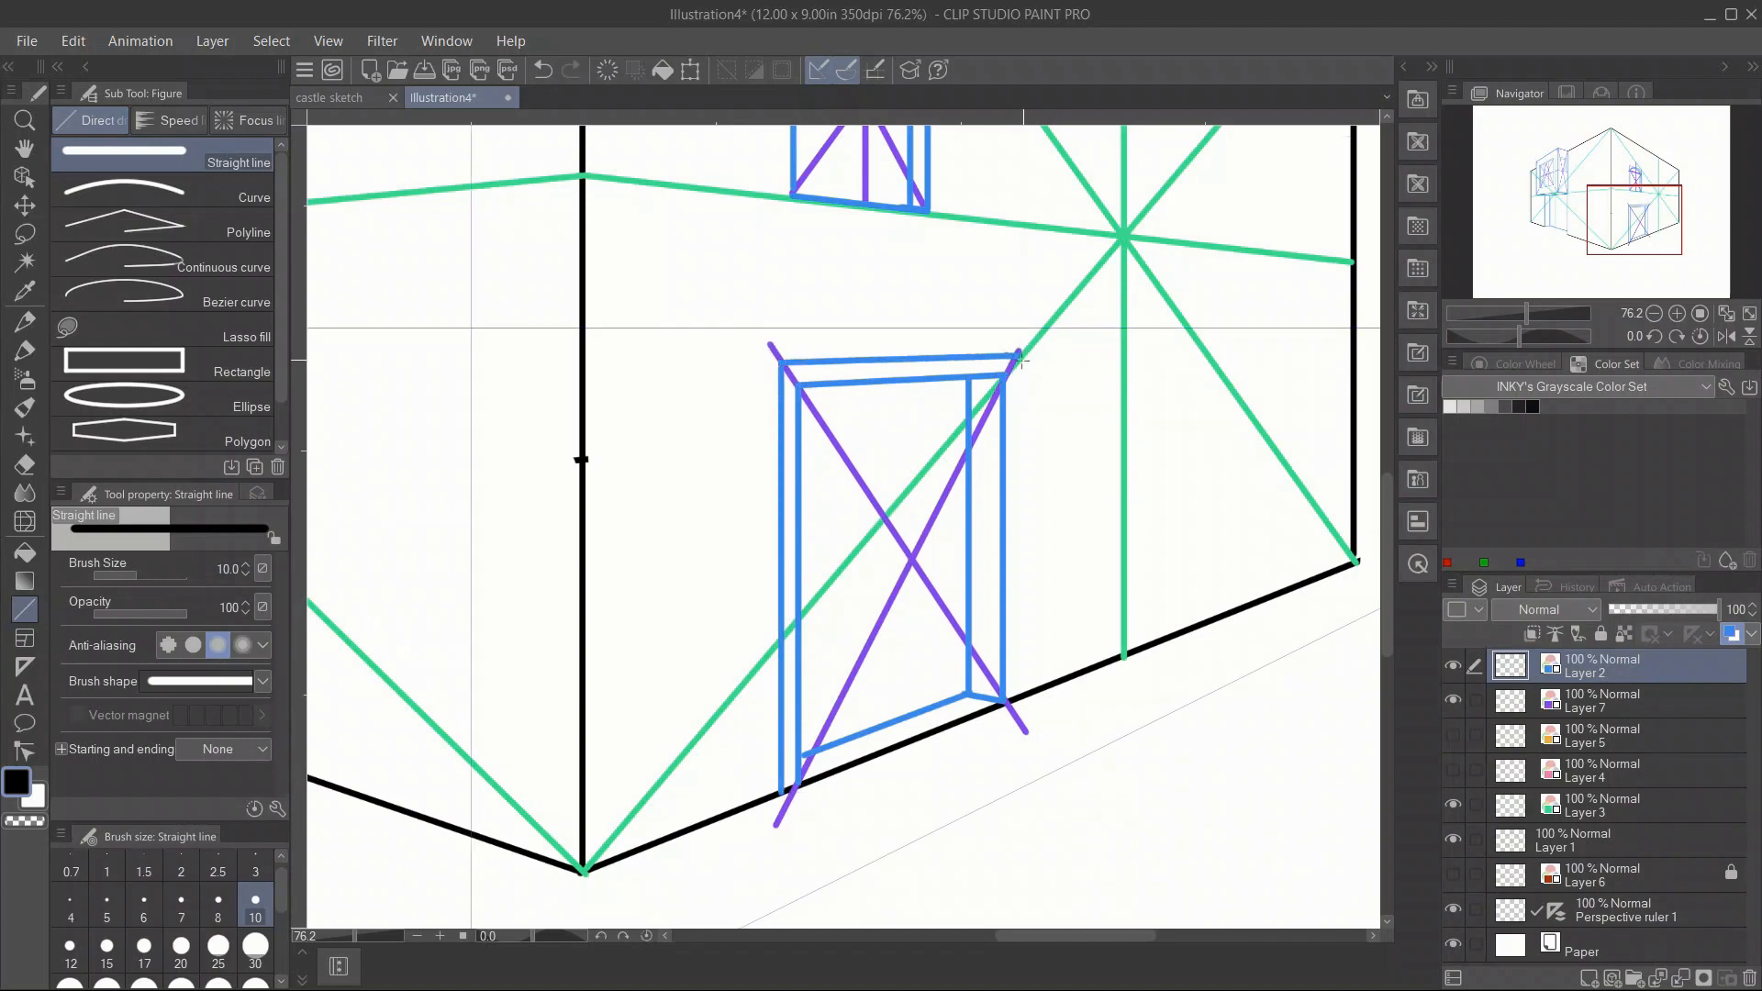
pyautogui.moveTo(1021, 356); pyautogui.dragTo(1014, 703)
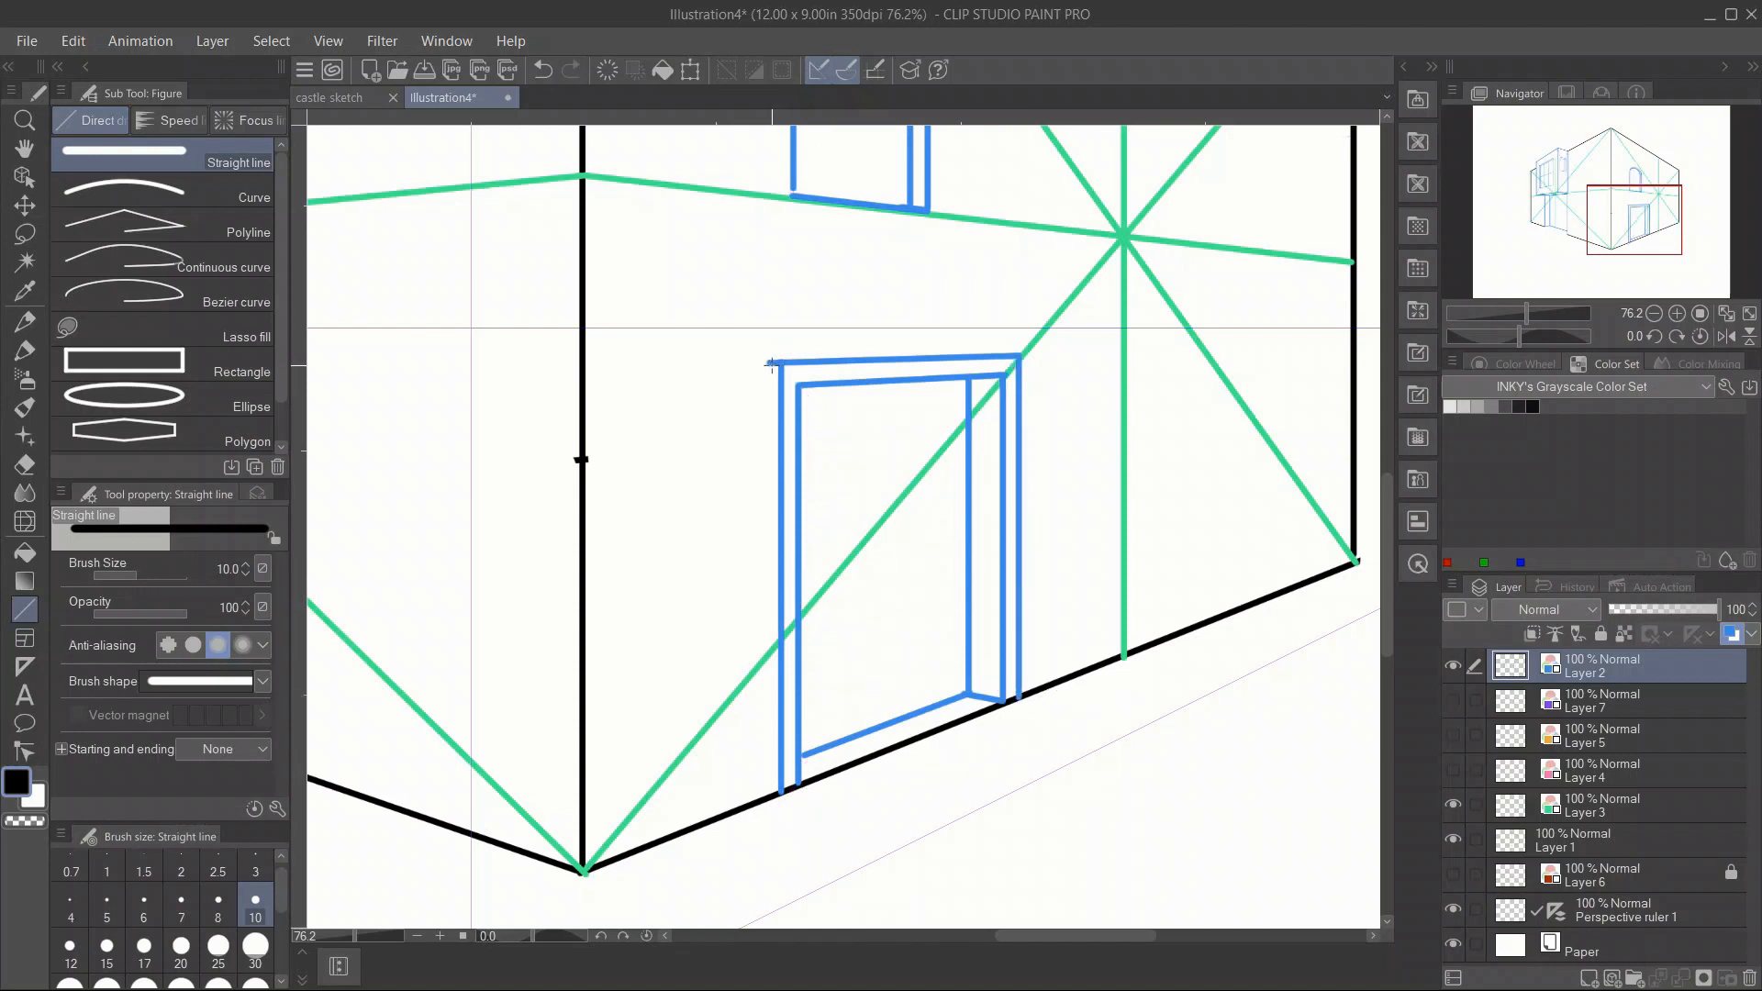
pyautogui.moveTo(769, 364); pyautogui.dragTo(779, 798)
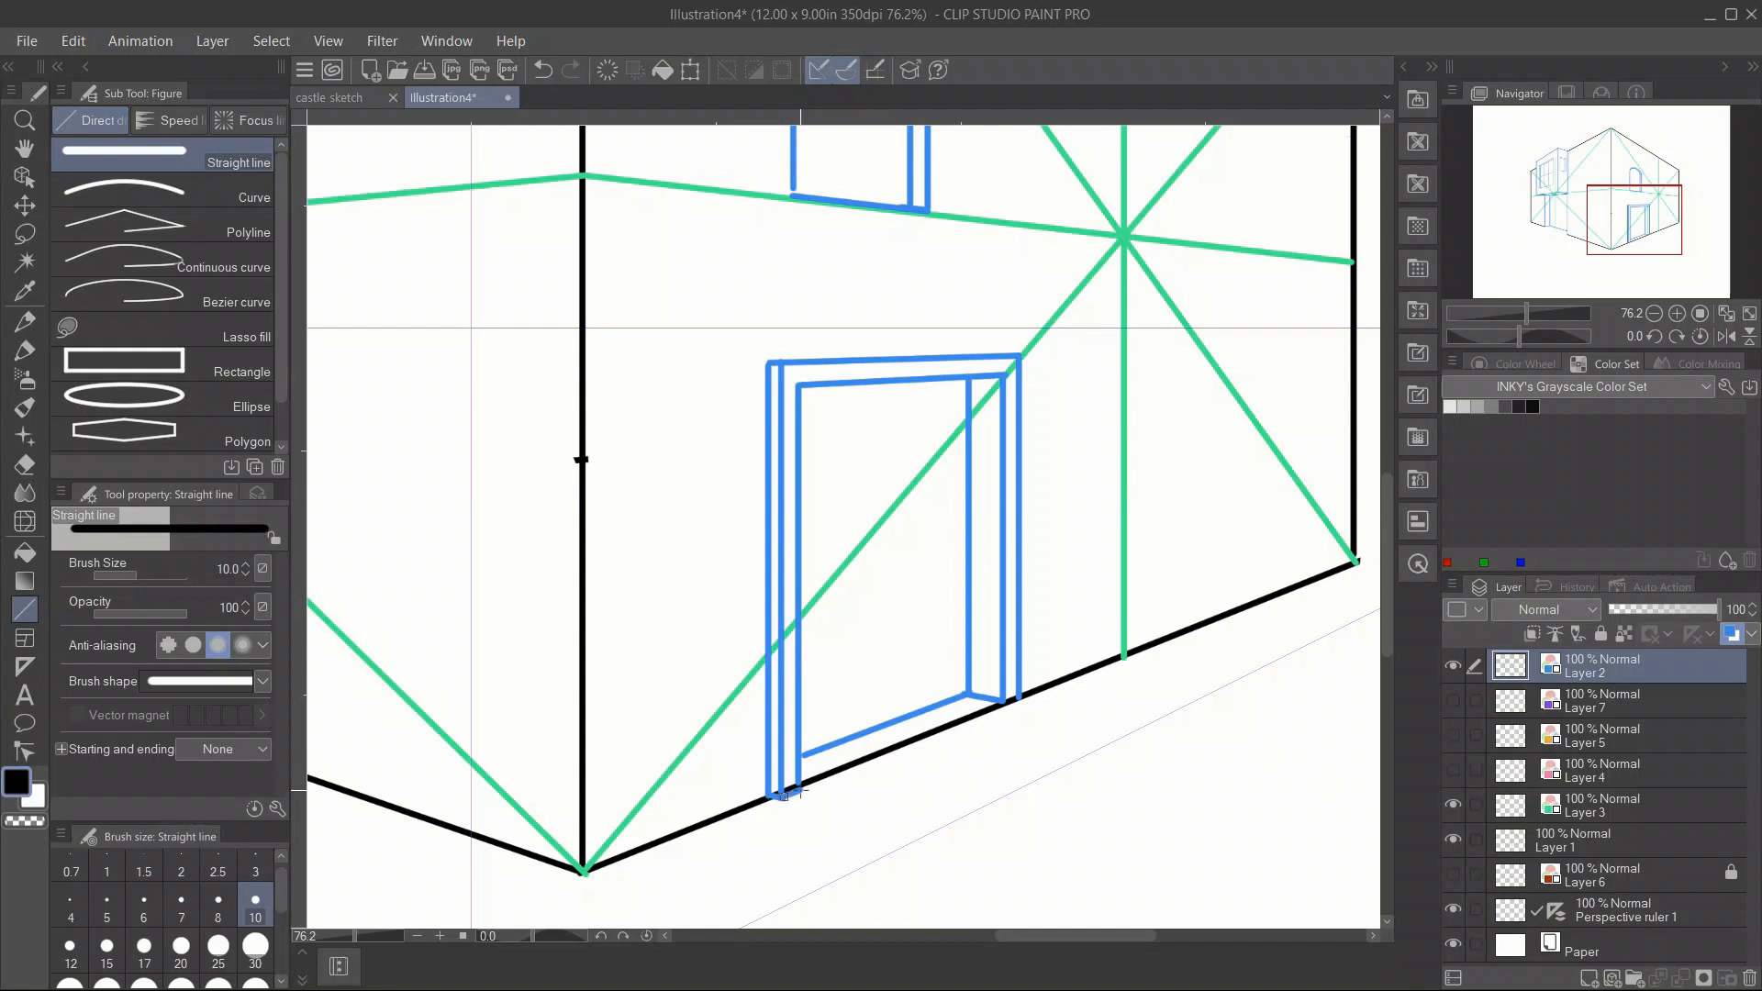
# Draw a perspective guide along the doorway's base on Layer 7, close the right jamb's bottom edge on Layer 2, and hide Layer 7.
pyautogui.click(1581, 702)
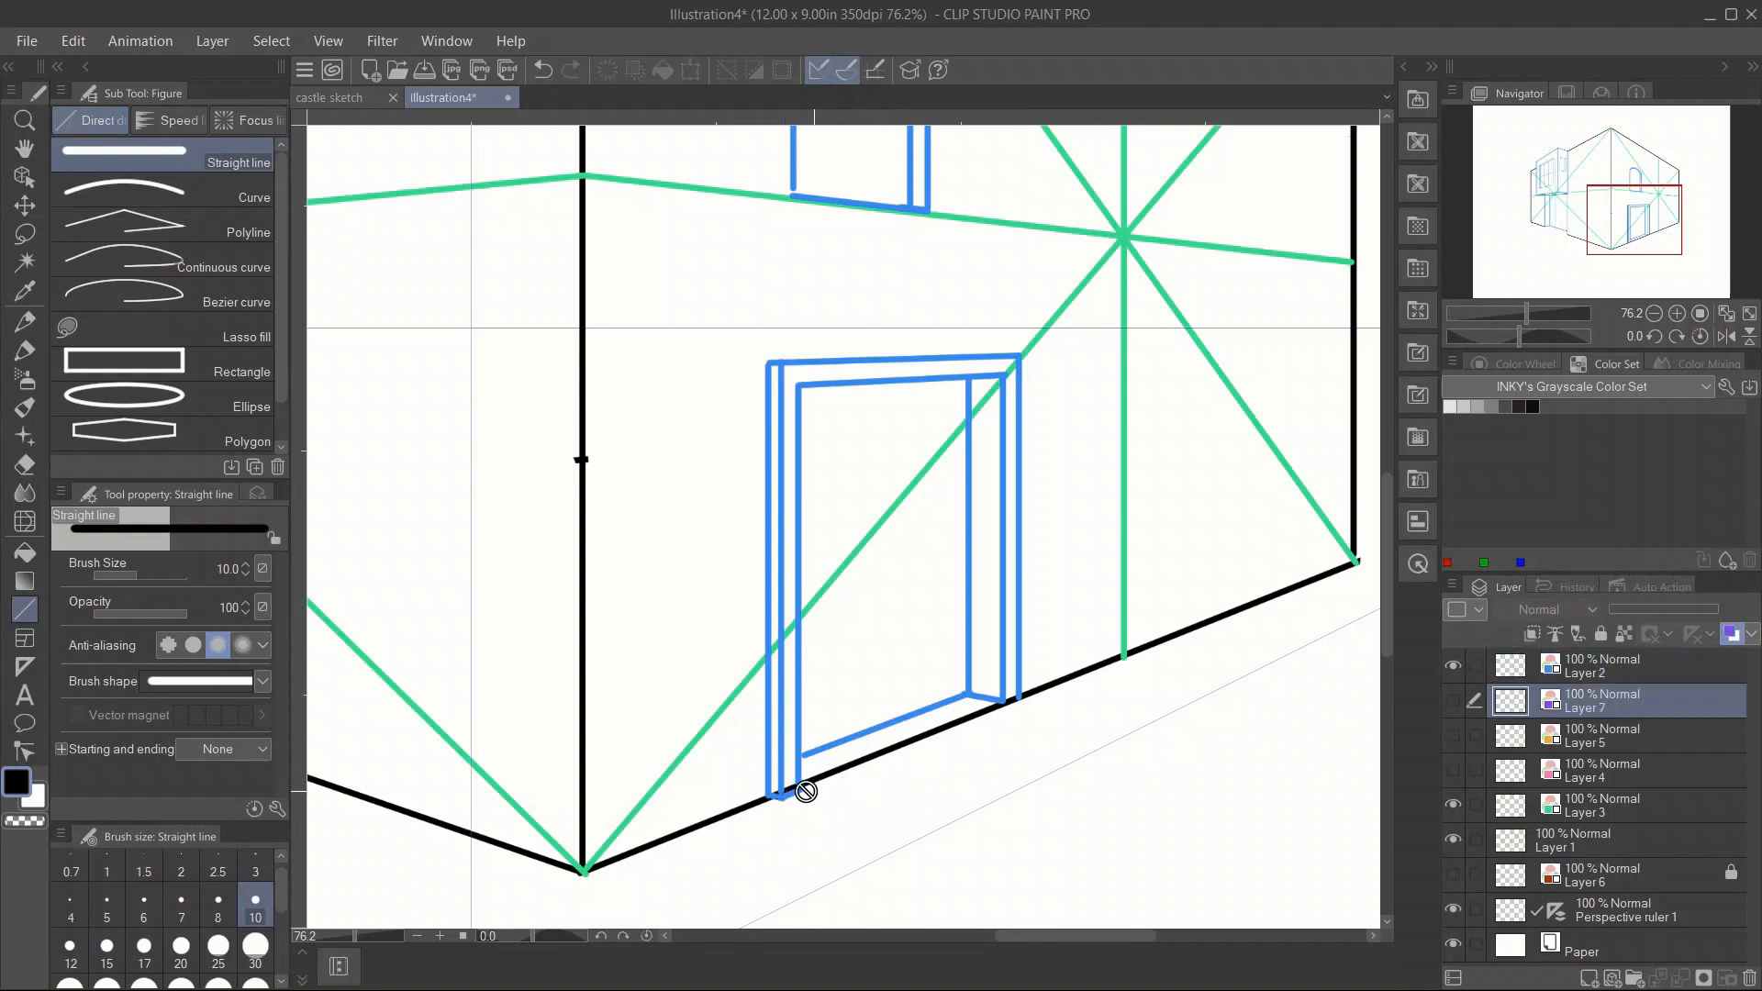
pyautogui.click(1453, 700)
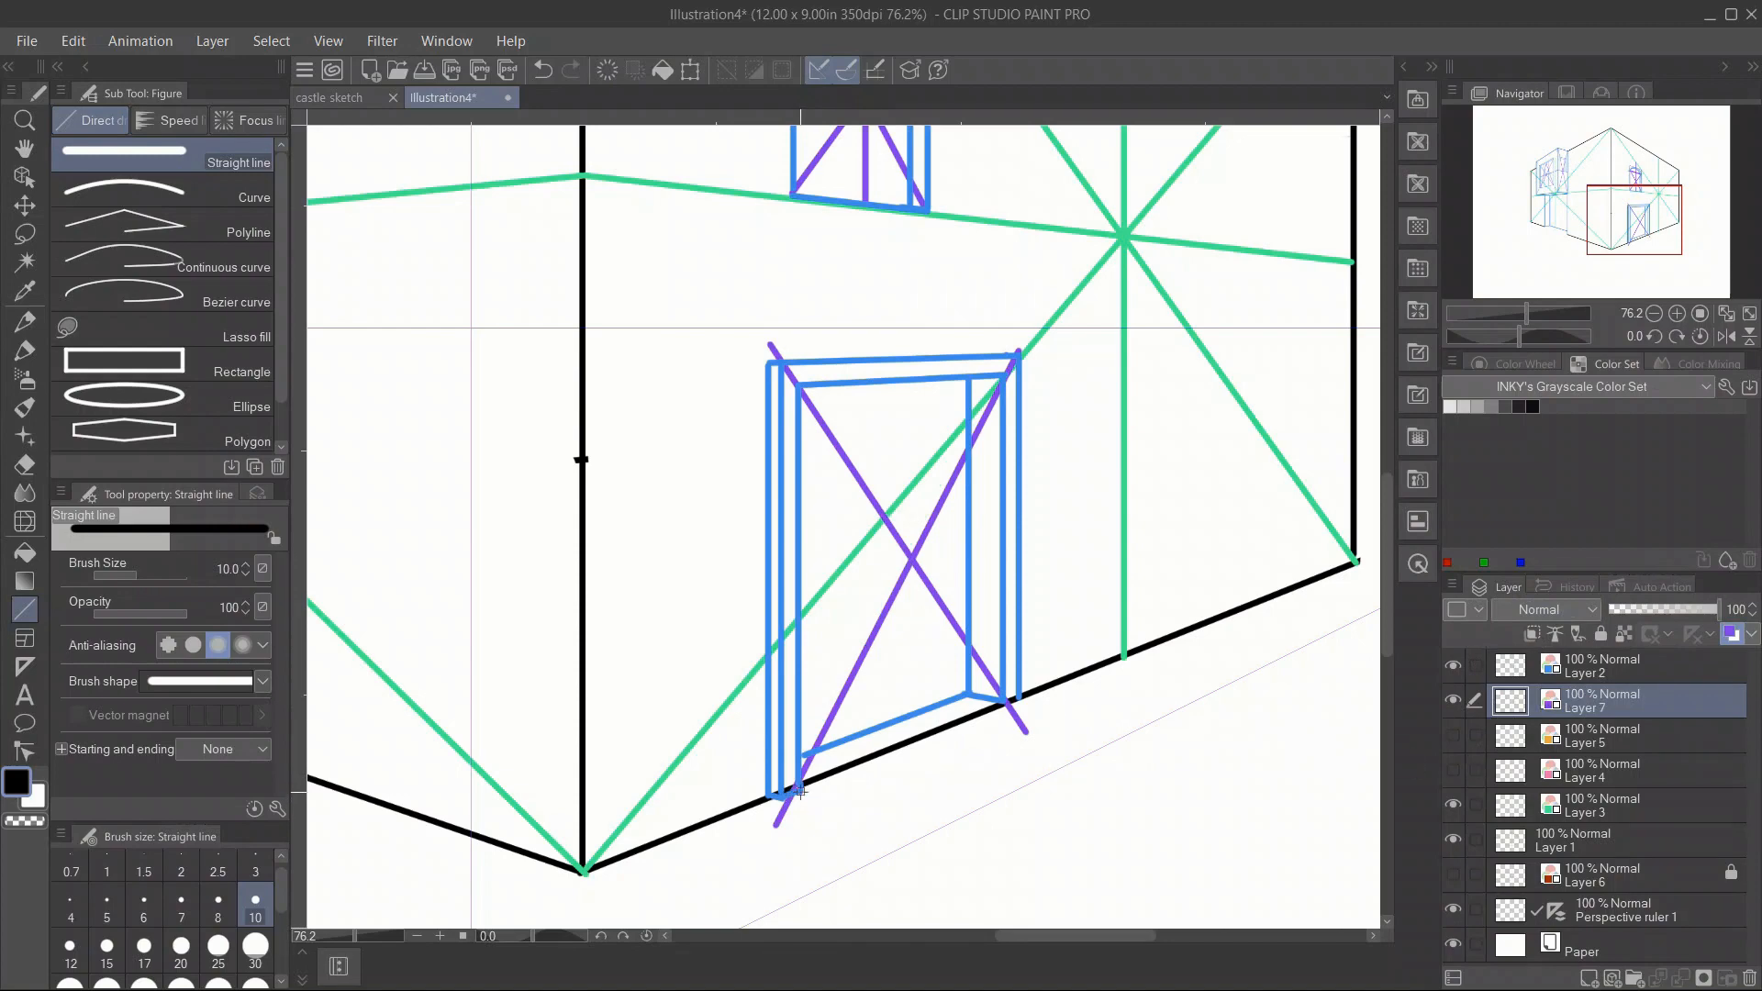
pyautogui.moveTo(799, 791); pyautogui.dragTo(1044, 694)
pyautogui.click(1595, 674)
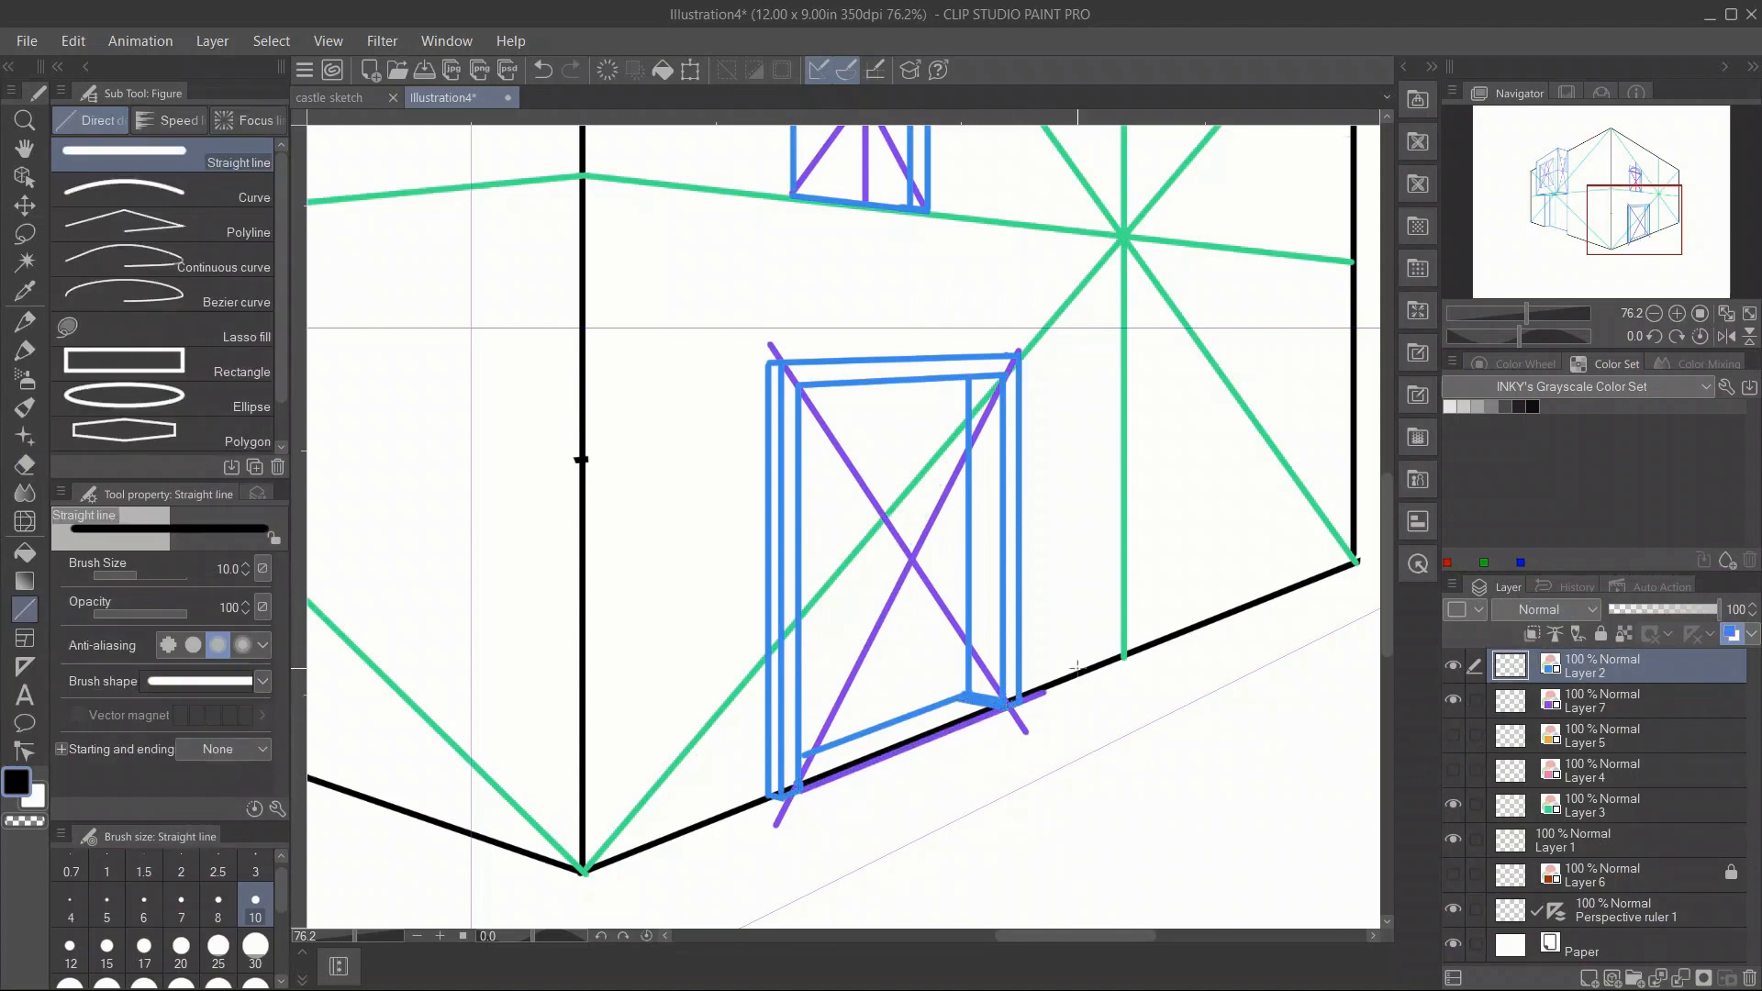
pyautogui.click(1453, 700)
# On Layer 1, erase the wall's black base line where it crosses the doorway opening.
pyautogui.press('e')
pyautogui.keyDown('ctrl'); pyautogui.keyDown('shift'); pyautogui.click(1013, 701); pyautogui.keyUp('shift'); pyautogui.keyUp('ctrl')
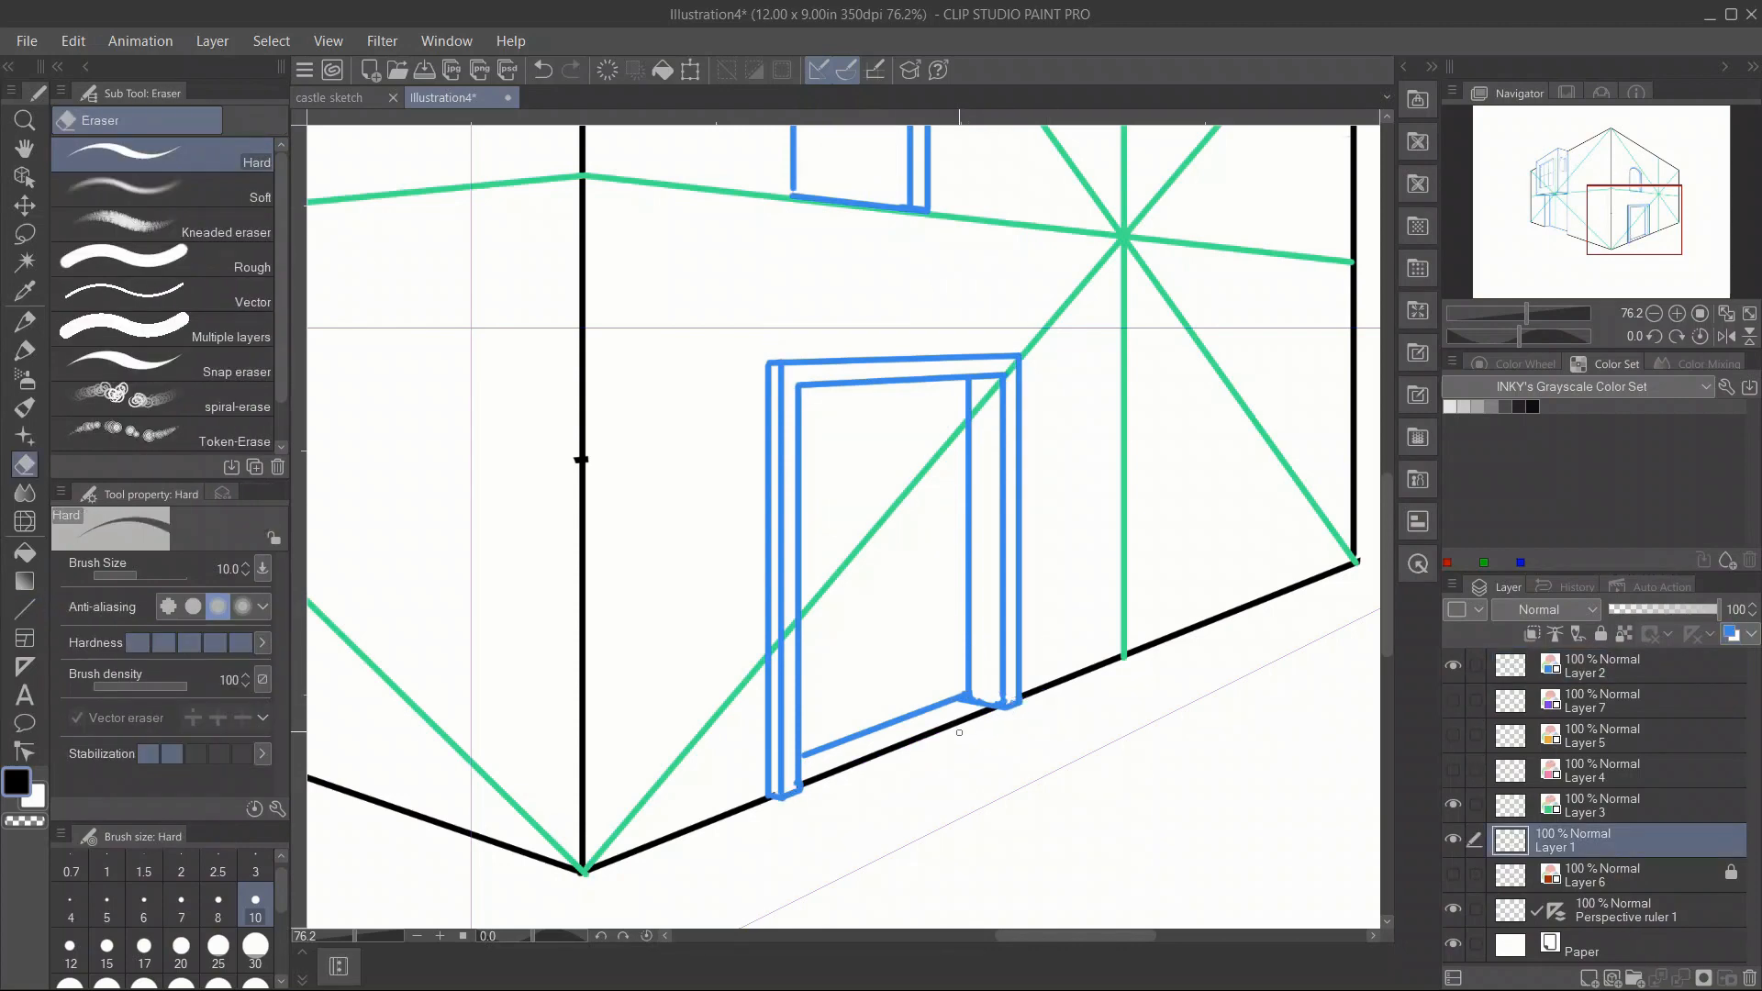
pyautogui.moveTo(992, 711); pyautogui.dragTo(843, 768)
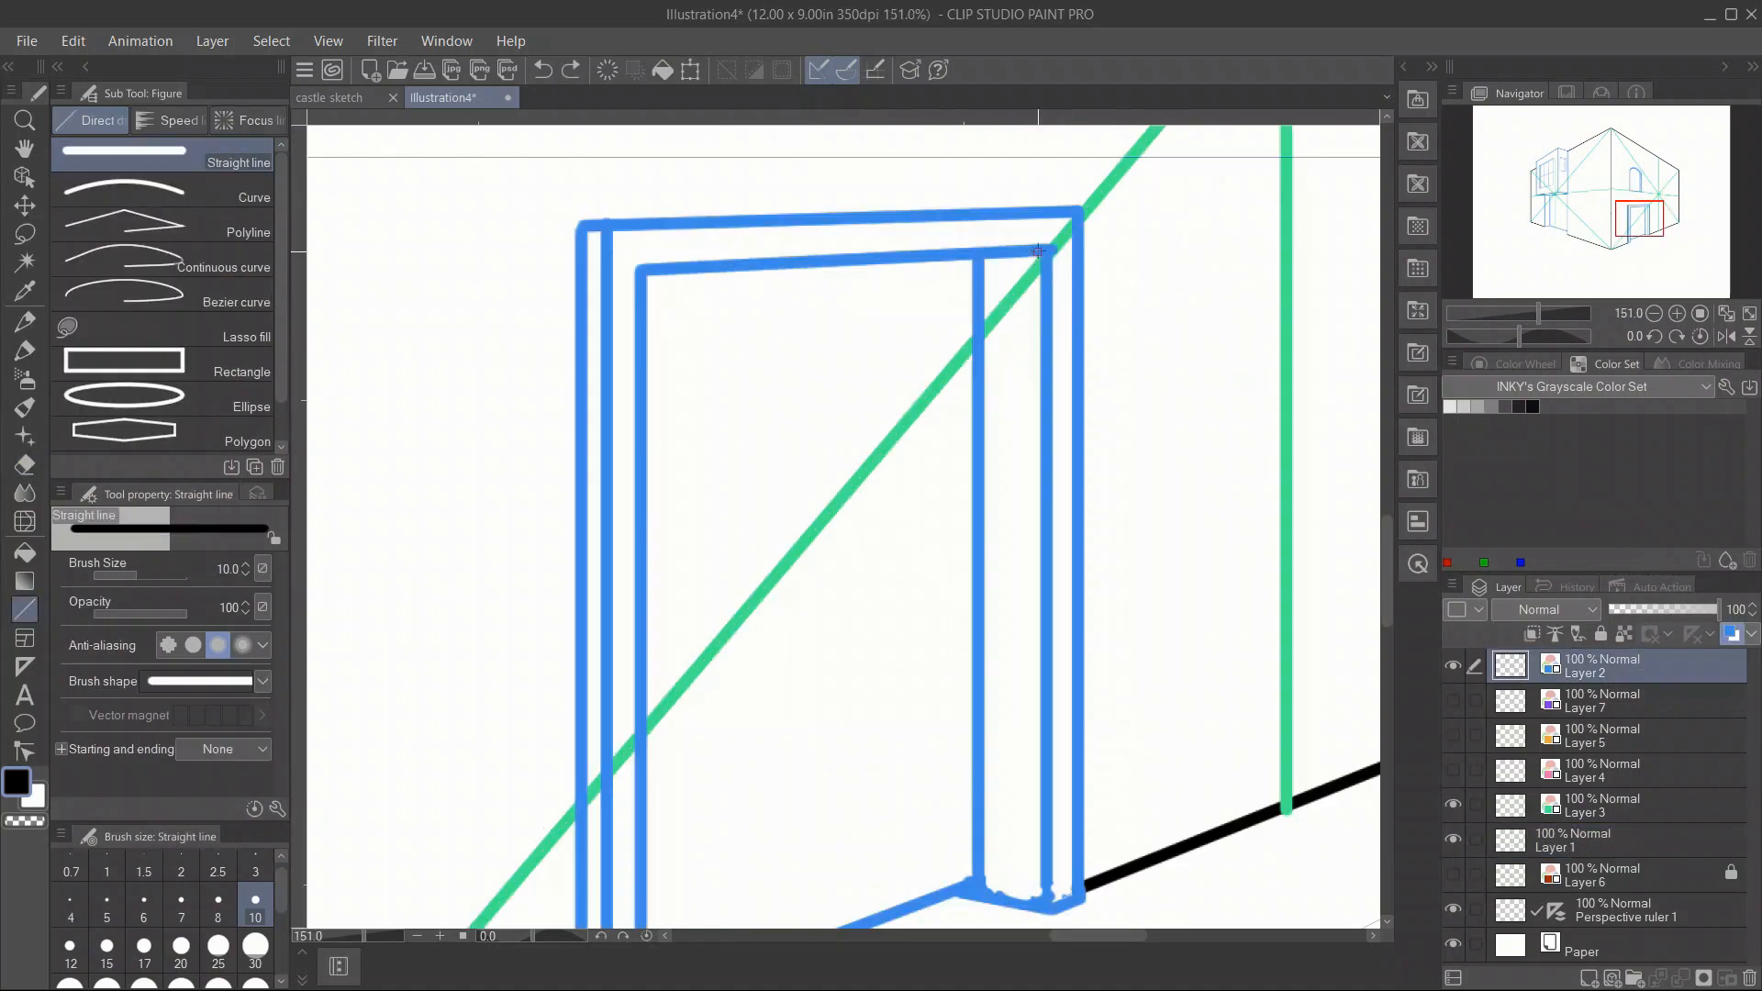
# On Layer 2, draw four short brick joint lines across the upper part of the doorway's right frame.
pyautogui.moveTo(1079, 248); pyautogui.dragTo(1082, 247)
pyautogui.moveTo(1046, 318); pyautogui.dragTo(1083, 316)
pyautogui.moveTo(1049, 388); pyautogui.dragTo(1084, 383)
pyautogui.moveTo(1047, 463); pyautogui.dragTo(1078, 461)
# Extend the three lower brick joints across the doorway's inner right depth face.
pyautogui.moveTo(1048, 318); pyautogui.dragTo(982, 314)
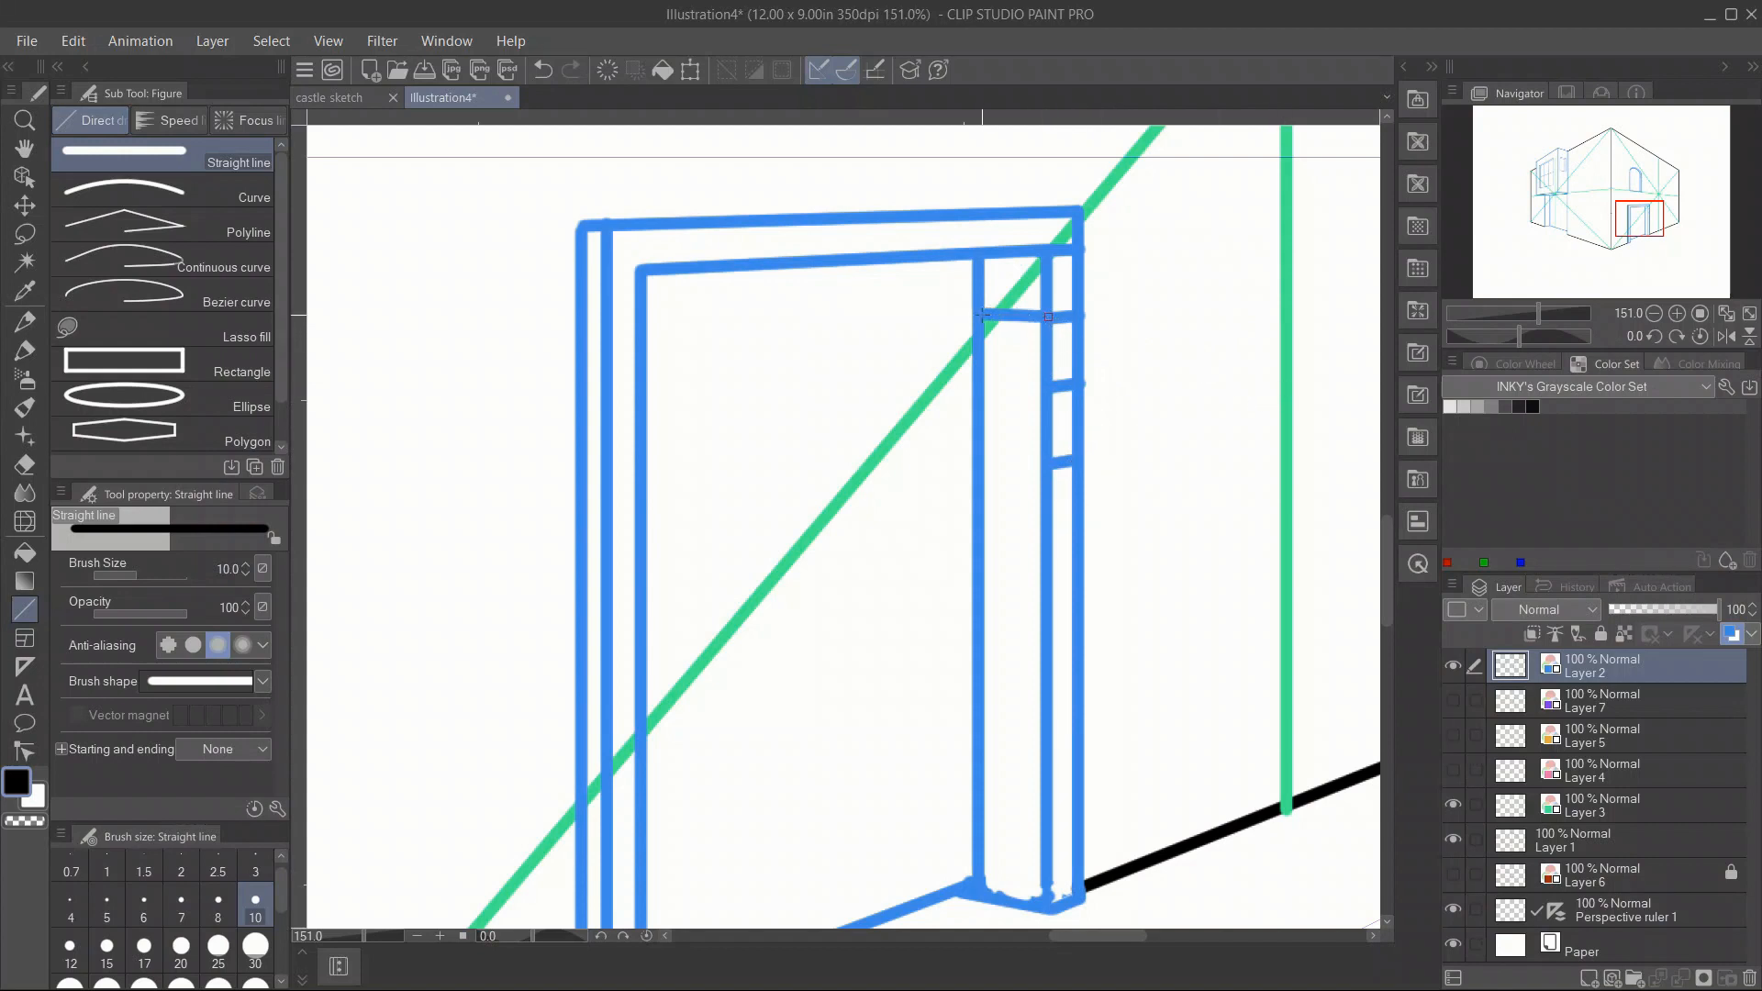
pyautogui.moveTo(1047, 389); pyautogui.dragTo(975, 375)
pyautogui.moveTo(1049, 459); pyautogui.dragTo(980, 454)
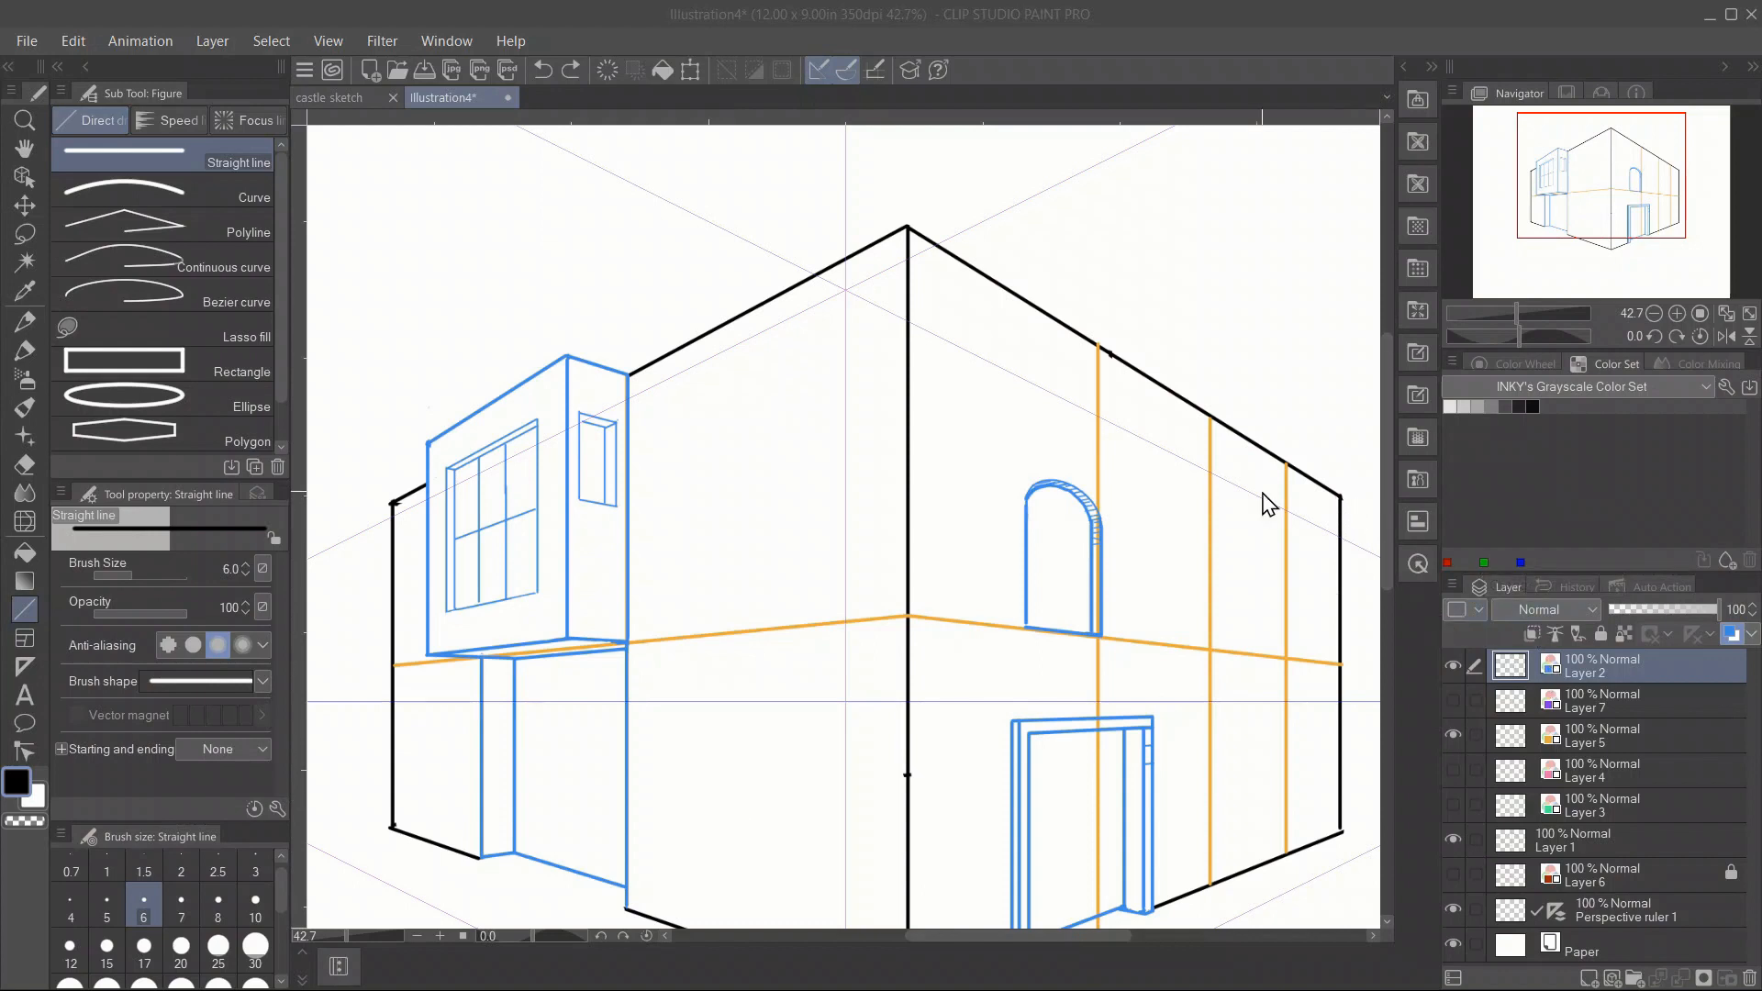
# On Layer 2, extend the building's and projecting box's vertical corners above the roofline with a size 10 straight line.
pyautogui.click(255, 906)
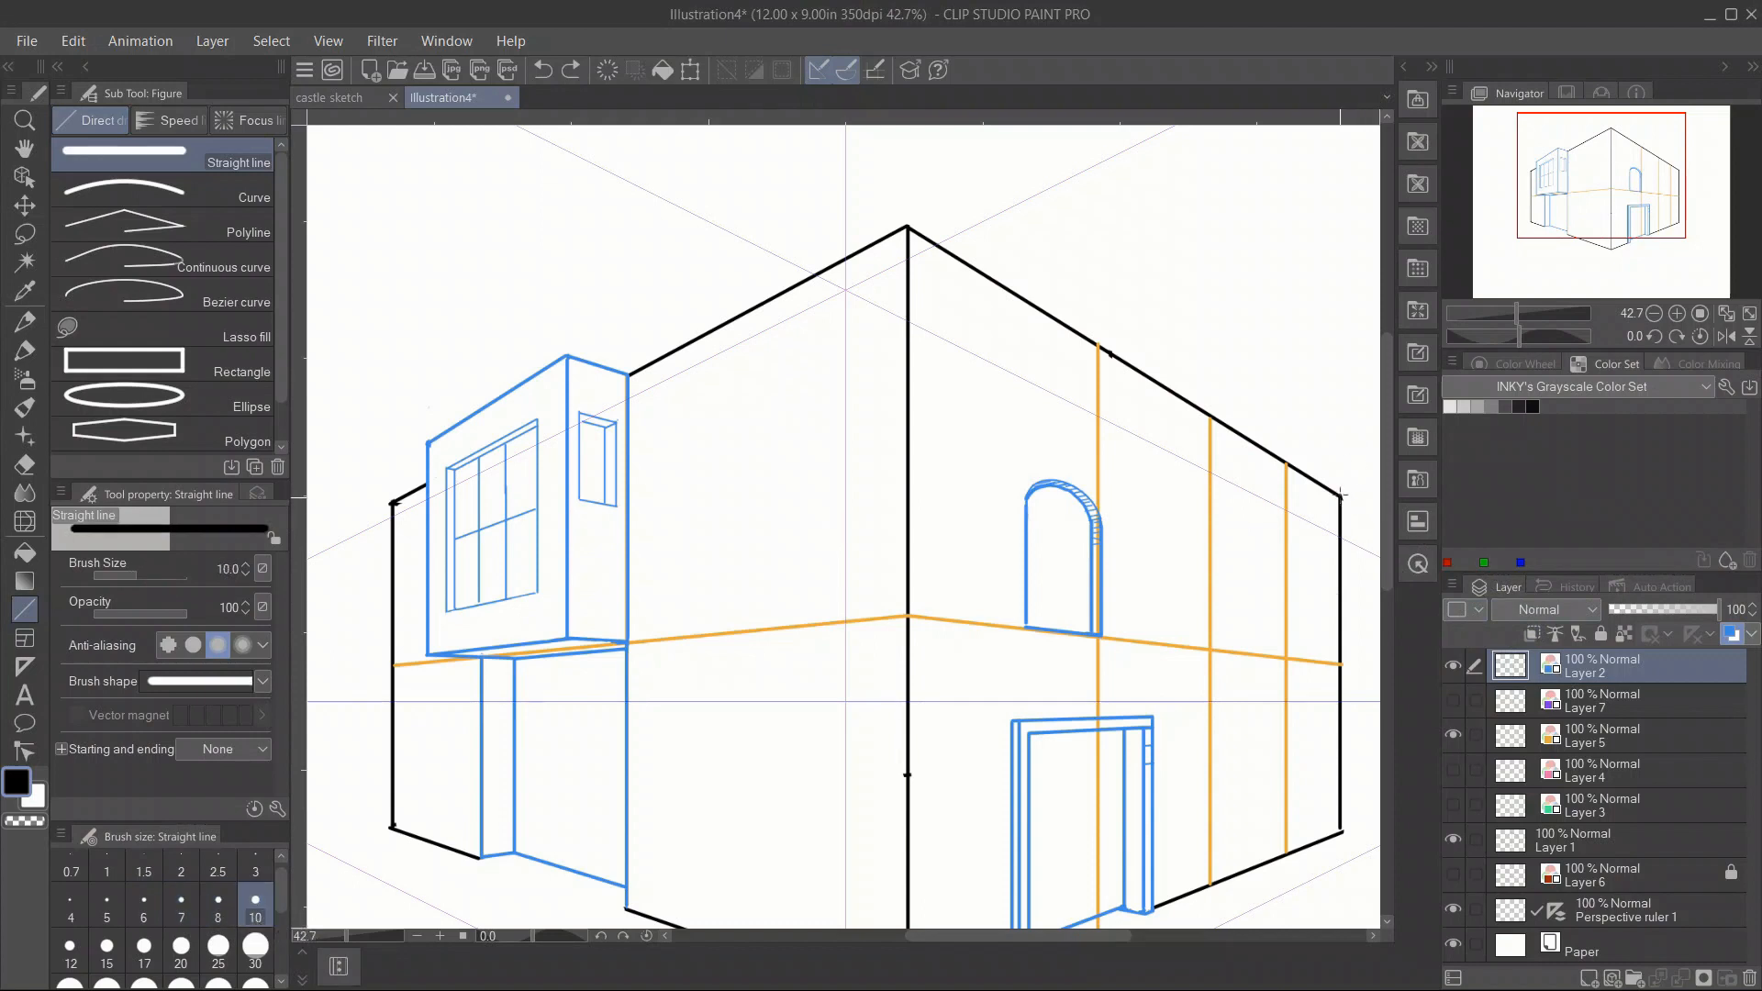
pyautogui.moveTo(1340, 495); pyautogui.dragTo(1342, 414)
pyautogui.moveTo(1592, 208); pyautogui.dragTo(1592, 179)
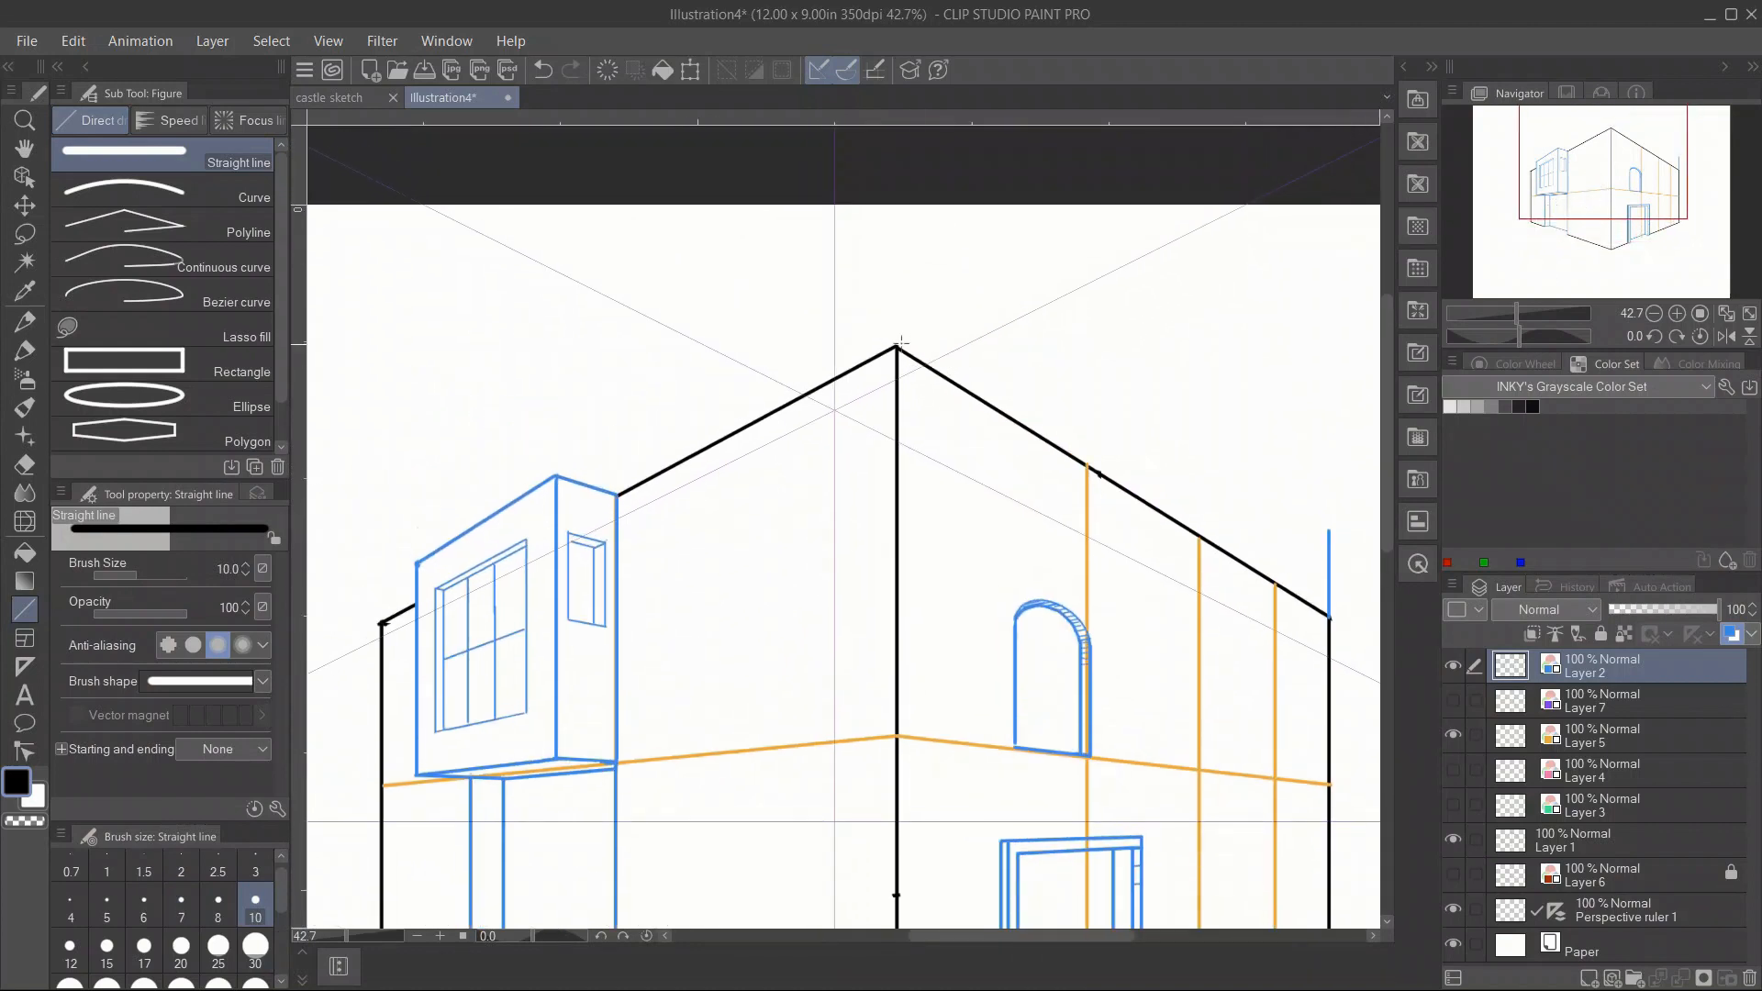
pyautogui.moveTo(898, 346); pyautogui.dragTo(899, 234)
pyautogui.moveTo(383, 624); pyautogui.dragTo(382, 497)
pyautogui.moveTo(417, 563); pyautogui.dragTo(418, 401)
pyautogui.moveTo(556, 476); pyautogui.dragTo(557, 294)
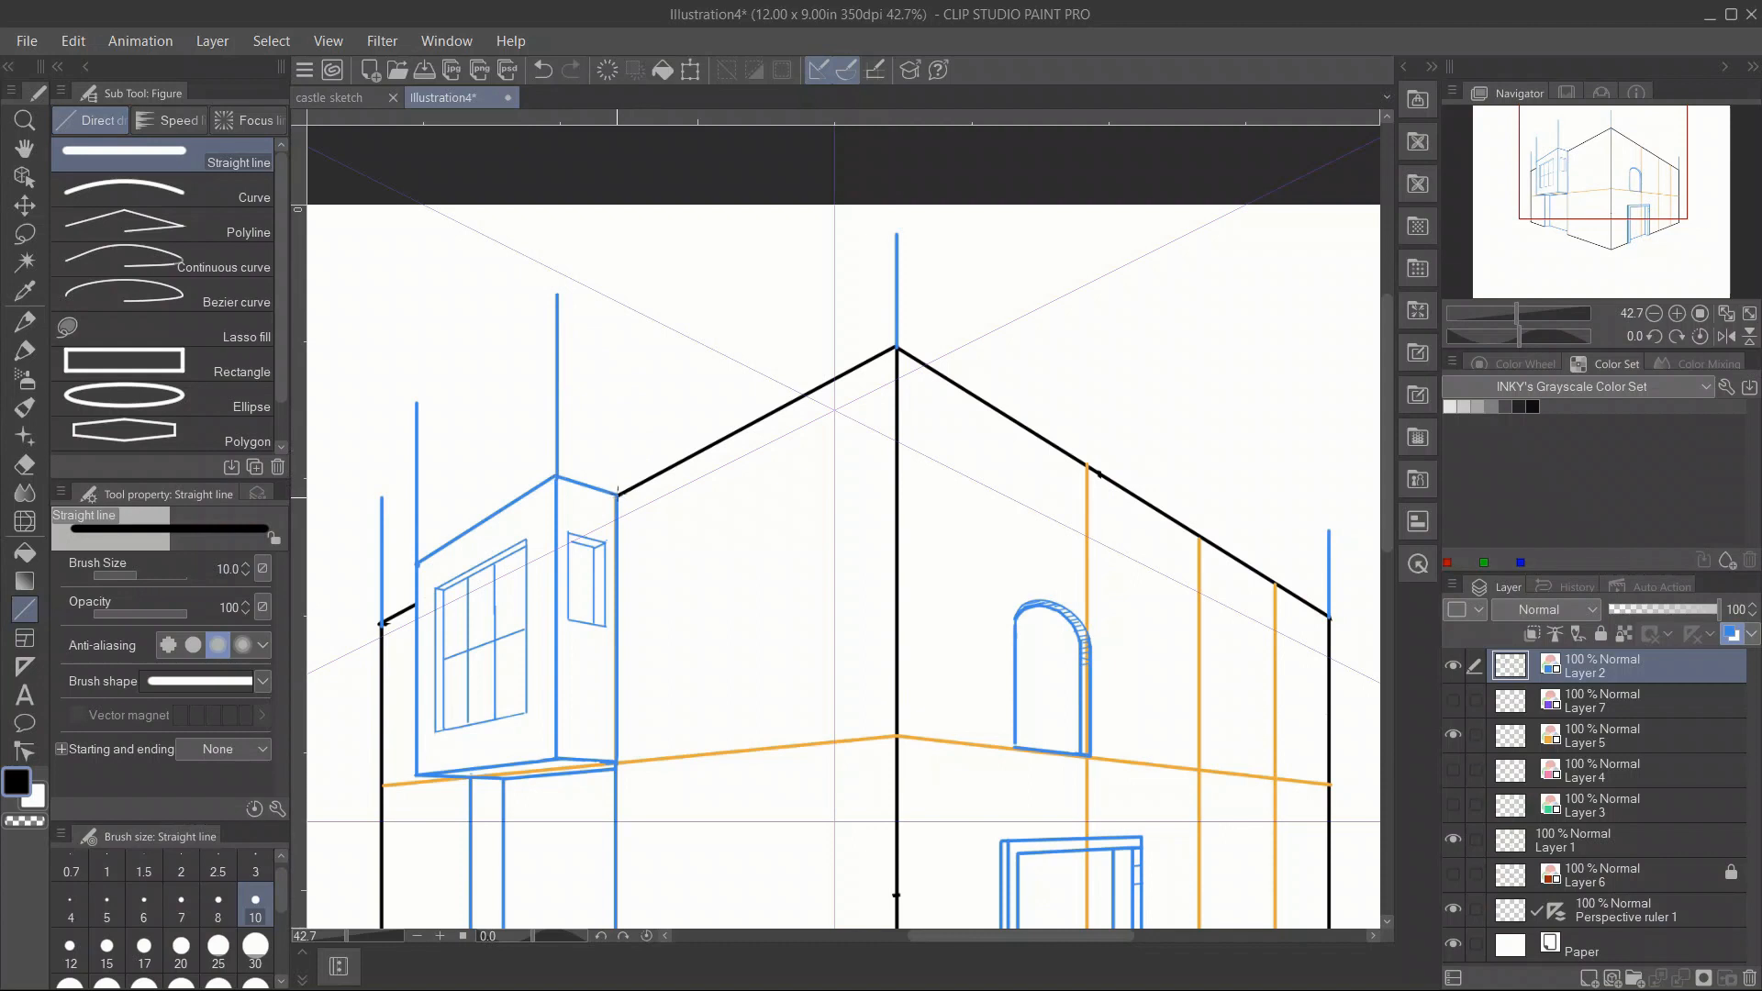
pyautogui.moveTo(617, 493); pyautogui.dragTo(616, 284)
# Show Layer 7 and draw parapet top guides on it from the front corner along the right wall, left wall and projecting box.
pyautogui.click(1457, 702)
pyautogui.click(1649, 703)
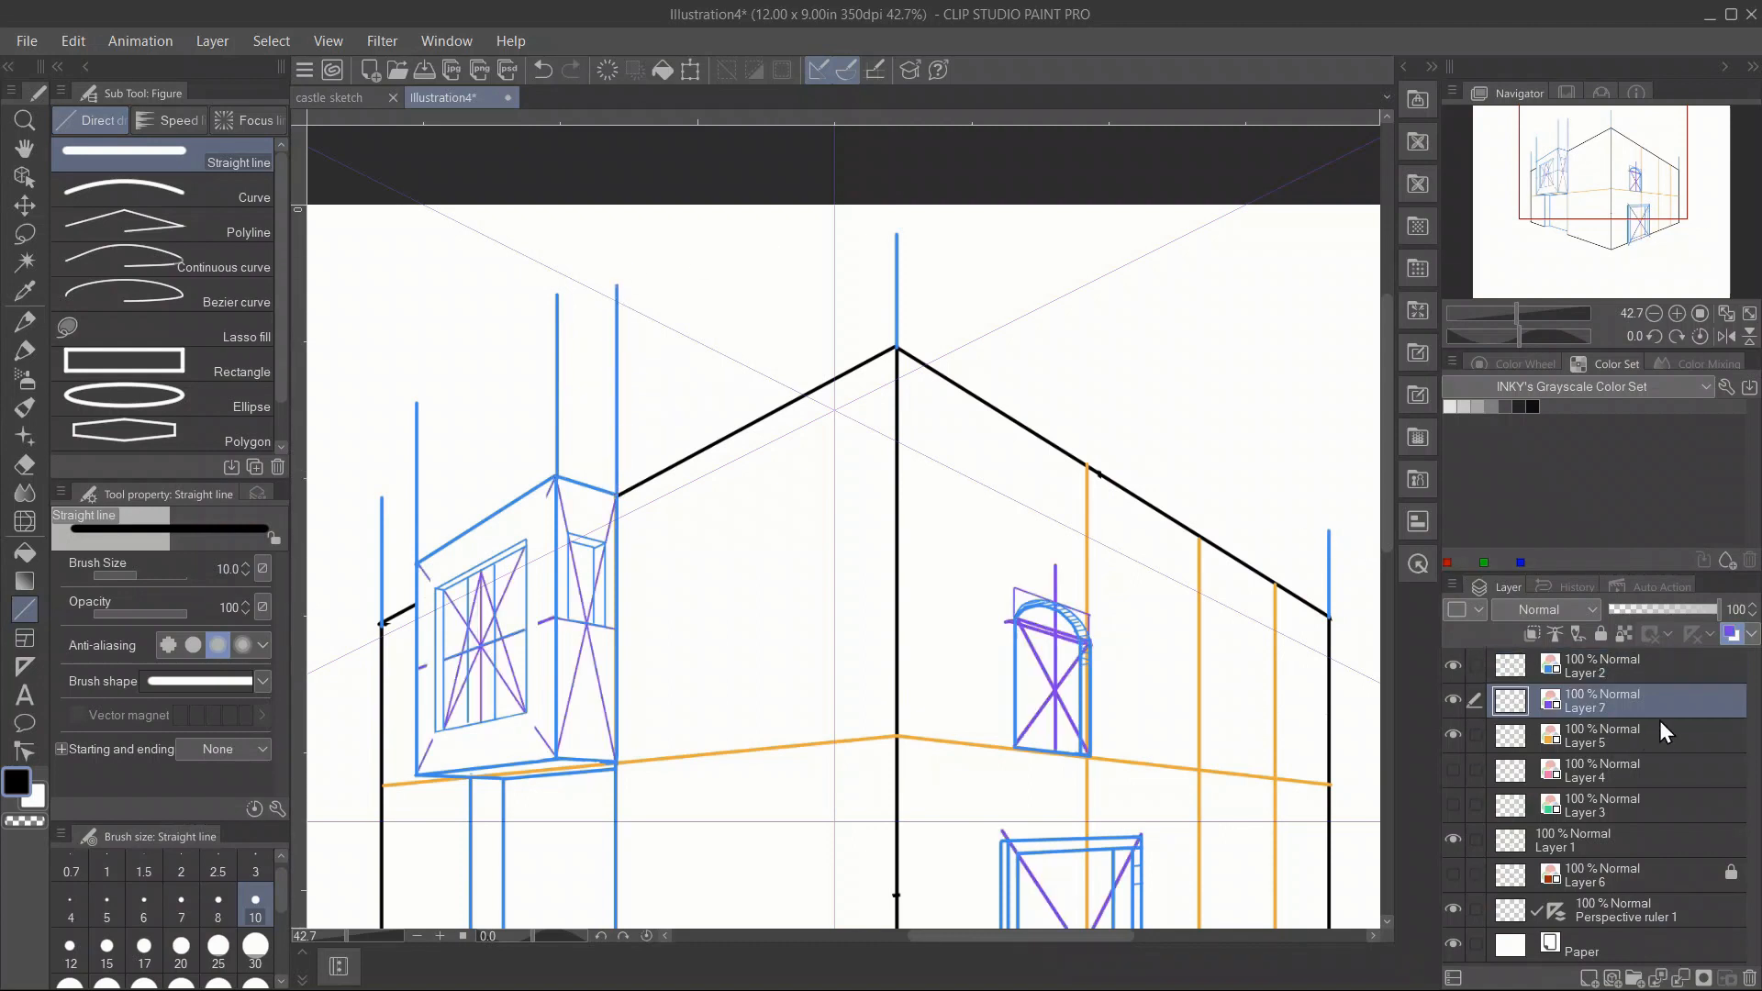
pyautogui.moveTo(1515, 312); pyautogui.dragTo(1520, 313)
pyautogui.moveTo(1606, 160); pyautogui.dragTo(1625, 154)
pyautogui.moveTo(728, 177); pyautogui.dragTo(1309, 585)
pyautogui.moveTo(1585, 171); pyautogui.dragTo(1532, 161)
pyautogui.moveTo(1153, 273)
pyautogui.mouseDown()
pyautogui.moveTo(804, 504)
pyautogui.moveTo(797, 529)
pyautogui.moveTo(721, 485)
pyautogui.moveTo(531, 622)
pyautogui.mouseUp()
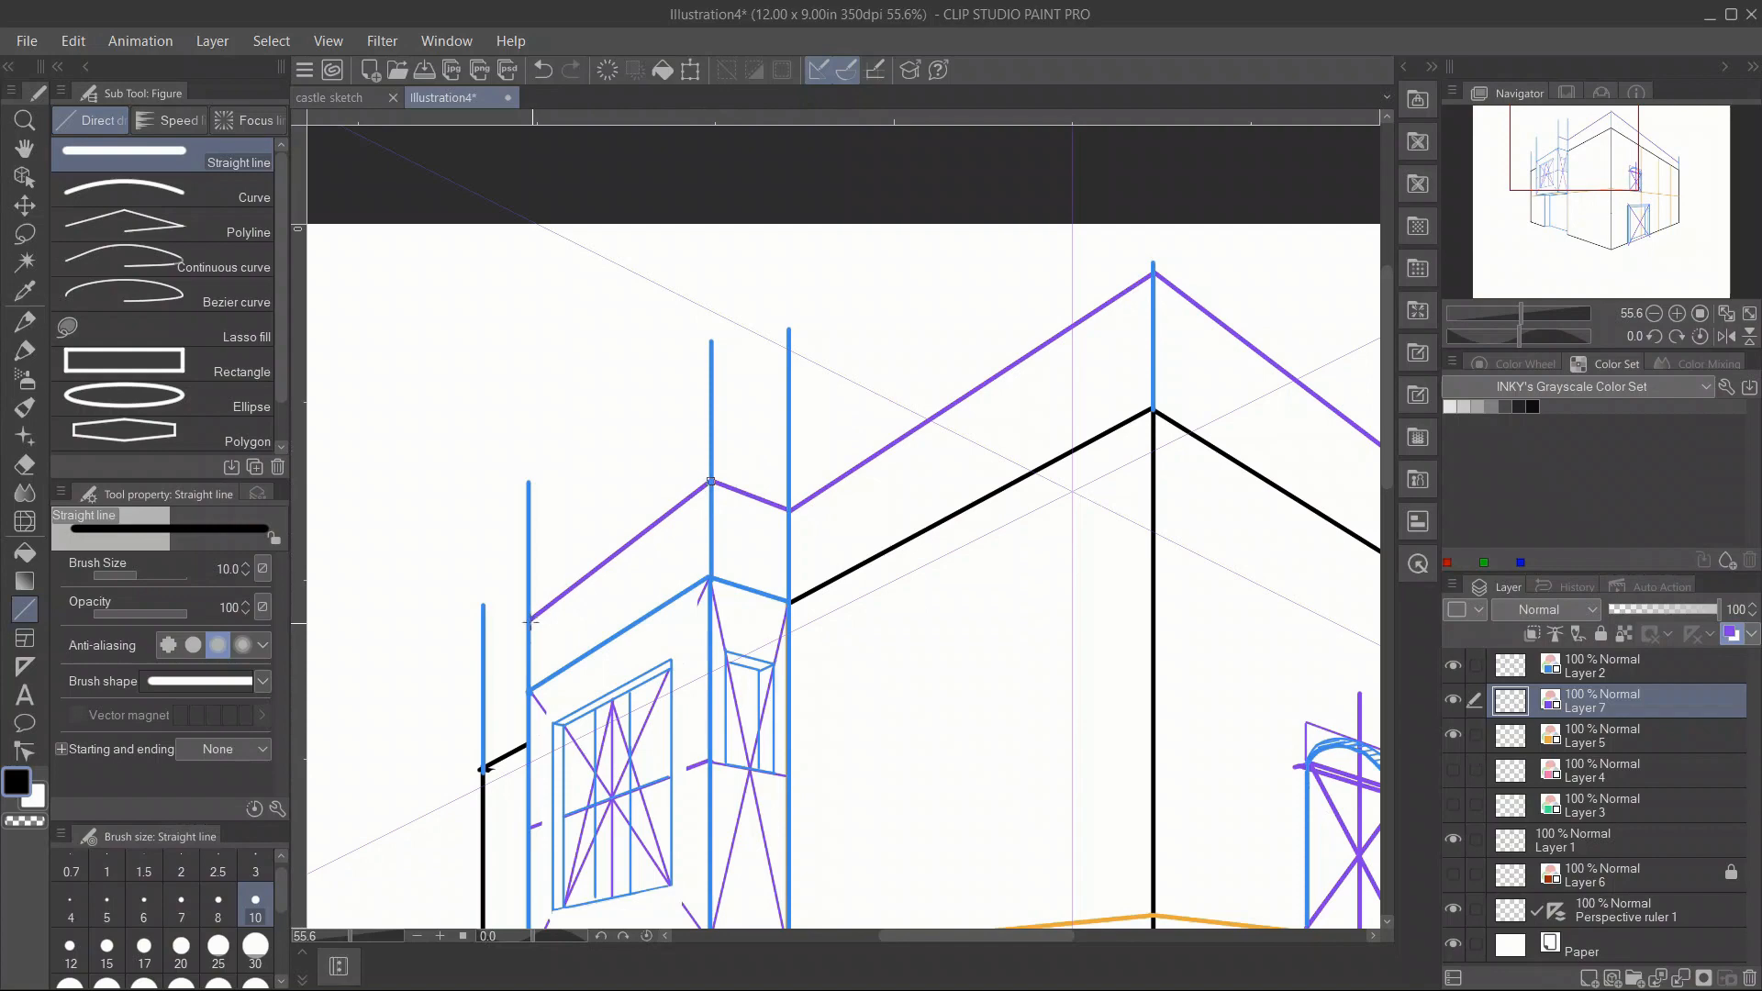
# On Layer 5, draw guides for the hidden back edges of the box's top and a vertical rising from their intersection.
pyautogui.moveTo(1516, 313); pyautogui.dragTo(1515, 313)
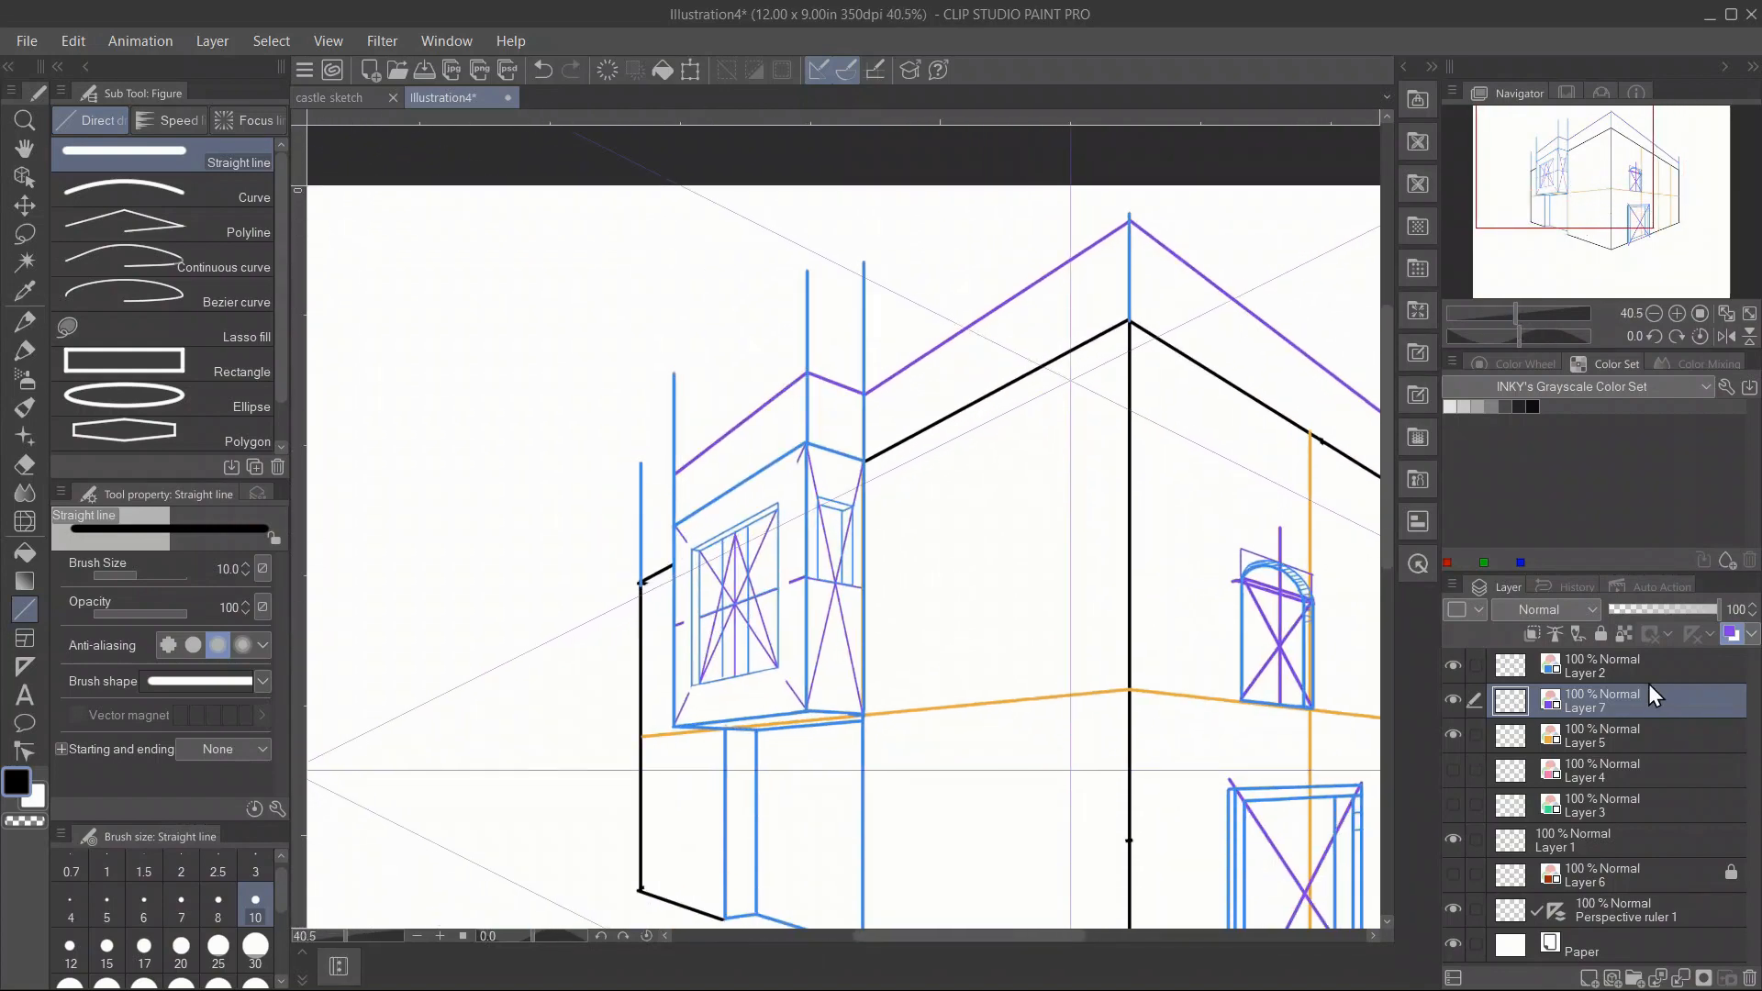
pyautogui.click(1615, 739)
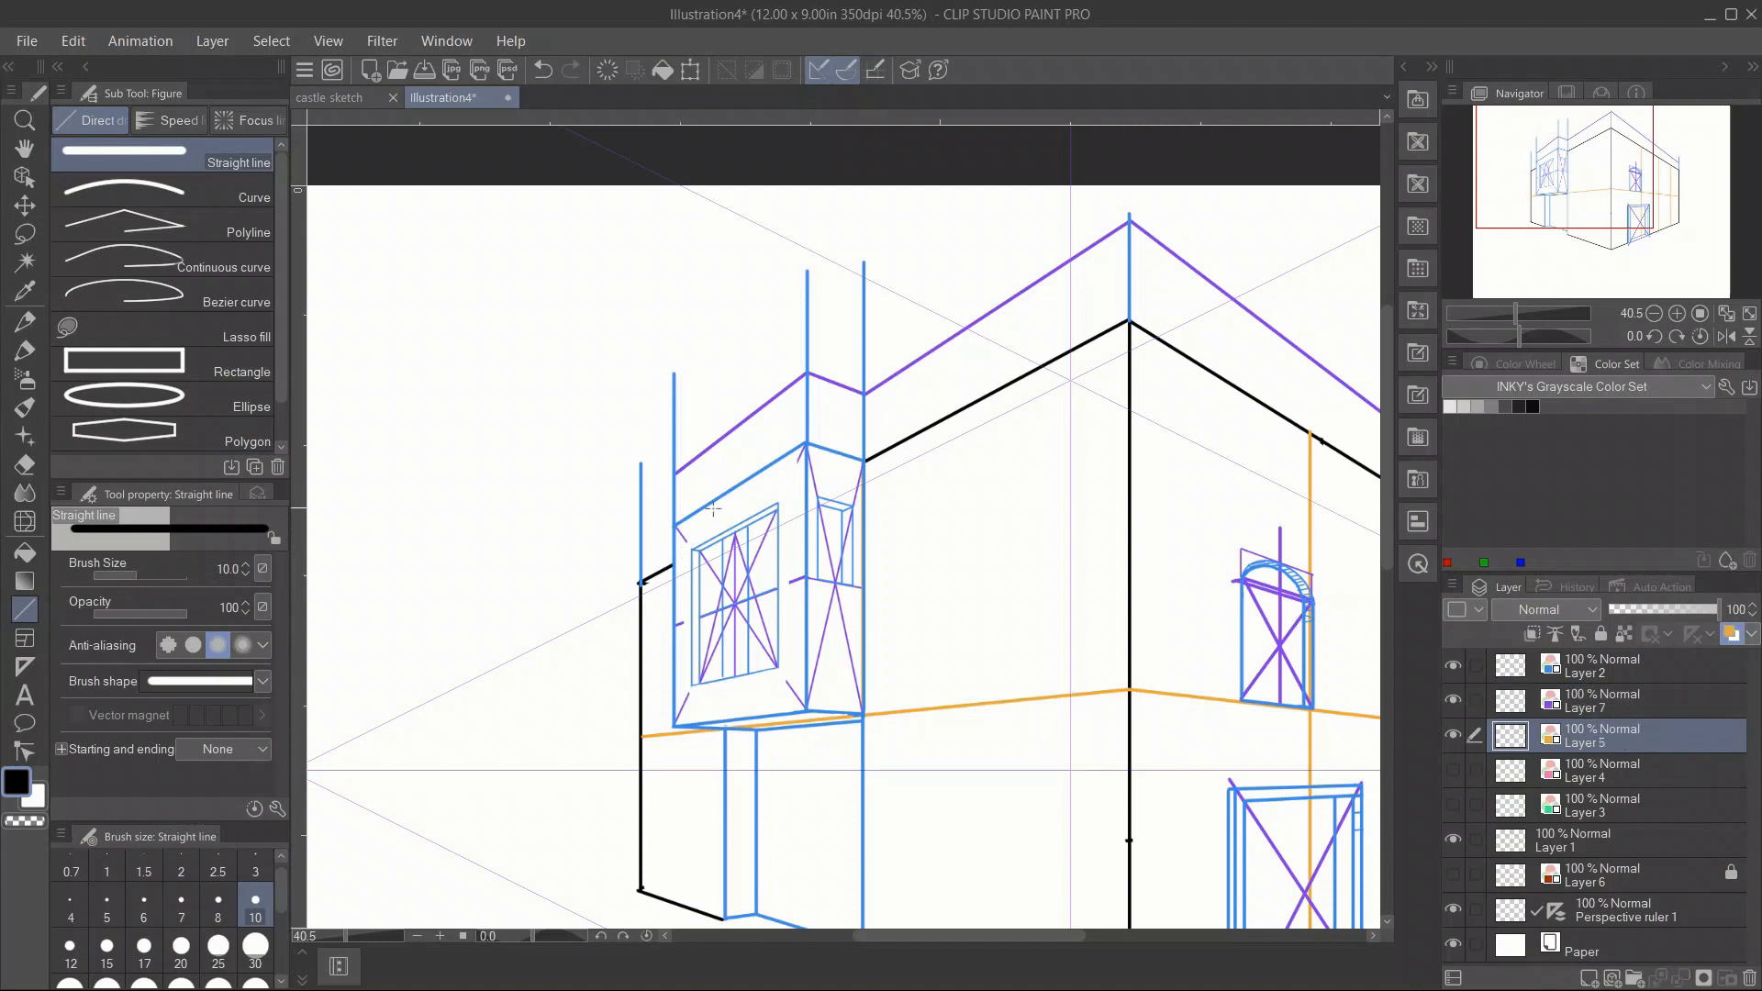
pyautogui.moveTo(676, 525); pyautogui.dragTo(721, 532)
pyautogui.moveTo(861, 461); pyautogui.dragTo(721, 534)
pyautogui.click(1624, 707)
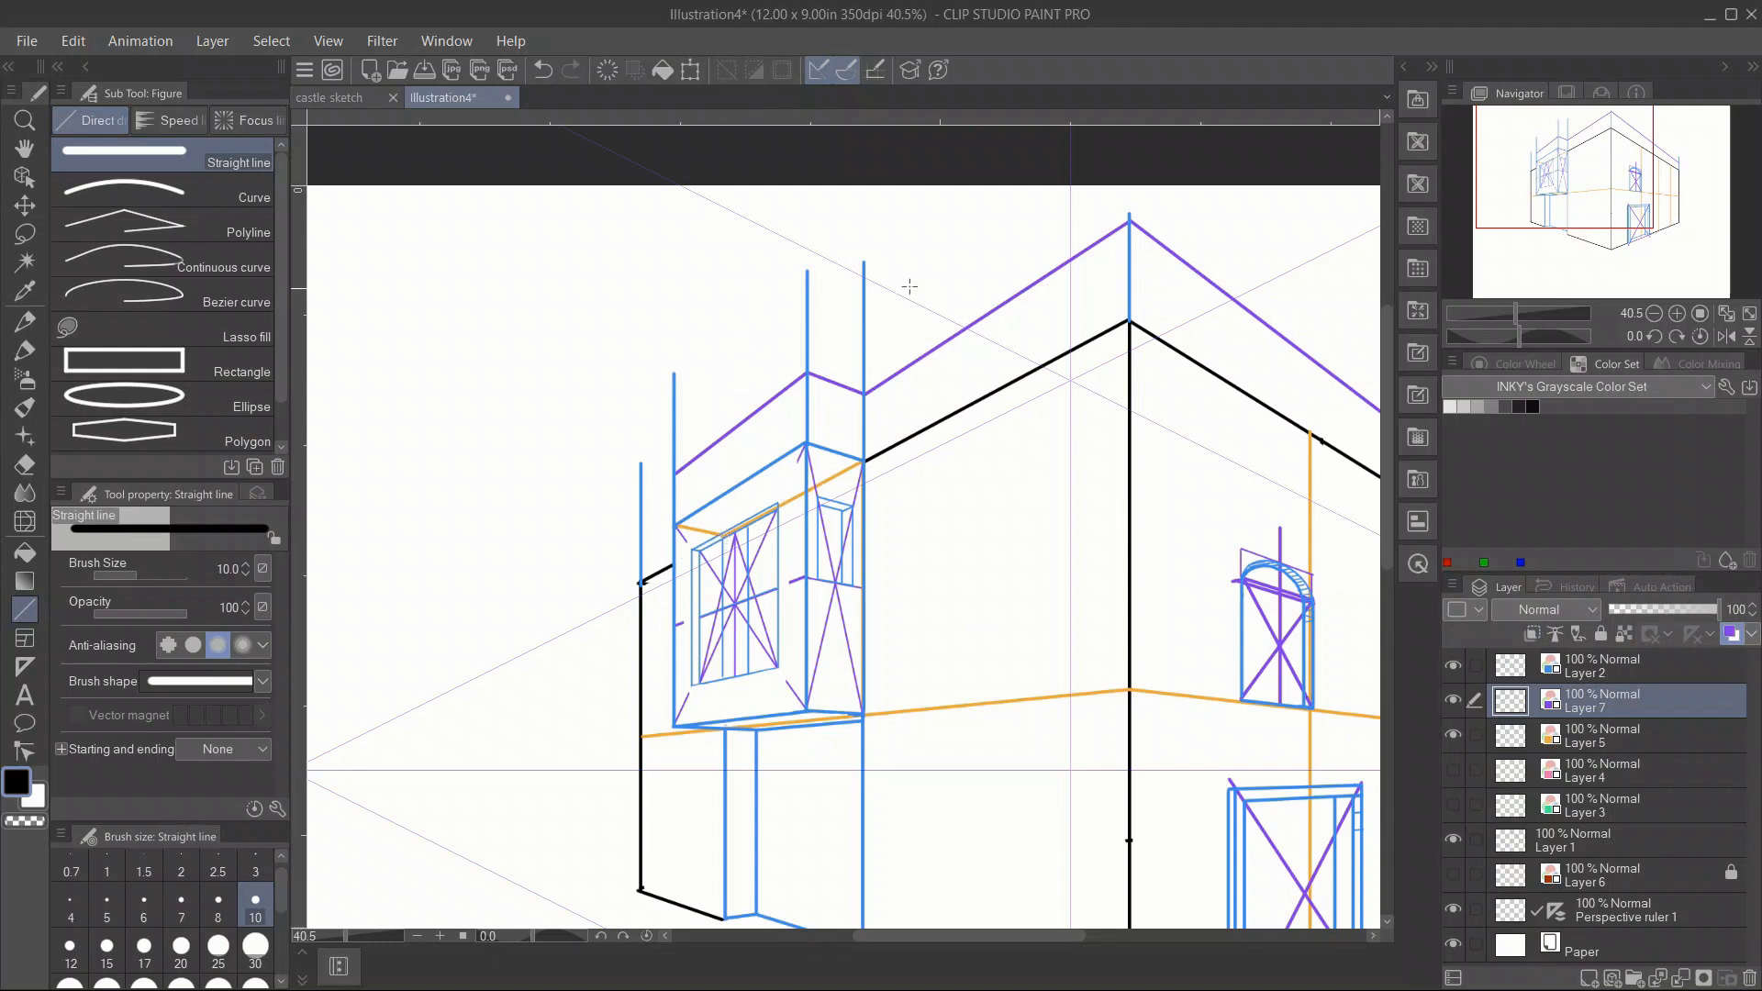
pyautogui.hotkey('ctrl', 'z')
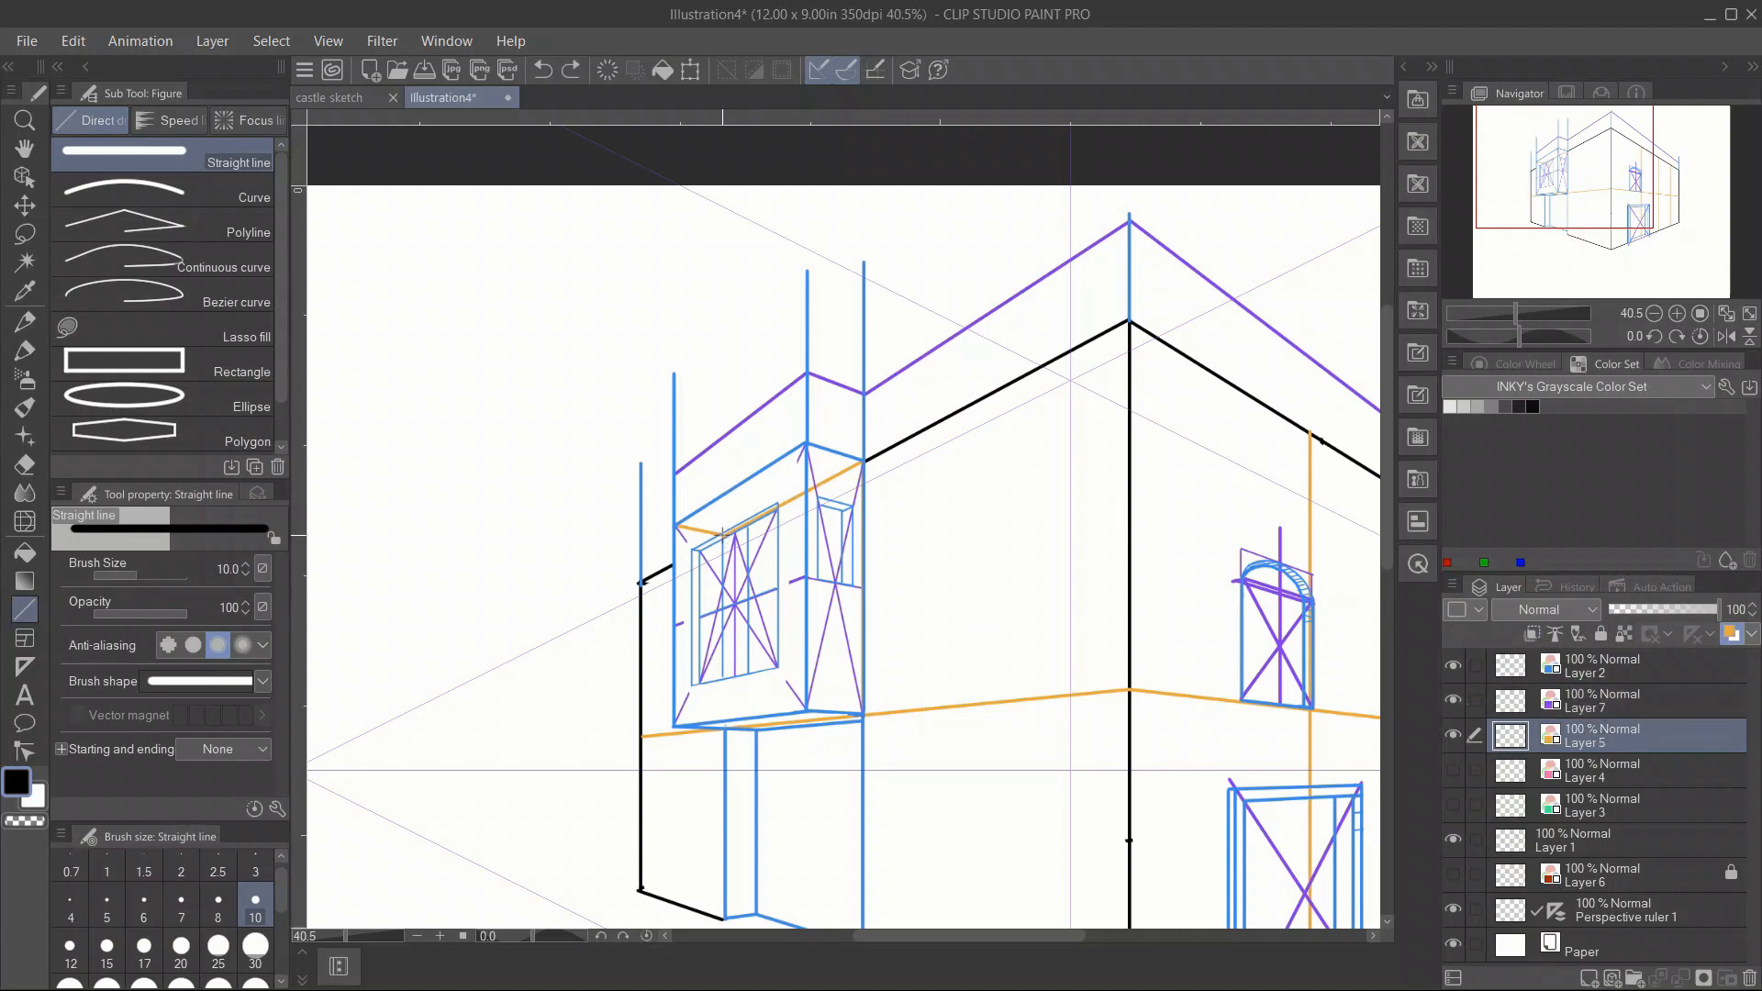
pyautogui.moveTo(722, 534); pyautogui.dragTo(740, 329)
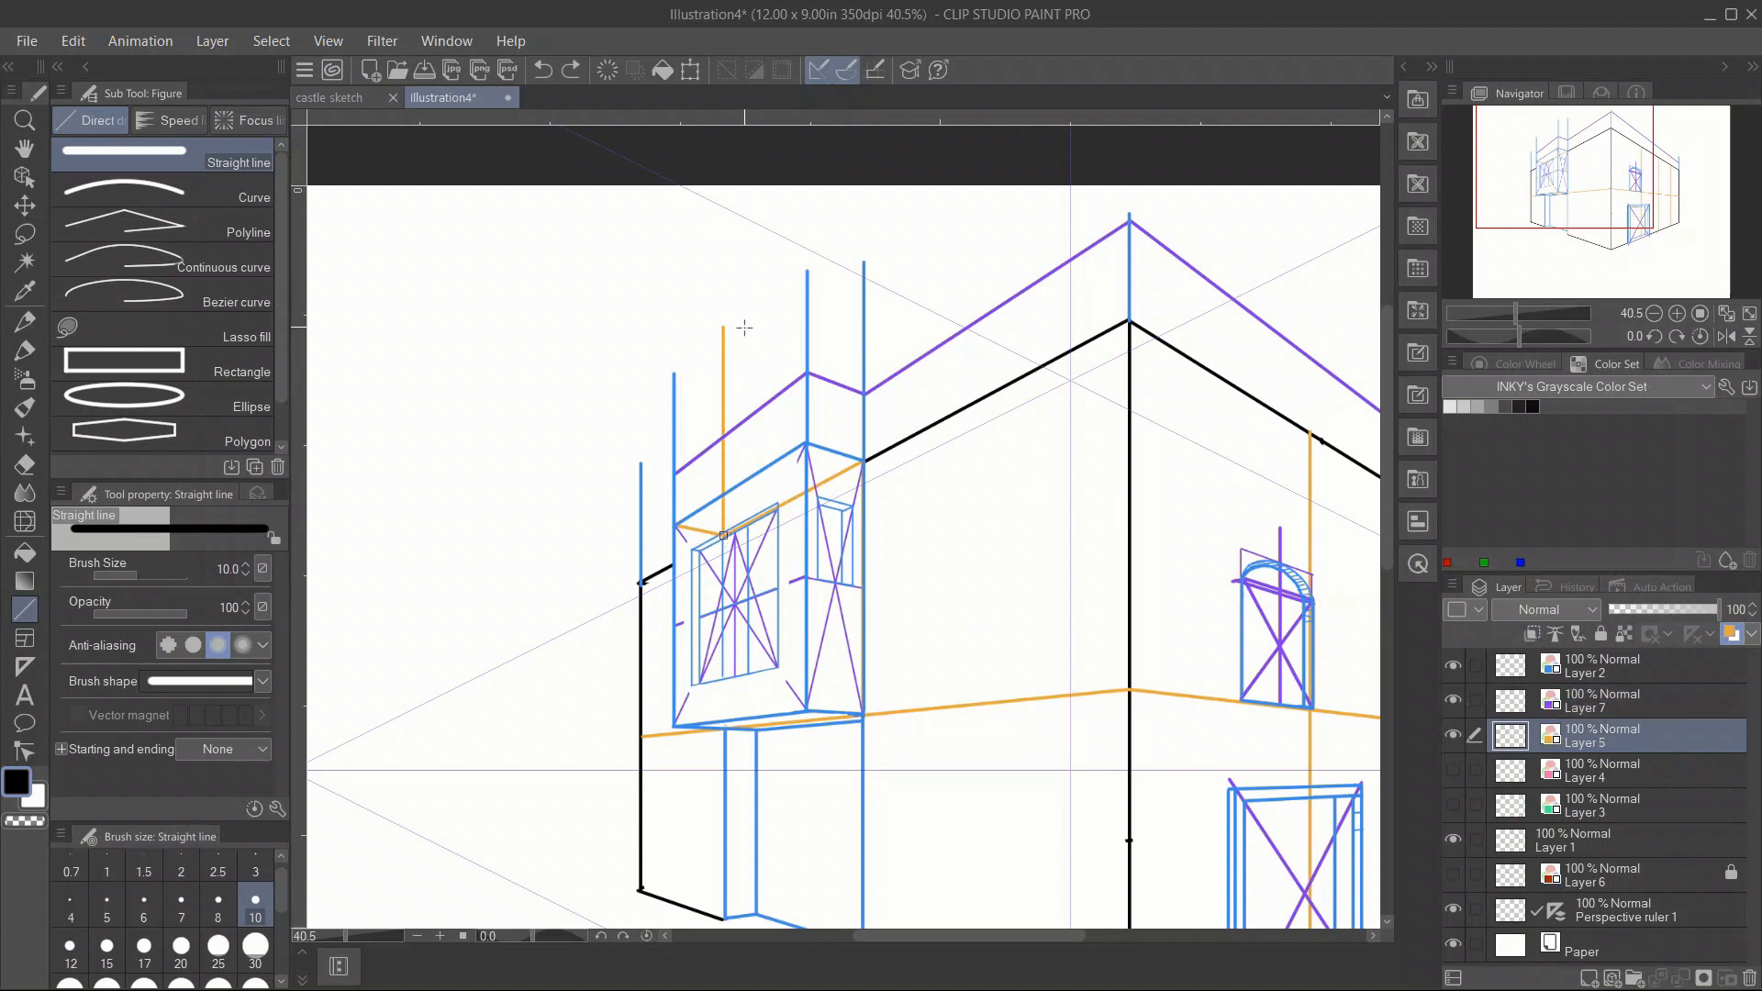
# On Layer 7, continue the parapet top guide around the box's hidden back corner to the wall's far-left corner.
pyautogui.click(1617, 708)
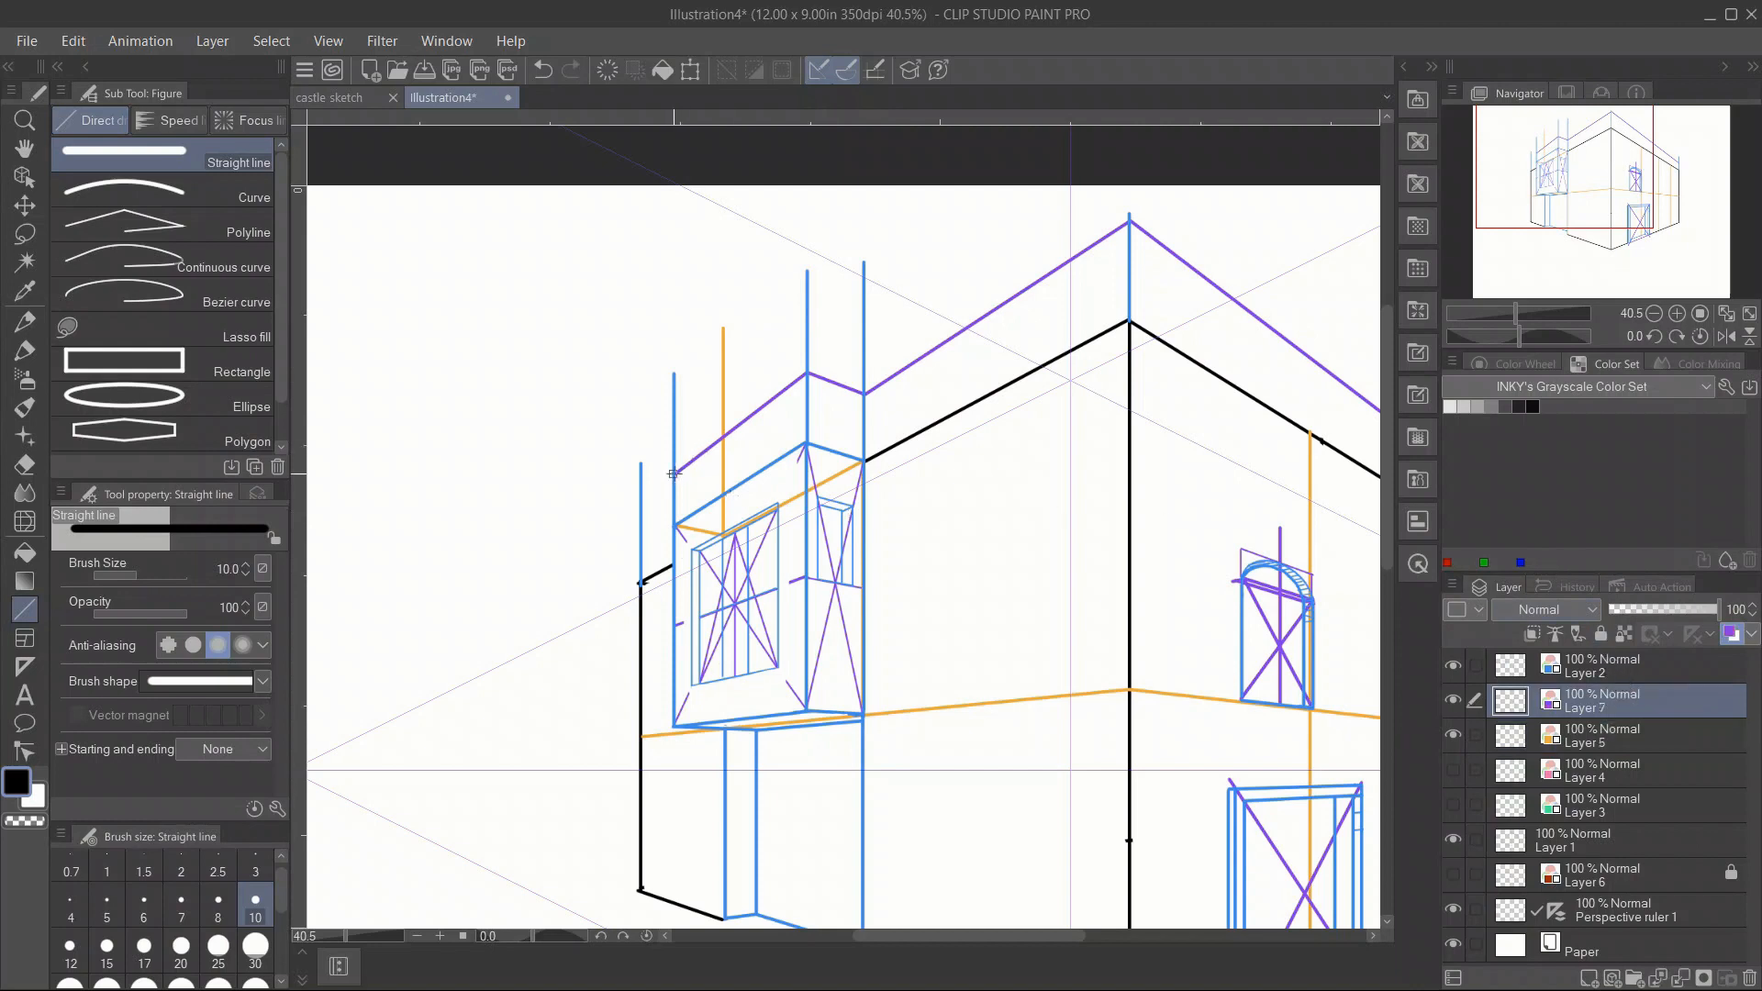
pyautogui.moveTo(673, 474); pyautogui.dragTo(723, 486)
pyautogui.moveTo(723, 487); pyautogui.dragTo(641, 537)
pyautogui.moveTo(1558, 195); pyautogui.dragTo(1567, 162)
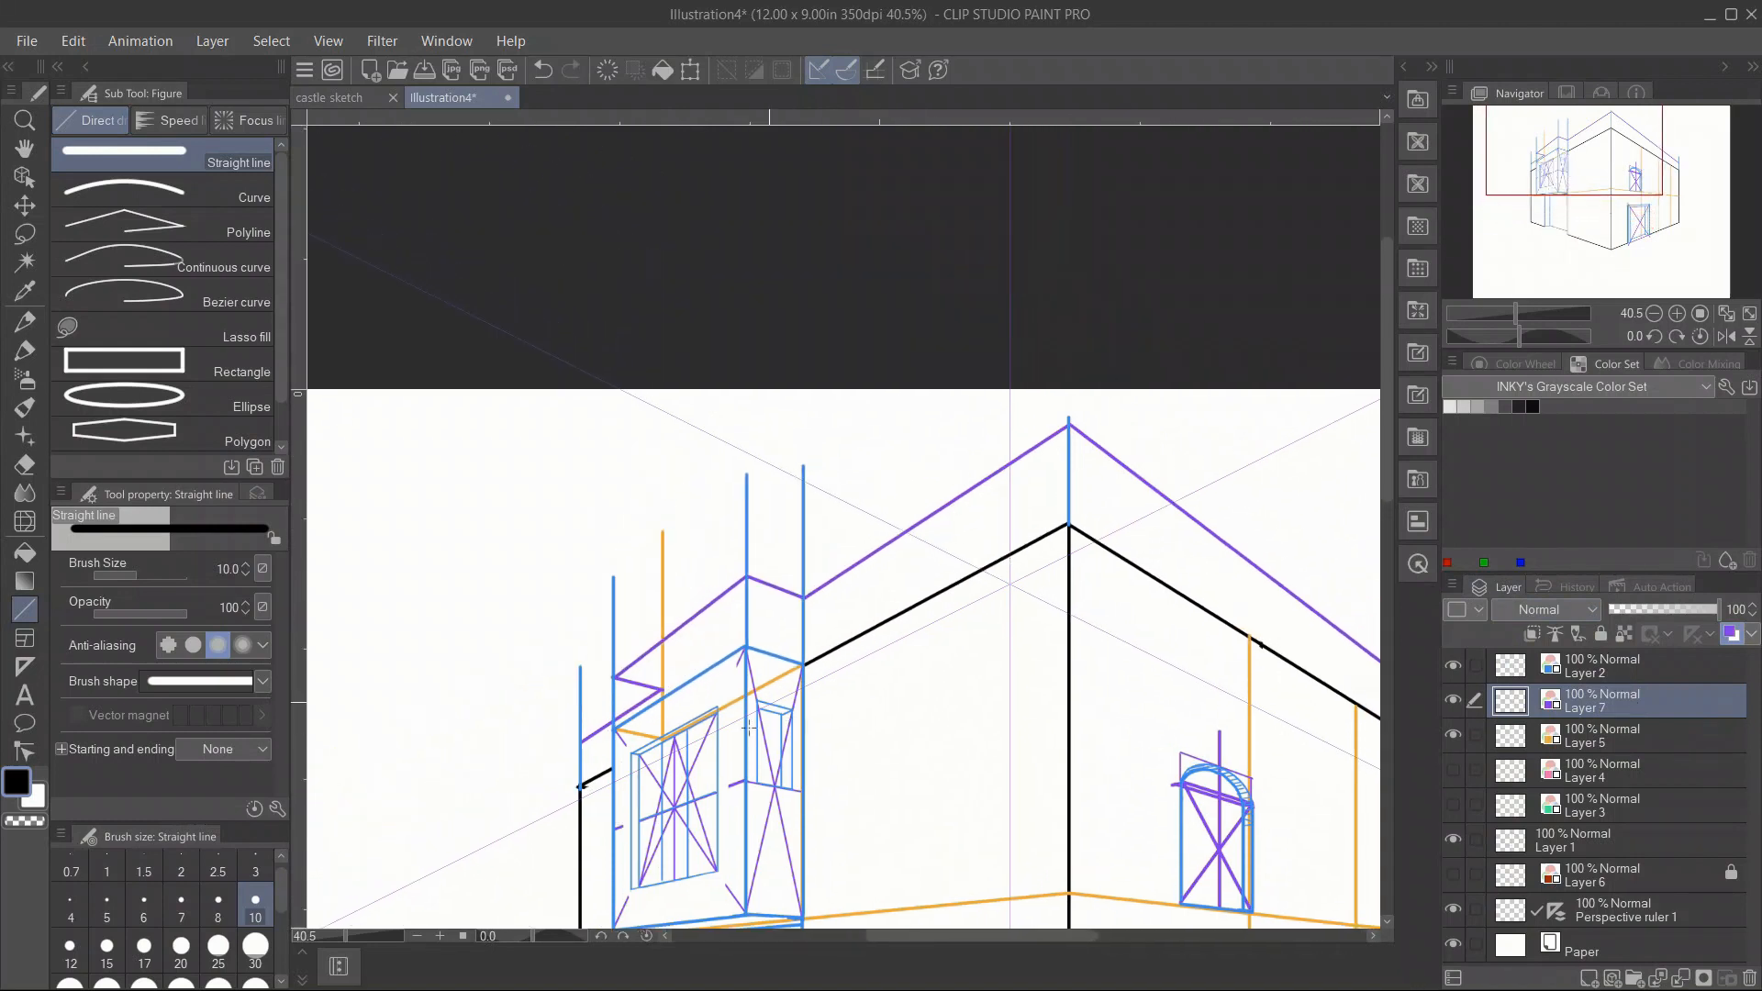
# On Layer 7, draw a second perspective guide partway down the parapet along both walls with brush size 7.
pyautogui.click(1459, 737)
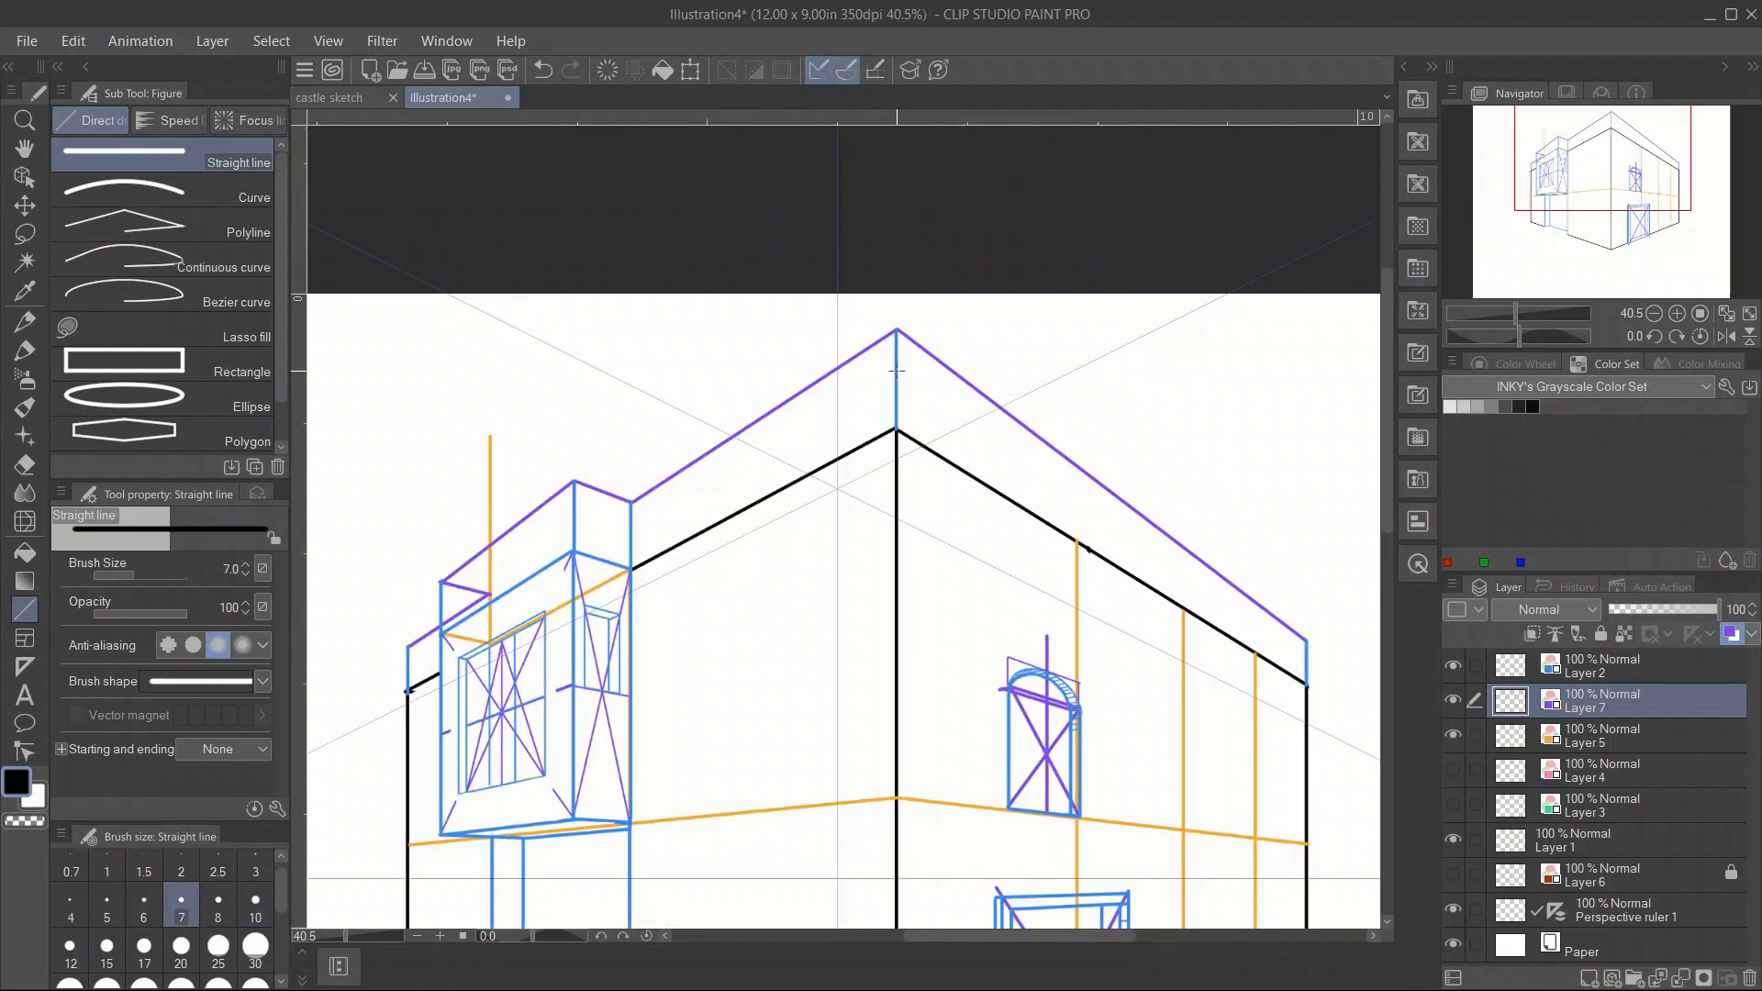
pyautogui.moveTo(896, 372)
pyautogui.mouseDown()
pyautogui.moveTo(1321, 670)
pyautogui.moveTo(1310, 661)
pyautogui.mouseUp()
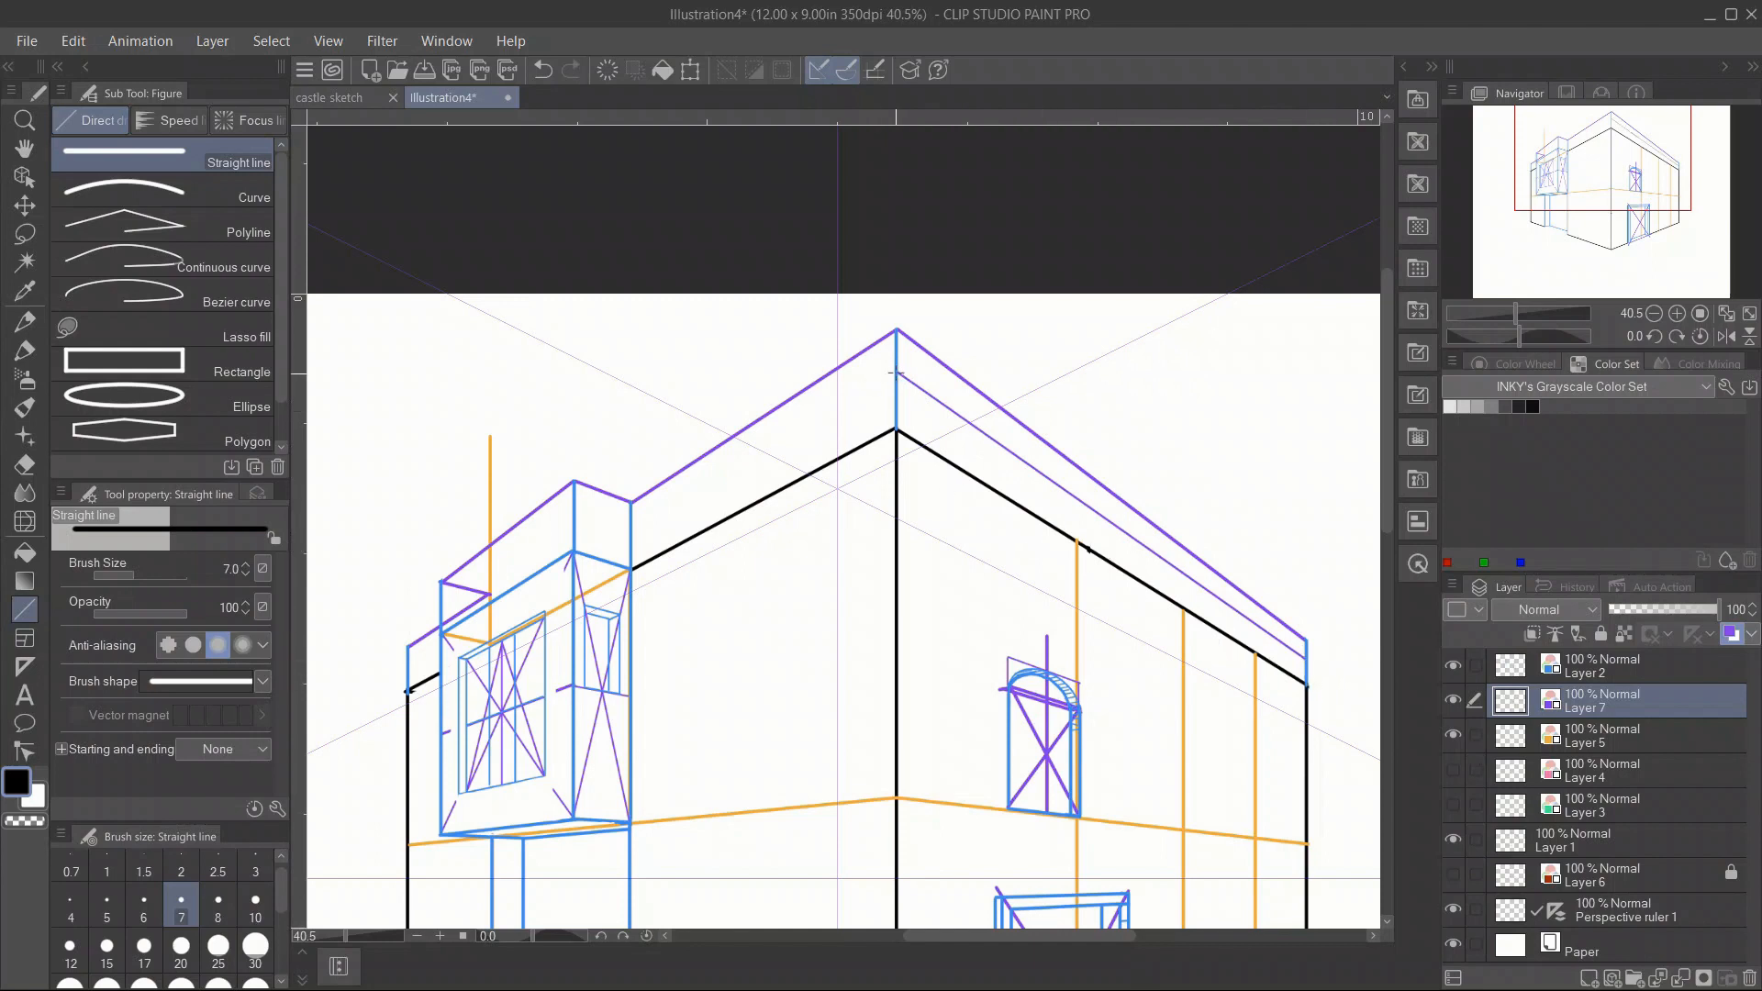
pyautogui.moveTo(897, 372)
pyautogui.mouseDown()
pyautogui.moveTo(638, 536)
pyautogui.moveTo(566, 536)
pyautogui.moveTo(575, 513)
pyautogui.moveTo(473, 587)
pyautogui.moveTo(446, 618)
pyautogui.moveTo(489, 623)
pyautogui.moveTo(413, 679)
pyautogui.mouseUp()
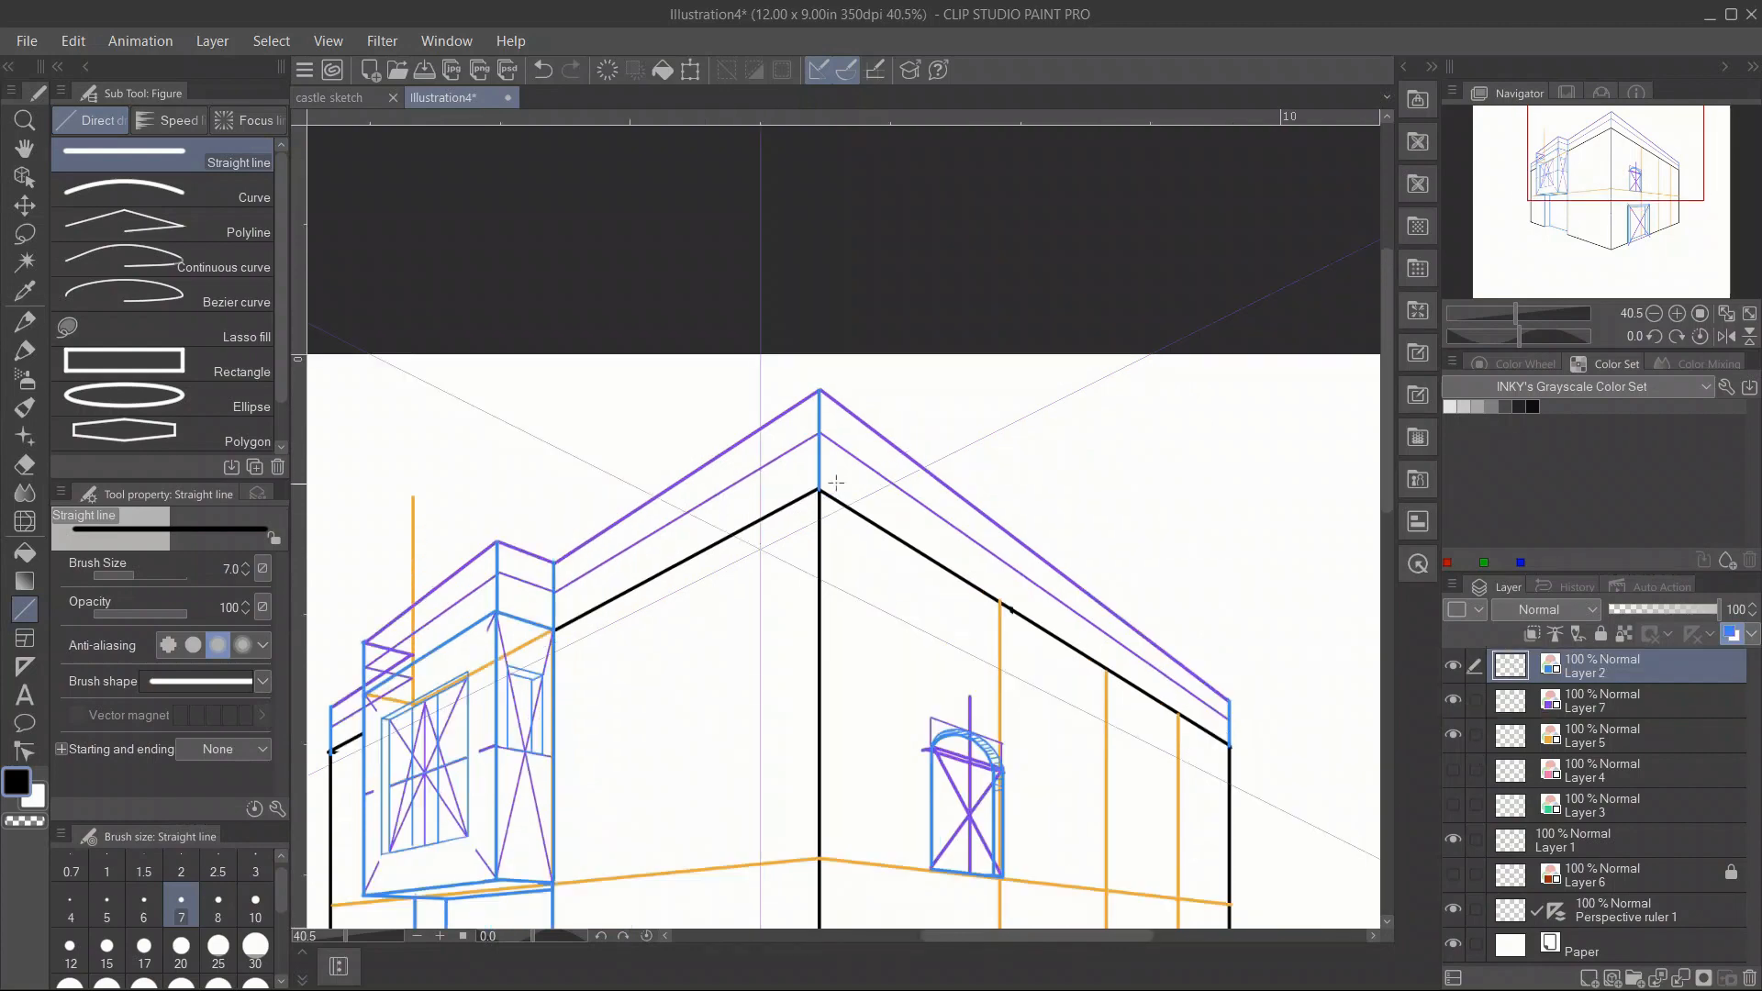
# On Layer 2, draw the first short vertical battlement line on each side of the front corner, between the two parapet guides.
pyautogui.moveTo(784, 416); pyautogui.dragTo(781, 450)
pyautogui.moveTo(1514, 313); pyautogui.dragTo(1524, 313)
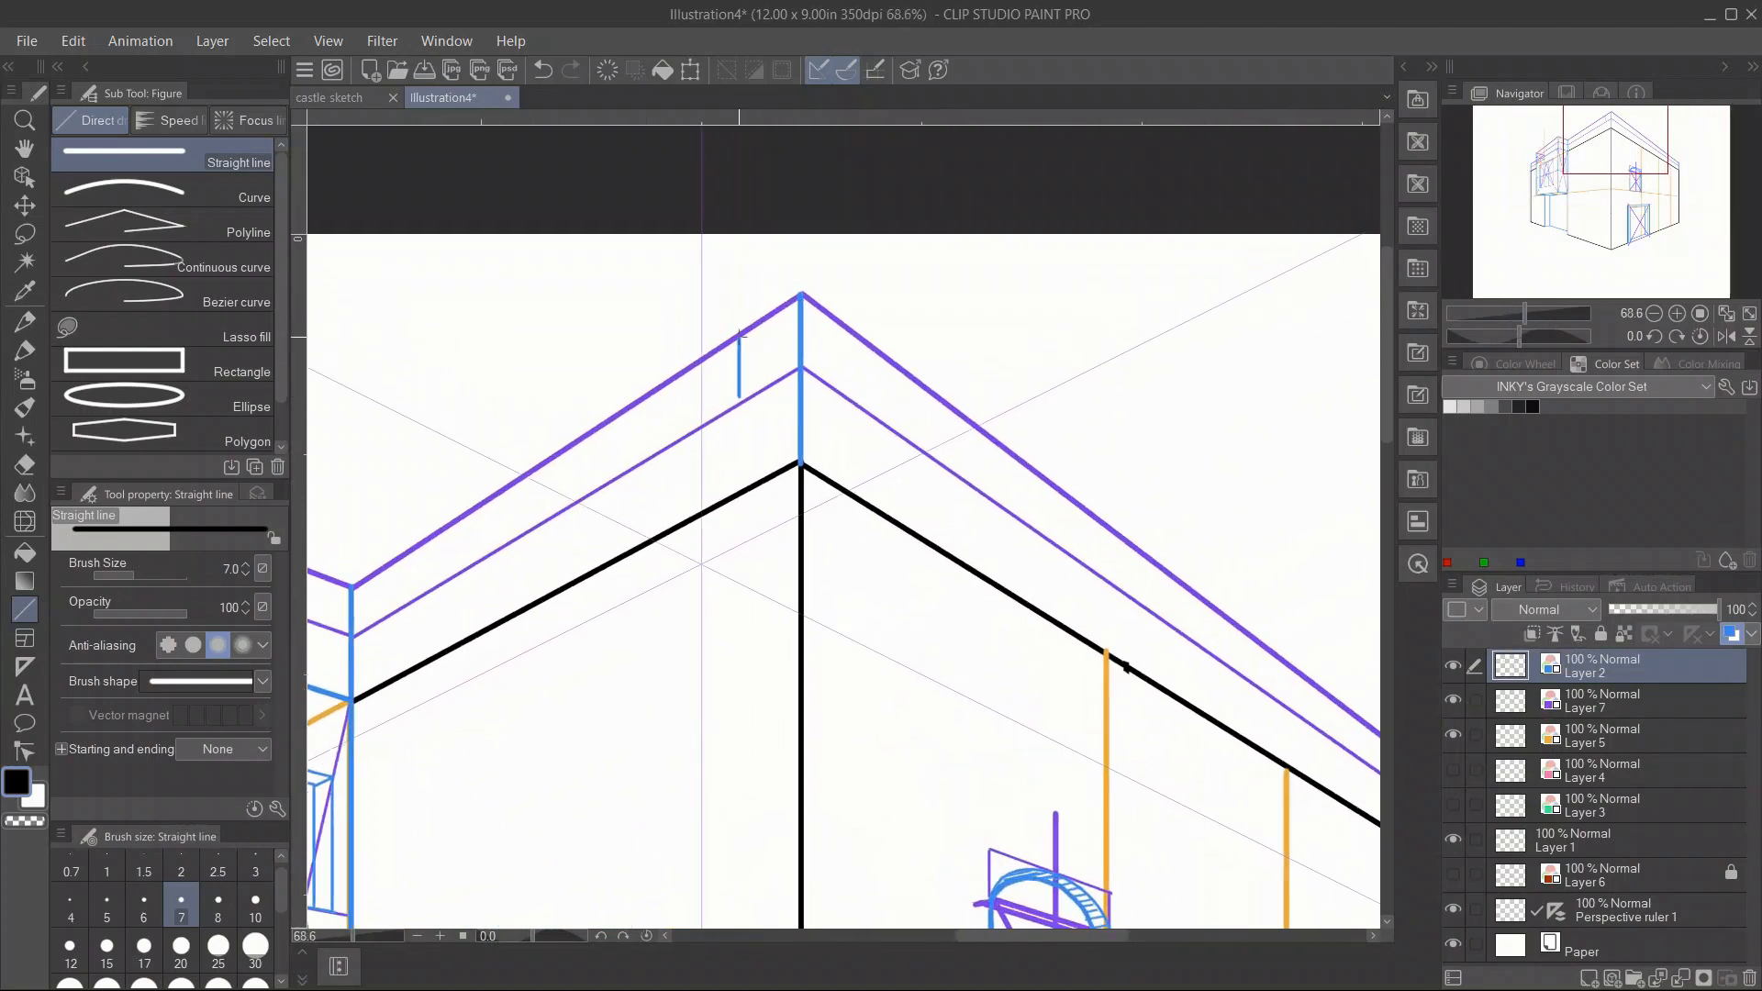
pyautogui.moveTo(738, 336); pyautogui.dragTo(737, 403)
pyautogui.moveTo(907, 373); pyautogui.dragTo(905, 437)
pyautogui.moveTo(1615, 137); pyautogui.dragTo(1604, 129)
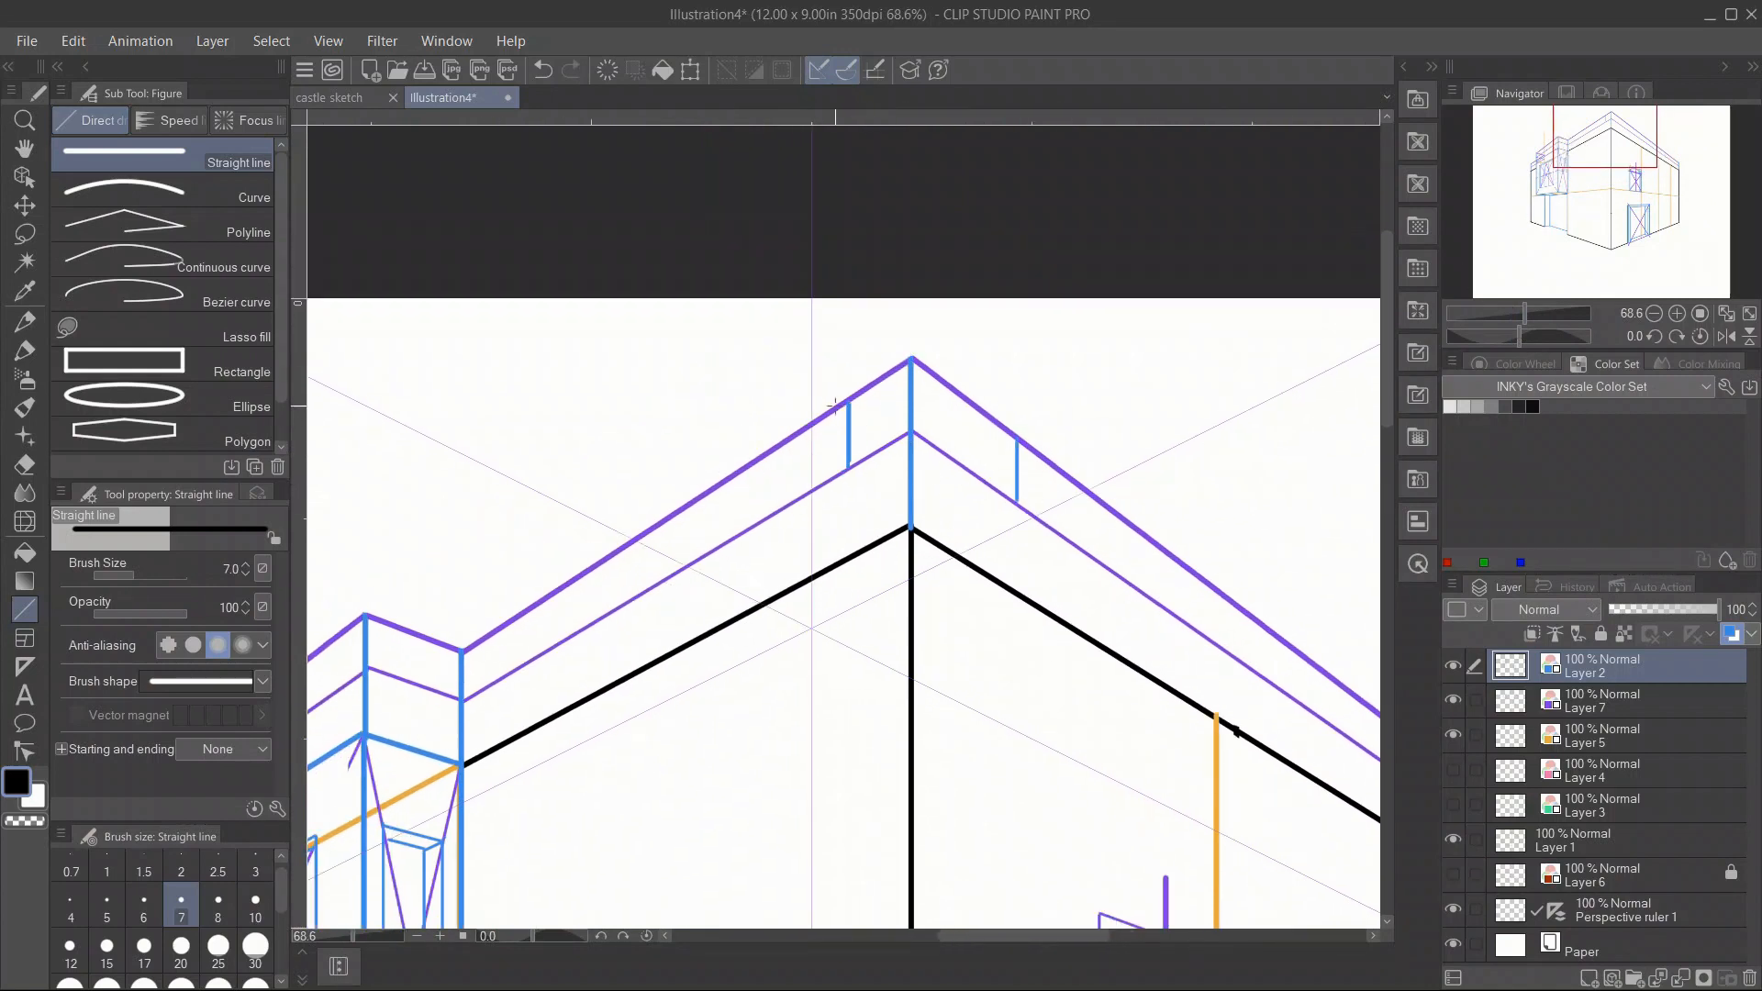
# Add more short vertical lines along both walls' parapets to mark the sides of the battlement notches.
pyautogui.moveTo(816, 421); pyautogui.dragTo(816, 484)
pyautogui.moveTo(1072, 609); pyautogui.dragTo(1145, 720)
pyautogui.moveTo(1122, 573); pyautogui.dragTo(1122, 636)
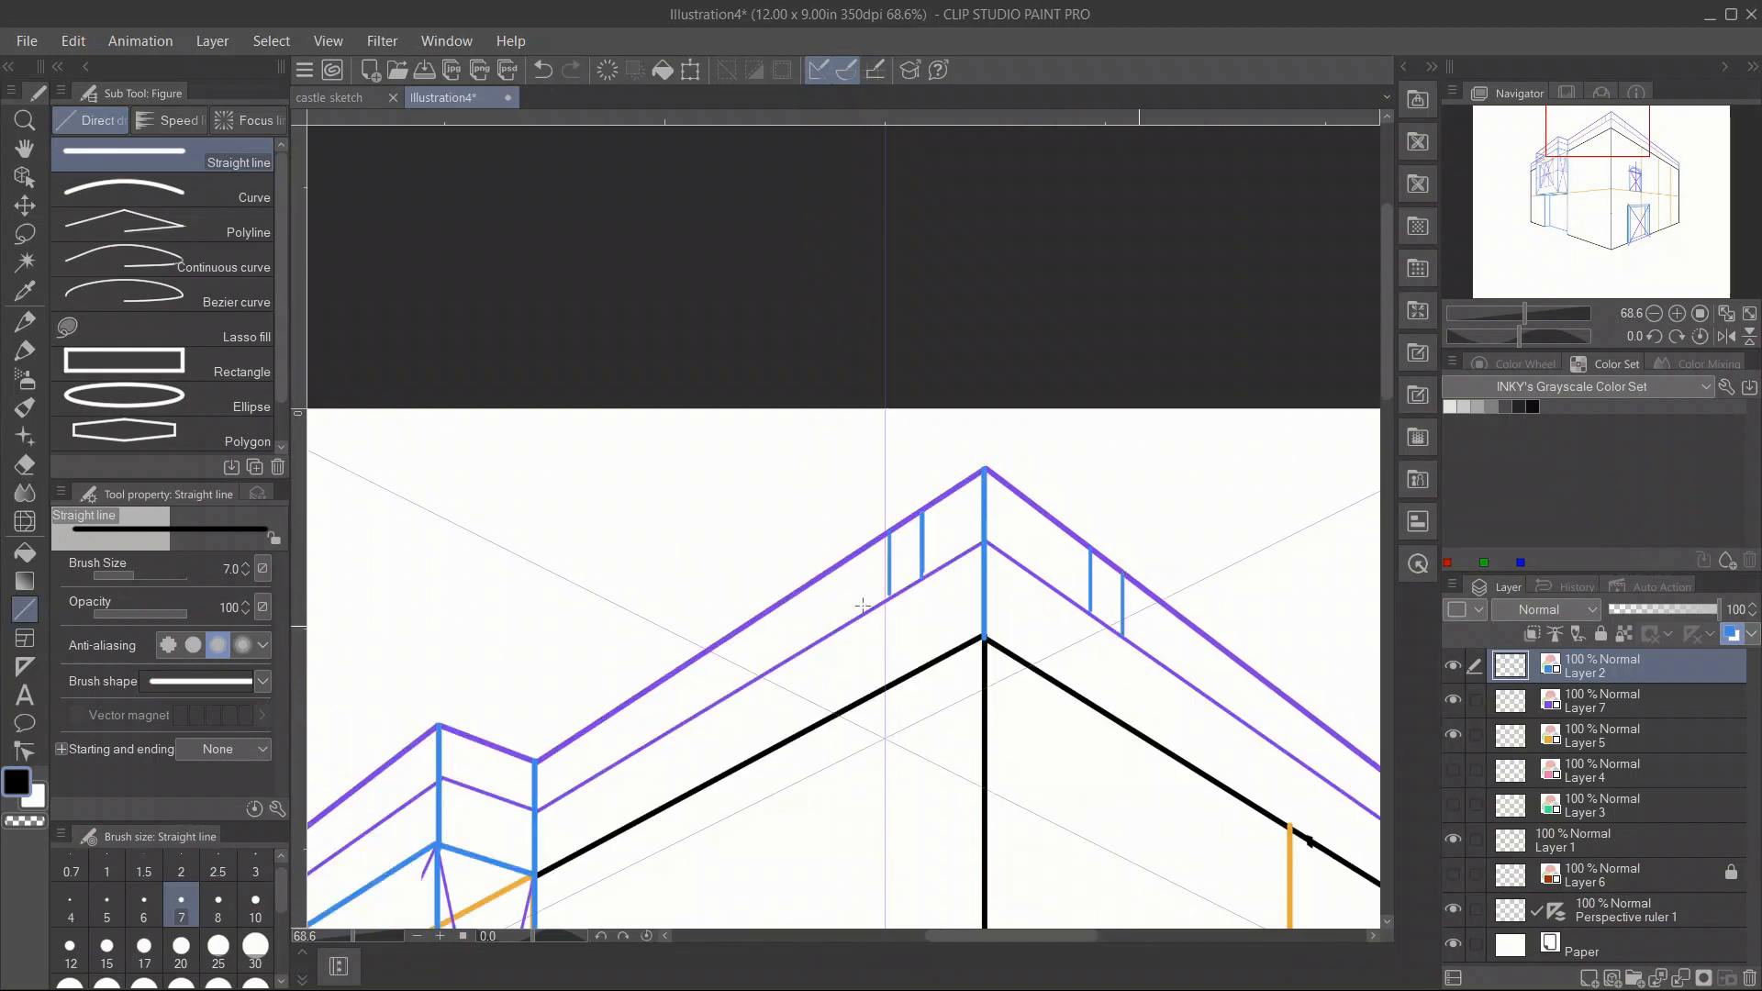
pyautogui.moveTo(775, 605); pyautogui.dragTo(774, 665)
pyautogui.moveTo(1521, 313); pyautogui.dragTo(1514, 316)
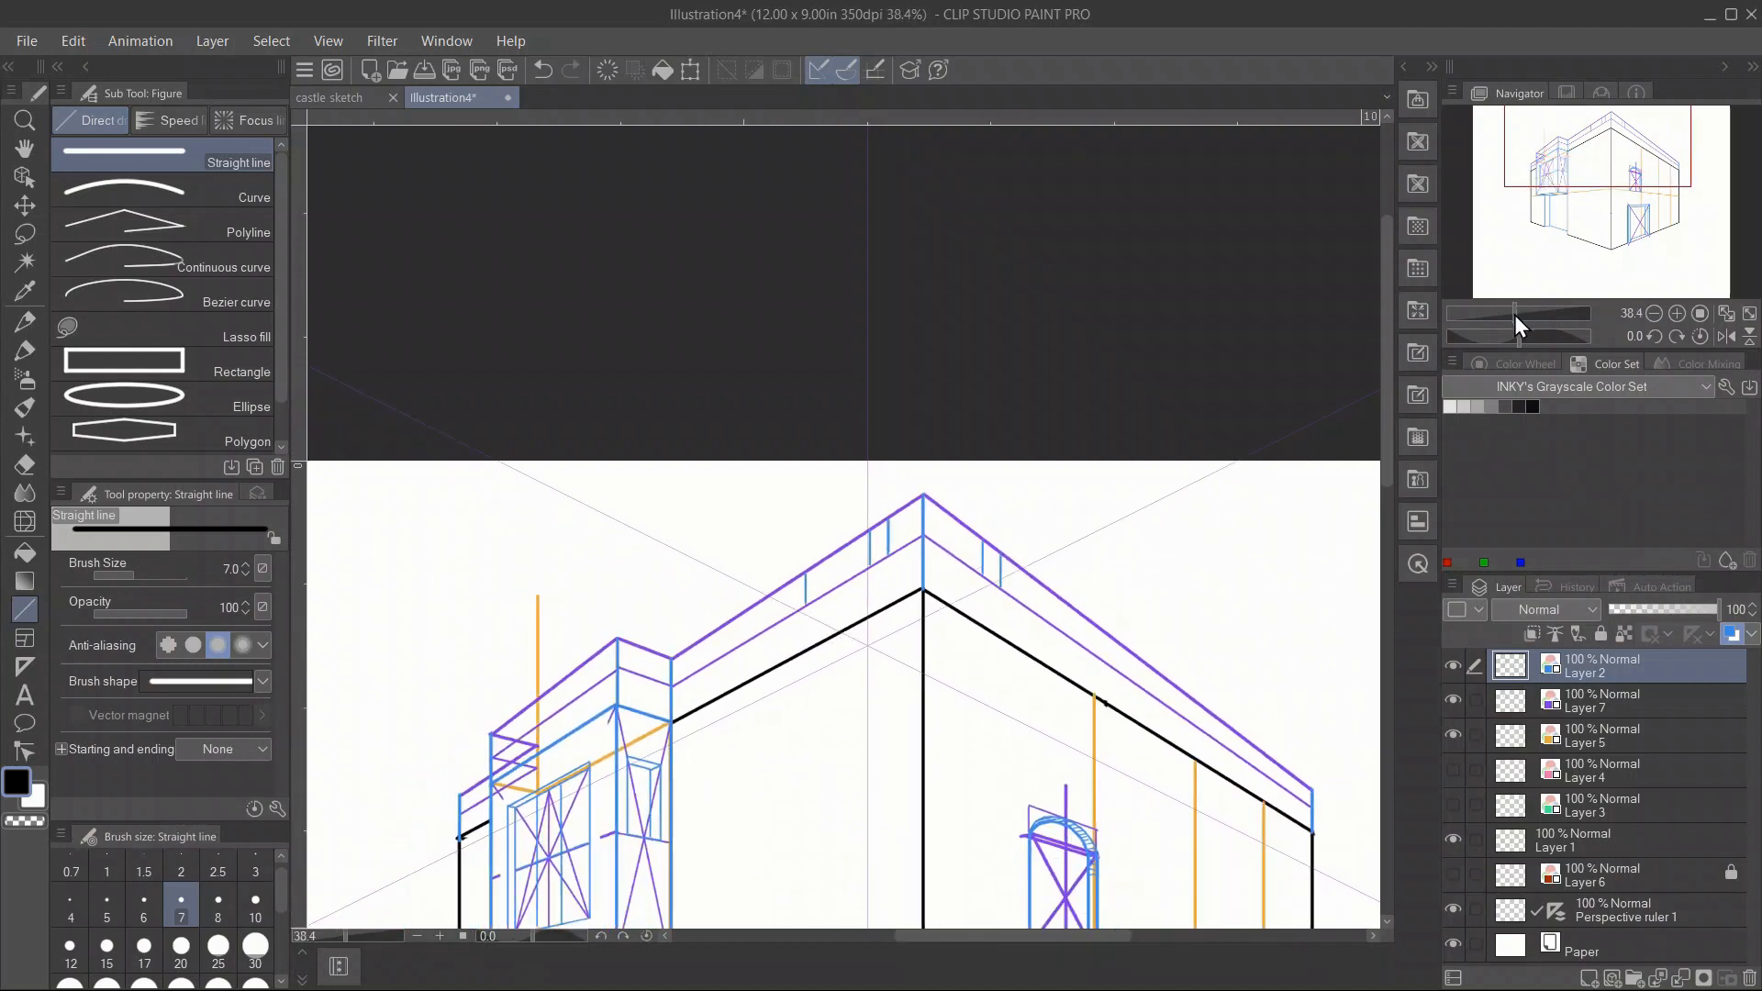
pyautogui.moveTo(1594, 197); pyautogui.dragTo(1612, 201)
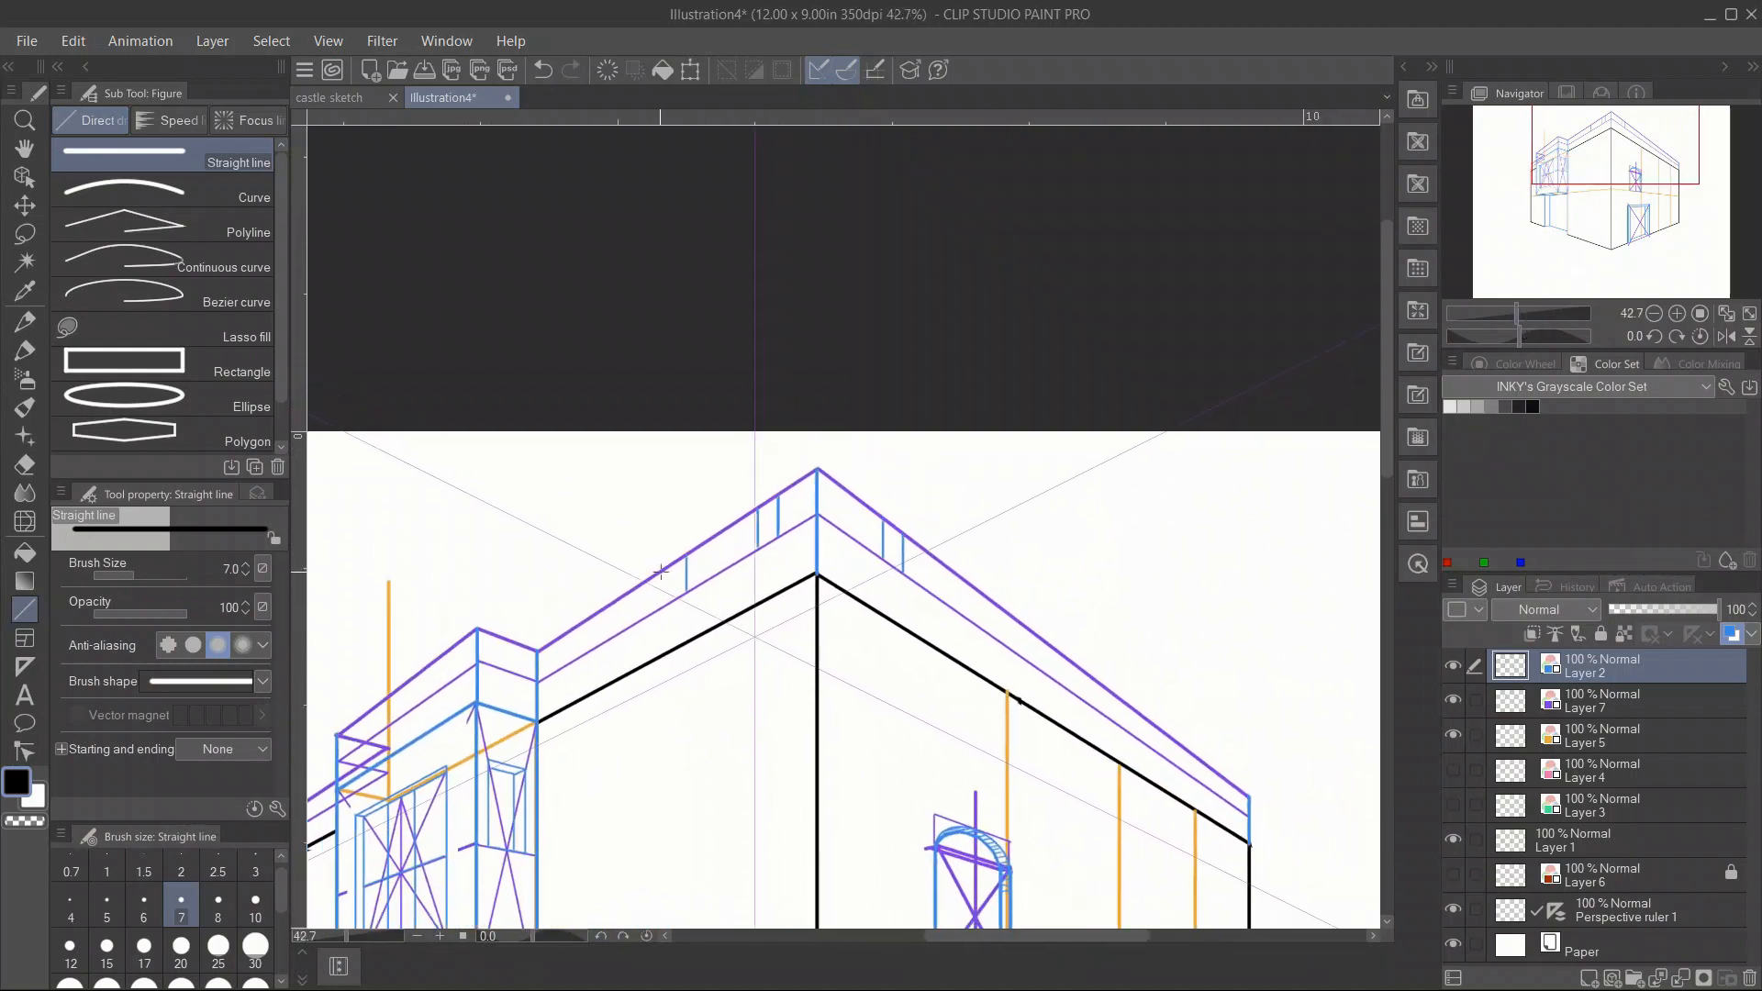
pyautogui.moveTo(964, 582); pyautogui.dragTo(980, 629)
# Draw short receding lines inside the notches on both sides of the front corner to show the parapet's thickness.
pyautogui.moveTo(1518, 314); pyautogui.dragTo(1531, 317)
pyautogui.moveTo(1612, 157); pyautogui.dragTo(1624, 167)
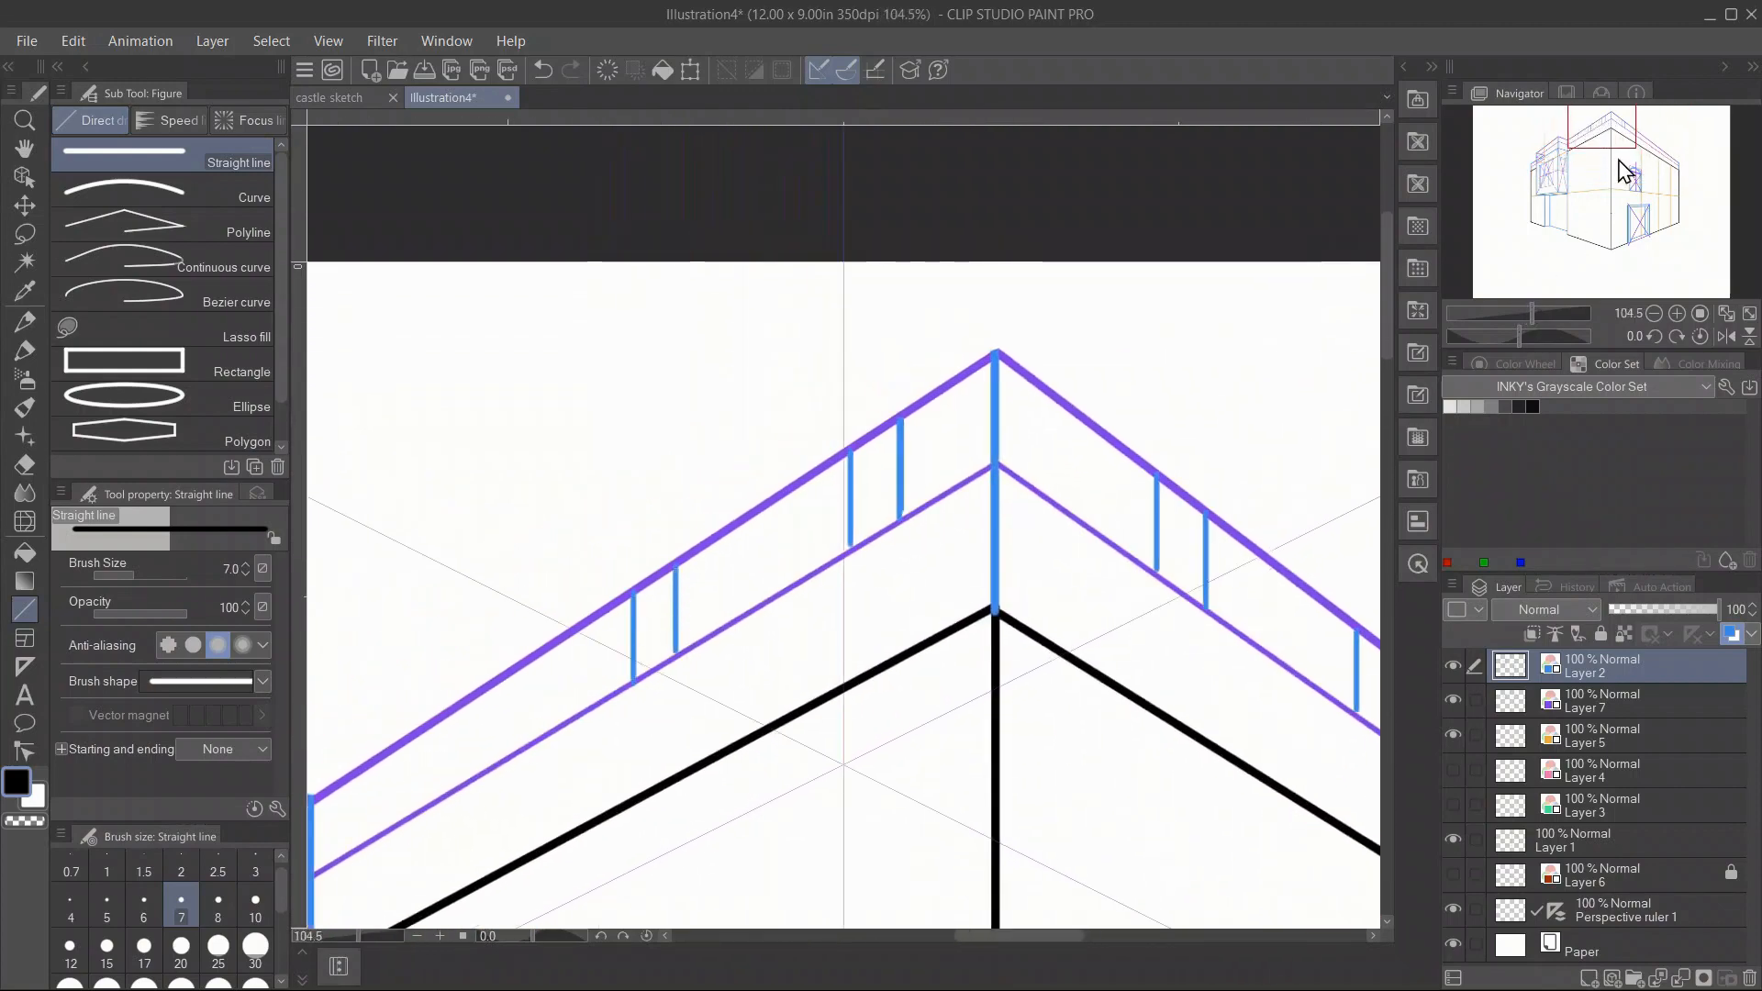
pyautogui.moveTo(851, 448); pyautogui.dragTo(898, 479)
pyautogui.moveTo(632, 590); pyautogui.dragTo(674, 612)
pyautogui.moveTo(1302, 454); pyautogui.dragTo(1053, 410)
pyautogui.moveTo(956, 470); pyautogui.dragTo(908, 495)
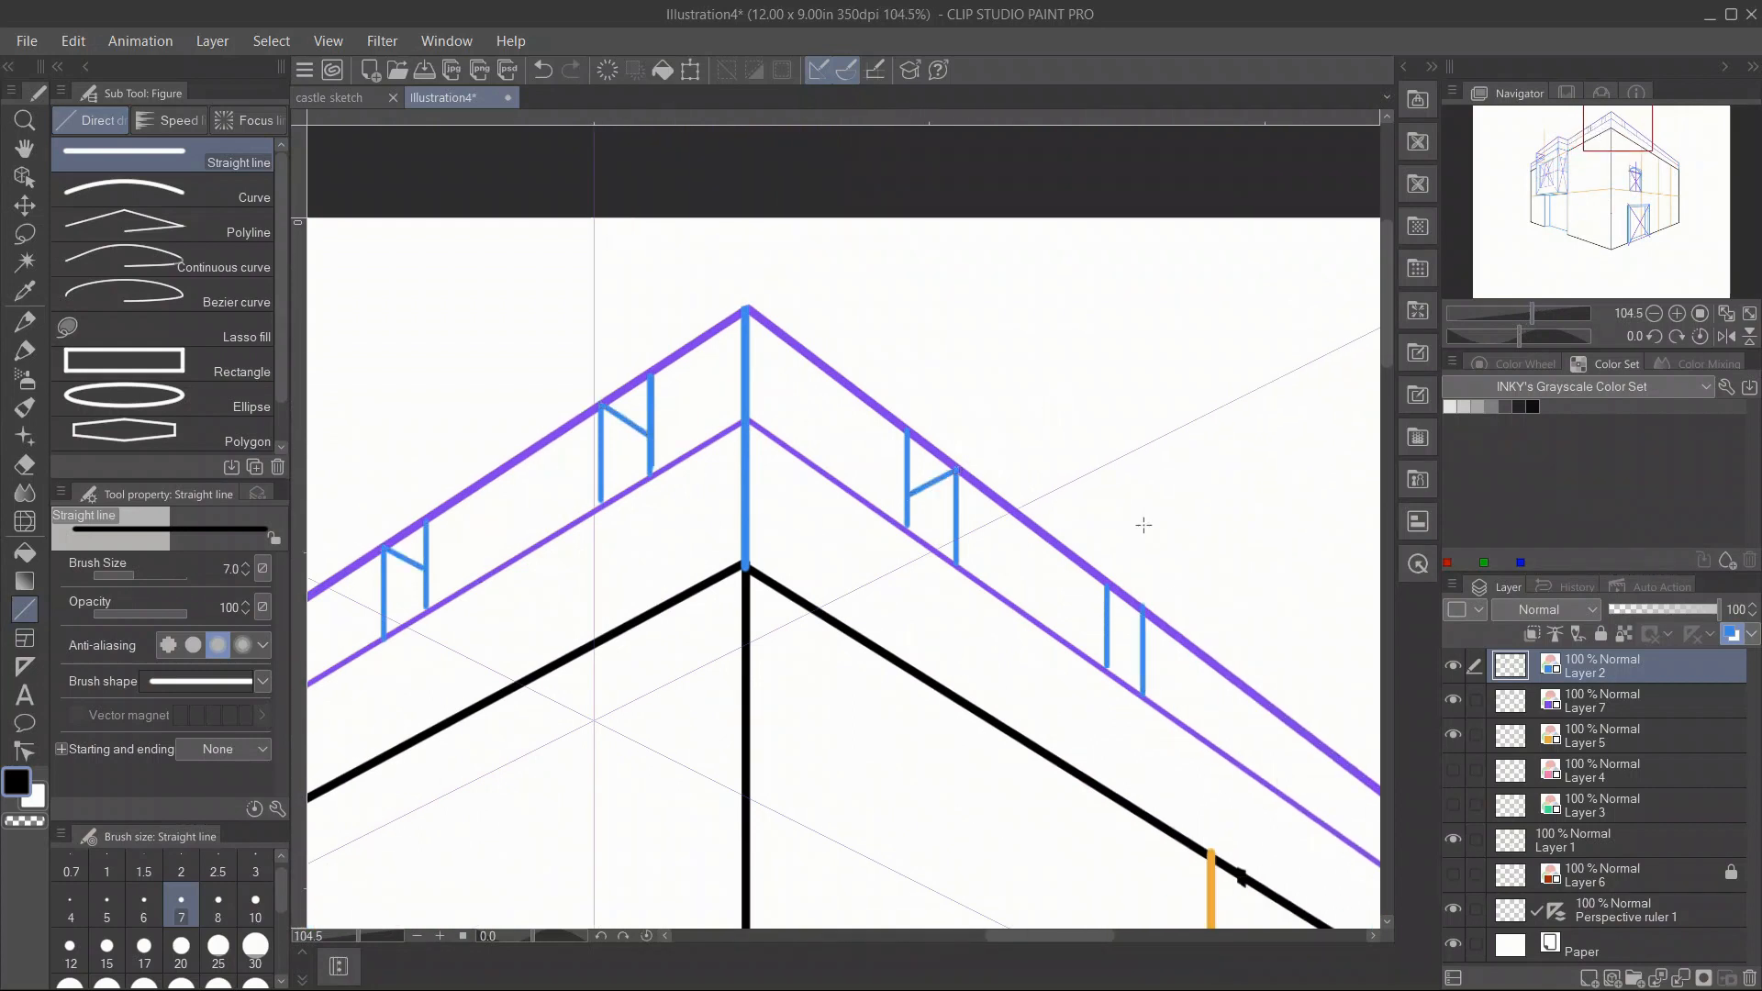
pyautogui.moveTo(1142, 608); pyautogui.dragTo(1111, 623)
pyautogui.moveTo(1250, 695); pyautogui.dragTo(1126, 734)
# Trace the top edges of the battlements between the notches along the left and right walls.
pyautogui.moveTo(1531, 313); pyautogui.dragTo(1520, 312)
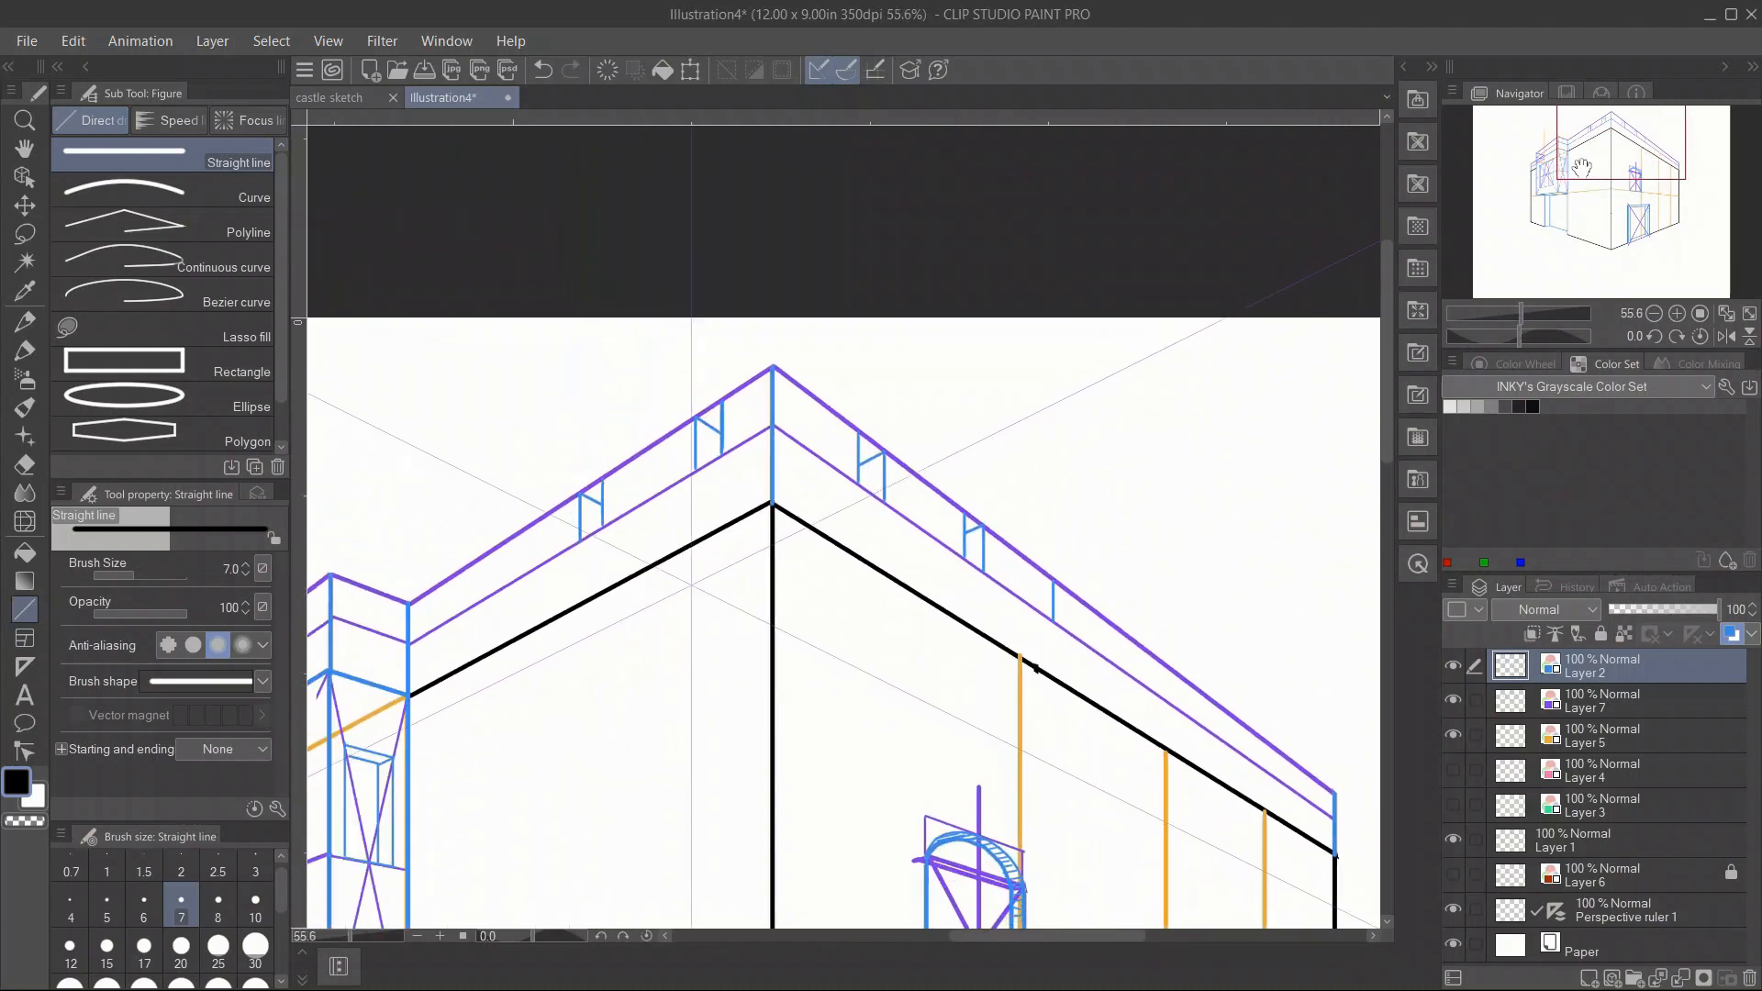
pyautogui.moveTo(663, 567); pyautogui.dragTo(755, 506)
pyautogui.moveTo(782, 490); pyautogui.dragTo(832, 455)
pyautogui.moveTo(833, 455); pyautogui.dragTo(1112, 667)
pyautogui.hotkey('ctrl', 'z')
pyautogui.moveTo(1043, 614); pyautogui.dragTo(1112, 668)
pyautogui.moveTo(917, 643); pyautogui.dragTo(1214, 559)
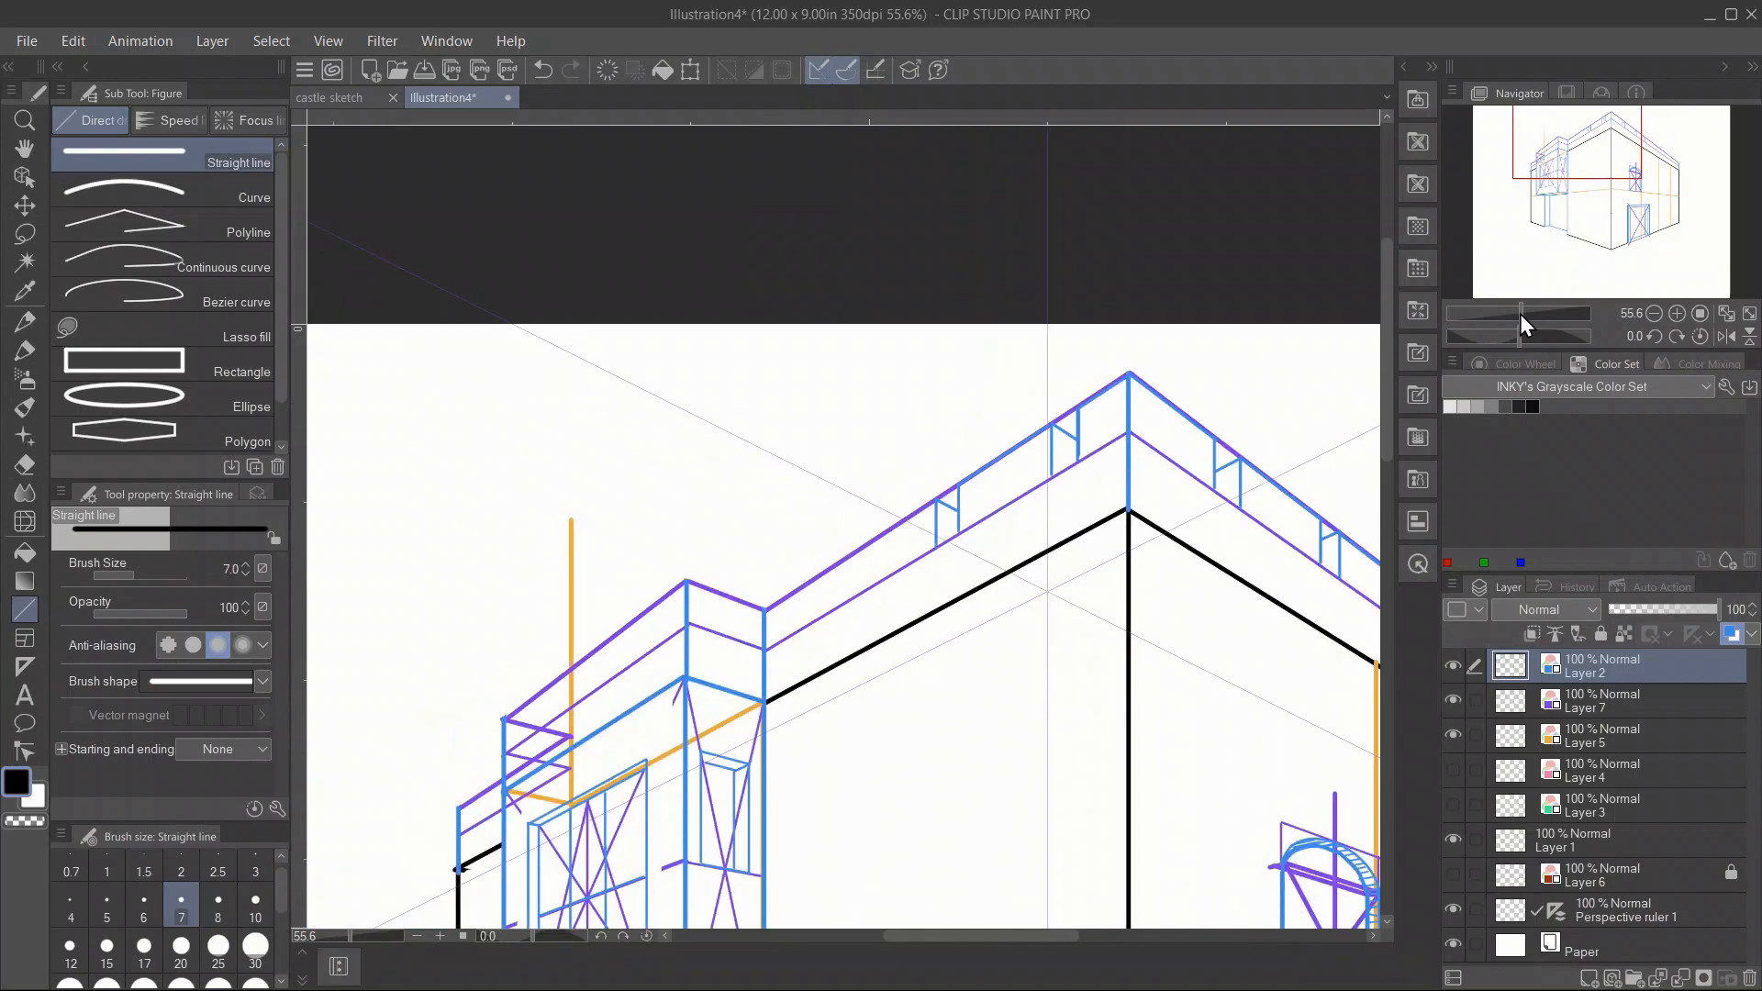
# Trace the parapet's top edge around the projecting box and add the first notch on the box's long face.
pyautogui.moveTo(1520, 314); pyautogui.dragTo(1528, 315)
pyautogui.moveTo(881, 569); pyautogui.dragTo(794, 498)
pyautogui.moveTo(790, 483)
pyautogui.mouseDown()
pyautogui.moveTo(790, 548)
pyautogui.moveTo(763, 565)
pyautogui.mouseUp()
pyautogui.moveTo(658, 568); pyautogui.dragTo(658, 635)
pyautogui.moveTo(519, 537)
pyautogui.mouseDown()
pyautogui.moveTo(632, 580)
pyautogui.moveTo(761, 501)
pyautogui.mouseUp()
pyautogui.moveTo(790, 482); pyautogui.dragTo(895, 414)
pyautogui.moveTo(690, 624)
pyautogui.mouseDown()
pyautogui.moveTo(981, 623)
pyautogui.moveTo(1168, 517)
pyautogui.mouseUp()
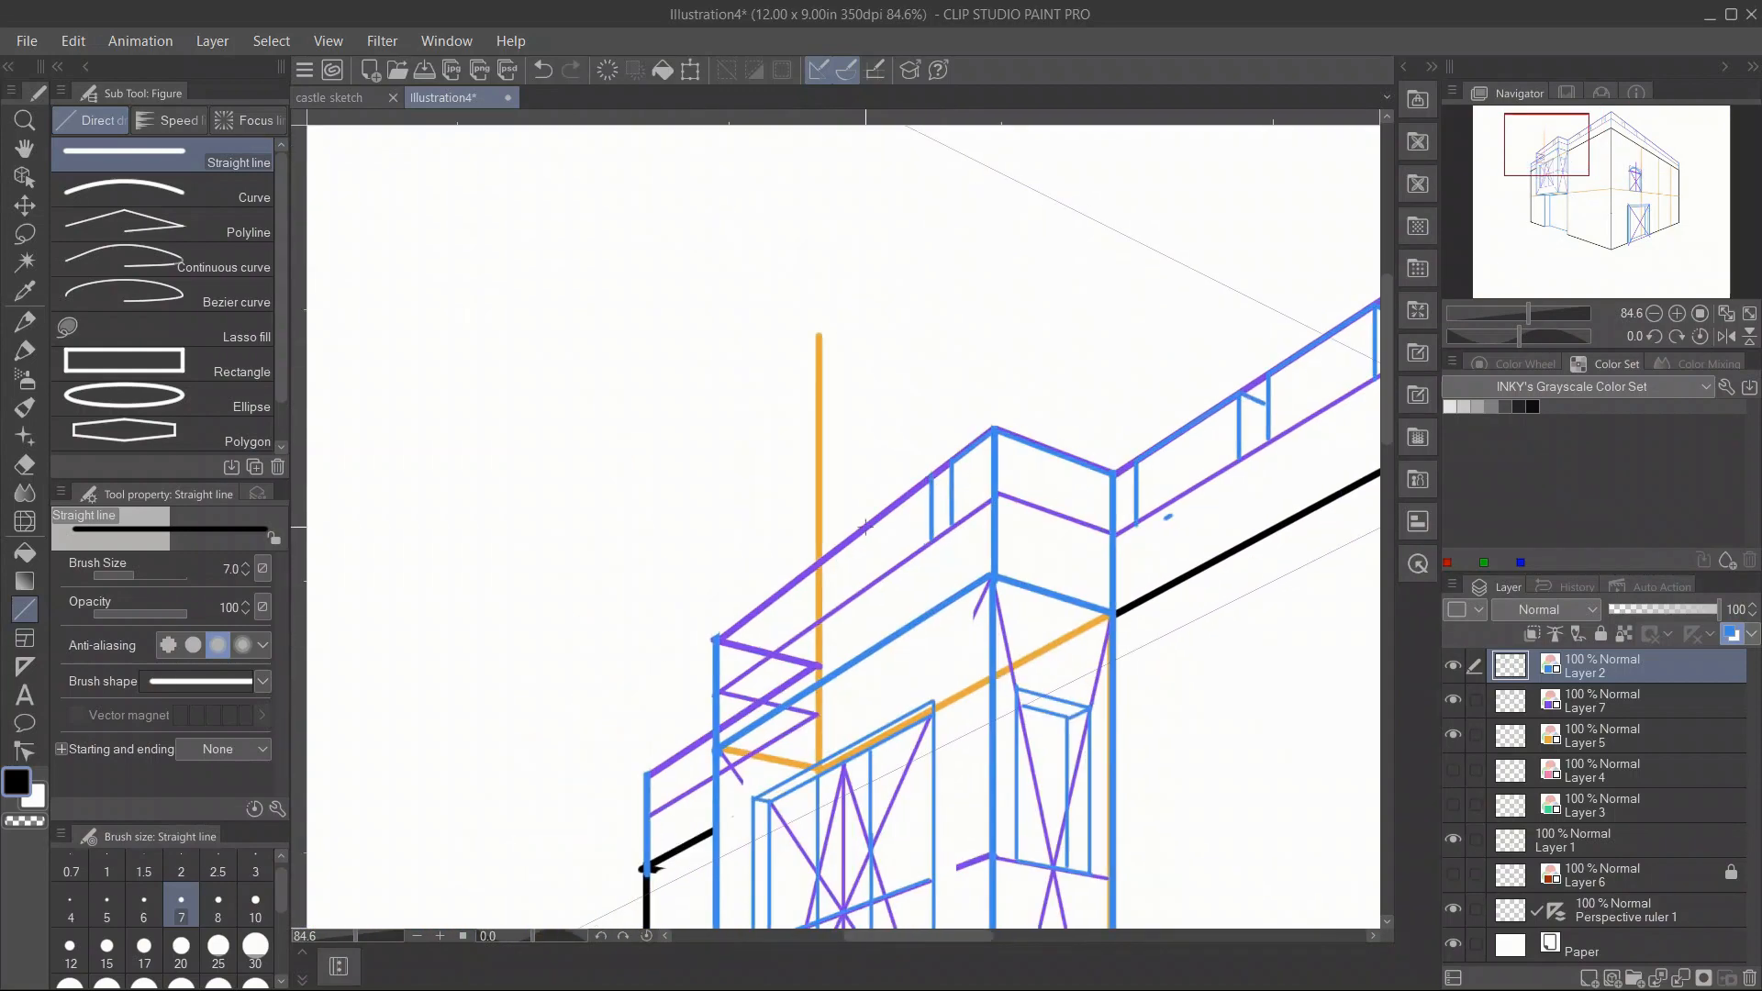
# Draw the remaining notches with their depth lines and top edges along the projecting box's long face.
pyautogui.moveTo(844, 543); pyautogui.dragTo(844, 602)
pyautogui.hotkey('ctrl', 'z')
pyautogui.moveTo(848, 540); pyautogui.dragTo(848, 601)
pyautogui.moveTo(848, 539); pyautogui.dragTo(865, 544)
pyautogui.moveTo(784, 592); pyautogui.dragTo(784, 645)
pyautogui.moveTo(785, 590); pyautogui.dragTo(847, 542)
pyautogui.moveTo(771, 601)
pyautogui.mouseDown()
pyautogui.moveTo(774, 648)
pyautogui.moveTo(945, 528)
pyautogui.mouseUp()
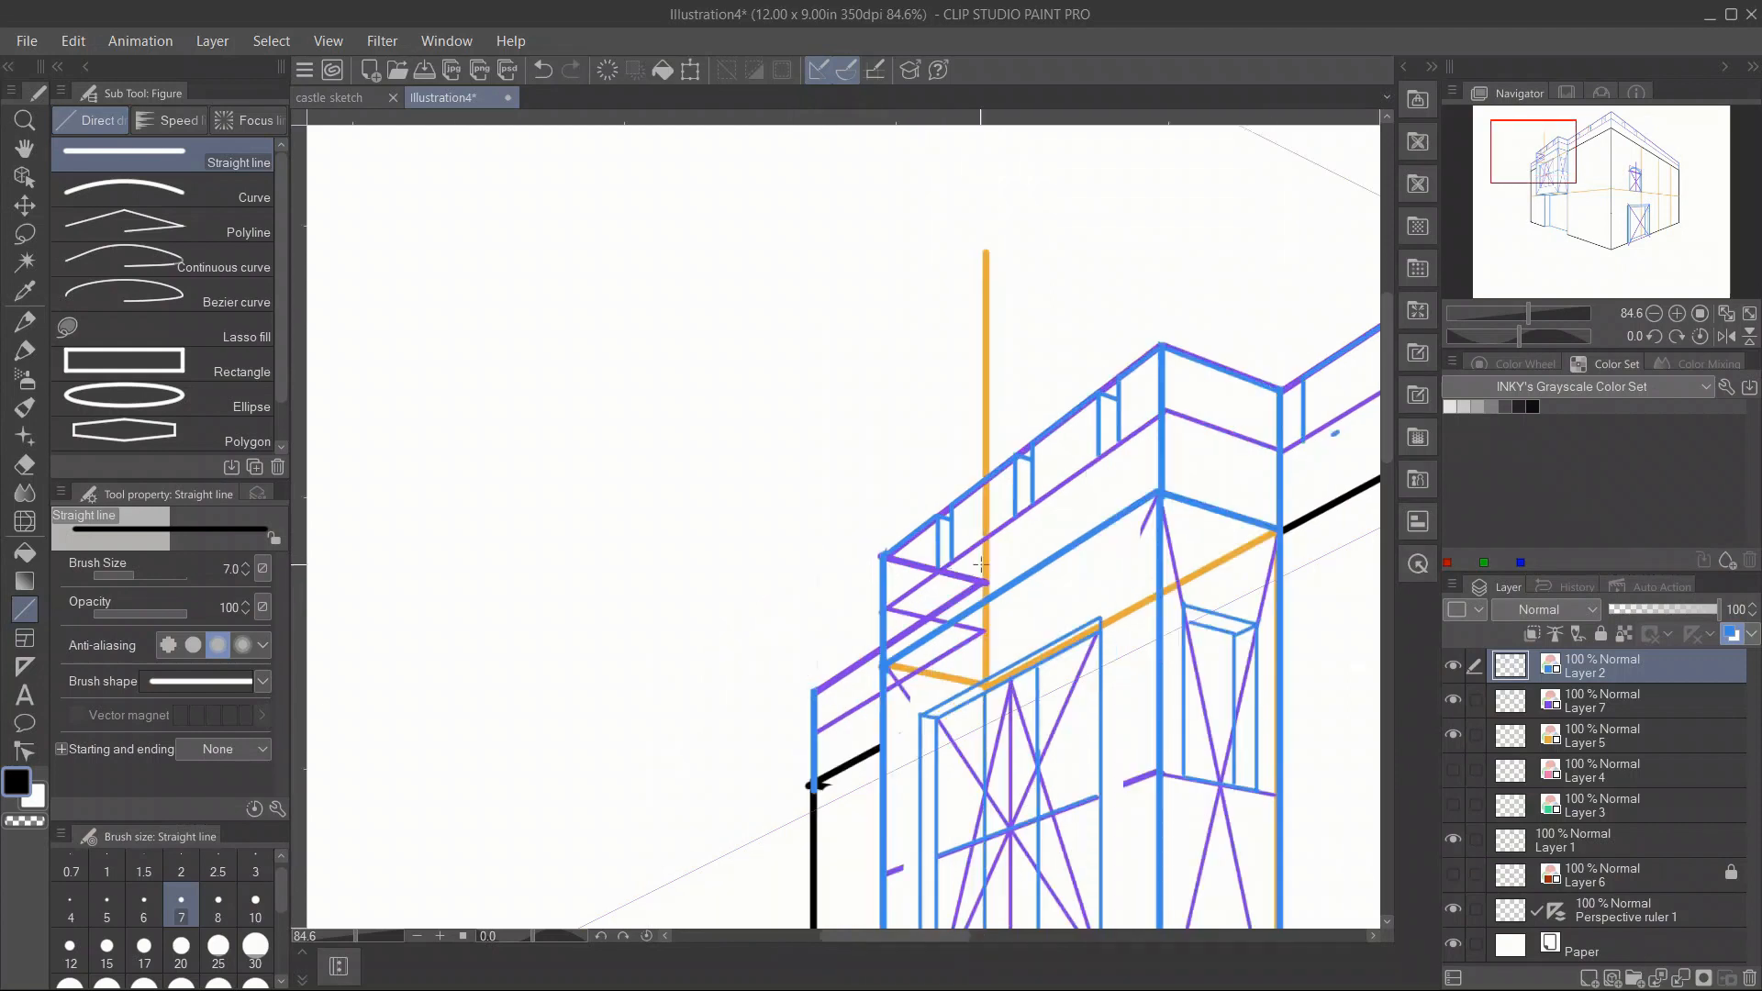
# Draw battlement lines on the box's rear parapet and the far-left wall section, and erase the lines hidden behind the box.
pyautogui.moveTo(914, 613)
pyautogui.mouseDown()
pyautogui.moveTo(921, 568)
pyautogui.moveTo(987, 631)
pyautogui.moveTo(969, 580)
pyautogui.mouseUp()
pyautogui.moveTo(970, 571); pyautogui.dragTo(937, 658)
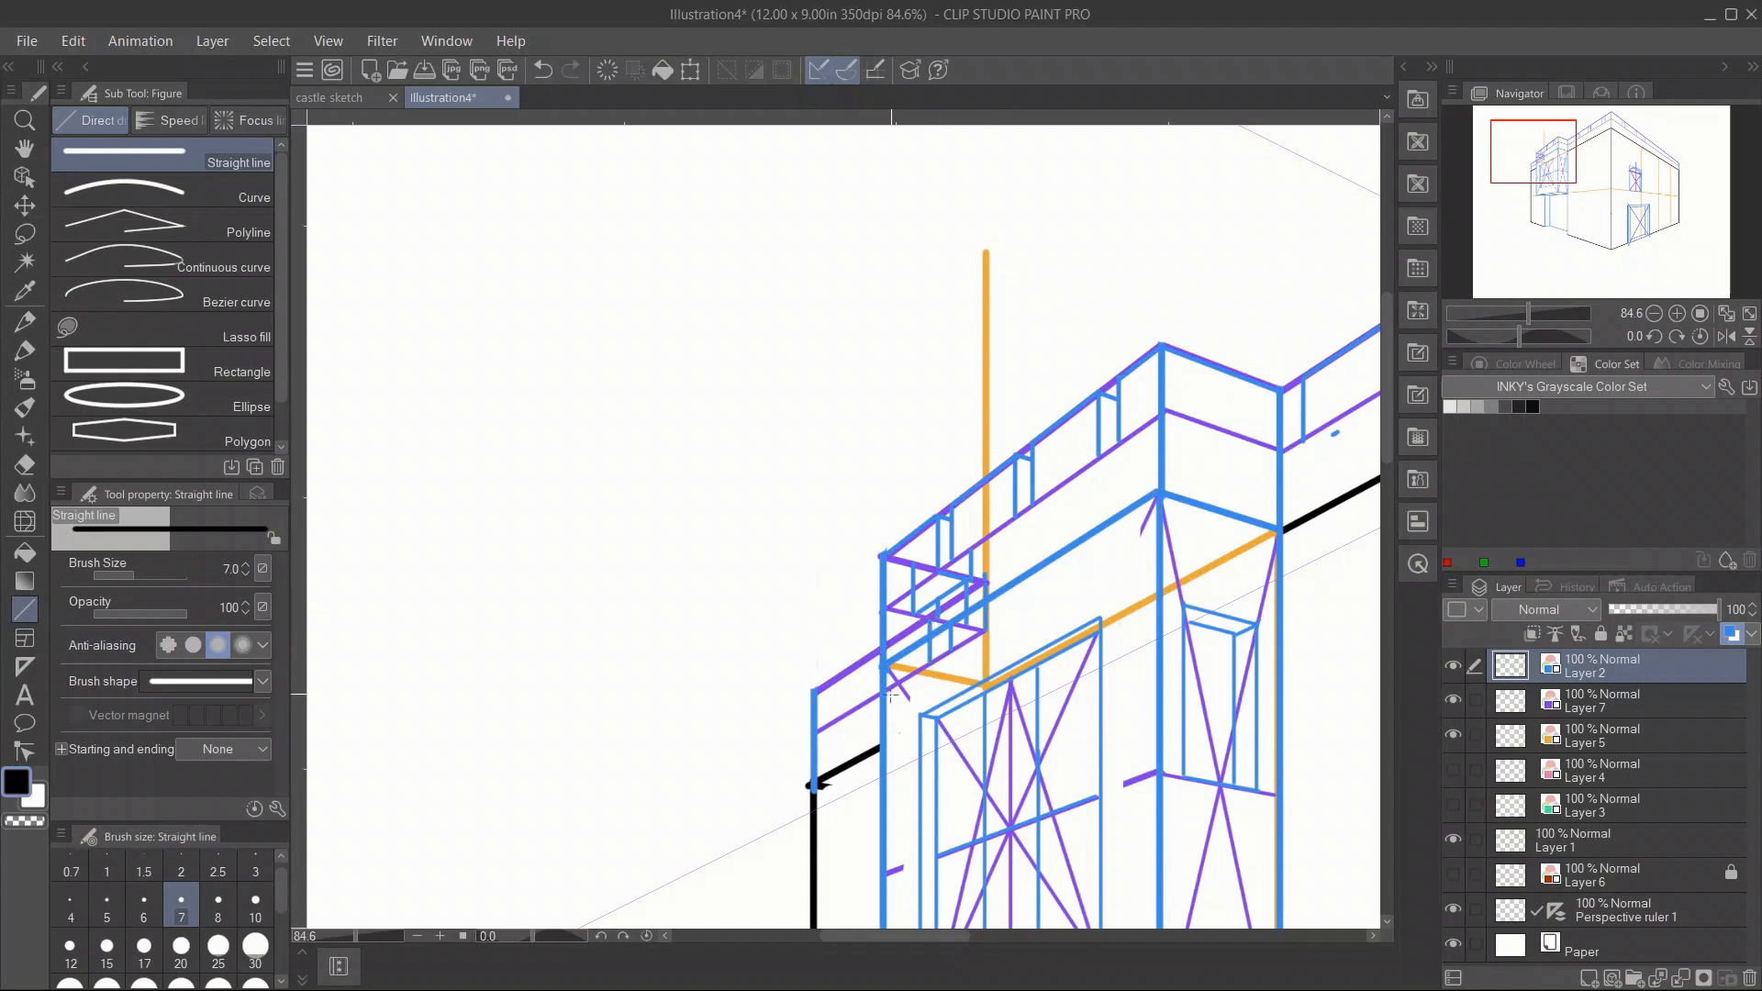
pyautogui.moveTo(873, 654); pyautogui.dragTo(873, 699)
pyautogui.moveTo(815, 690); pyautogui.dragTo(875, 657)
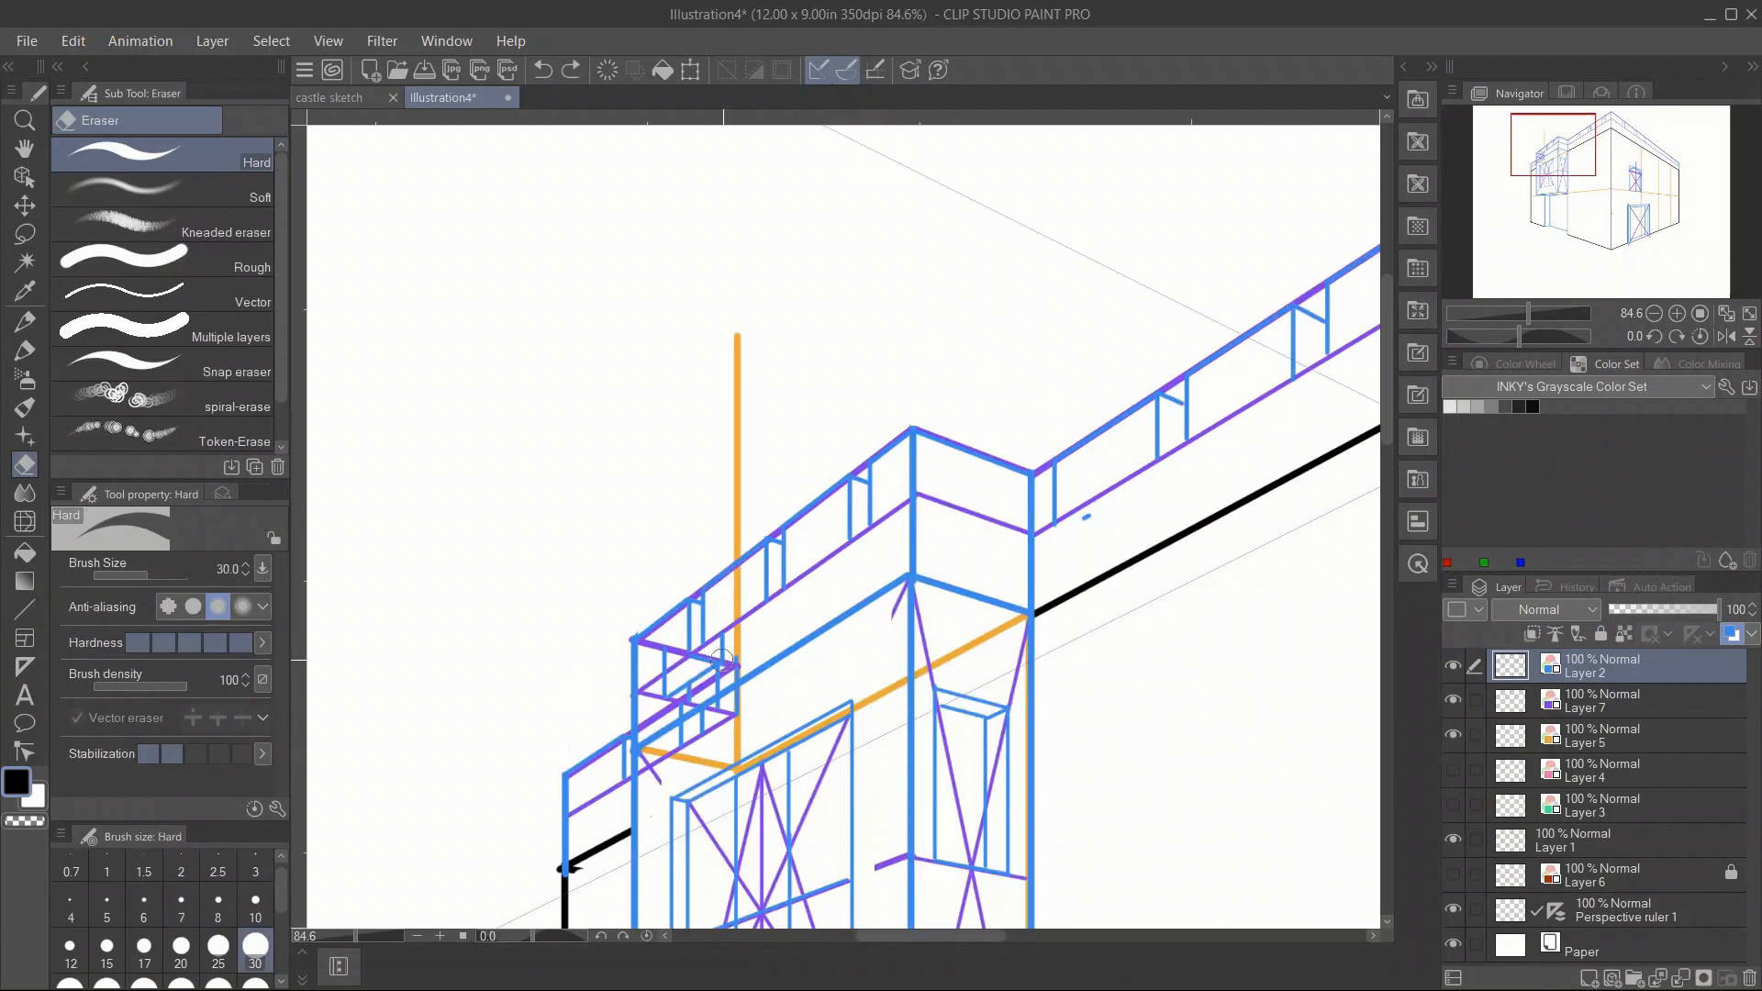
pyautogui.moveTo(674, 647); pyautogui.dragTo(739, 693)
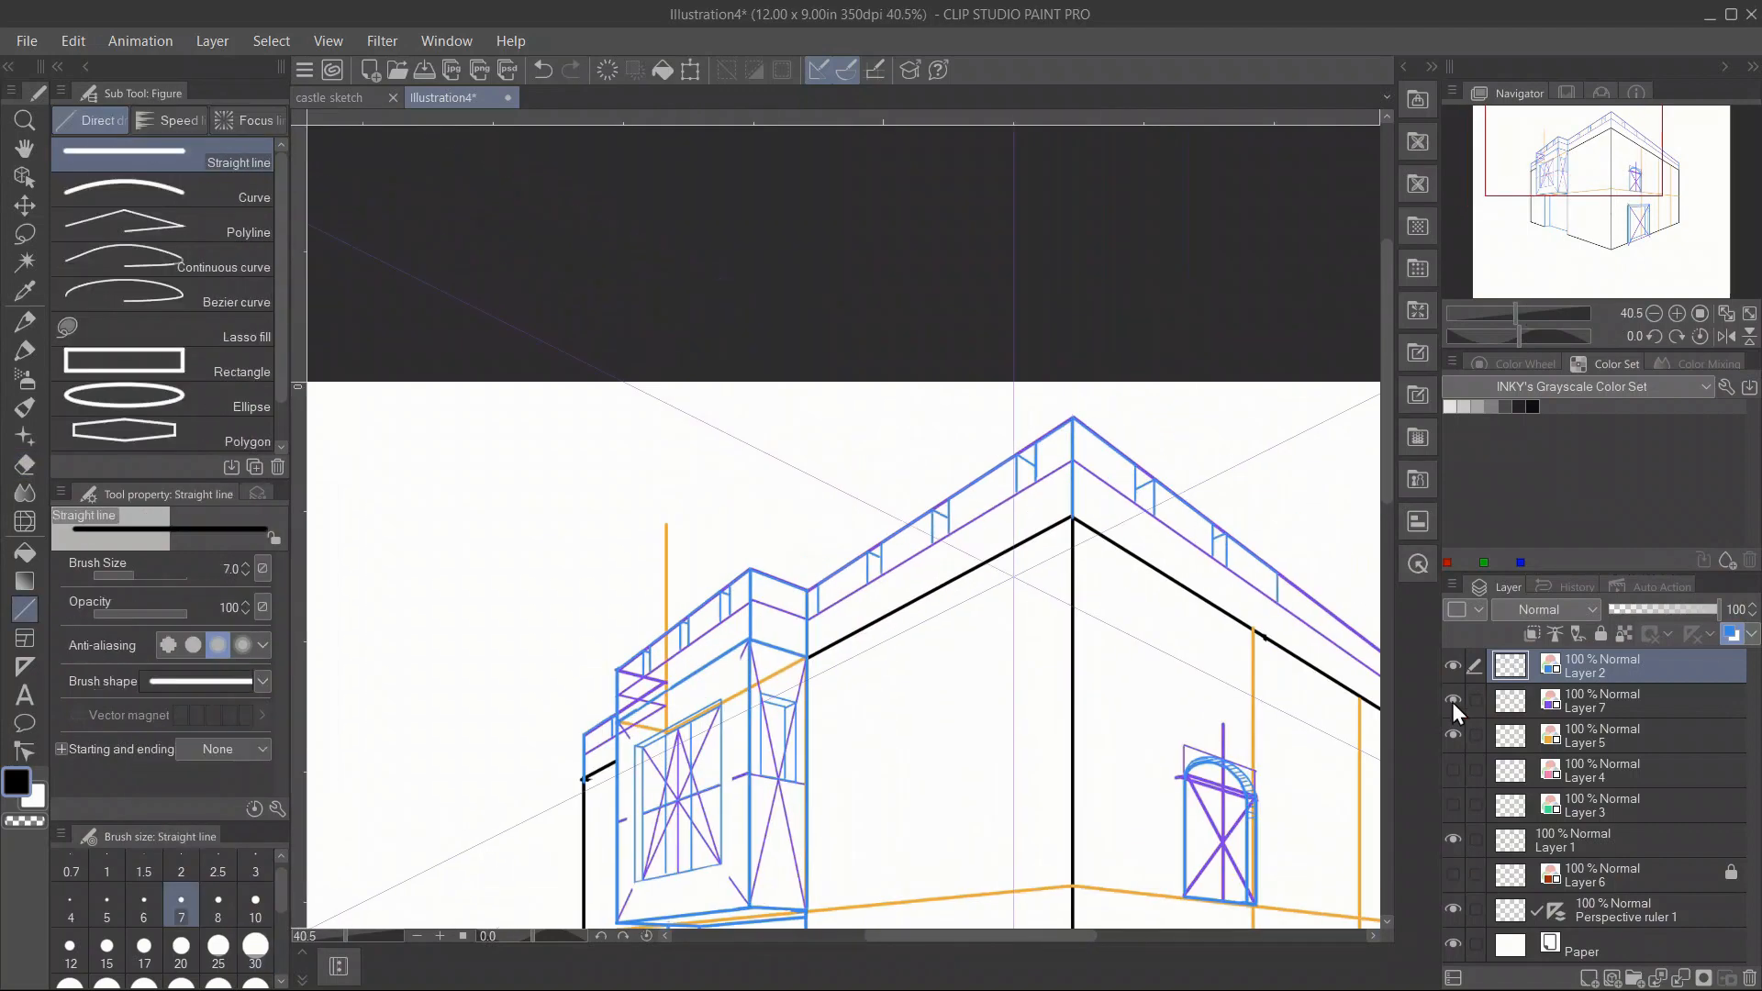
# Close the bottom edges of the notches along the left wall and projecting box, and hide Layer 7.
pyautogui.click(1453, 702)
pyautogui.click(1453, 701)
pyautogui.click(1529, 312)
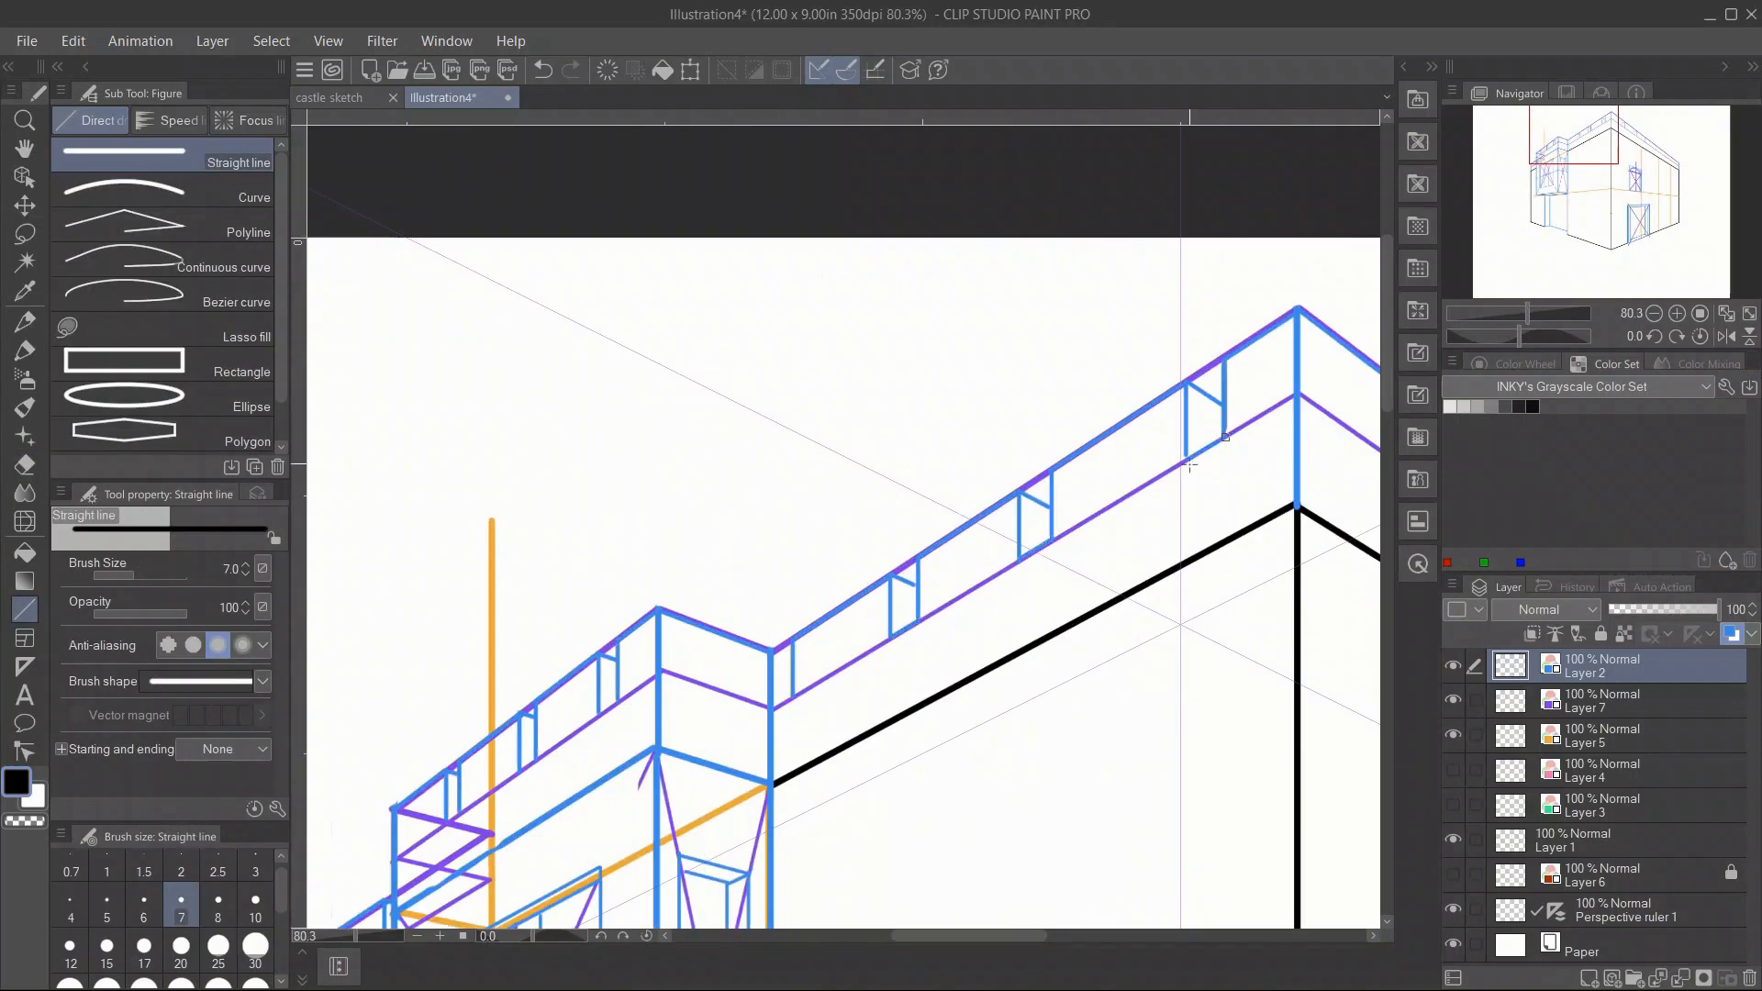
pyautogui.click(1453, 701)
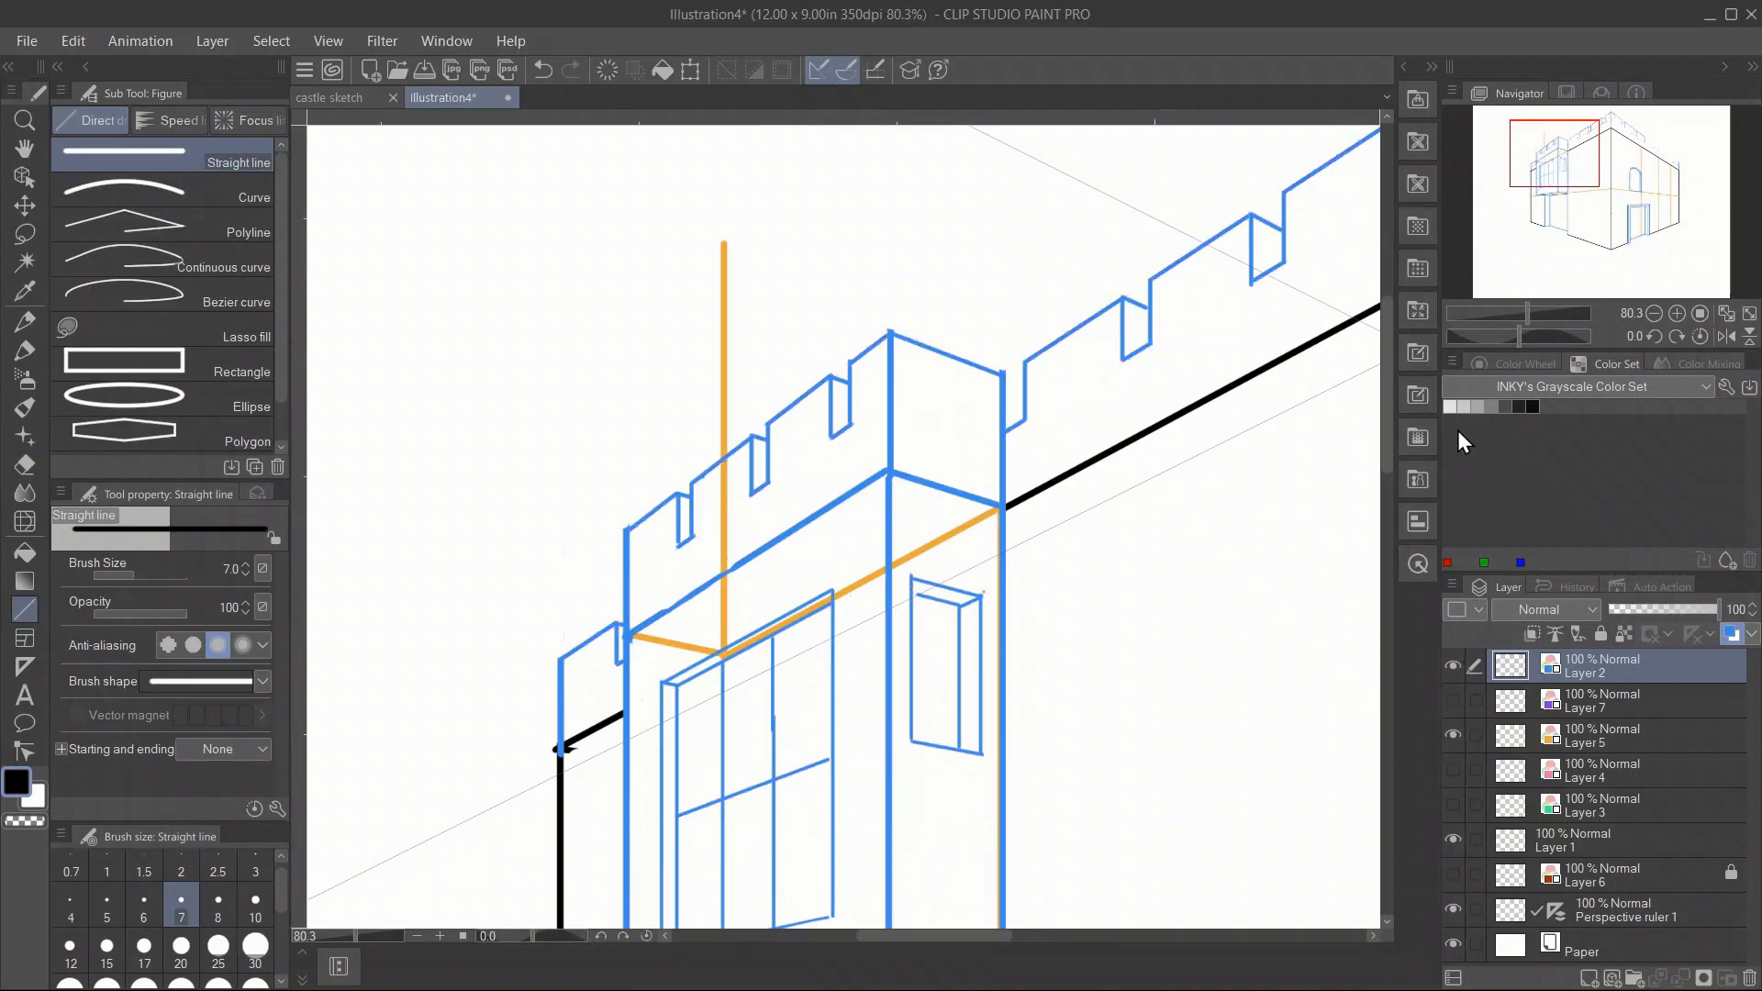
pyautogui.moveTo(1519, 305); pyautogui.dragTo(1514, 310)
pyautogui.moveTo(1555, 218); pyautogui.dragTo(1596, 214)
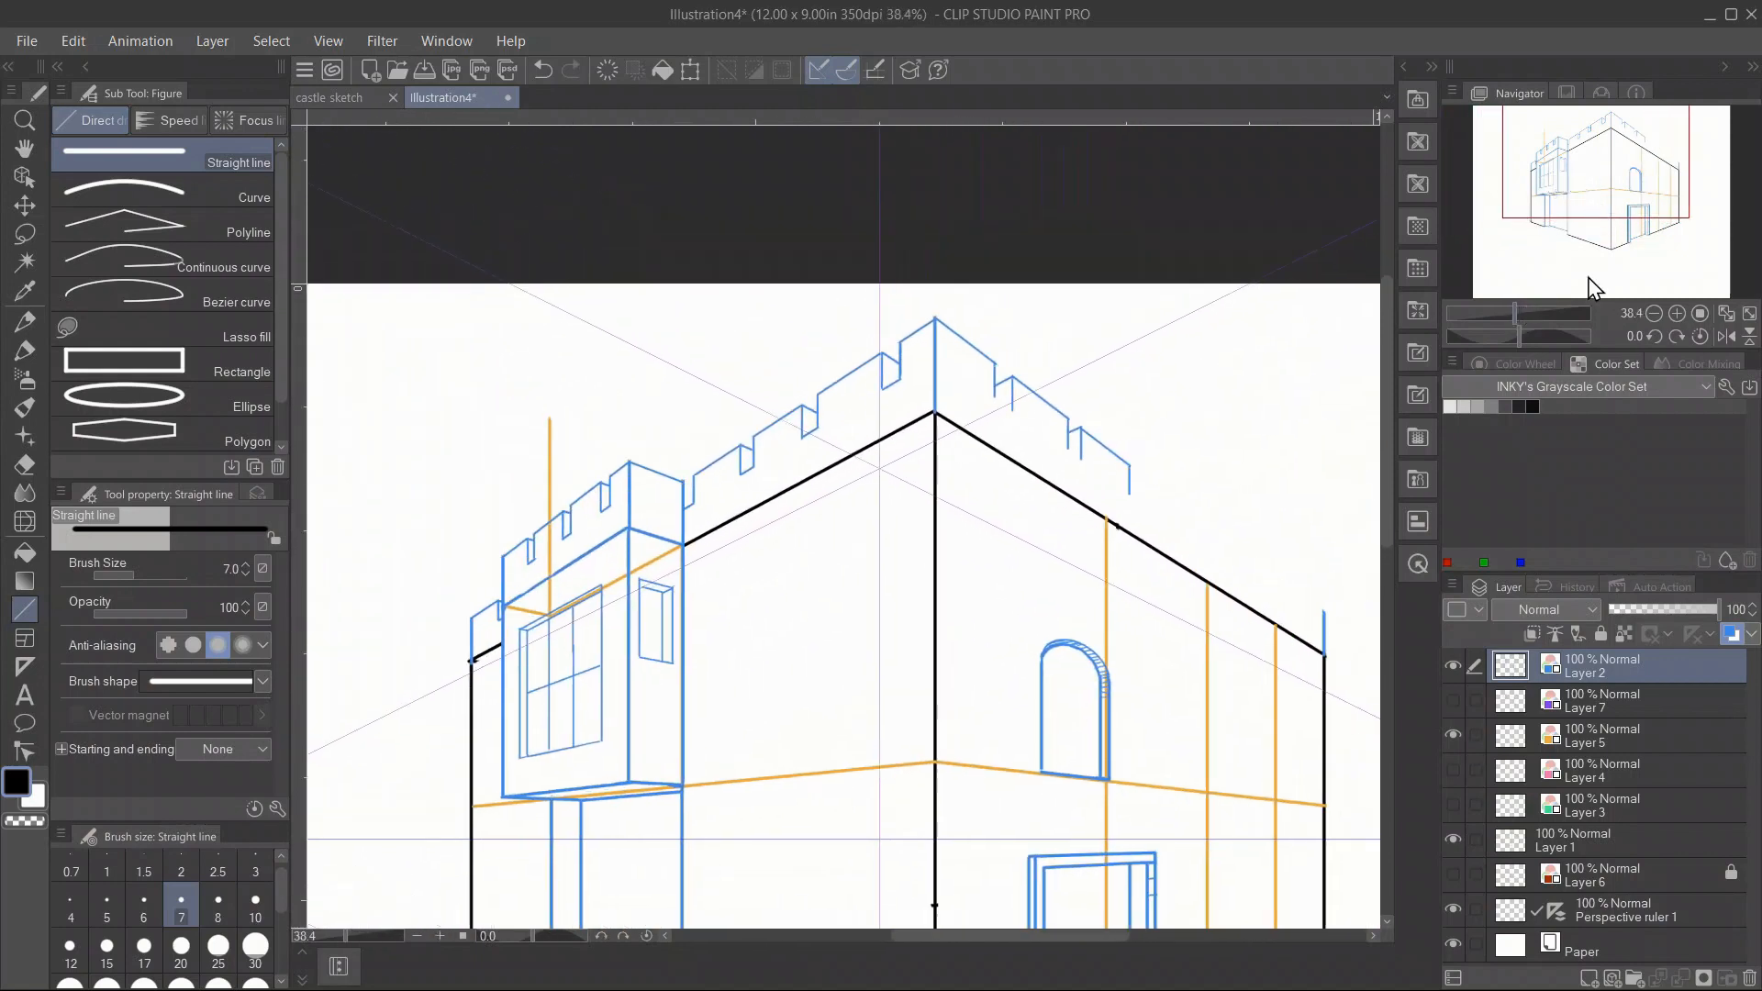
# Show Layer 7 and close the bottom edges of the first two notches on the right wall's parapet.
pyautogui.click(1452, 701)
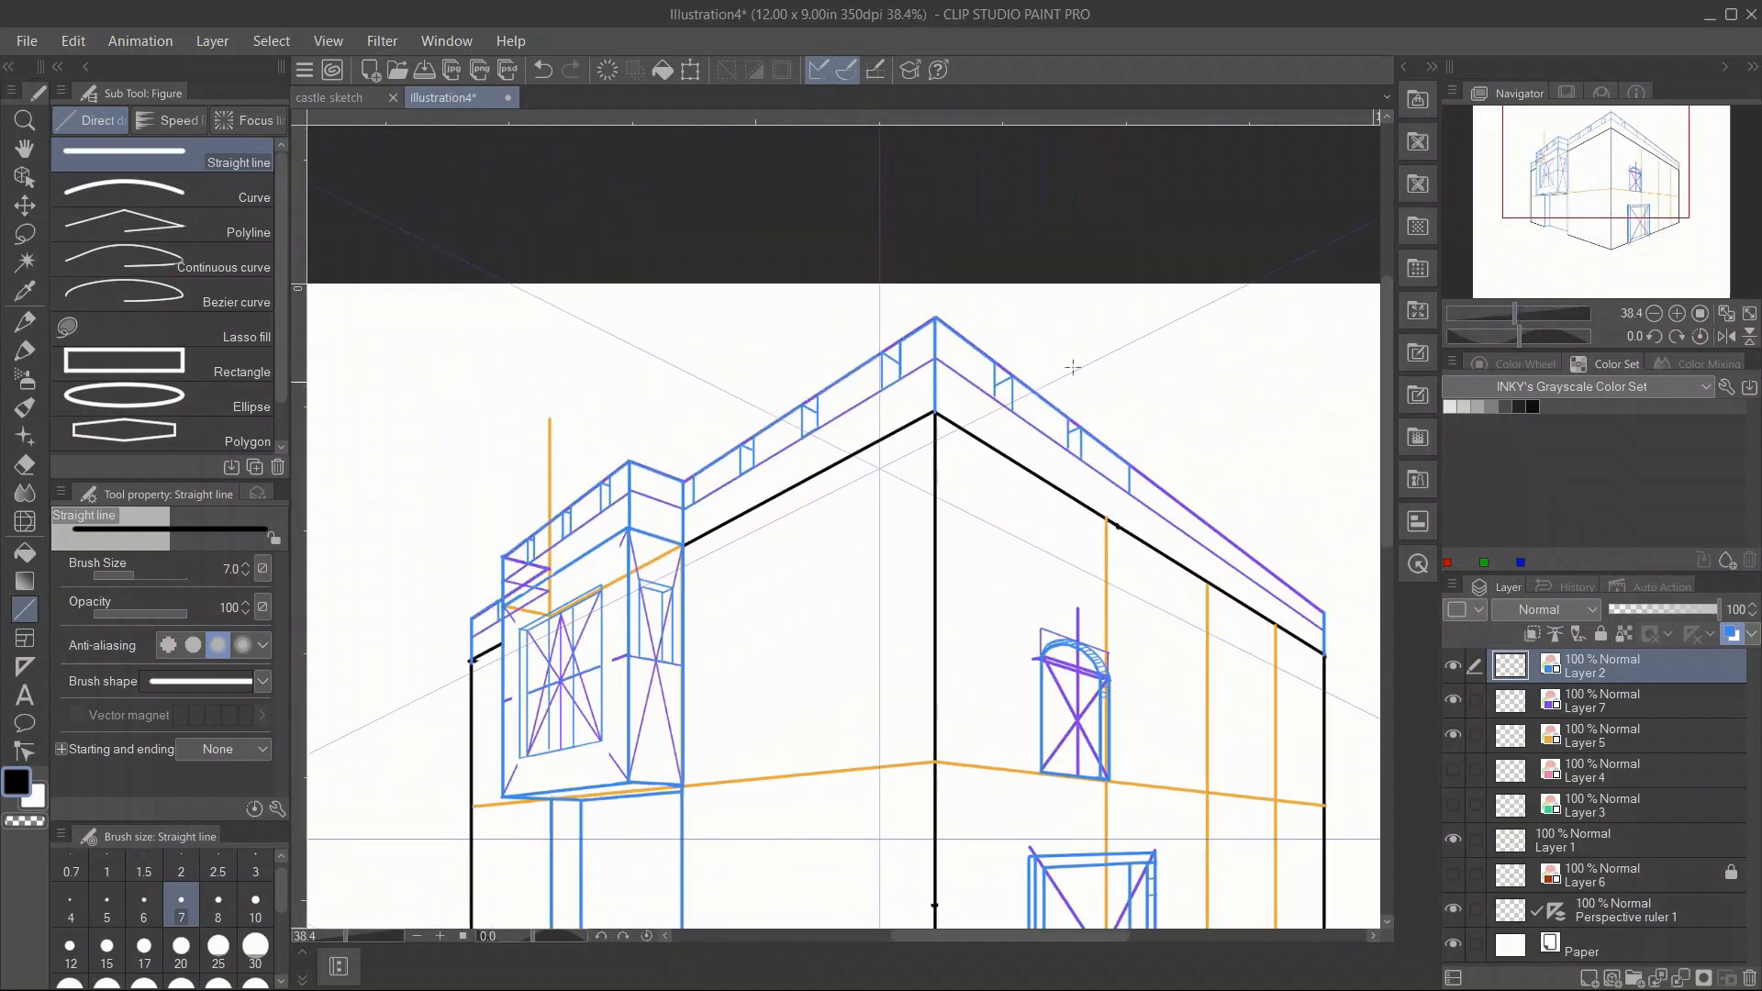
pyautogui.moveTo(1518, 314); pyautogui.dragTo(1528, 314)
pyautogui.moveTo(1585, 160); pyautogui.dragTo(1595, 158)
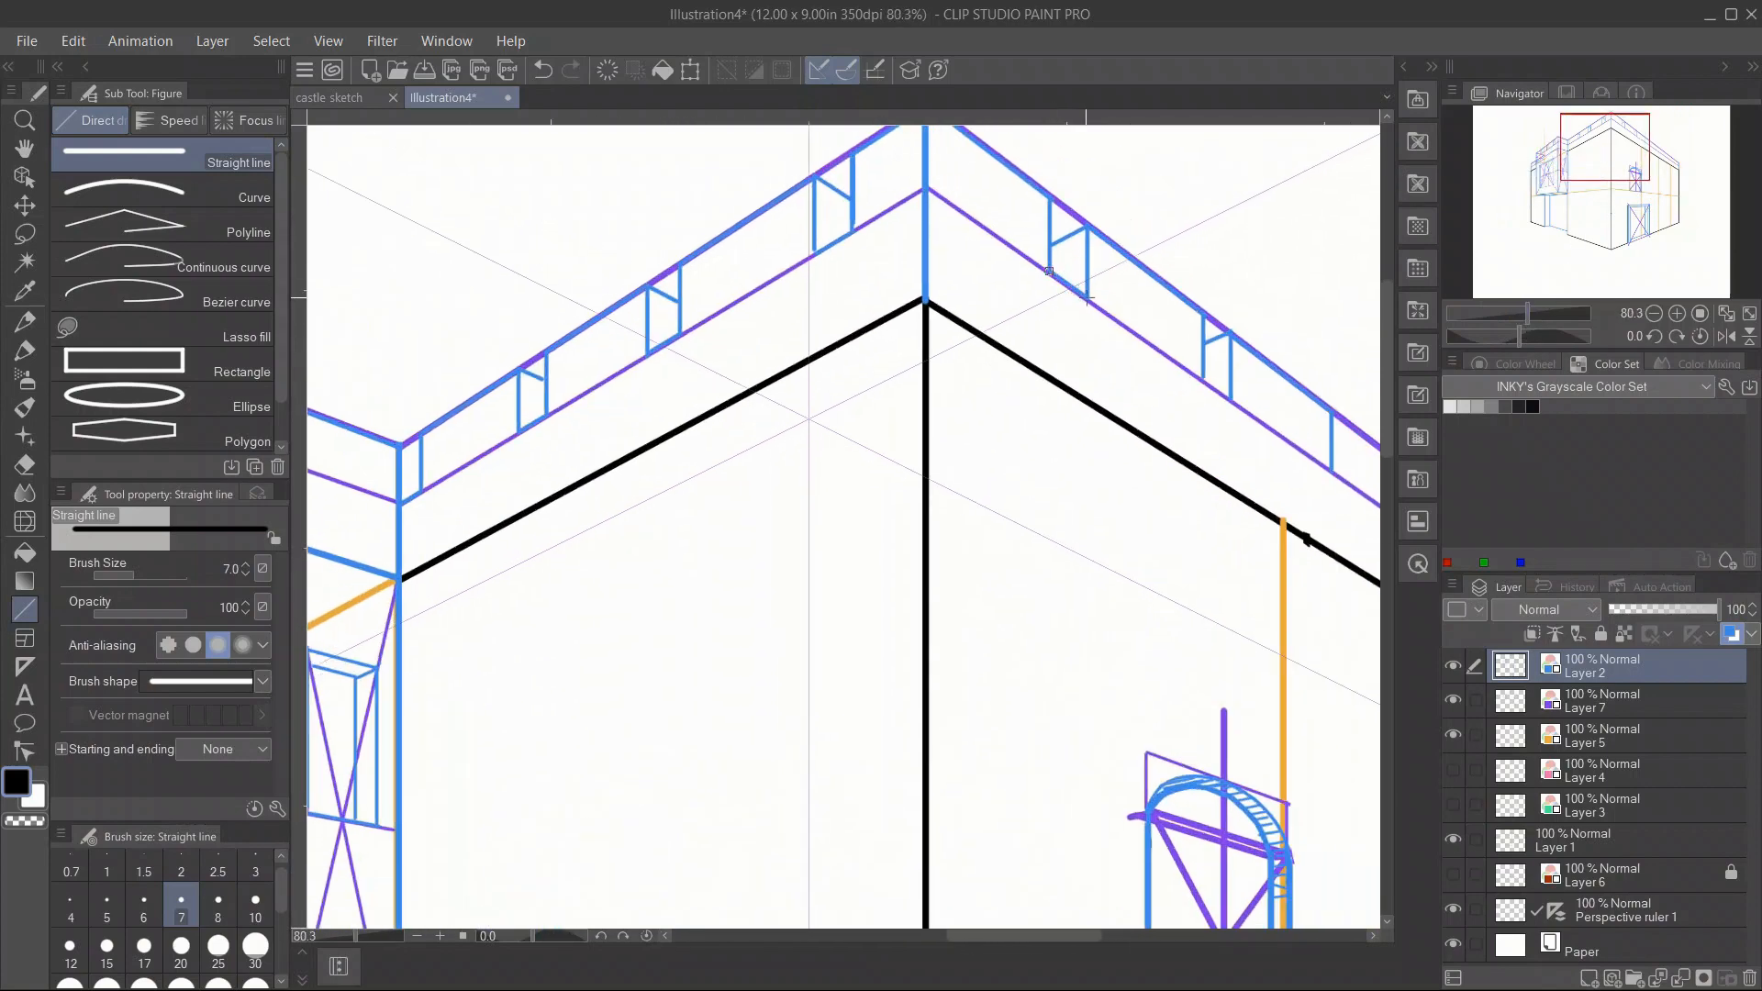
pyautogui.moveTo(1201, 378); pyautogui.dragTo(1226, 399)
pyautogui.moveTo(1571, 170); pyautogui.dragTo(1578, 167)
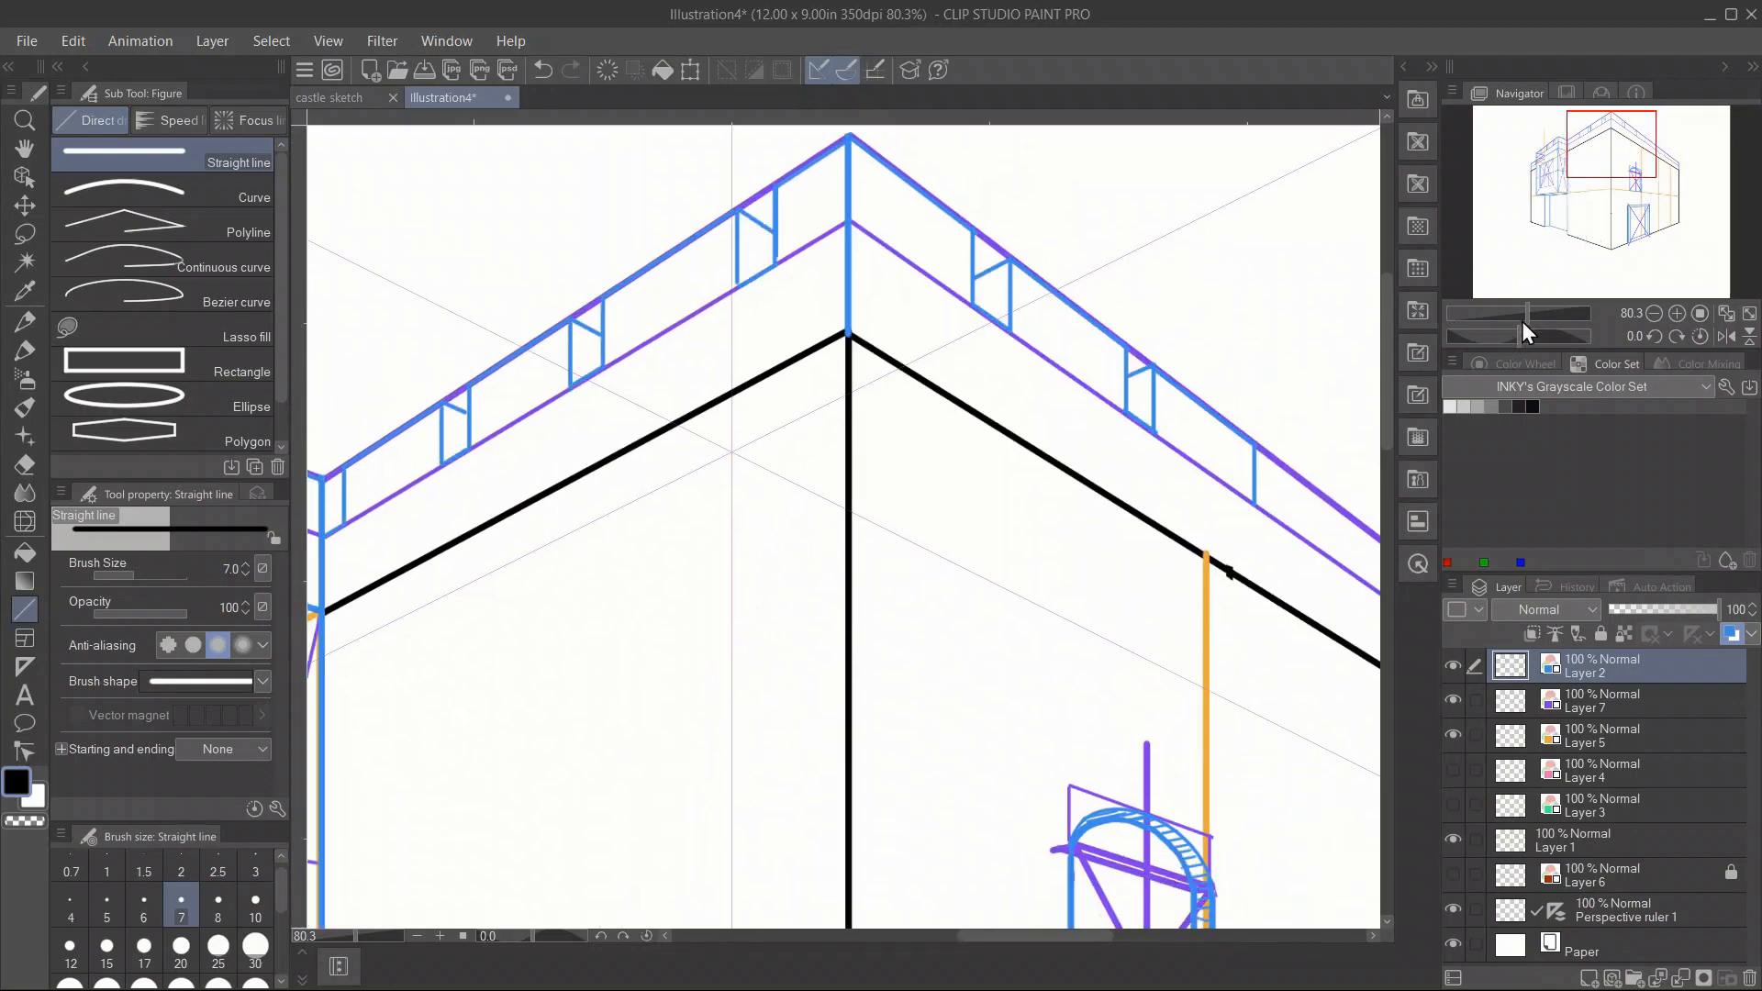
# Hide Layer 7 and Layer 5 so the building shows without its guide lines.
pyautogui.moveTo(1523, 320); pyautogui.dragTo(1515, 320)
pyautogui.moveTo(1592, 187); pyautogui.dragTo(1570, 202)
pyautogui.click(1451, 701)
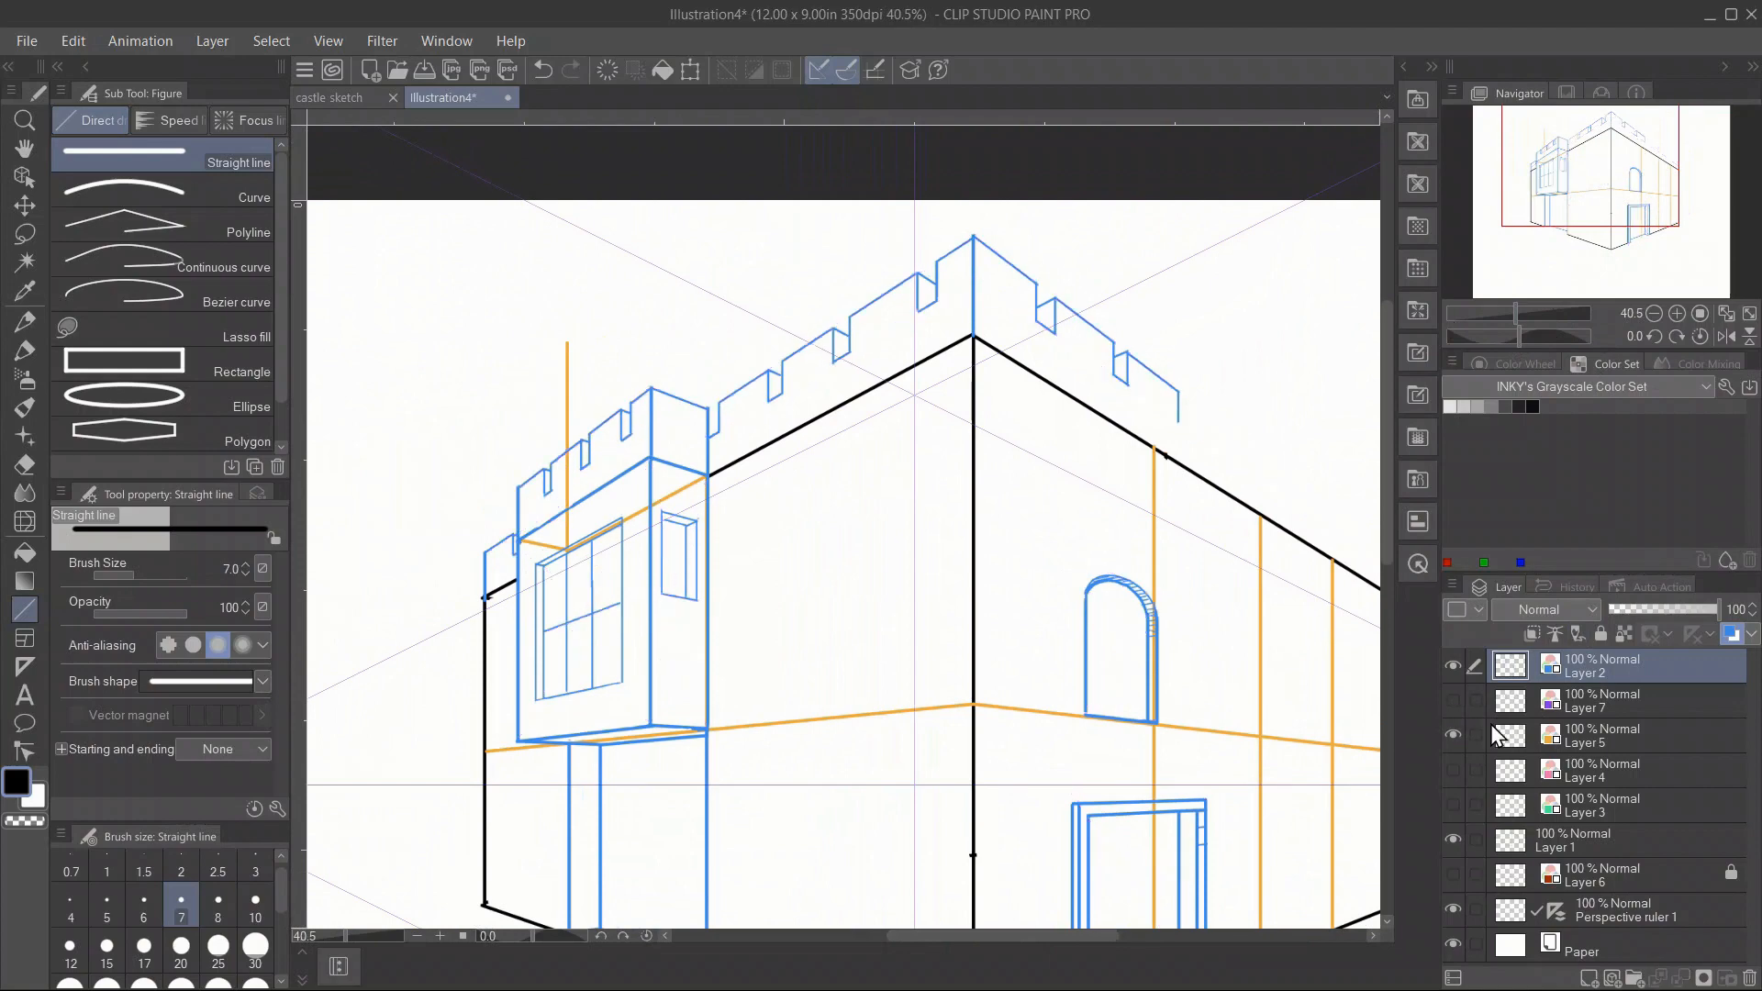
pyautogui.click(1452, 735)
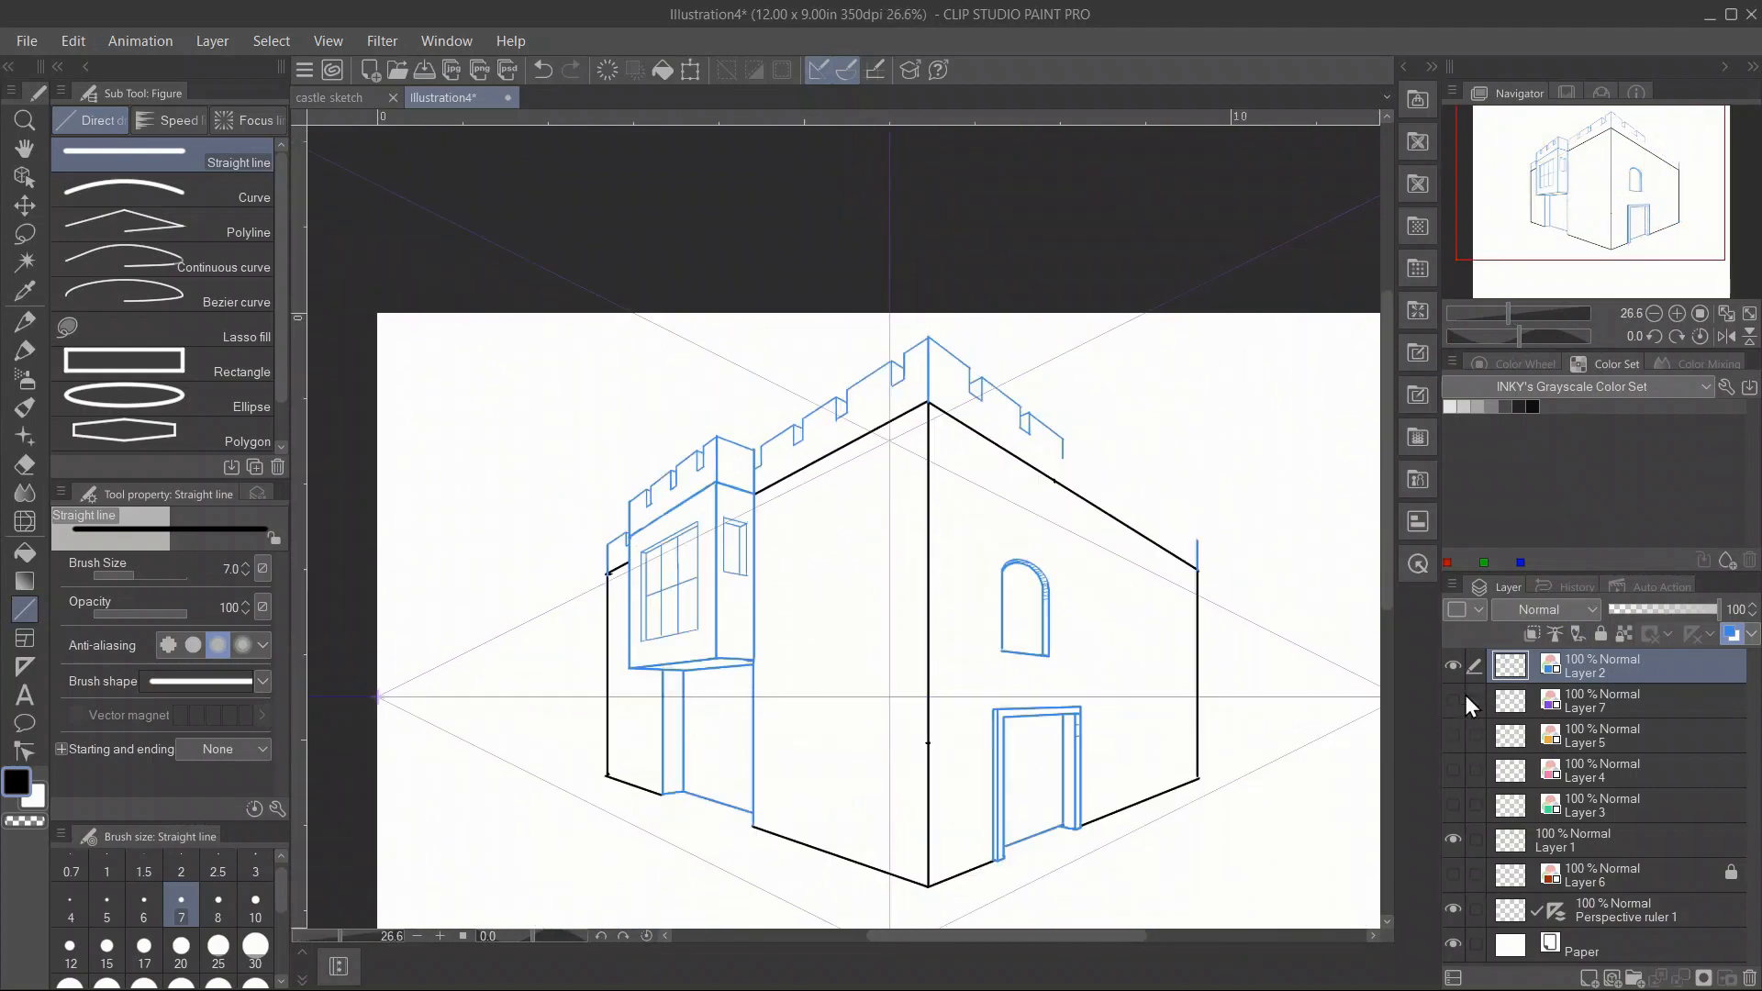
# Draw two vertical lines on Layer 2 between the two converging guide lines below the building.
pyautogui.click(1731, 635)
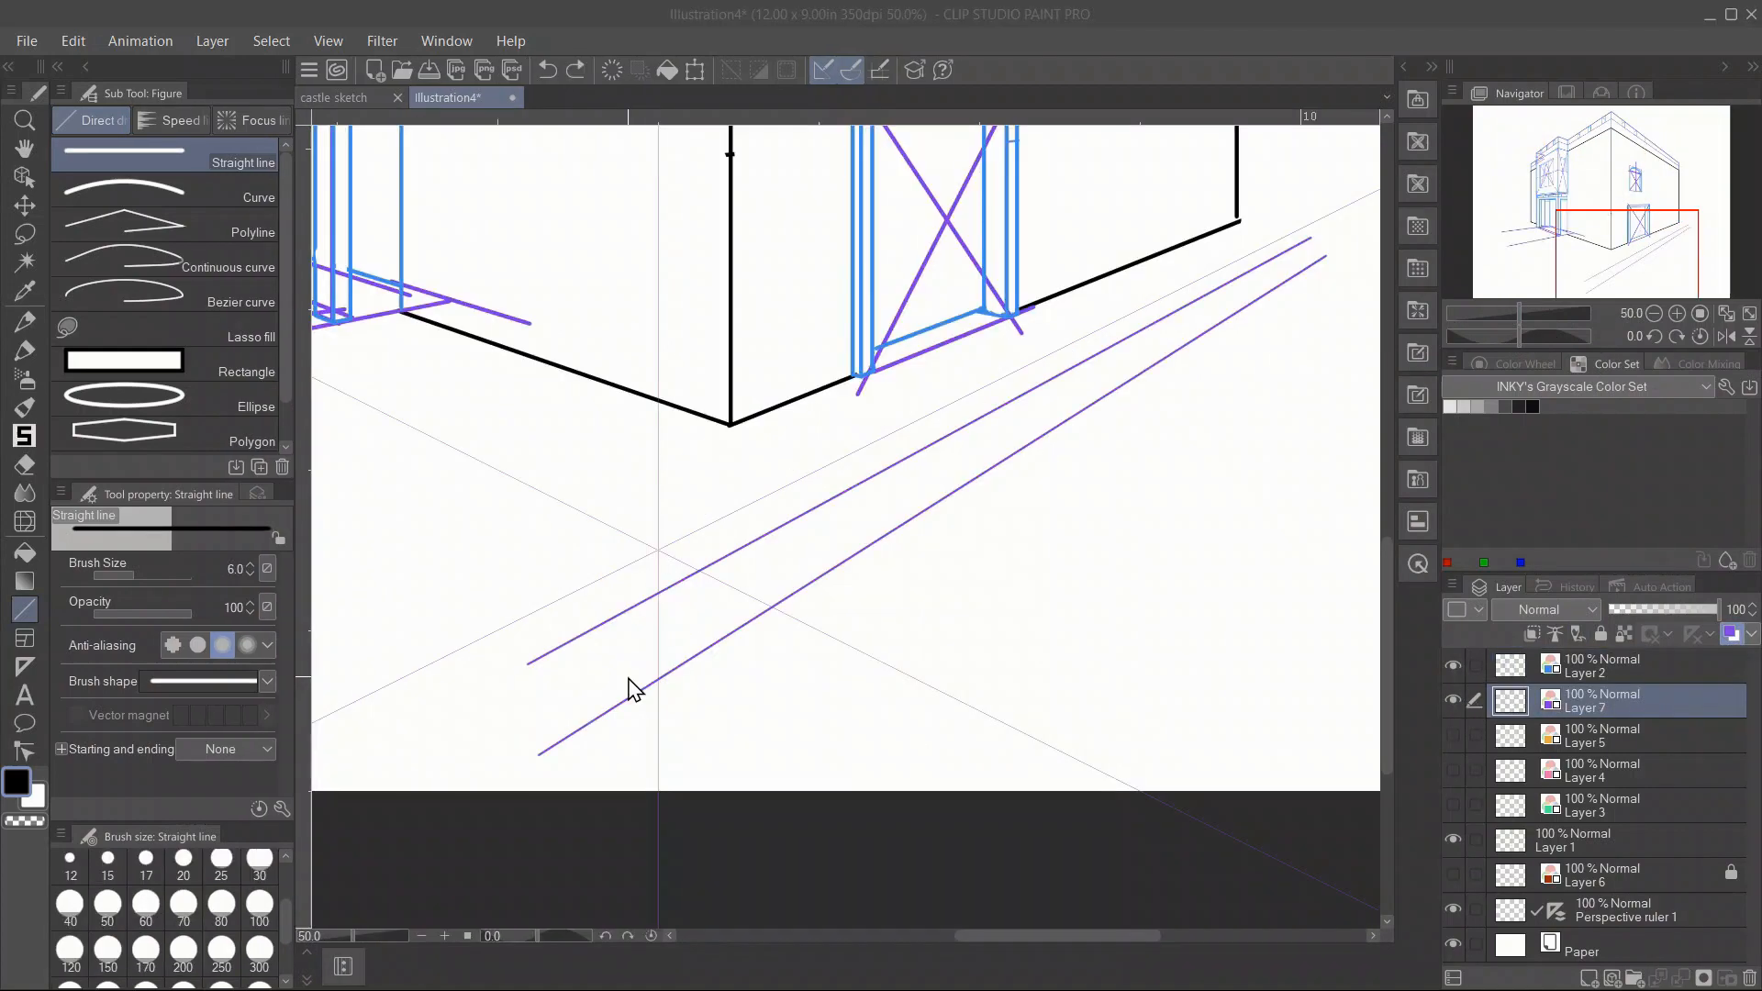
pyautogui.click(1707, 695)
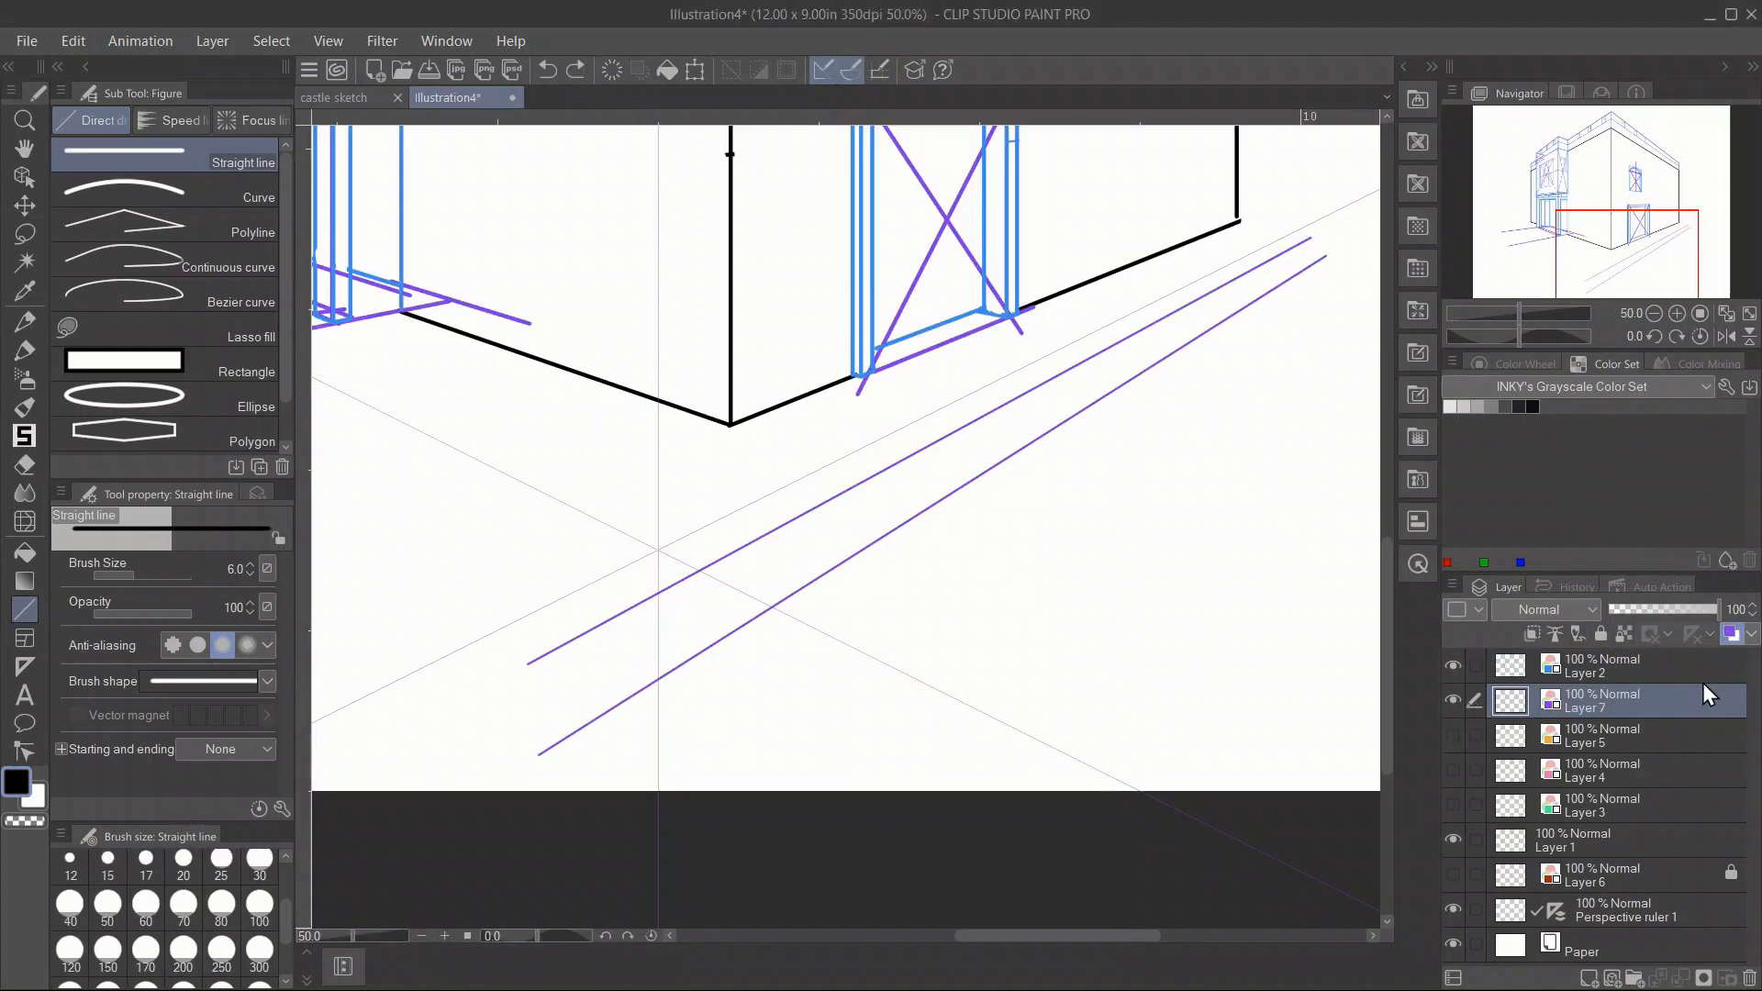
pyautogui.click(1614, 669)
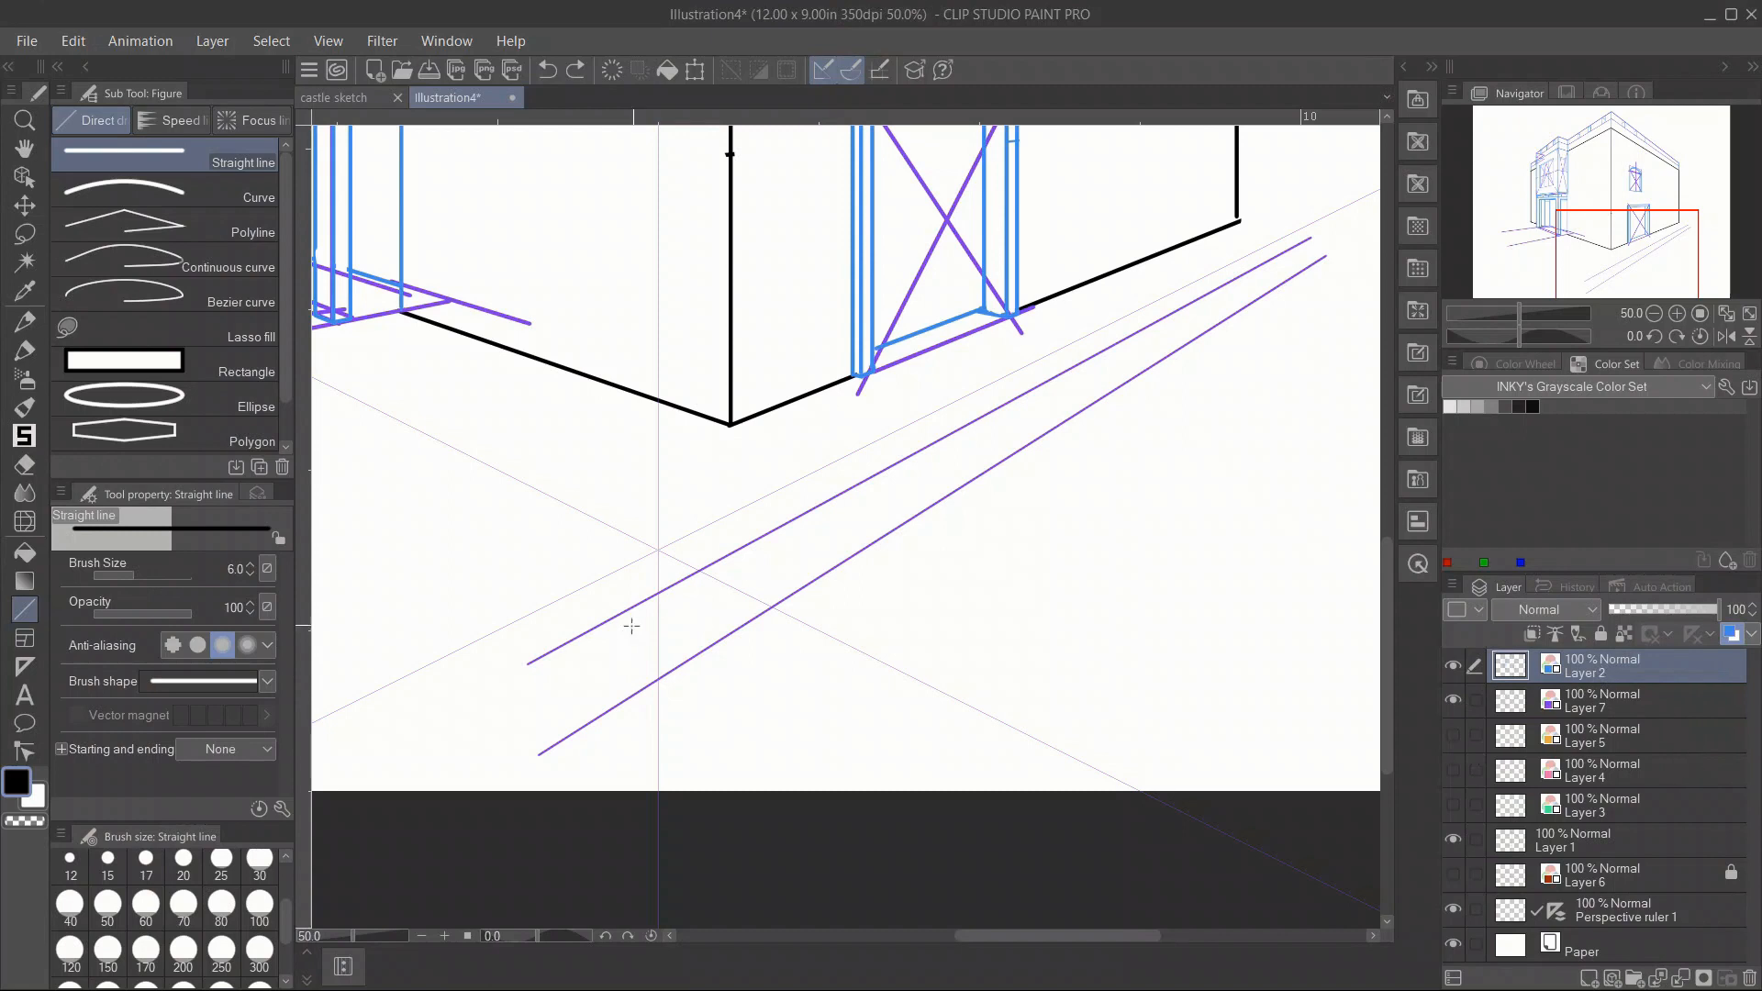
pyautogui.moveTo(557, 647); pyautogui.dragTo(557, 741)
pyautogui.moveTo(659, 595); pyautogui.dragTo(660, 677)
# Draw a centre guide and a diagonal through the second vertical on Layer 7, and add the third vertical on Layer 2.
pyautogui.click(1667, 709)
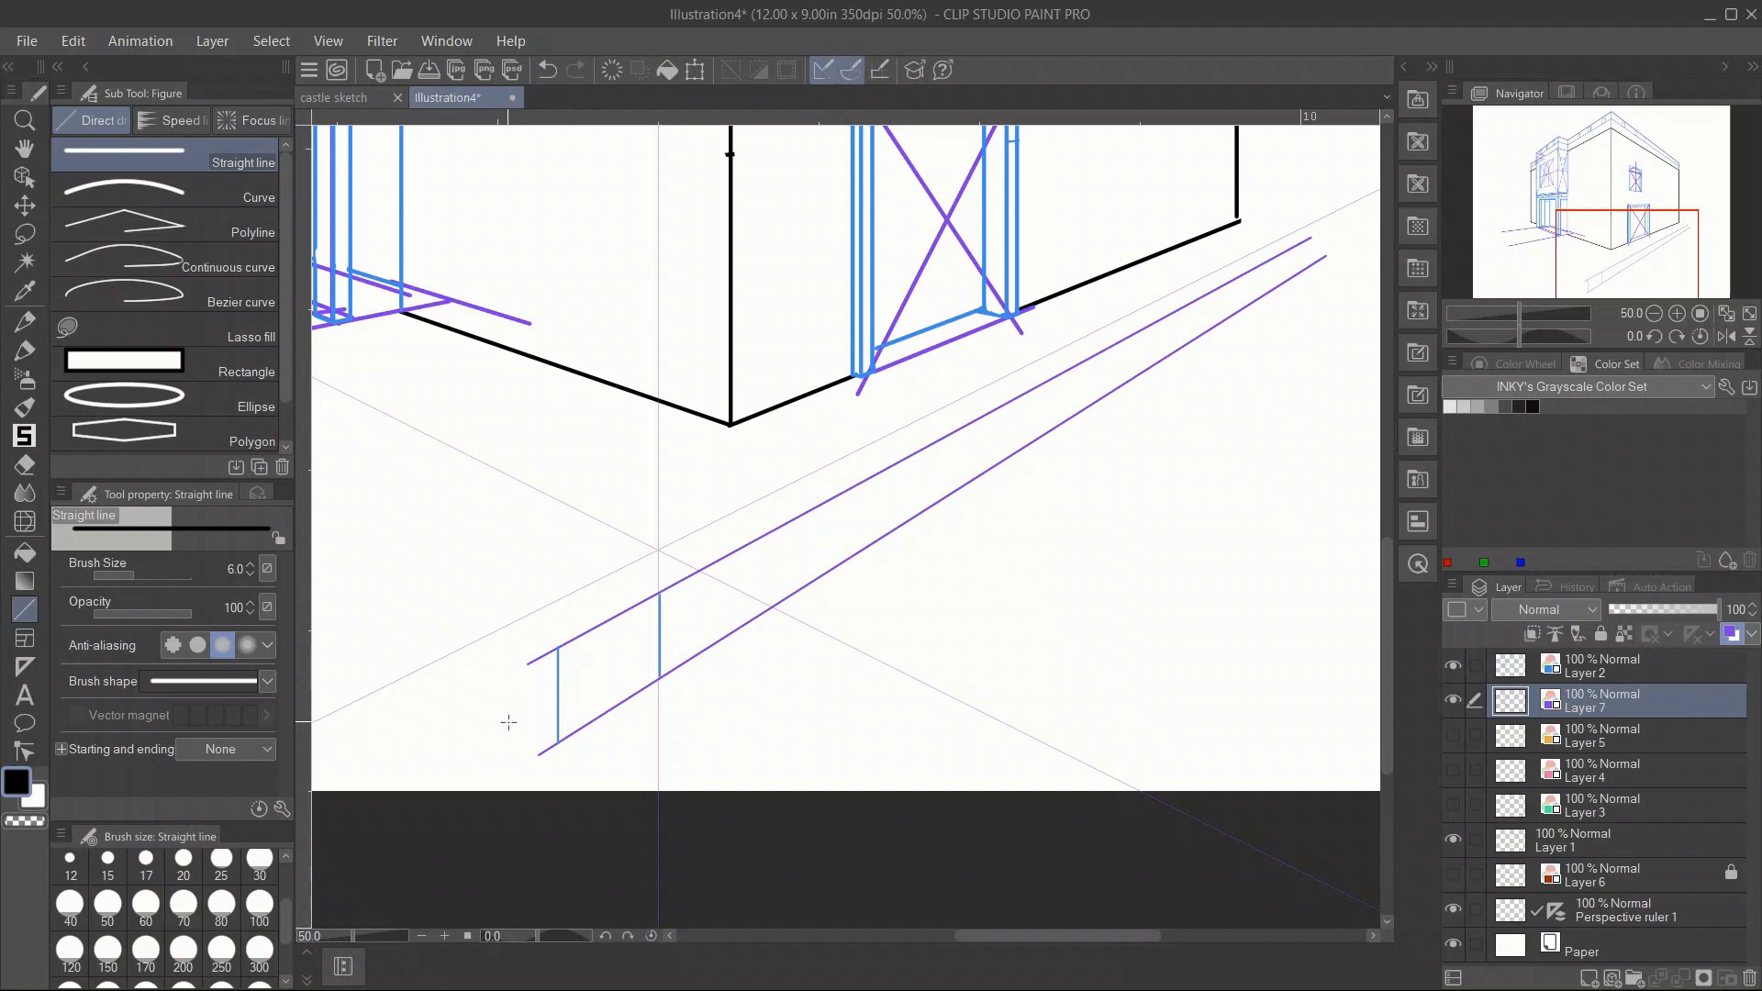
pyautogui.moveTo(511, 719)
pyautogui.mouseDown()
pyautogui.moveTo(1081, 370)
pyautogui.moveTo(1328, 245)
pyautogui.mouseUp()
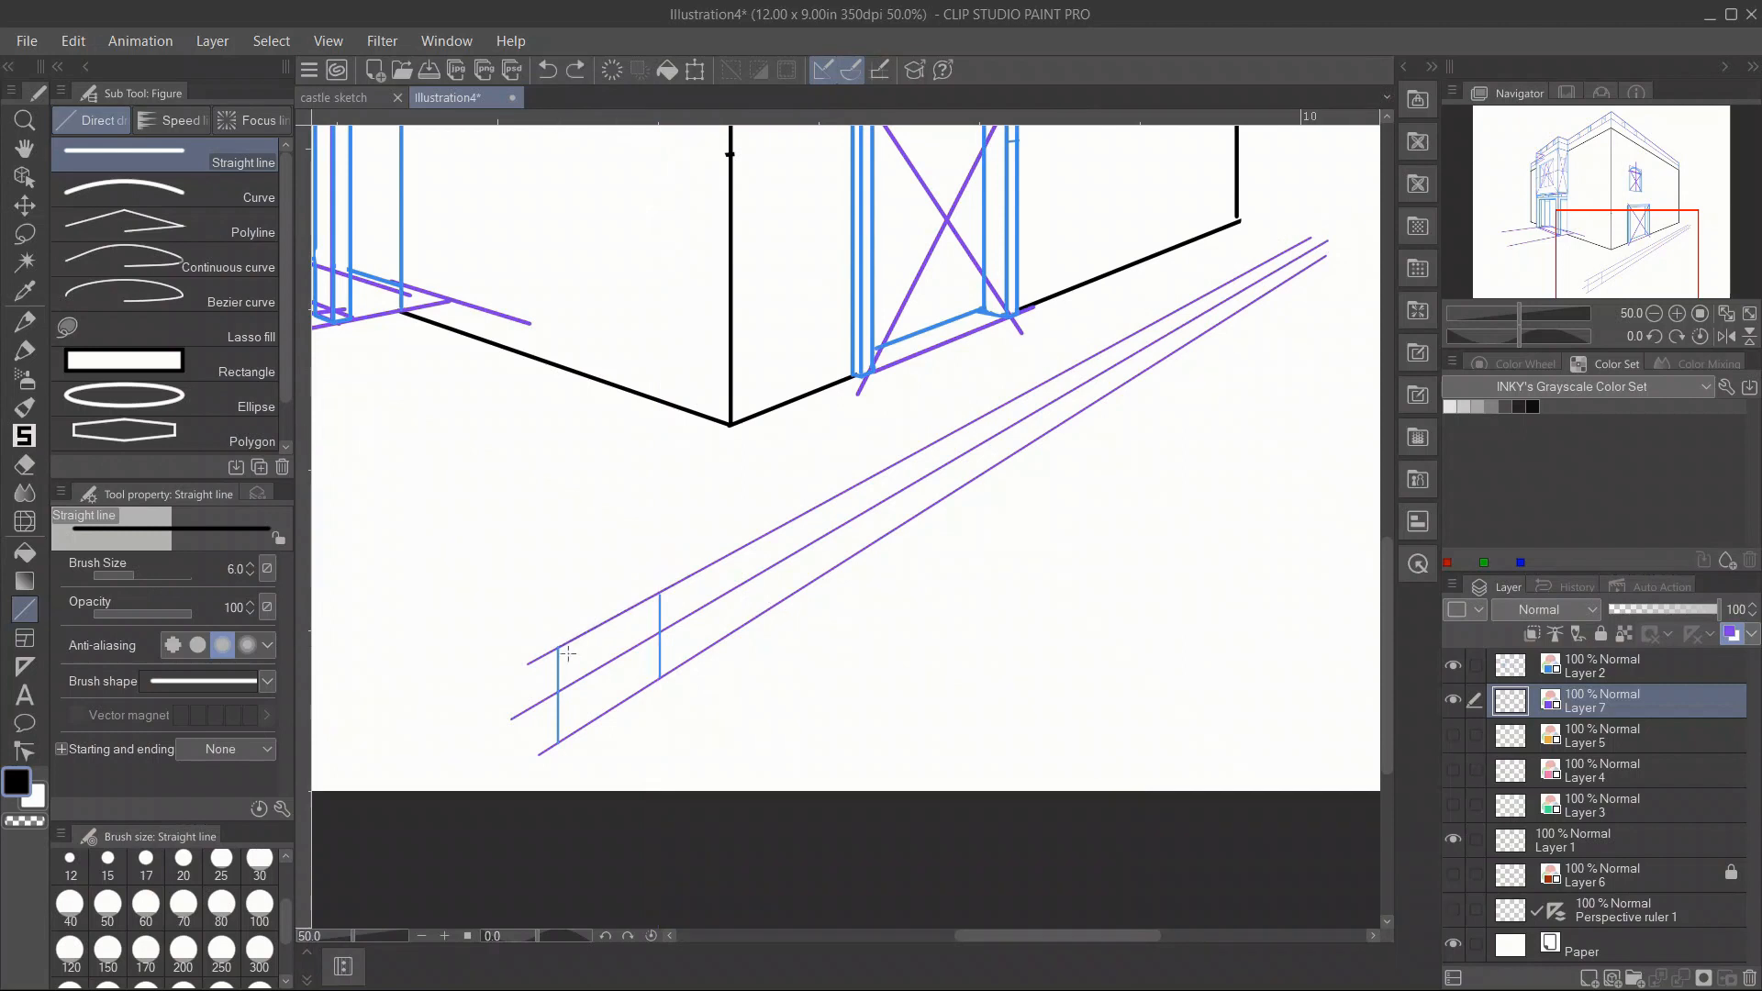
pyautogui.moveTo(558, 648); pyautogui.dragTo(757, 618)
pyautogui.click(1627, 673)
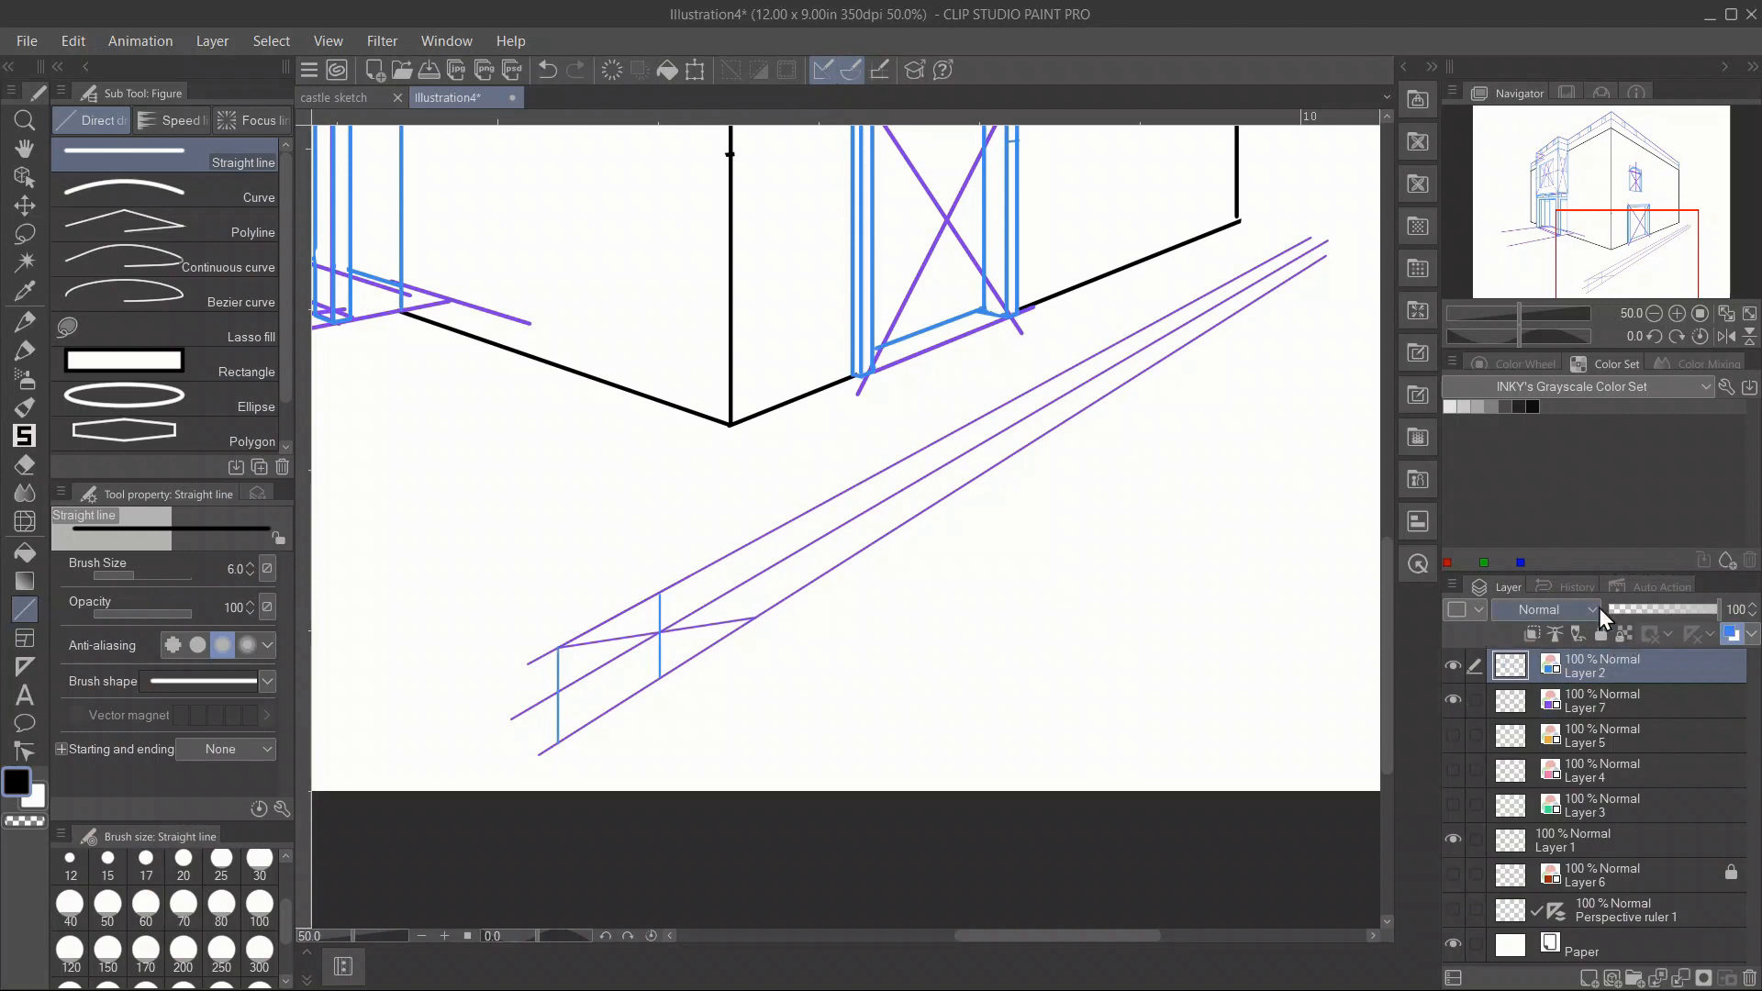
pyautogui.hotkey('ctrl', 'z')
pyautogui.moveTo(753, 619); pyautogui.dragTo(745, 536)
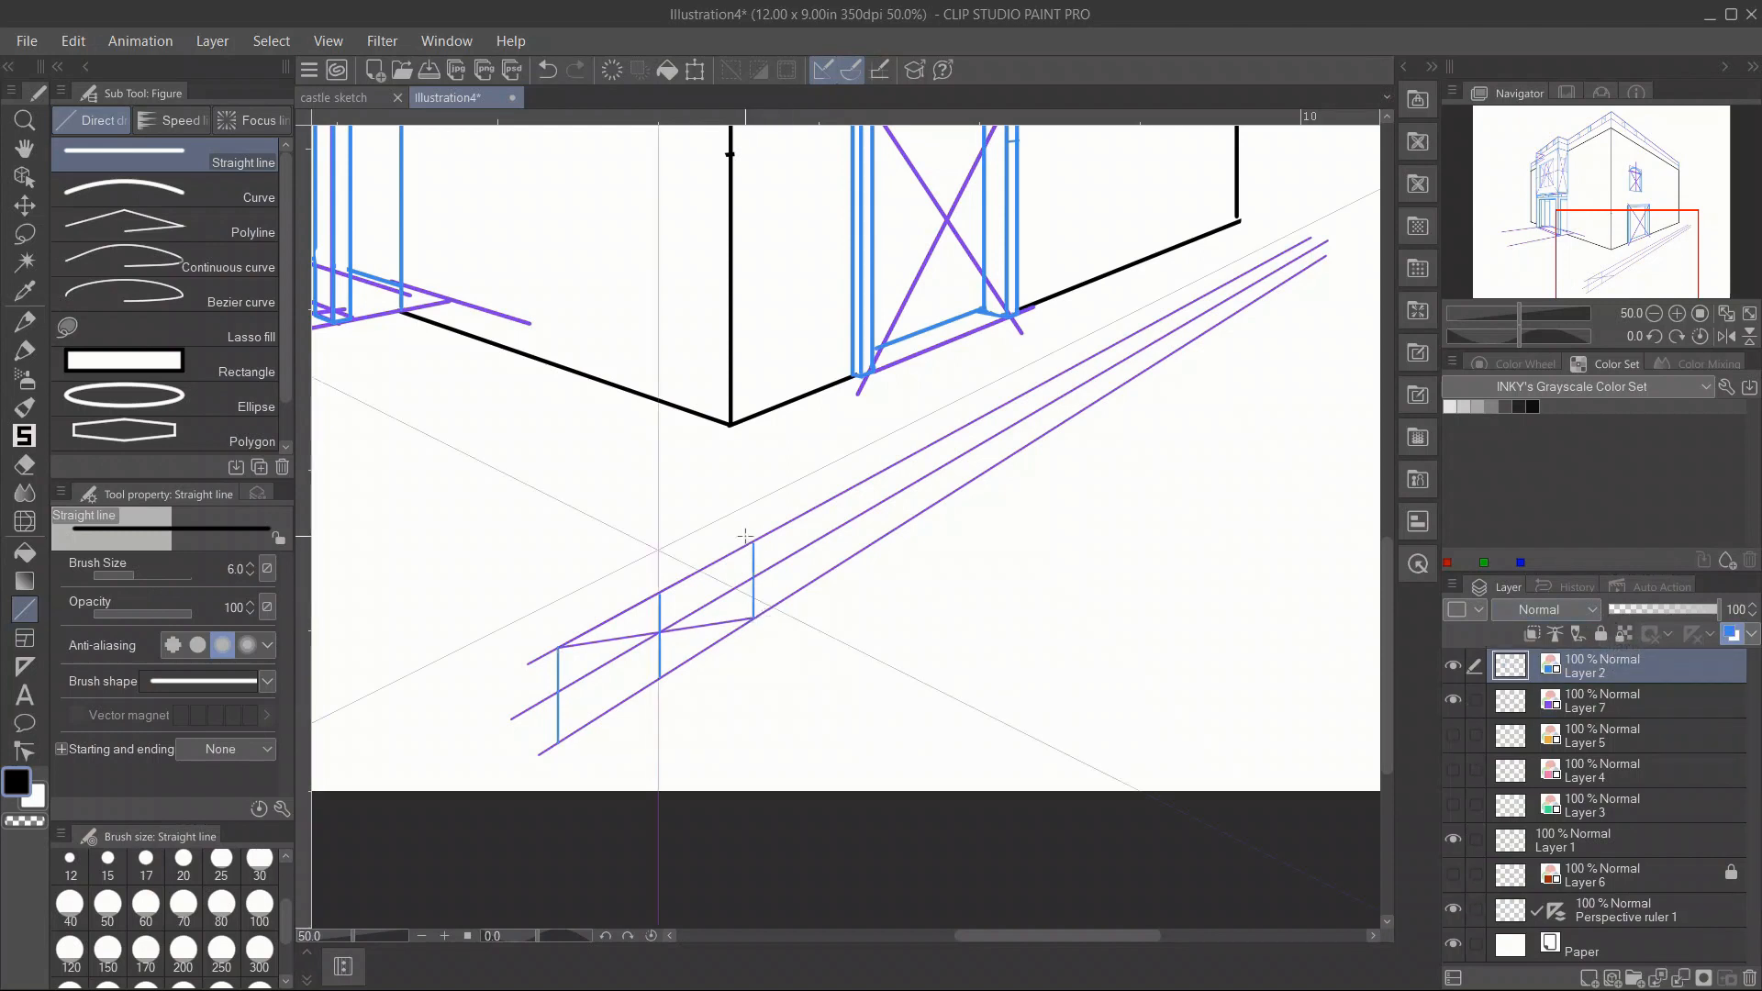
# Draw a diagonal from the second vertical's top through the third on Layer 7, and add the fourth vertical on Layer 2.
pyautogui.click(1624, 701)
pyautogui.click(1452, 909)
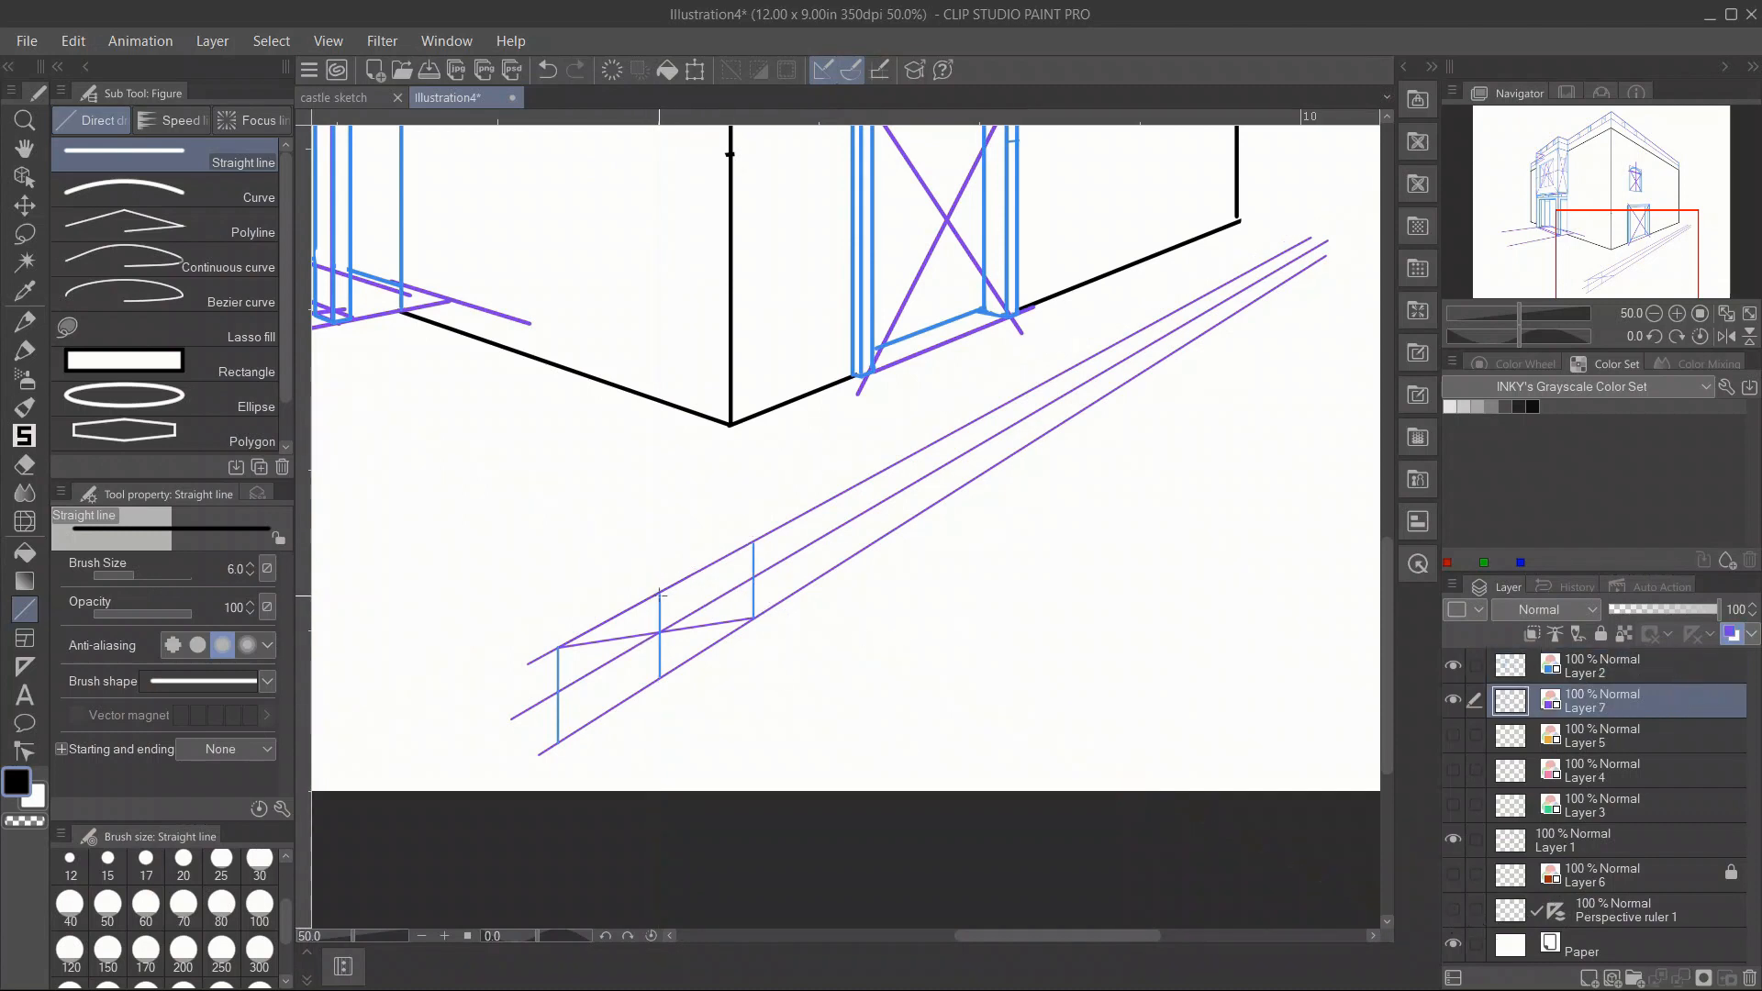
pyautogui.moveTo(660, 592)
pyautogui.mouseDown()
pyautogui.moveTo(852, 559)
pyautogui.moveTo(837, 497)
pyautogui.mouseUp()
pyautogui.click(1601, 665)
pyautogui.click(1452, 909)
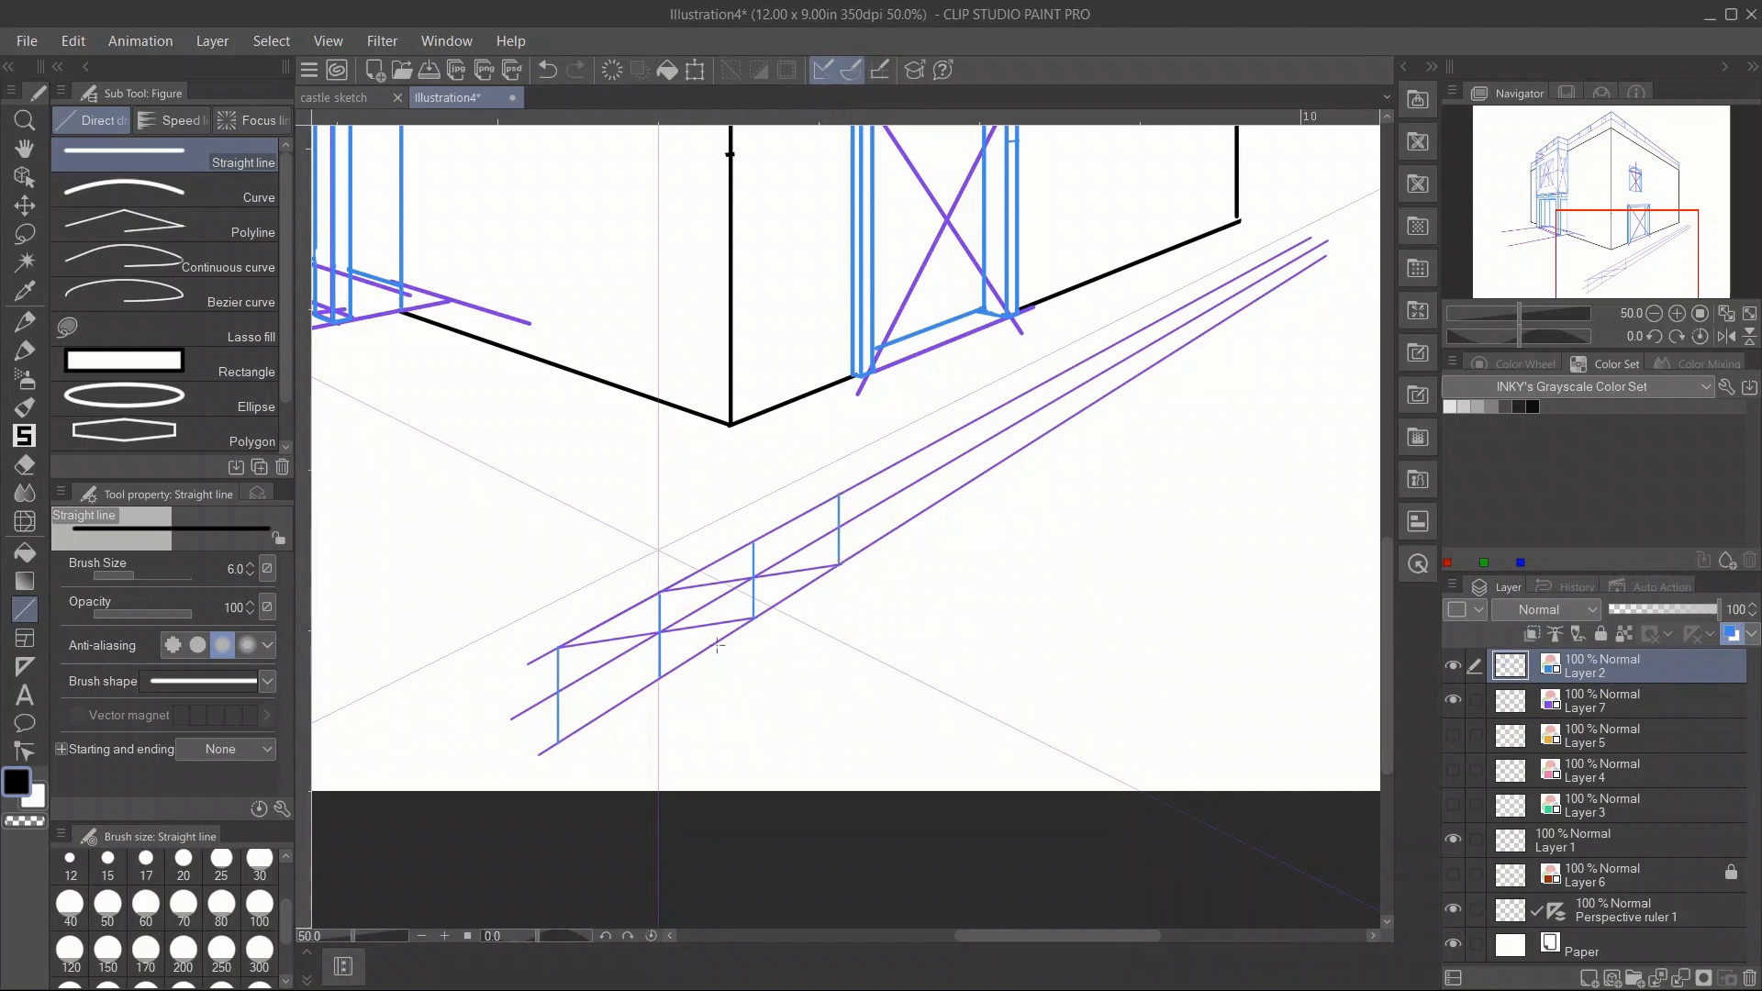
# Show Layer 5 and draw on it offset verticals beside the second and third ones, with a diagonal through them to the lower guide.
pyautogui.click(1452, 734)
pyautogui.click(1602, 734)
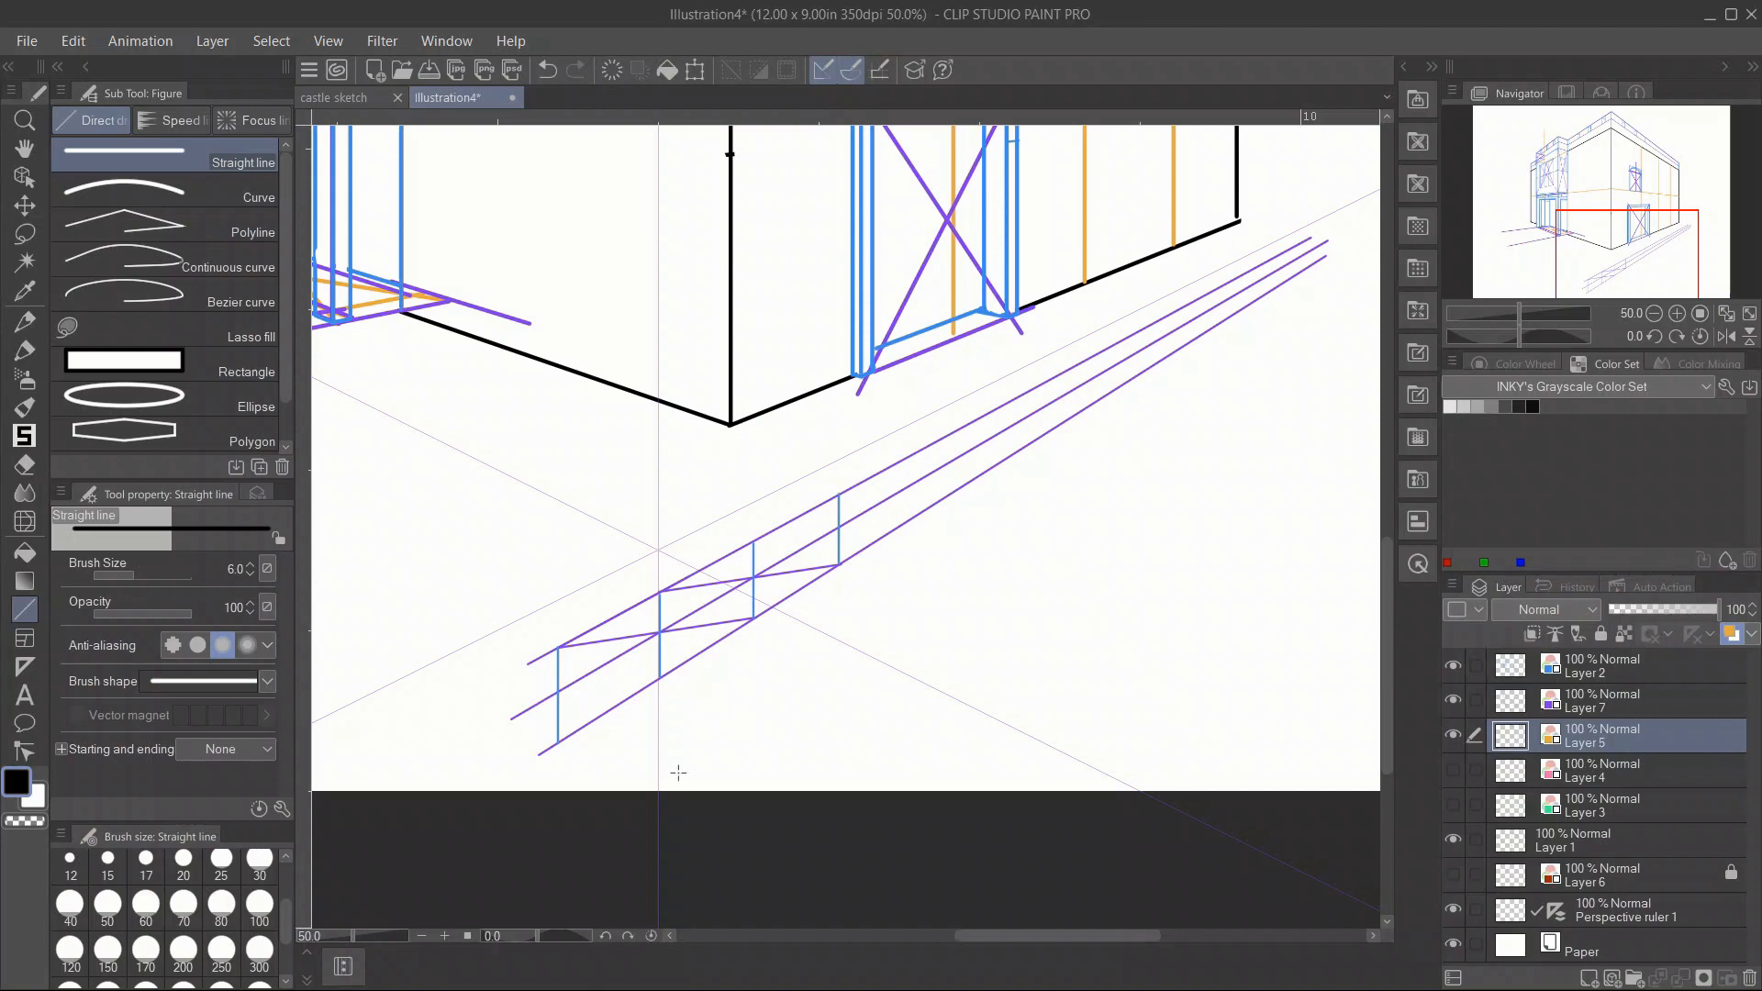
pyautogui.scroll(10, 954, 390)
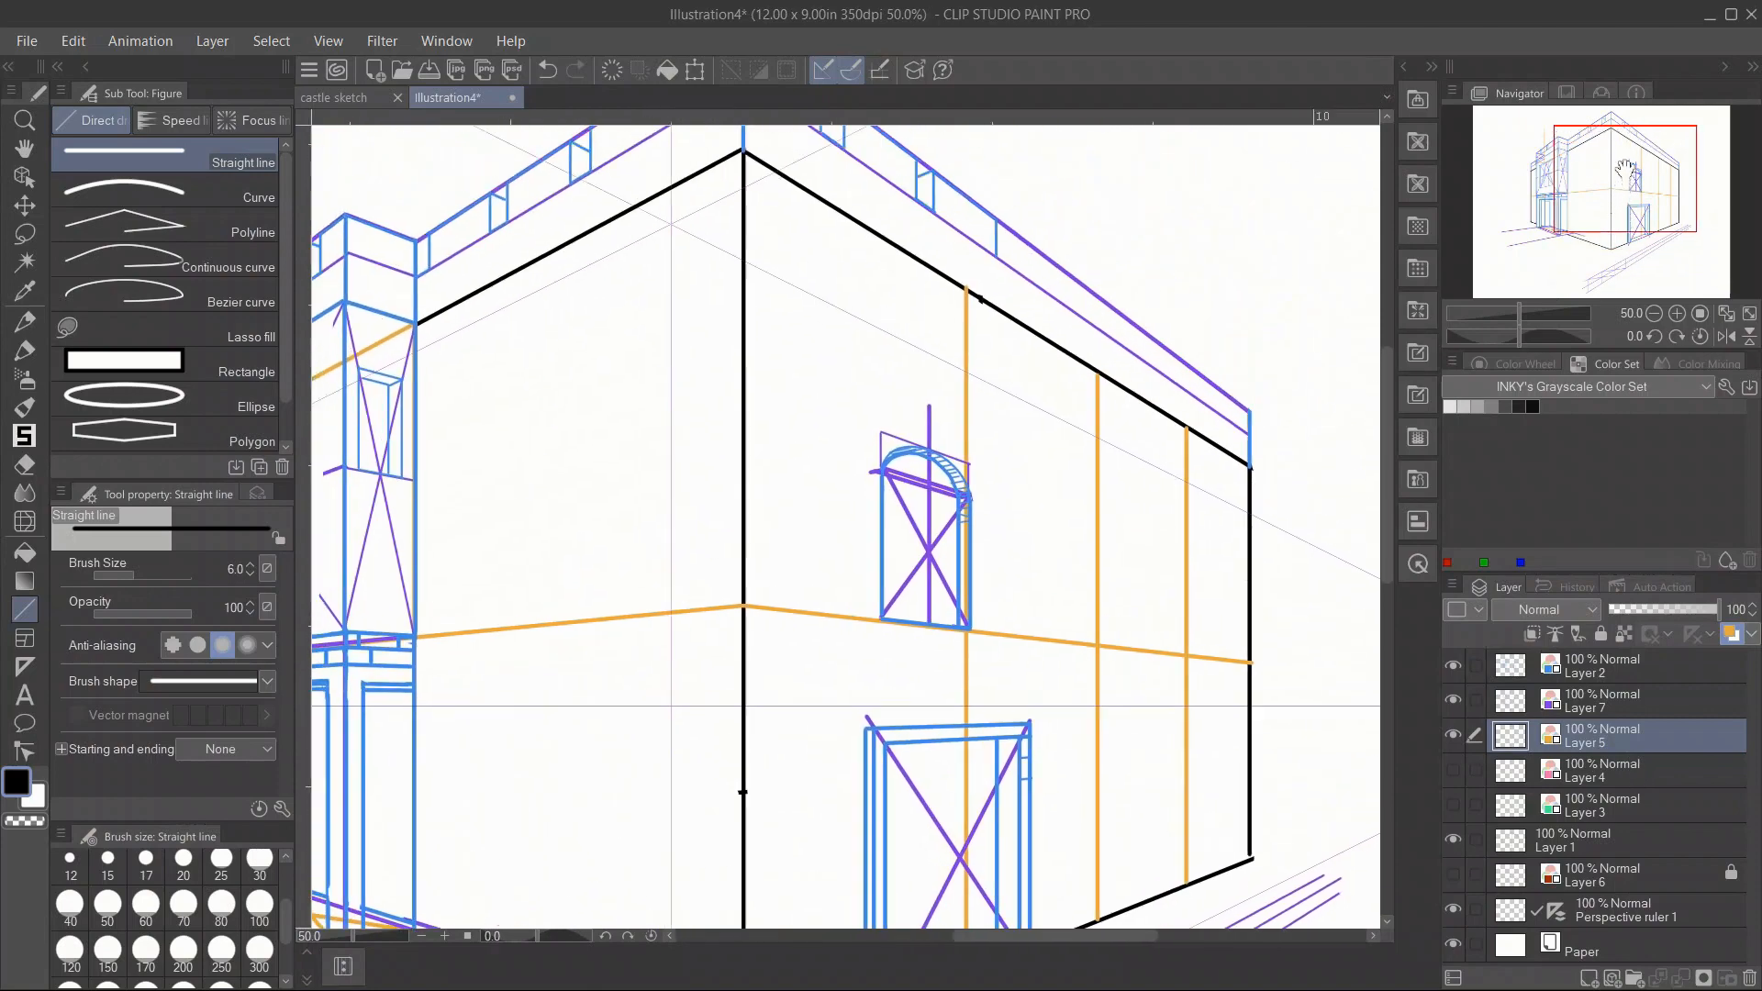
pyautogui.moveTo(1615, 218); pyautogui.dragTo(1652, 323)
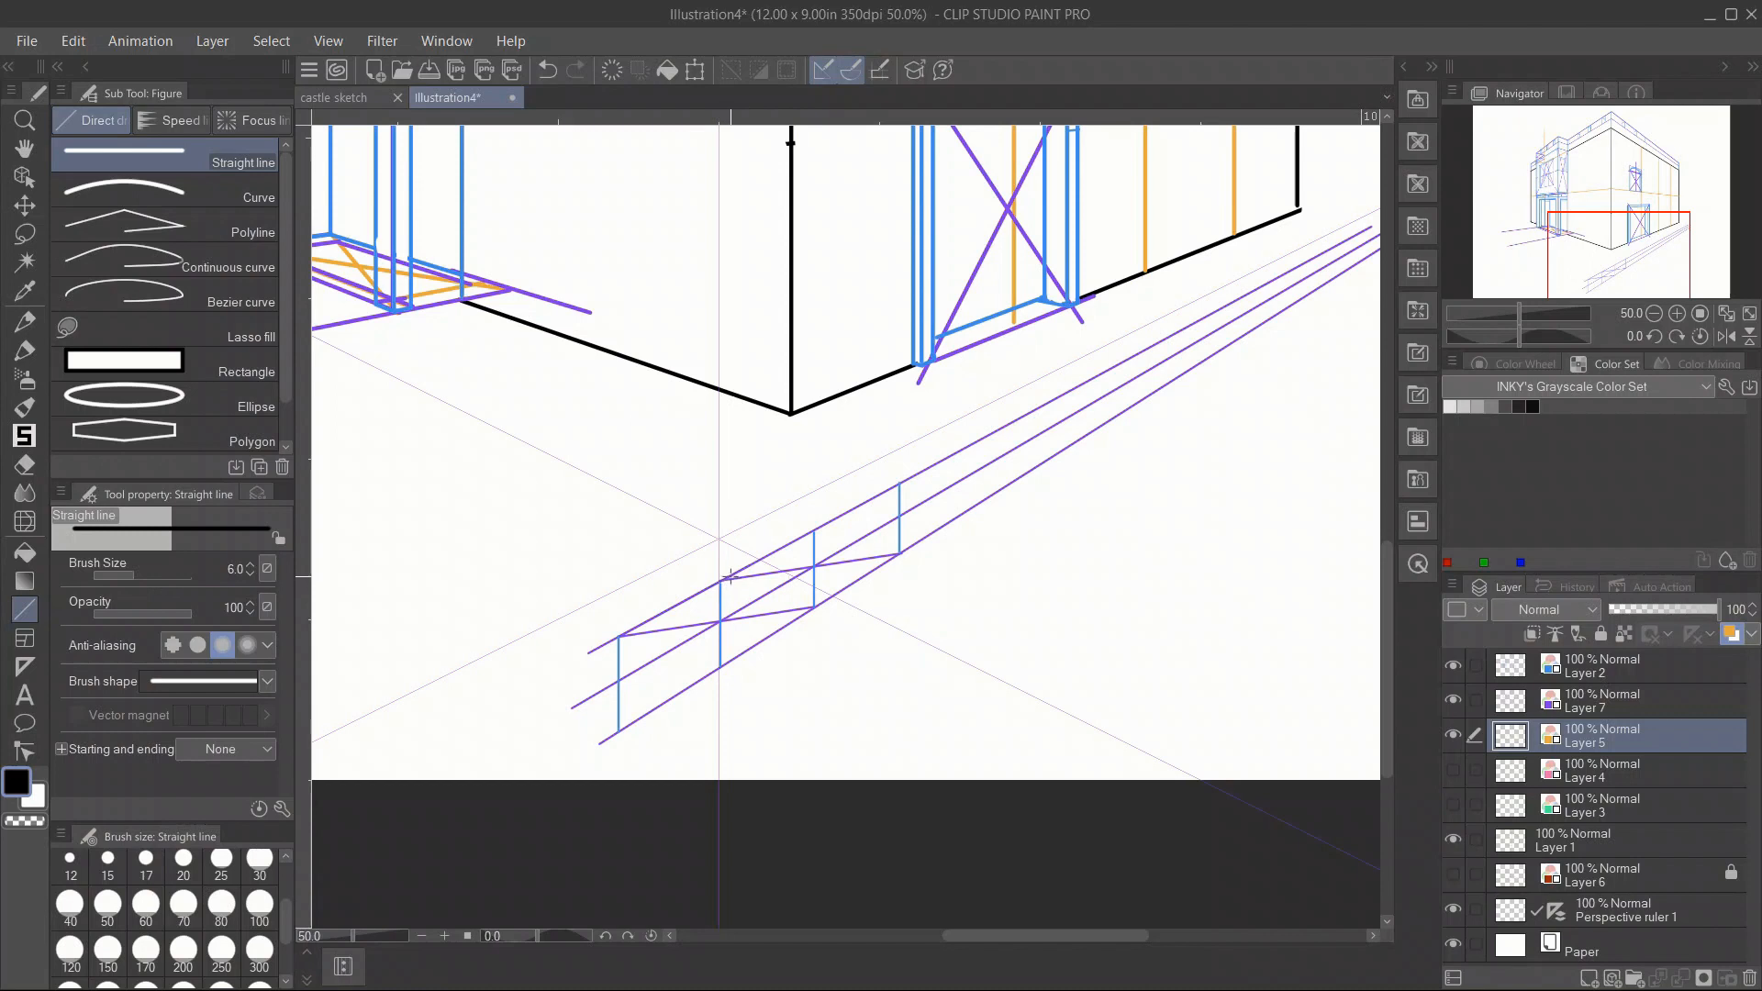
pyautogui.moveTo(729, 576); pyautogui.dragTo(737, 650)
pyautogui.moveTo(823, 526); pyautogui.dragTo(824, 600)
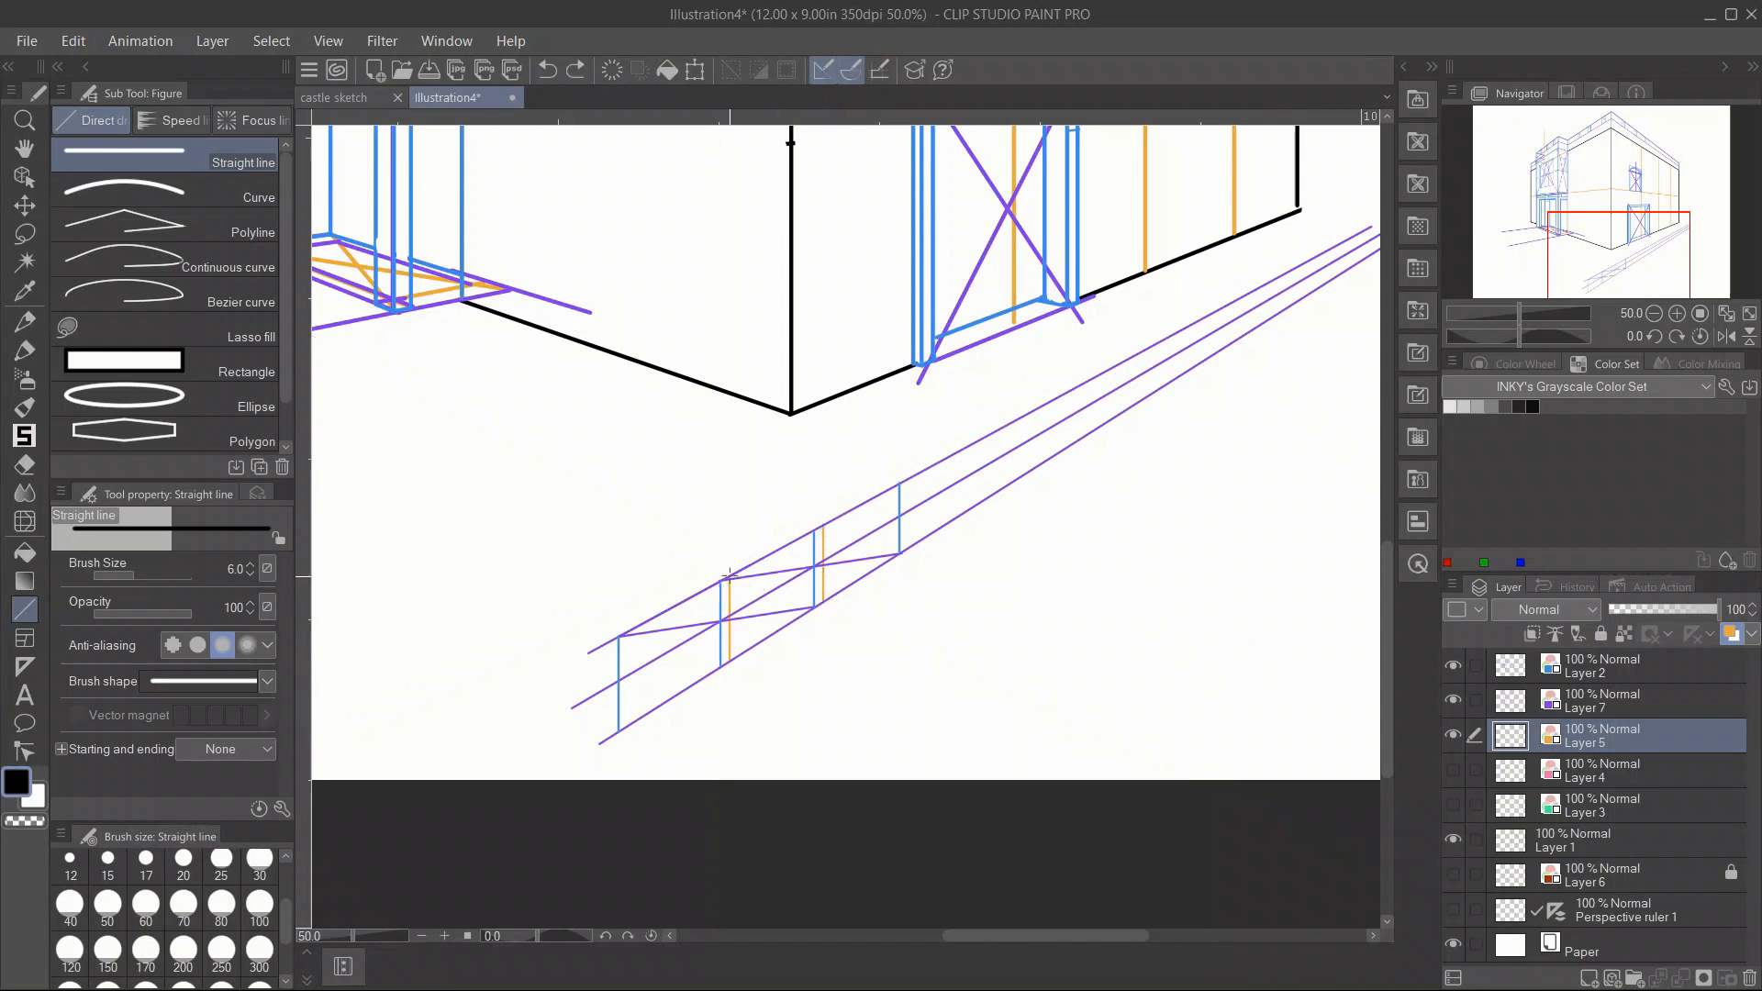
pyautogui.moveTo(729, 576)
pyautogui.mouseDown()
pyautogui.moveTo(825, 604)
pyautogui.moveTo(812, 578)
pyautogui.moveTo(908, 548)
pyautogui.mouseUp()
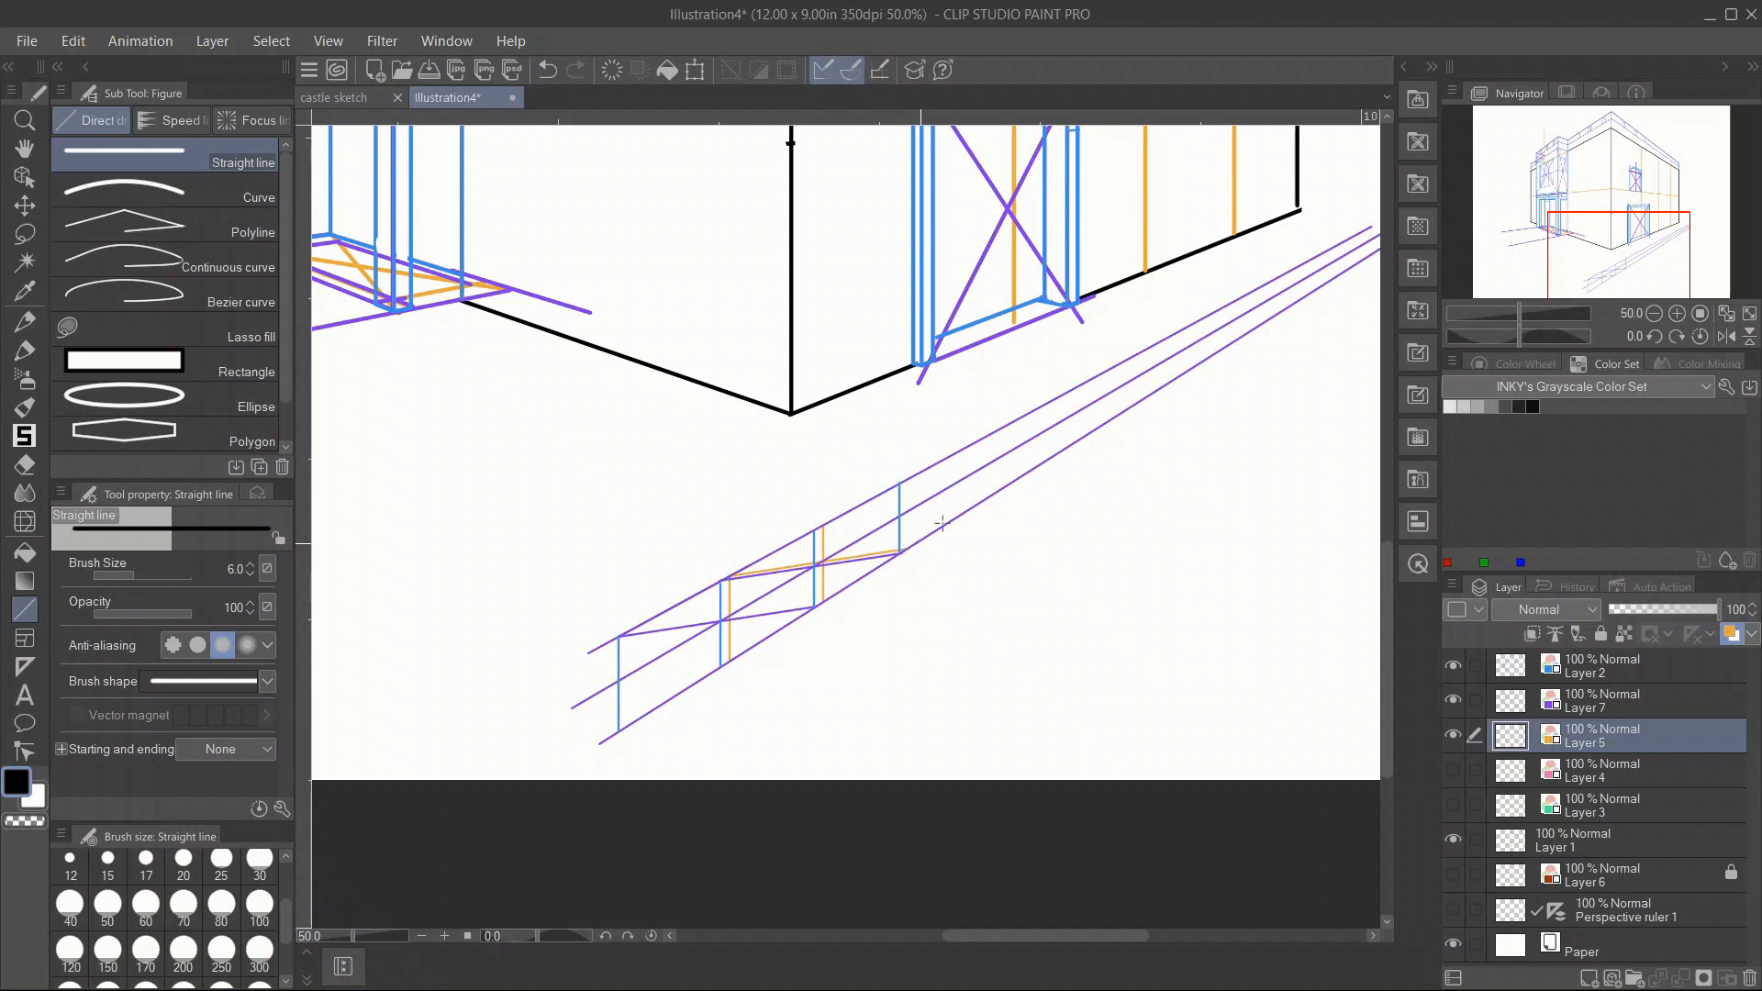
# Draw the second edge line beside the fourth, third and second verticals of the strip on Layer 2.
pyautogui.click(1602, 670)
pyautogui.hotkey('ctrl', '2')
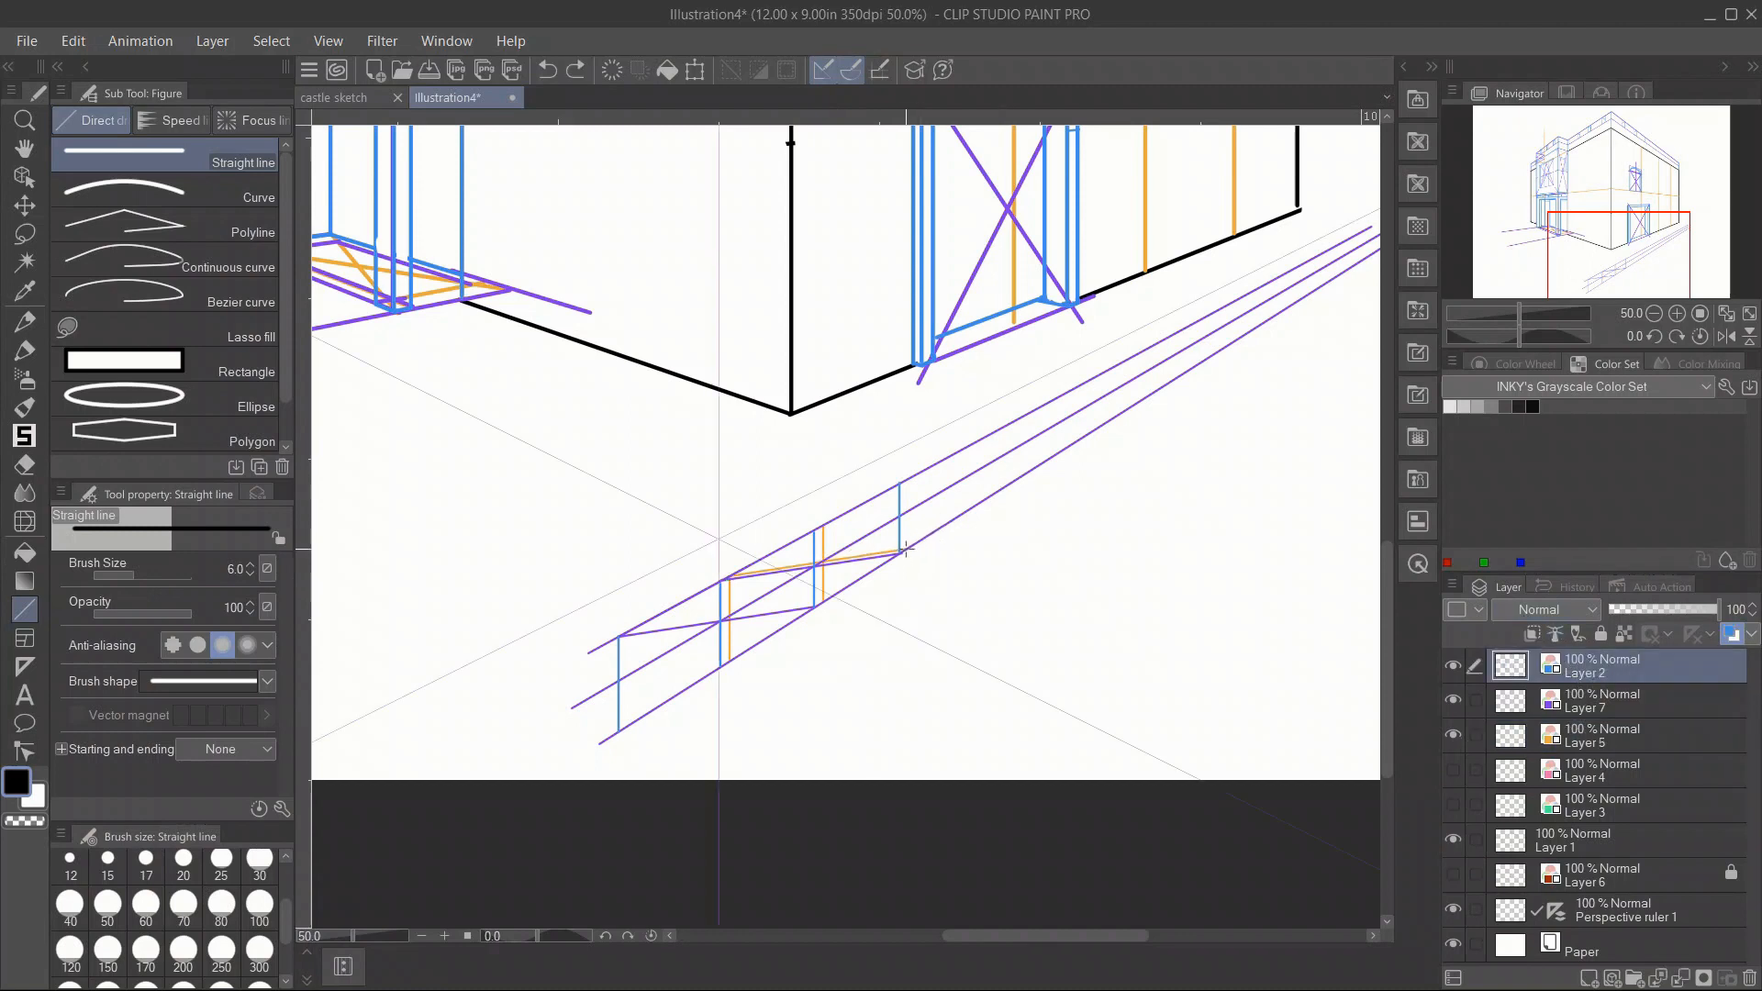
pyautogui.moveTo(906, 548); pyautogui.dragTo(905, 483)
pyautogui.moveTo(824, 601); pyautogui.dragTo(822, 522)
pyautogui.moveTo(731, 661); pyautogui.dragTo(730, 575)
# Draw a diagonal from the third vertical's top on Layer 7, and add the strip's last vertical on Layer 2.
pyautogui.click(1693, 698)
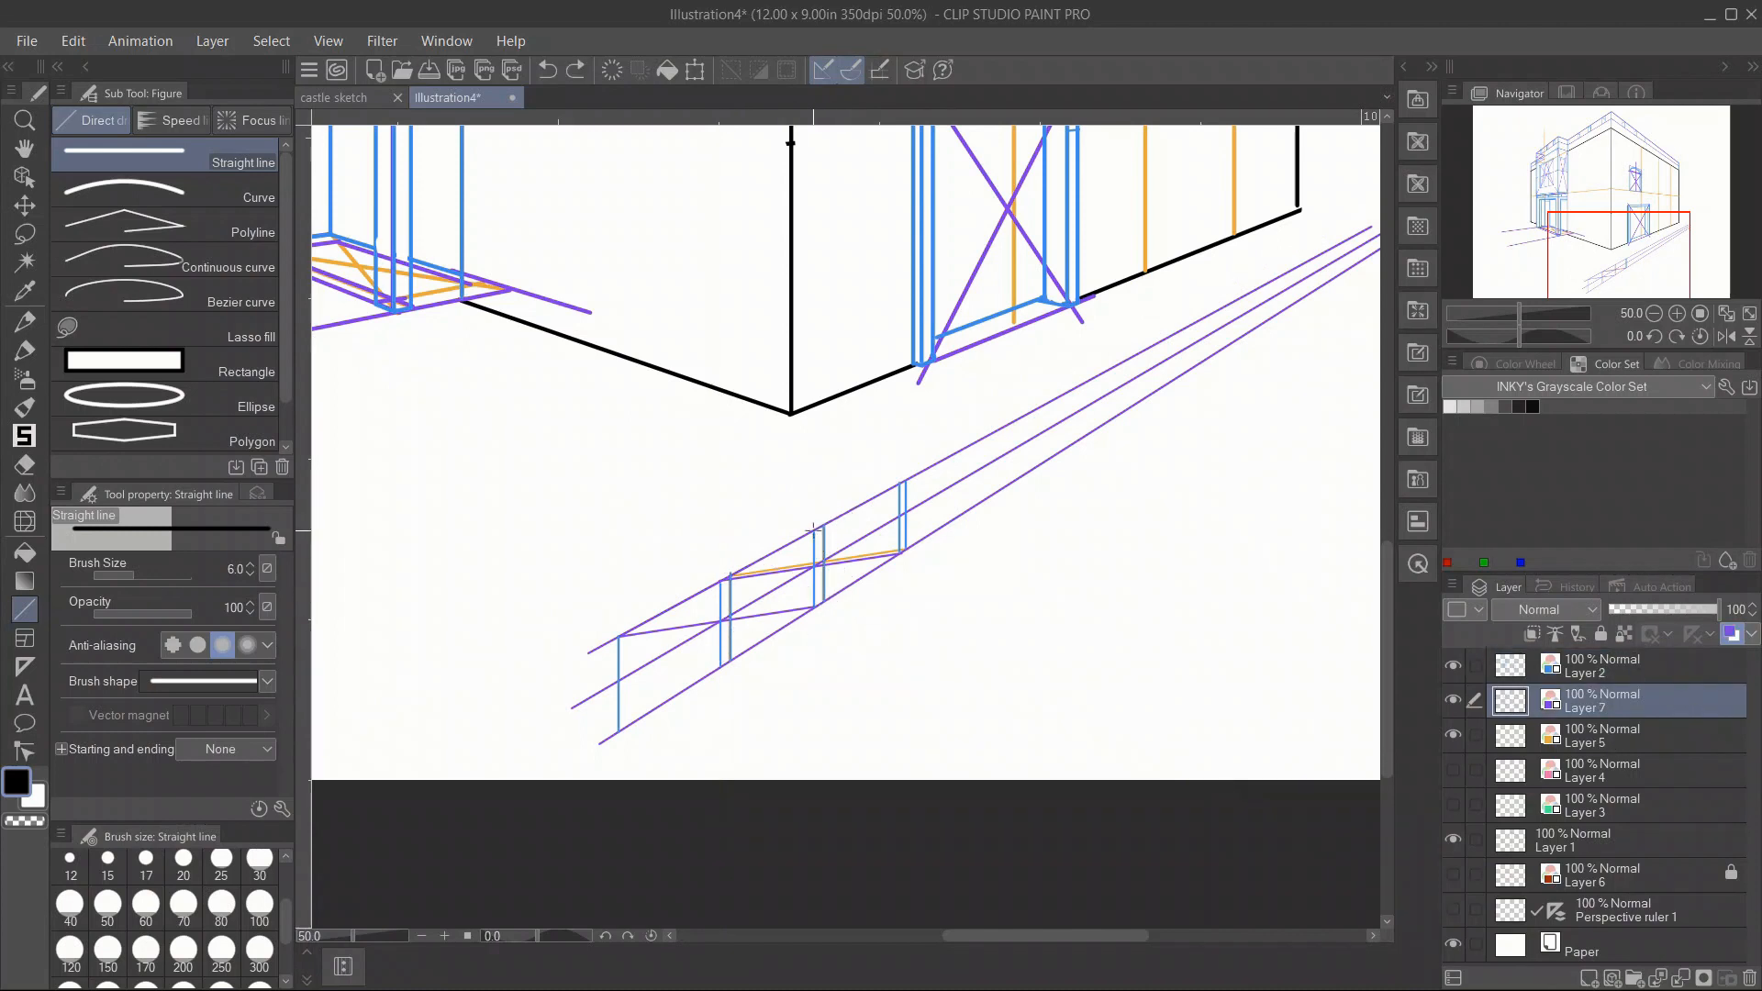
pyautogui.moveTo(813, 530); pyautogui.dragTo(972, 506)
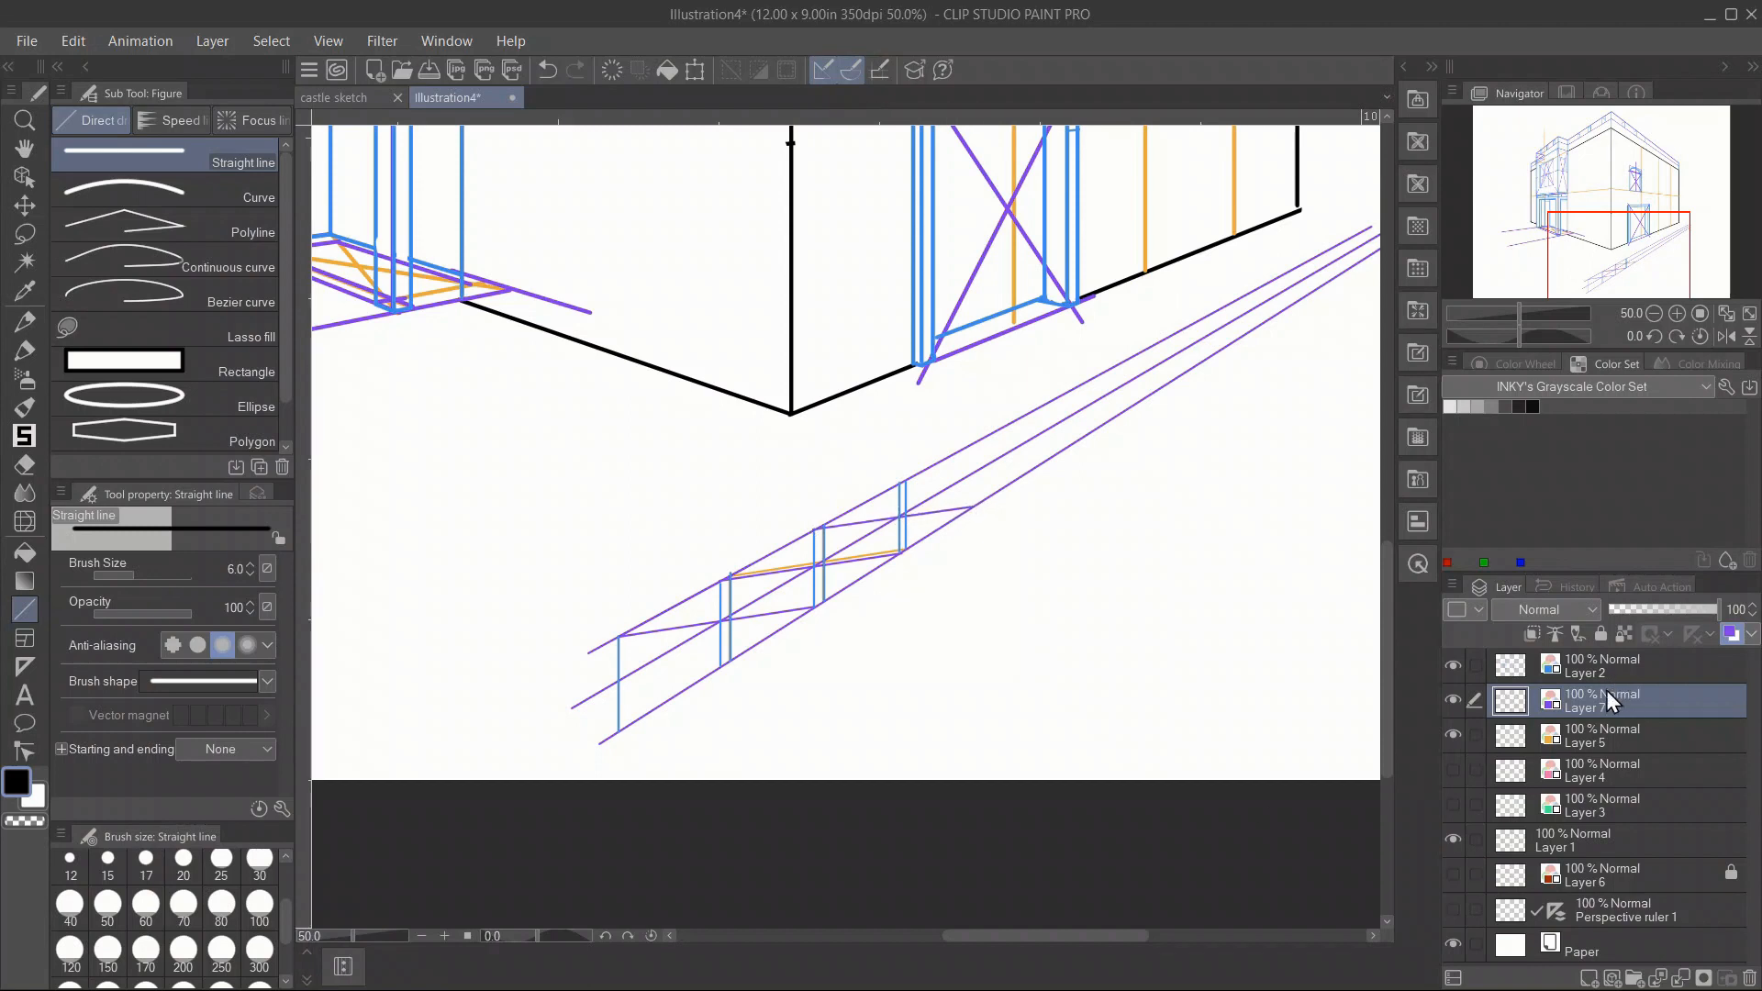
pyautogui.click(1604, 671)
pyautogui.click(1451, 912)
pyautogui.moveTo(973, 506); pyautogui.dragTo(973, 445)
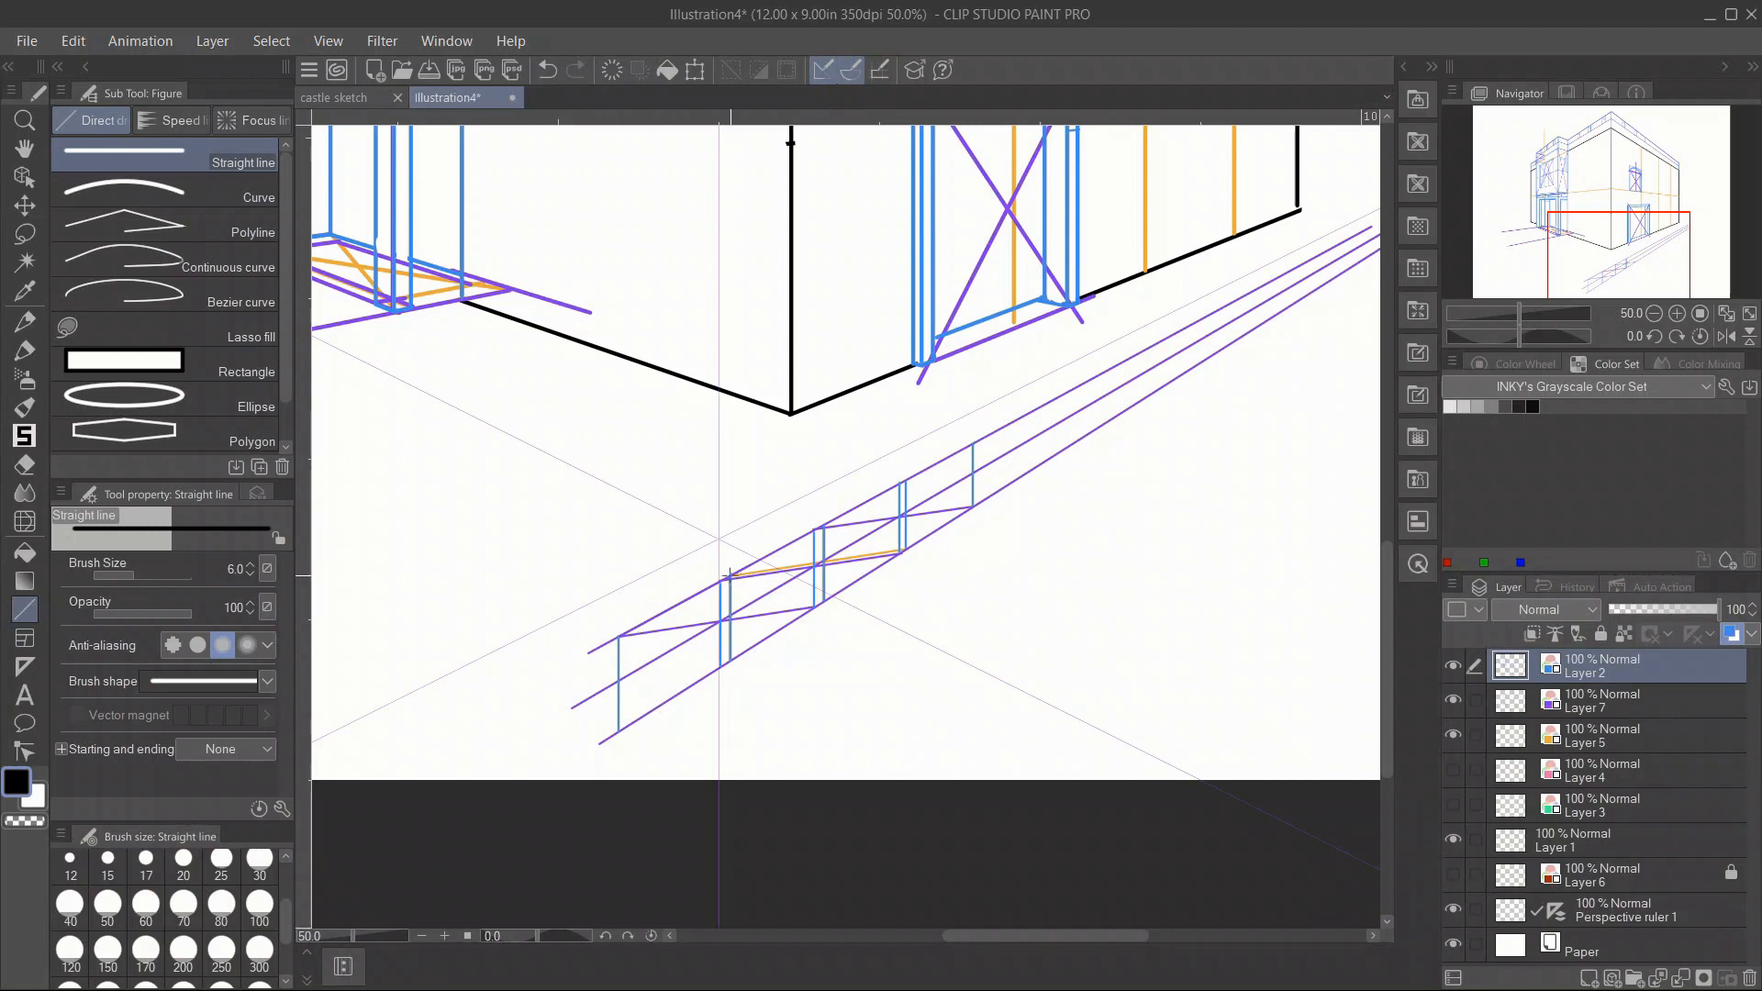
# Draw the strip's near end face and first notch depth lines on Layer 2, and a rear top guide line on Layer 7.
pyautogui.moveTo(731, 576)
pyautogui.mouseDown()
pyautogui.moveTo(668, 562)
pyautogui.moveTo(538, 645)
pyautogui.moveTo(558, 605)
pyautogui.mouseUp()
pyautogui.press('e')
pyautogui.press('u')
pyautogui.moveTo(566, 602); pyautogui.dragTo(564, 687)
pyautogui.press('e')
pyautogui.moveTo(721, 581); pyautogui.dragTo(678, 547)
pyautogui.press('u')
pyautogui.hotkey('alt', '[')
pyautogui.moveTo(566, 602); pyautogui.dragTo(1138, 323)
# Draw depth lines on Layer 2 from the tops of the strip's remaining verticals back to the rear guide line.
pyautogui.hotkey('alt', ']')
pyautogui.moveTo(814, 529); pyautogui.dragTo(760, 506)
pyautogui.moveTo(824, 527); pyautogui.dragTo(767, 498)
pyautogui.moveTo(899, 484); pyautogui.dragTo(840, 462)
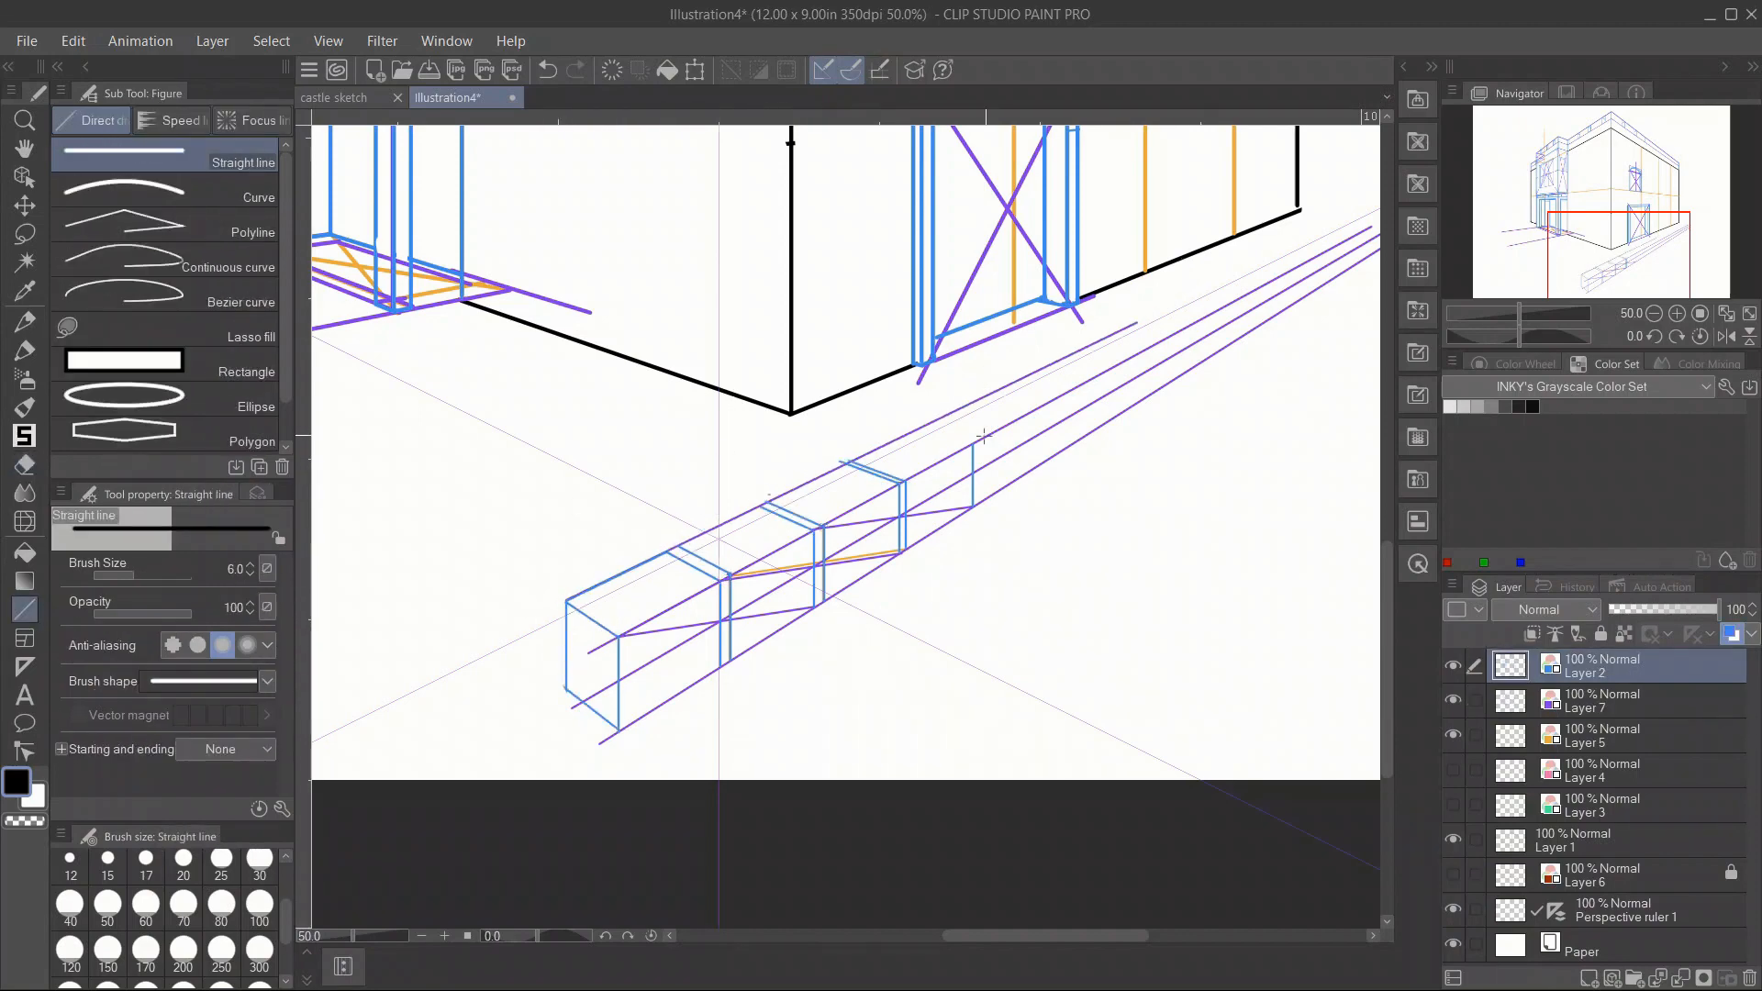
pyautogui.press('e')
pyautogui.moveTo(973, 444); pyautogui.dragTo(888, 416)
# Trace the strip's front top edges, bottom edge and rear top edge along the guides on Layer 2.
pyautogui.press('u')
pyautogui.moveTo(619, 636); pyautogui.dragTo(720, 581)
pyautogui.moveTo(730, 575); pyautogui.dragTo(814, 529)
pyautogui.moveTo(824, 526); pyautogui.dragTo(973, 444)
pyautogui.moveTo(619, 732); pyautogui.dragTo(973, 506)
pyautogui.moveTo(679, 548); pyautogui.dragTo(849, 462)
# Toggle the guide layers 7 and 5 to check the battlement strip without its guides.
pyautogui.click(1454, 704)
pyautogui.click(1454, 704)
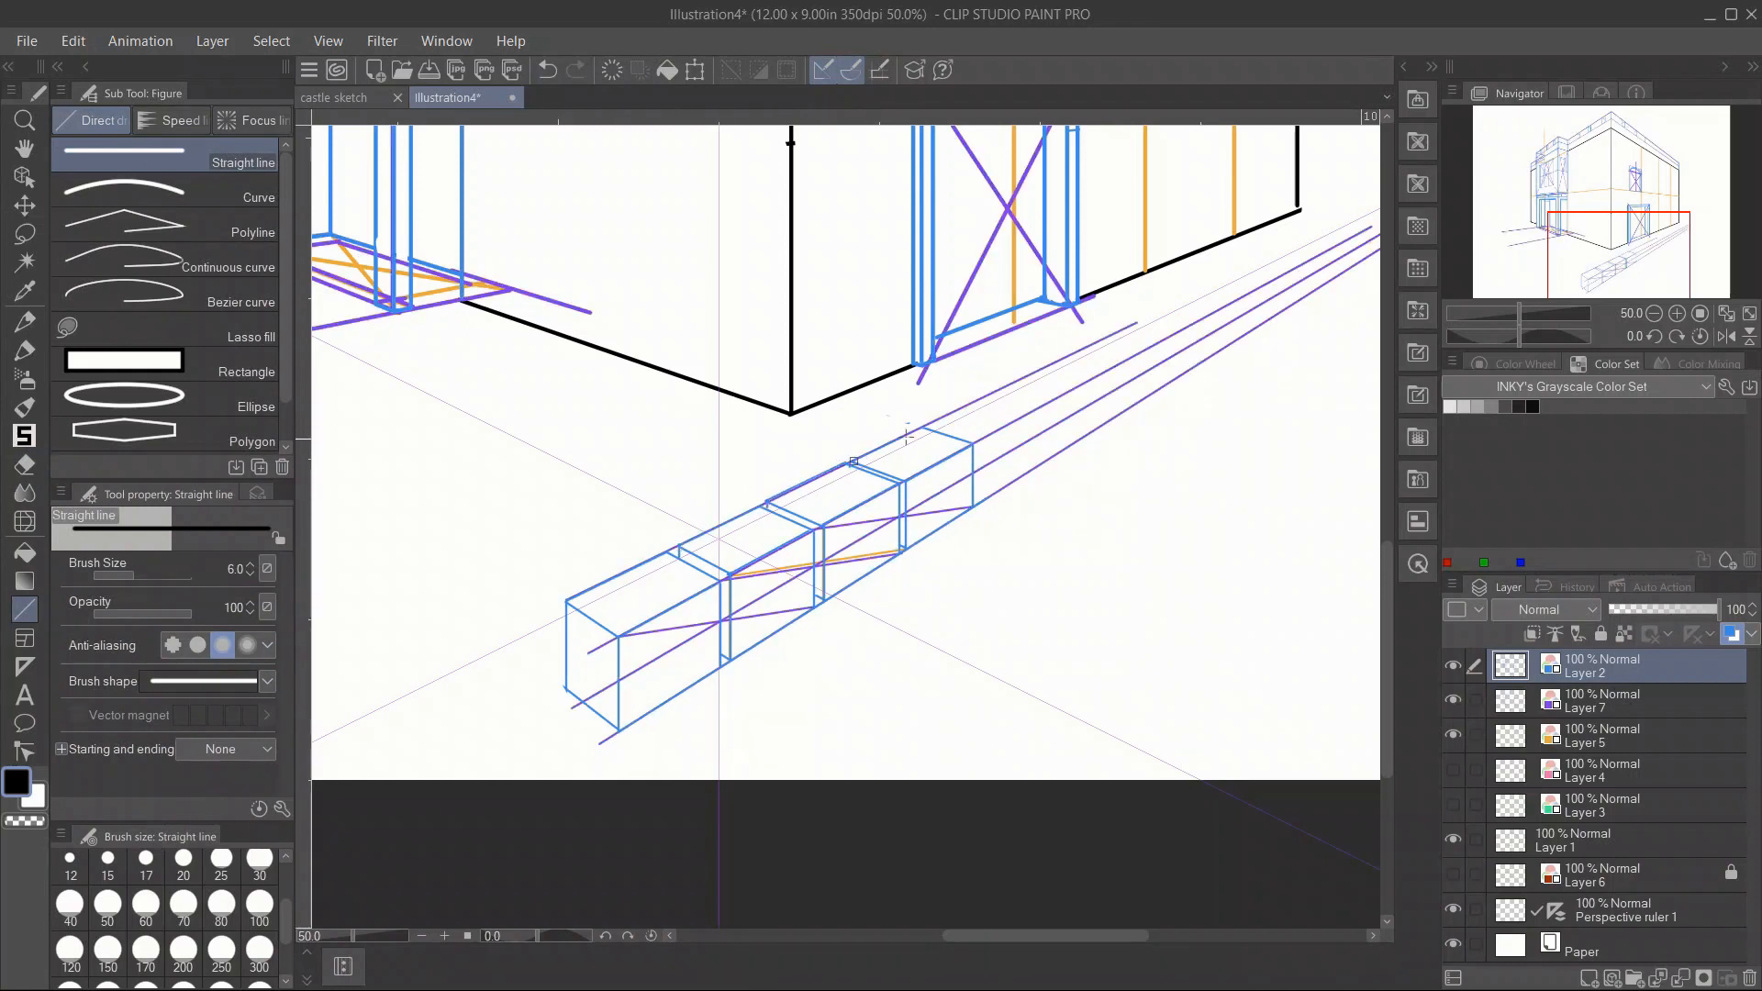
pyautogui.moveTo(1453, 699); pyautogui.dragTo(1453, 734)
pyautogui.hscroll(2, 845, 450)
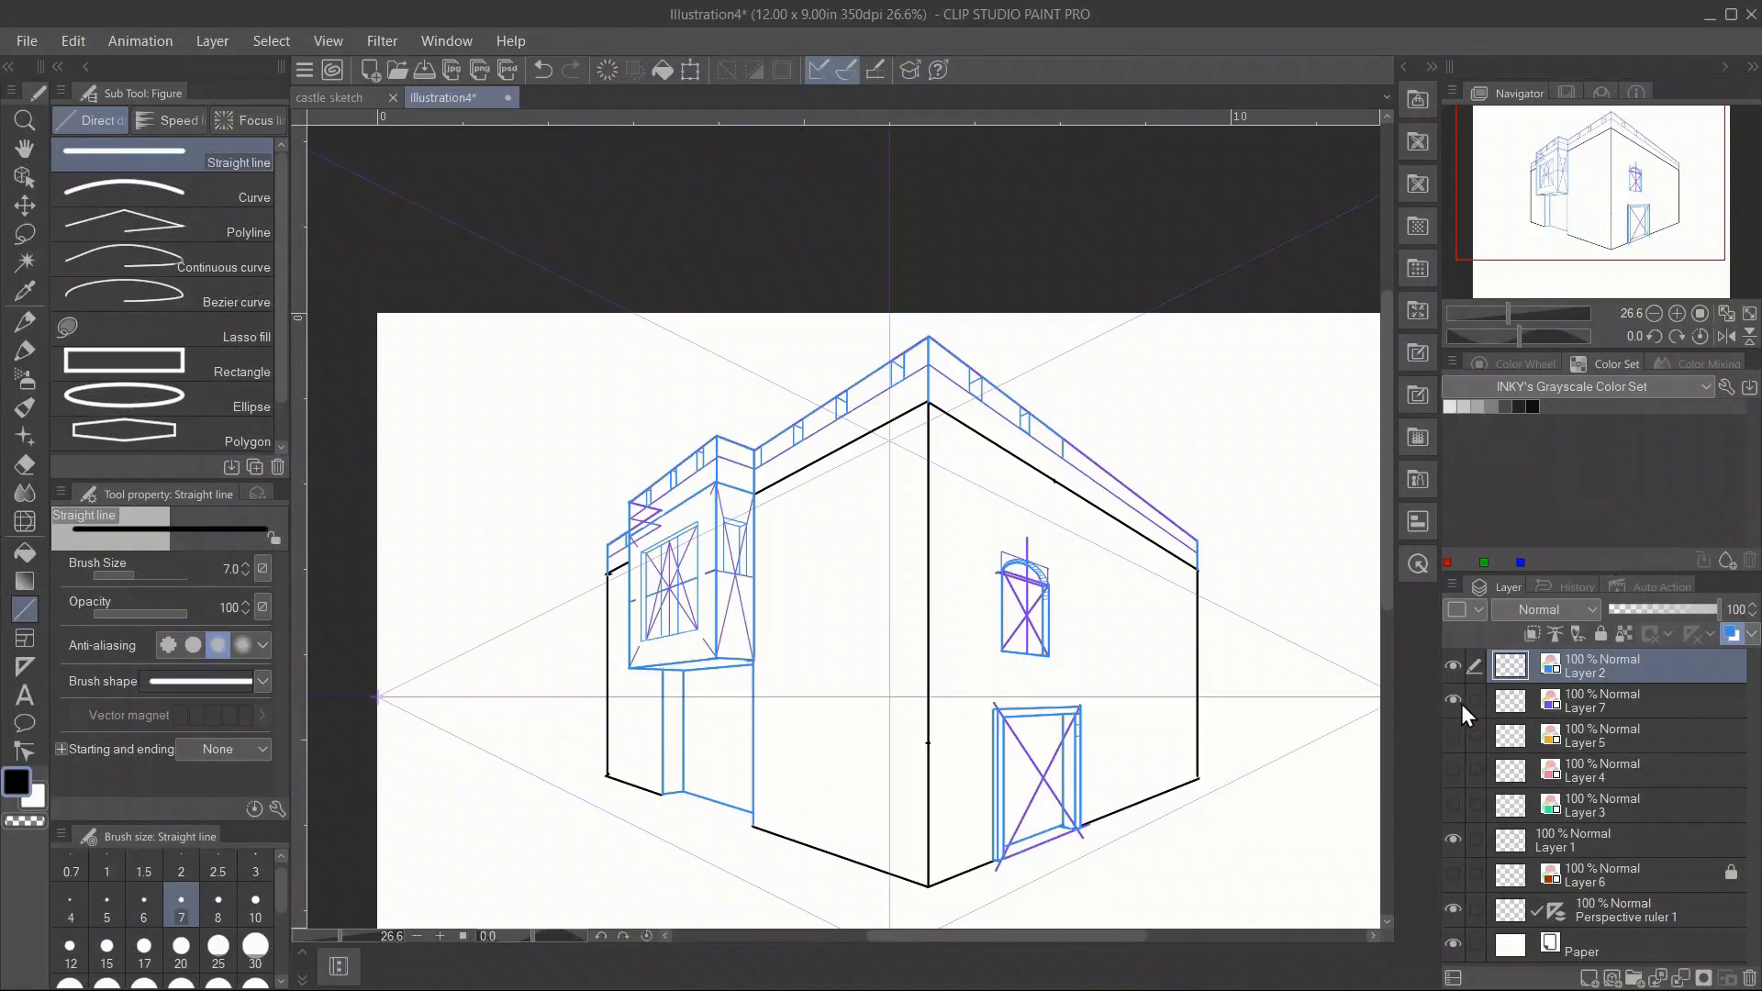
# Set the line brush size to 10 and draw two ground guide lines out from the recessed wall's base on Layer 7.
pyautogui.moveTo(1507, 311); pyautogui.dragTo(1515, 315)
pyautogui.moveTo(1637, 194); pyautogui.dragTo(1611, 231)
pyautogui.click(256, 904)
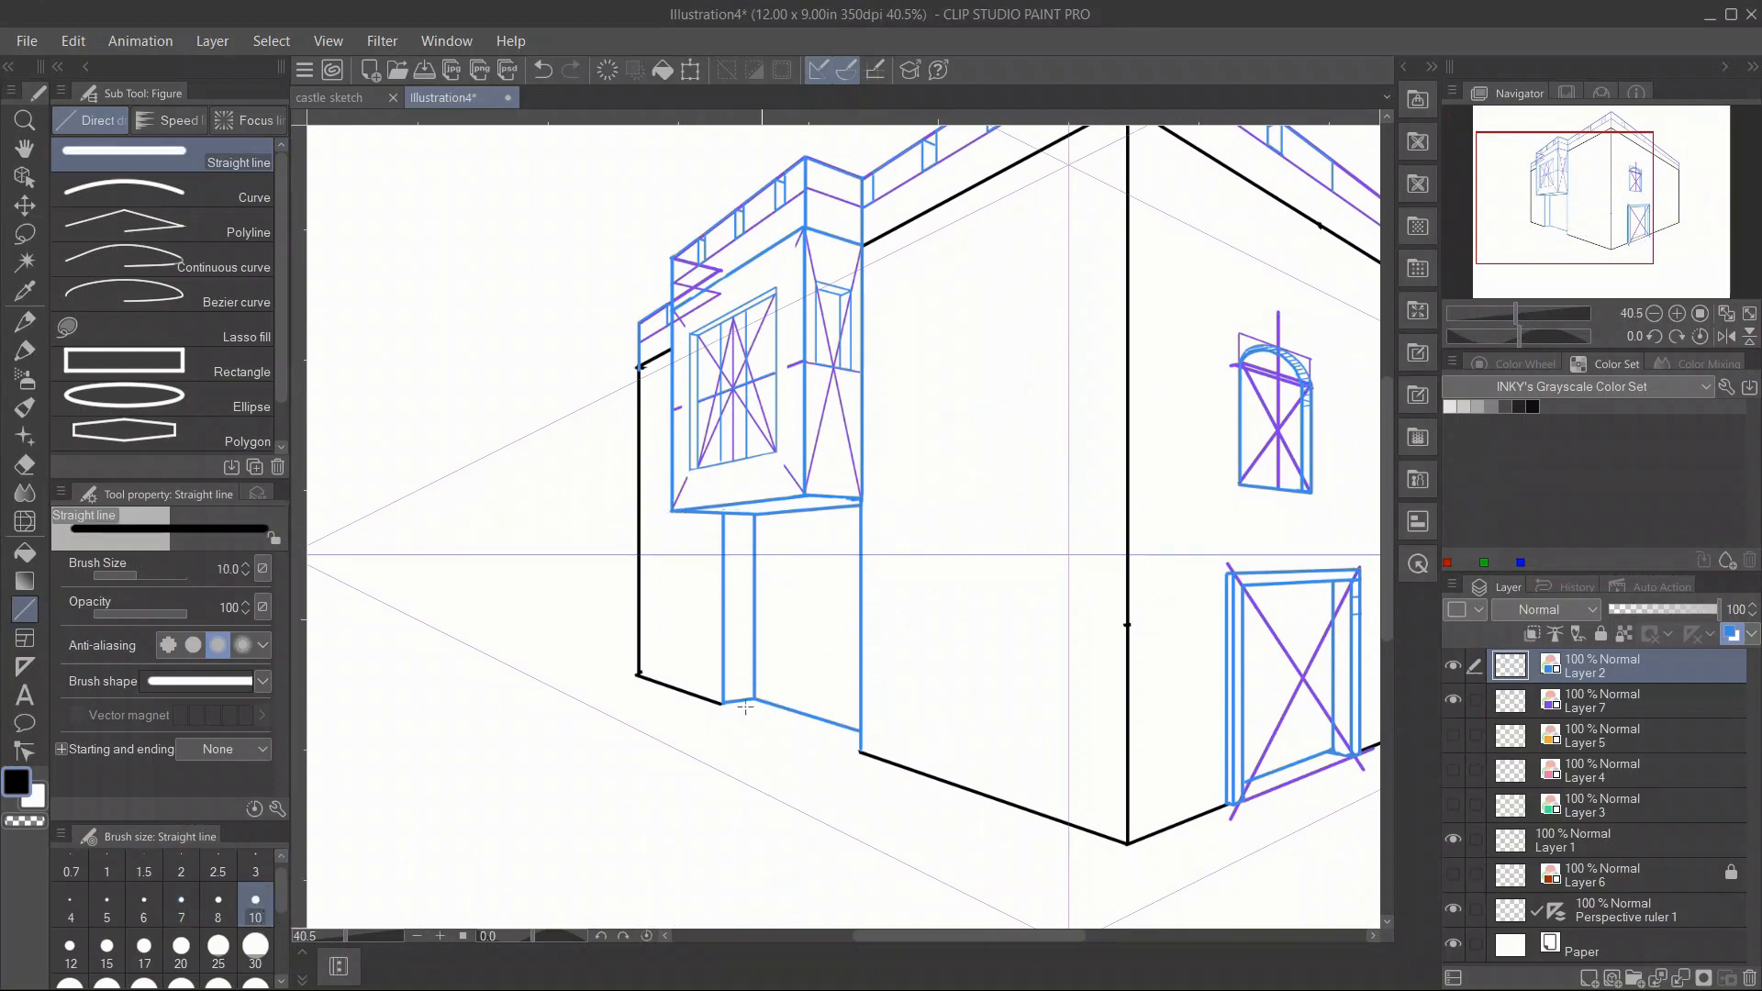
pyautogui.hotkey('alt', '[')
pyautogui.moveTo(721, 704); pyautogui.dragTo(466, 764)
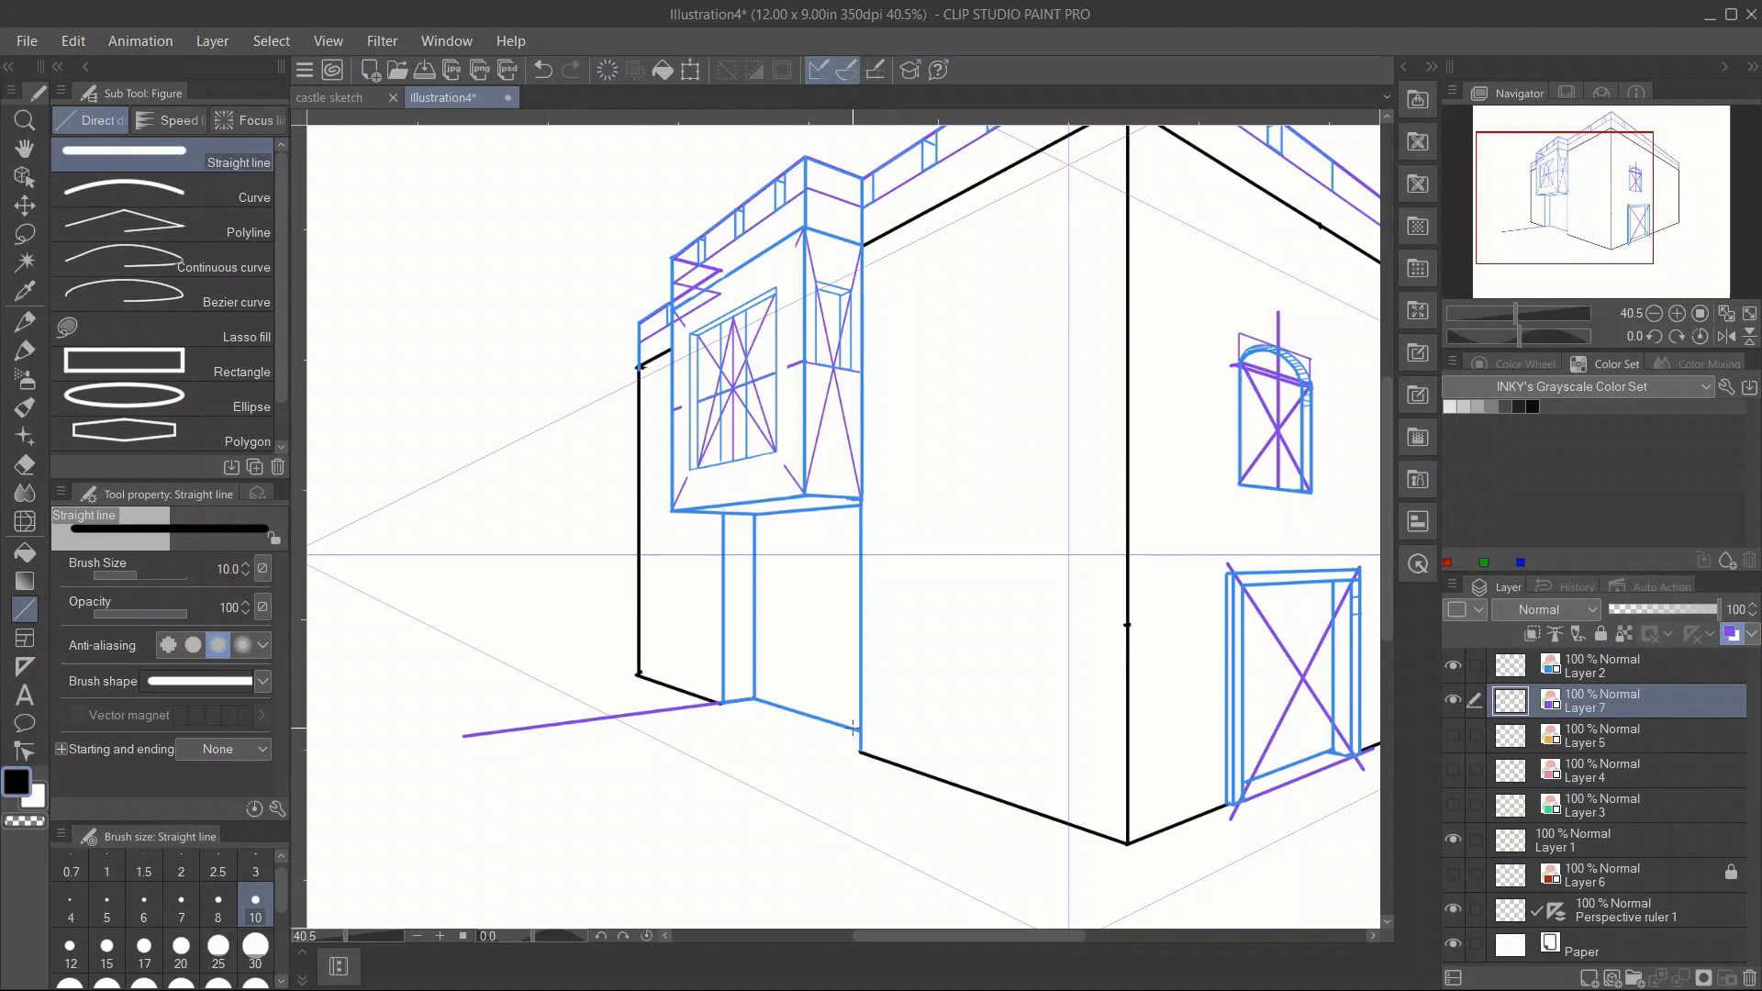
pyautogui.moveTo(853, 727)
pyautogui.mouseDown()
pyautogui.moveTo(965, 761)
pyautogui.moveTo(883, 747)
pyautogui.moveTo(562, 837)
pyautogui.moveTo(500, 826)
pyautogui.mouseUp()
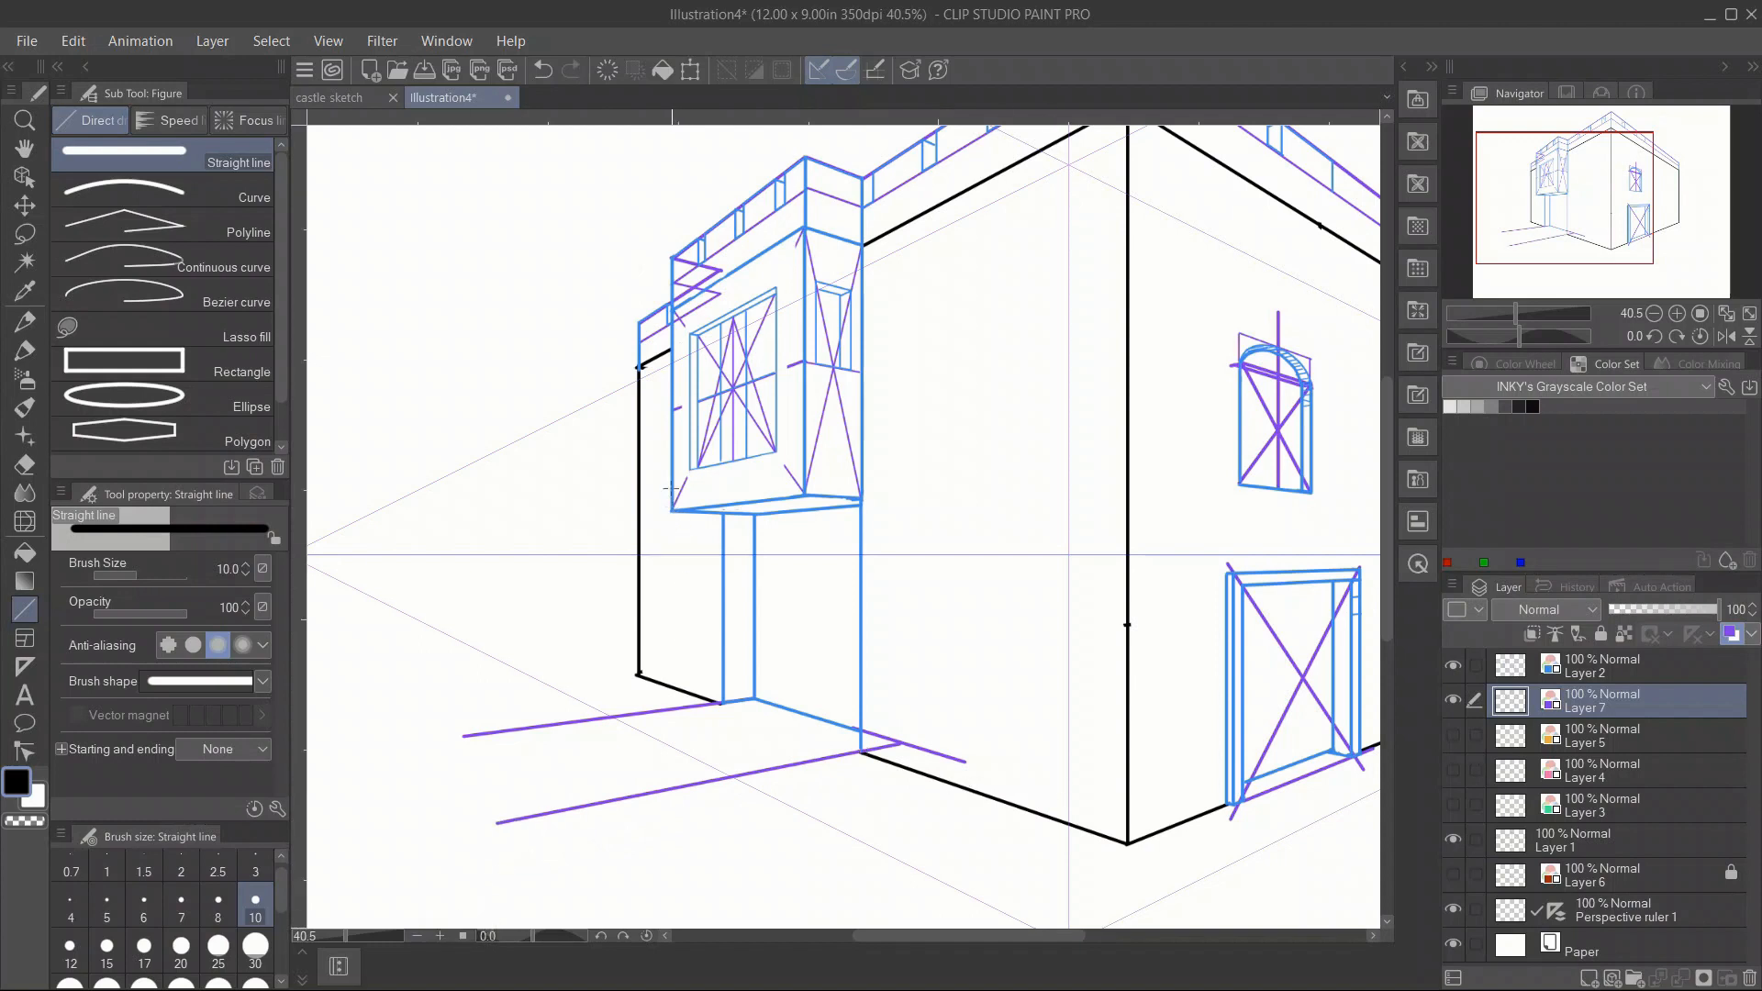
# Drop vertical guides from the projecting box's front bottom corners, join them along the ground, and add a guide on its underside.
pyautogui.moveTo(672, 483)
pyautogui.mouseDown()
pyautogui.moveTo(677, 725)
pyautogui.moveTo(676, 708)
pyautogui.mouseUp()
pyautogui.moveTo(805, 493); pyautogui.dragTo(805, 763)
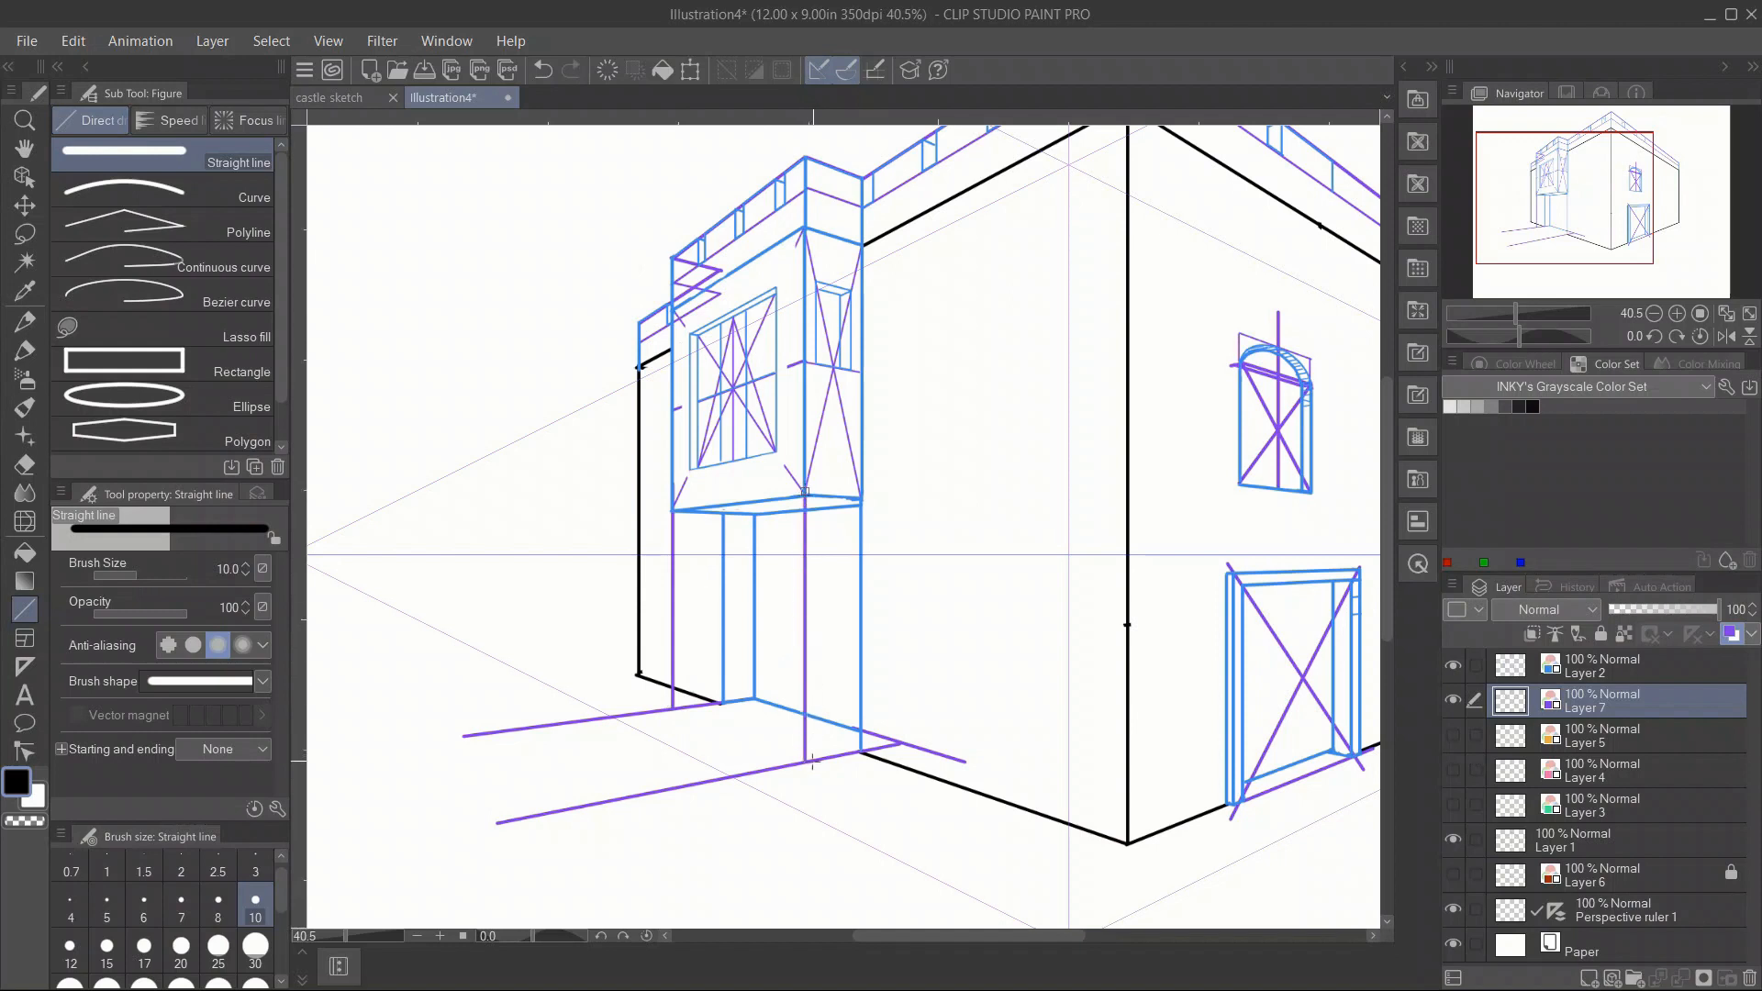
pyautogui.moveTo(674, 708); pyautogui.dragTo(804, 762)
pyautogui.moveTo(724, 514); pyautogui.dragTo(857, 504)
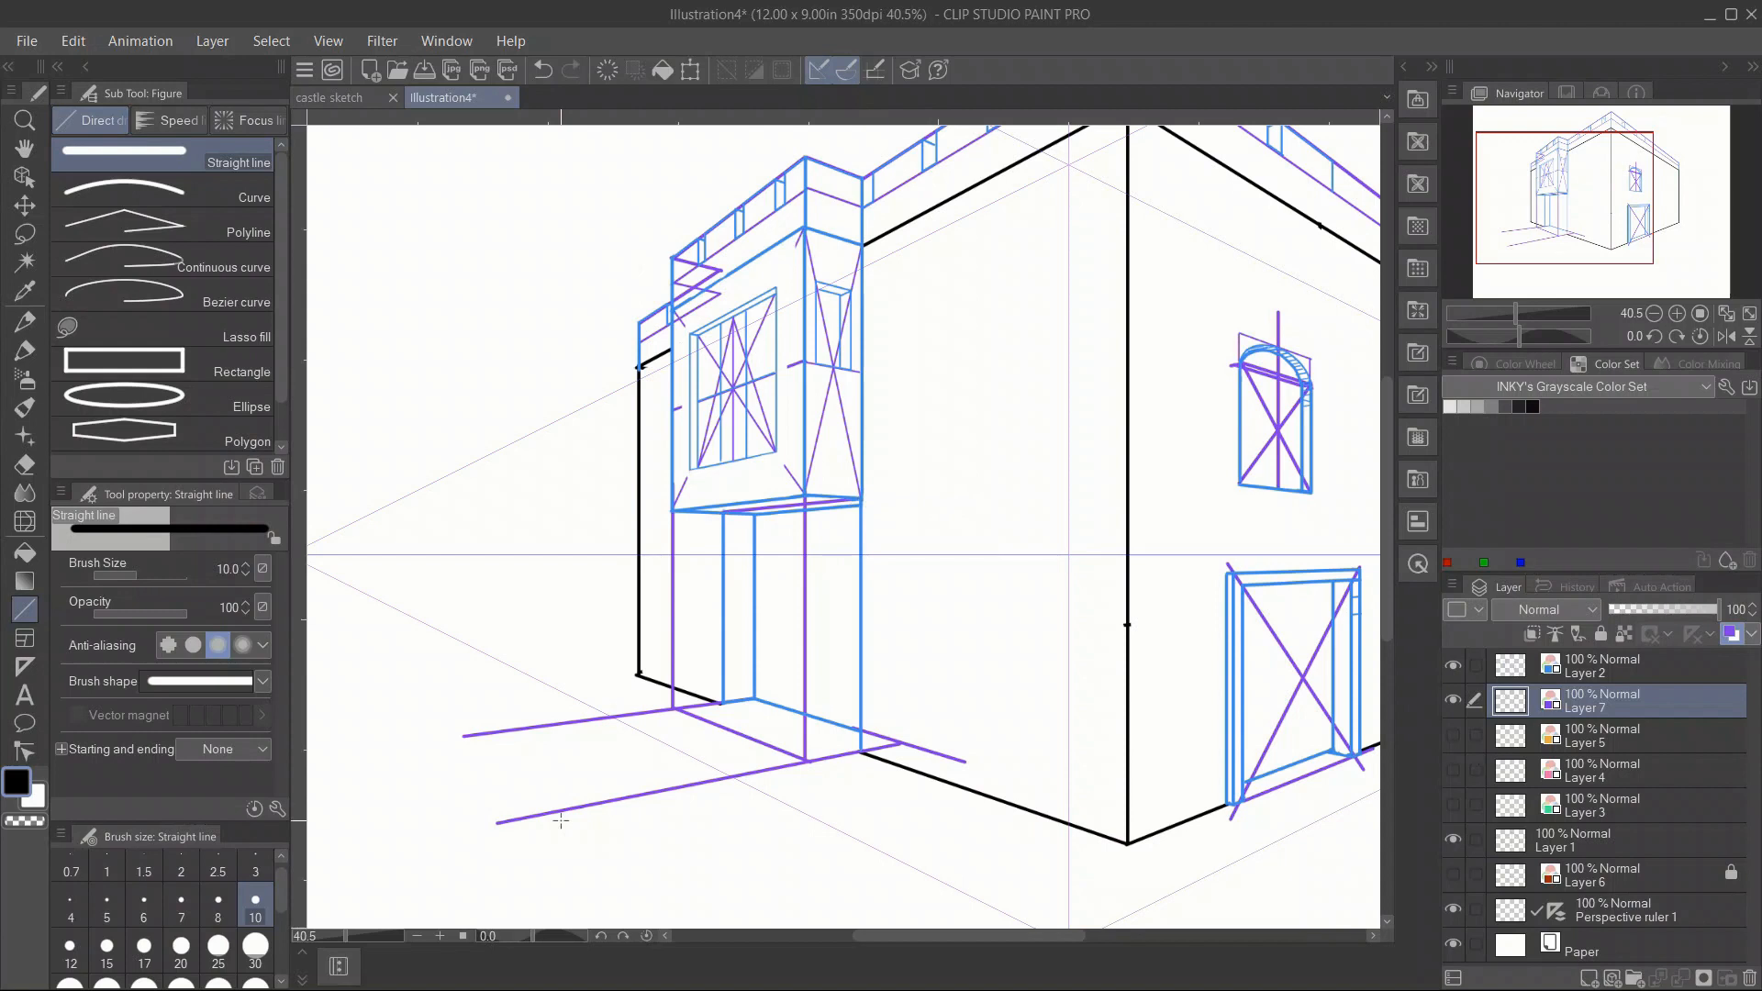
# Draw a pillar edge behind the box's near corner on Layer 2, and a second ground guide parallel to the front one on Layer 7.
pyautogui.click(1615, 667)
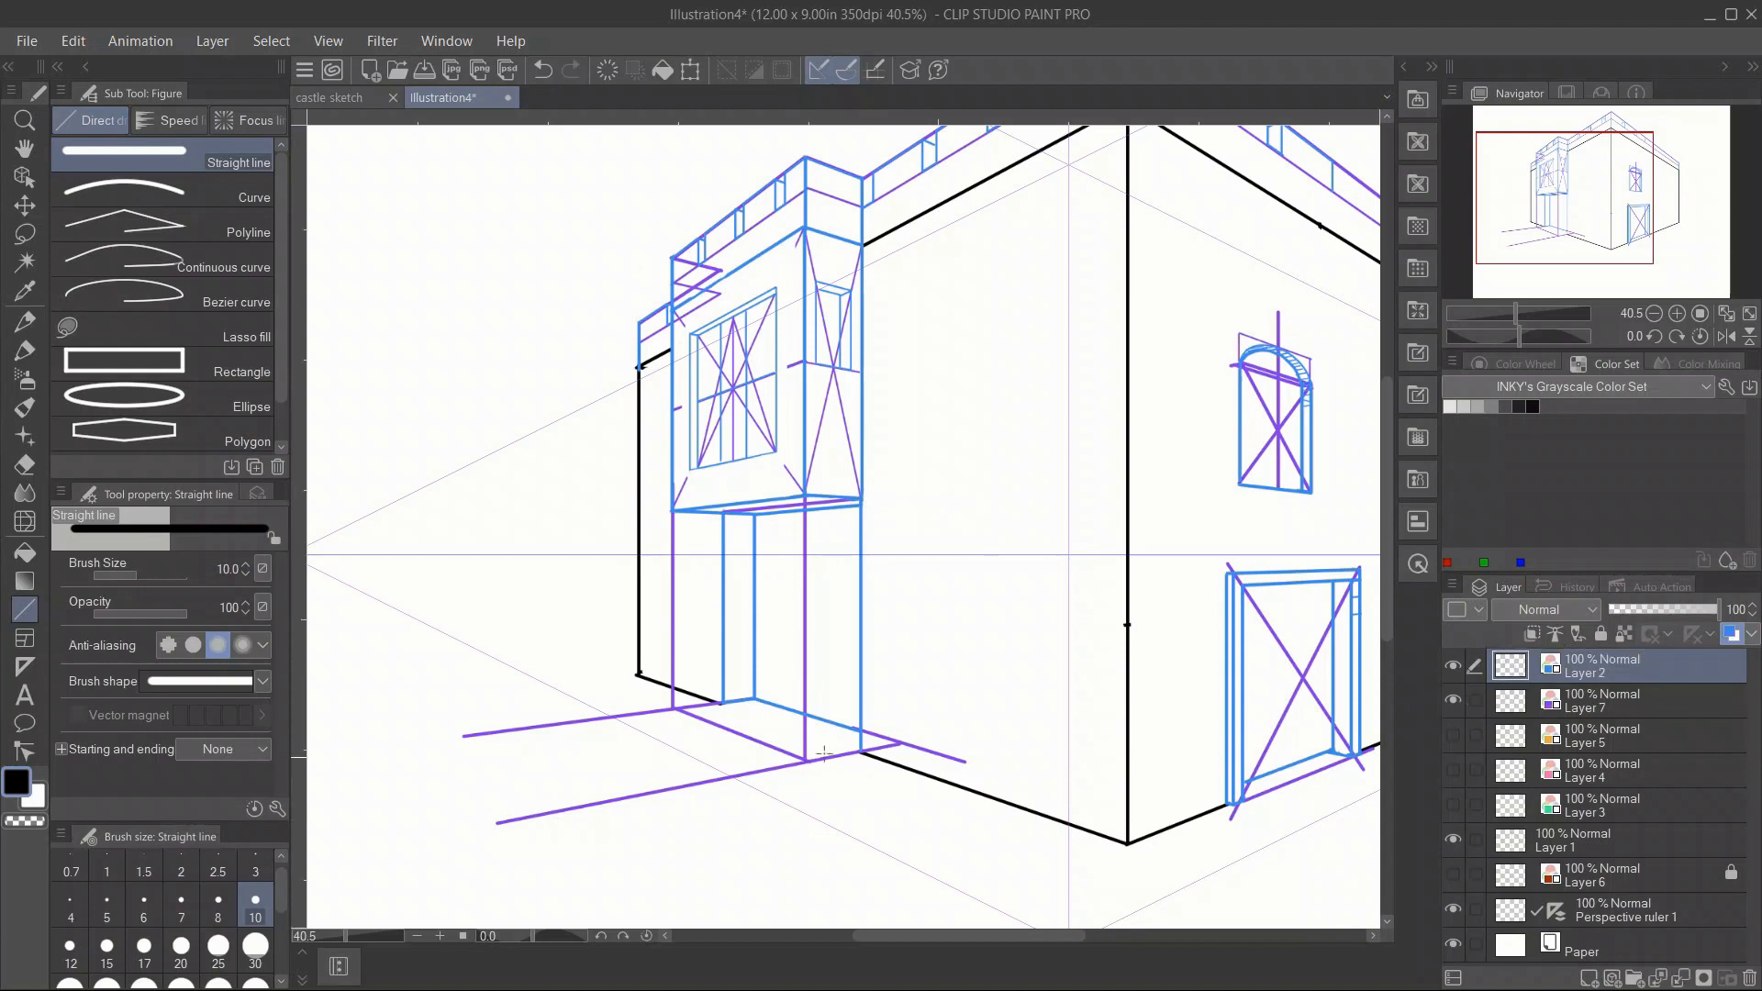
pyautogui.moveTo(823, 758)
pyautogui.mouseDown()
pyautogui.moveTo(822, 499)
pyautogui.moveTo(820, 537)
pyautogui.moveTo(820, 522)
pyautogui.mouseUp()
pyautogui.click(1564, 705)
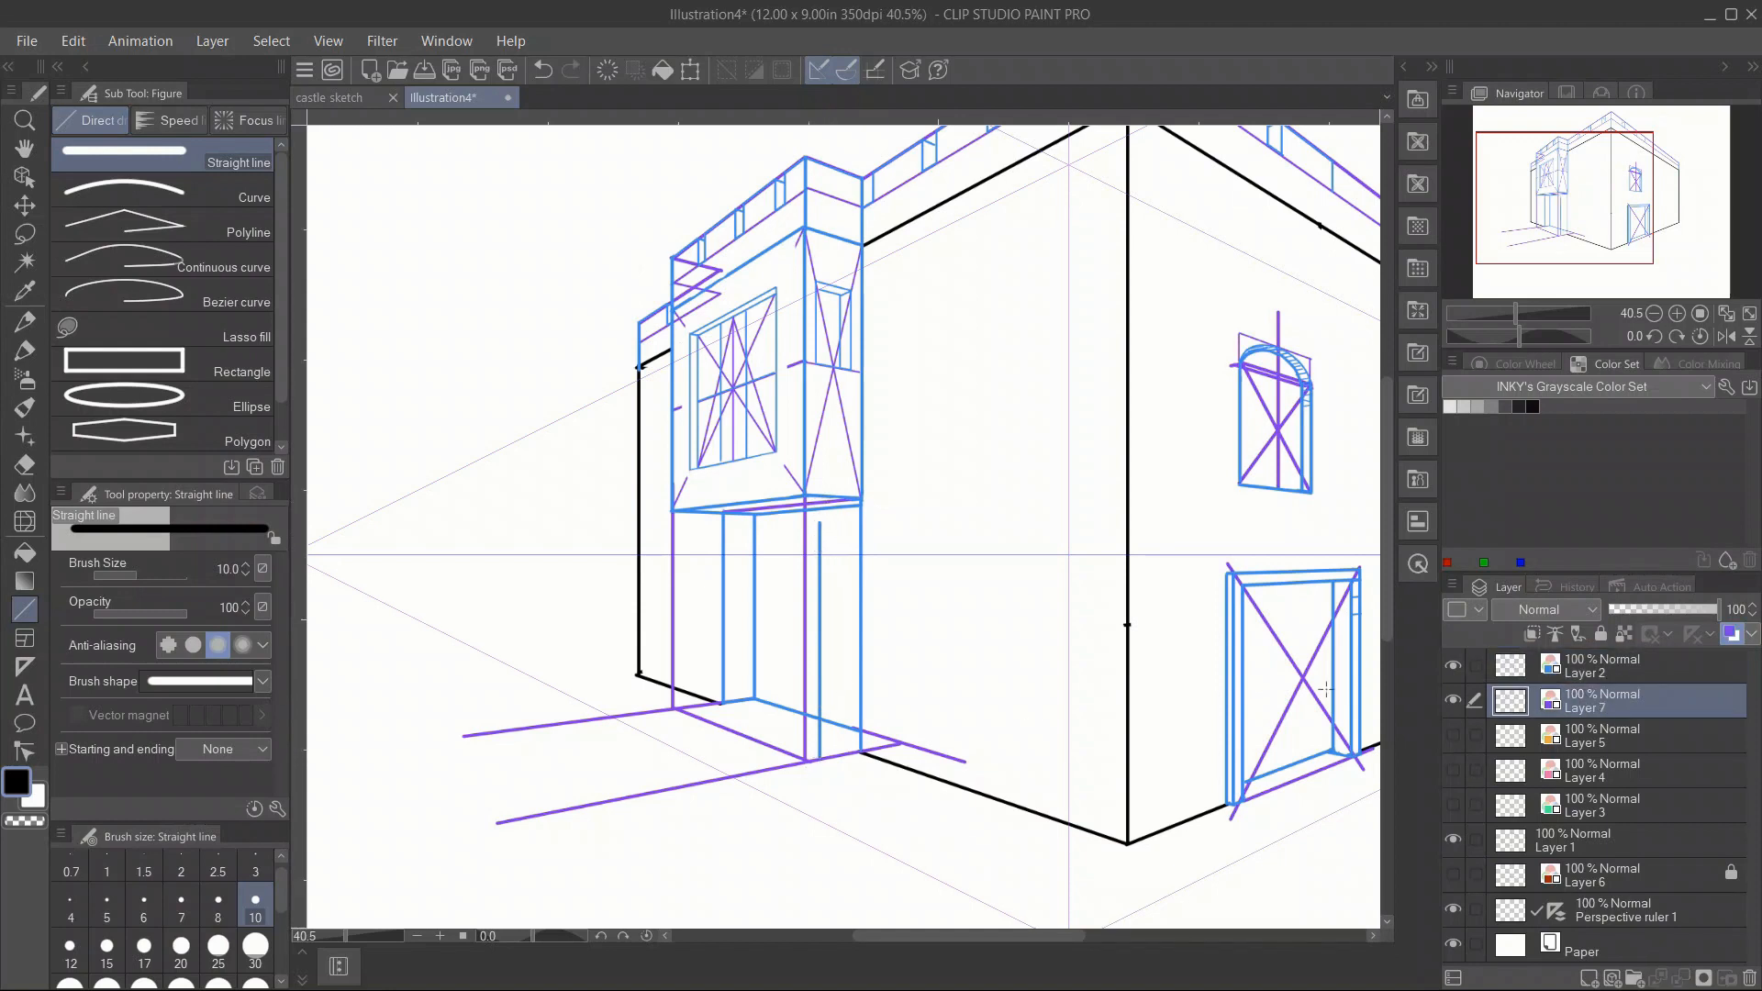
pyautogui.moveTo(725, 699); pyautogui.dragTo(702, 683)
# Draw the vertical edges and near base of the two corner pillars beneath the projecting box on Layer 2.
pyautogui.hotkey('alt', ']')
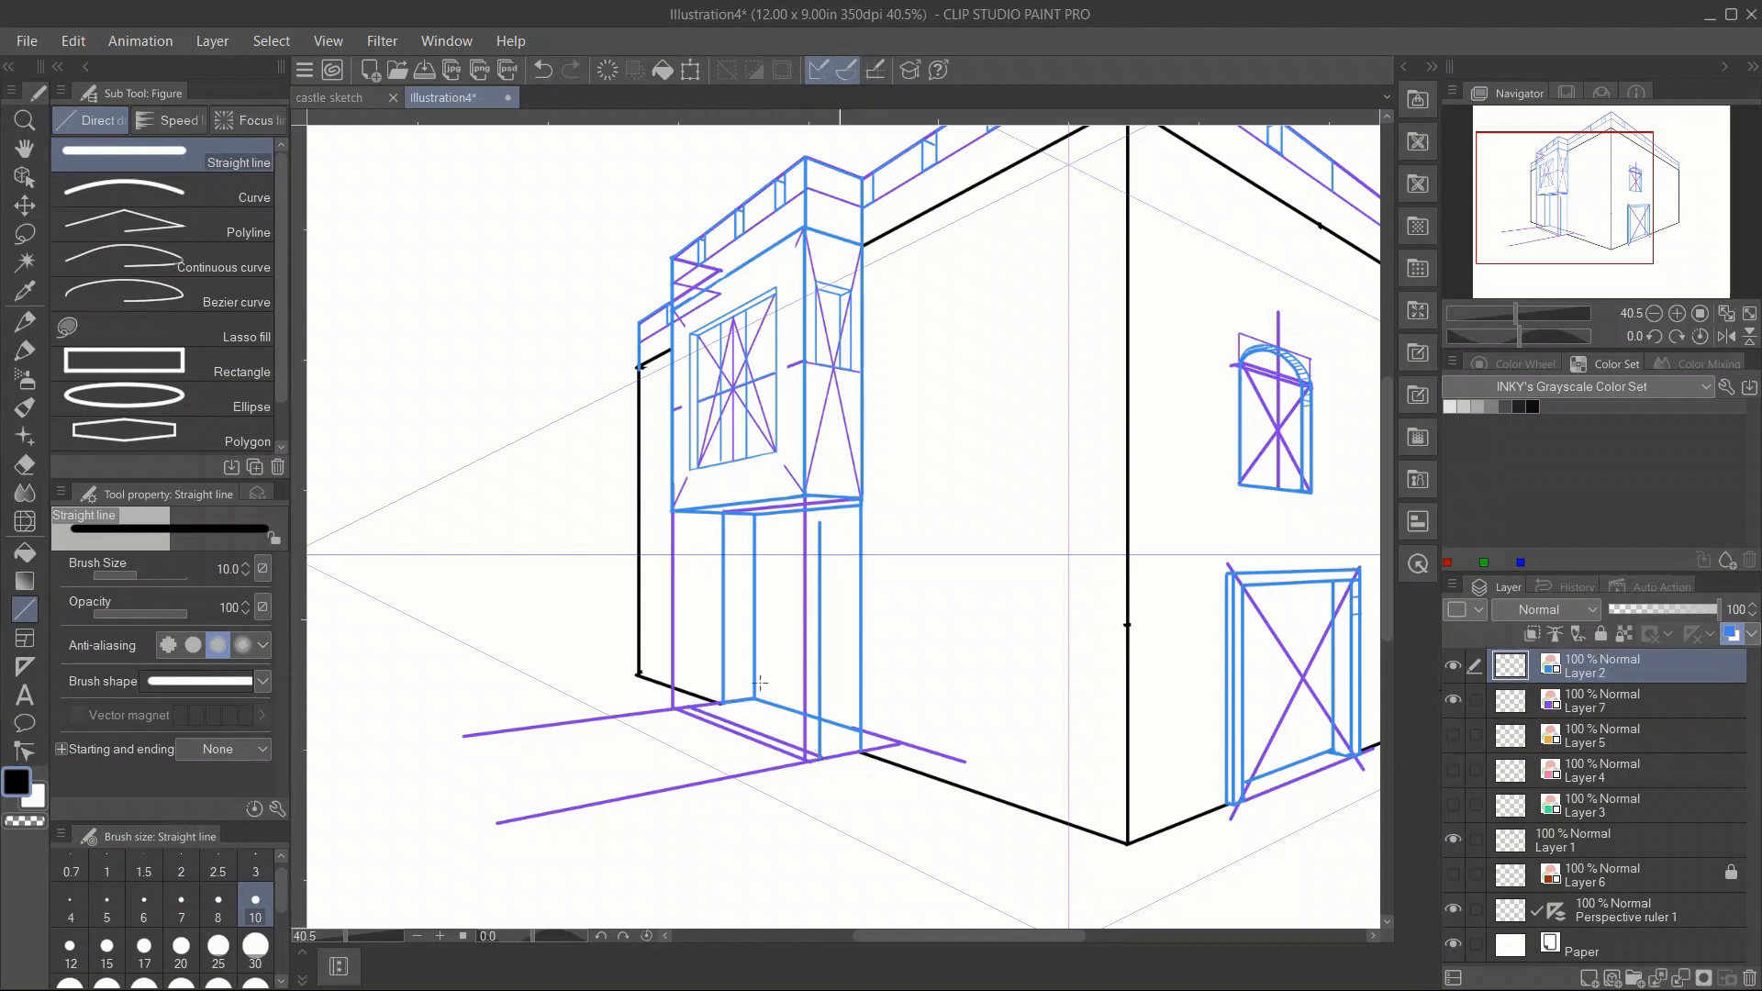
pyautogui.moveTo(689, 705); pyautogui.dragTo(706, 521)
pyautogui.moveTo(688, 706); pyautogui.dragTo(702, 509)
pyautogui.moveTo(806, 763)
pyautogui.mouseDown()
pyautogui.moveTo(804, 500)
pyautogui.moveTo(811, 764)
pyautogui.mouseUp()
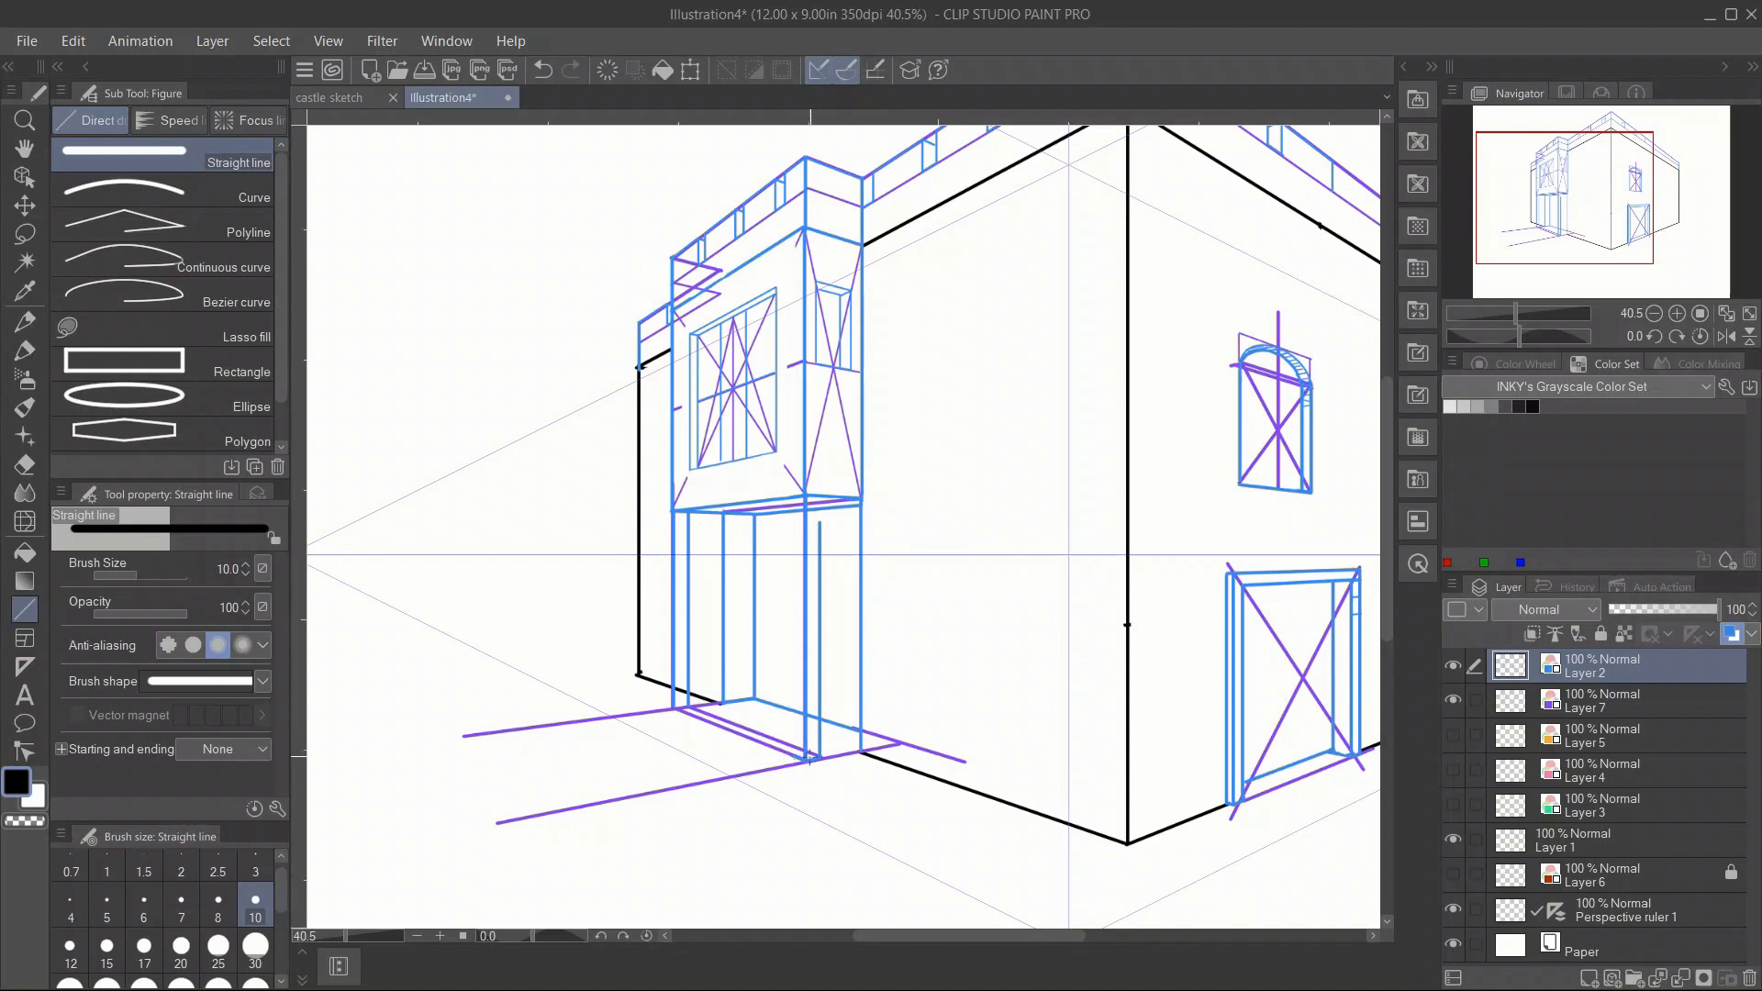
pyautogui.moveTo(794, 754); pyautogui.dragTo(791, 516)
pyautogui.moveTo(687, 708); pyautogui.dragTo(692, 508)
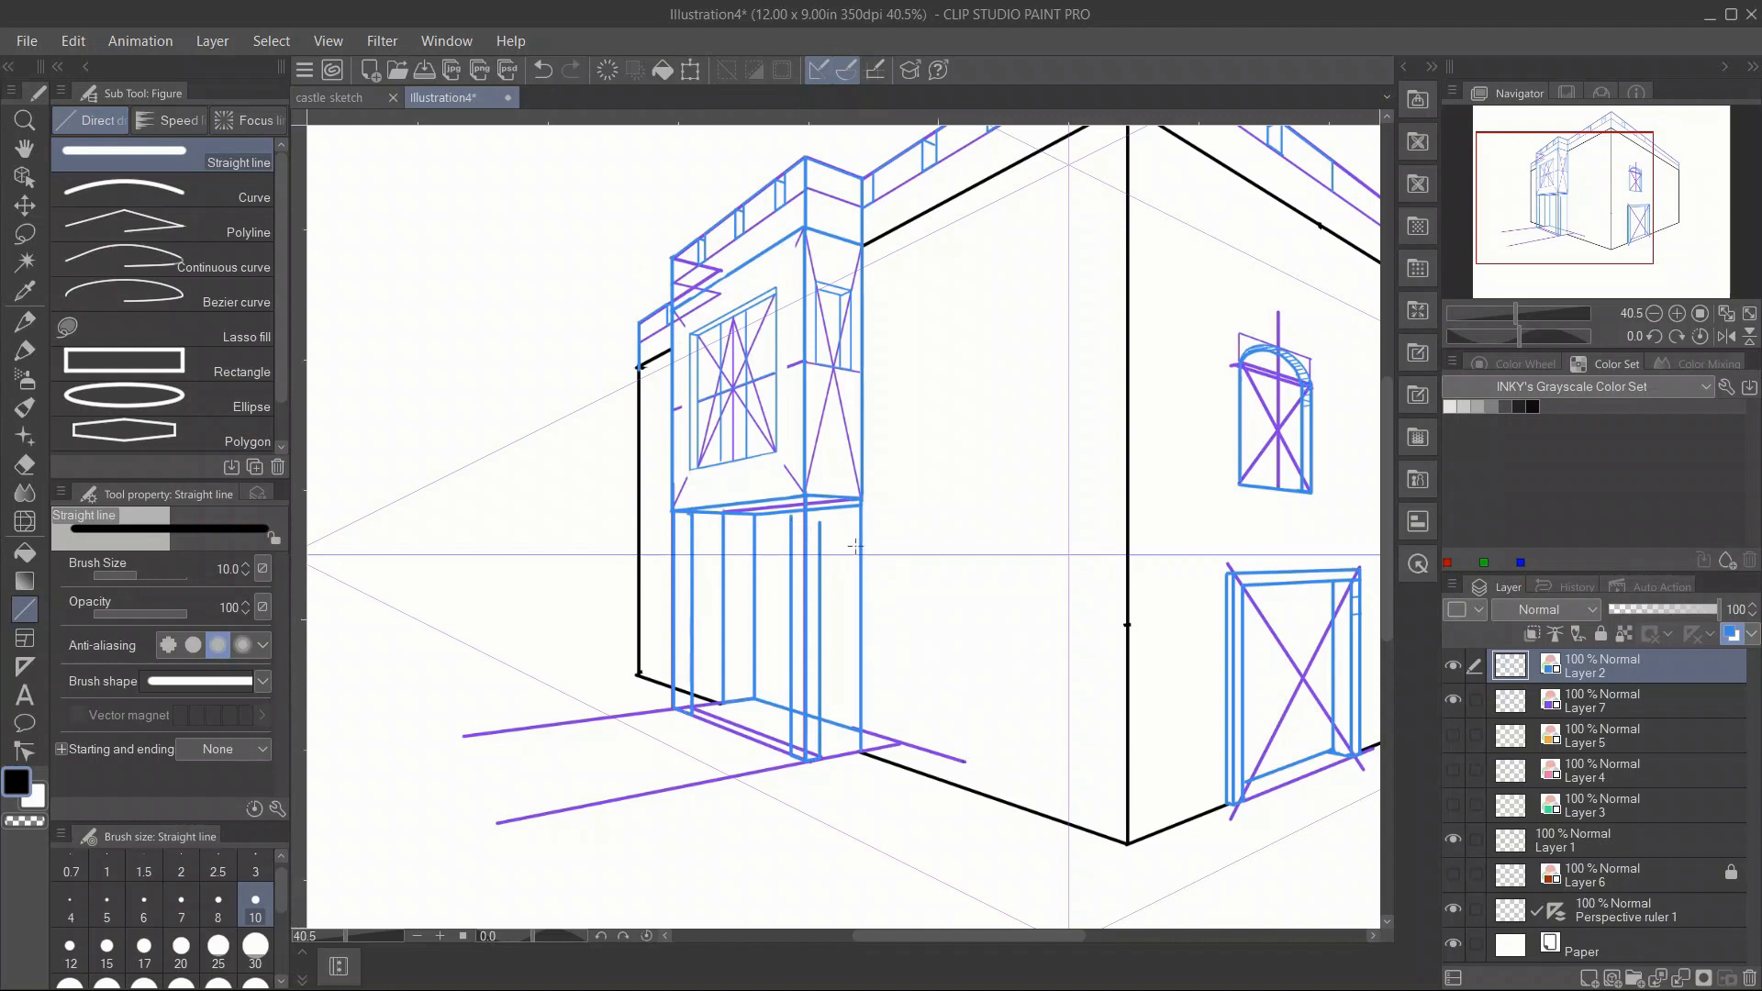
# Draw the beam's lower edges below the projecting box, erase the lines crossing the beam, and add an inner edge to the far pillar.
pyautogui.moveTo(692, 541); pyautogui.dragTo(859, 542)
pyautogui.press('e')
pyautogui.moveTo(721, 530)
pyautogui.mouseDown()
pyautogui.moveTo(758, 531)
pyautogui.moveTo(700, 517)
pyautogui.moveTo(842, 510)
pyautogui.mouseUp()
pyautogui.press('u')
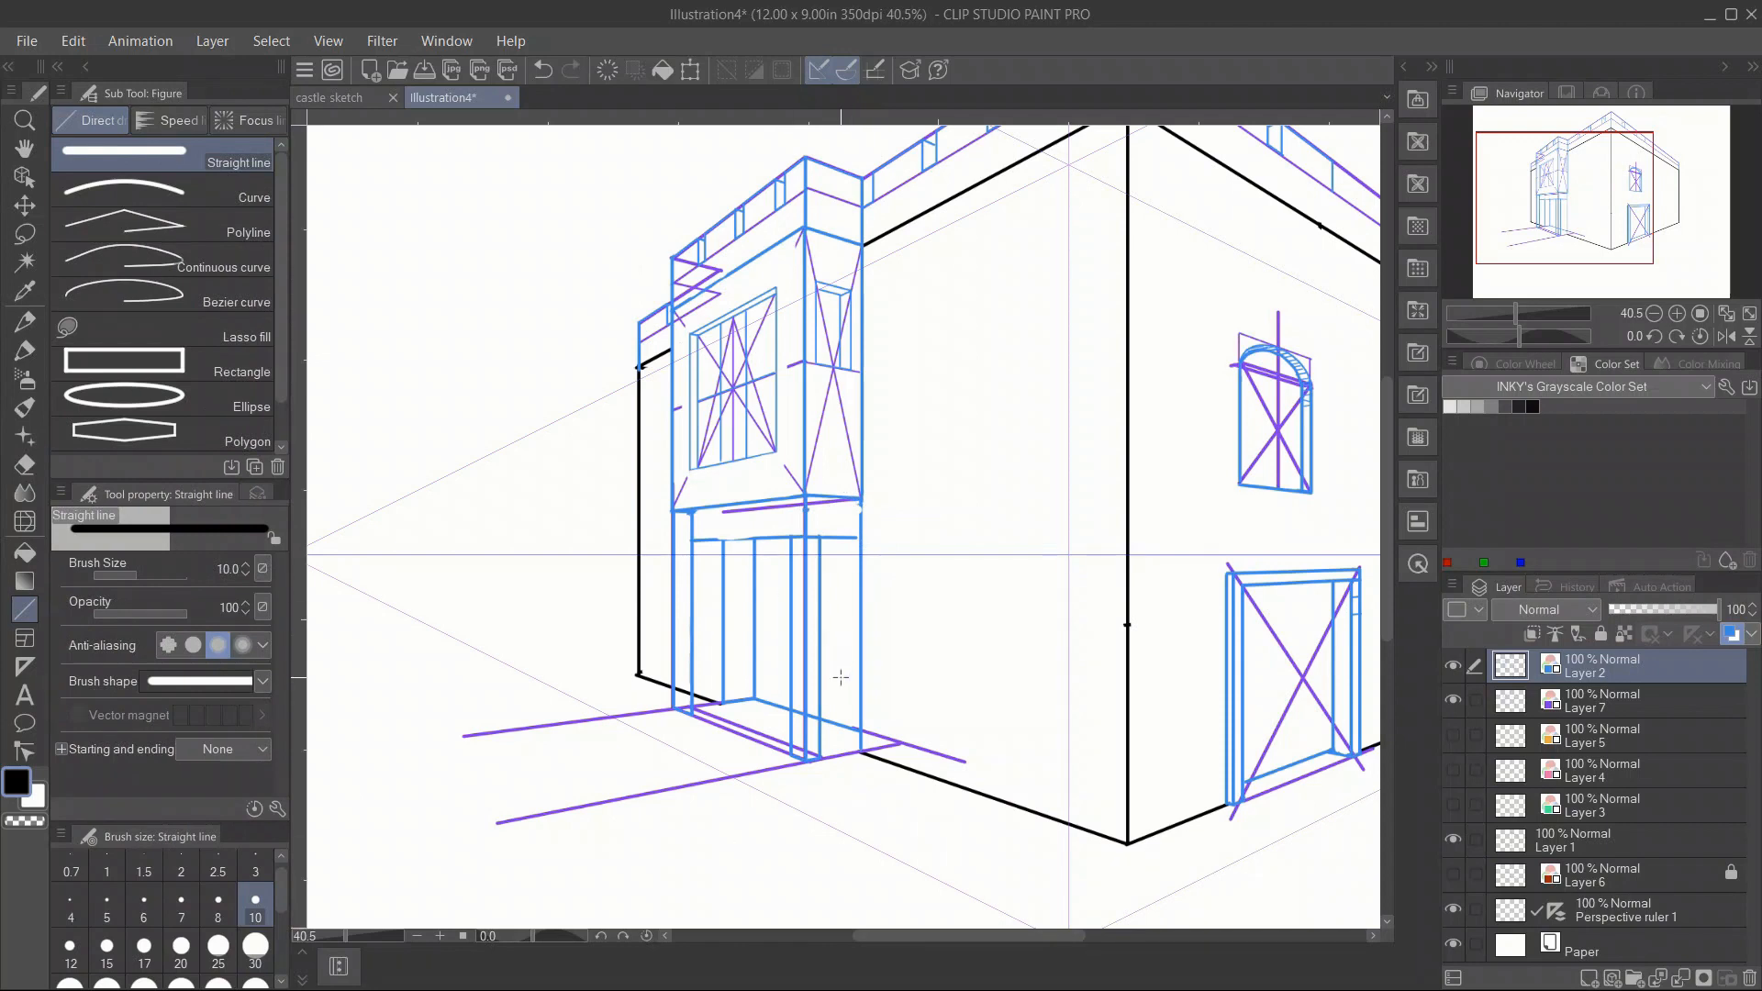
pyautogui.moveTo(701, 712); pyautogui.dragTo(714, 543)
pyautogui.moveTo(690, 539); pyautogui.dragTo(806, 535)
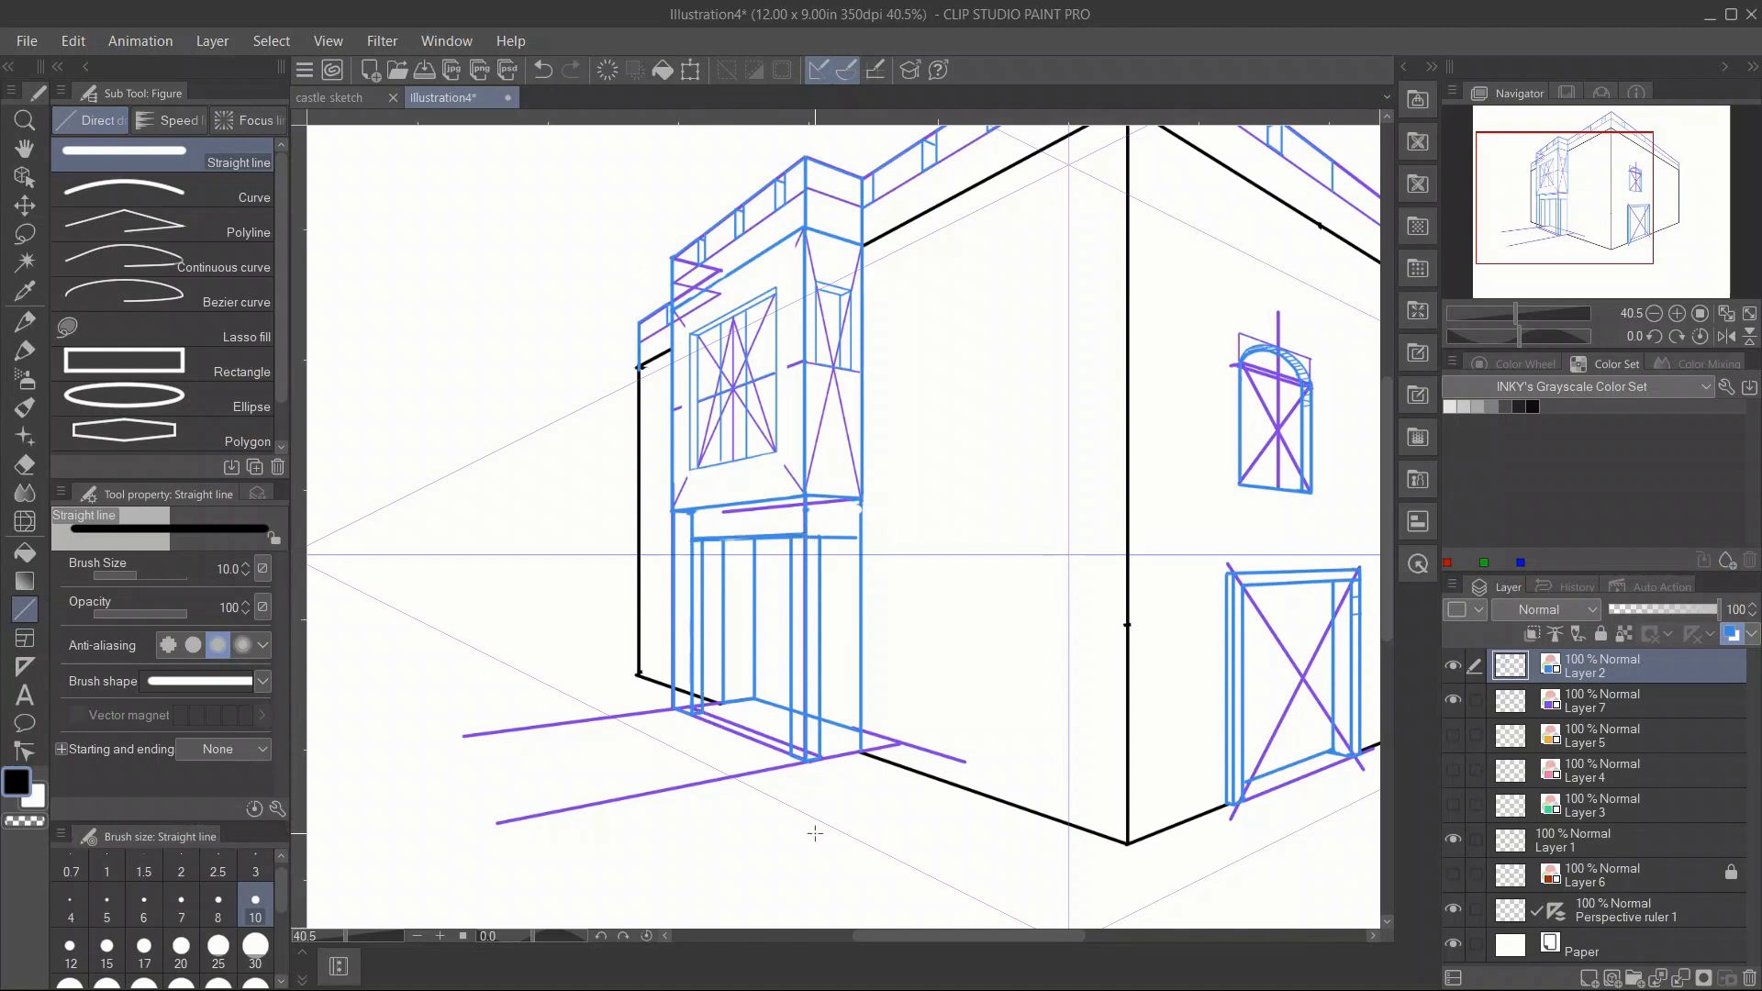
# Hide Layer 7, clean up the near pillar's base on Layer 2, and erase the Layer 1 ground line crossing the far pillar.
pyautogui.click(1452, 701)
pyautogui.press('e')
pyautogui.moveTo(799, 711); pyautogui.dragTo(798, 720)
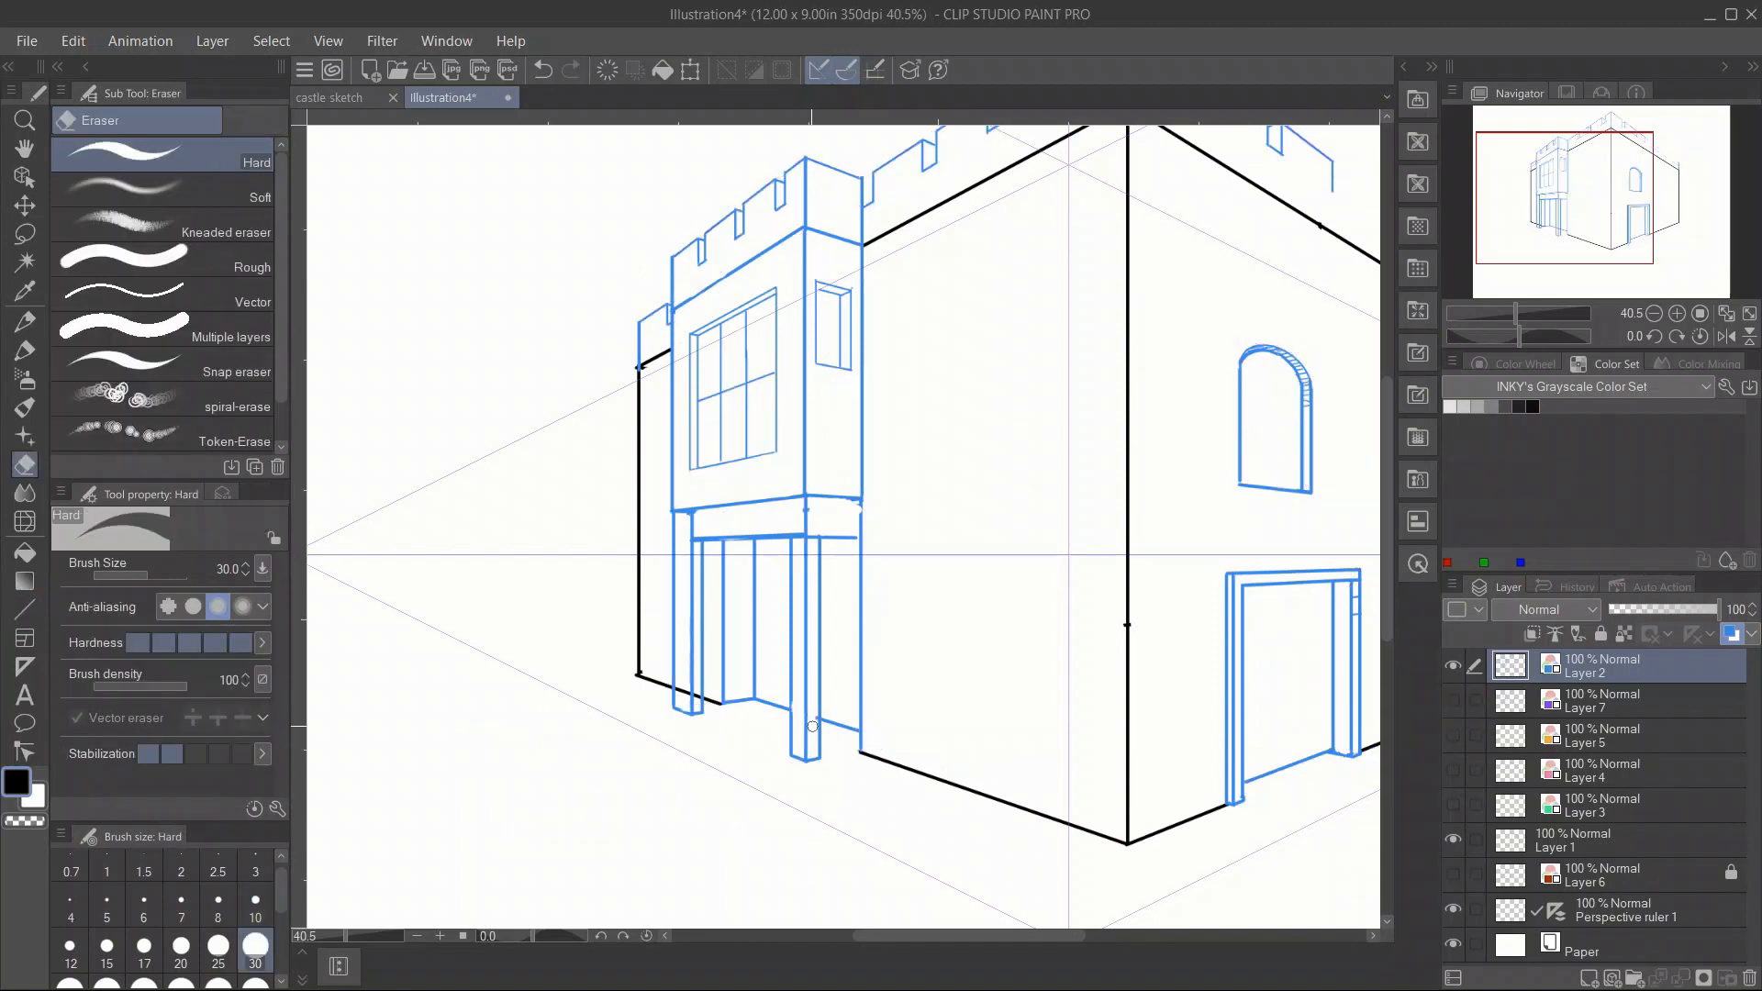
pyautogui.click(1560, 835)
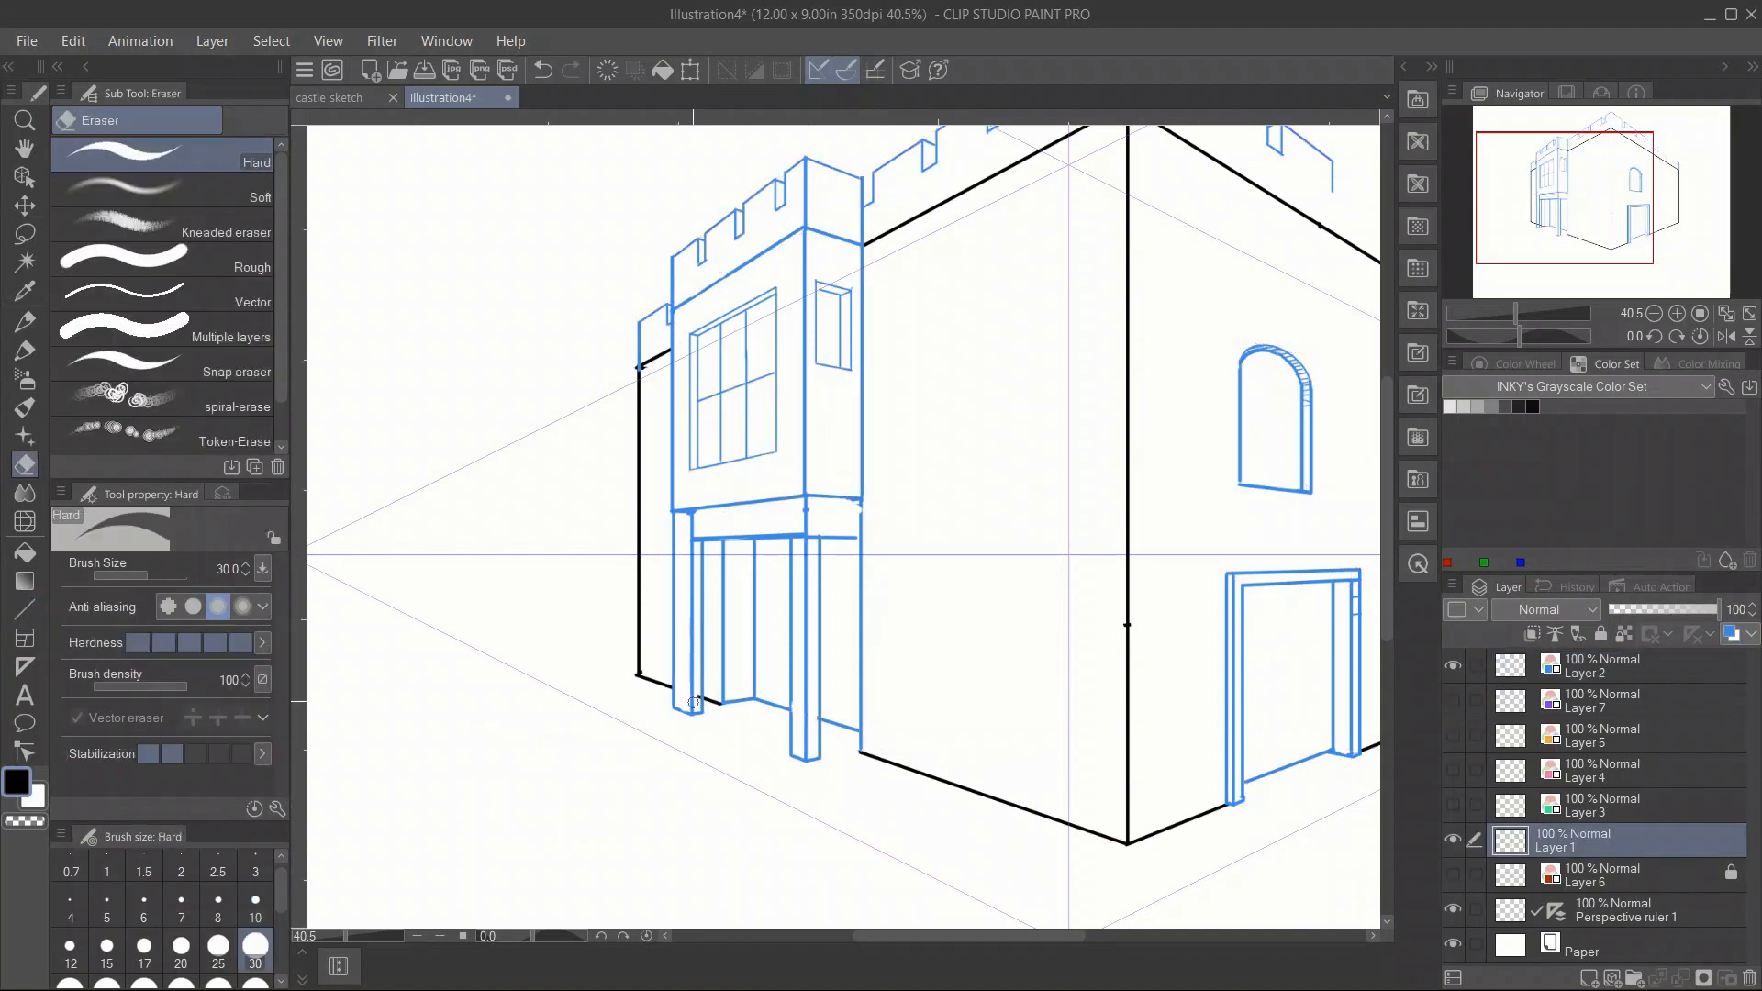
pyautogui.press('u')
pyautogui.press('e')
pyautogui.press('u')
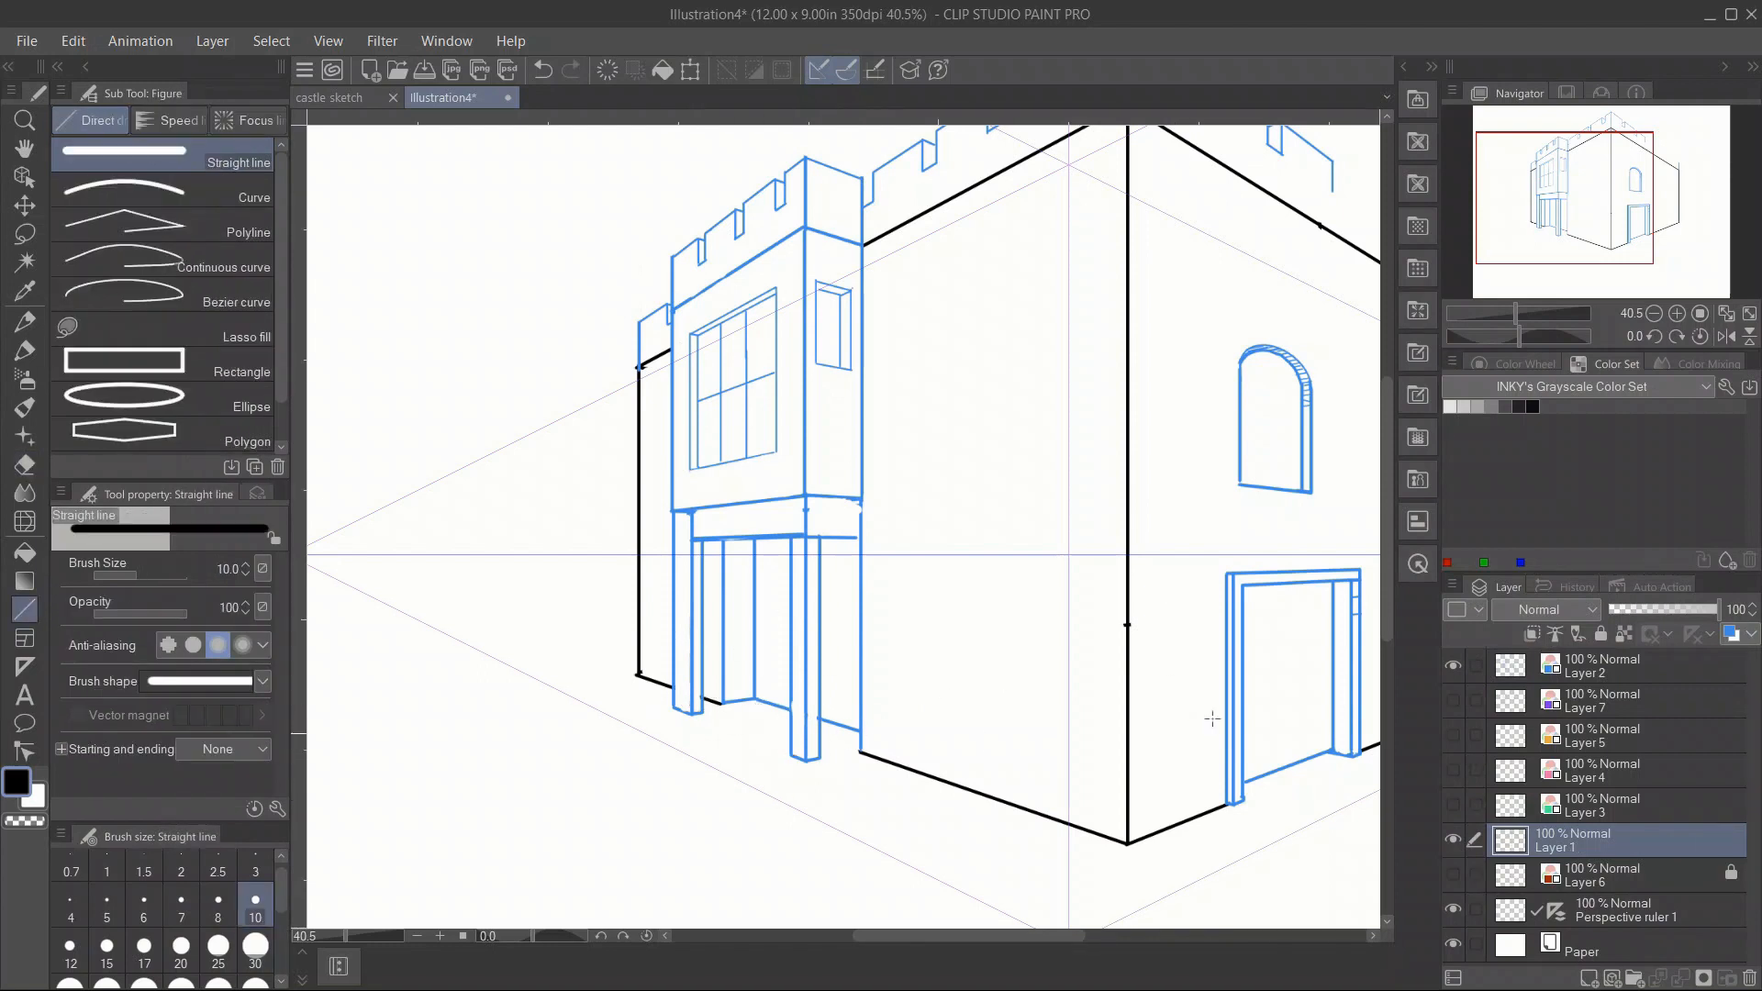
# Show the Layer 5 and Layer 7 guides, and draw the near side and both diagonals of the projecting box's ground footprint on Layer 5.
pyautogui.click(1554, 736)
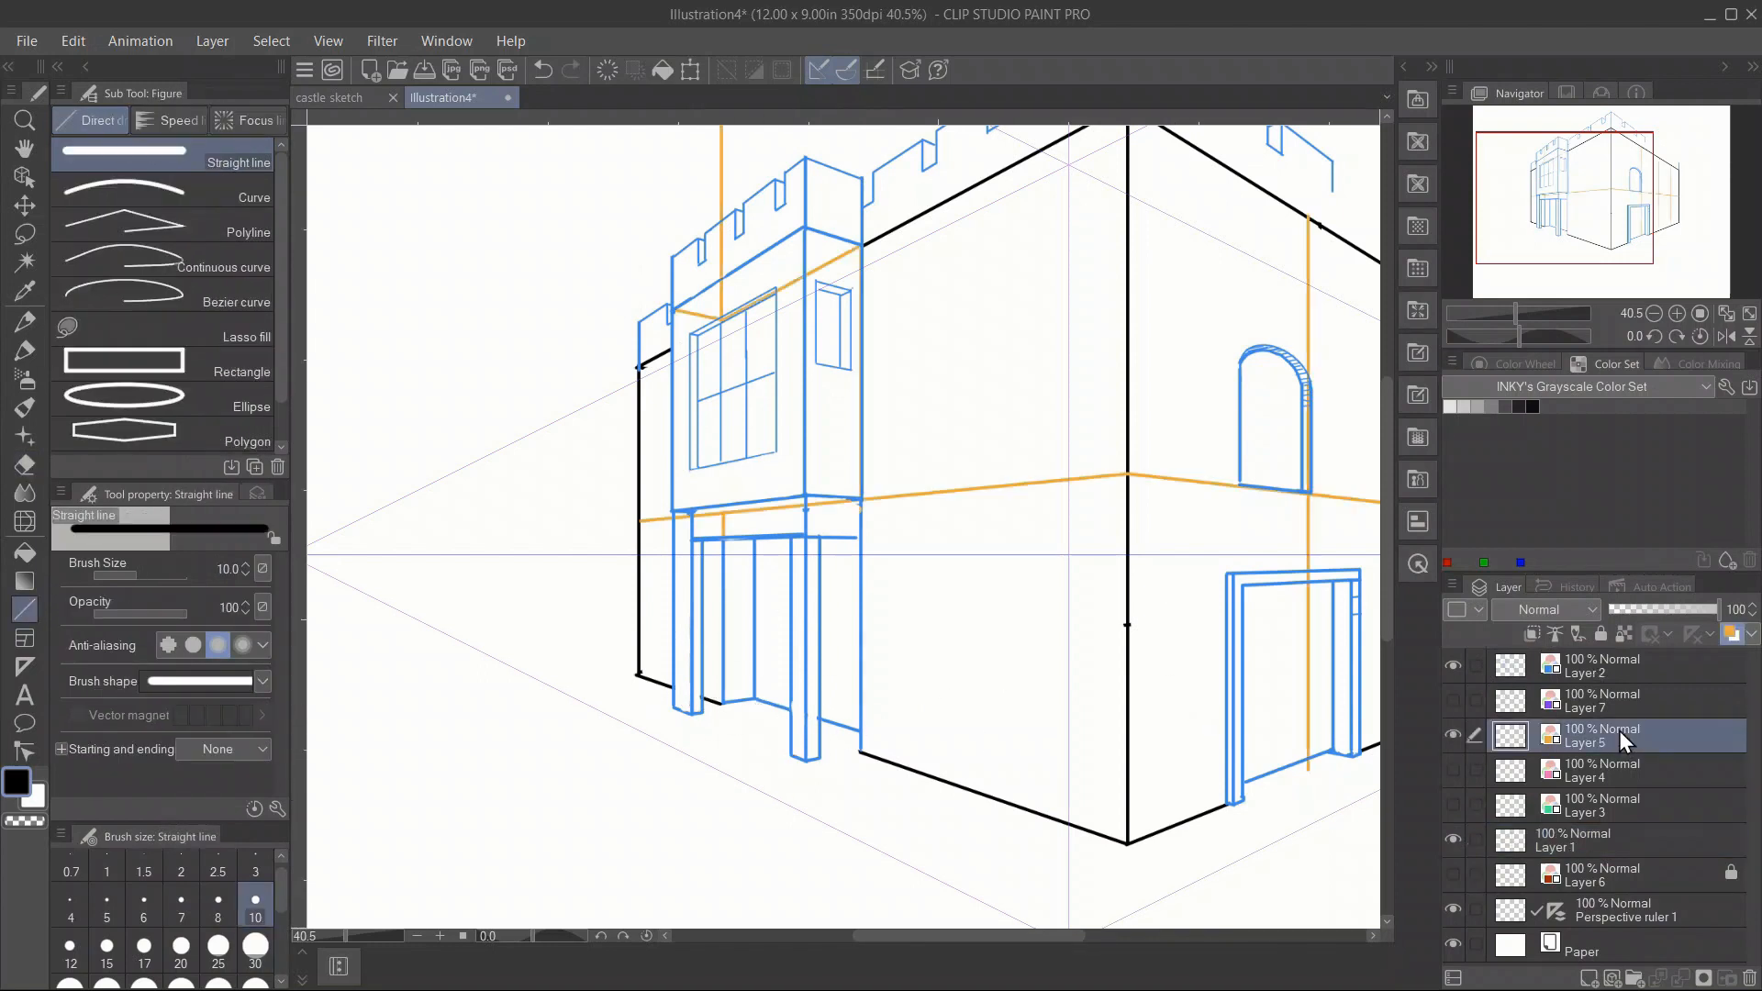
pyautogui.click(1453, 701)
pyautogui.moveTo(1515, 318); pyautogui.dragTo(1519, 318)
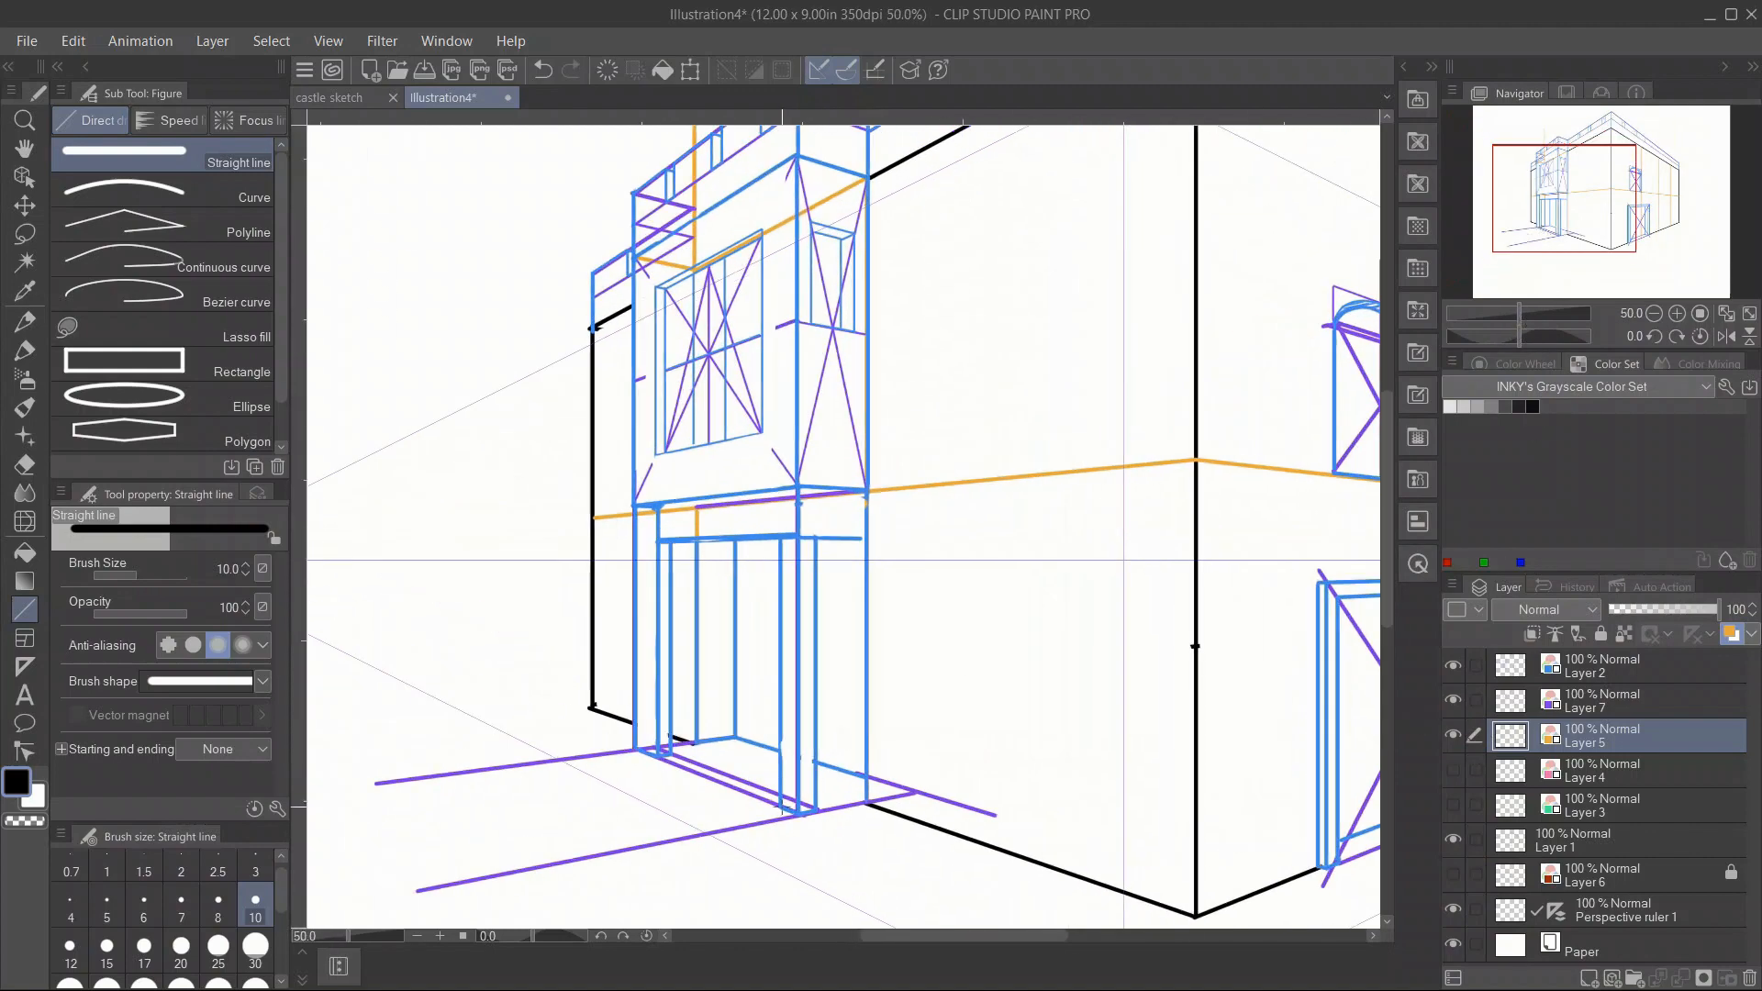
pyautogui.moveTo(783, 807); pyautogui.dragTo(890, 786)
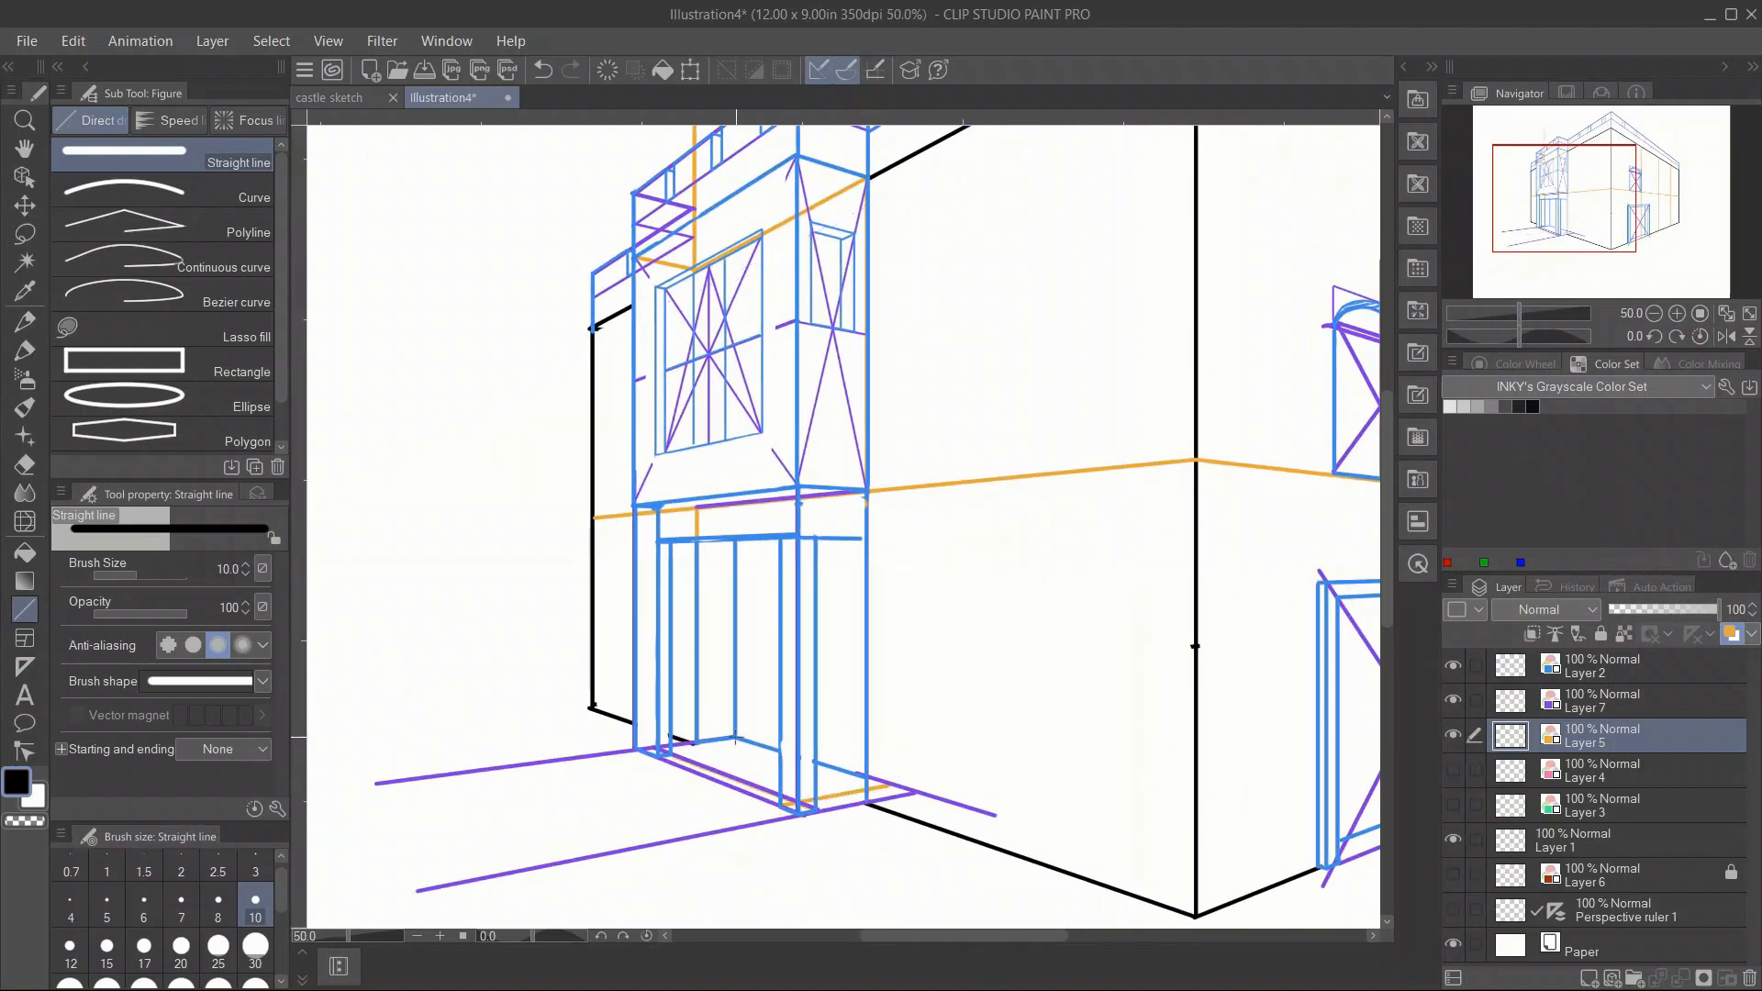
pyautogui.moveTo(735, 739); pyautogui.dragTo(804, 815)
pyautogui.moveTo(639, 752); pyautogui.dragTo(914, 792)
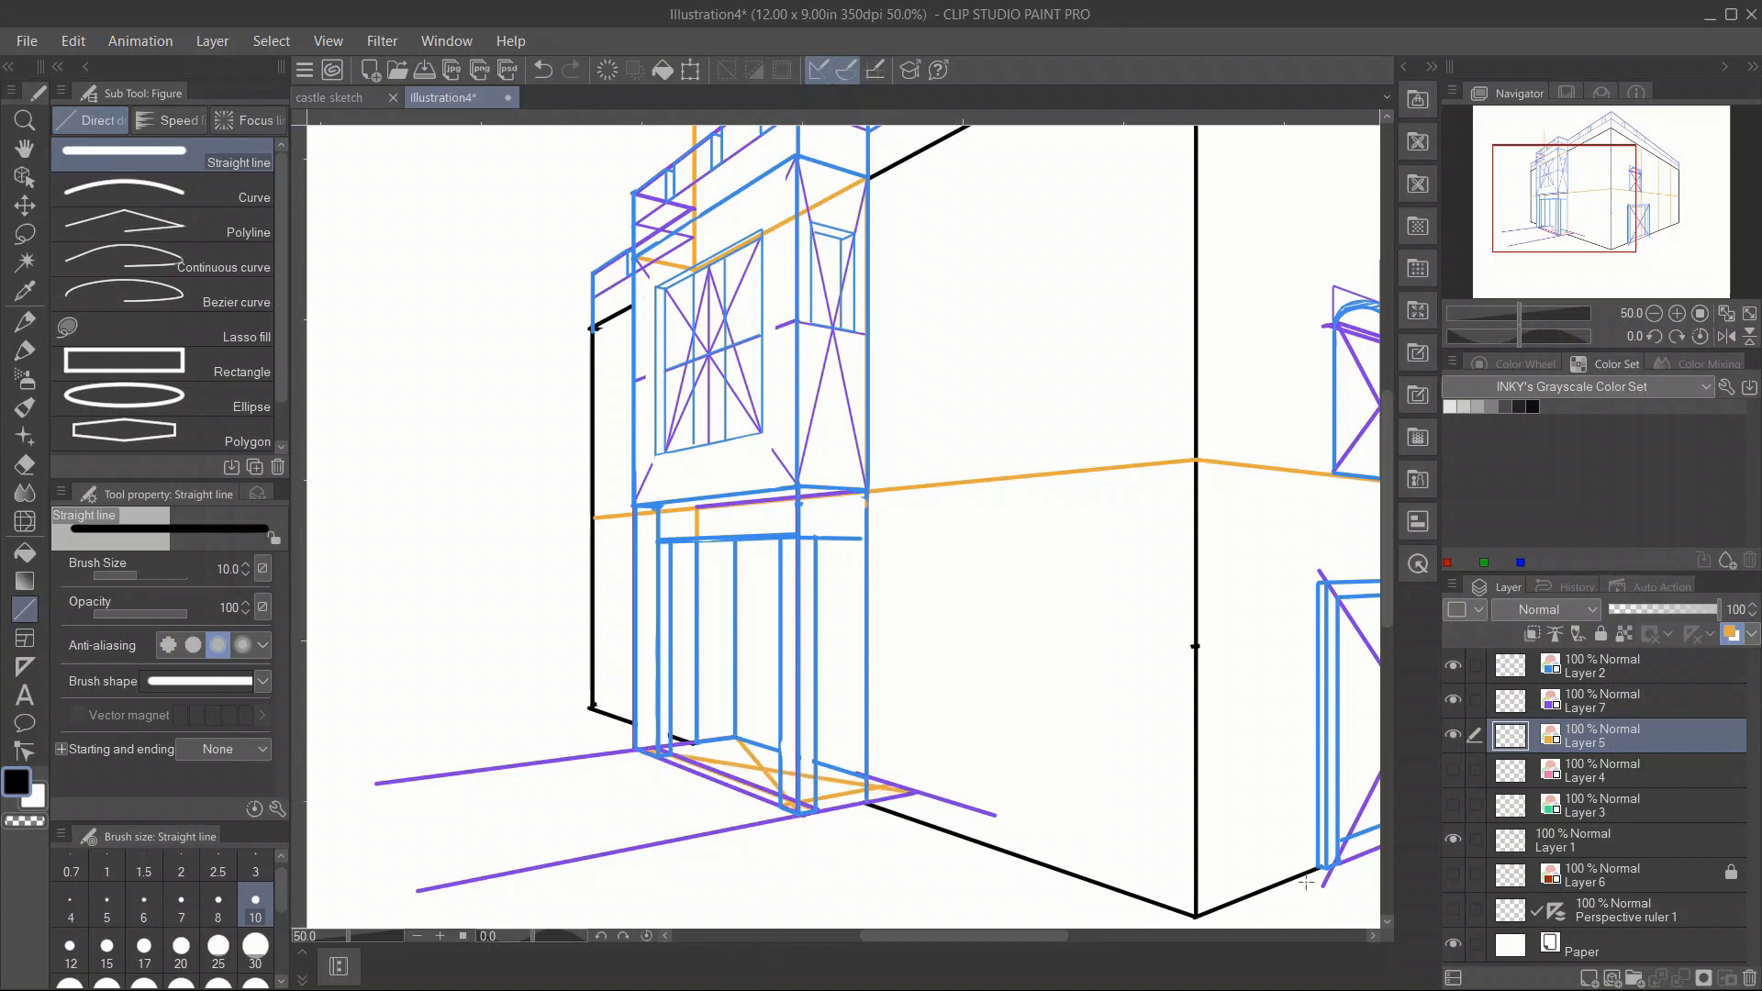
# Draw a ground guide across the footprint beneath the projecting box on Layer 7, and hide that layer.
pyautogui.click(1510, 702)
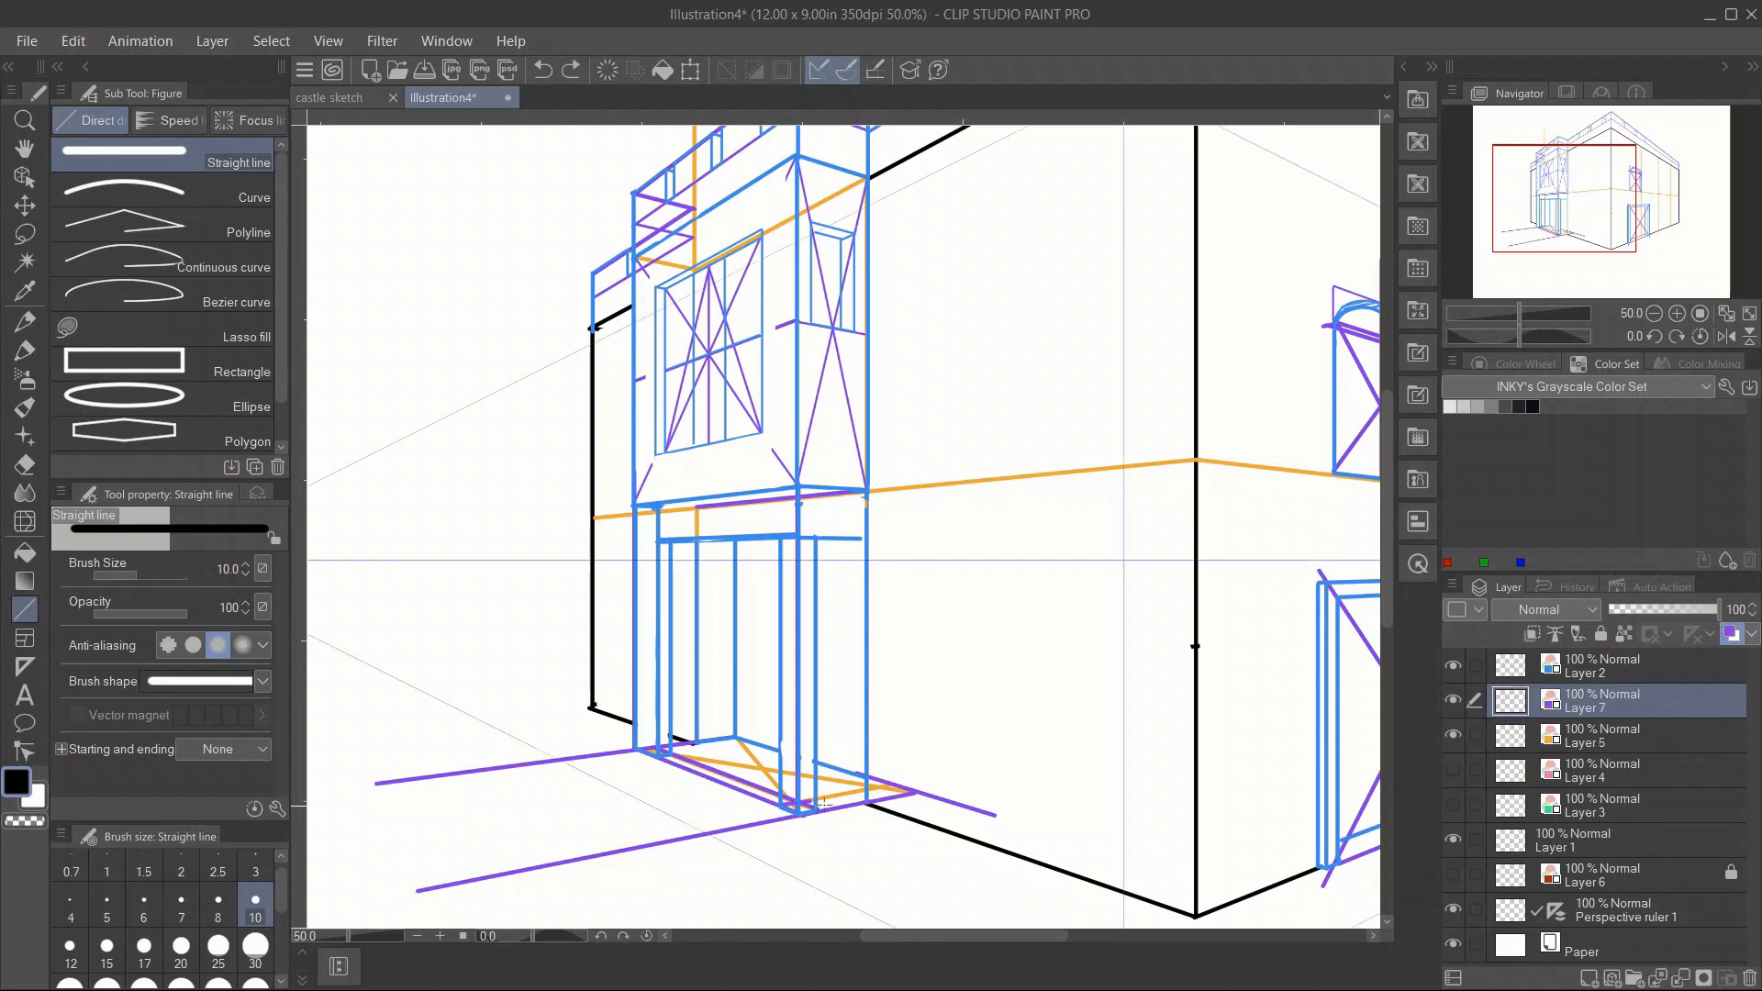
pyautogui.moveTo(876, 787); pyautogui.dragTo(745, 743)
pyautogui.click(1510, 313)
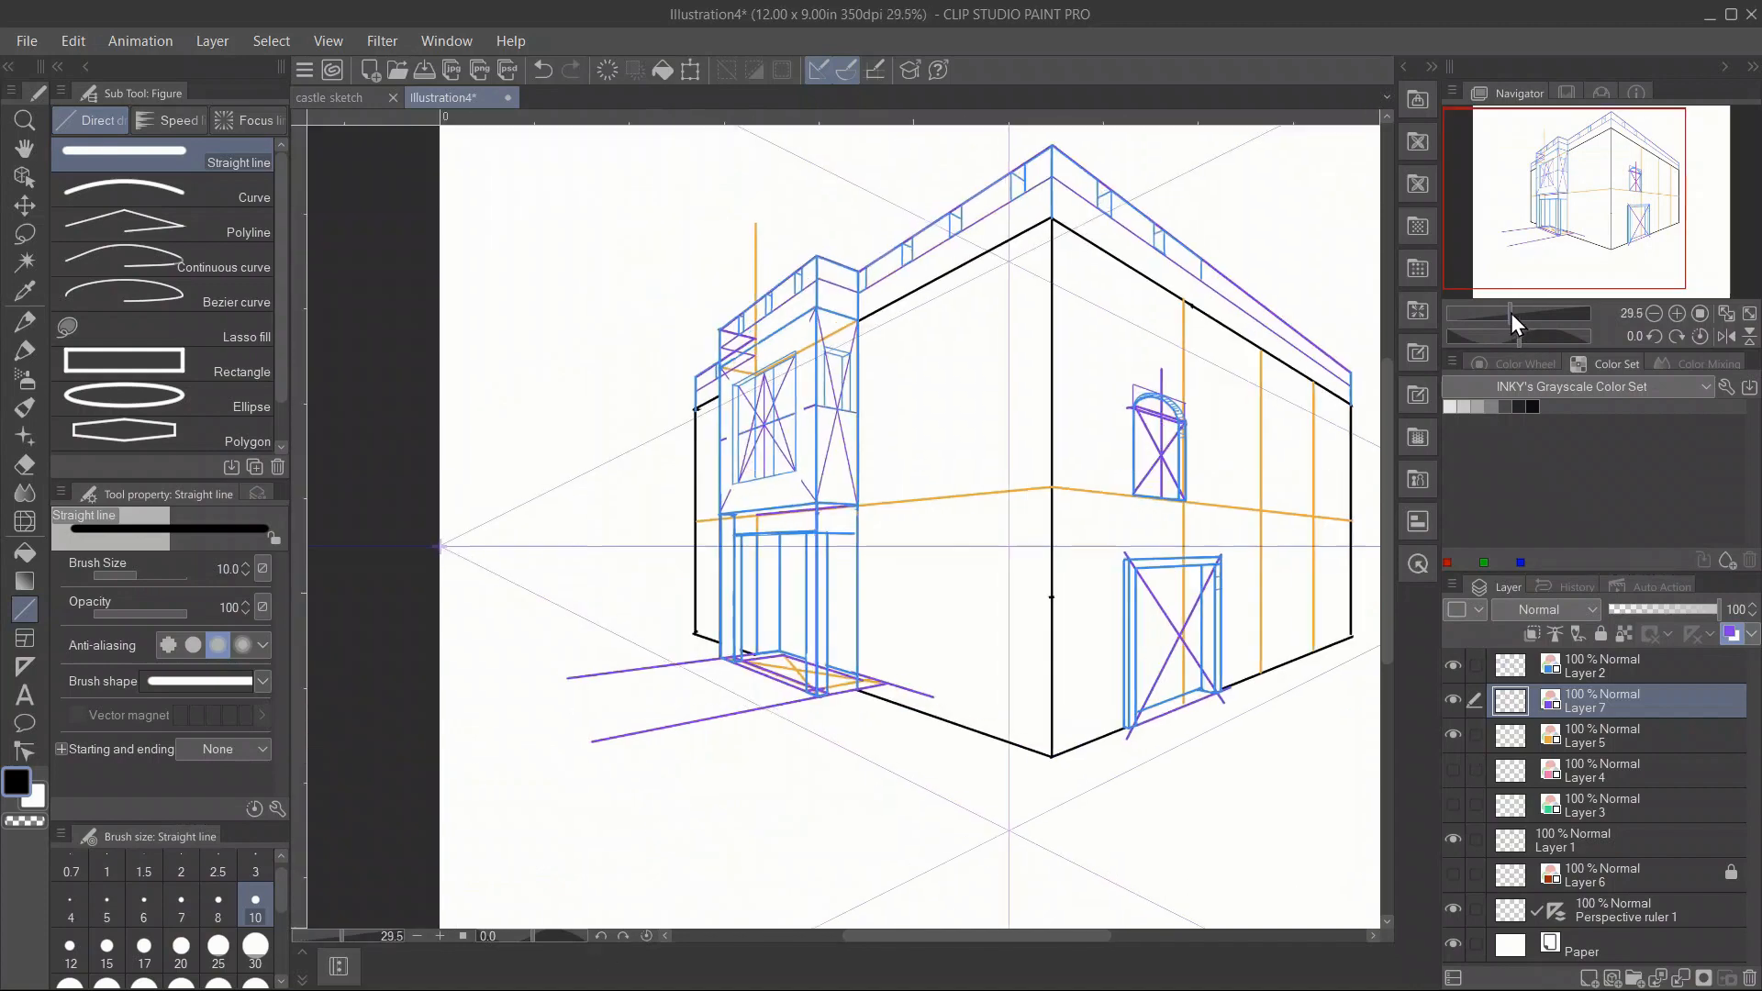
pyautogui.click(1451, 701)
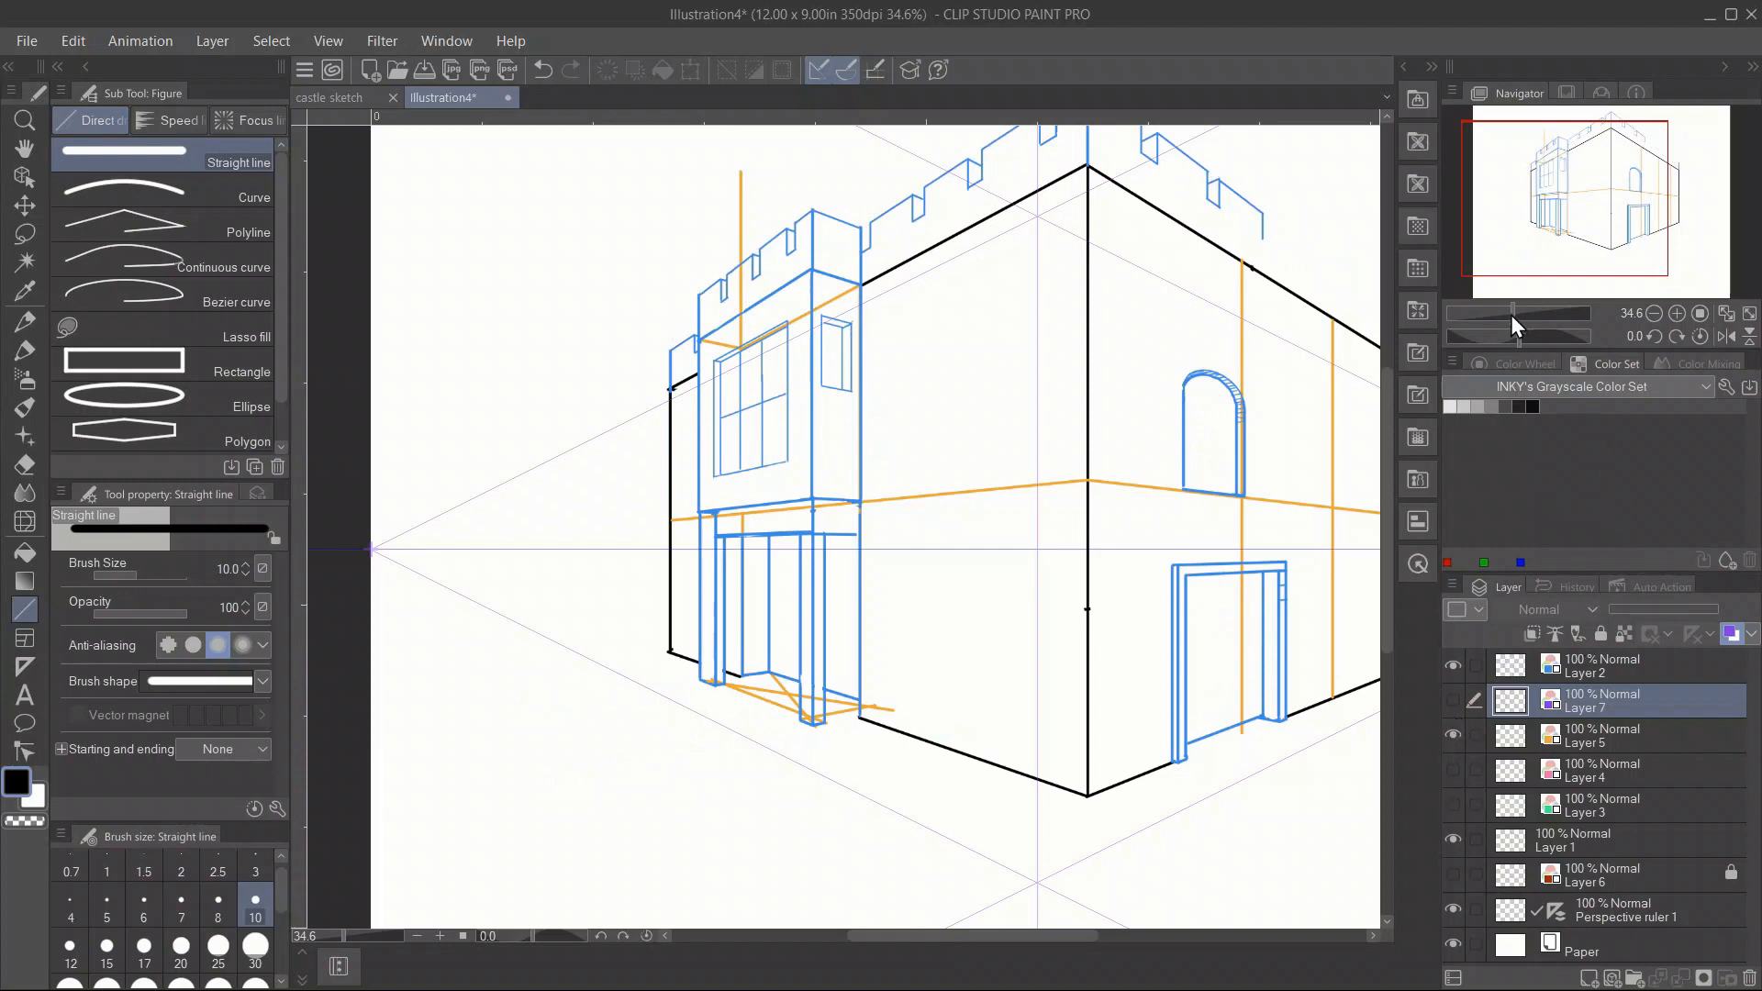
# Erase the far pillar's line crossing the beam on Layer 2, and draw a second line along the beam's underside on both faces.
pyautogui.moveTo(1511, 316); pyautogui.dragTo(1523, 316)
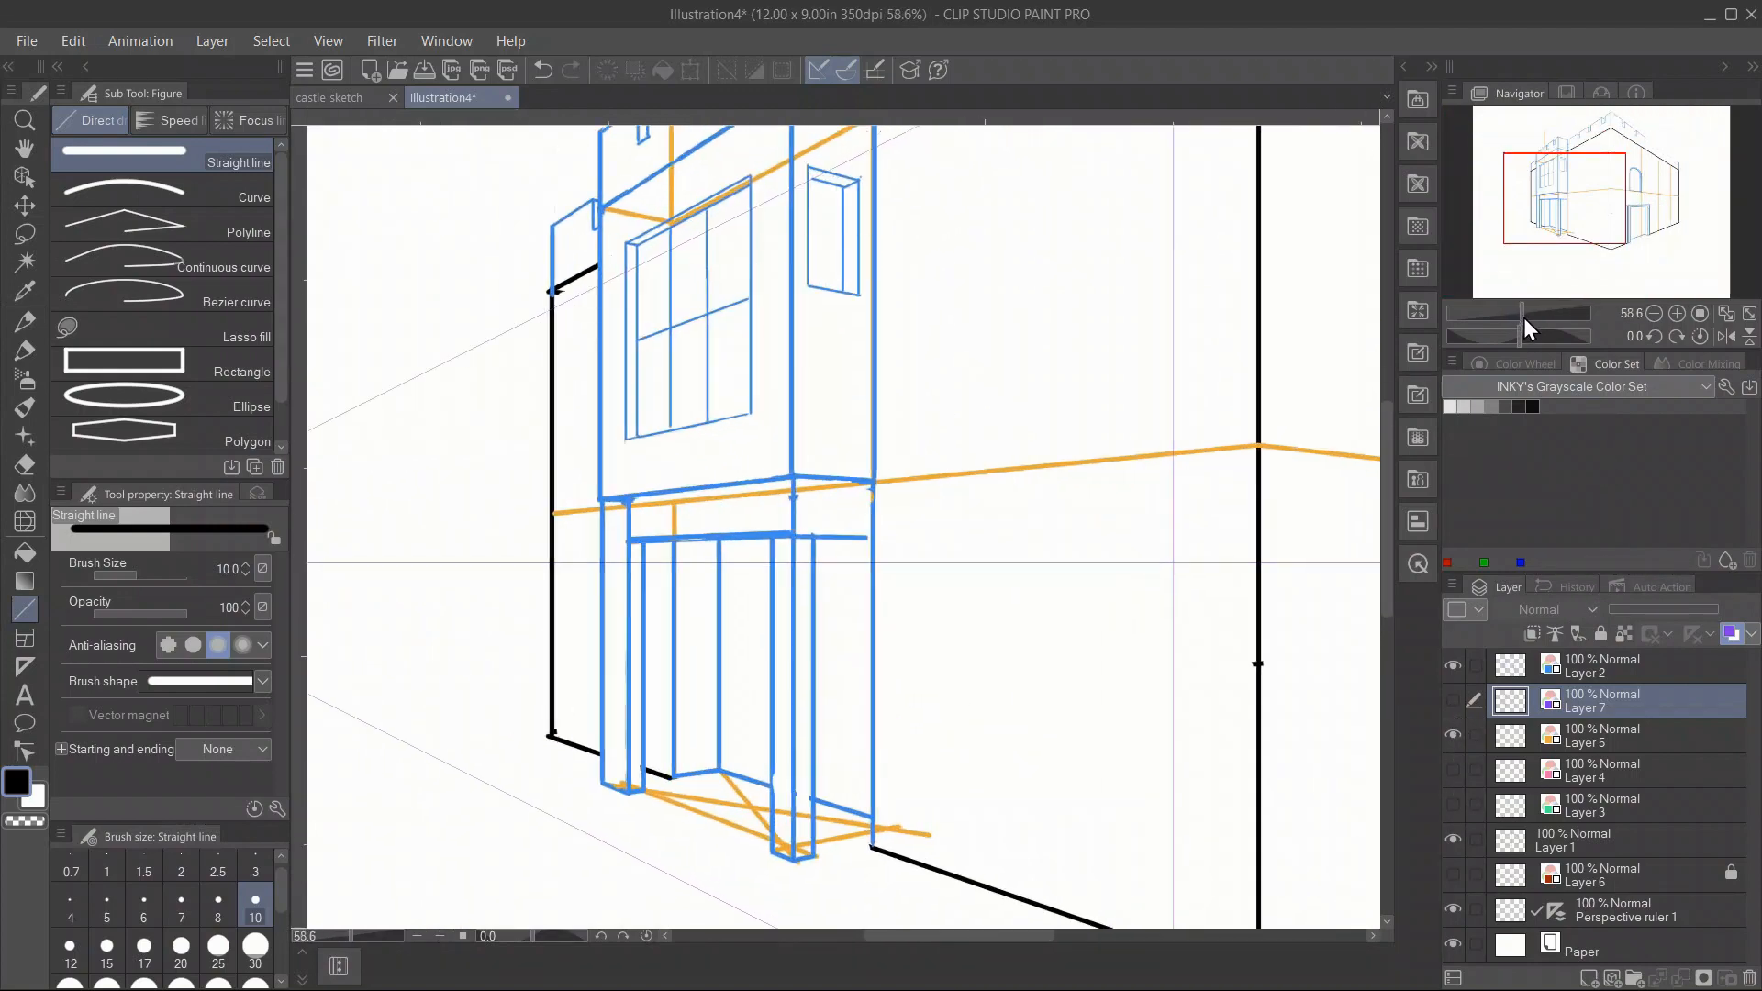
pyautogui.click(1597, 666)
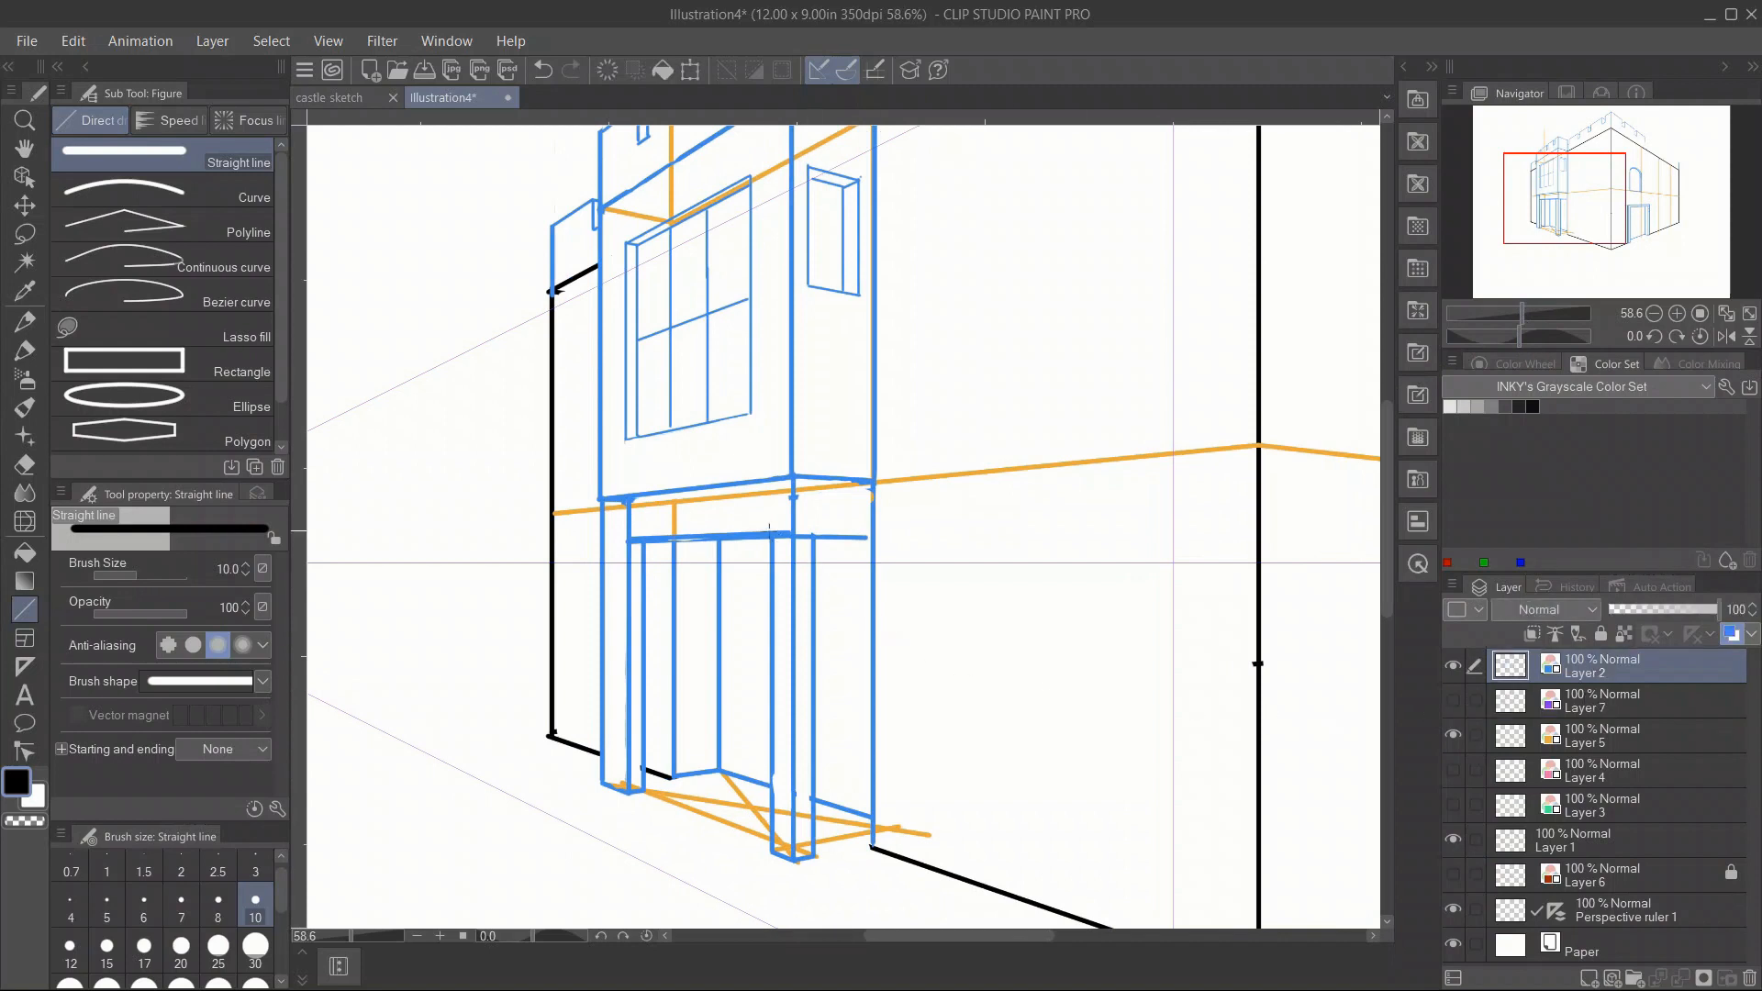
pyautogui.press('e')
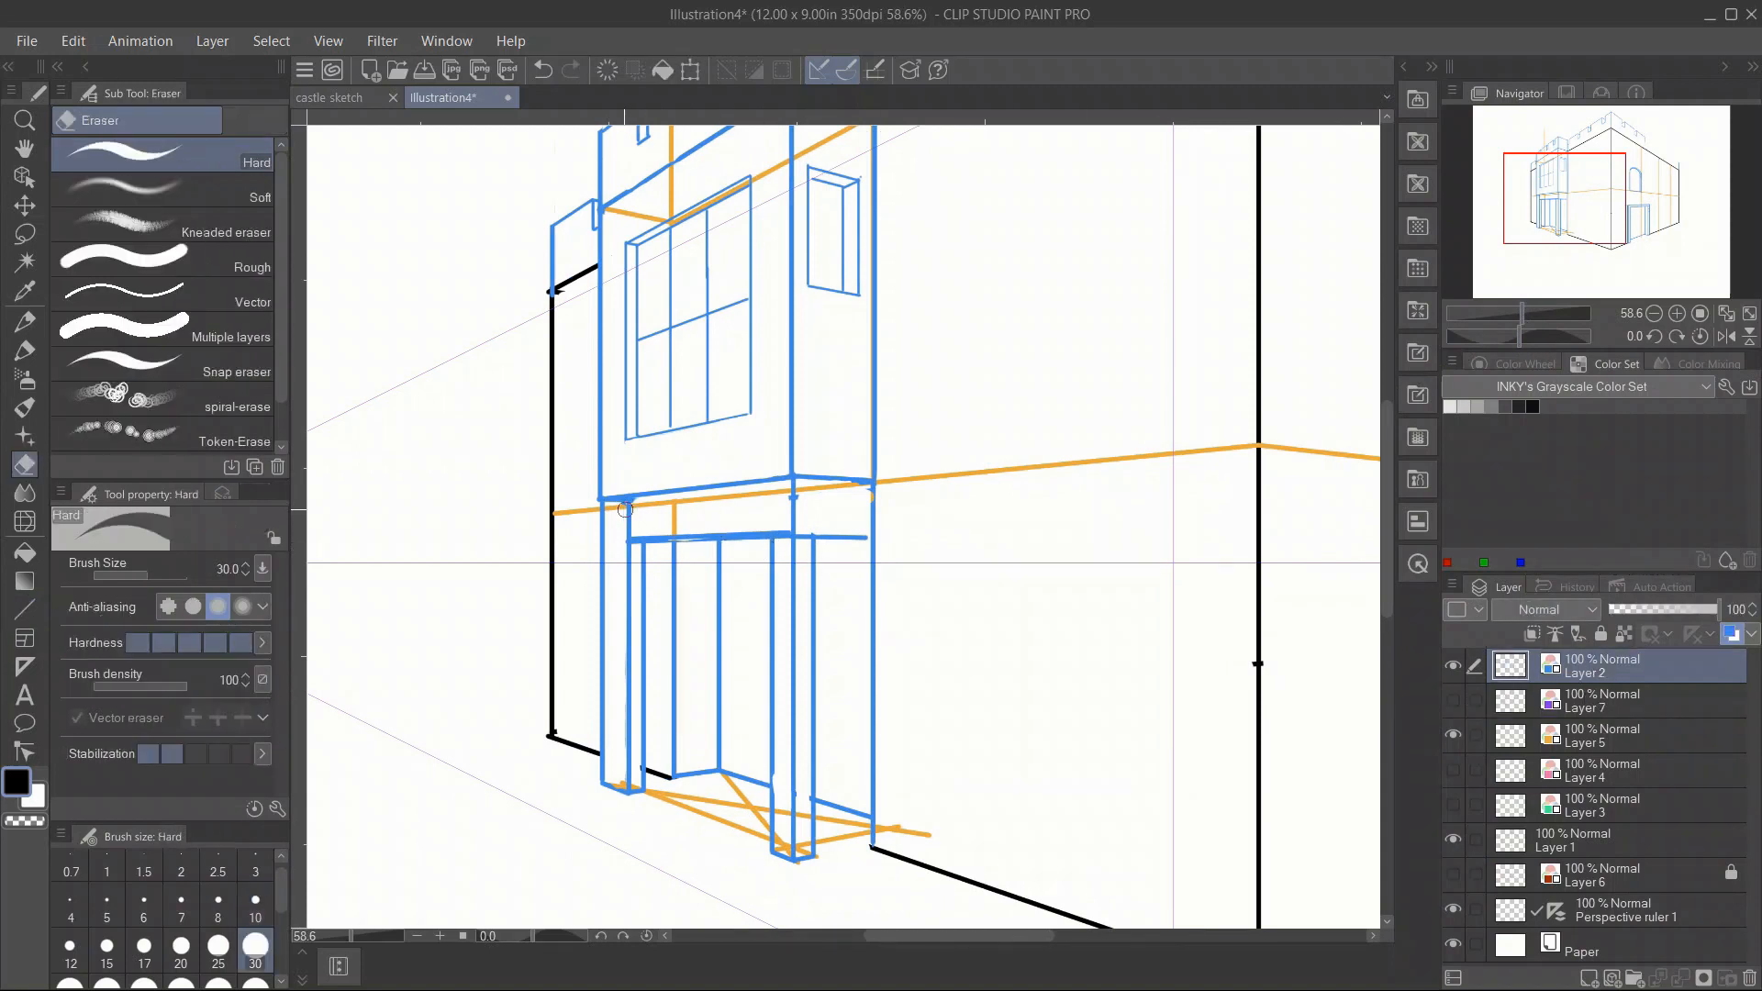
pyautogui.press('u')
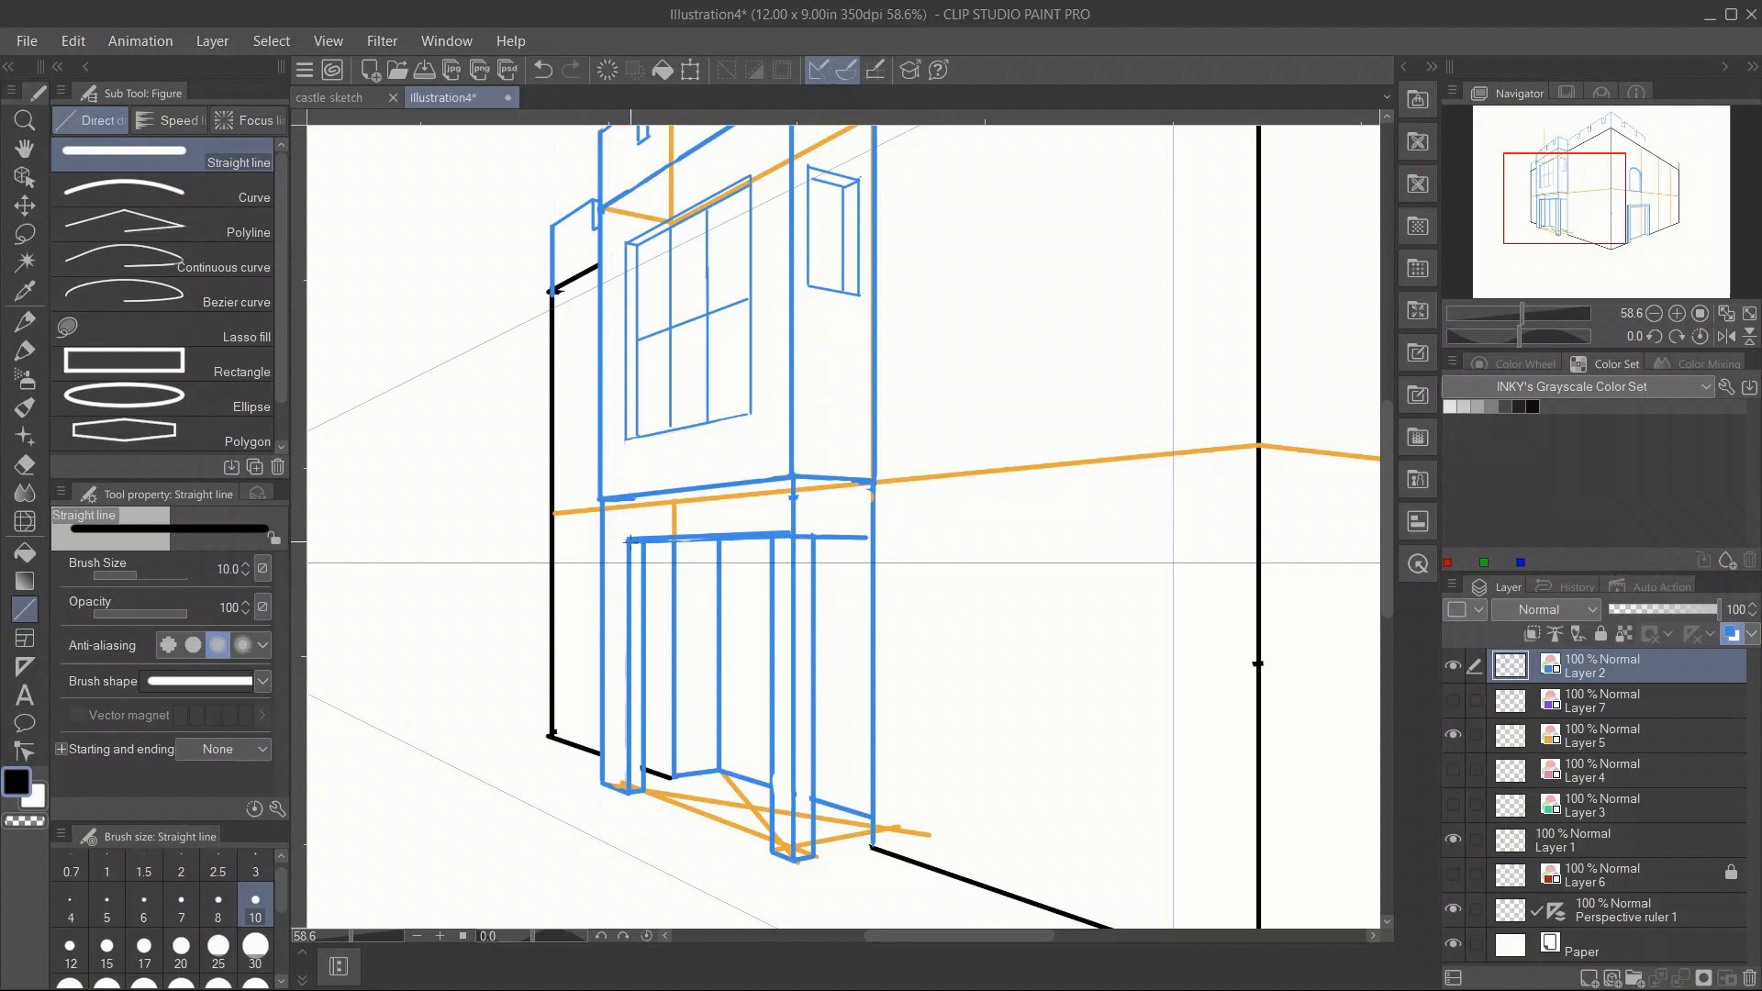
pyautogui.moveTo(631, 543); pyautogui.dragTo(721, 551)
pyautogui.moveTo(717, 542); pyautogui.dragTo(865, 537)
# Erase the beam and pillar lines that overlap at the top of the near corner pillar.
pyautogui.press('e')
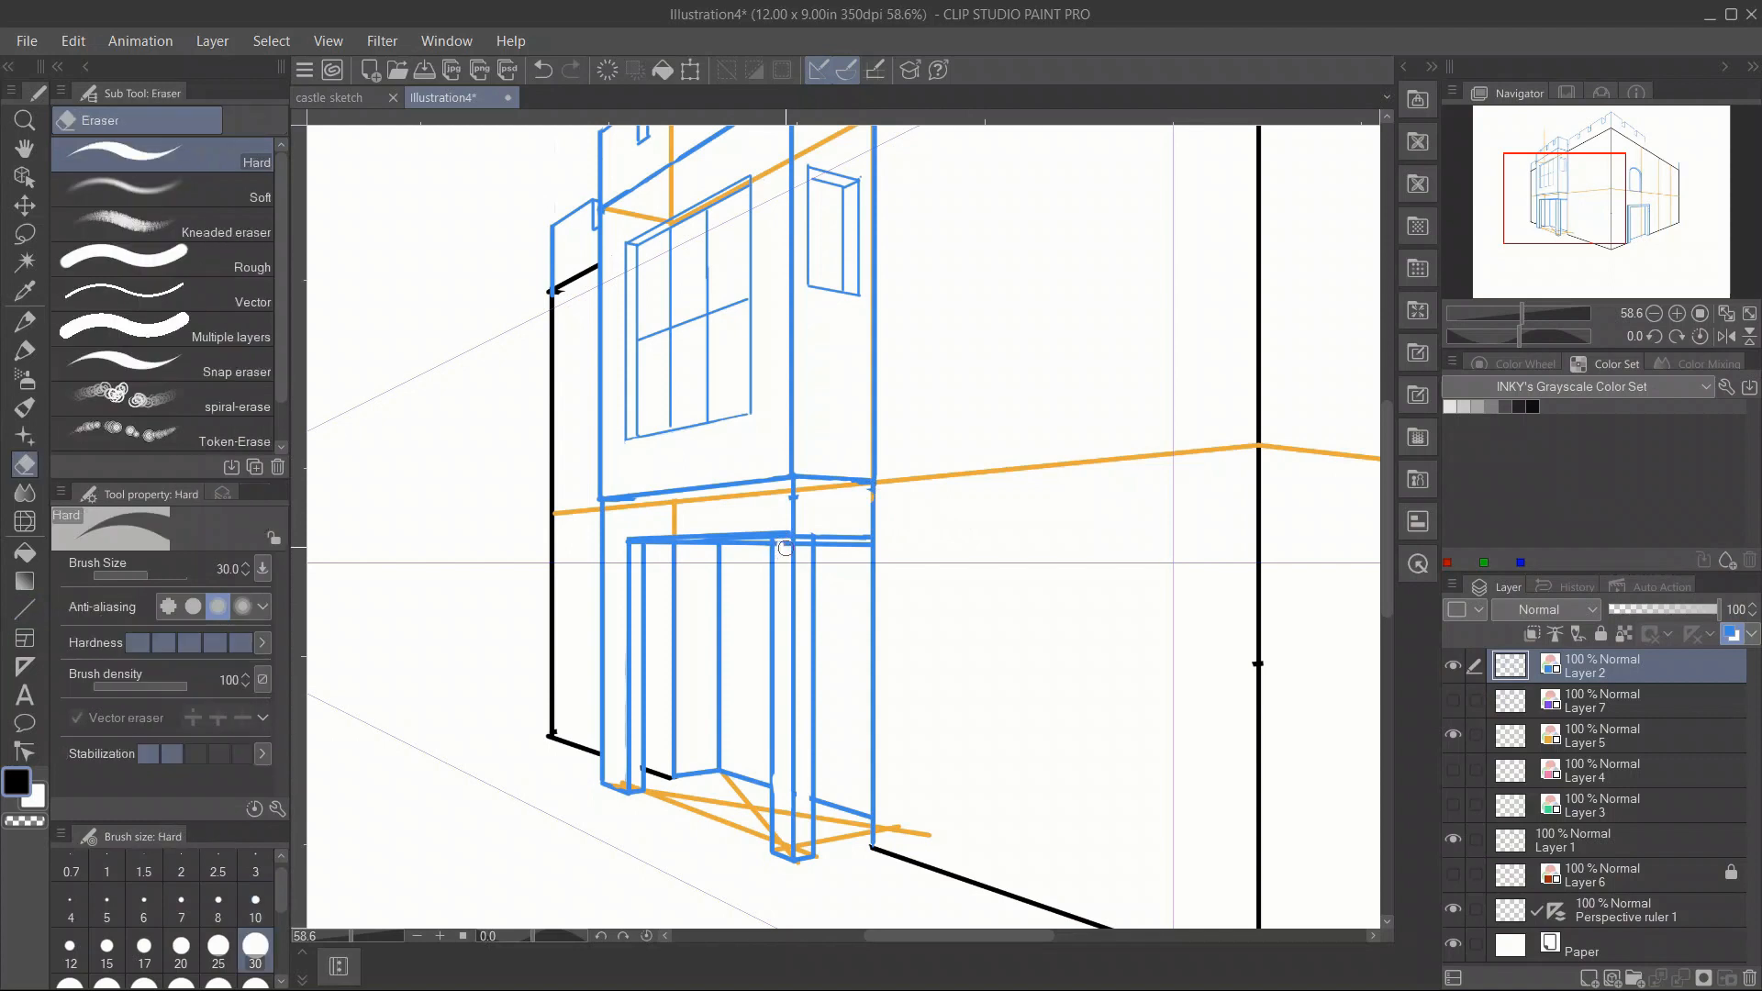
pyautogui.moveTo(783, 544); pyautogui.dragTo(798, 497)
pyautogui.press('u')
pyautogui.press('e')
pyautogui.press('u')
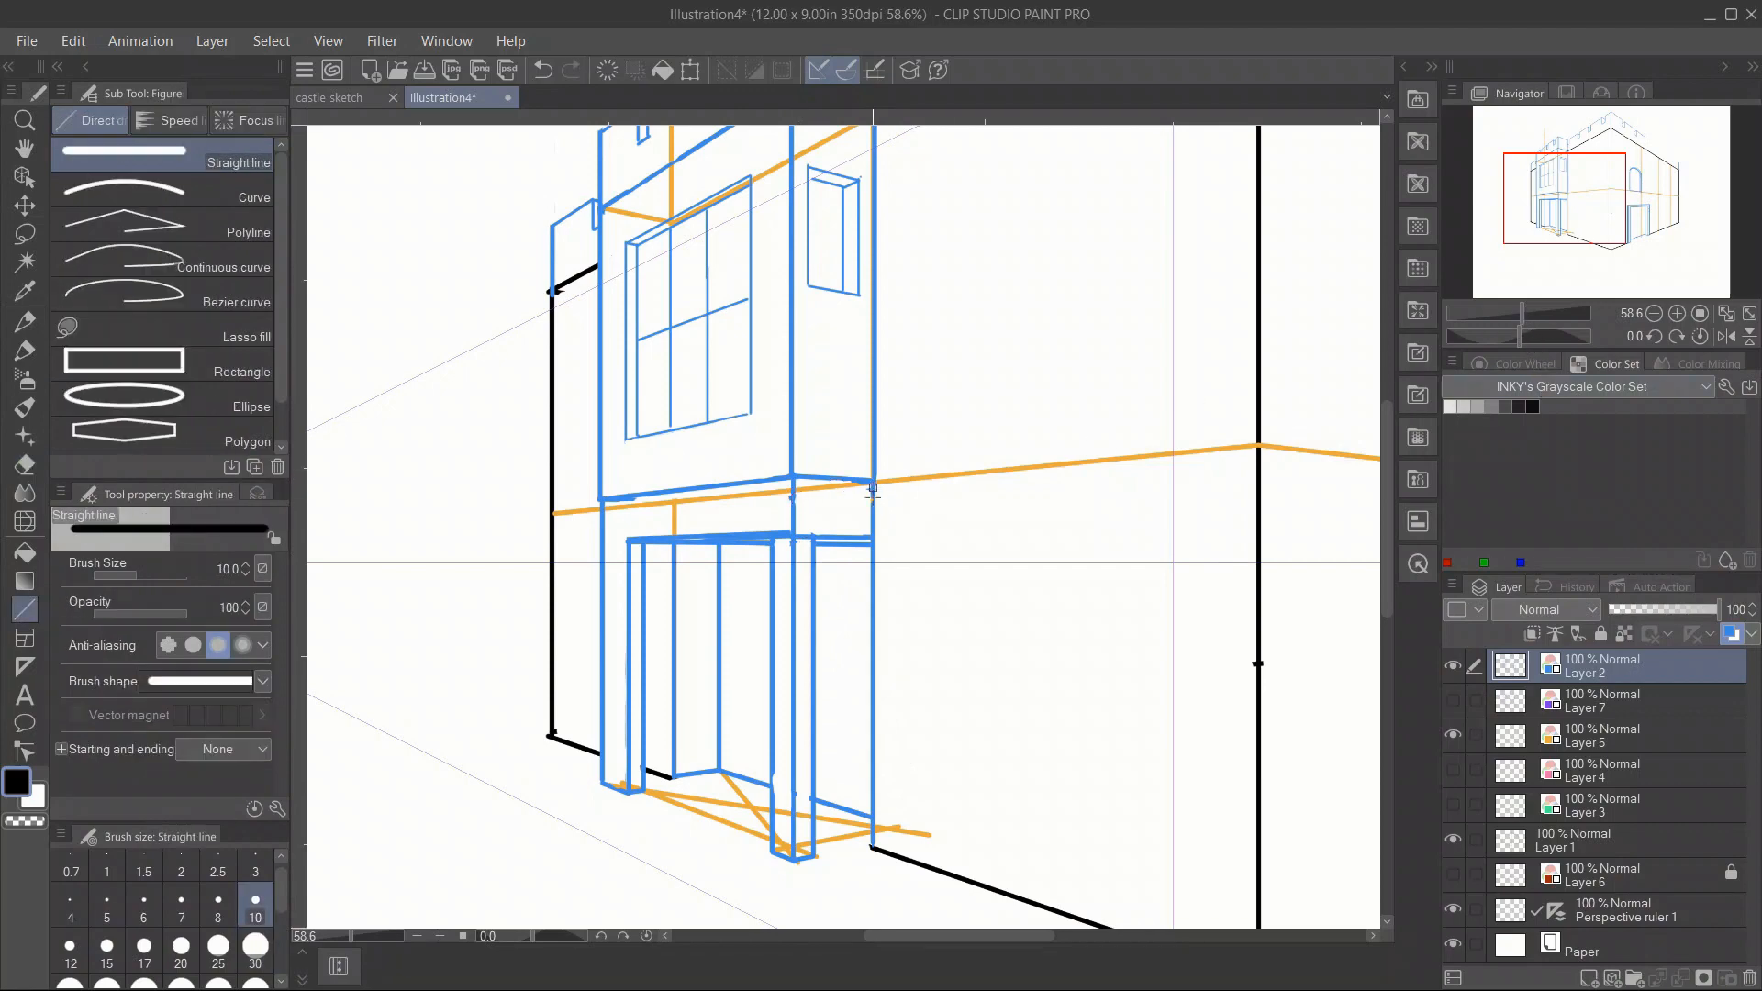
pyautogui.moveTo(1516, 313); pyautogui.dragTo(1523, 339)
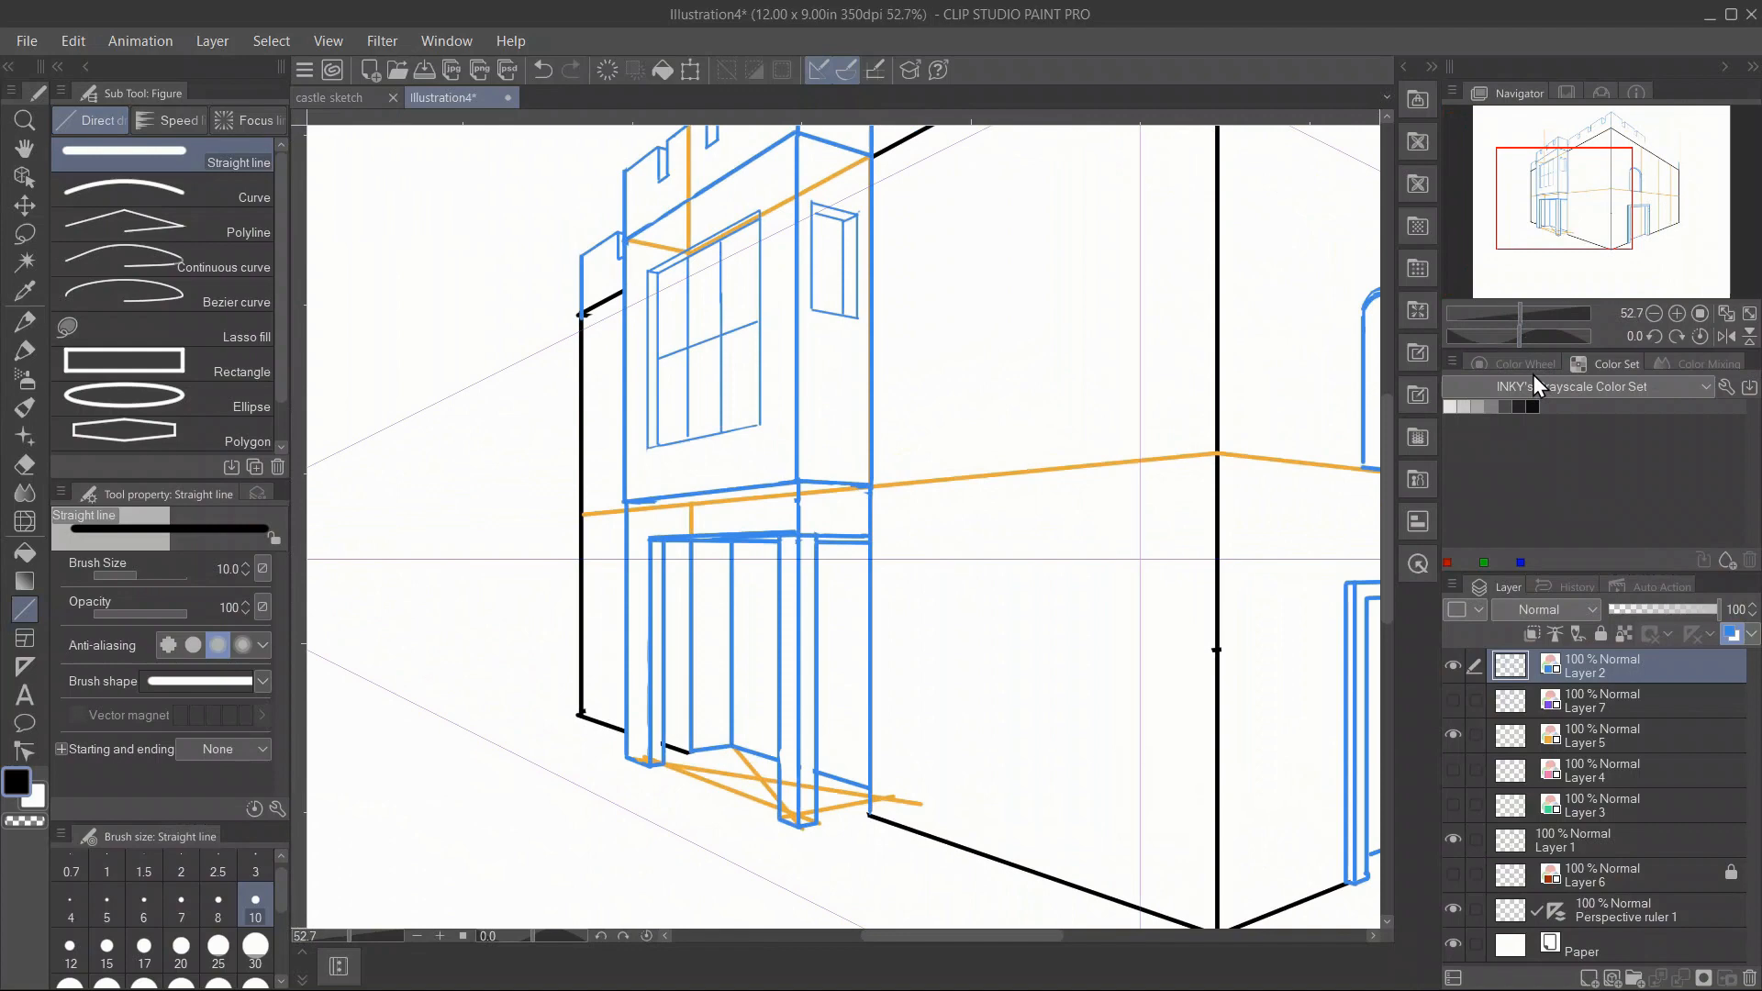
pyautogui.press('e')
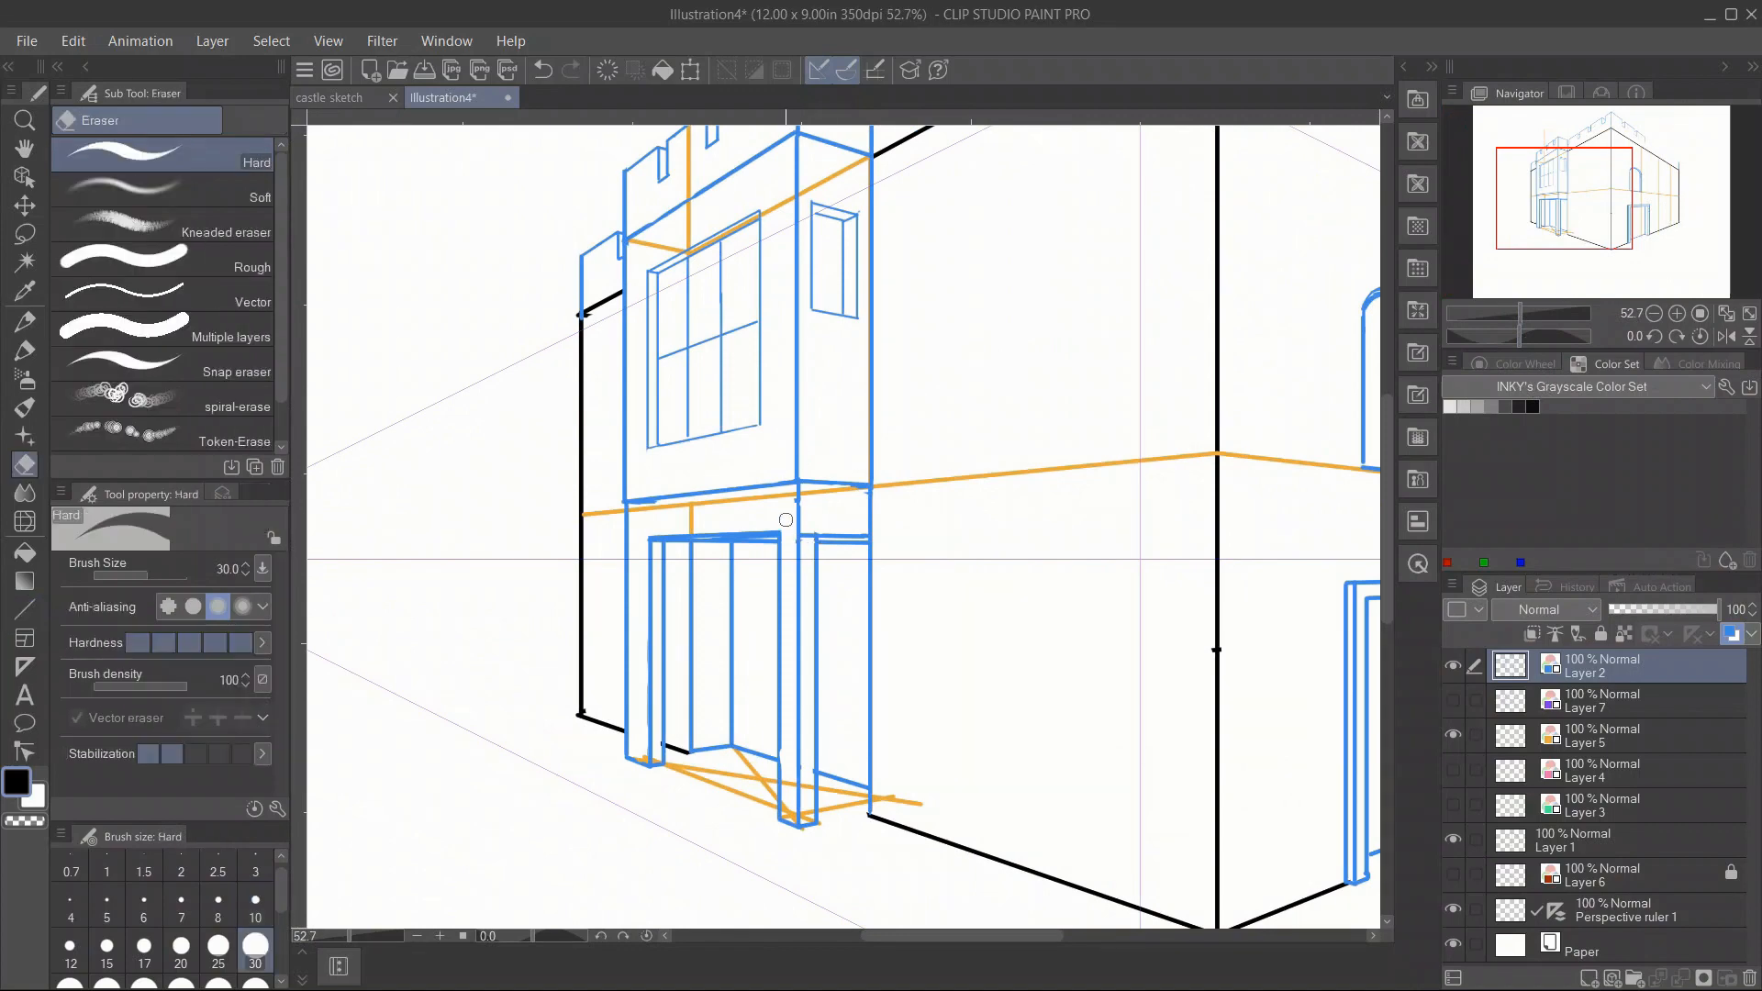
pyautogui.scroll(-1, 807, 532)
# Draw two courses of bricks along both faces of the beam below the projecting box, and hide the Layer 5 guides.
pyautogui.press('u')
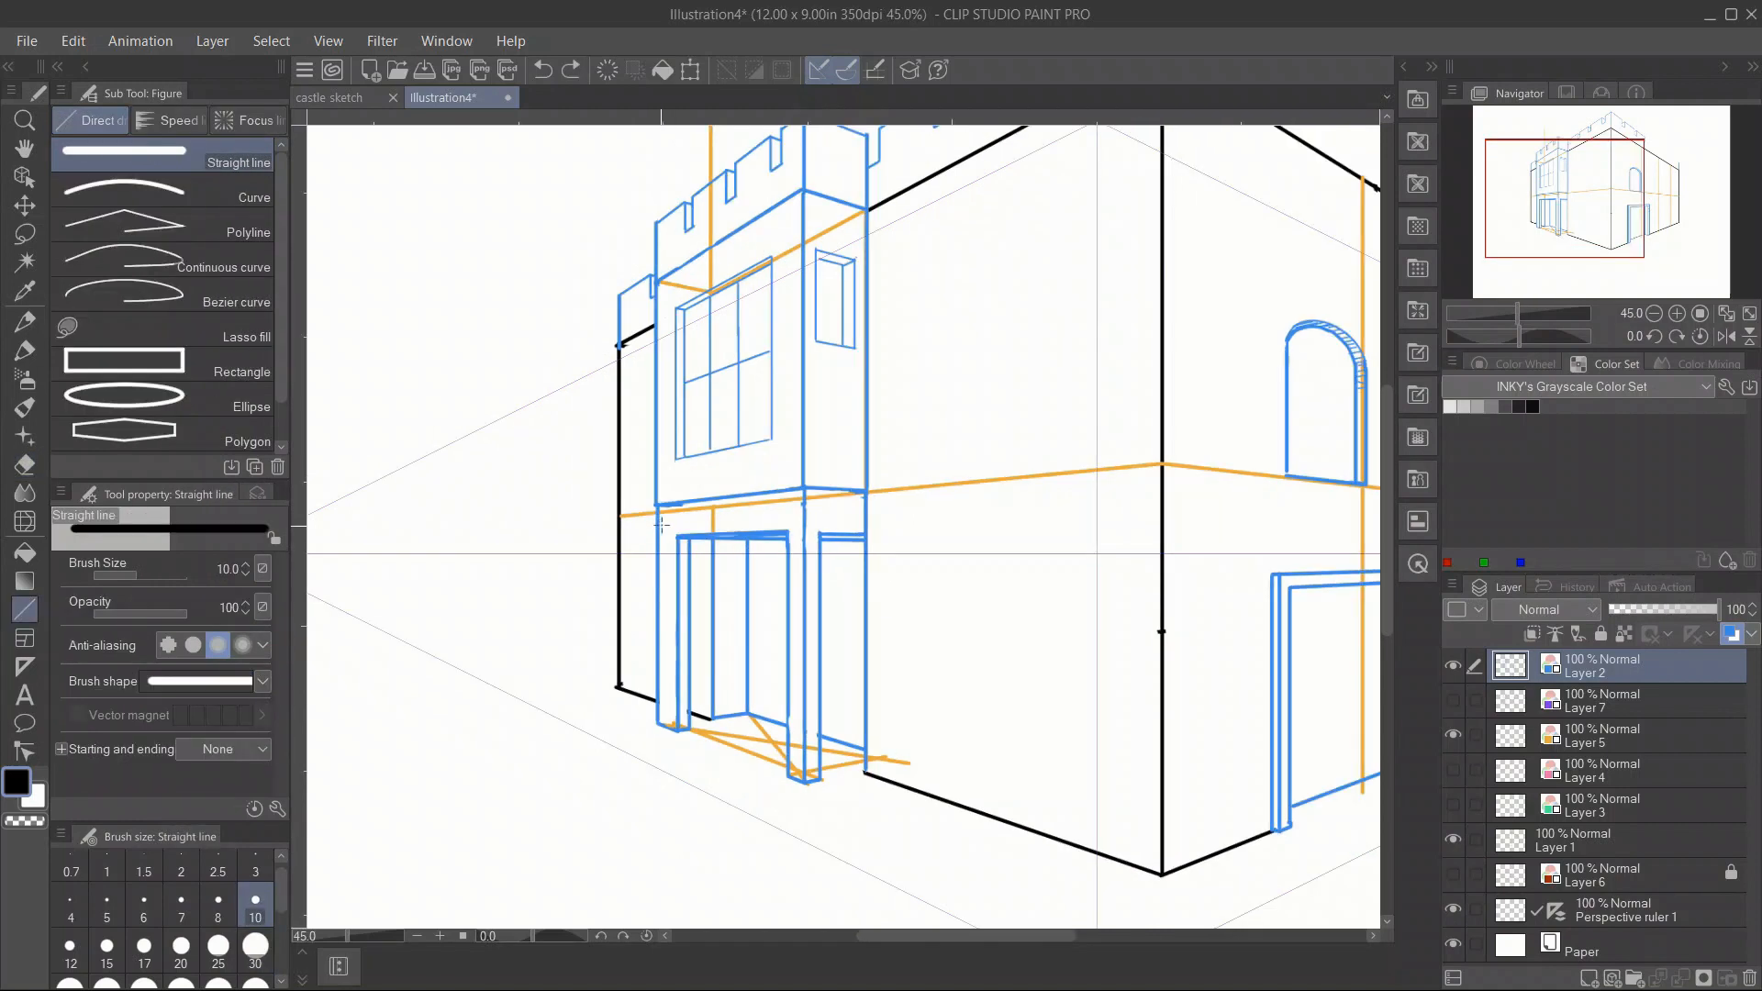
pyautogui.moveTo(661, 525)
pyautogui.mouseDown()
pyautogui.moveTo(864, 522)
pyautogui.moveTo(747, 508)
pyautogui.moveTo(857, 509)
pyautogui.mouseUp()
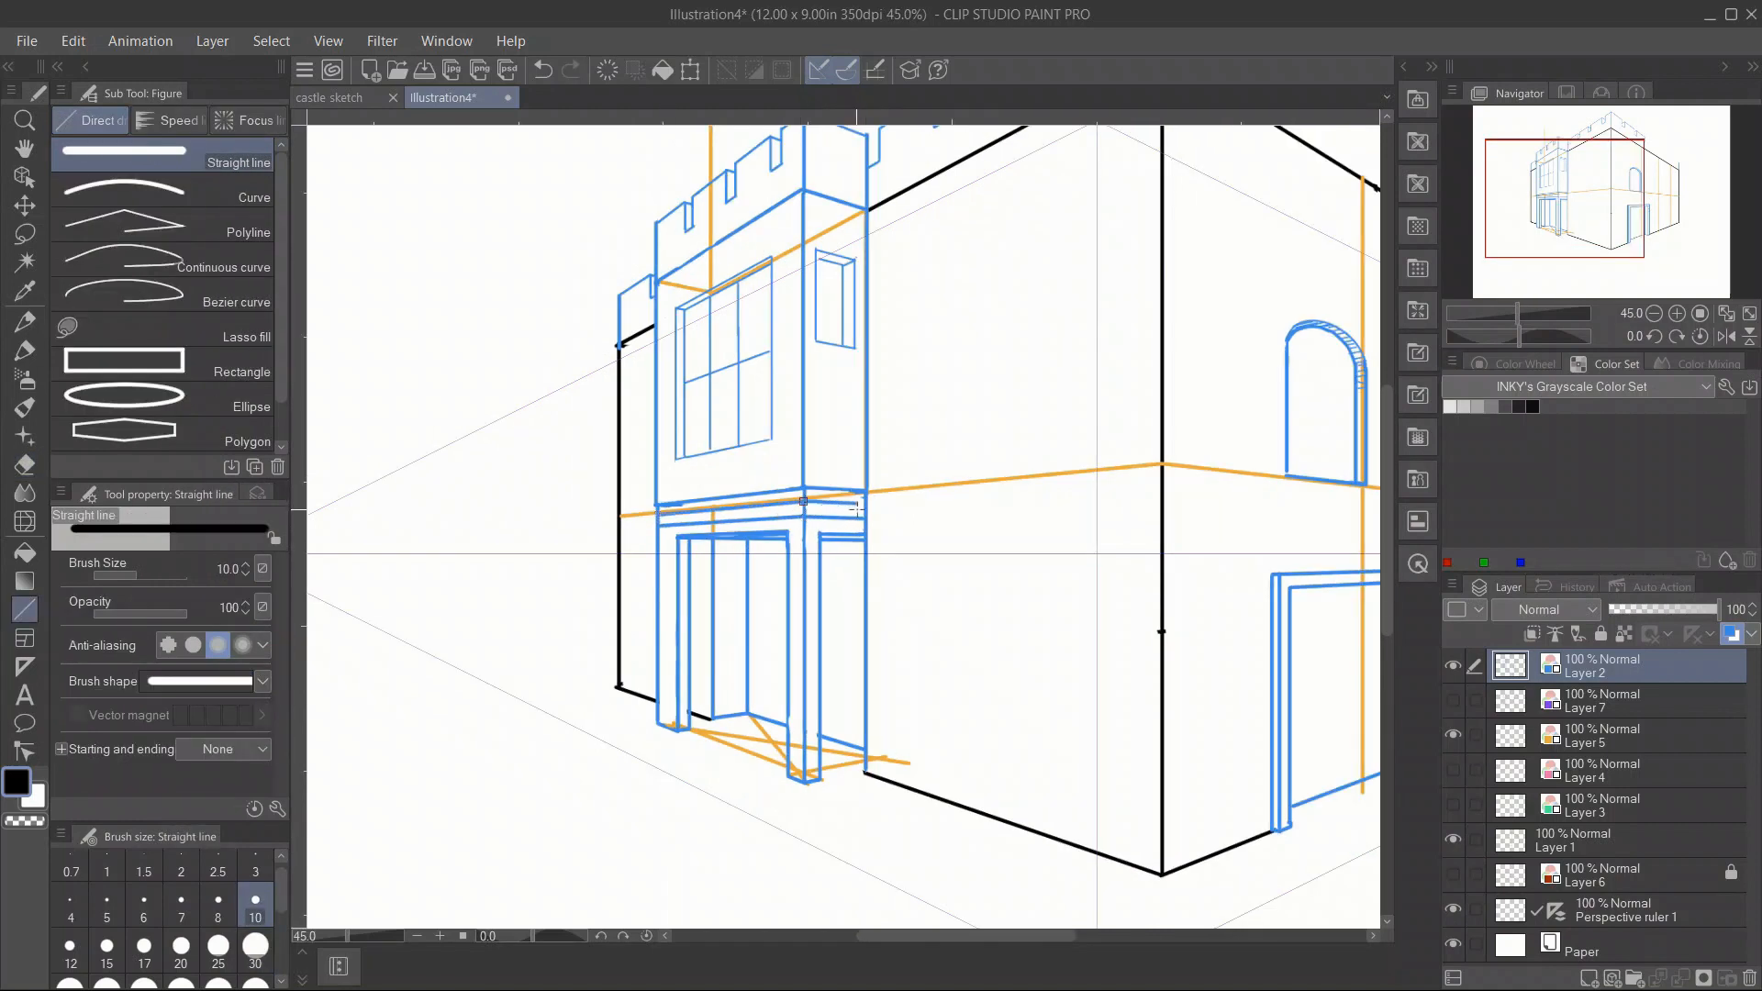
pyautogui.click(1454, 736)
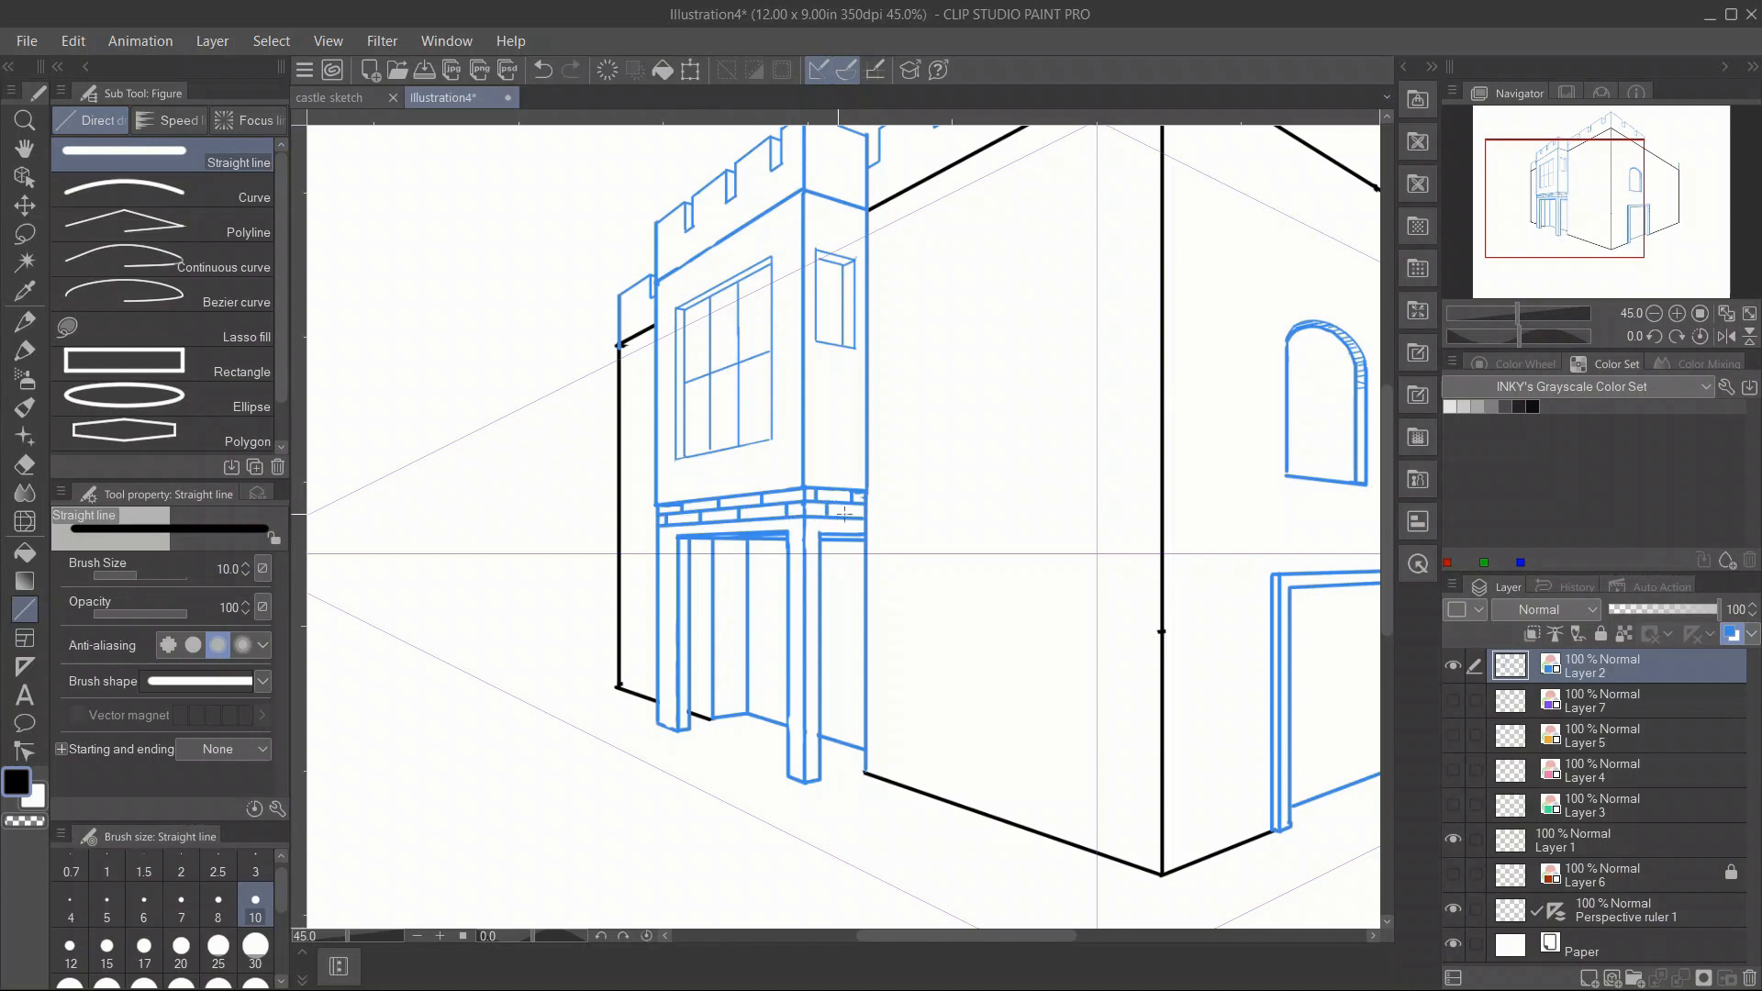
pyautogui.moveTo(860, 506); pyautogui.dragTo(860, 519)
pyautogui.hotkey('ctrl', 'z')
pyautogui.moveTo(1517, 313); pyautogui.dragTo(1507, 311)
pyautogui.moveTo(1585, 215); pyautogui.dragTo(1627, 198)
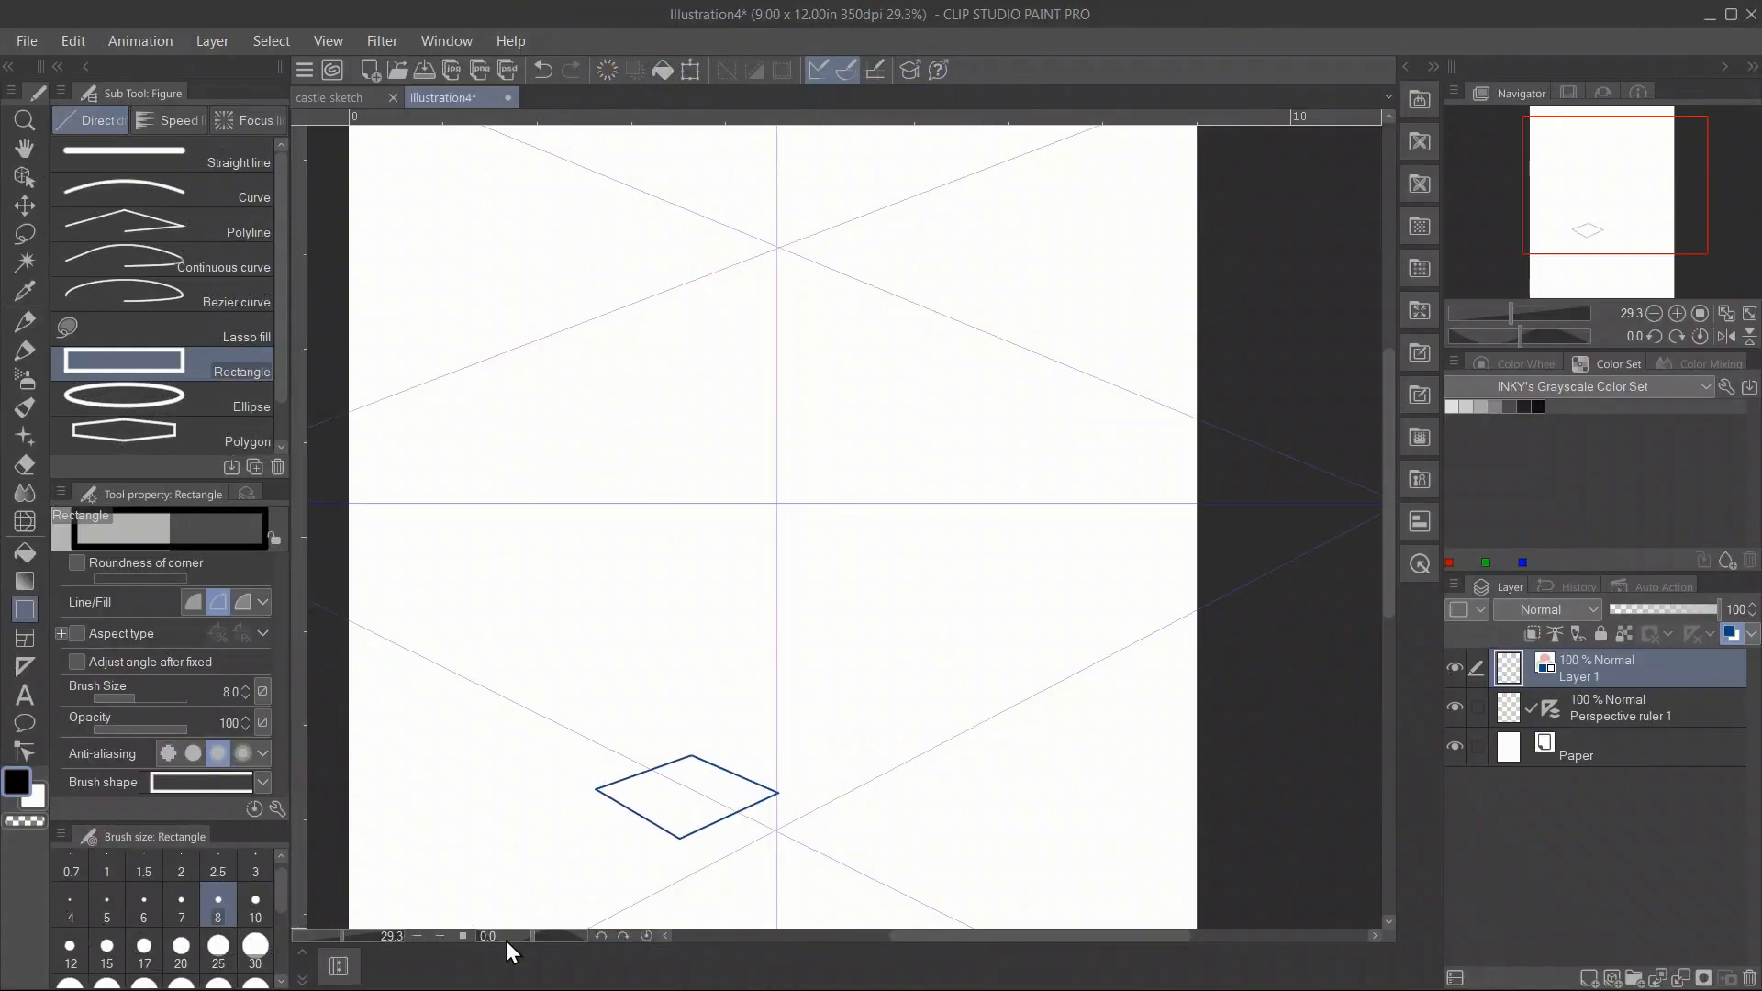
# Move the perspective base rectangle on the 9 × 12 in canvas so it straddles the vertical centre guide.
pyautogui.moveTo(1644, 223); pyautogui.dragTo(1636, 225)
pyautogui.click(25, 204)
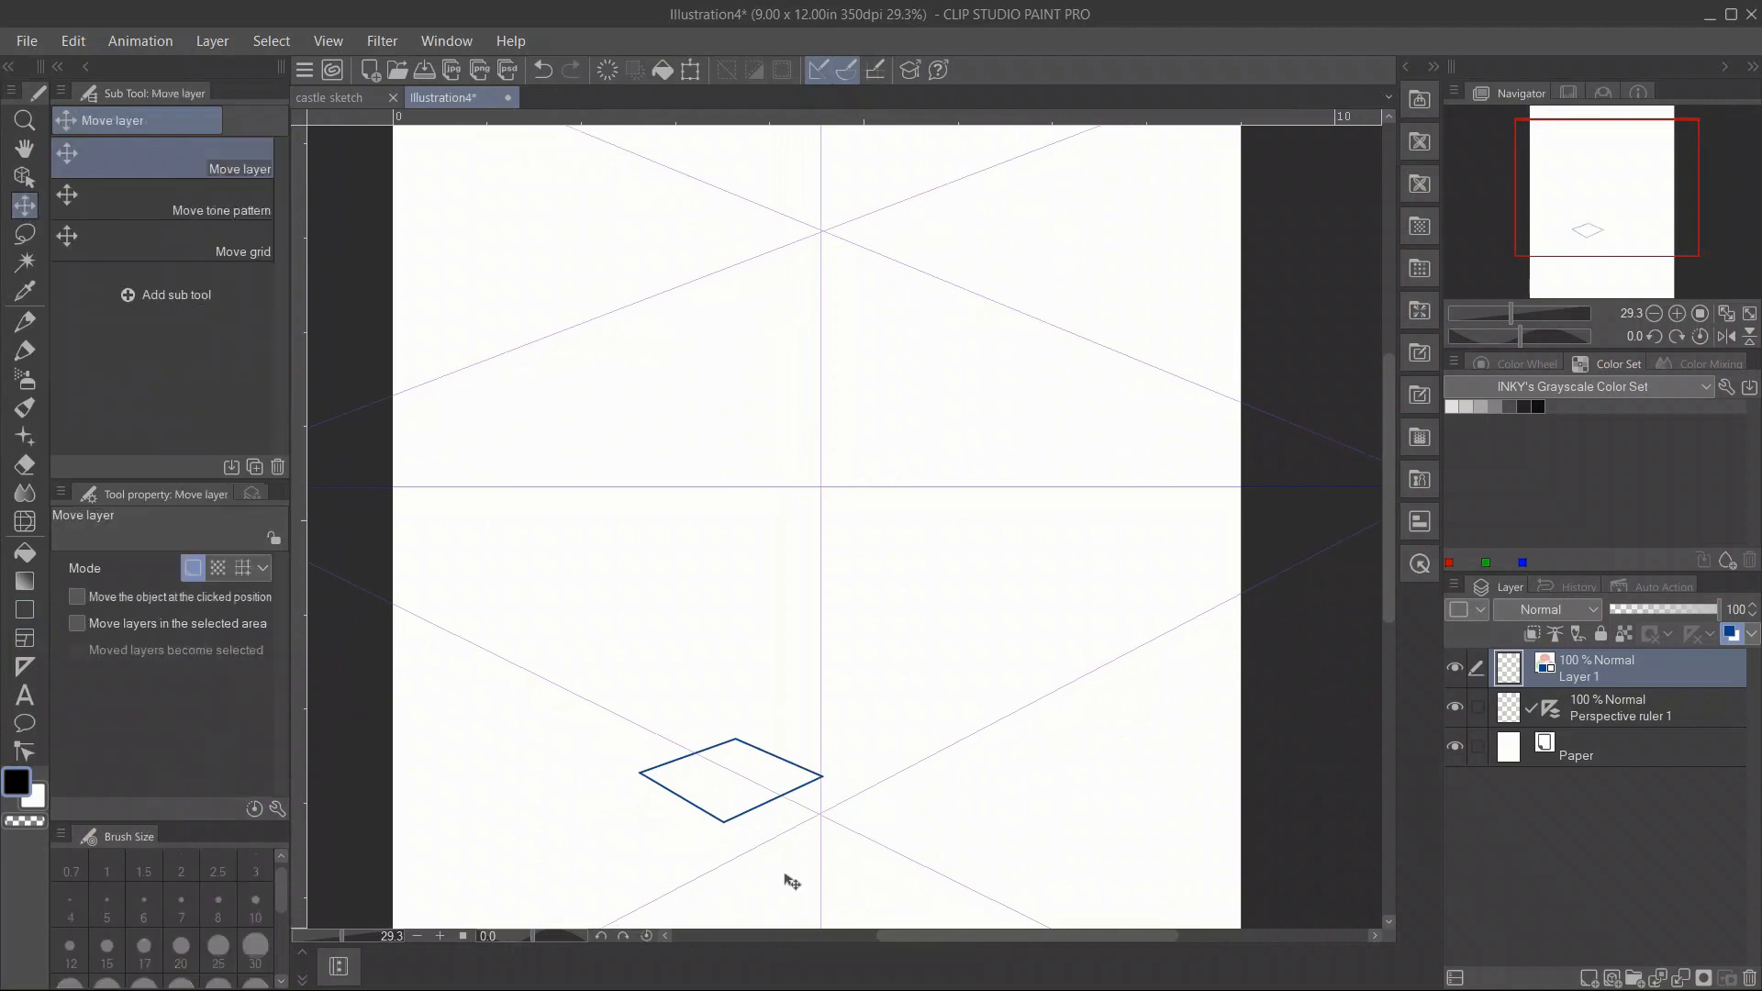
pyautogui.moveTo(767, 809); pyautogui.dragTo(858, 771)
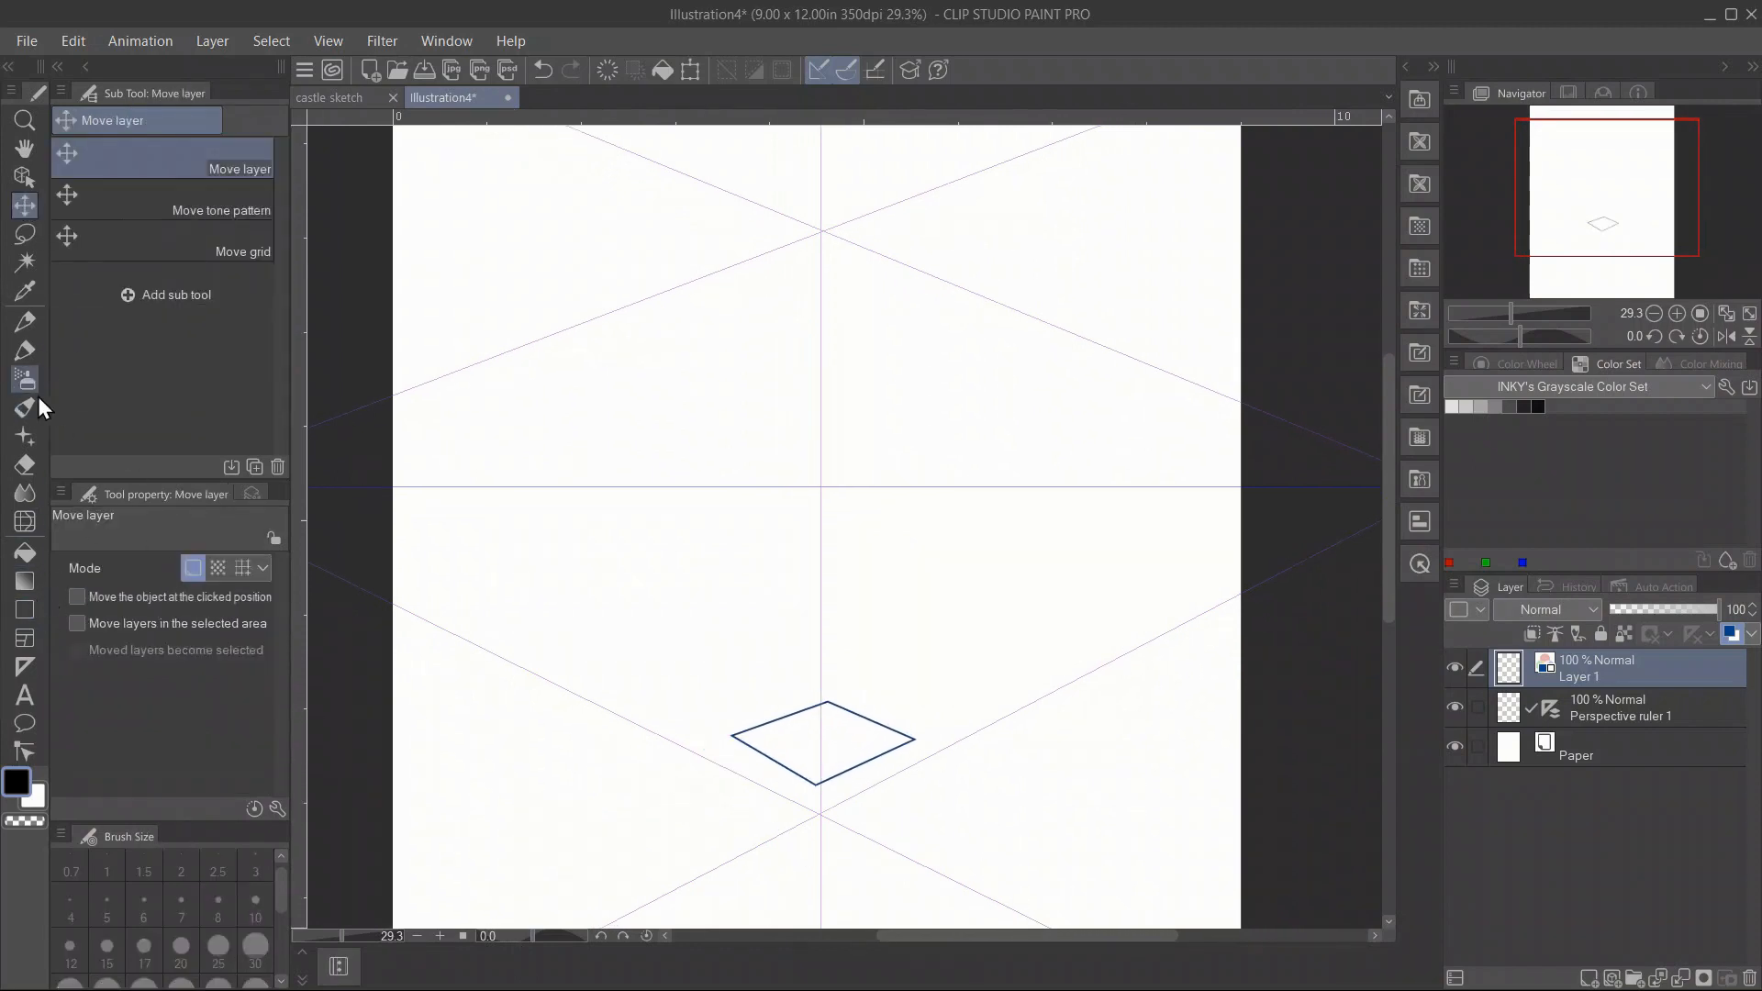
# Draw tall vertical straight lines up from the left, right and near corners of the base rectangle on Layer 1.
pyautogui.click(25, 609)
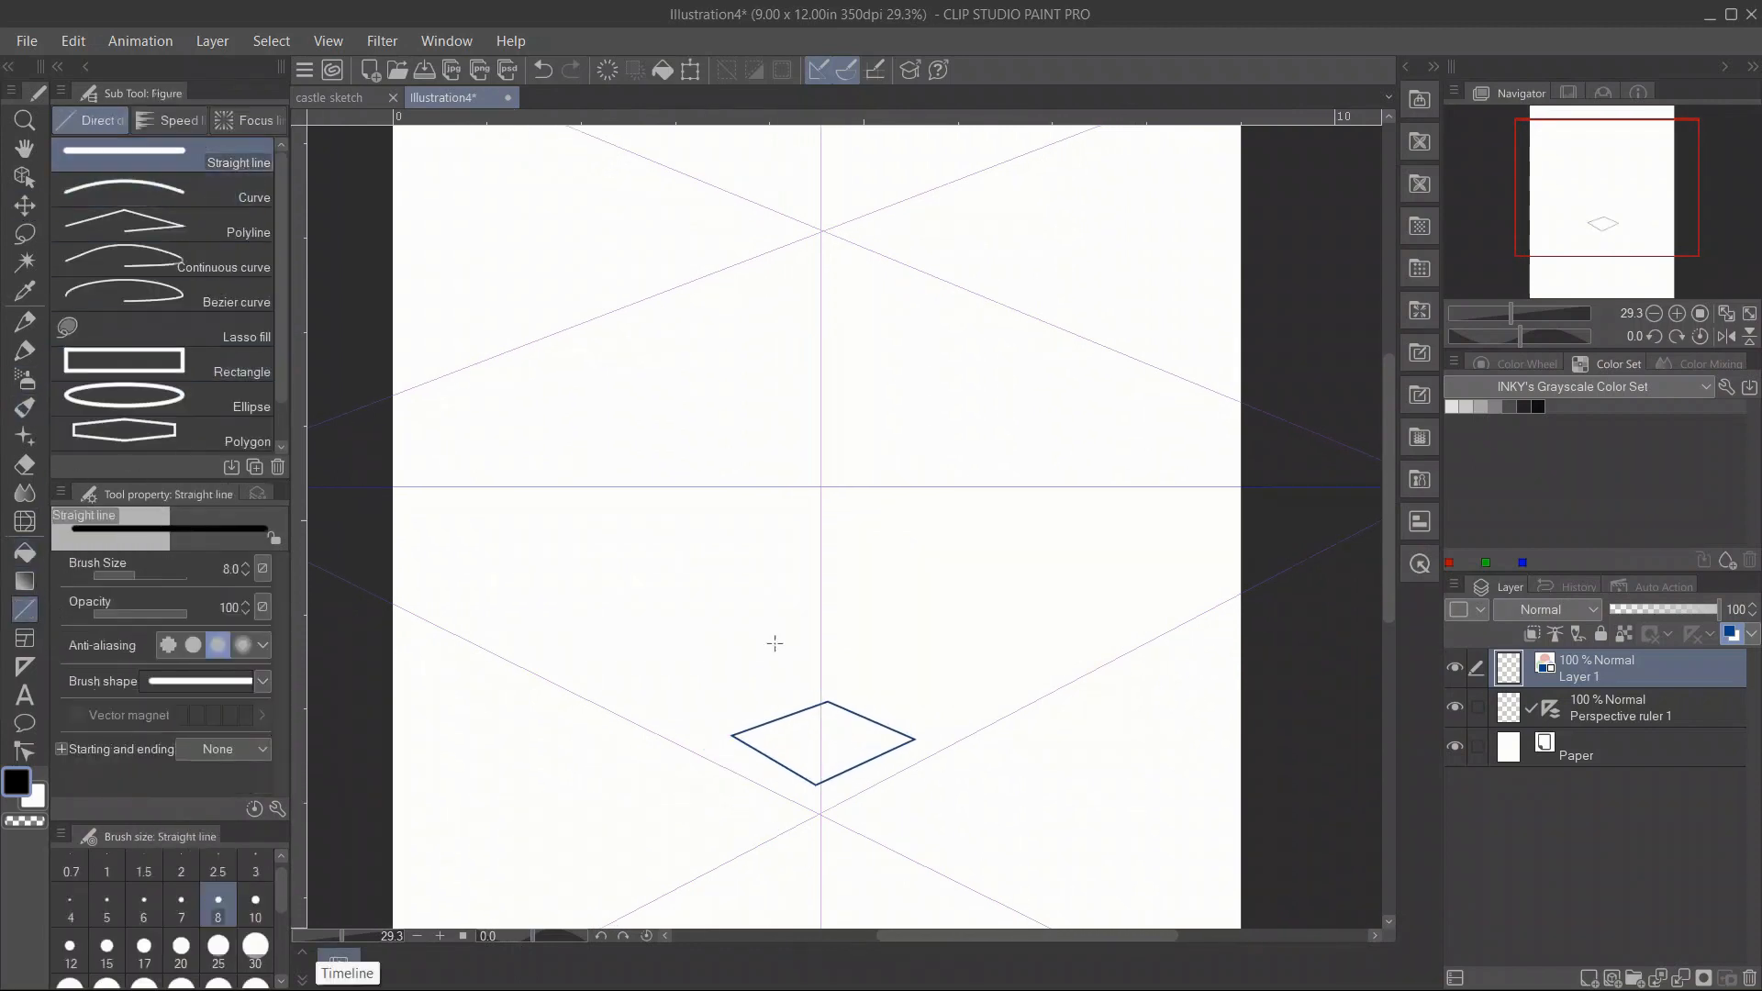
pyautogui.moveTo(733, 736); pyautogui.dragTo(733, 251)
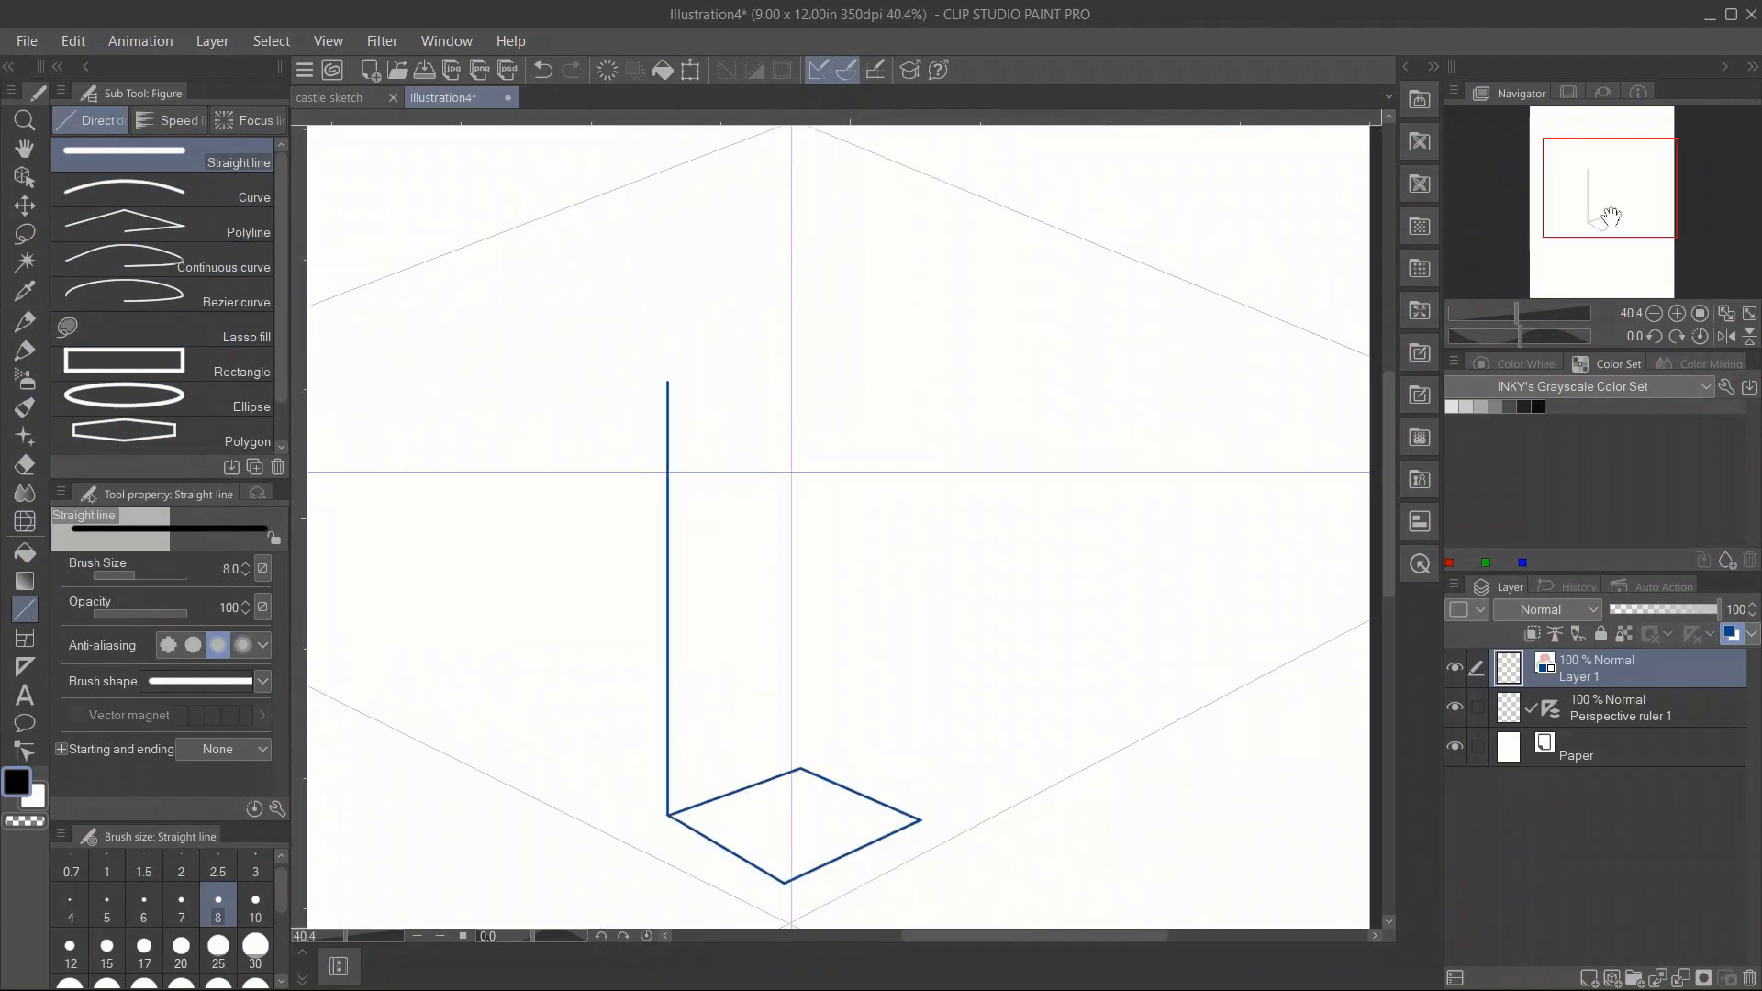
pyautogui.moveTo(904, 841)
pyautogui.mouseDown()
pyautogui.moveTo(952, 248)
pyautogui.moveTo(1010, 315)
pyautogui.mouseUp()
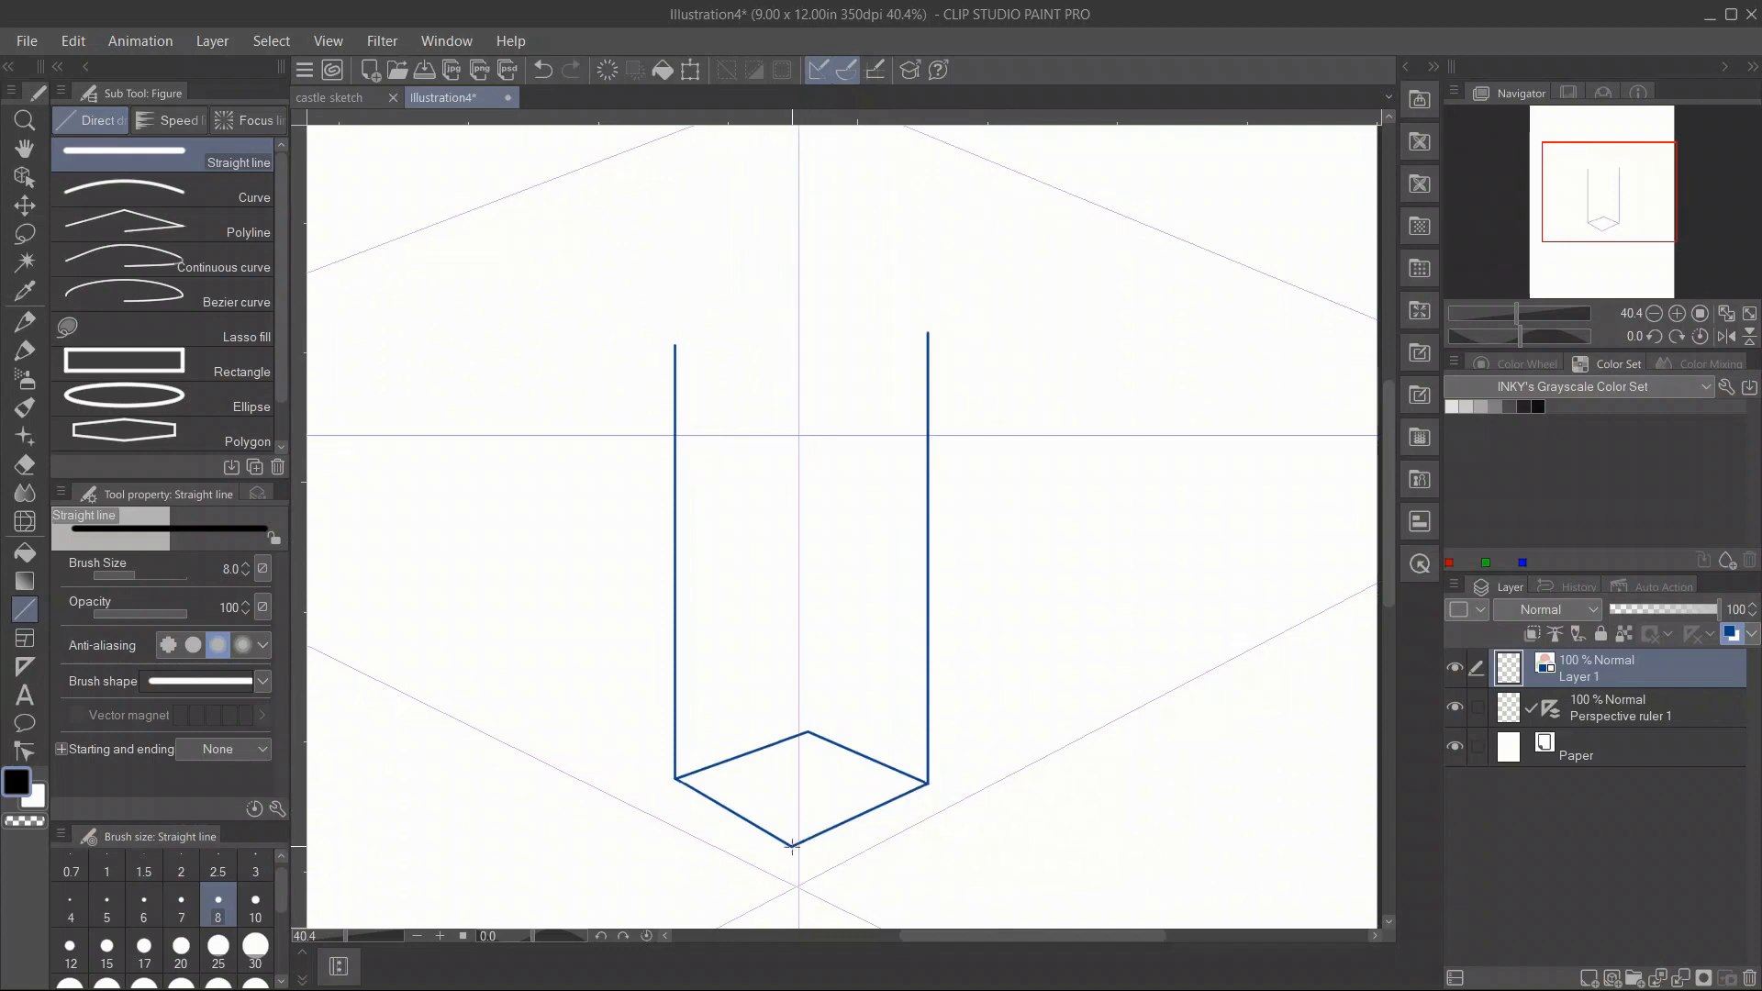
pyautogui.moveTo(792, 849); pyautogui.dragTo(831, 332)
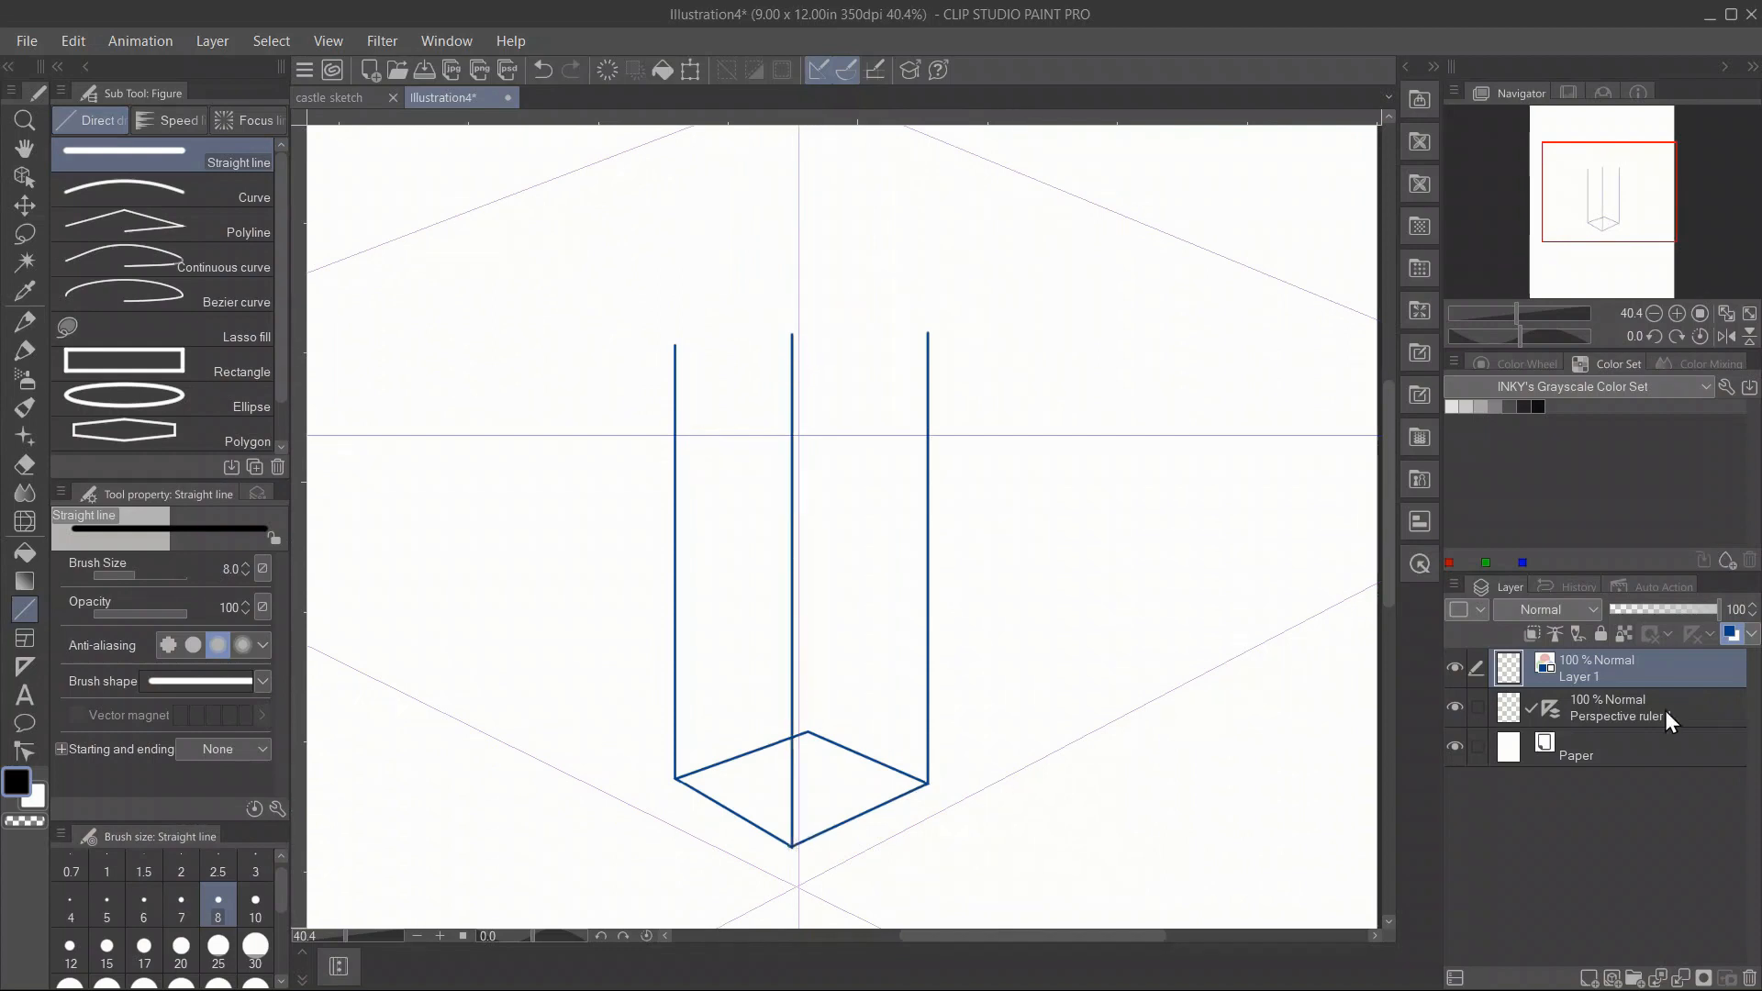
# Add a new layer beneath Layer 1 and set its layer color to pink.
pyautogui.click(1589, 978)
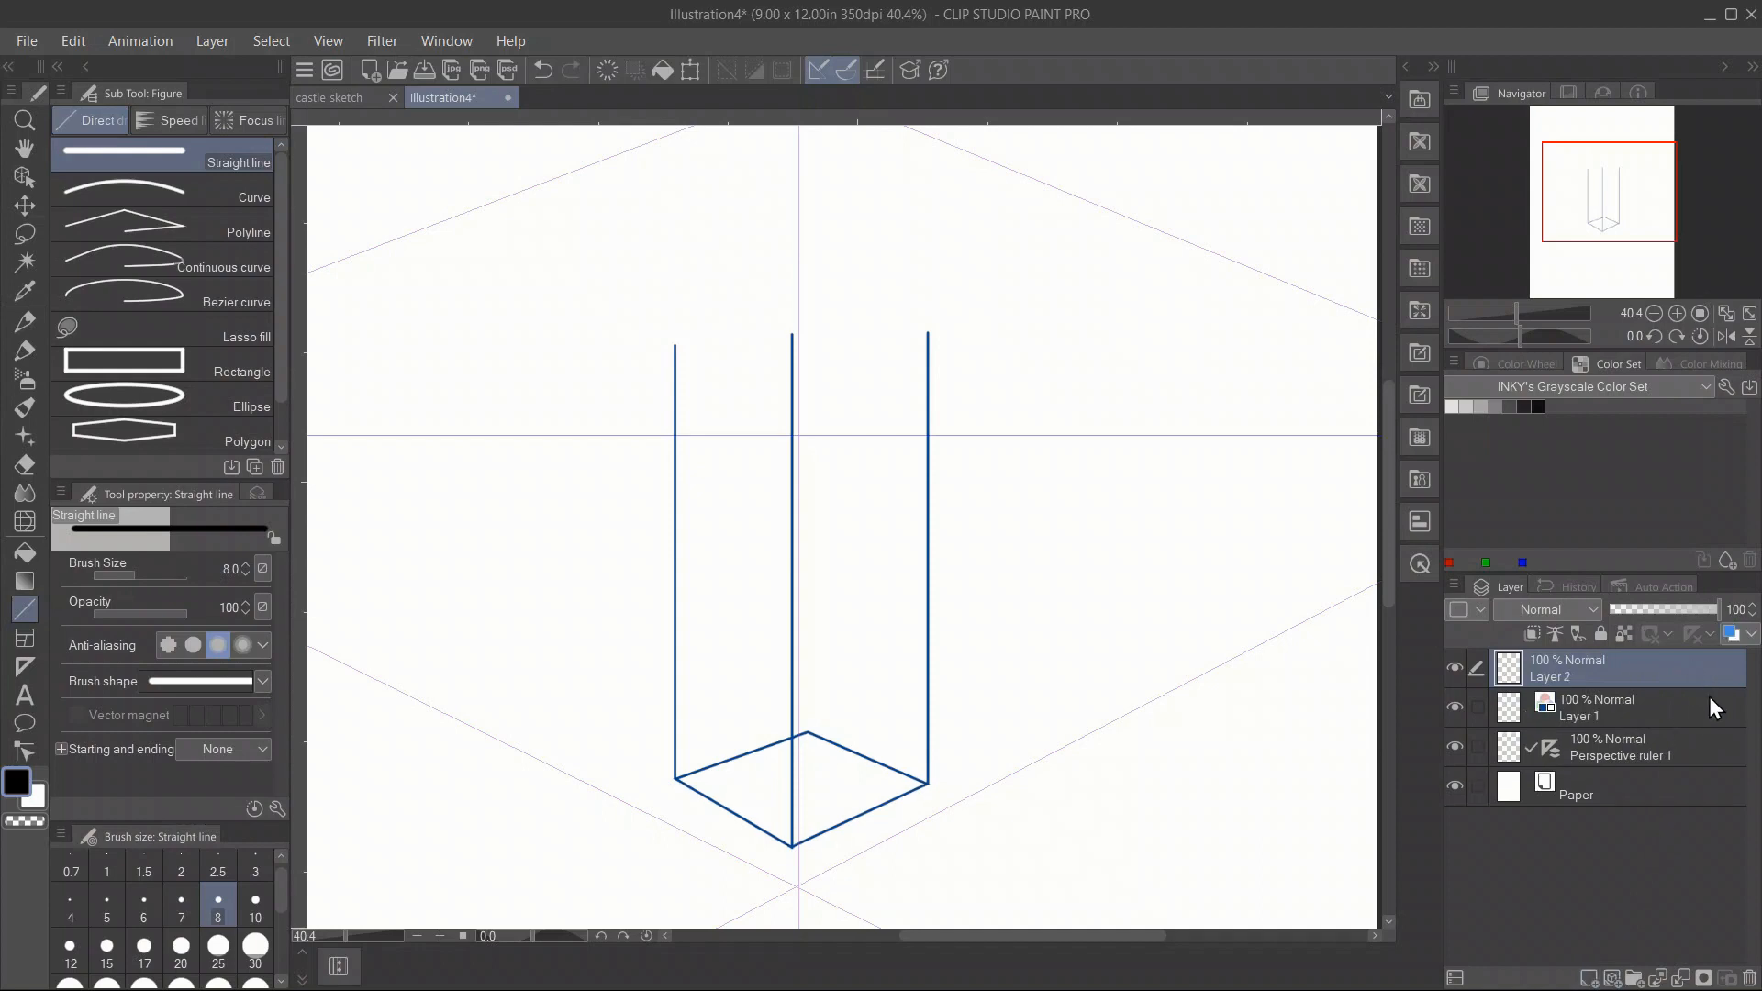
pyautogui.moveTo(1708, 696); pyautogui.dragTo(1699, 725)
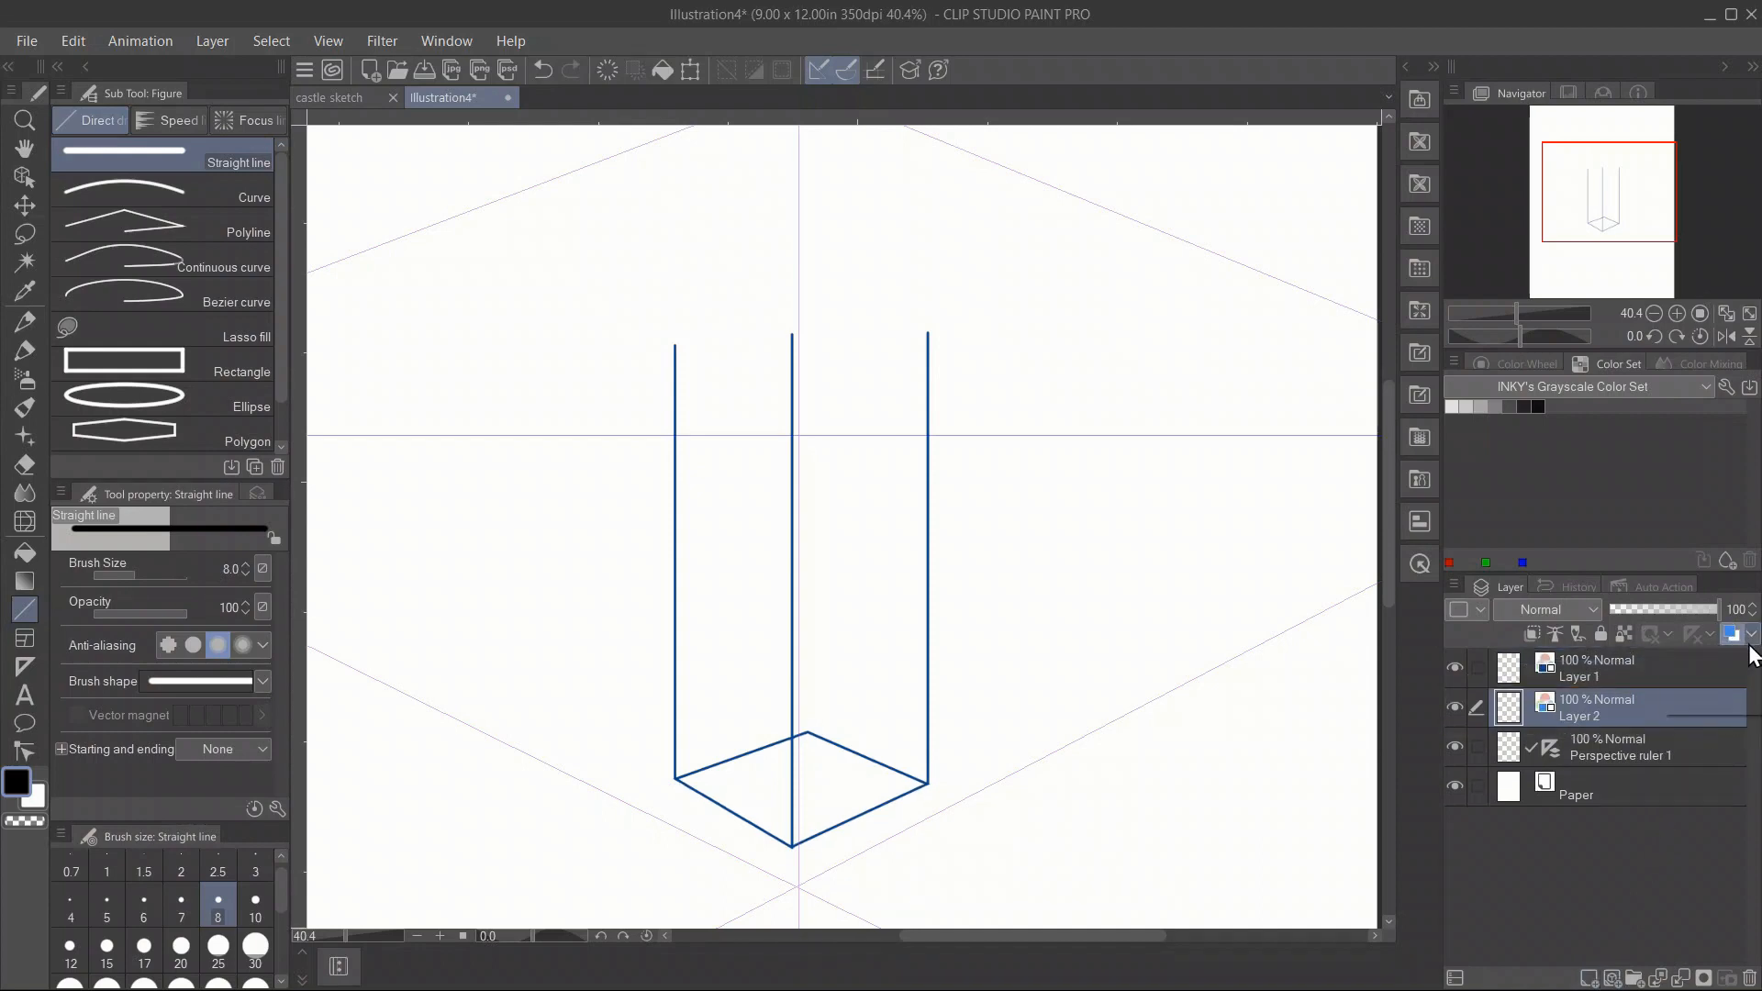
pyautogui.click(1721, 696)
pyautogui.click(1268, 595)
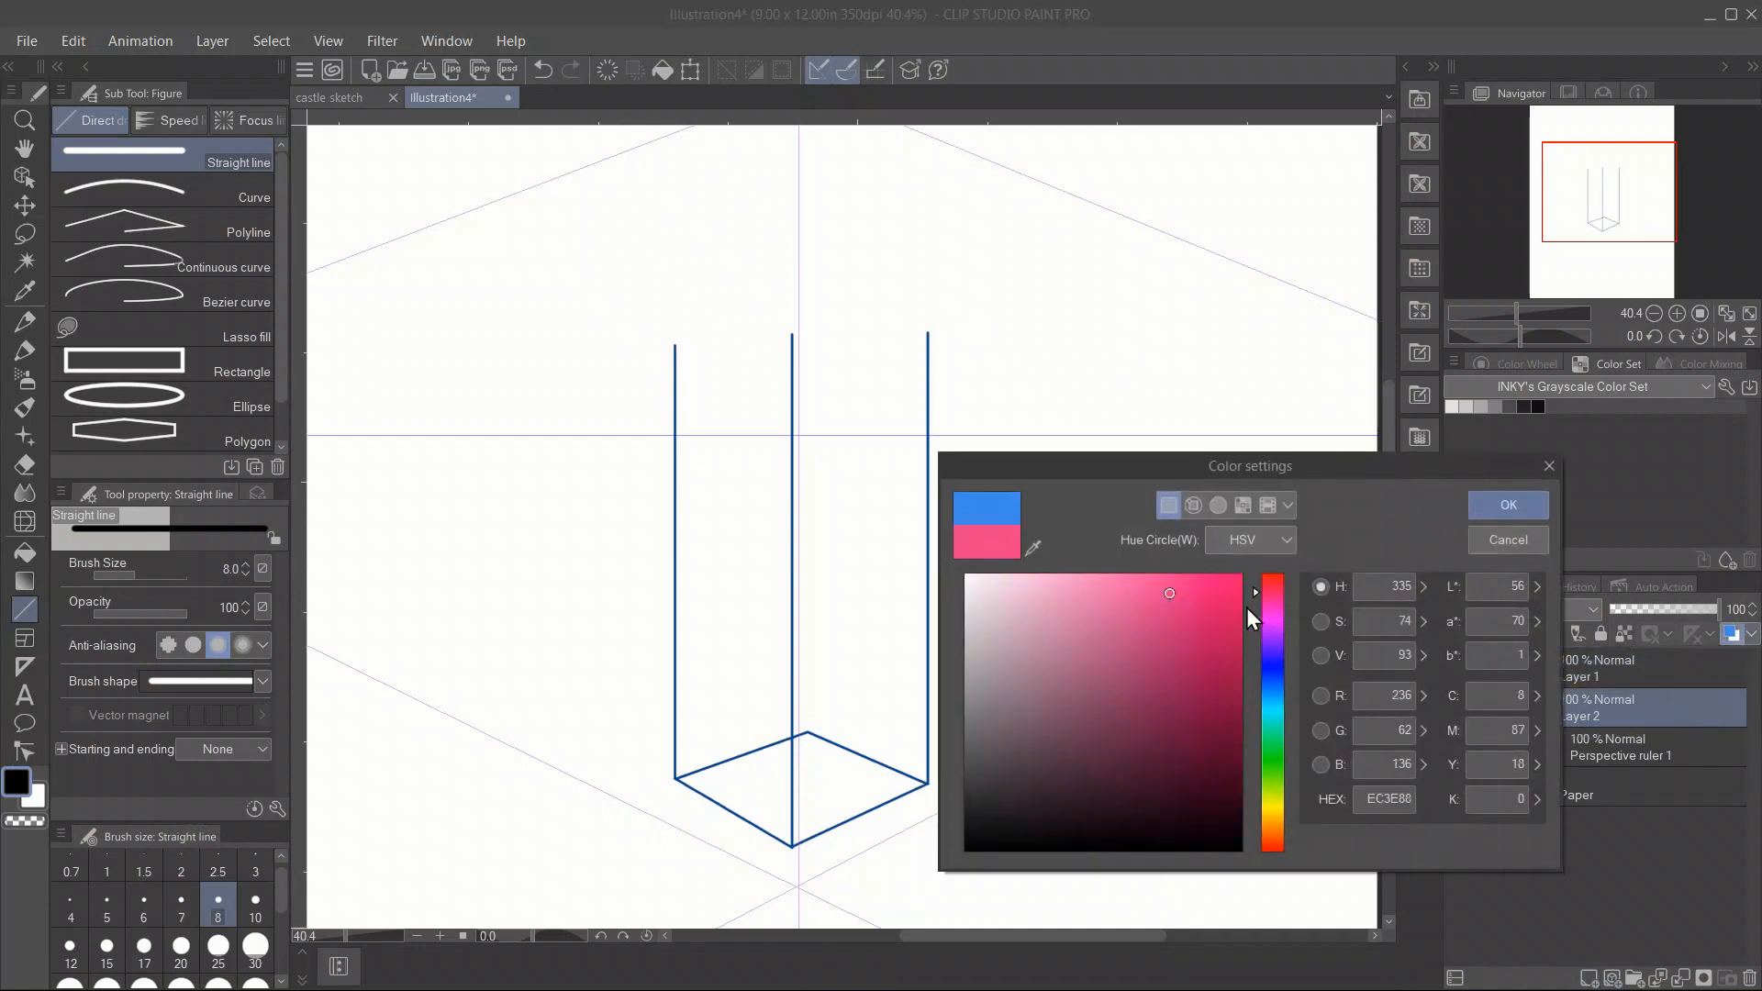
pyautogui.click(1075, 589)
pyautogui.click(1104, 606)
pyautogui.click(1508, 505)
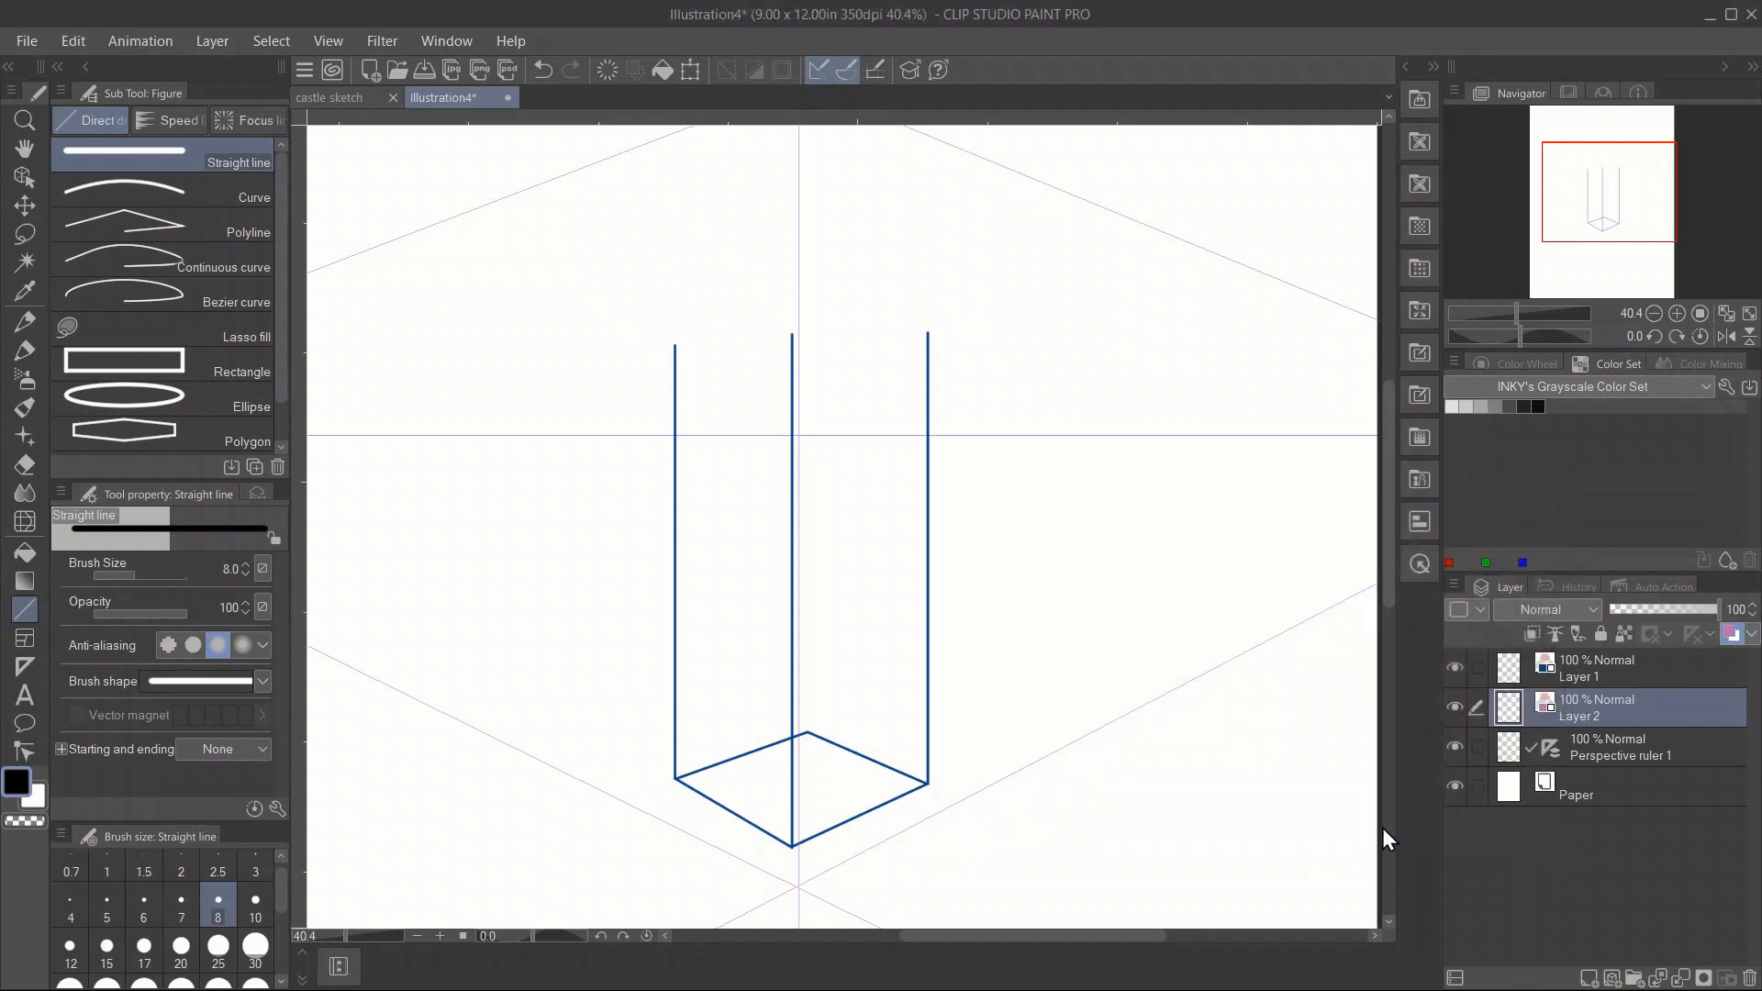
# Draw the box's rear vertical and rear top edges on Layer 2, and its two front top edges on Layer 1.
pyautogui.moveTo(809, 731); pyautogui.dragTo(823, 292)
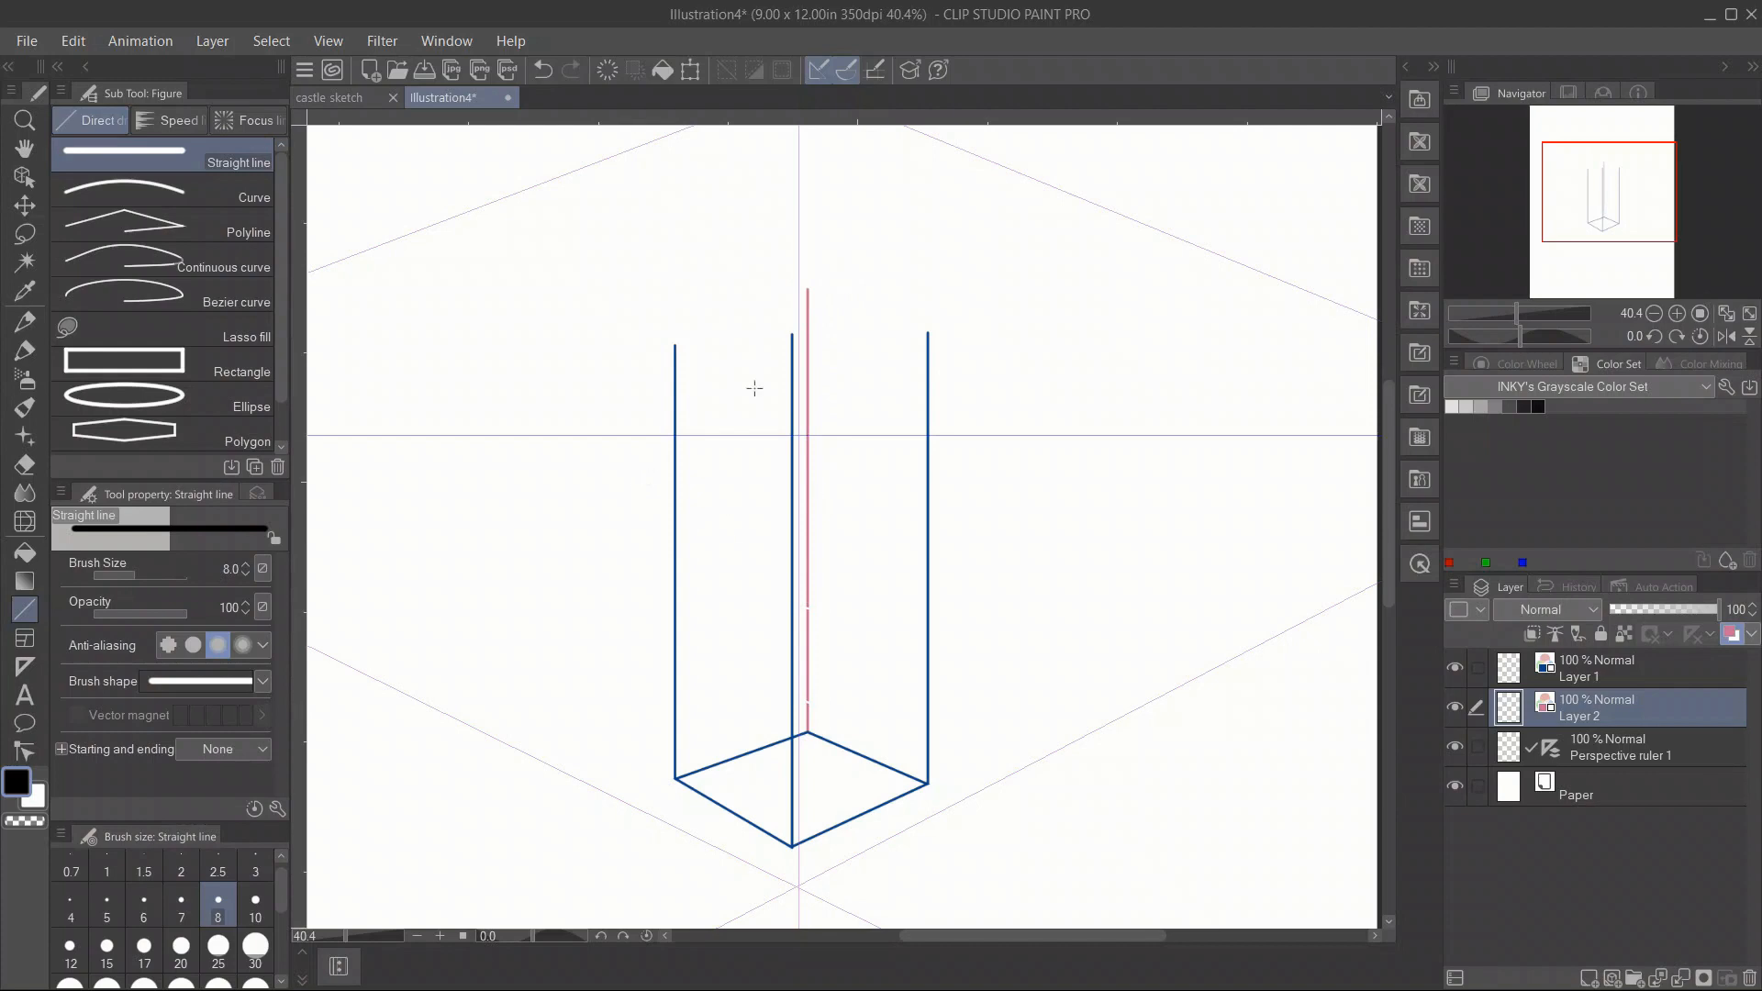
pyautogui.moveTo(676, 383); pyautogui.dragTo(926, 385)
pyautogui.click(1606, 668)
pyautogui.moveTo(675, 384); pyautogui.dragTo(927, 386)
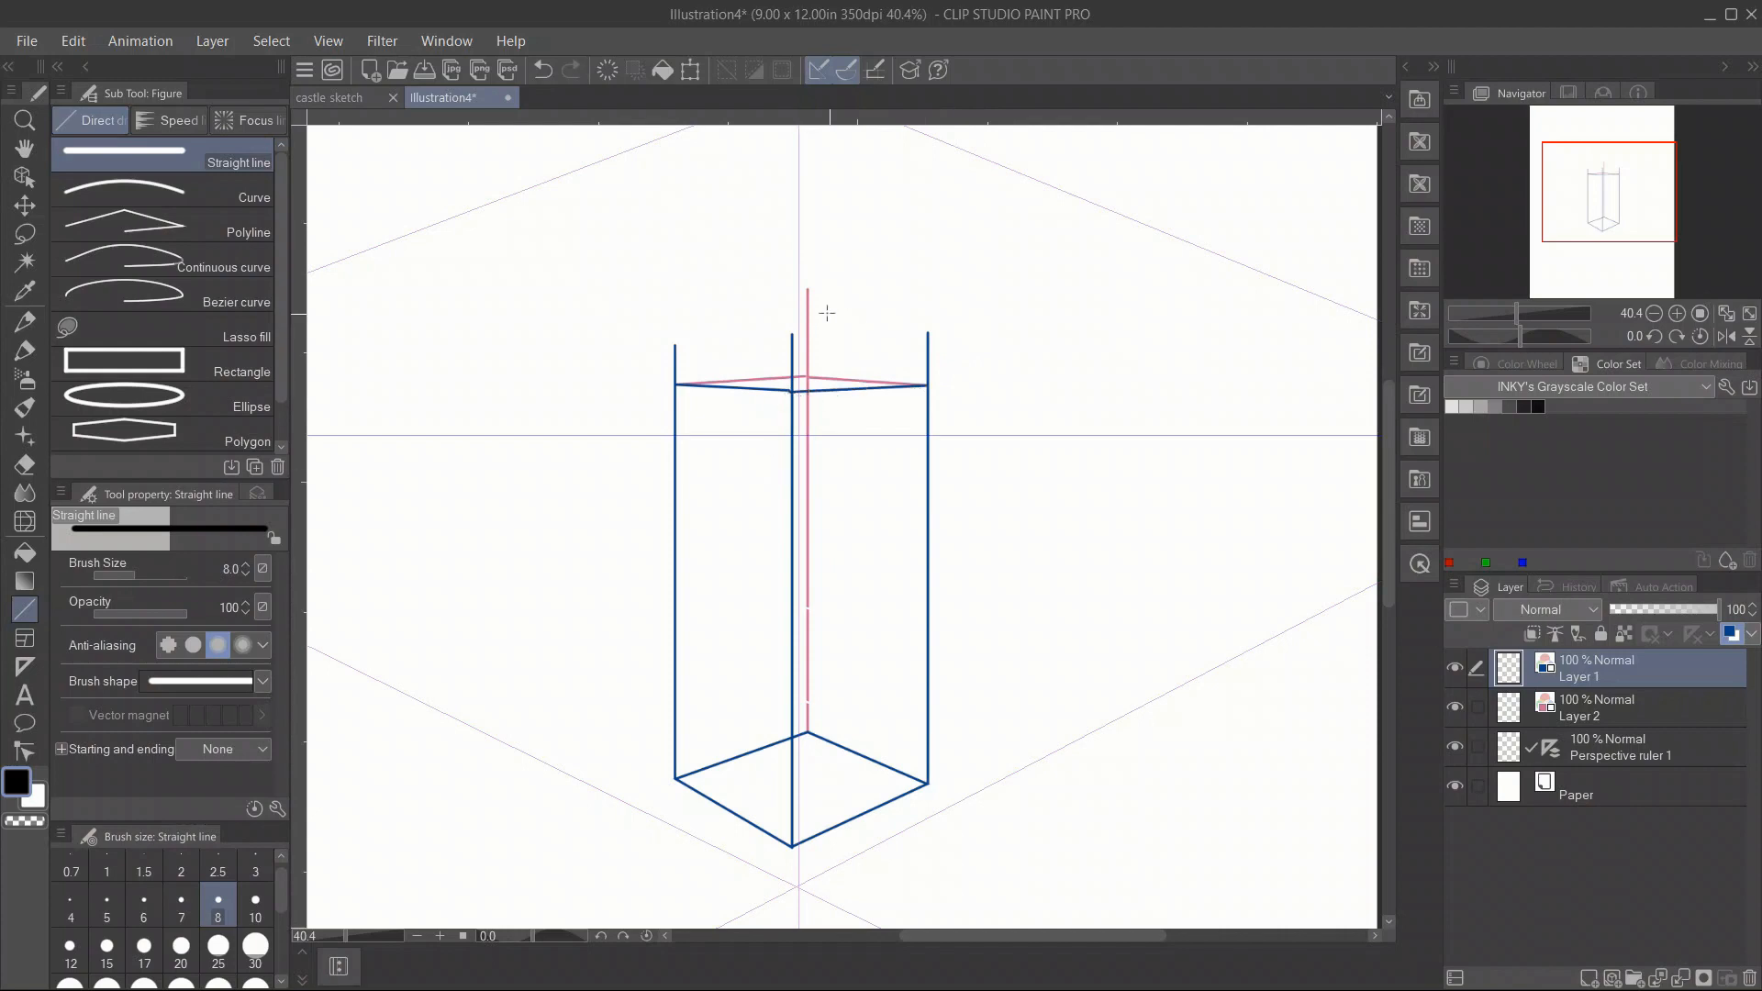
# Erase the vertical line ends that overshoot the box's top edges on Layer 1 and Layer 2.
pyautogui.press('e')
pyautogui.moveTo(793, 334); pyautogui.dragTo(793, 388)
pyautogui.moveTo(926, 326); pyautogui.dragTo(930, 379)
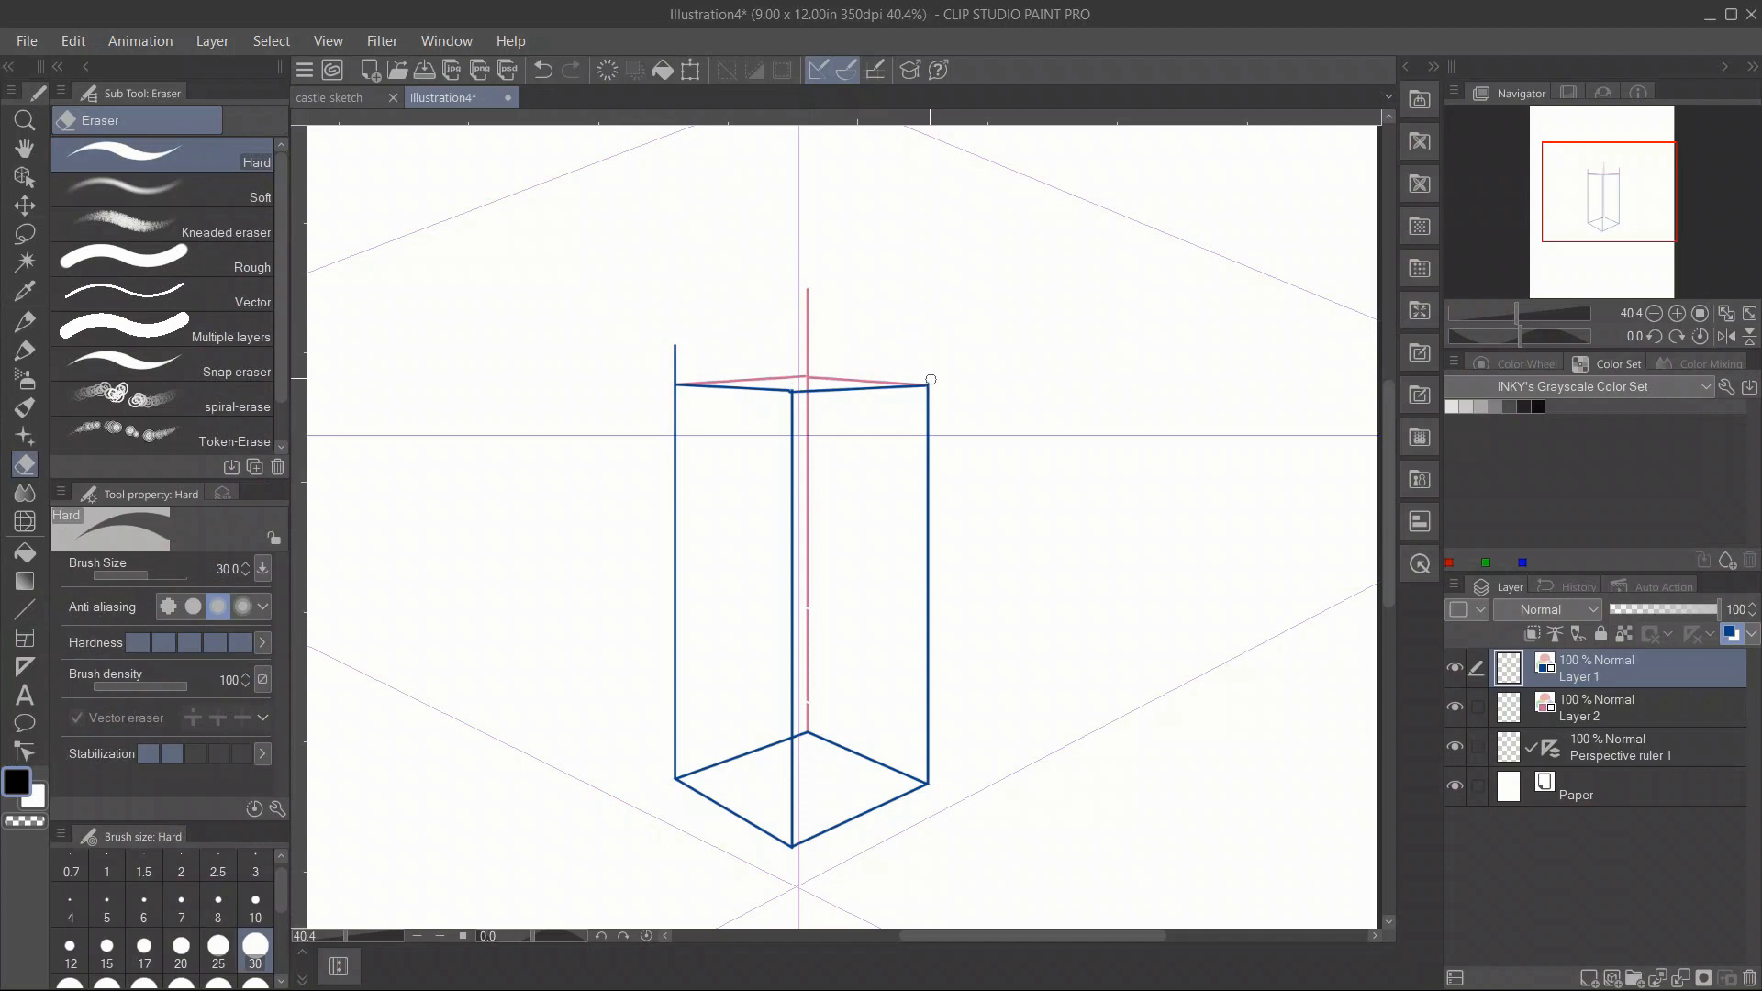
pyautogui.moveTo(677, 344); pyautogui.dragTo(676, 377)
pyautogui.press('u')
pyautogui.hotkey('alt', '[')
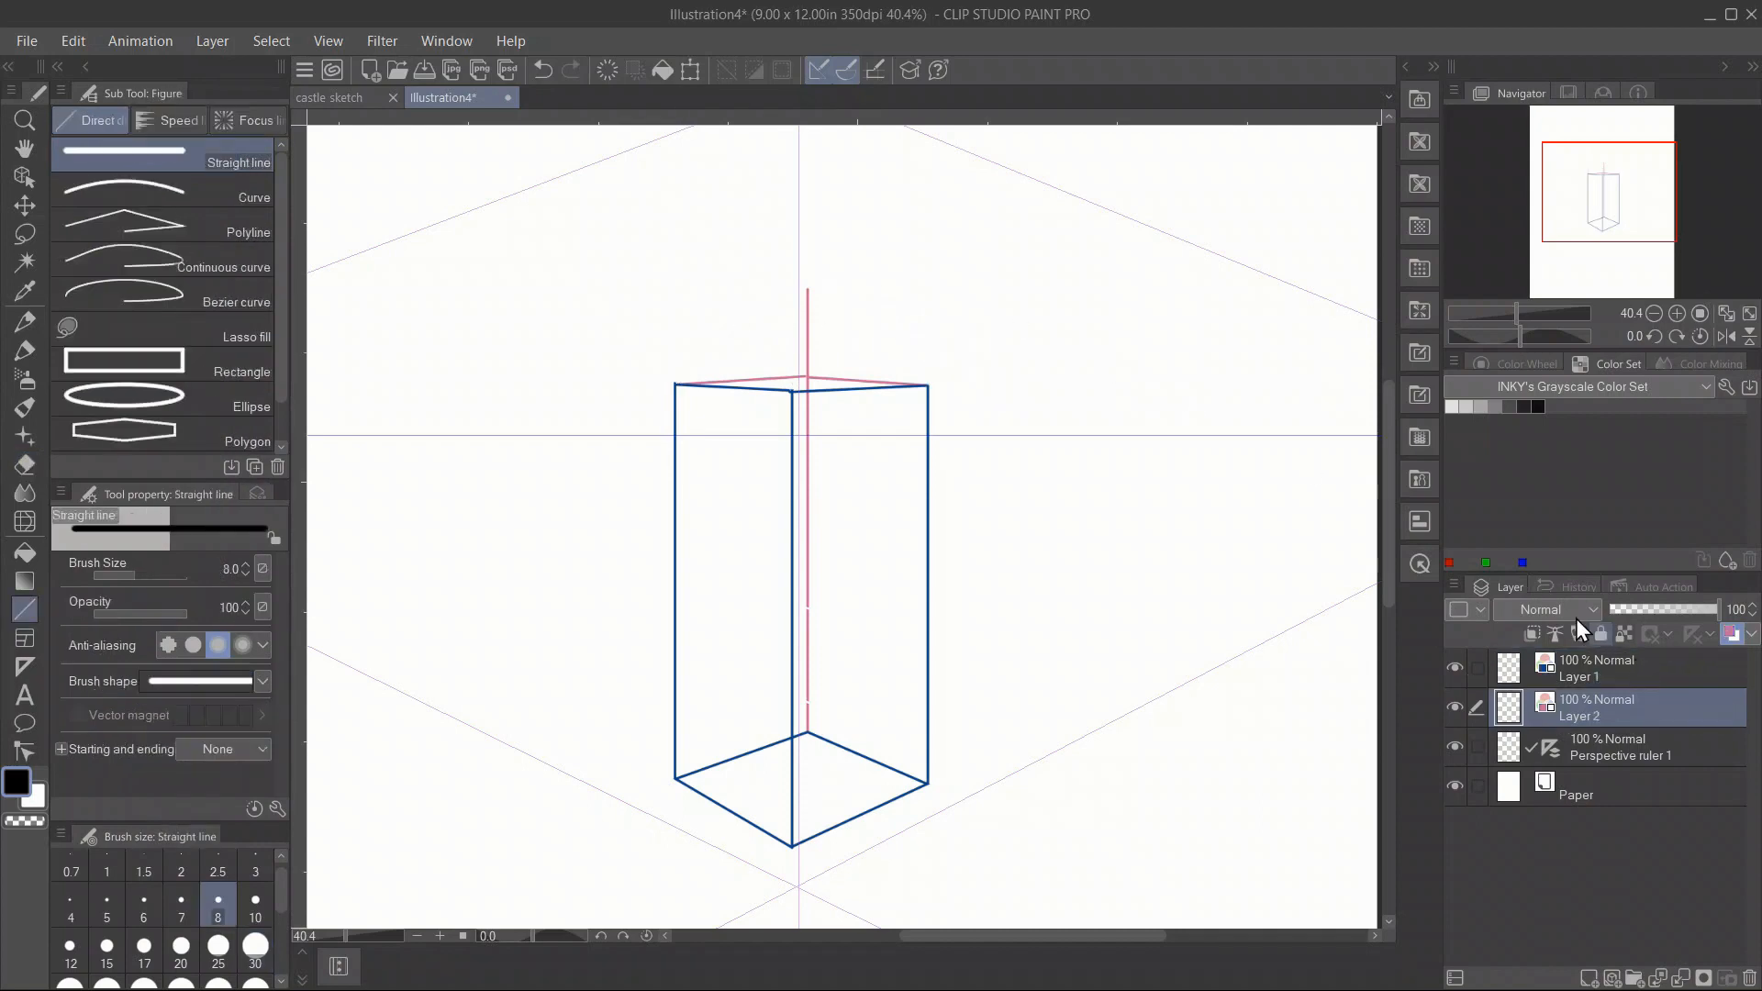
pyautogui.press('e')
pyautogui.moveTo(807, 279); pyautogui.dragTo(809, 369)
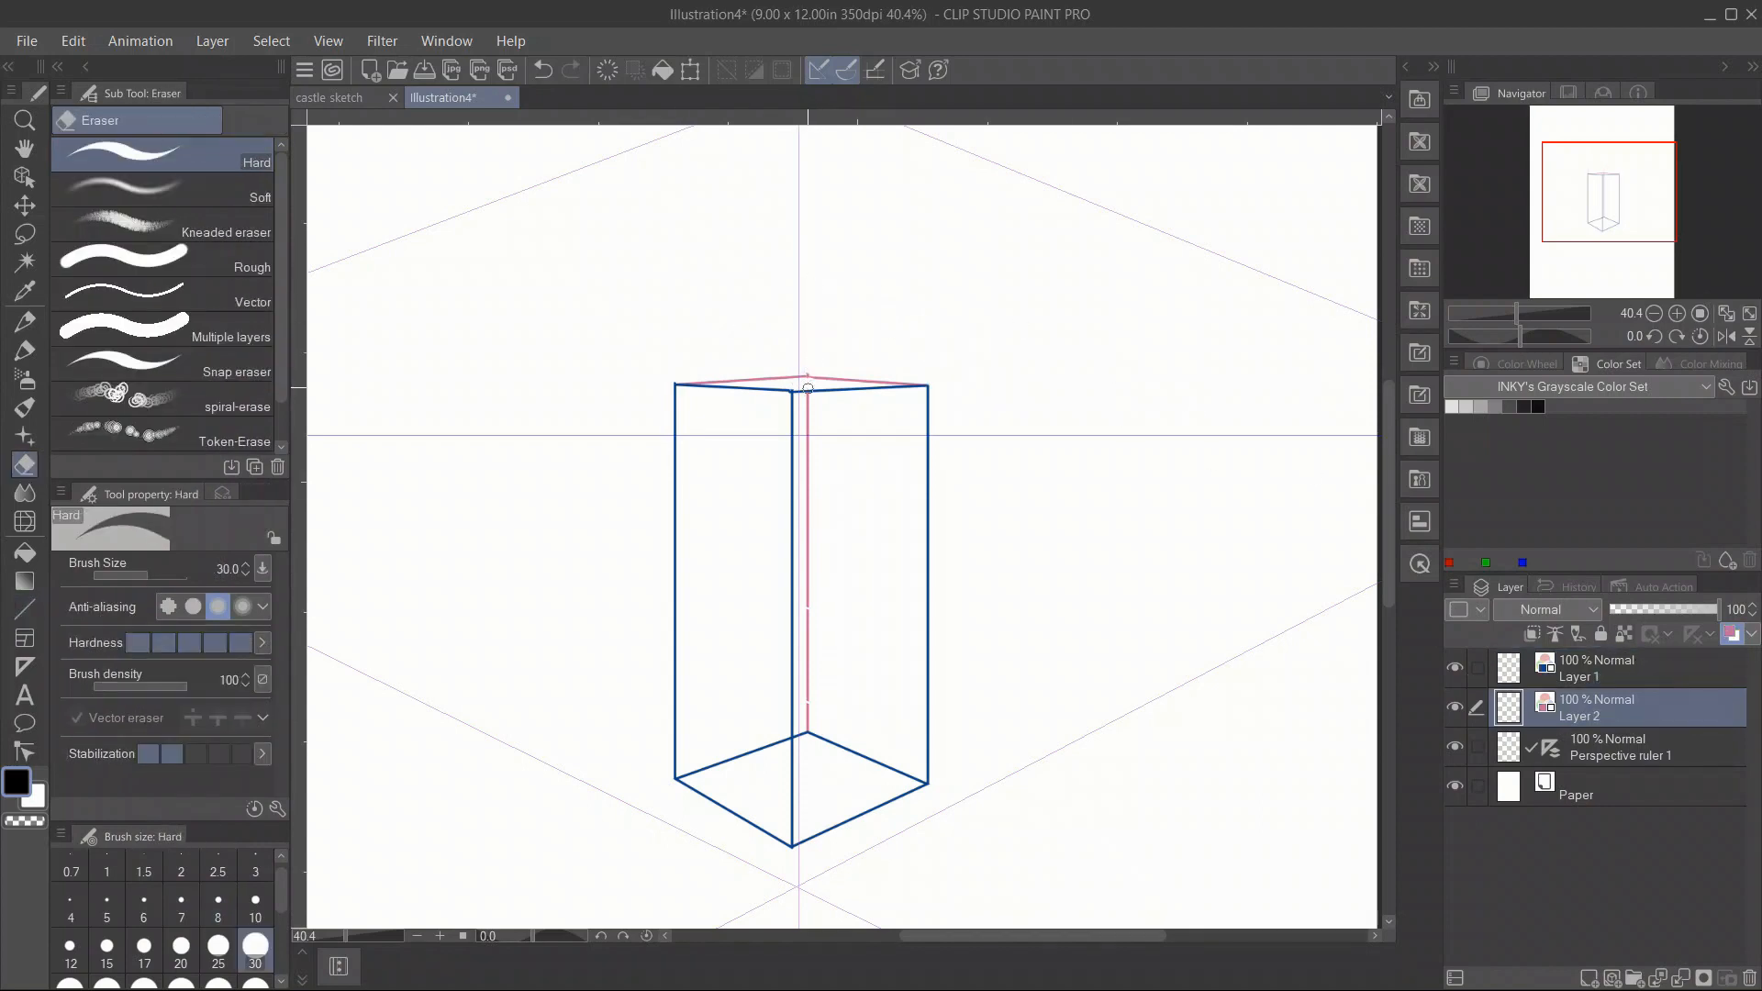
pyautogui.press('u')
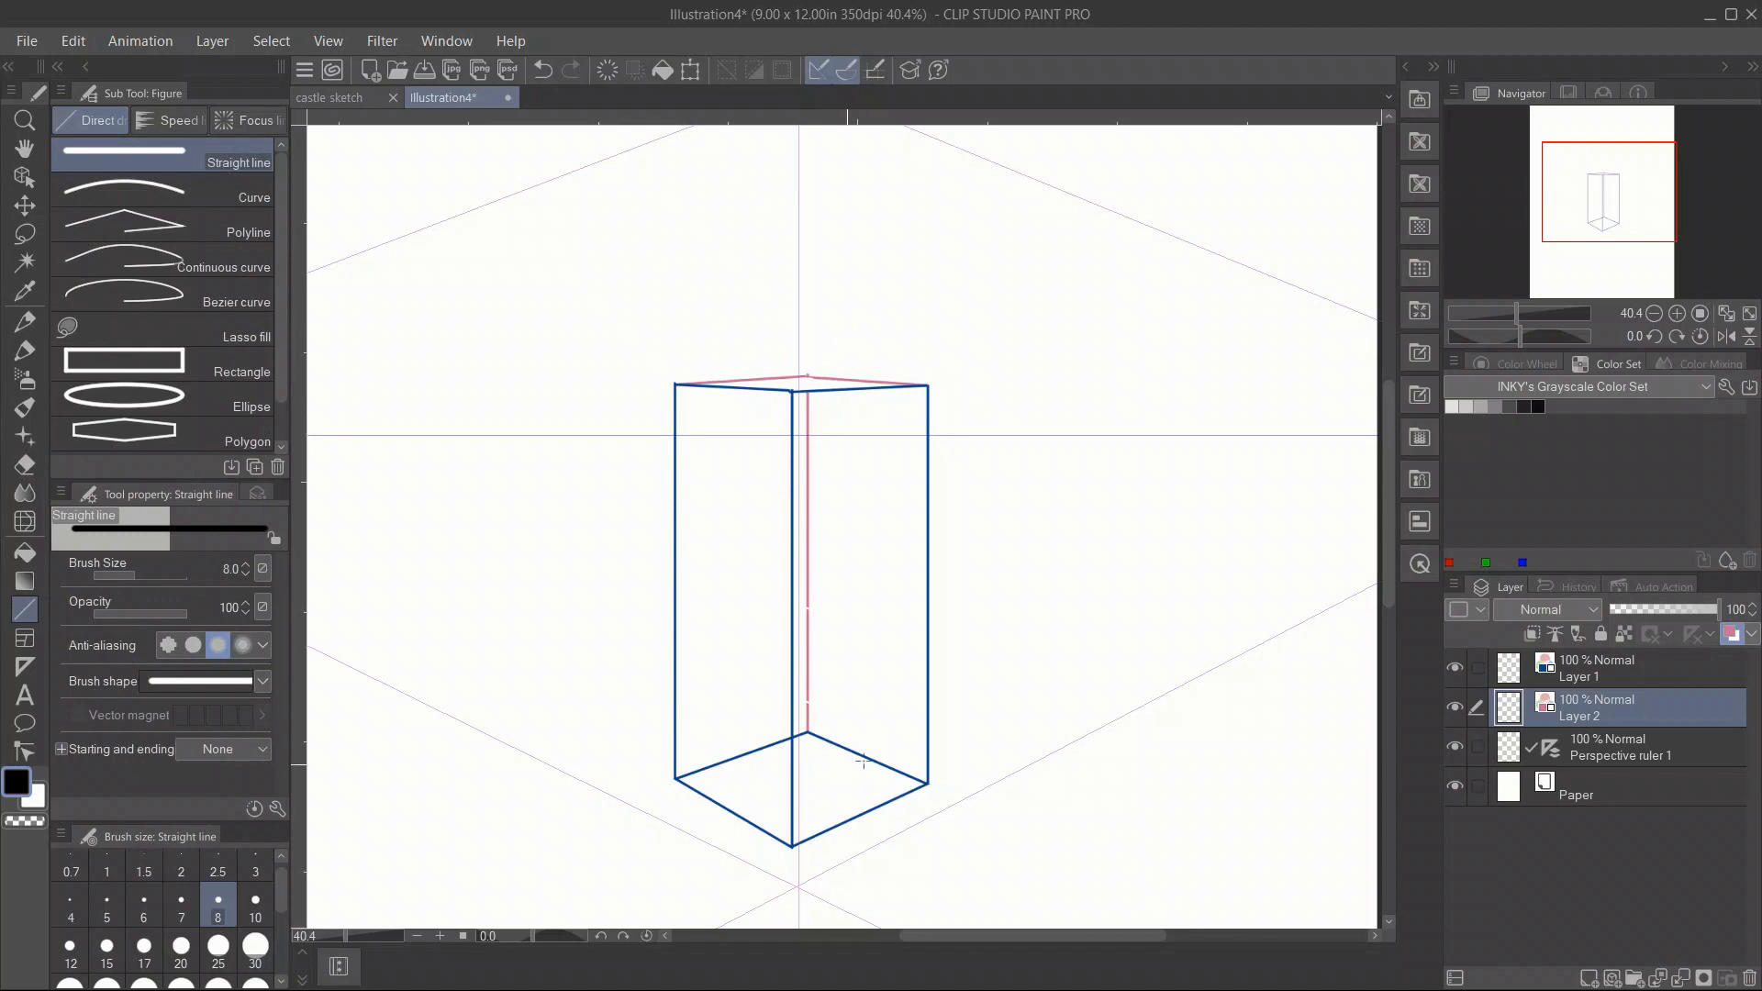
# Add a new layer above Perspective ruler 1 and set its layer color to green.
pyautogui.moveTo(1602, 221); pyautogui.dragTo(1606, 216)
pyautogui.click(1642, 748)
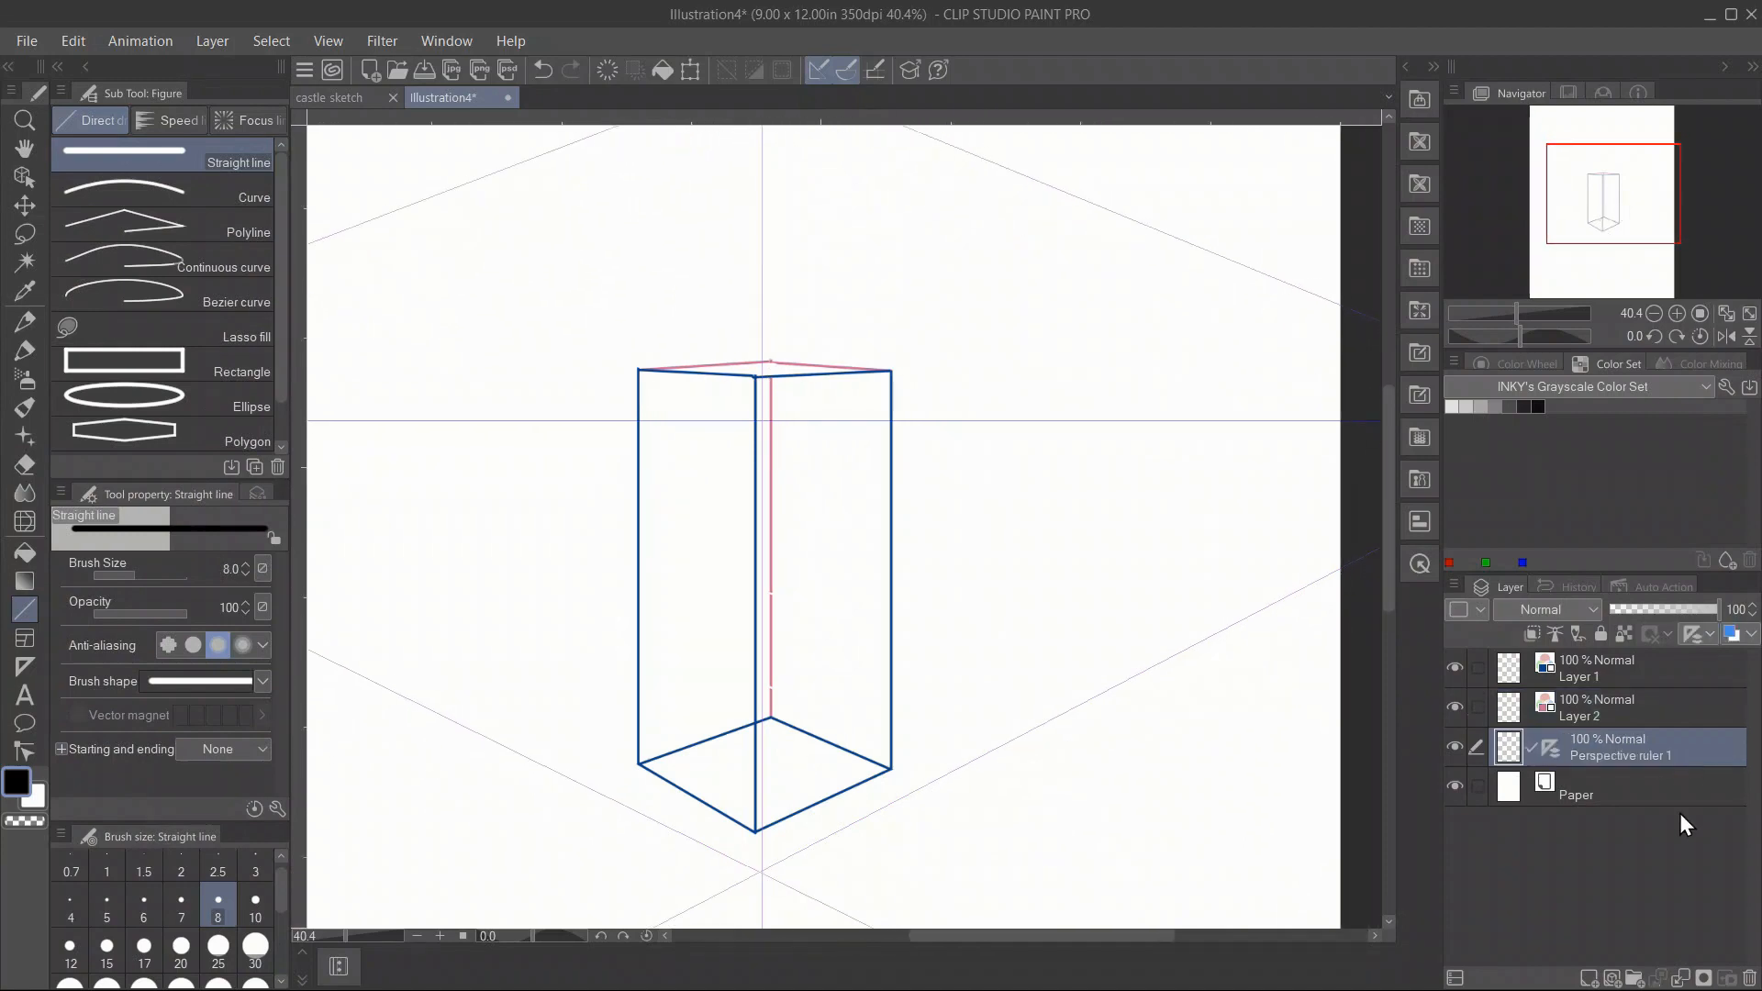
pyautogui.click(1590, 978)
pyautogui.click(1751, 635)
pyautogui.click(1722, 666)
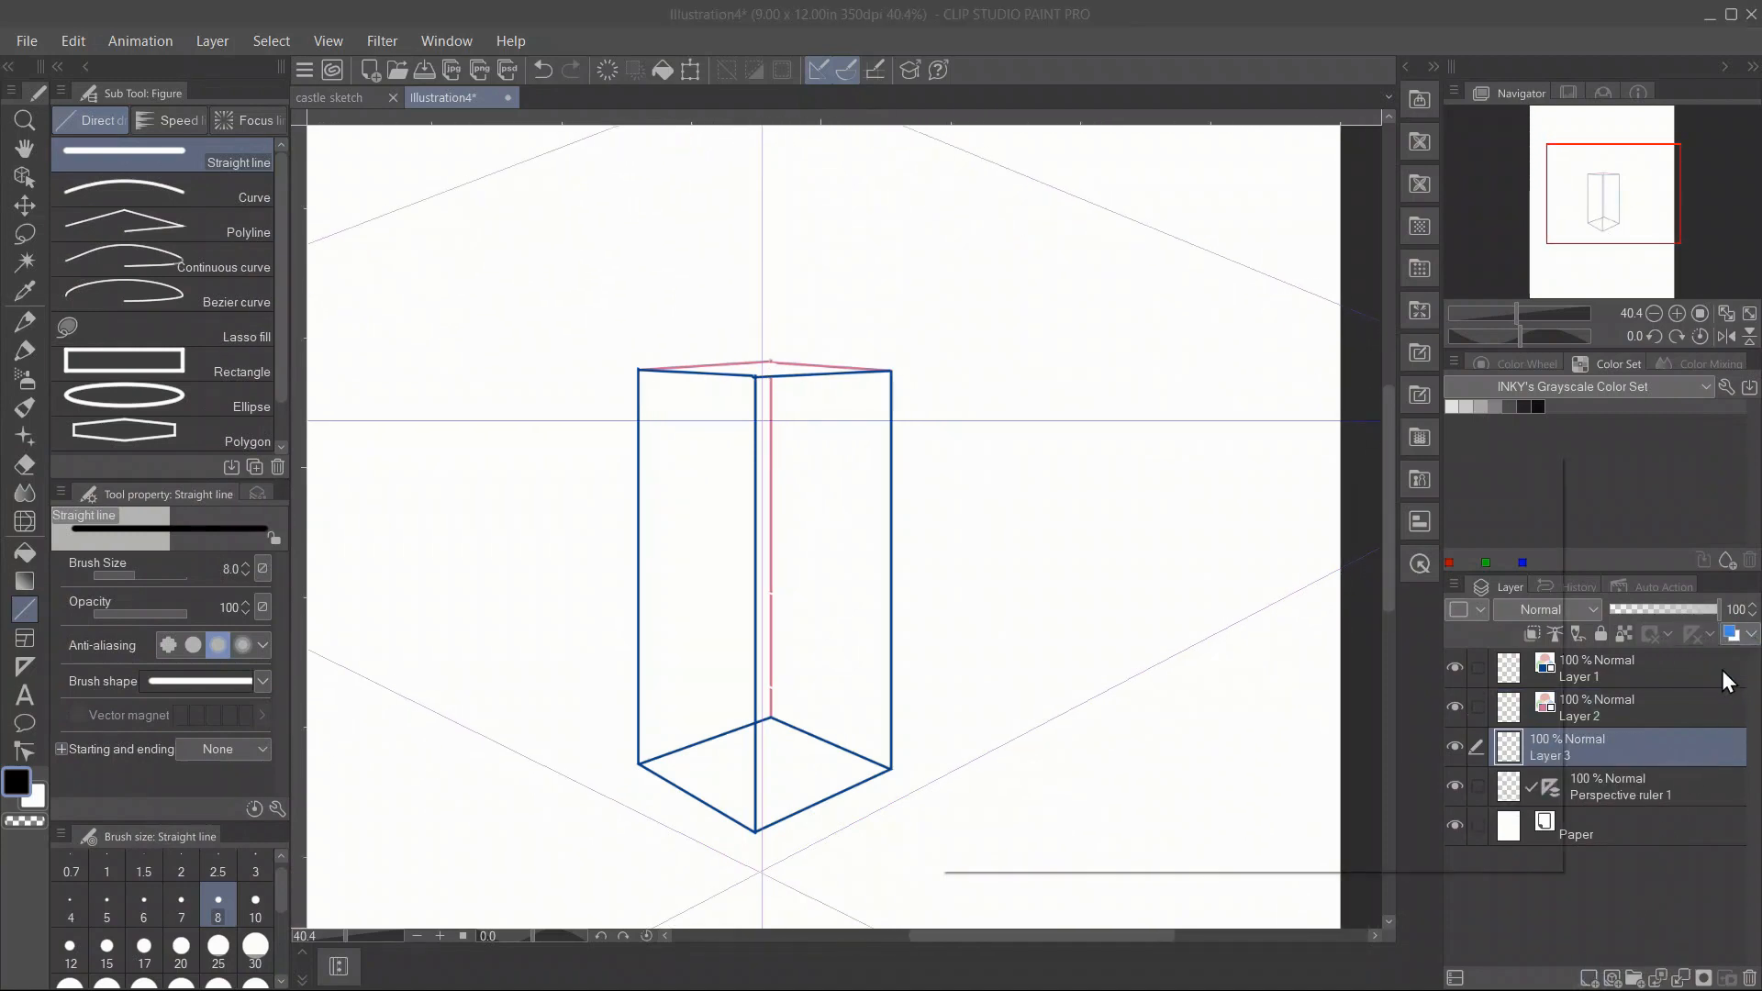
pyautogui.click(1273, 748)
pyautogui.click(1508, 506)
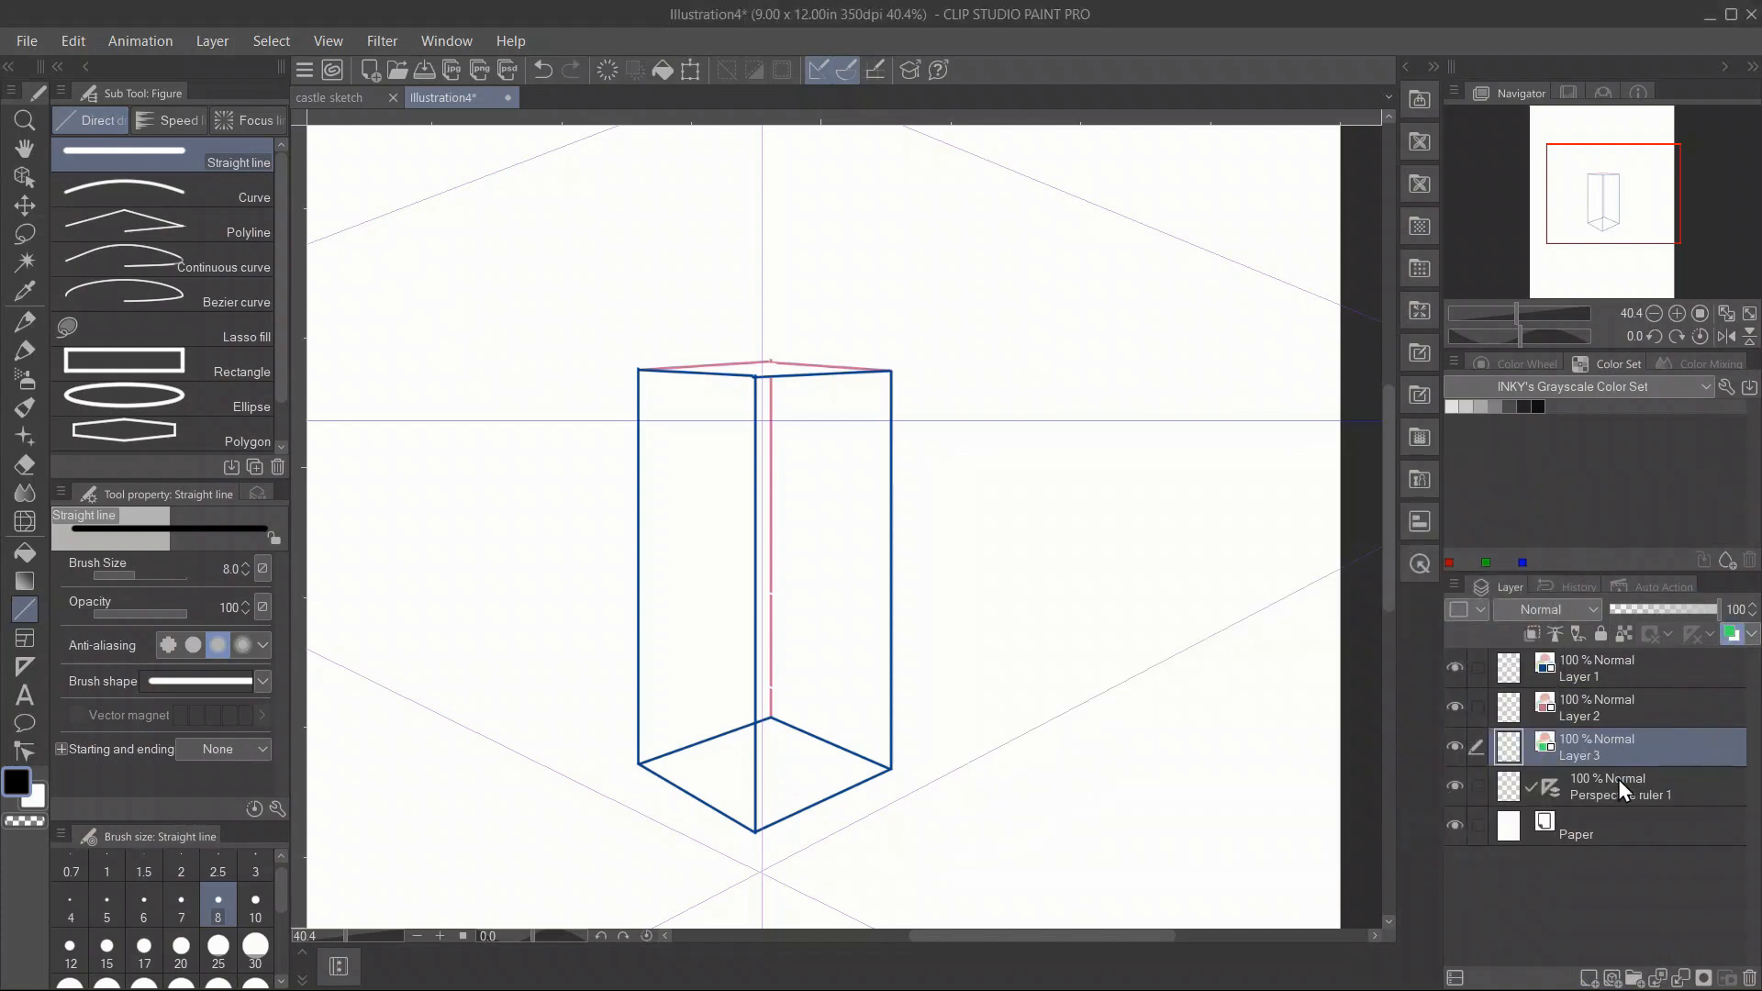
# Draw both diagonals across the box's base with the ruler hidden, and the two perspective centre lines with it shown, on Layer 3.
pyautogui.click(1455, 788)
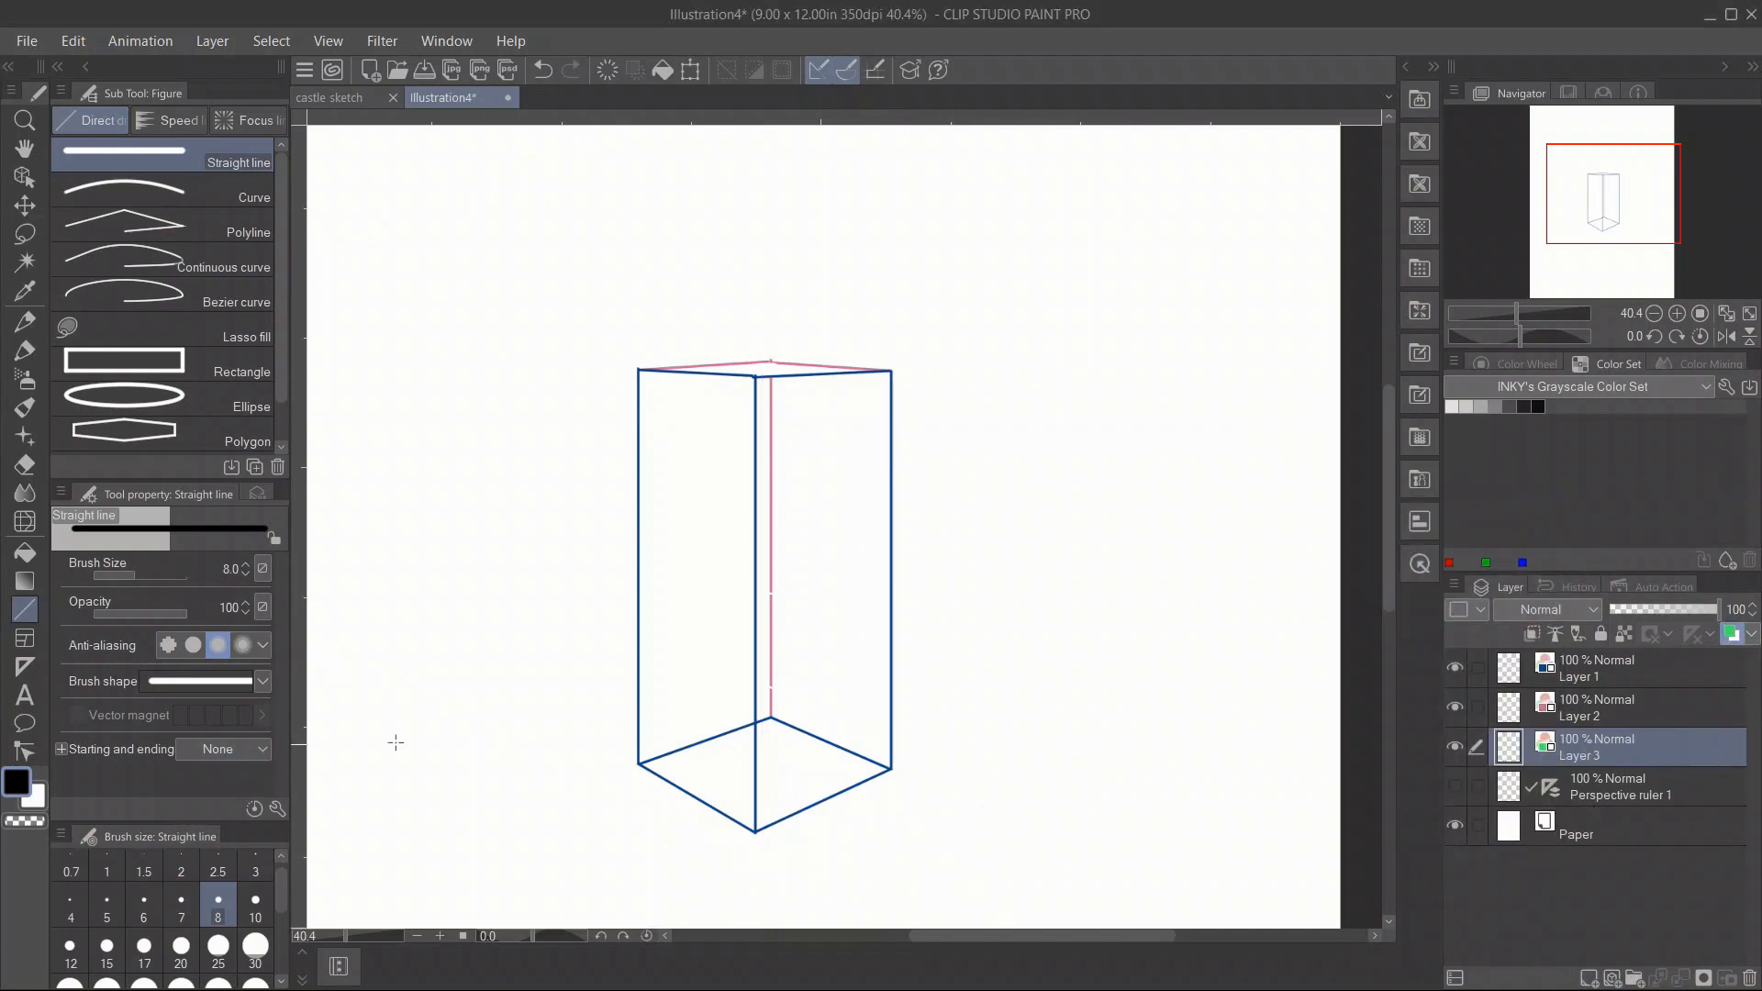
pyautogui.moveTo(640, 764); pyautogui.dragTo(890, 769)
pyautogui.moveTo(770, 717); pyautogui.dragTo(755, 830)
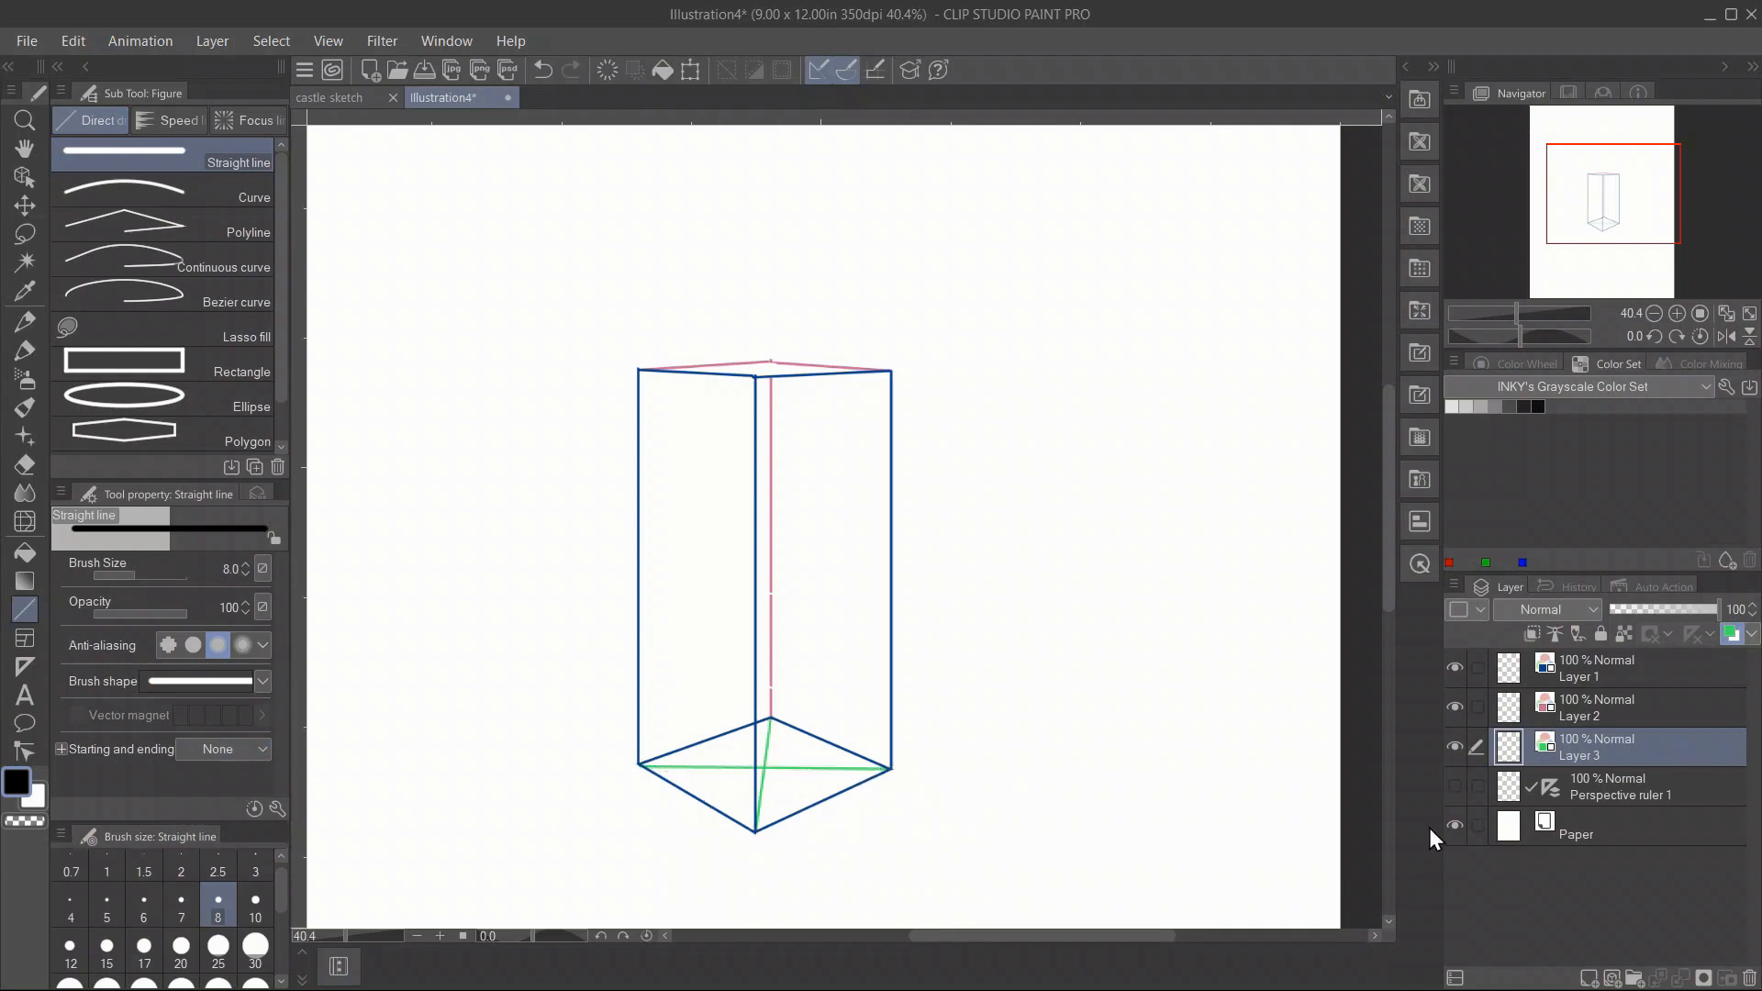
pyautogui.click(1454, 787)
pyautogui.moveTo(765, 768)
pyautogui.mouseDown()
pyautogui.moveTo(822, 742)
pyautogui.moveTo(703, 810)
pyautogui.mouseUp()
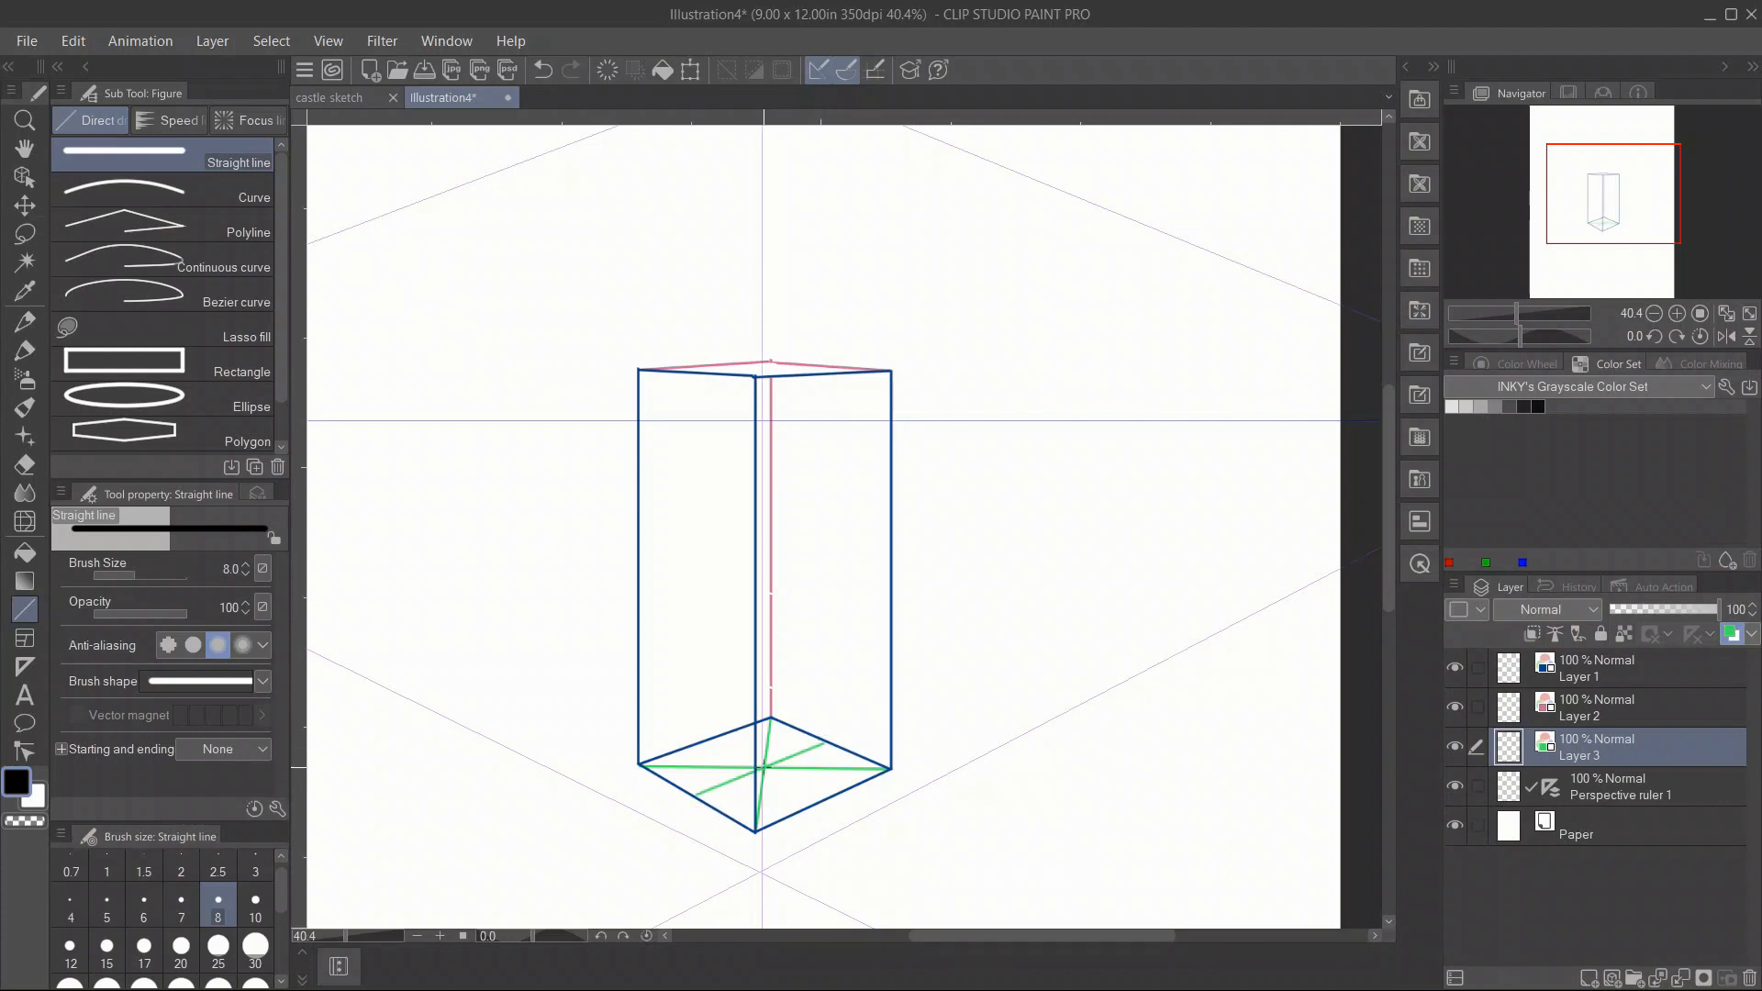
pyautogui.moveTo(764, 767); pyautogui.dragTo(829, 818)
# Draw the diagonals and perspective centre lines across the box's top face on Layer 3, hiding the ruler only for the diagonals.
pyautogui.moveTo(1652, 210); pyautogui.dragTo(1645, 180)
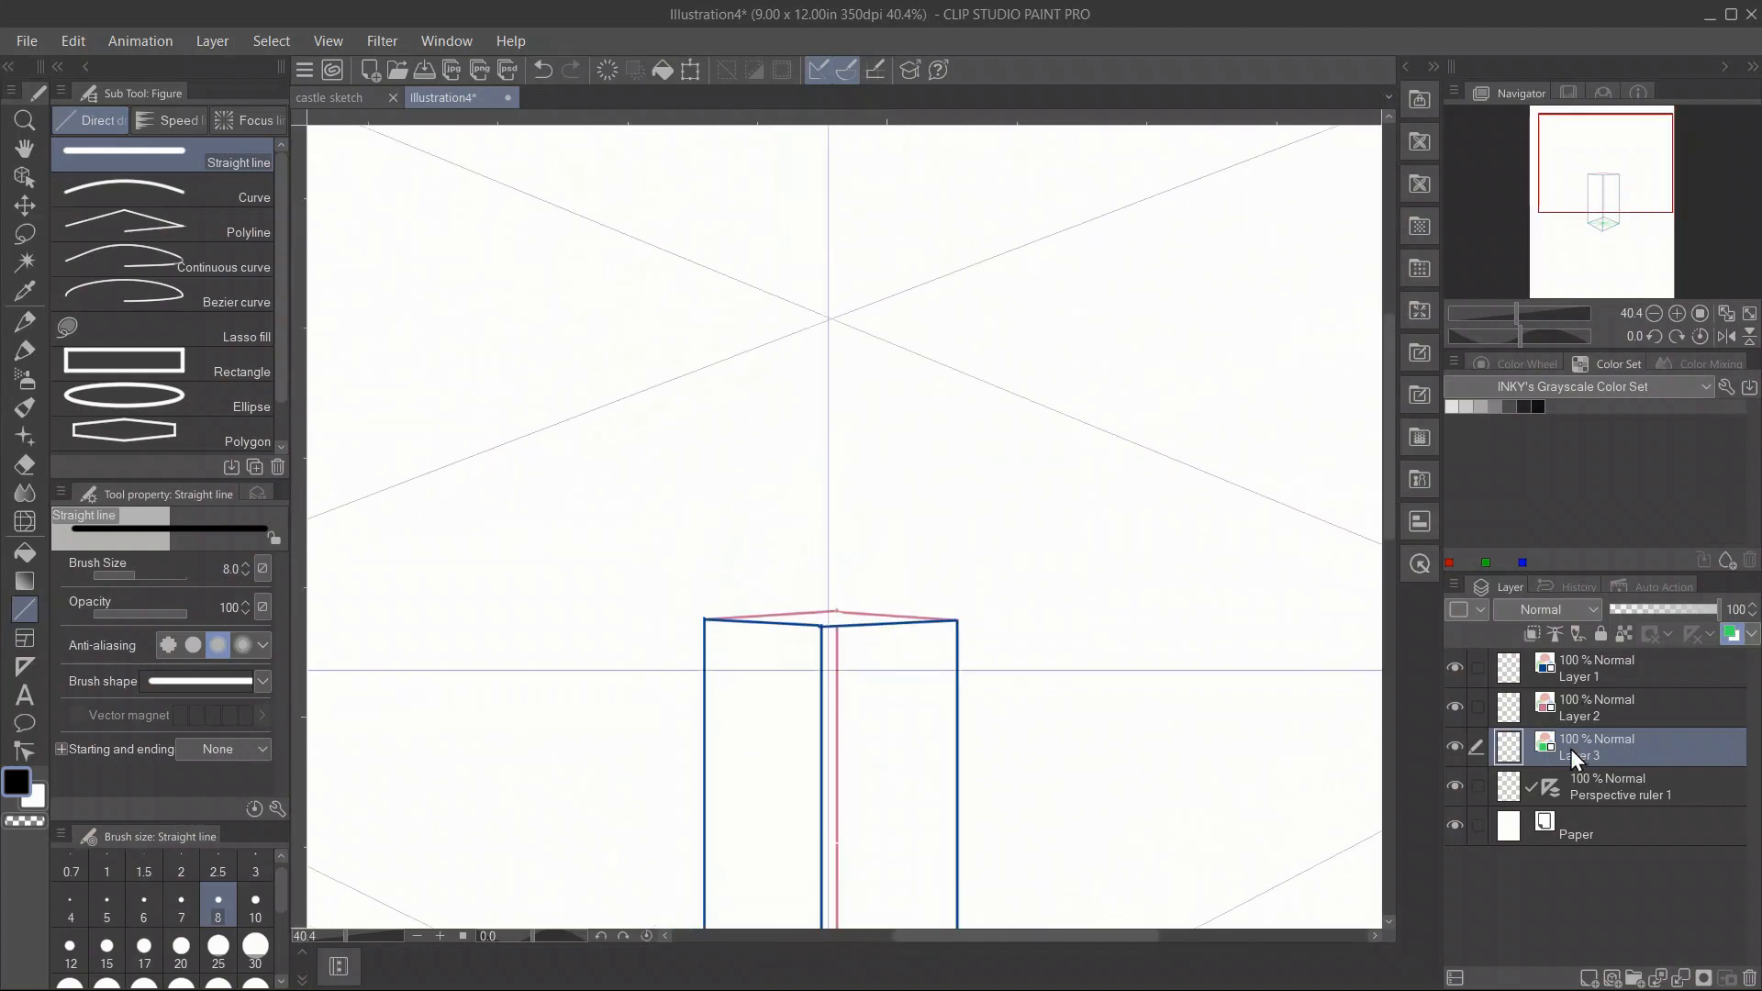
pyautogui.click(1455, 786)
pyautogui.moveTo(703, 620); pyautogui.dragTo(955, 621)
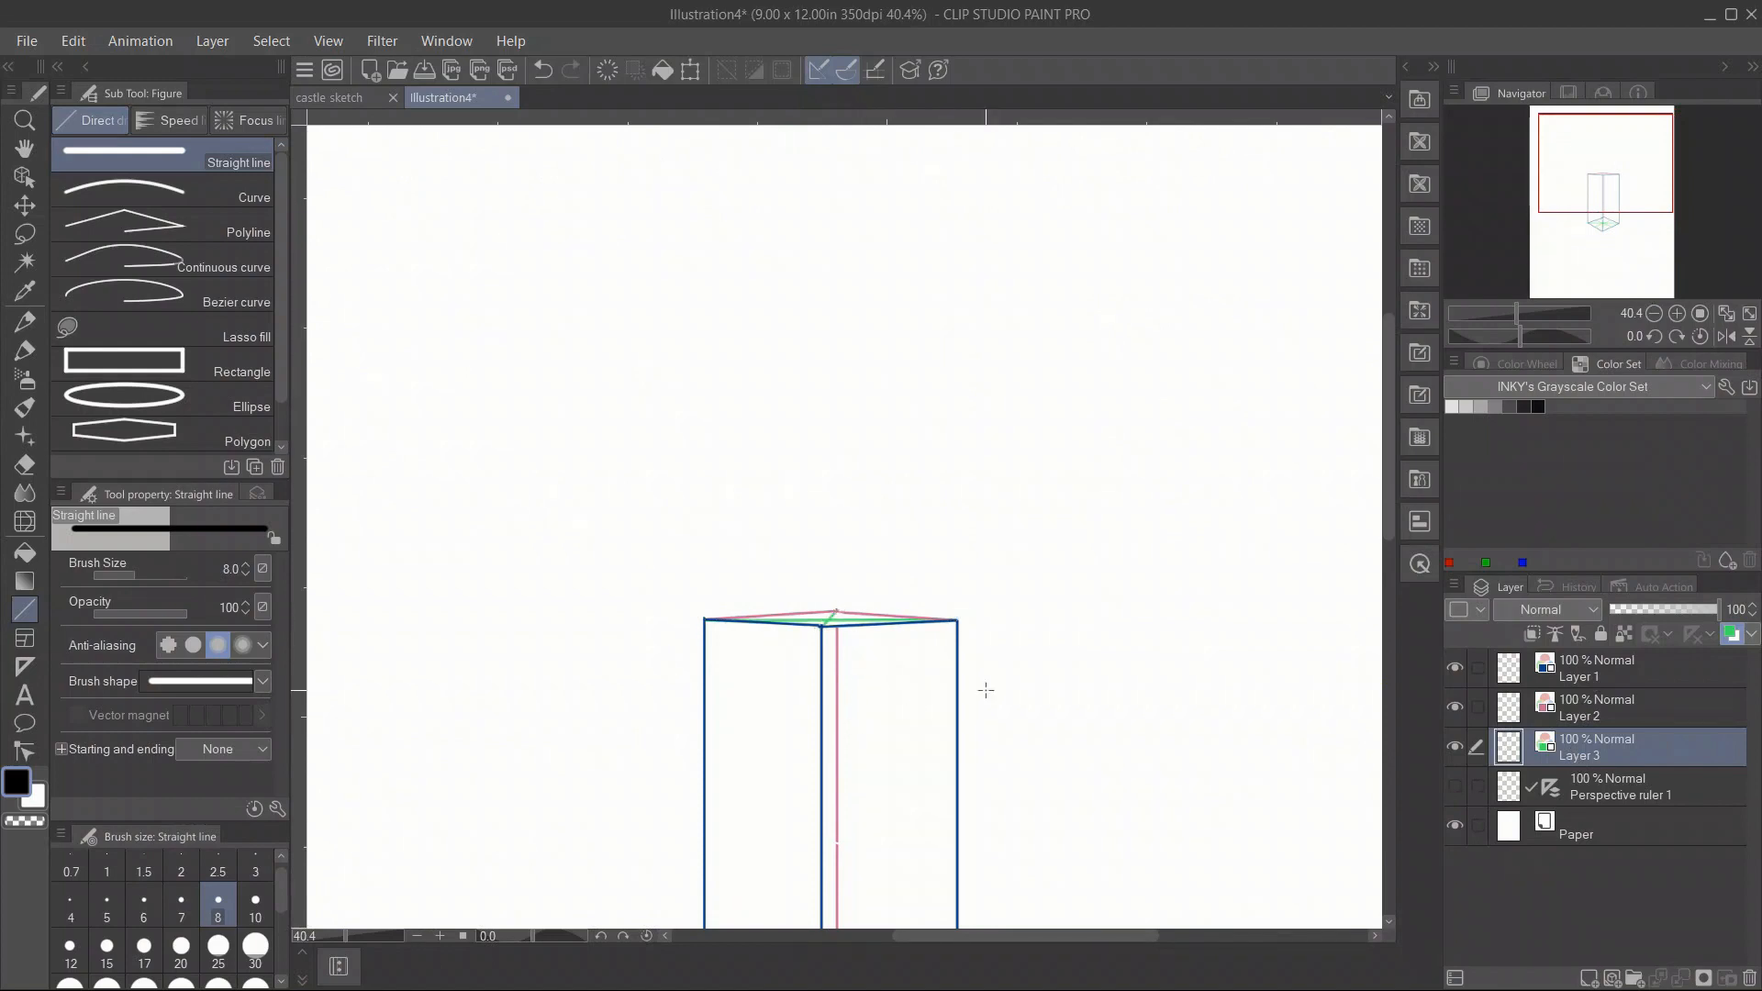
pyautogui.click(1454, 786)
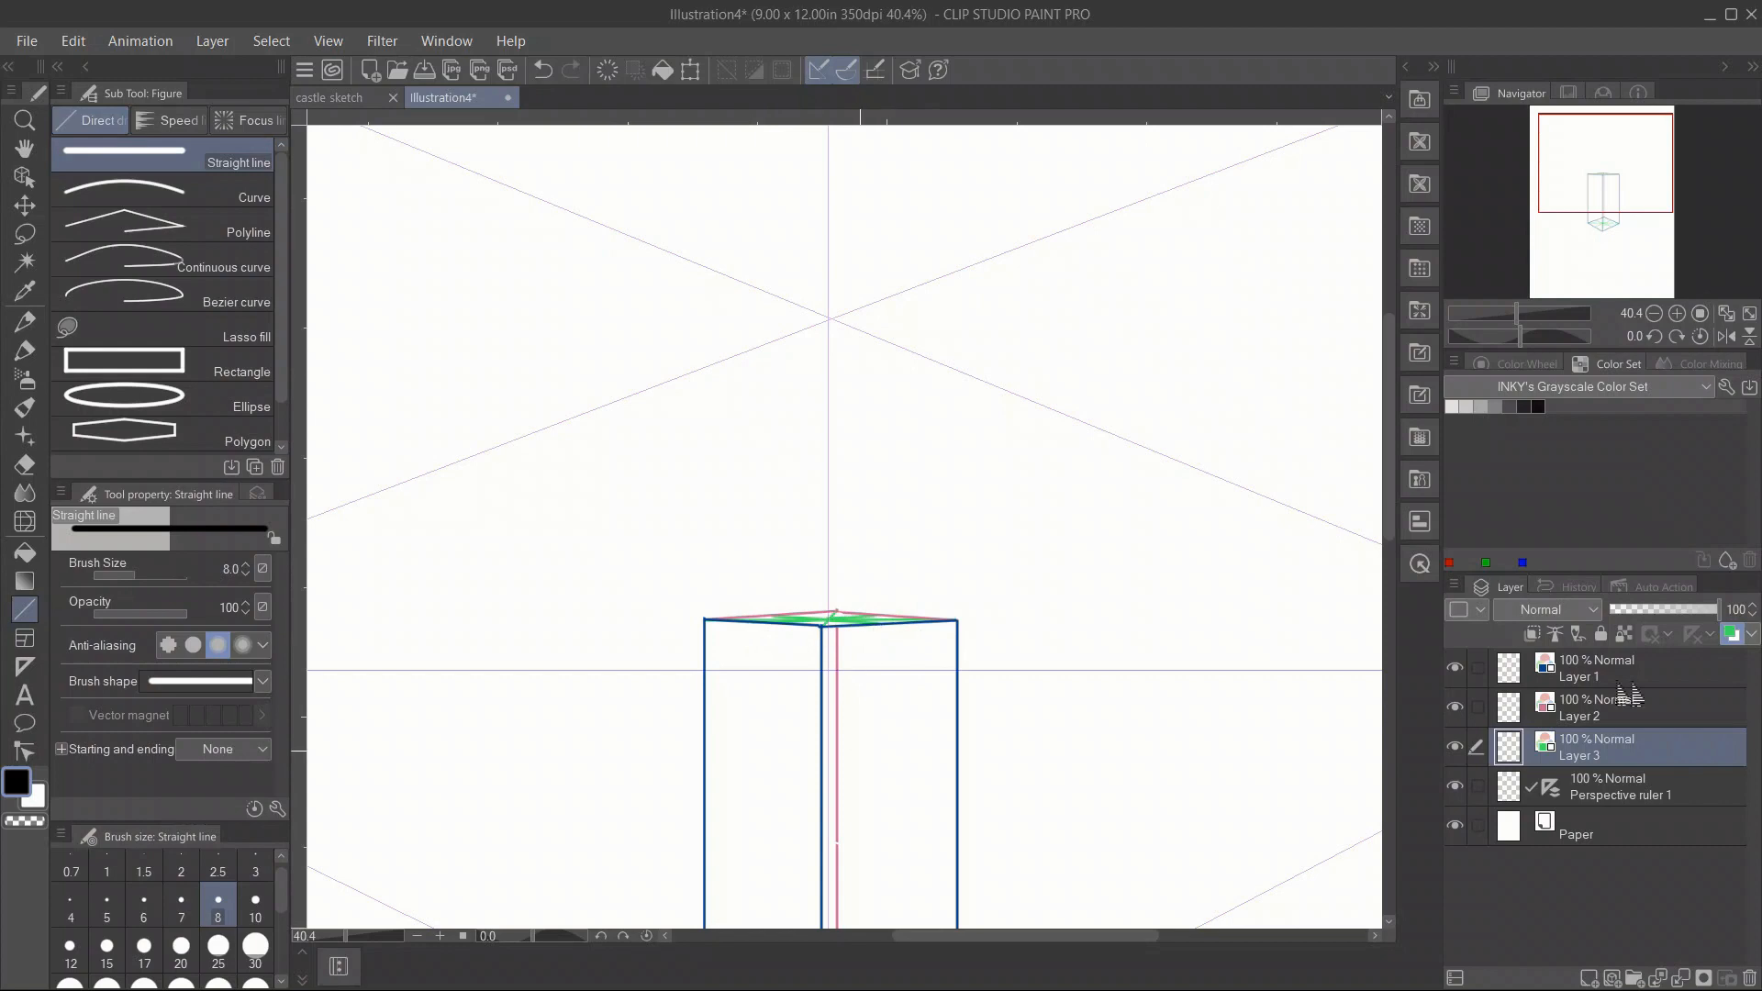
# Move Layer 3 above Layer 2 and add a new layer on top of Layer 1.
pyautogui.moveTo(1608, 738); pyautogui.dragTo(1699, 753)
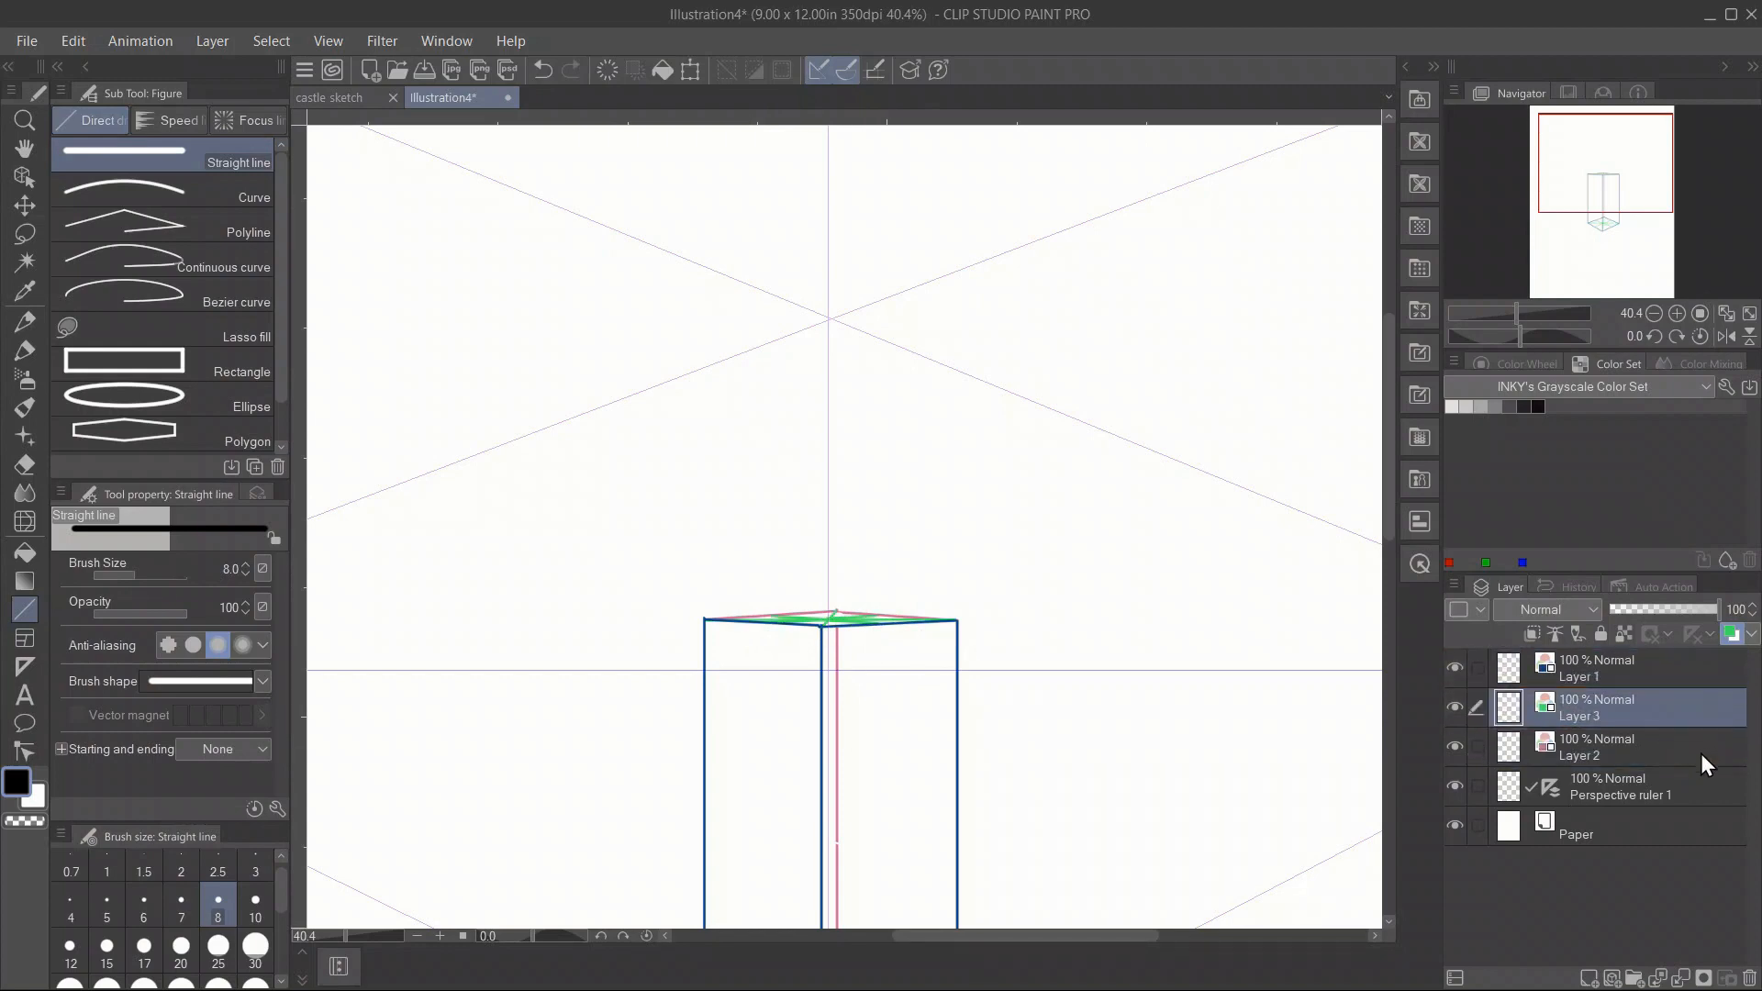
pyautogui.moveTo(1630, 188); pyautogui.dragTo(1647, 249)
pyautogui.click(1683, 673)
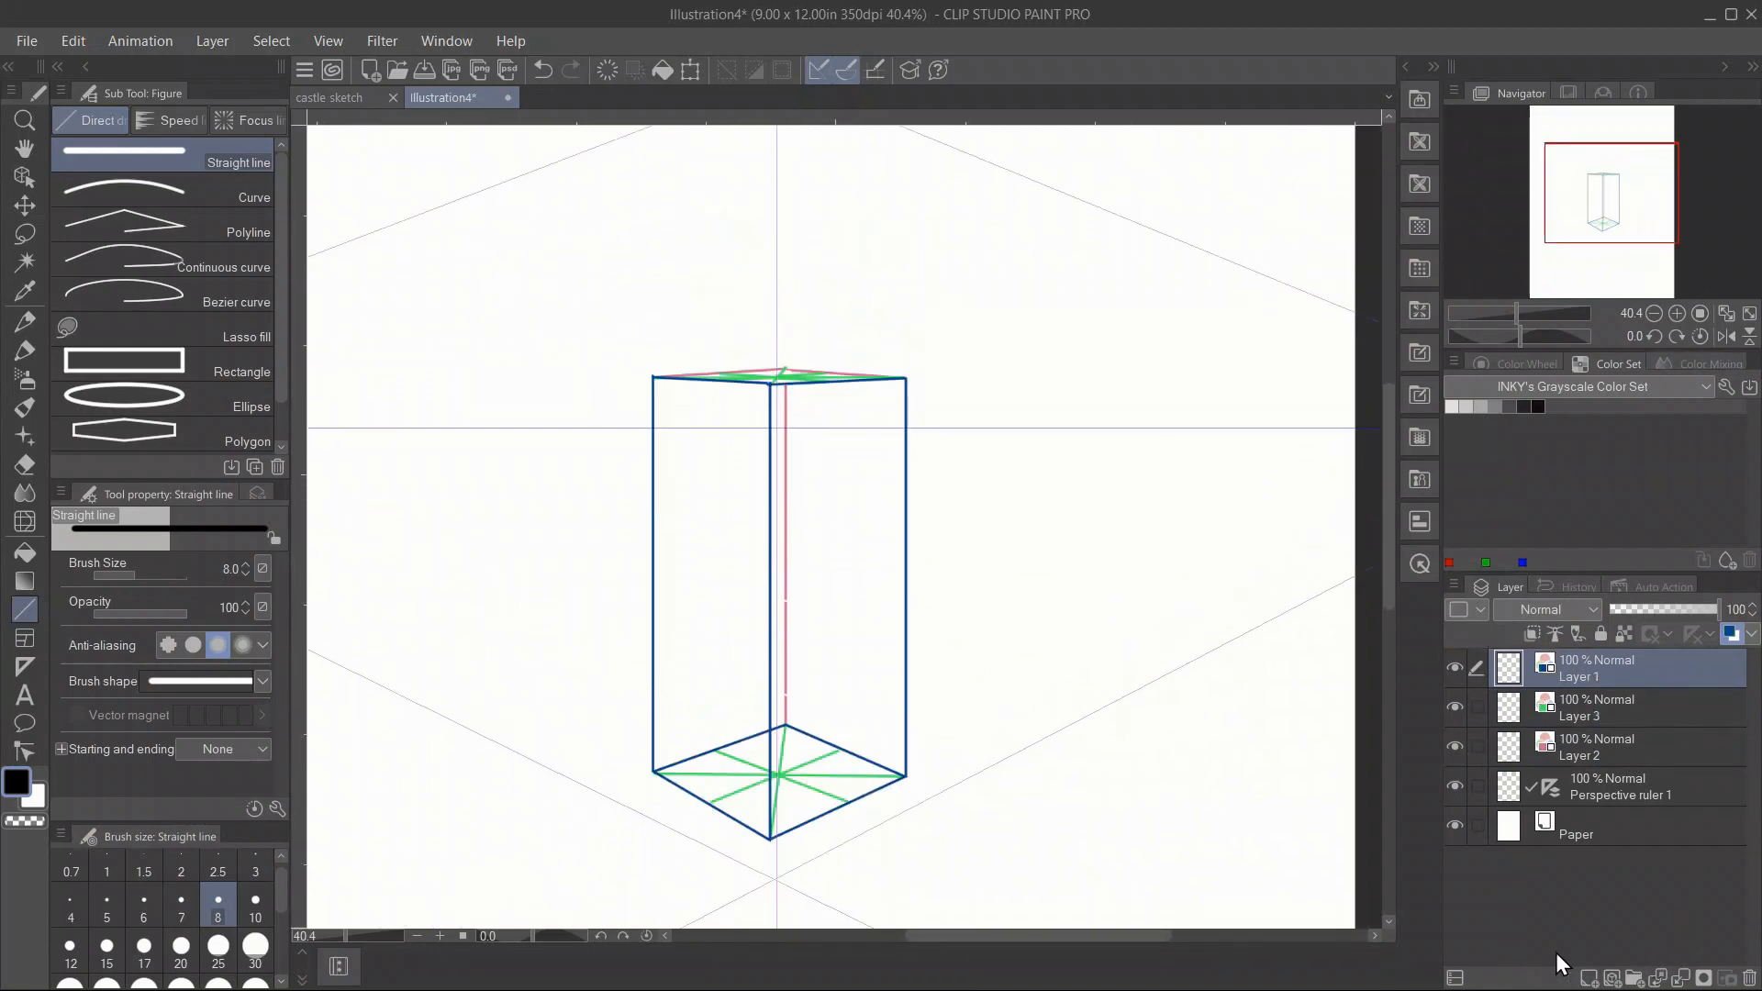
pyautogui.click(1588, 978)
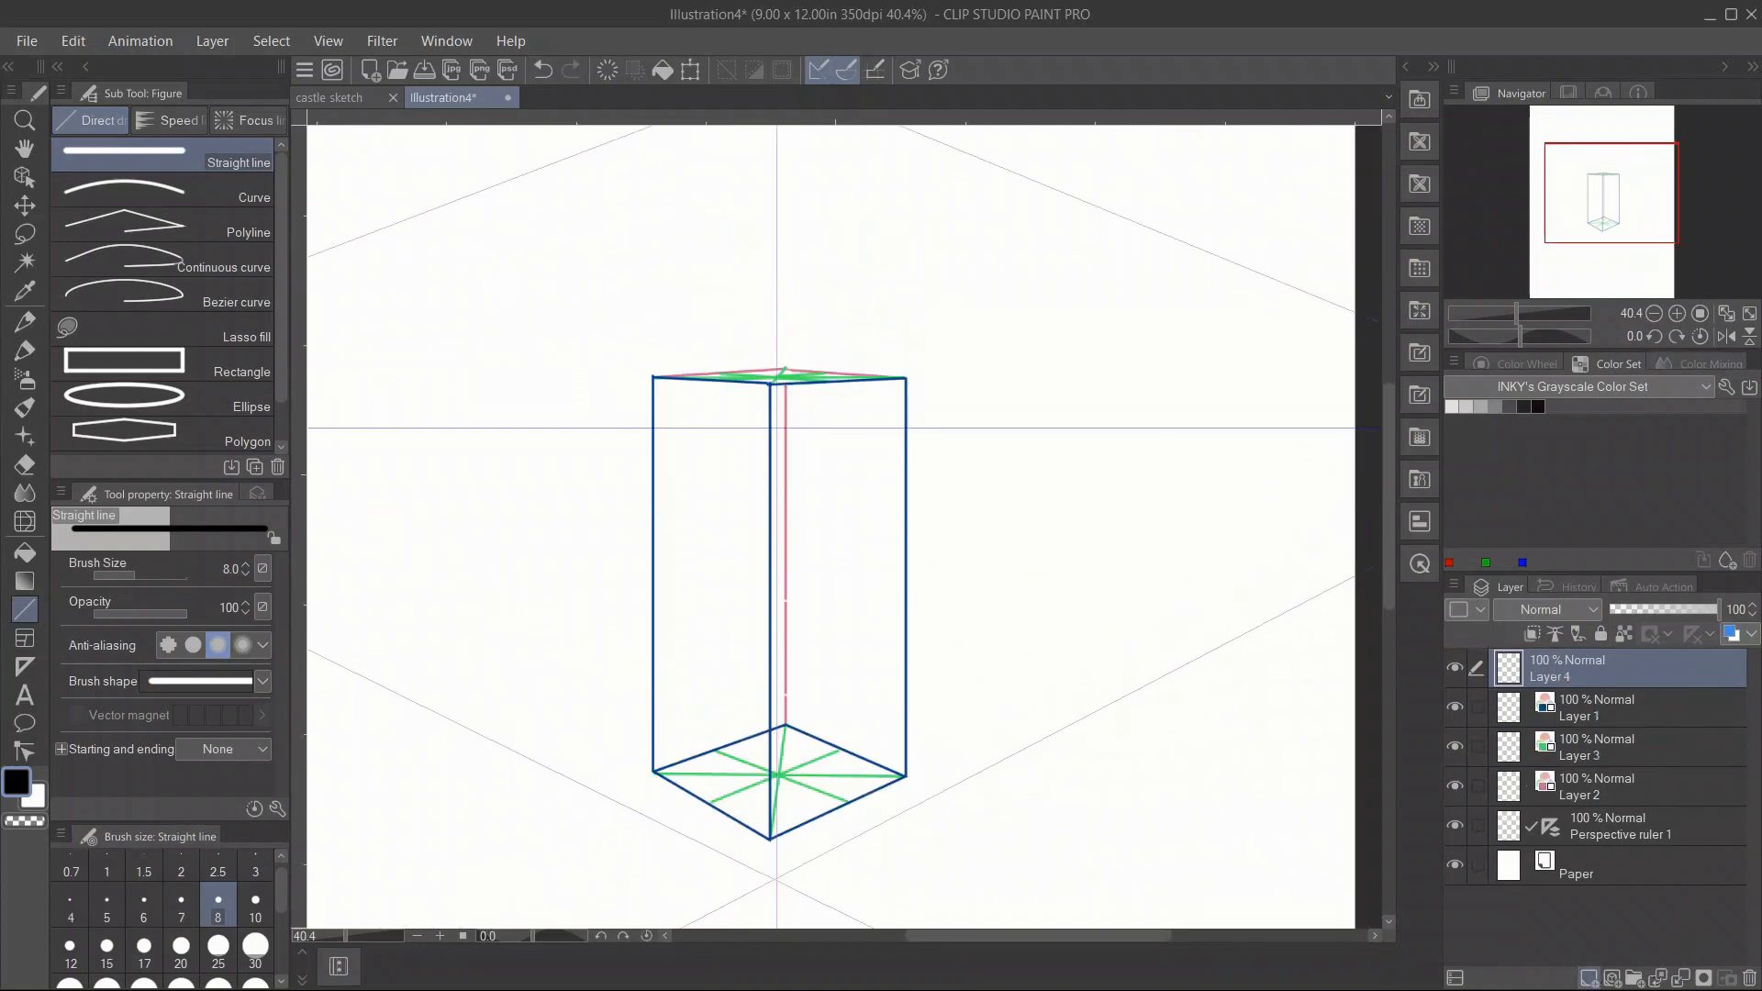
# Hide the perspective ruler and draw a black ellipse inside the box's base on Layer 4 with the Milli pen at size 7.
pyautogui.click(31, 353)
pyautogui.click(181, 908)
pyautogui.moveTo(1519, 314); pyautogui.dragTo(1527, 315)
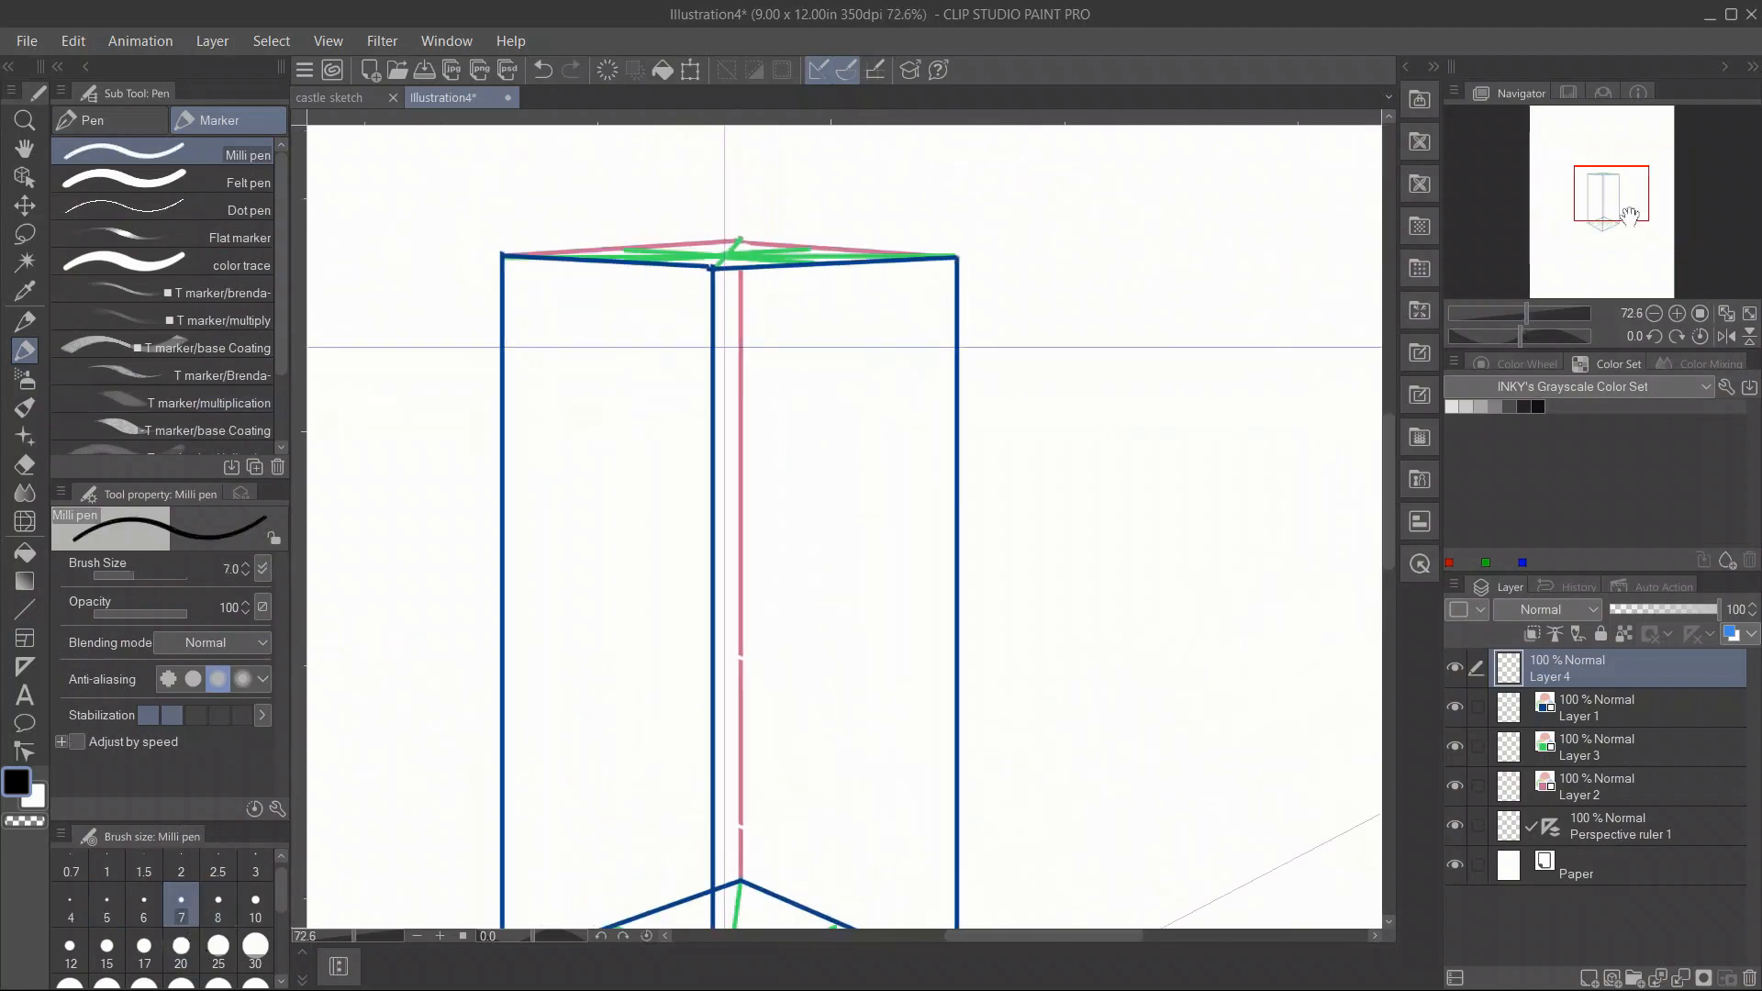
pyautogui.moveTo(1629, 214); pyautogui.dragTo(1624, 234)
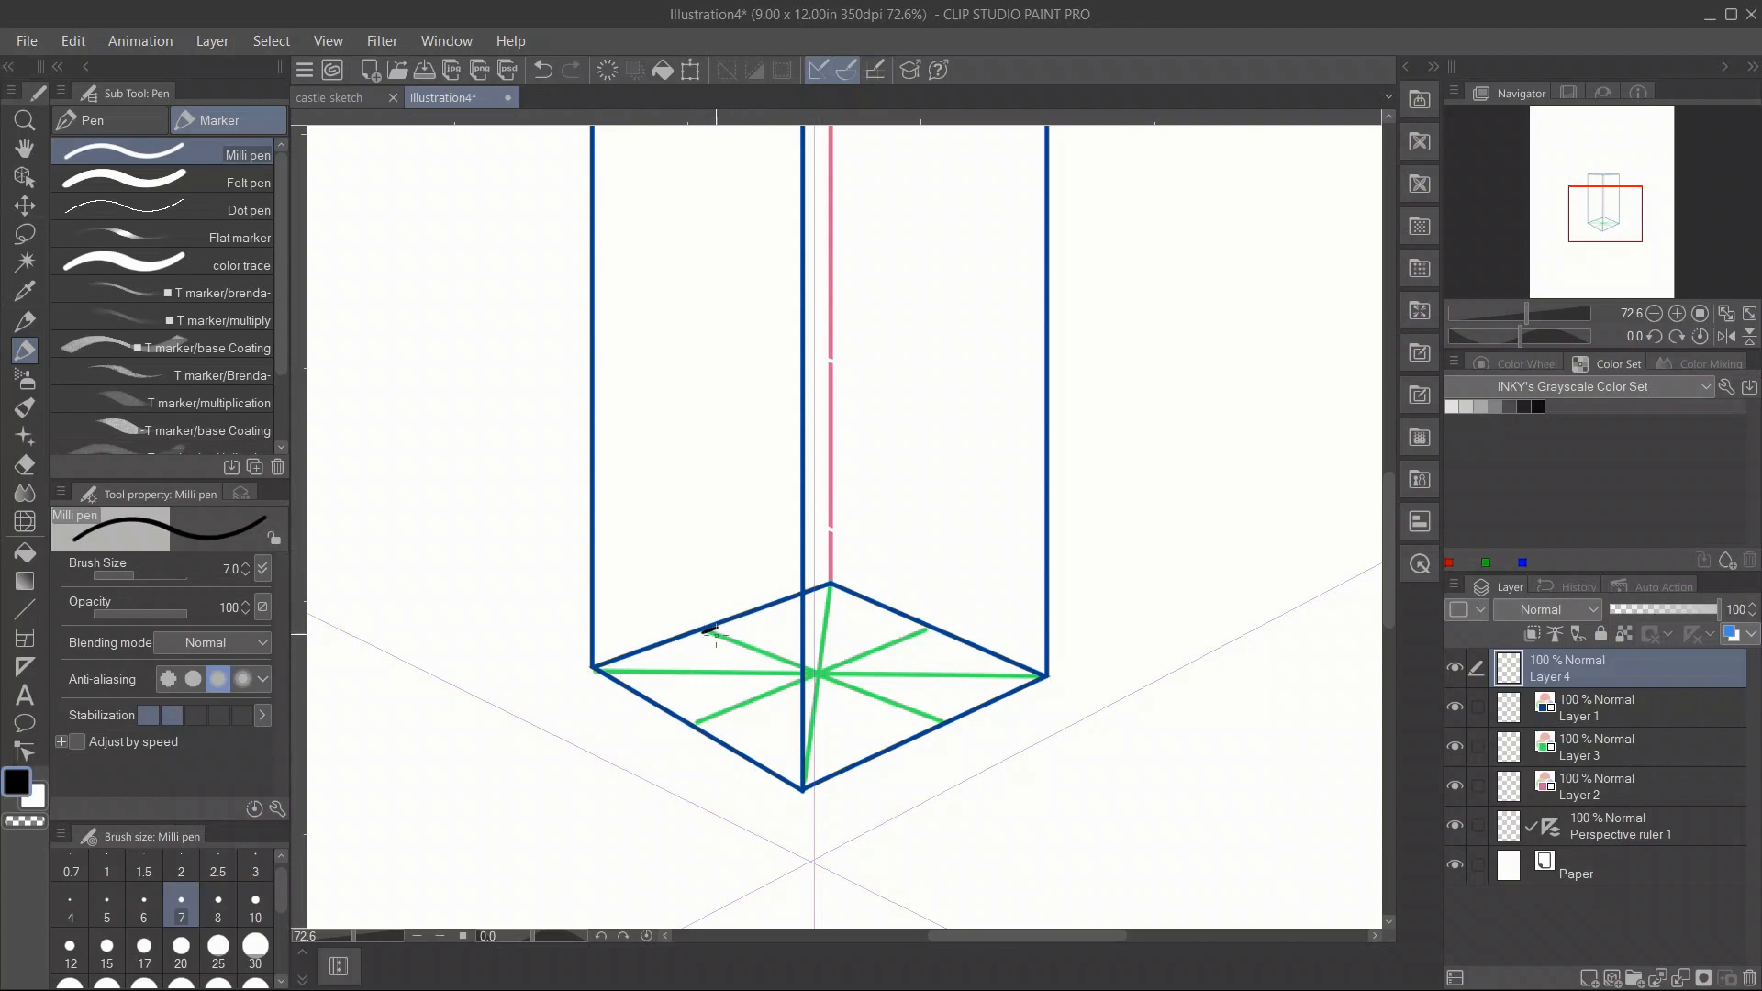
pyautogui.click(1456, 825)
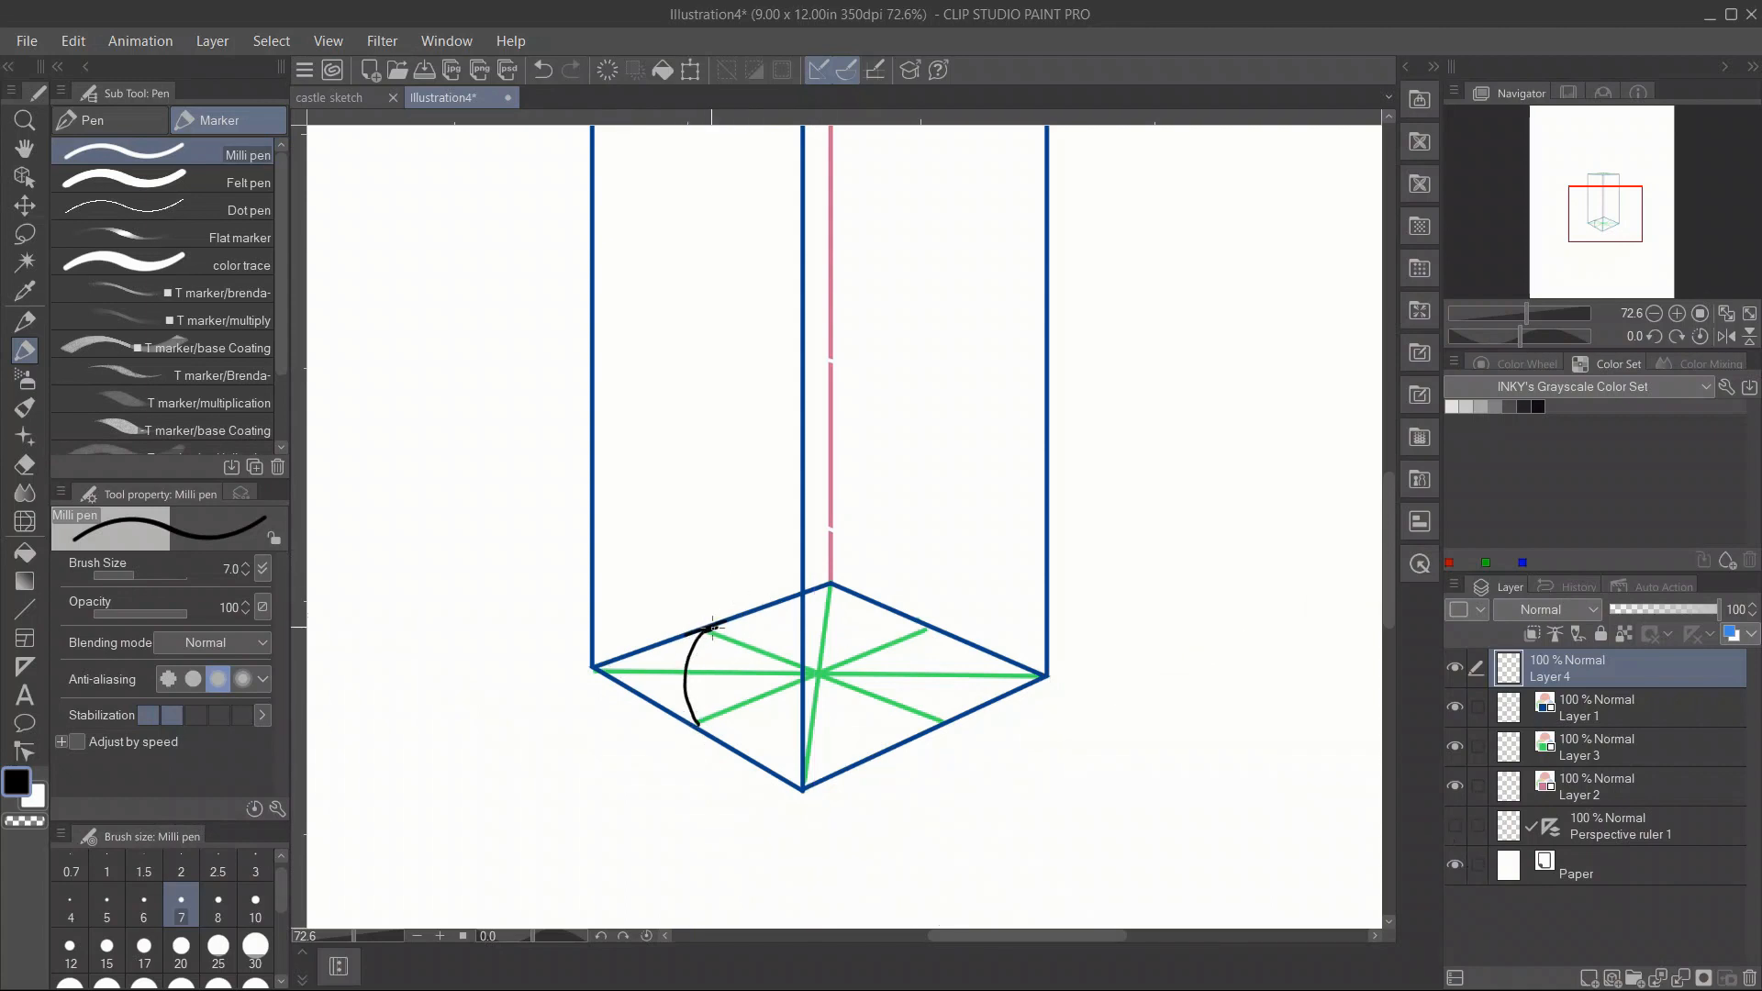
pyautogui.moveTo(766, 607)
pyautogui.mouseDown()
pyautogui.moveTo(878, 610)
pyautogui.moveTo(931, 634)
pyautogui.mouseUp()
pyautogui.moveTo(949, 716); pyautogui.dragTo(927, 729)
pyautogui.moveTo(926, 732); pyautogui.dragTo(767, 774)
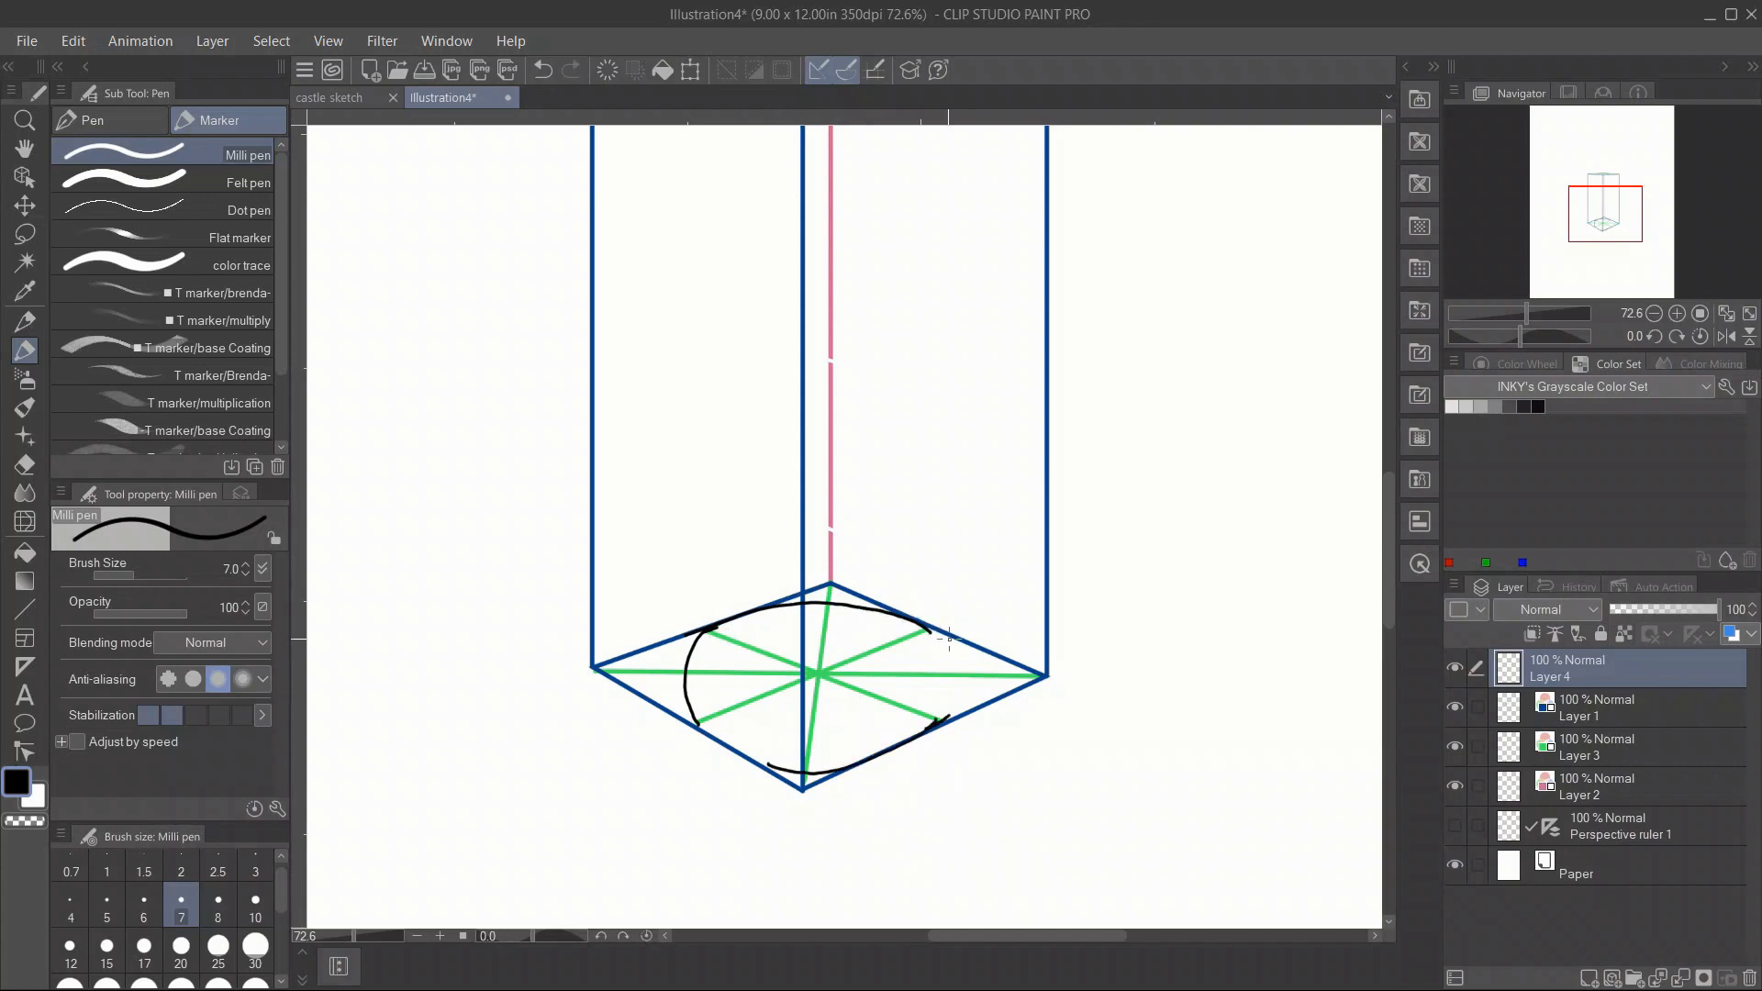
pyautogui.hotkey('ctrl', 'z')
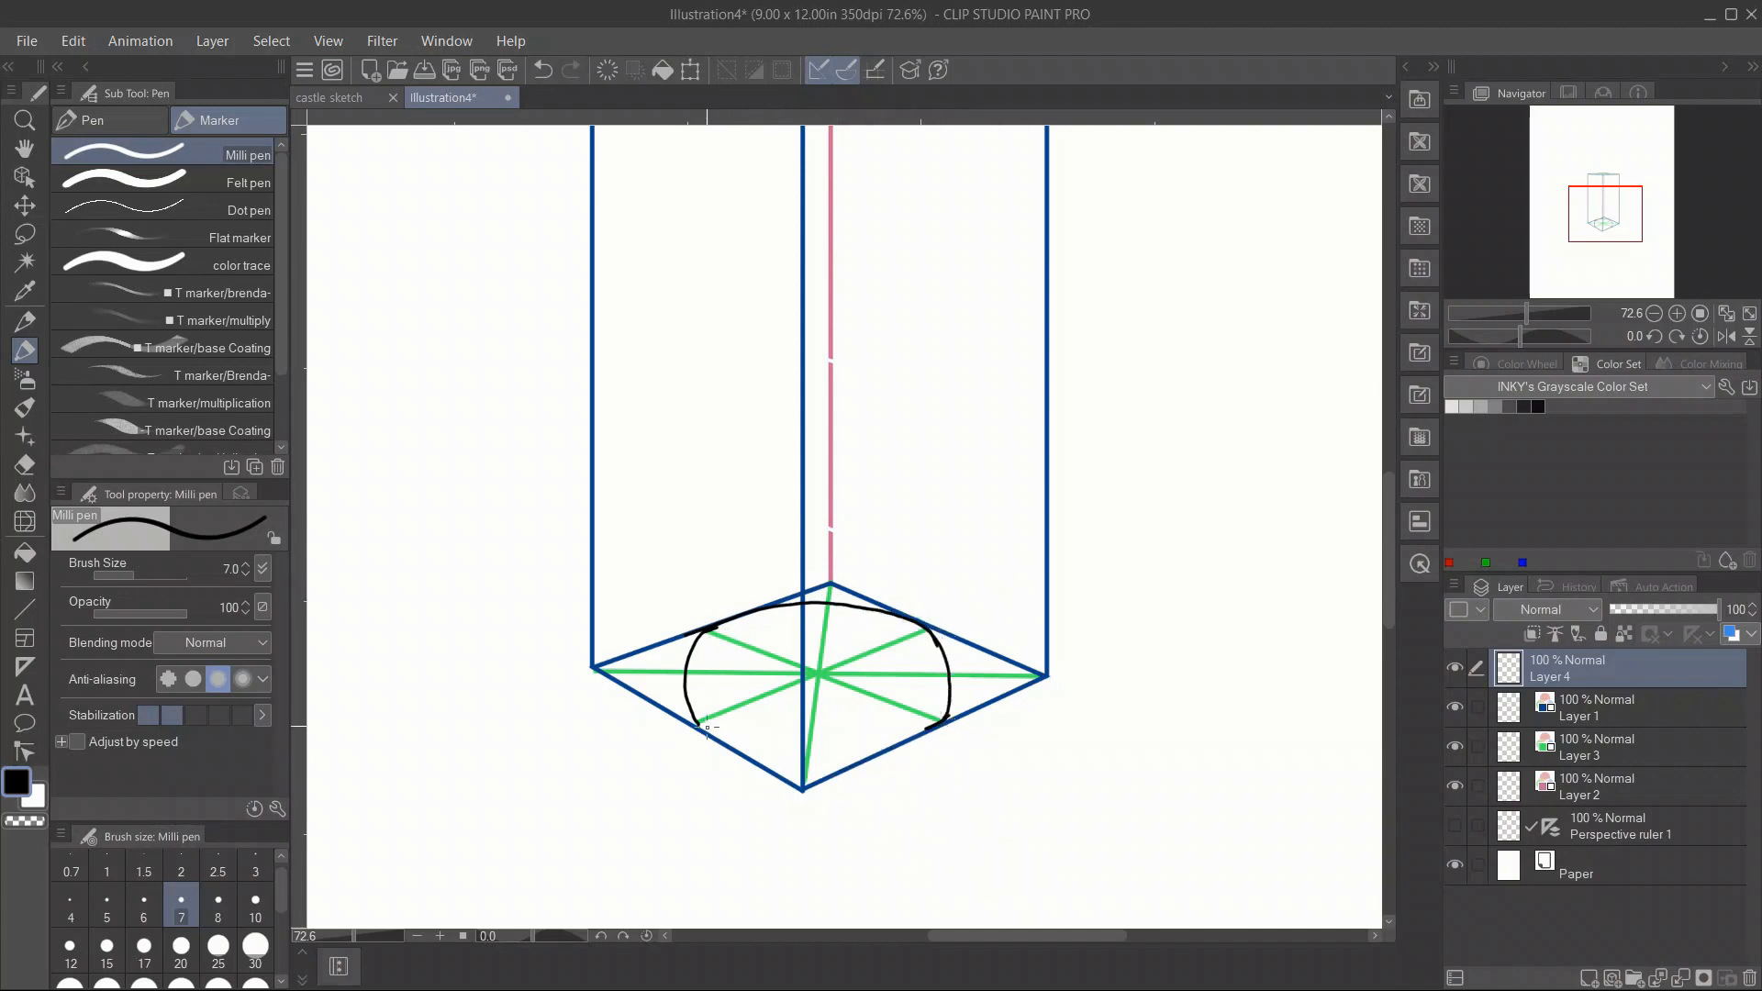
pyautogui.moveTo(698, 725)
pyautogui.mouseDown()
pyautogui.moveTo(830, 770)
pyautogui.moveTo(748, 756)
pyautogui.moveTo(823, 770)
pyautogui.moveTo(935, 725)
pyautogui.mouseUp()
pyautogui.hotkey('ctrl', 'z')
# Draw a flat black ellipse inside the box's top face on Layer 4 and erase its excess strokes.
pyautogui.scroll(5, 706, 621)
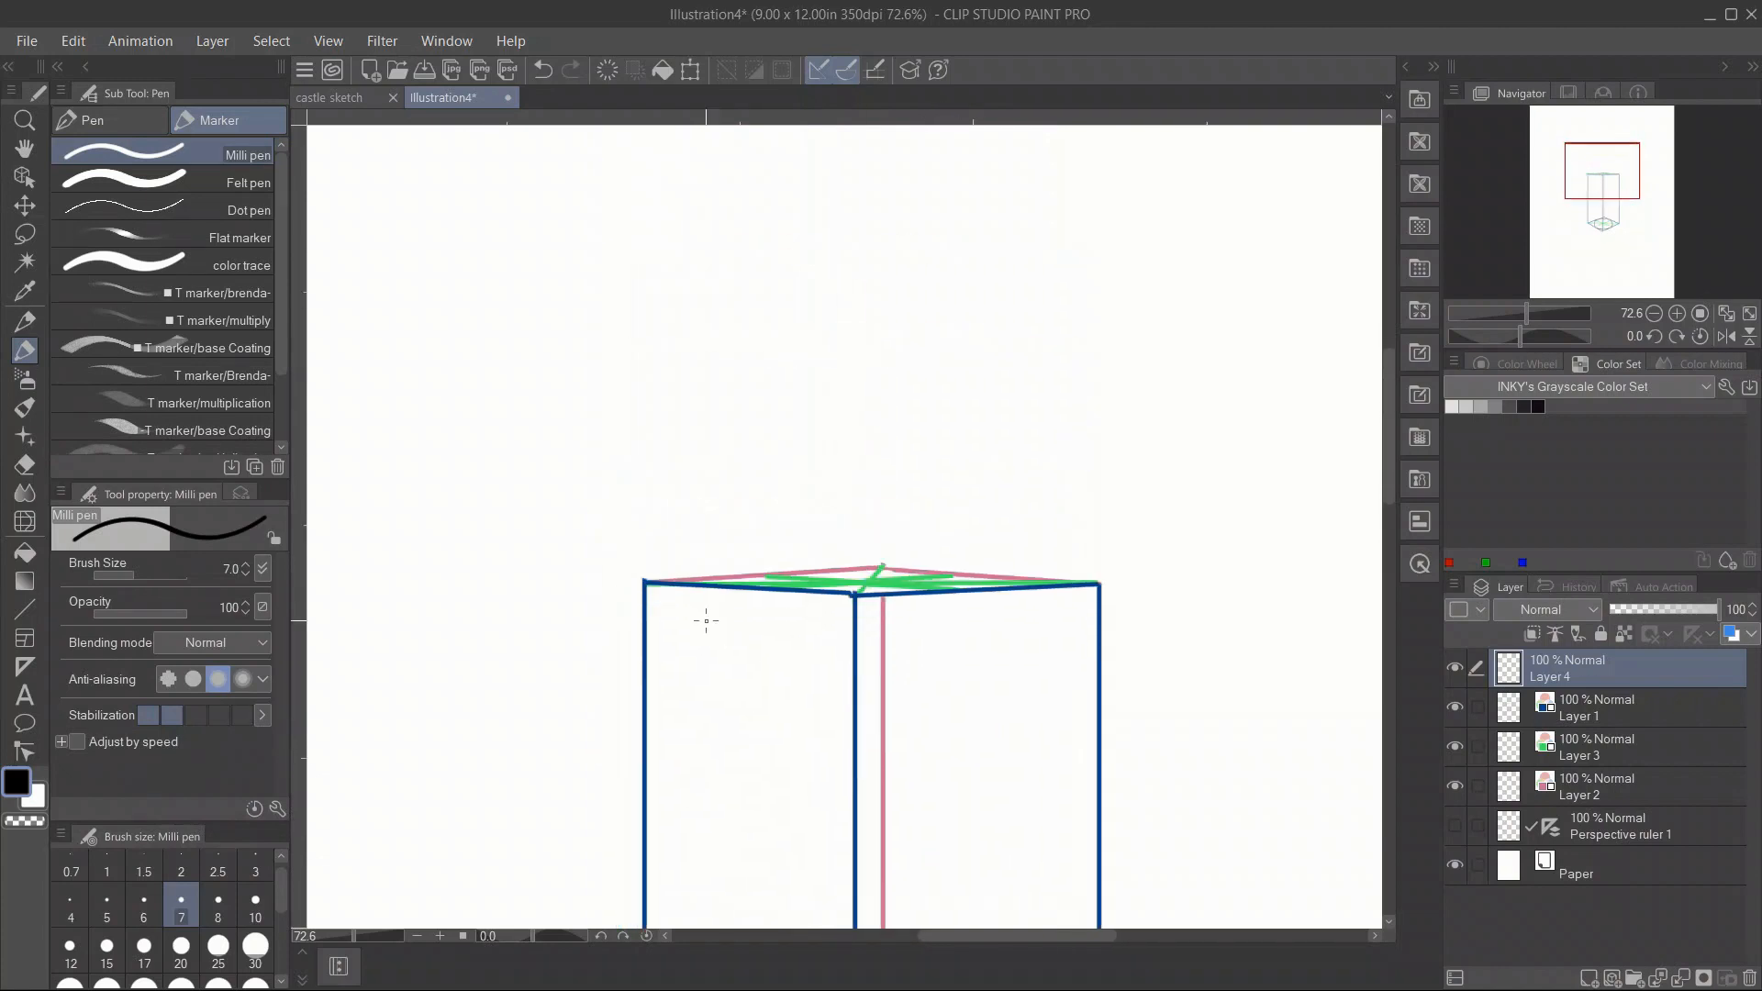
pyautogui.hotkey('ctrl', 'z')
pyautogui.moveTo(783, 573)
pyautogui.mouseDown()
pyautogui.moveTo(758, 573)
pyautogui.moveTo(837, 592)
pyautogui.moveTo(1010, 587)
pyautogui.moveTo(748, 578)
pyautogui.mouseUp()
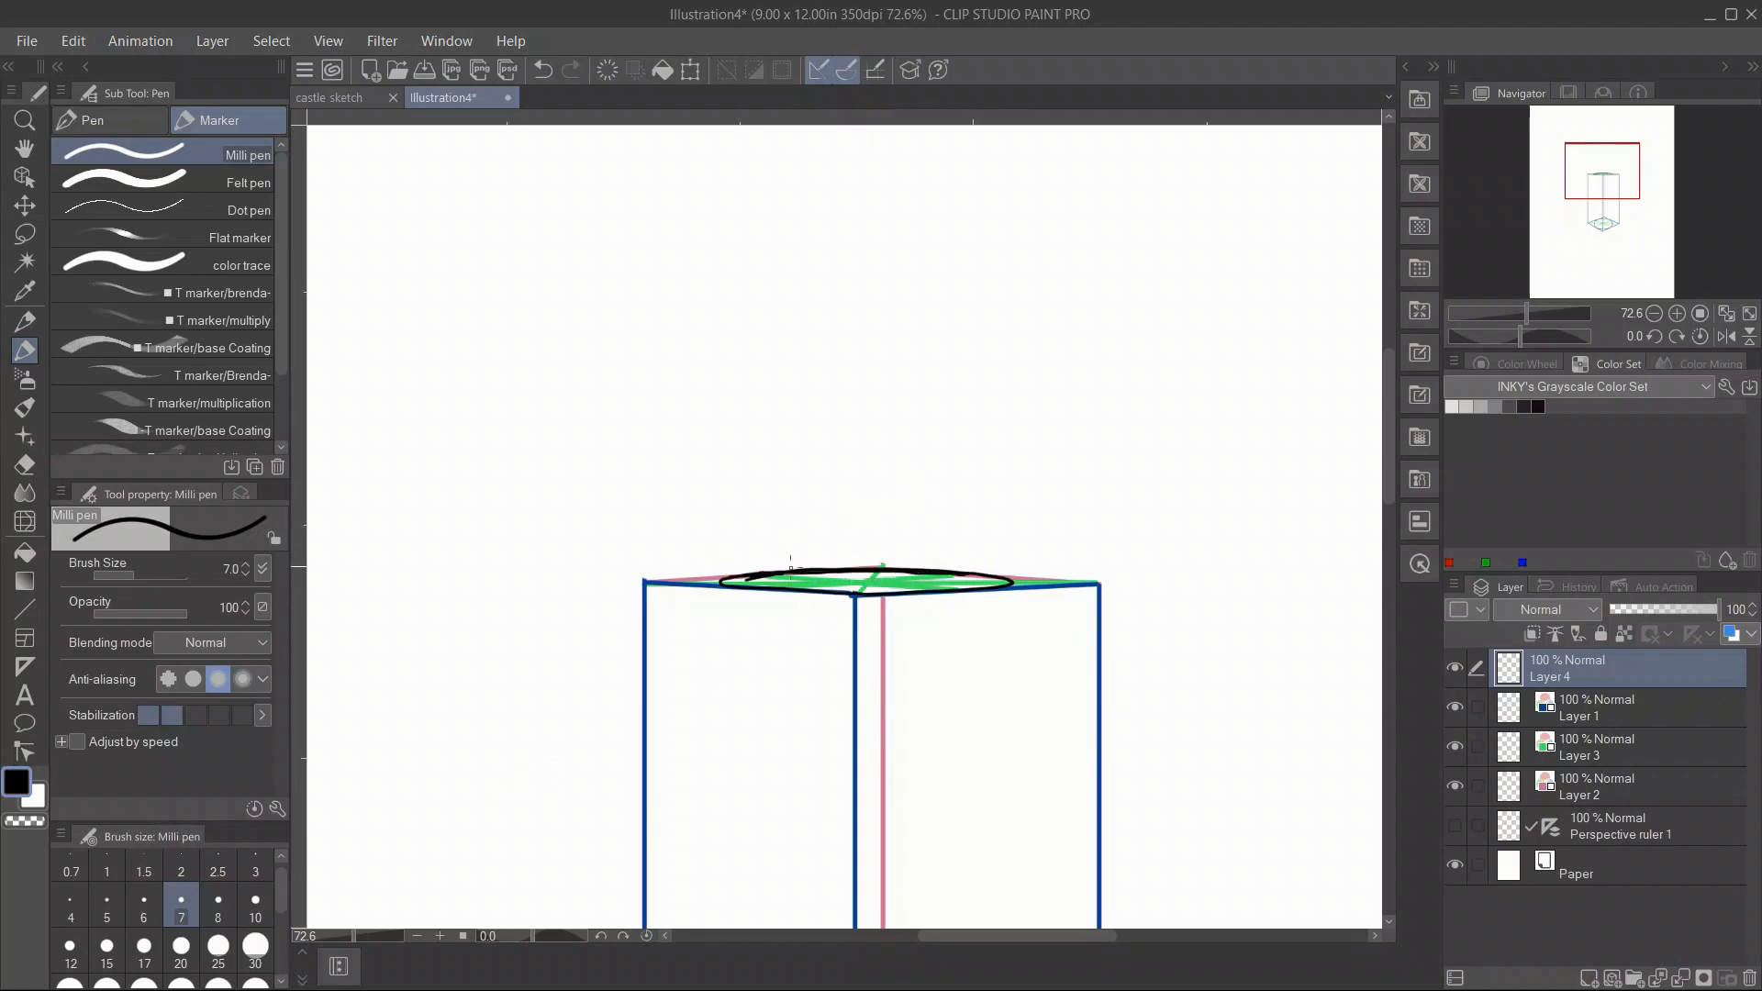
pyautogui.press('e')
pyautogui.moveTo(731, 570)
pyautogui.mouseDown()
pyautogui.moveTo(1002, 565)
pyautogui.moveTo(927, 573)
pyautogui.mouseUp()
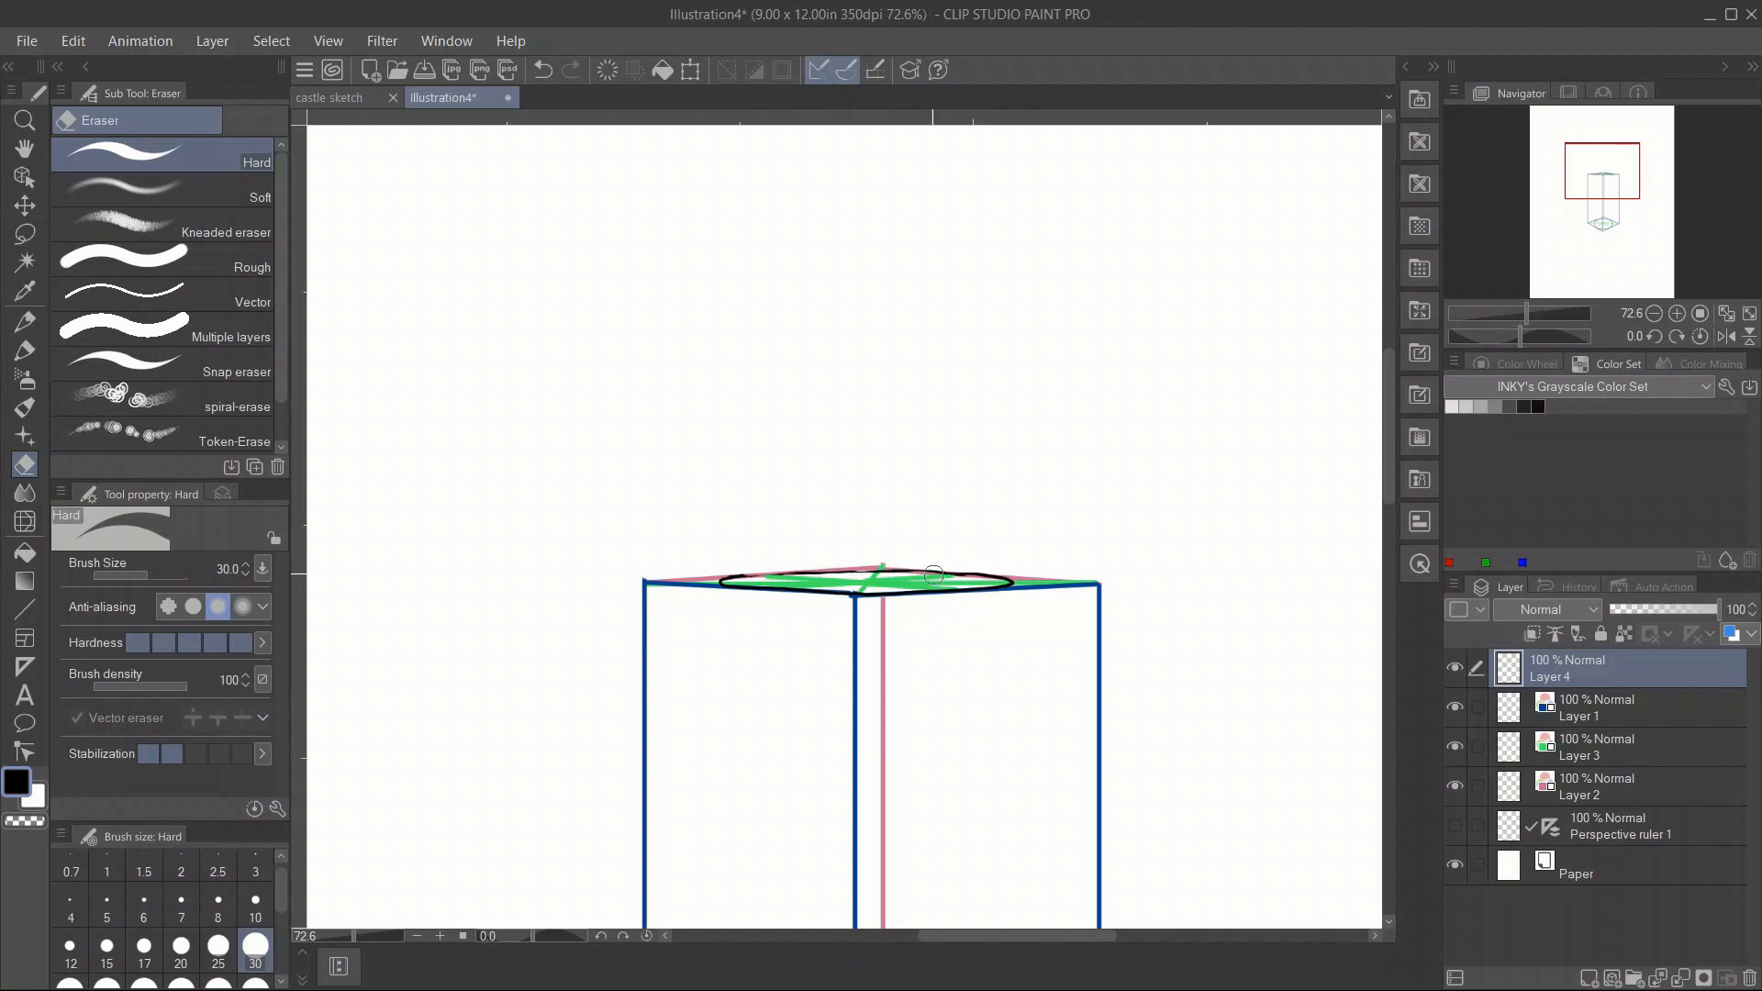
pyautogui.press('p')
# Draw two vertical straight lines from the top ellipse's outer edges down to the base, with the perspective ruler shown.
pyautogui.moveTo(1525, 317); pyautogui.dragTo(1510, 318)
pyautogui.moveTo(1596, 218); pyautogui.dragTo(1606, 235)
pyautogui.click(24, 610)
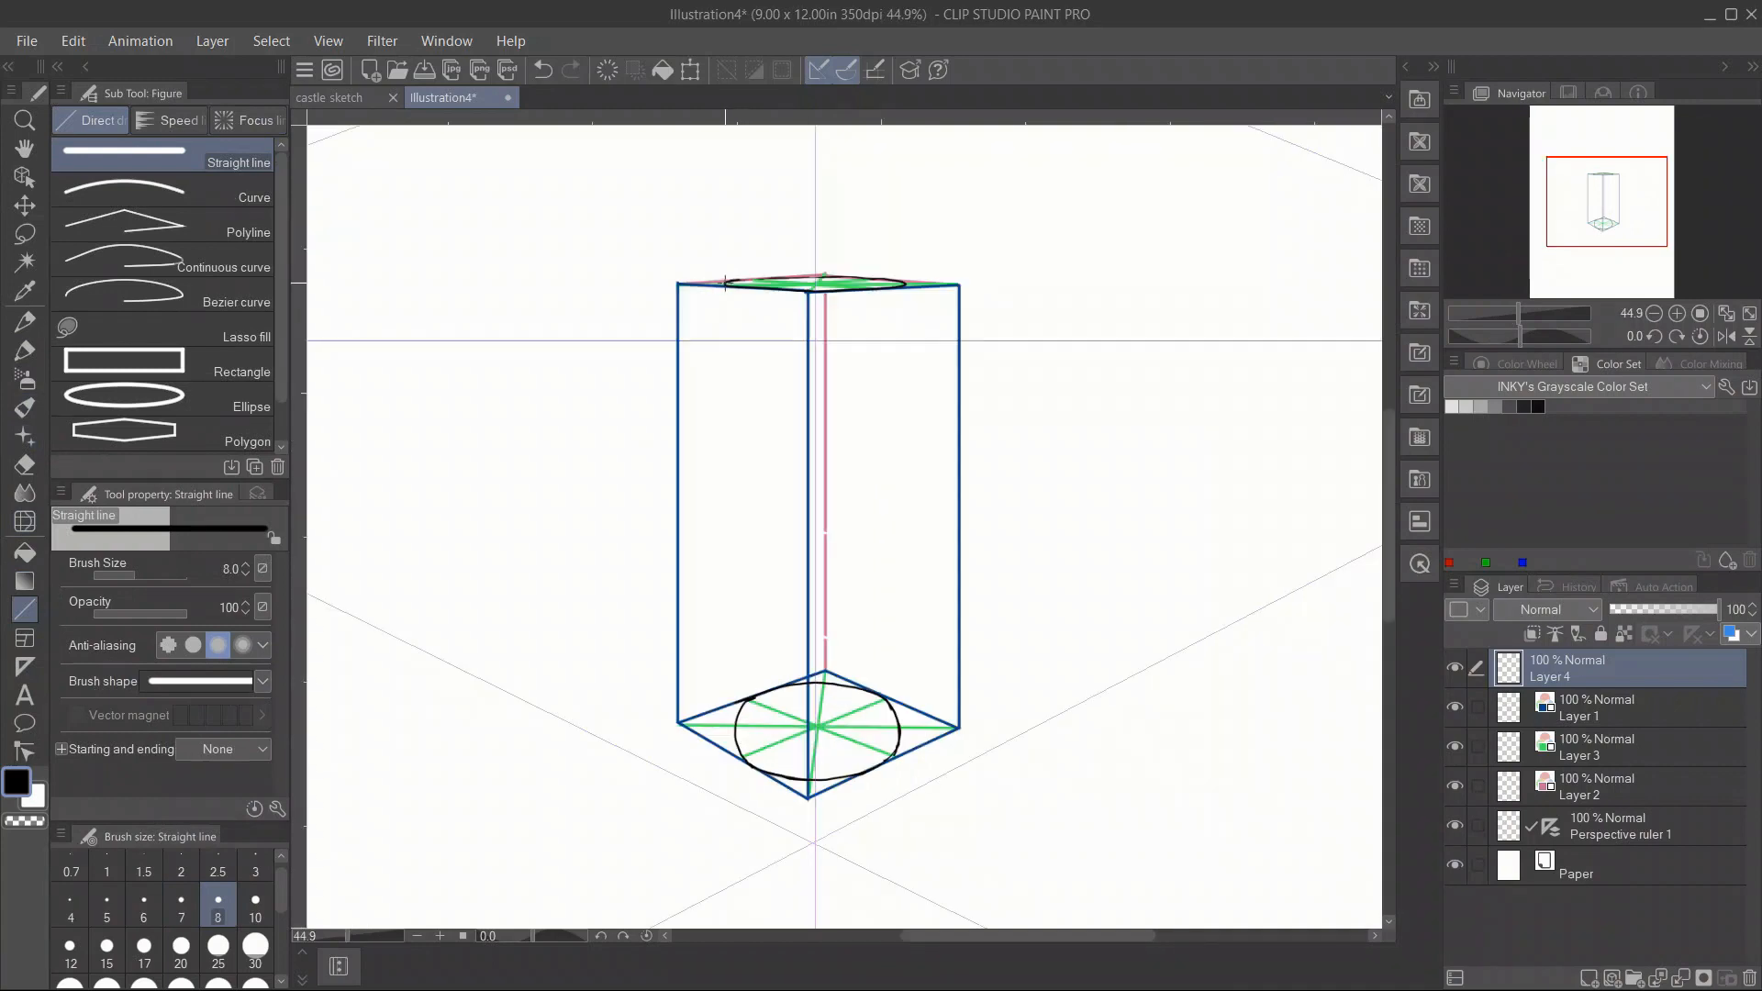
pyautogui.moveTo(725, 283)
pyautogui.mouseDown()
pyautogui.moveTo(748, 804)
pyautogui.moveTo(751, 752)
pyautogui.mouseUp()
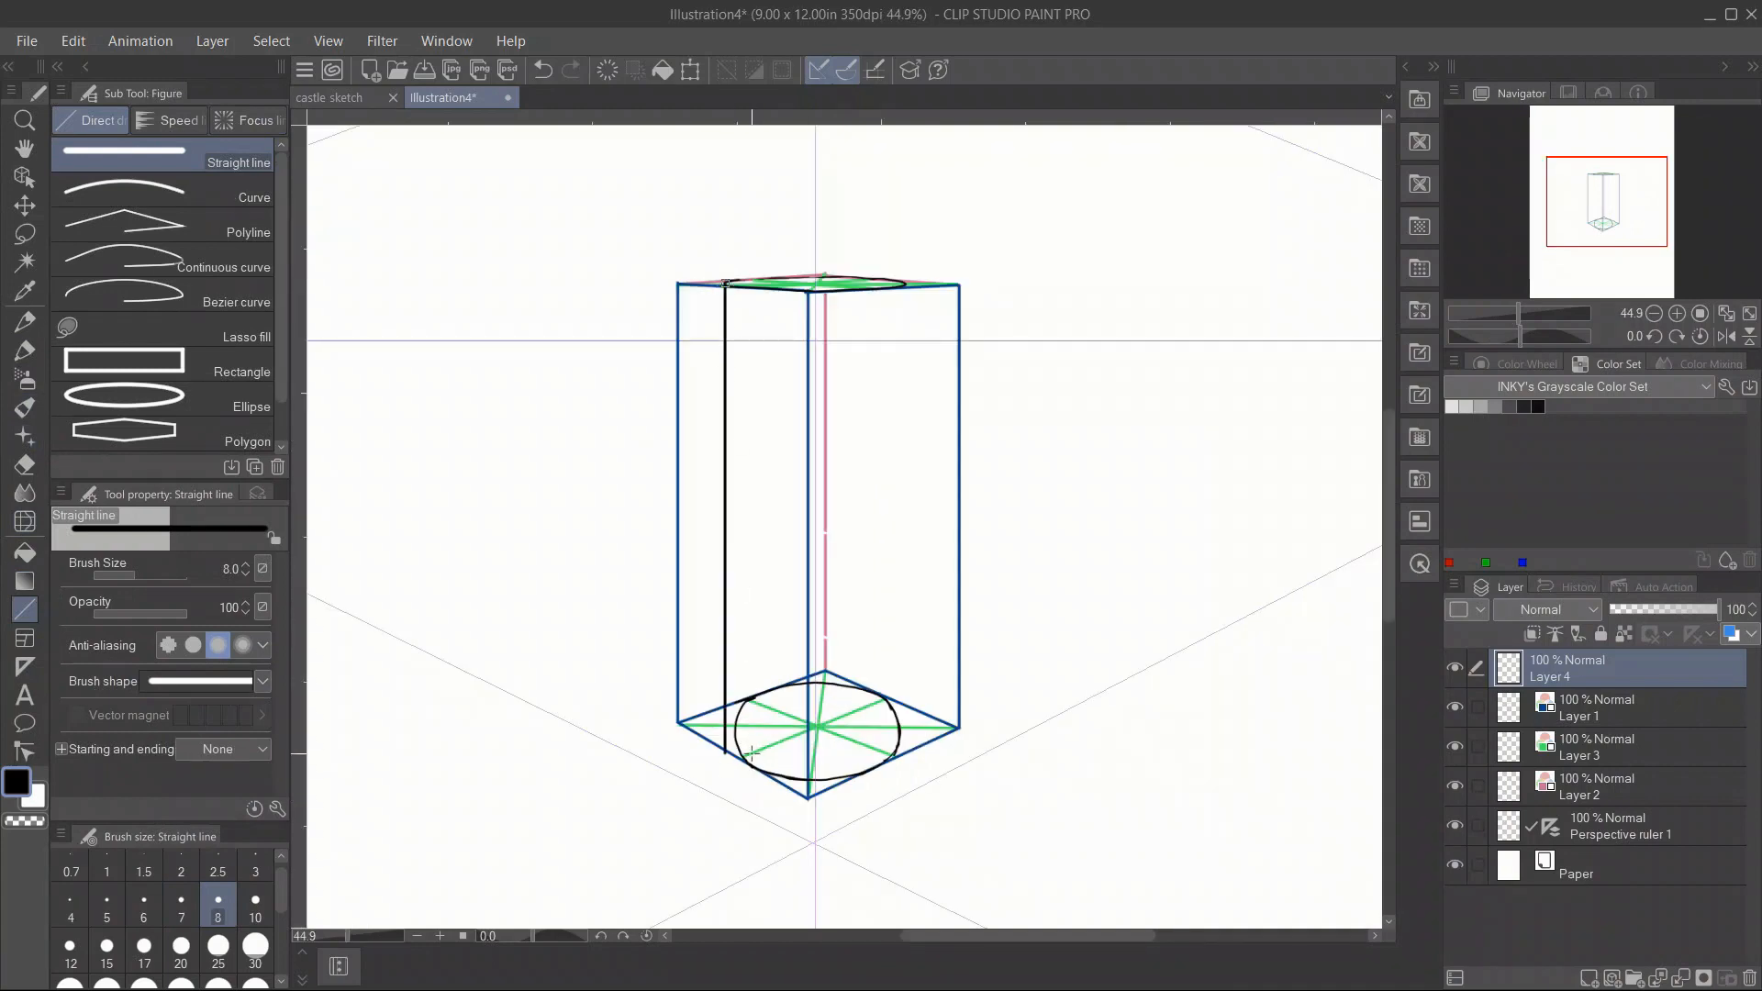
pyautogui.moveTo(906, 283); pyautogui.dragTo(906, 752)
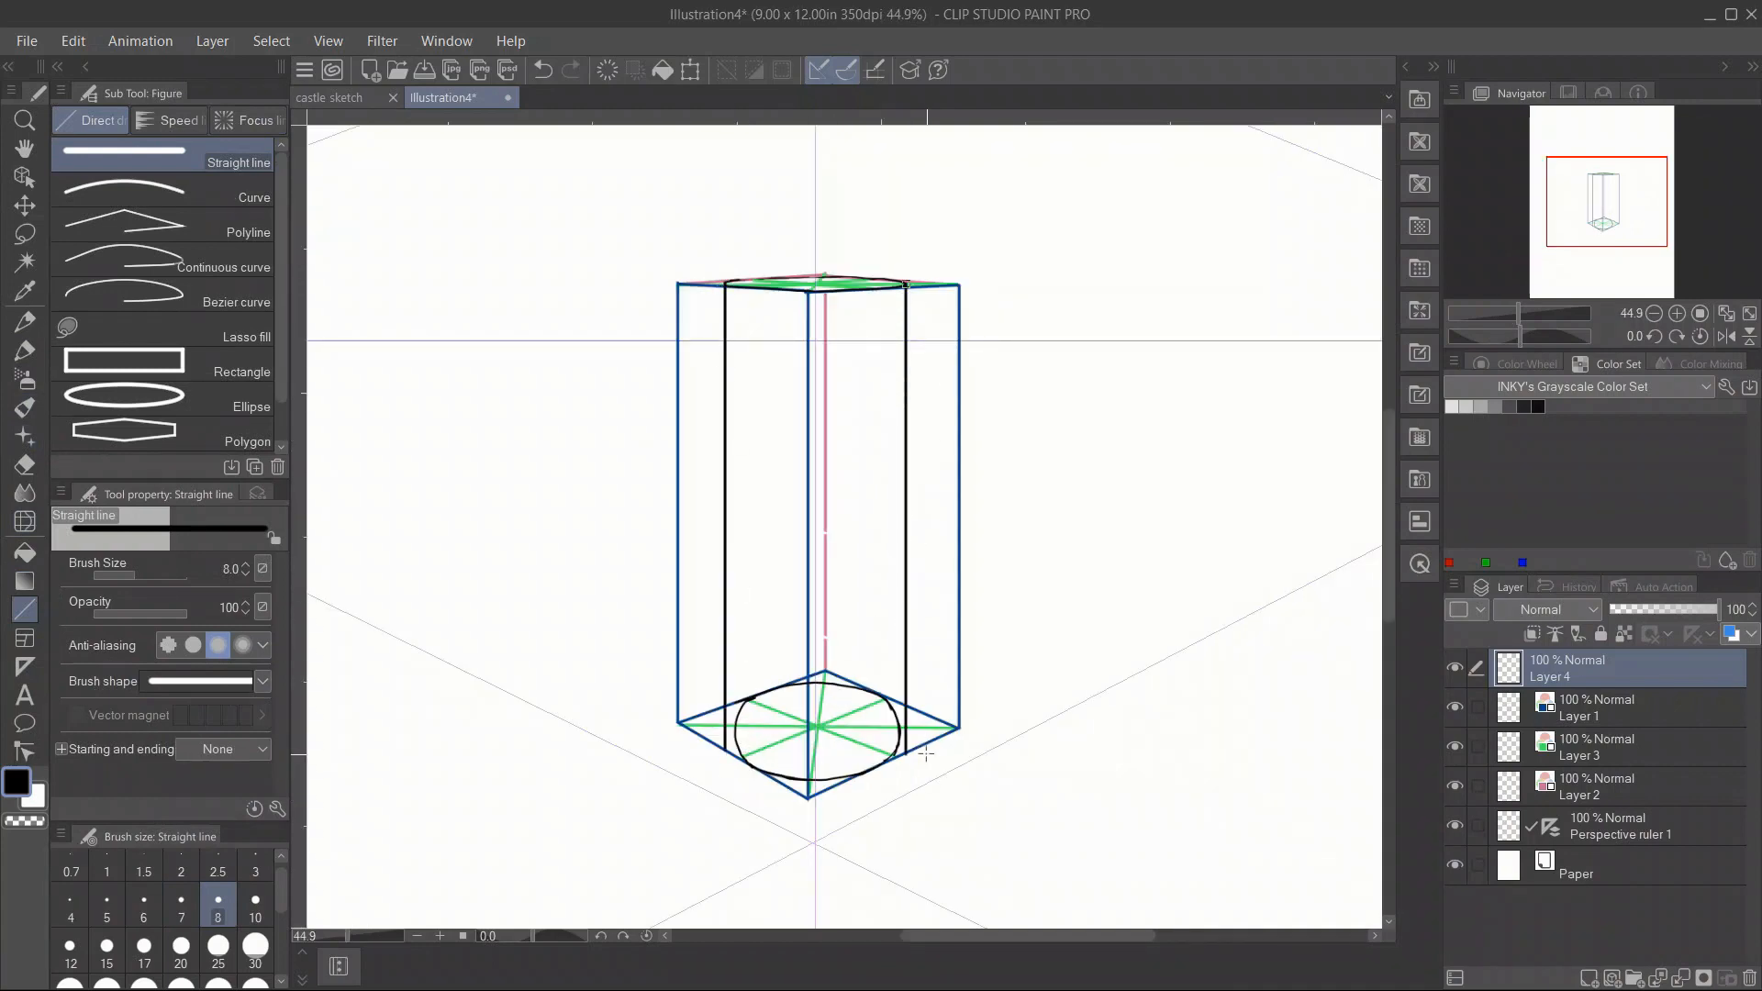
# Hide the perspective ruler and reshape the base ellipse with pen and eraser so its sides meet the two vertical lines.
pyautogui.click(24, 349)
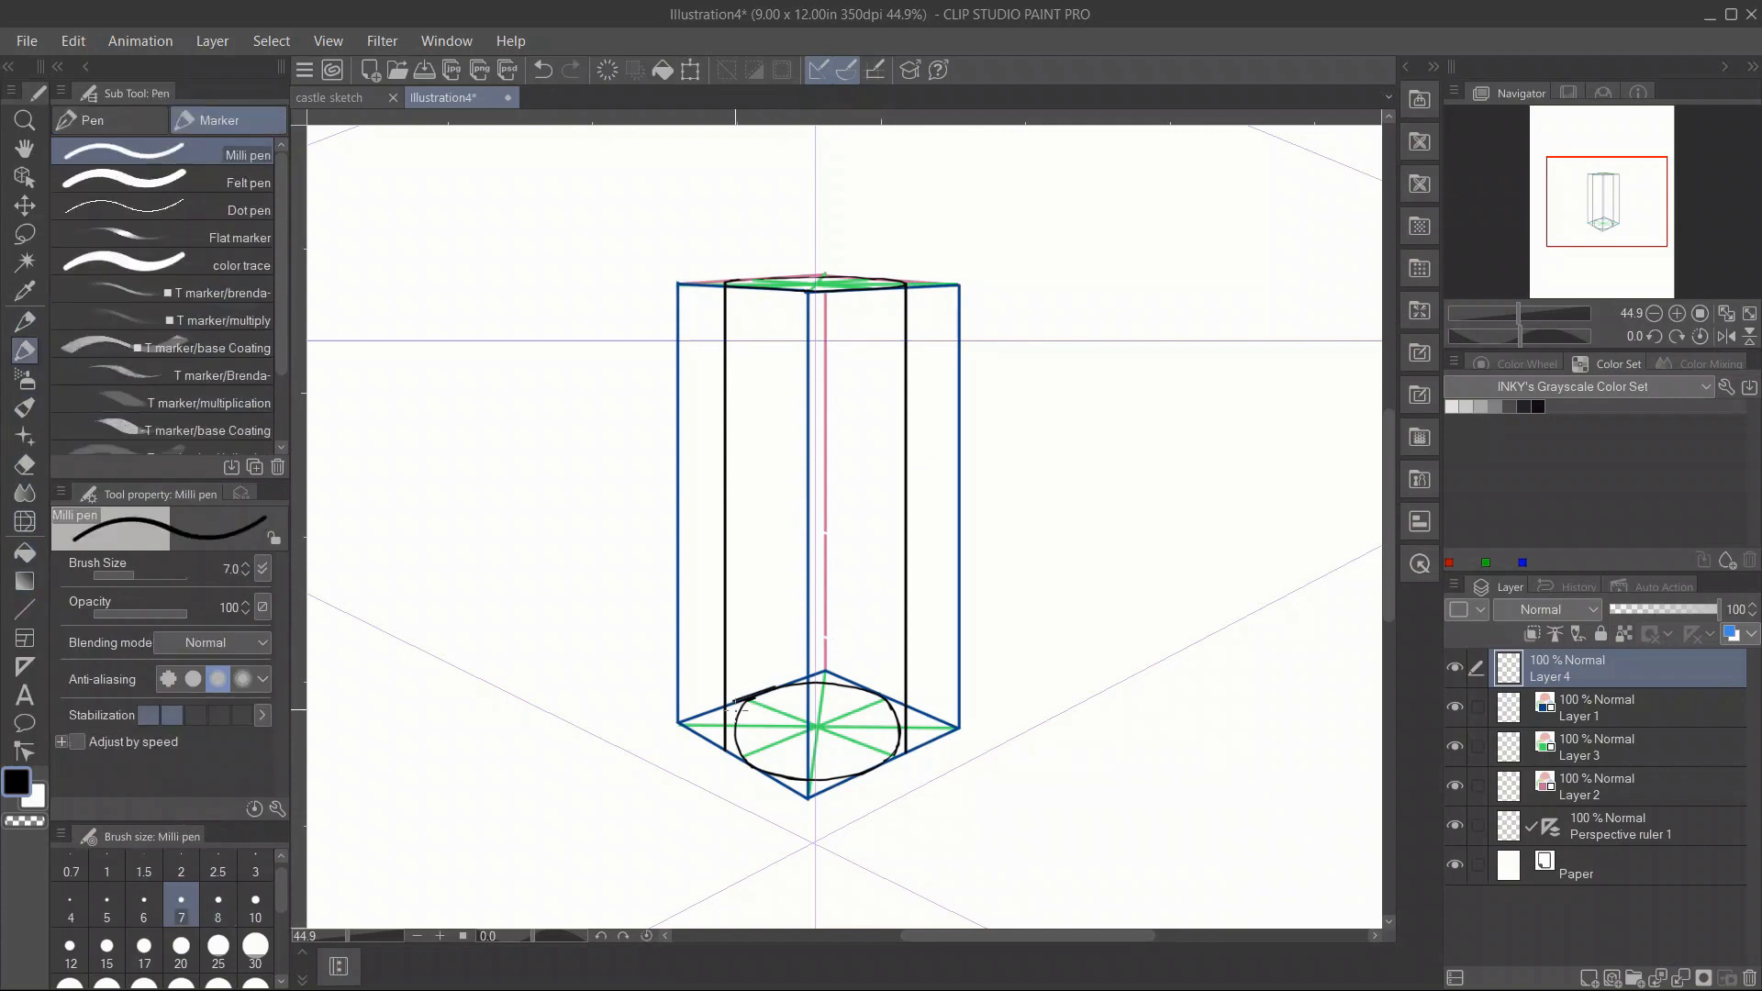
pyautogui.click(544, 71)
pyautogui.click(1455, 826)
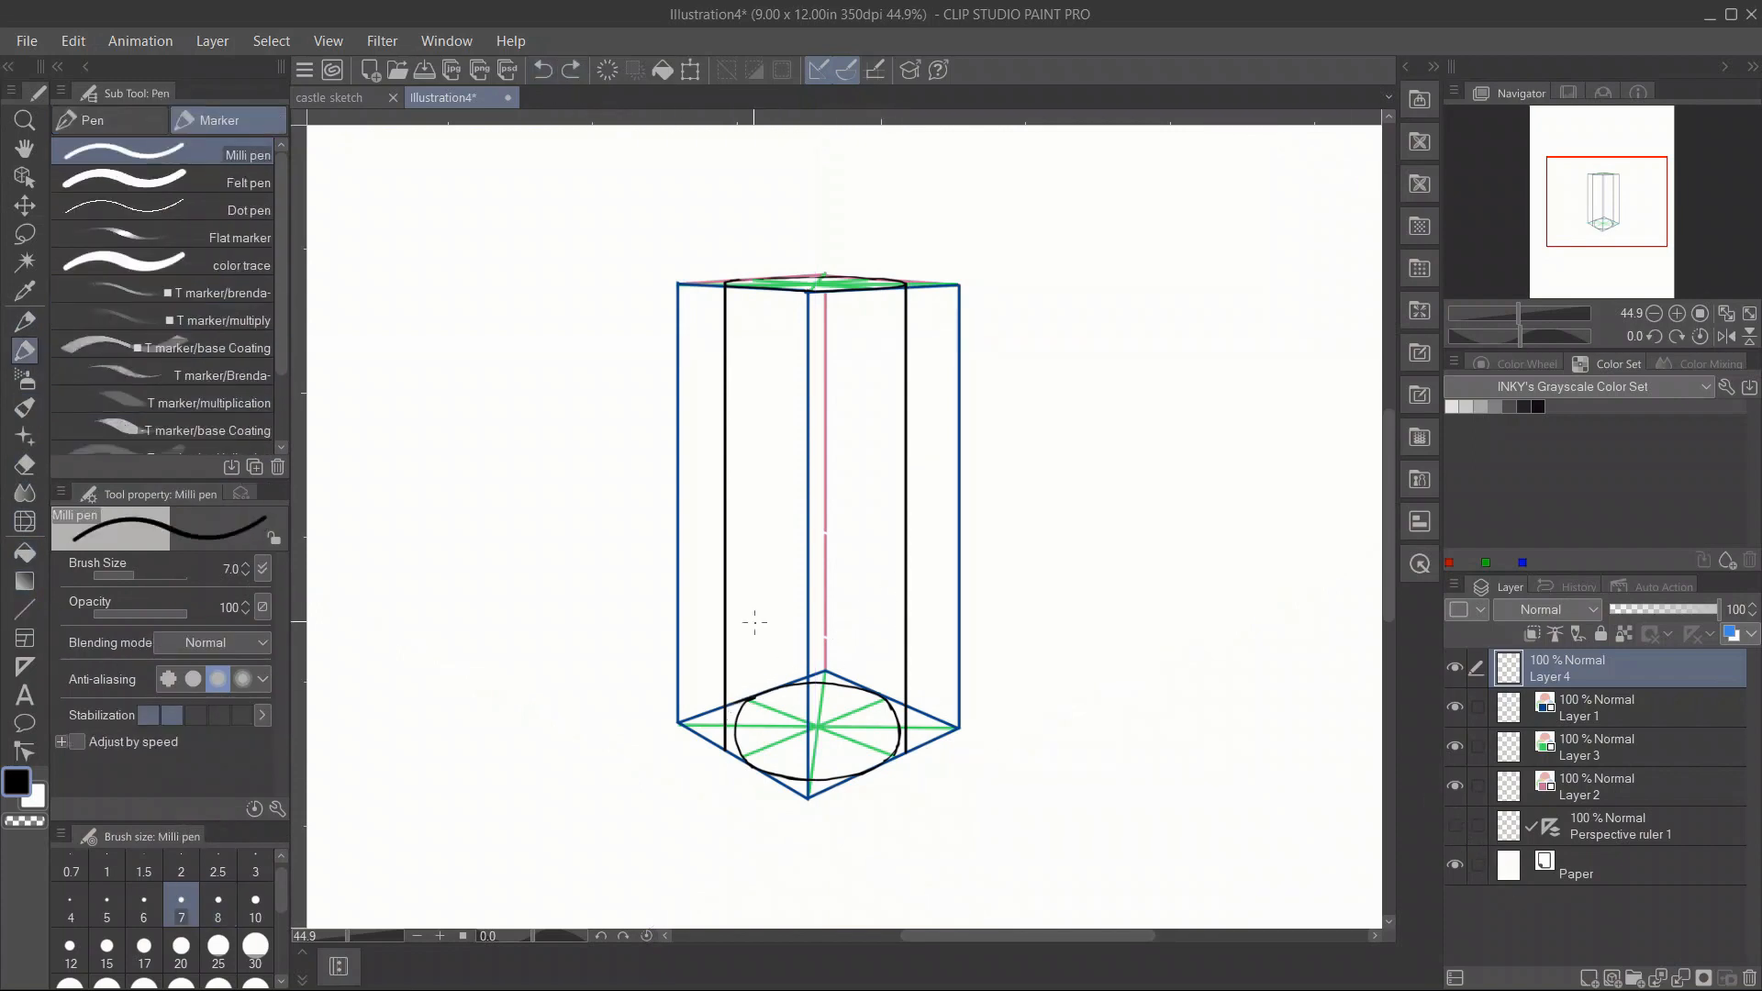
pyautogui.moveTo(746, 703); pyautogui.dragTo(738, 764)
pyautogui.press('e')
pyautogui.press('p')
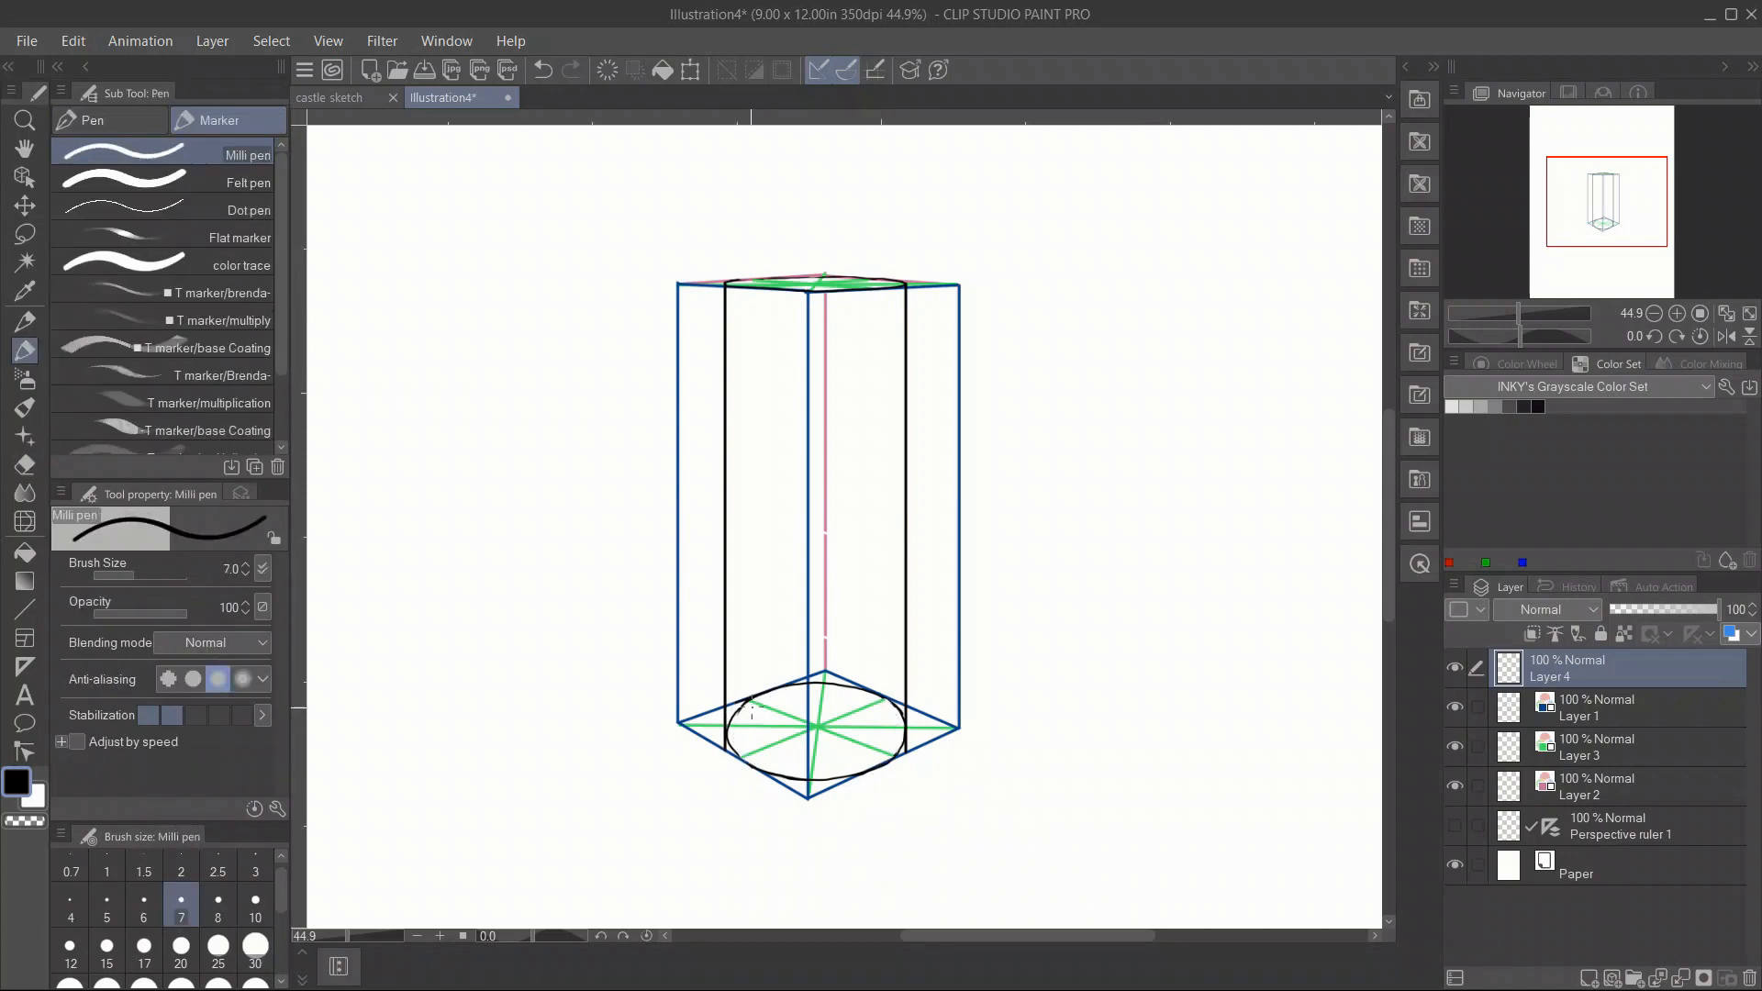
pyautogui.moveTo(745, 704)
pyautogui.mouseDown()
pyautogui.moveTo(740, 761)
pyautogui.moveTo(748, 702)
pyautogui.mouseUp()
pyautogui.press('e')
pyautogui.press('p')
# Hide Layers 1, 2 and 3, and clean up the cylinder by erasing the base's rear arc and excess line ends and retouching the top rim.
pyautogui.click(1454, 706)
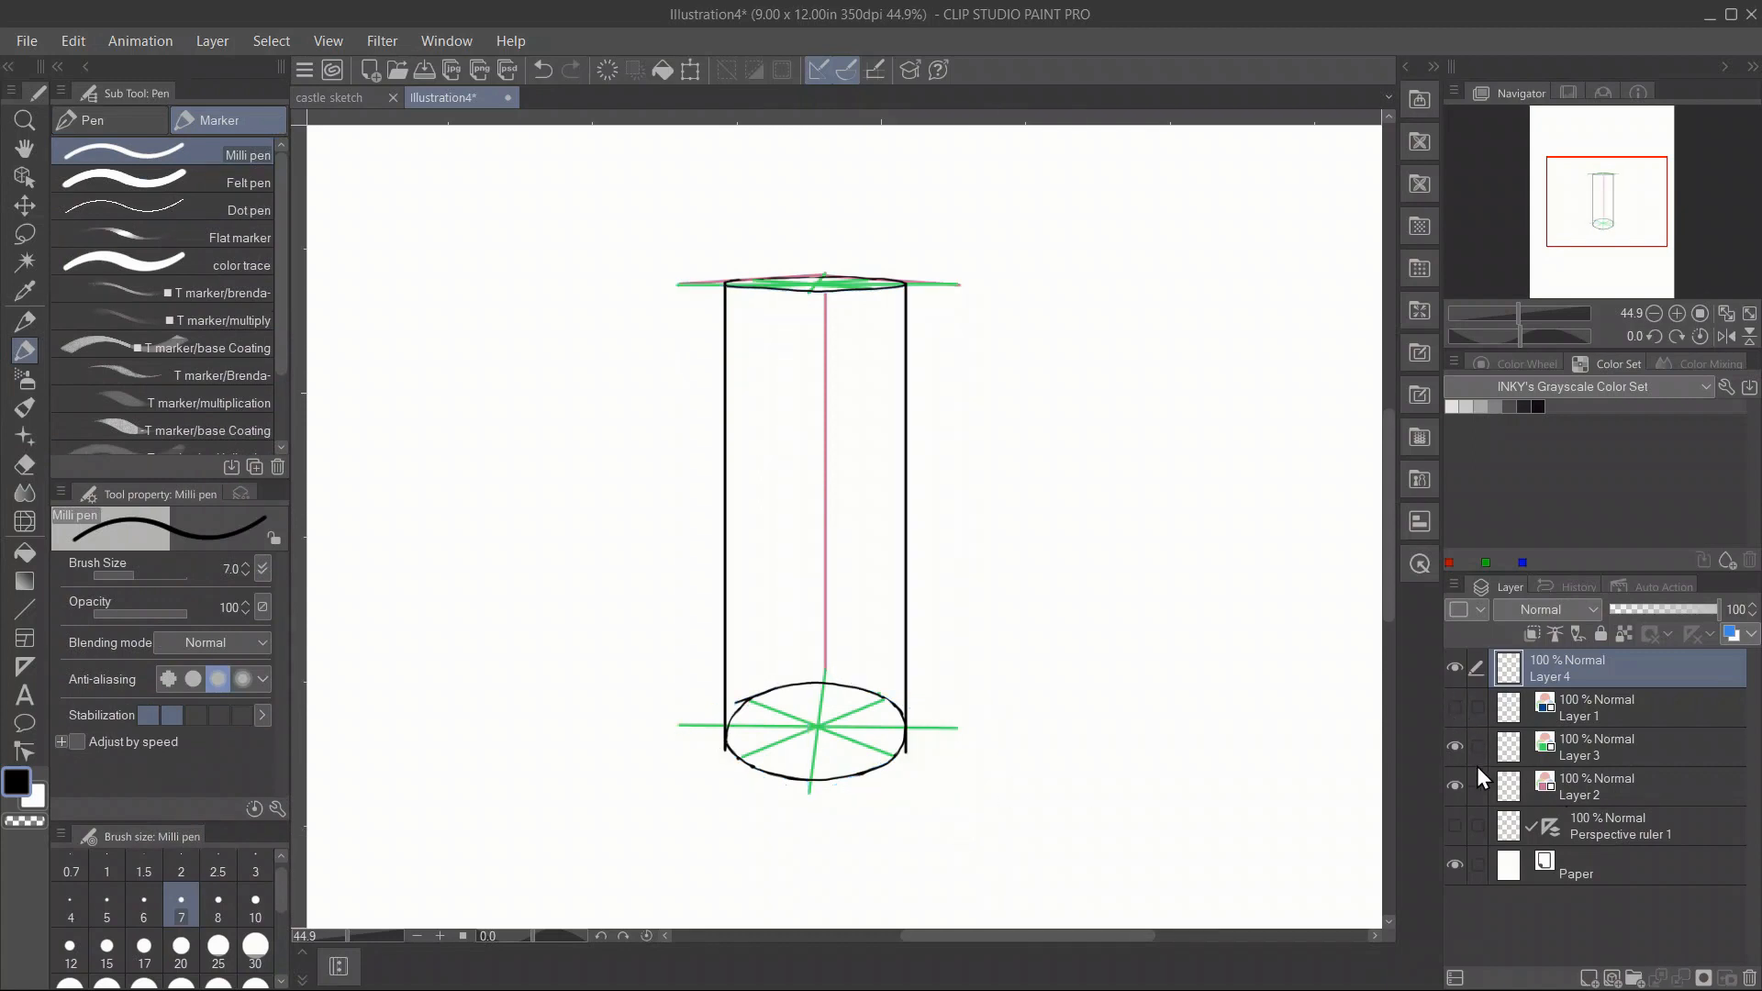
pyautogui.click(1455, 785)
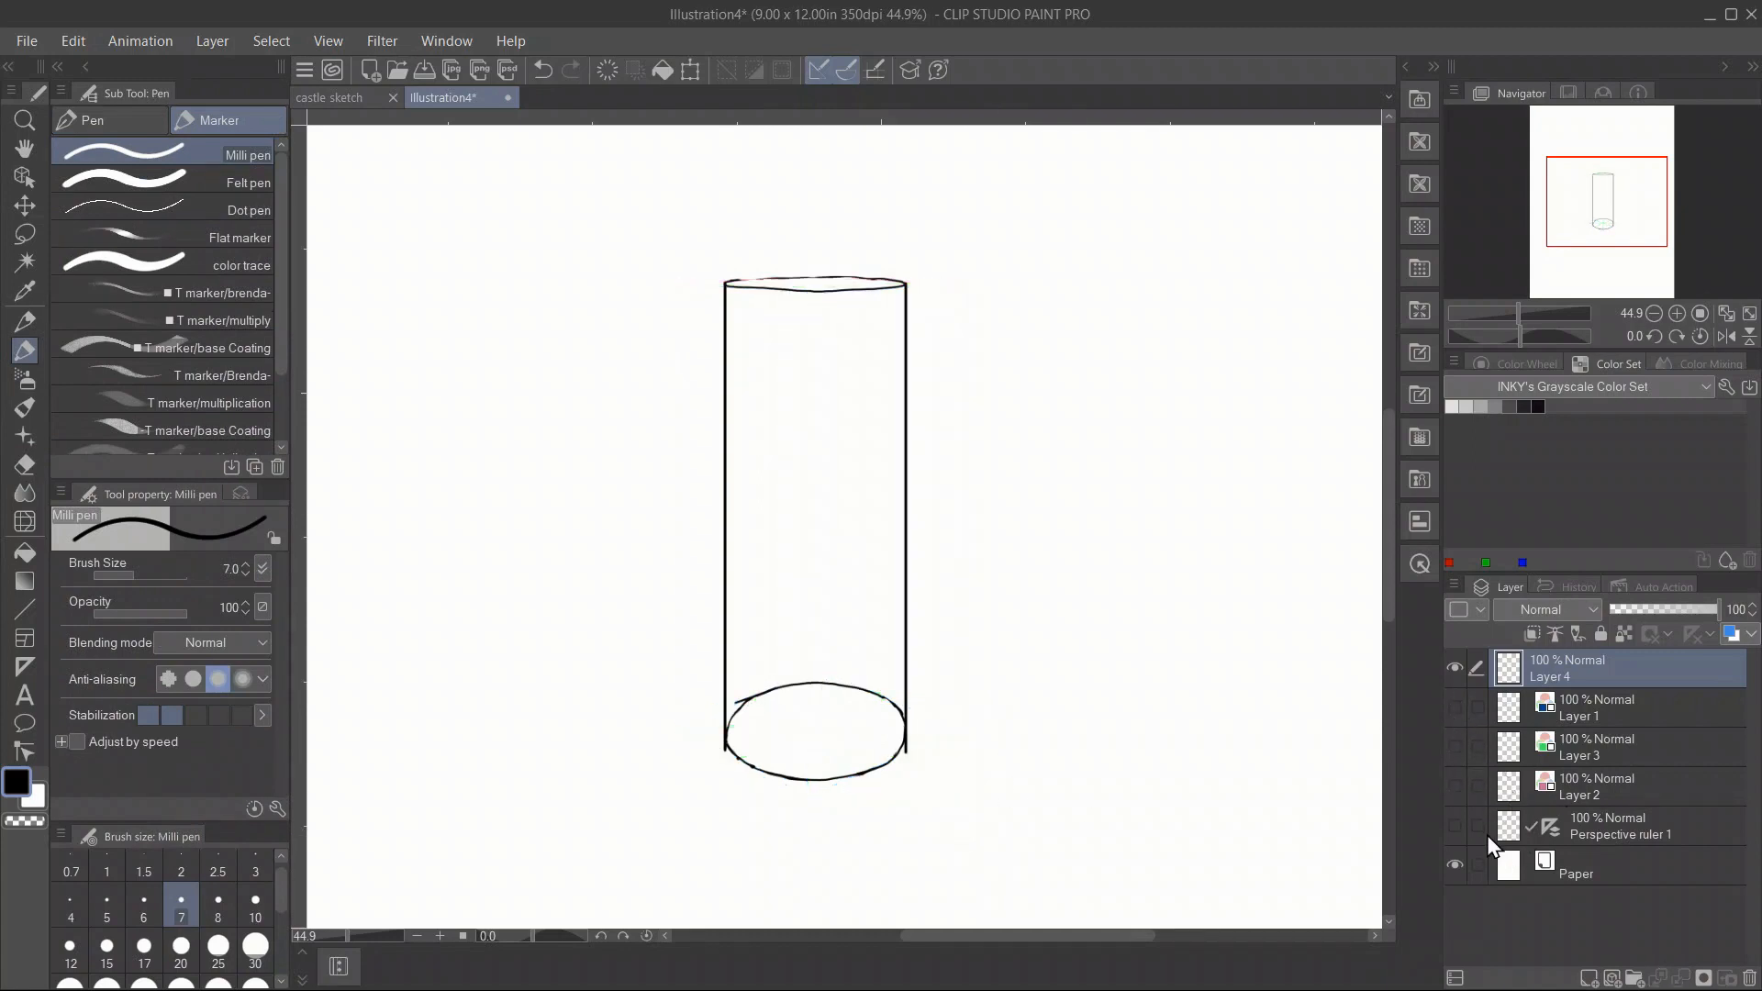
pyautogui.press('e')
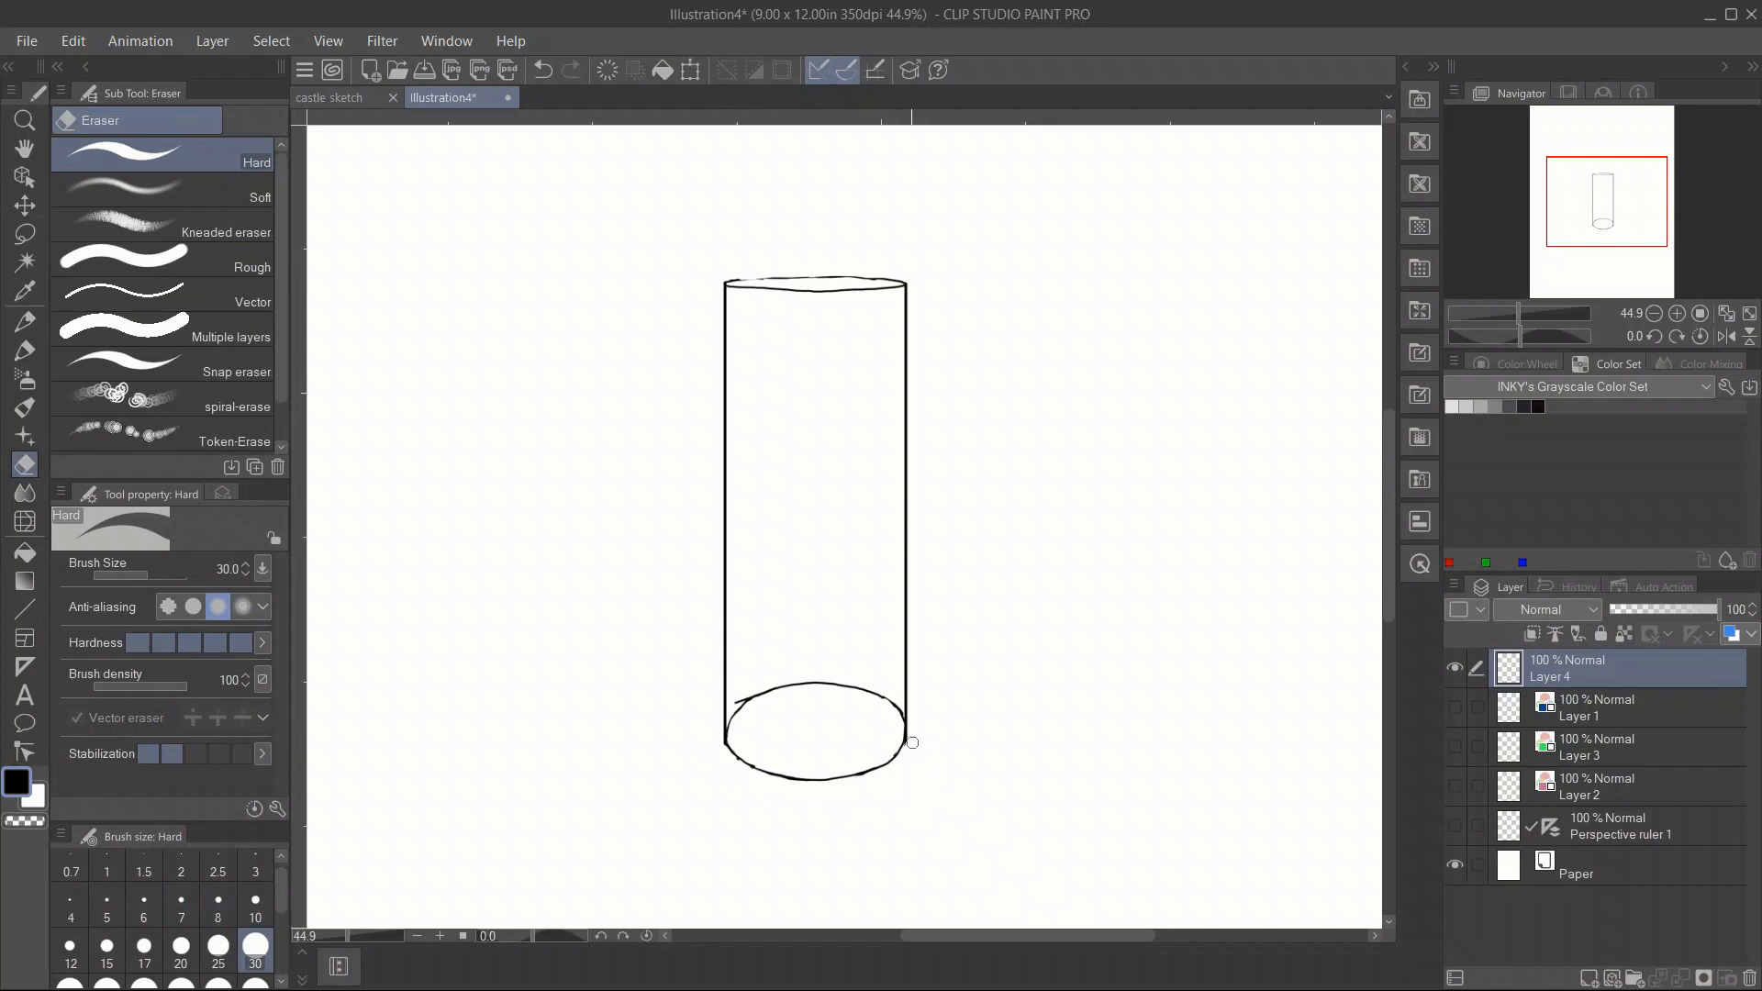
pyautogui.moveTo(740, 703)
pyautogui.mouseDown()
pyautogui.moveTo(732, 725)
pyautogui.moveTo(826, 684)
pyautogui.moveTo(886, 700)
pyautogui.mouseUp()
pyautogui.press('p')
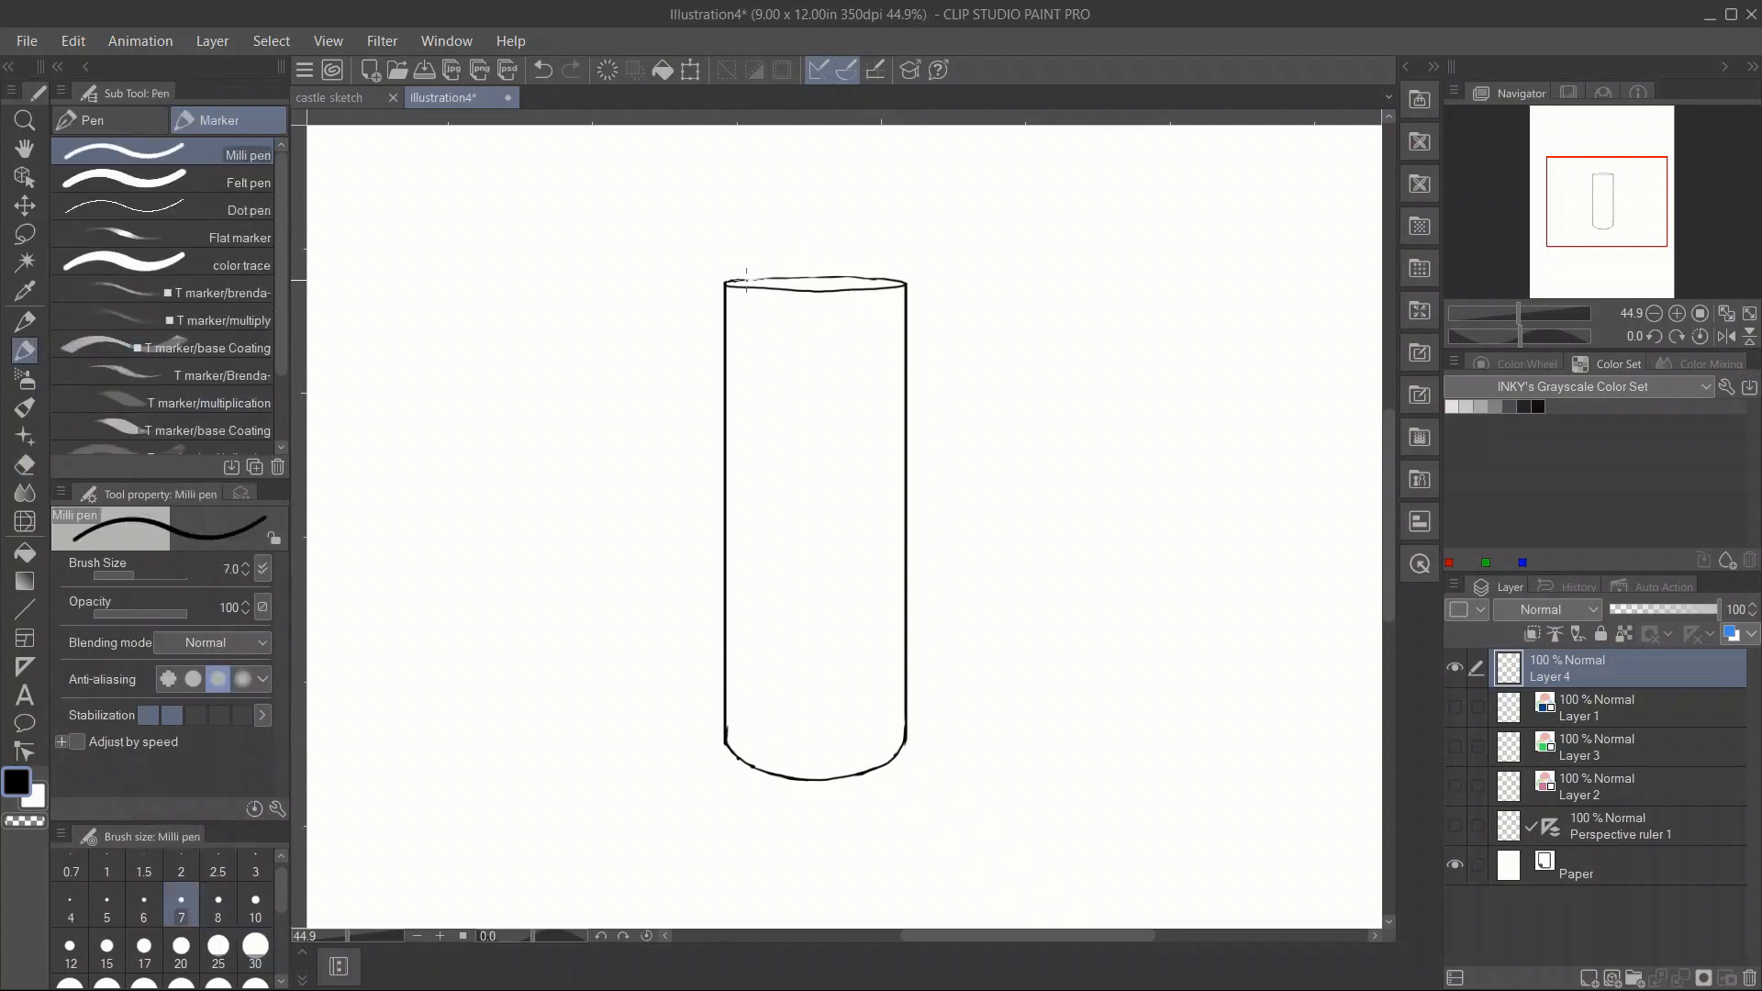
pyautogui.moveTo(731, 281); pyautogui.dragTo(789, 277)
pyautogui.moveTo(1613, 229); pyautogui.dragTo(1641, 226)
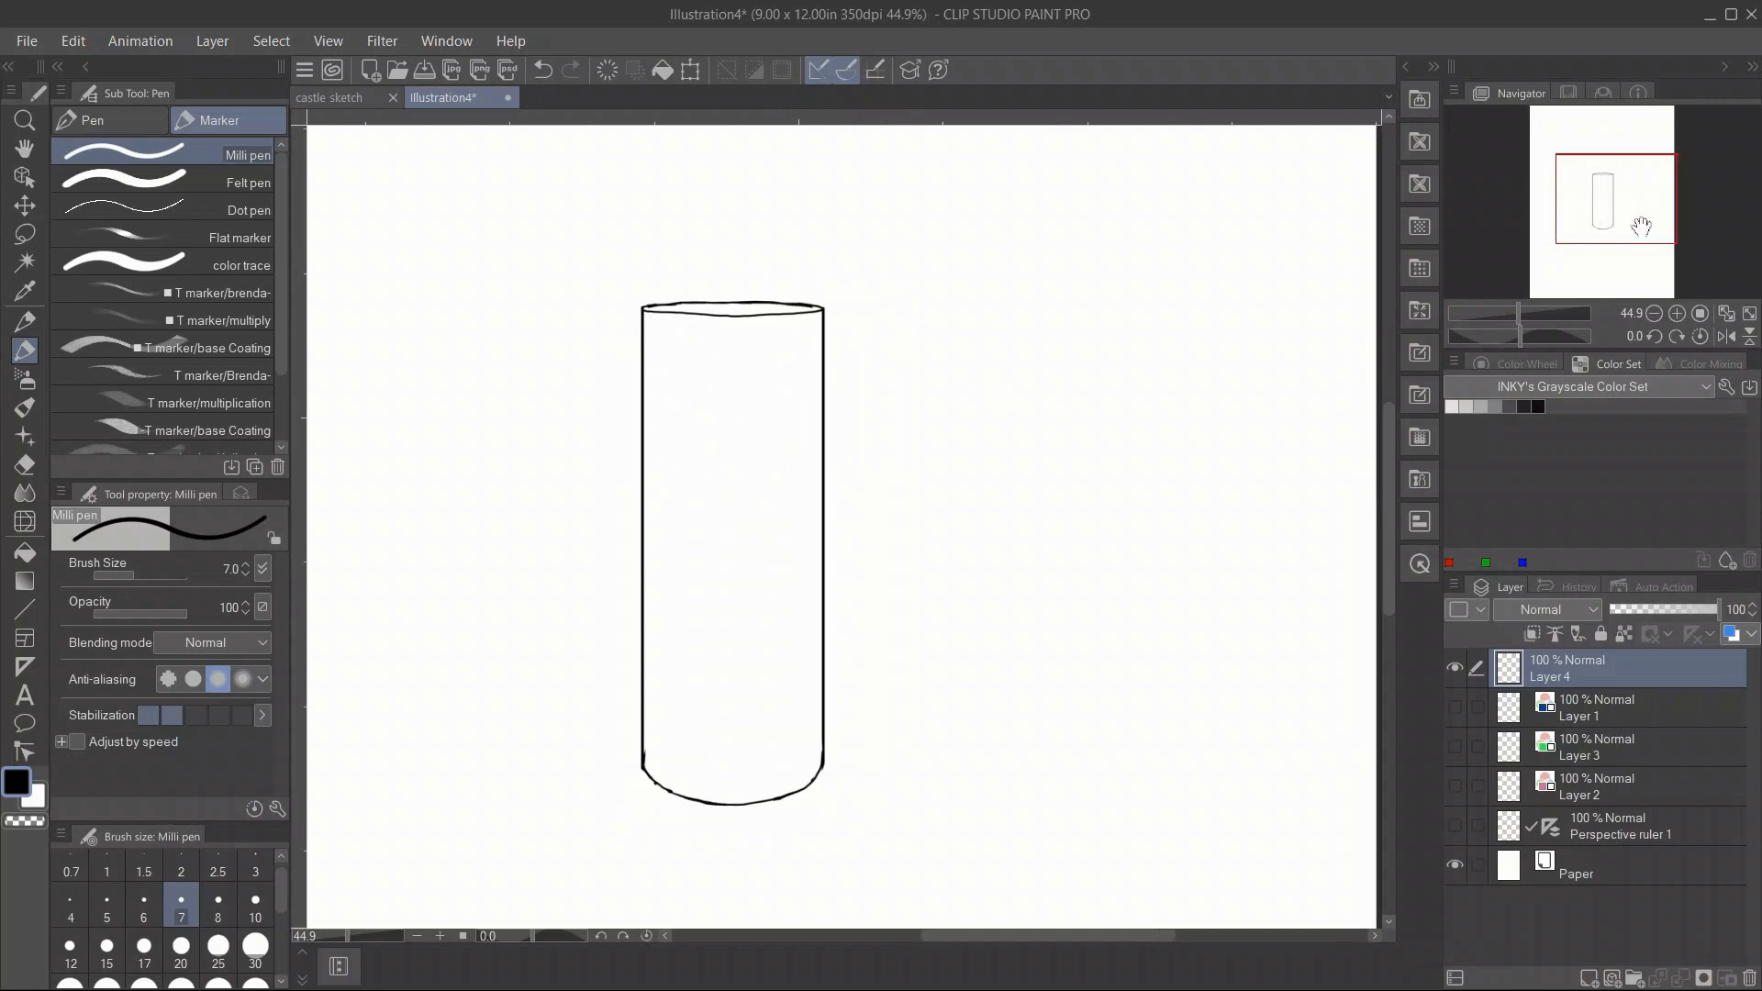
# Show Layers 1 and 2 and clear the box guide lines from both within a lasso selection around the cylinder.
pyautogui.click(1454, 706)
pyautogui.moveTo(1617, 234); pyautogui.dragTo(1595, 235)
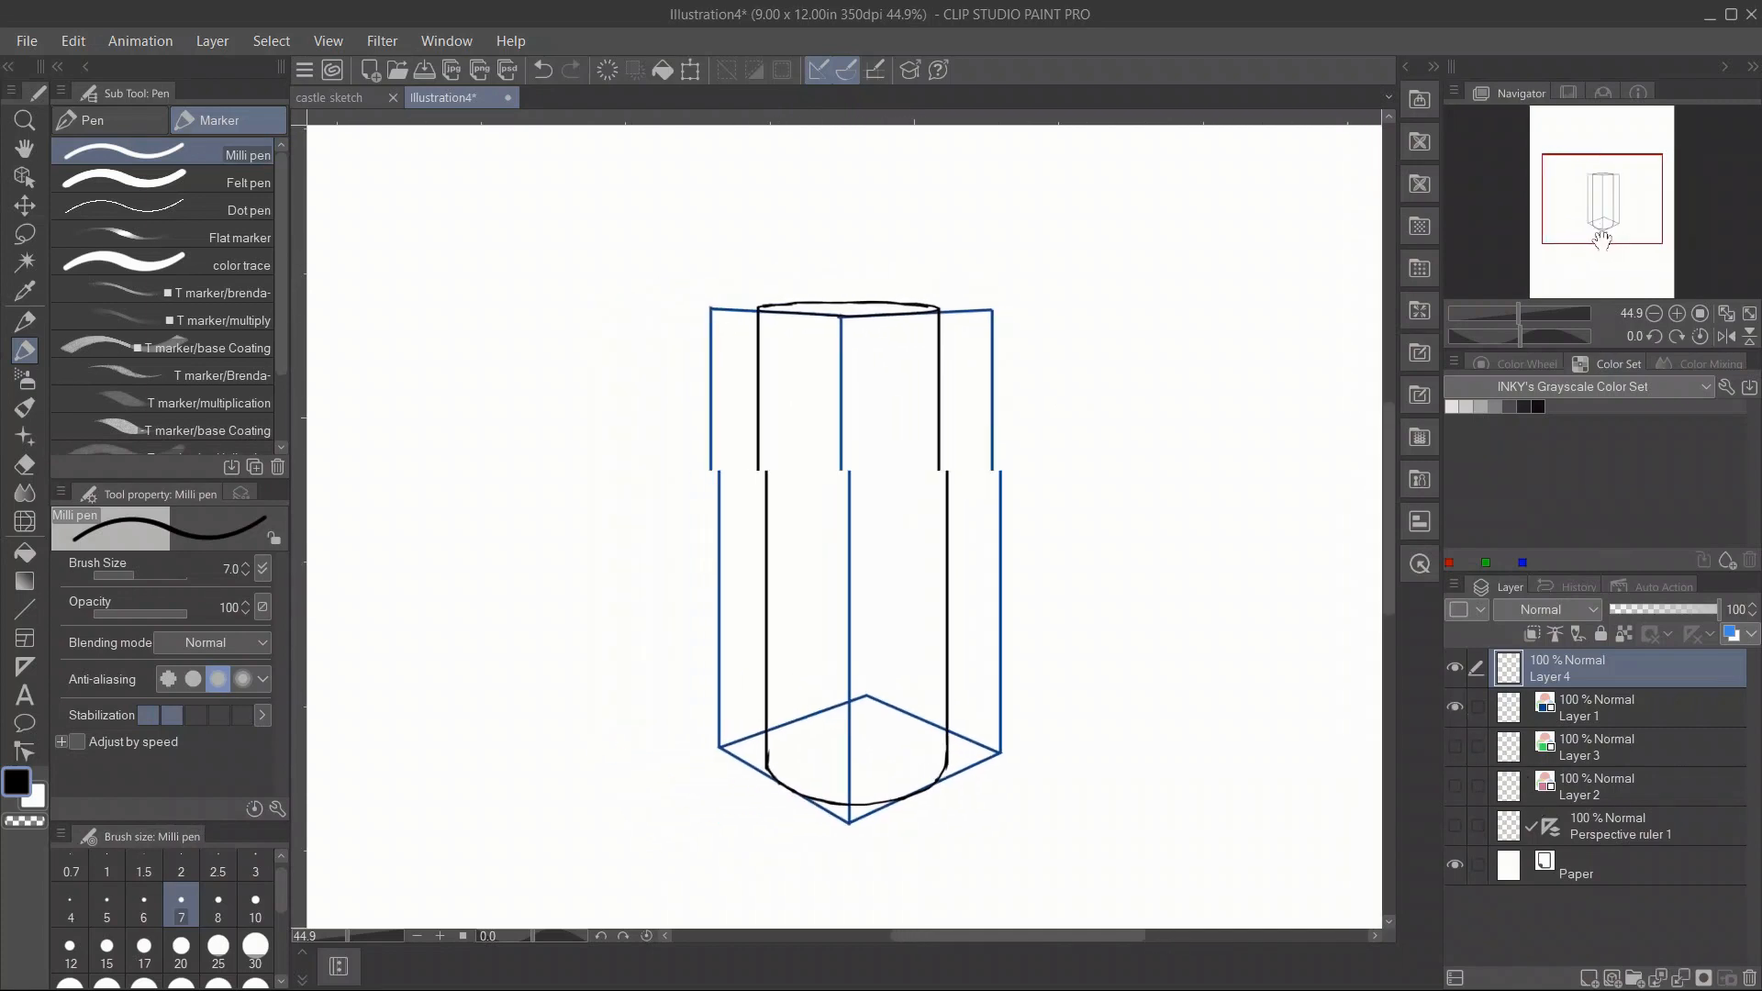
pyautogui.click(1455, 786)
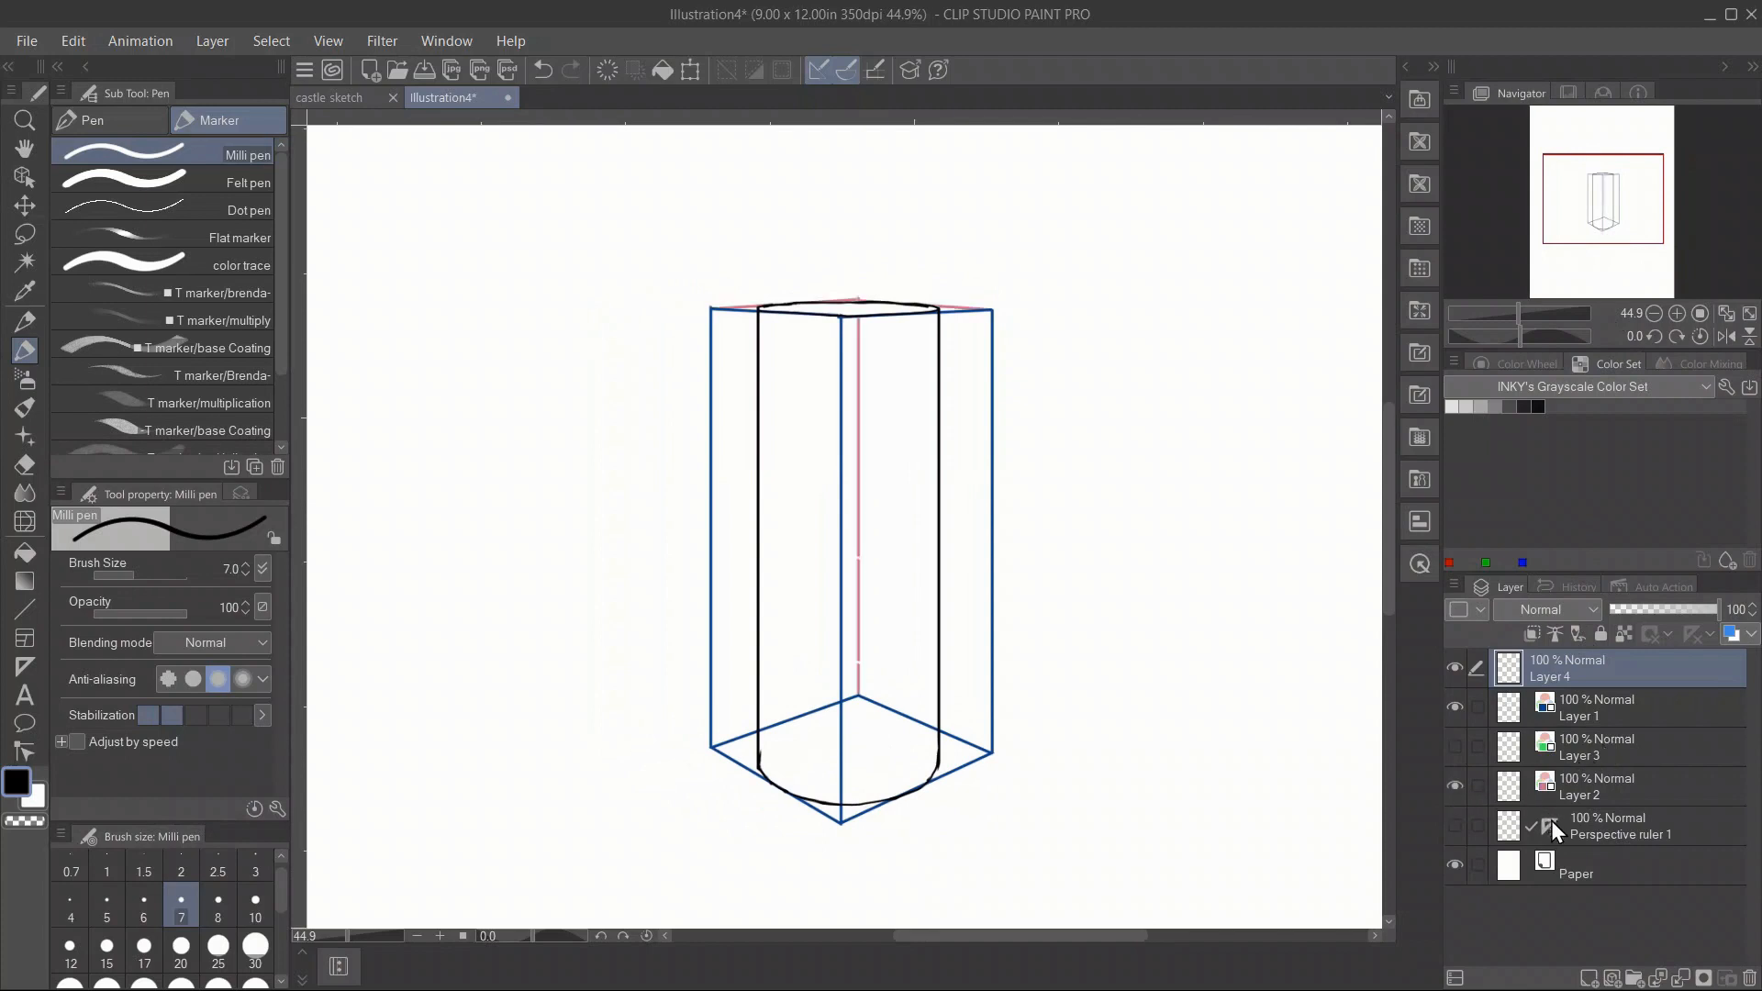
pyautogui.click(1652, 721)
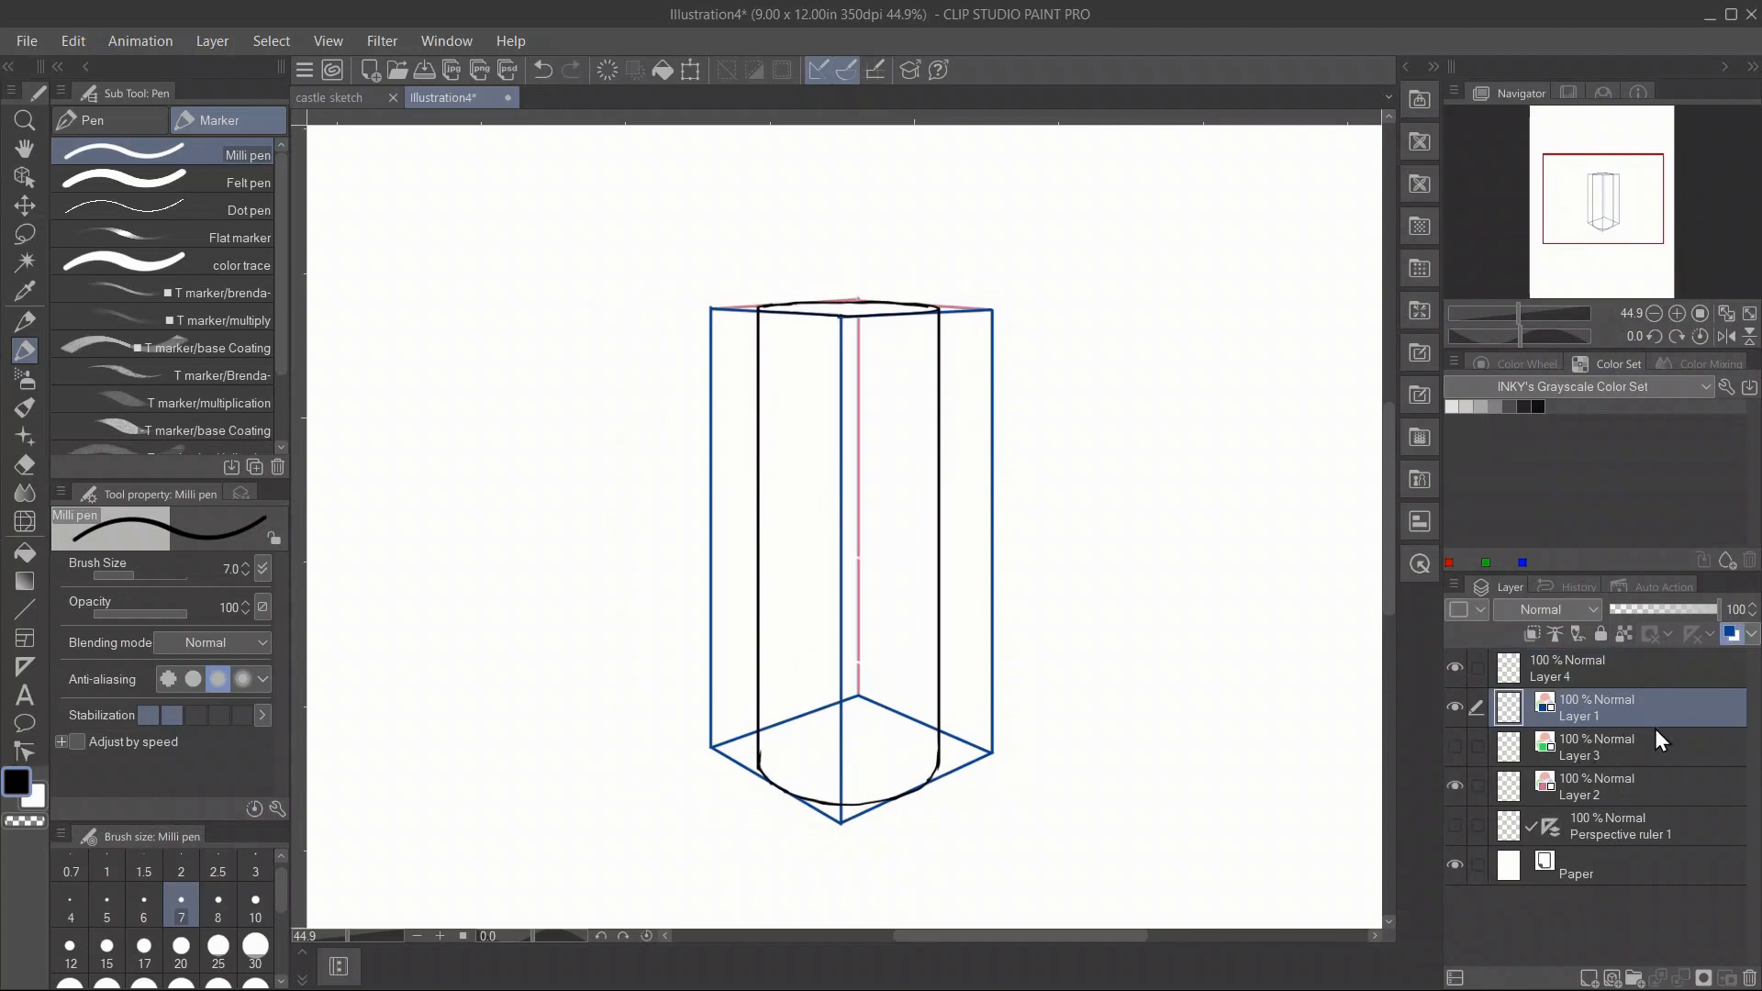
pyautogui.click(25, 233)
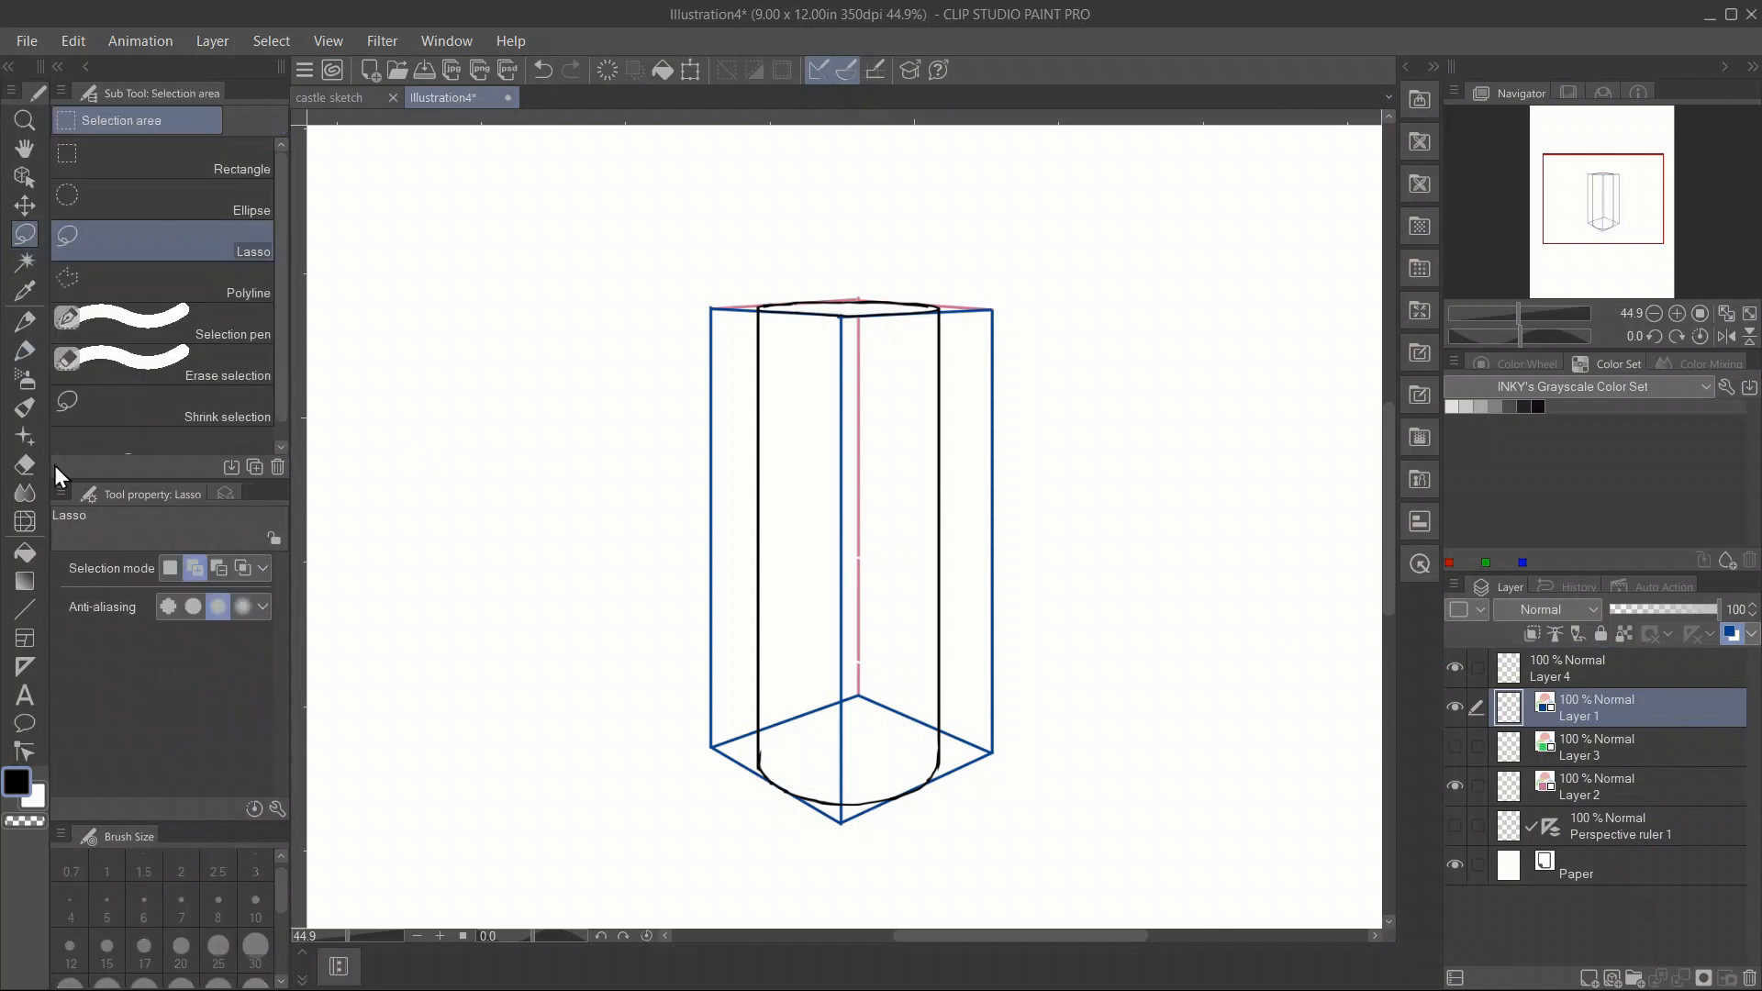
pyautogui.moveTo(1023, 272)
pyautogui.mouseDown()
pyautogui.moveTo(928, 845)
pyautogui.moveTo(1016, 275)
pyautogui.mouseUp()
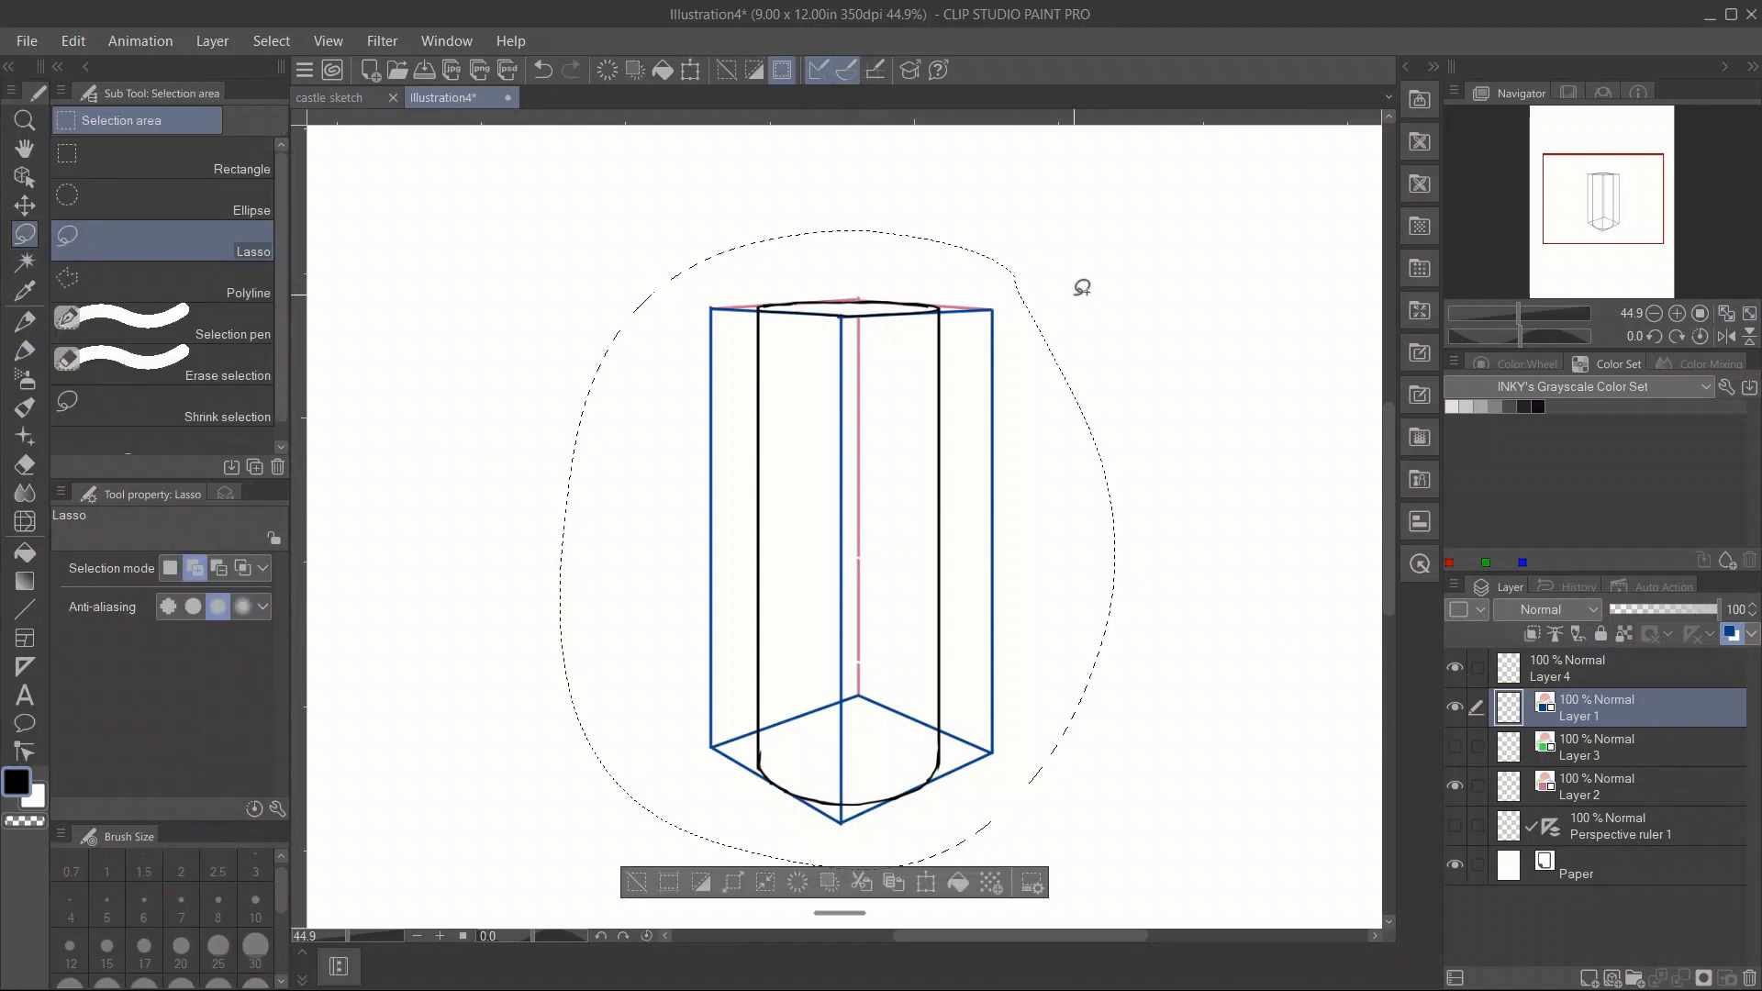
pyautogui.click(797, 883)
pyautogui.click(1601, 789)
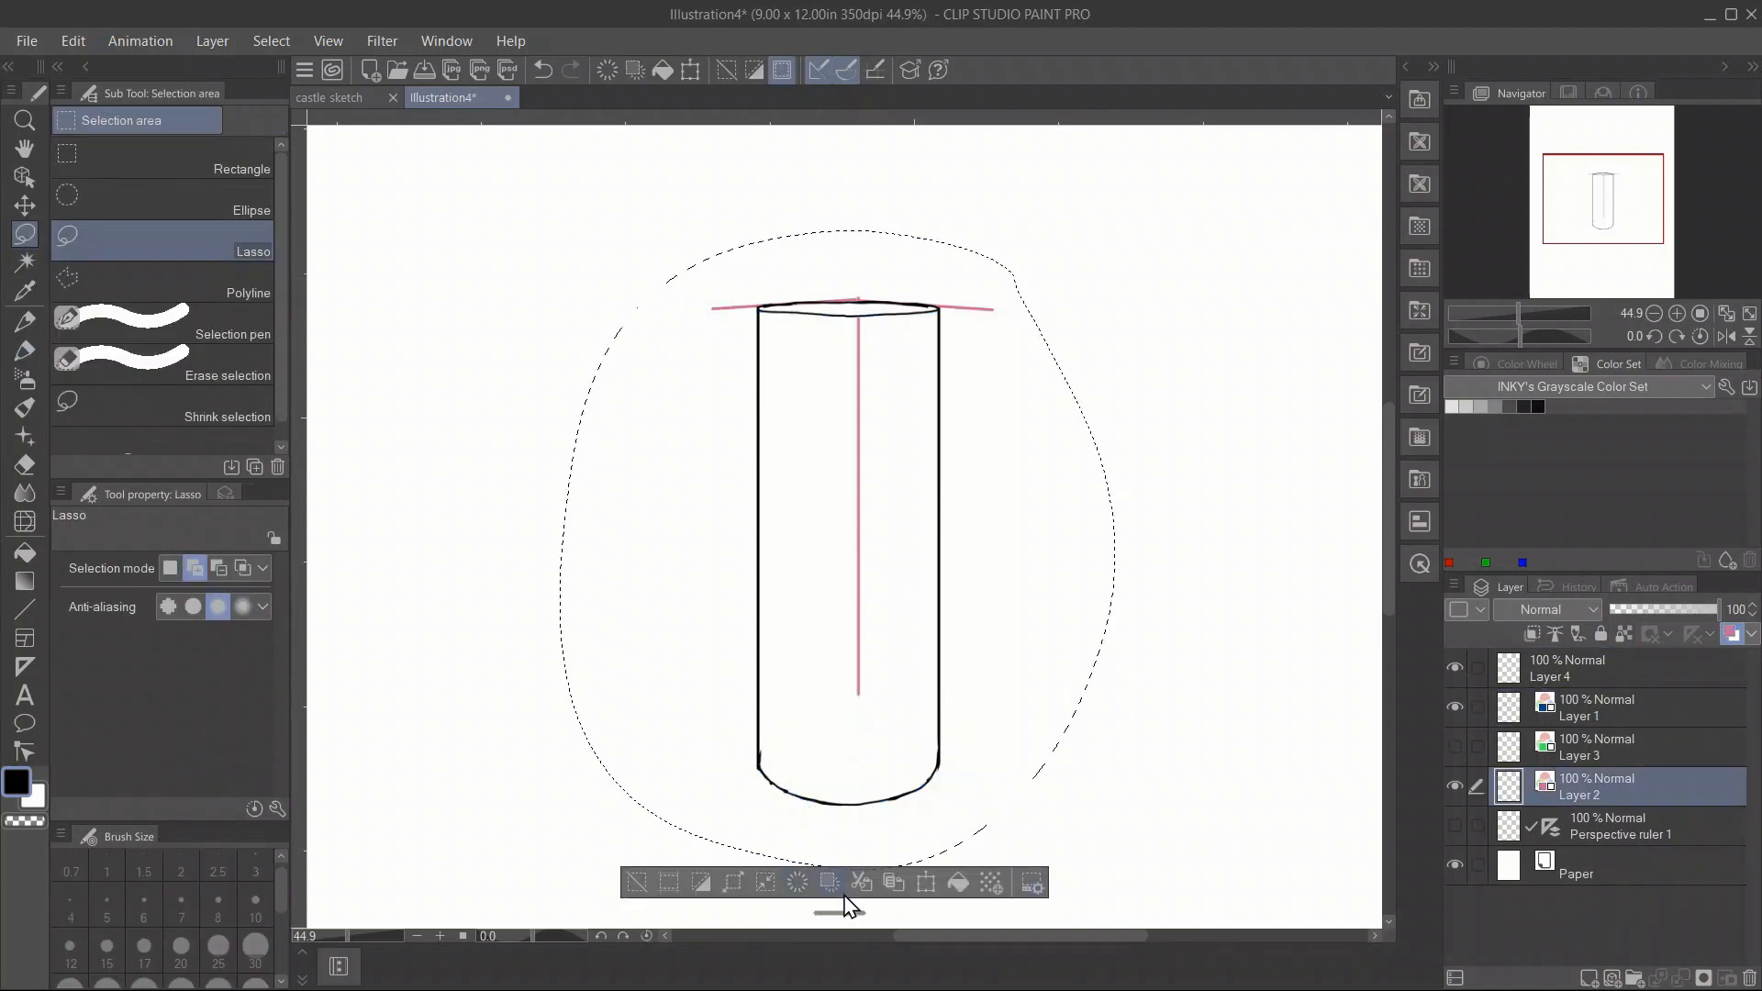
pyautogui.click(798, 882)
pyautogui.click(637, 883)
# On Layer 1 with the perspective ruler shown, draw two straight verticals just inside the cylinder's sides and a straight line joining their upper ends.
pyautogui.click(1592, 712)
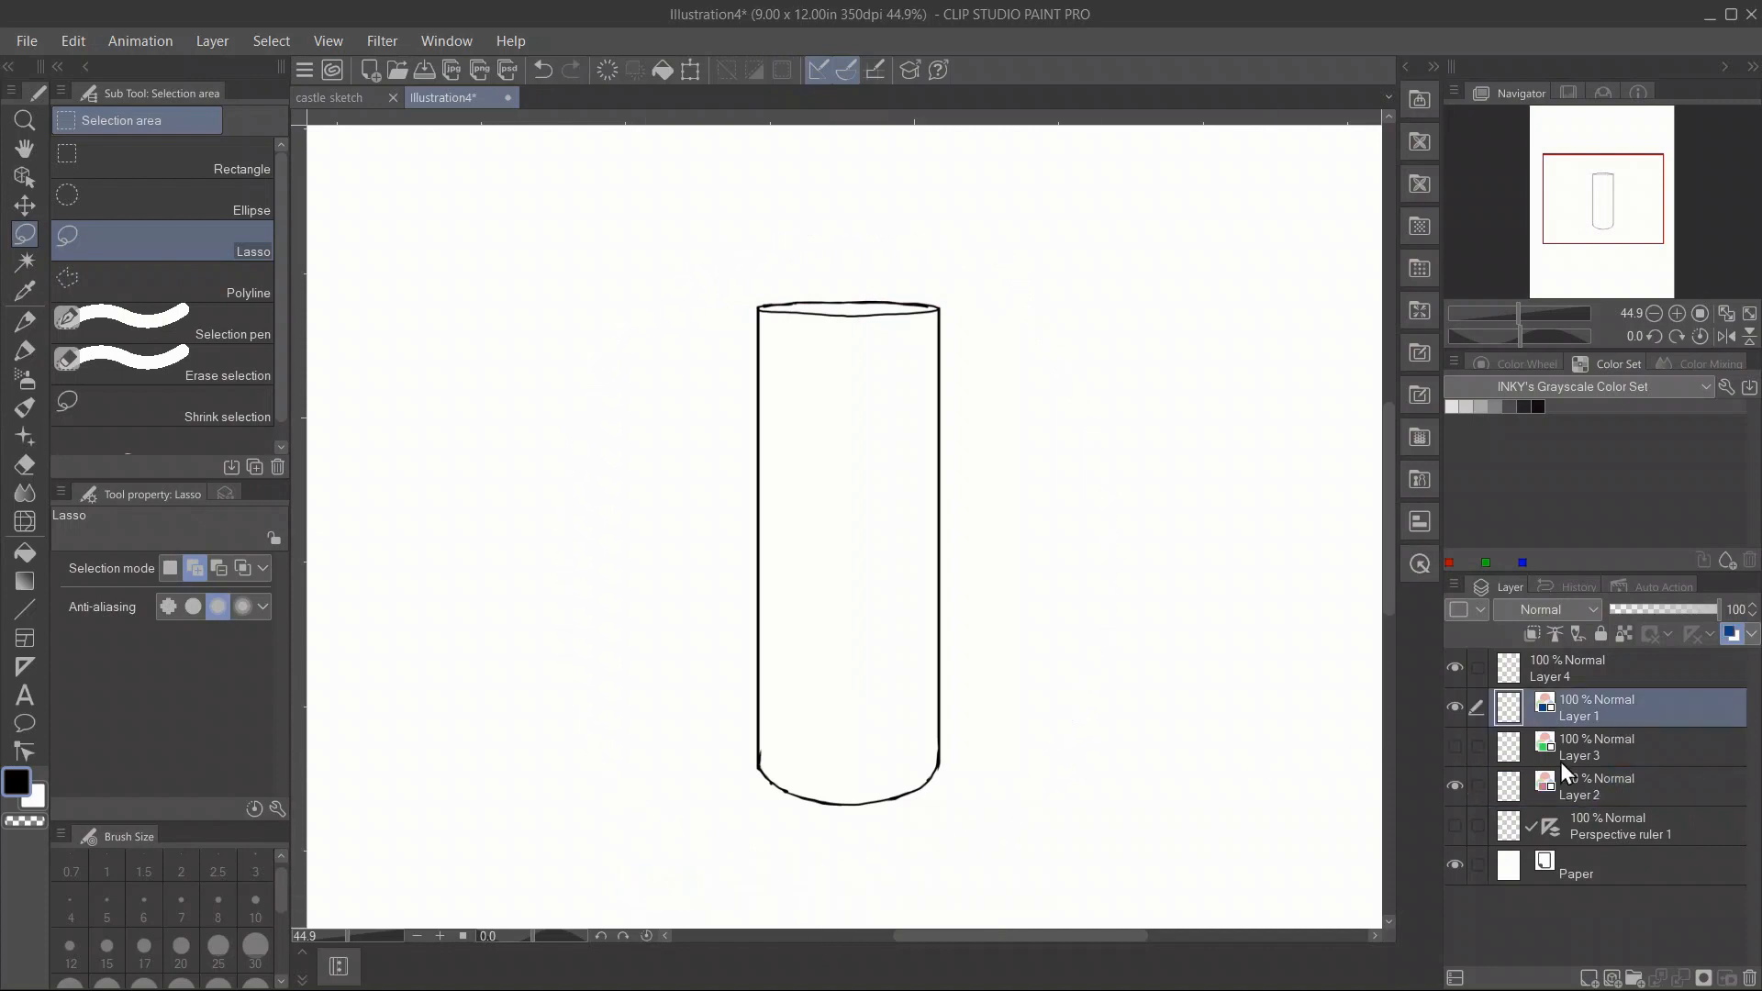
pyautogui.click(1455, 825)
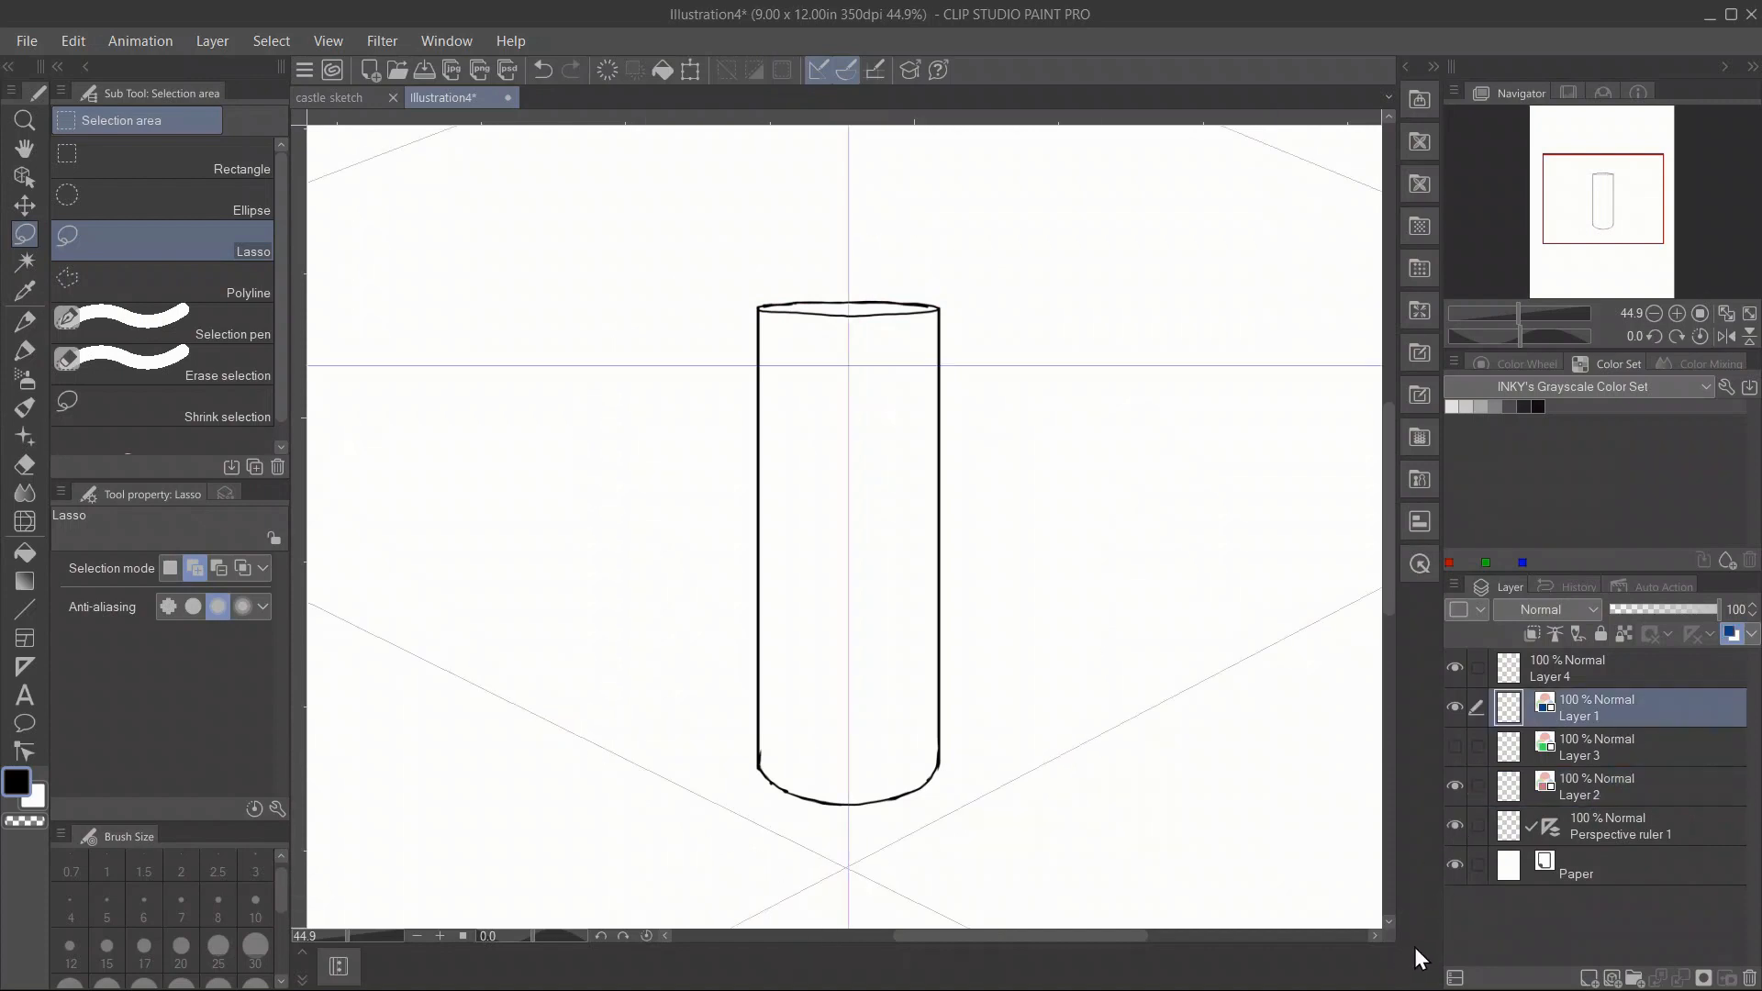
pyautogui.click(25, 609)
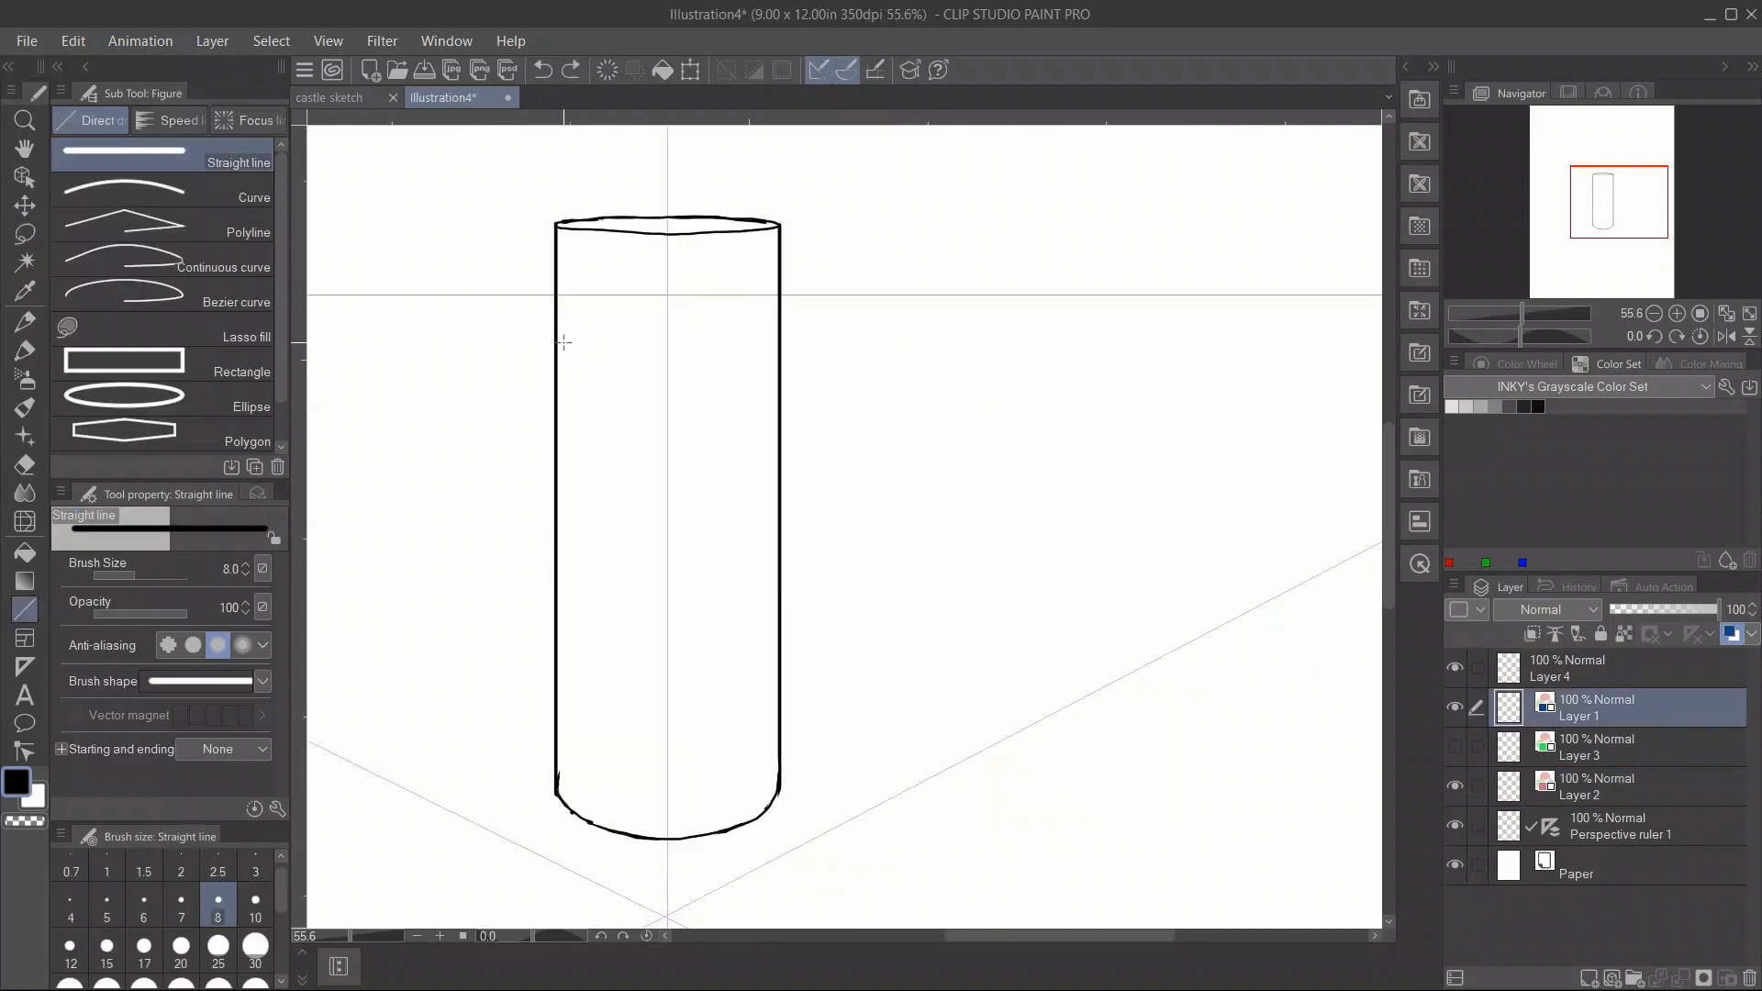
pyautogui.moveTo(563, 342); pyautogui.dragTo(637, 816)
pyautogui.moveTo(566, 344); pyautogui.dragTo(776, 350)
pyautogui.moveTo(774, 350)
pyautogui.mouseDown()
pyautogui.moveTo(809, 848)
pyautogui.moveTo(778, 851)
pyautogui.mouseUp()
pyautogui.press('e')
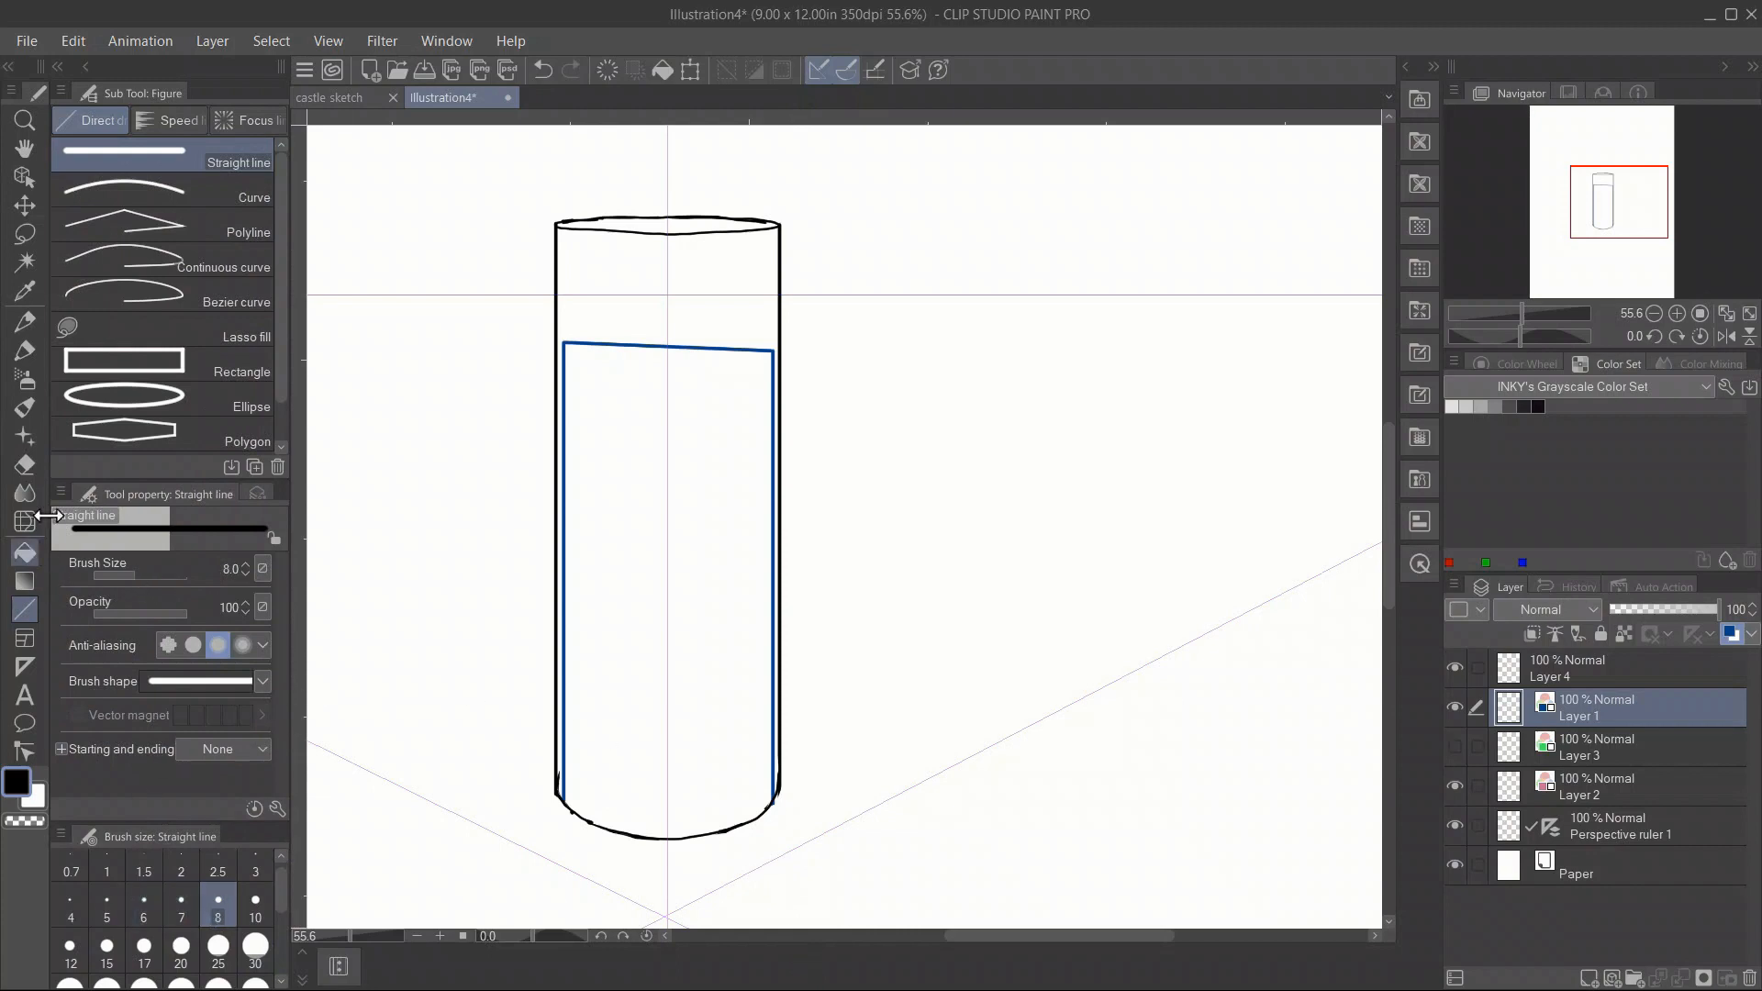
# Hide the perspective ruler and draw a downward-bowed black arc across the cylinder on Layer 4 along the guide's upper edge with the Milli pen.
pyautogui.click(24, 350)
pyautogui.click(1654, 684)
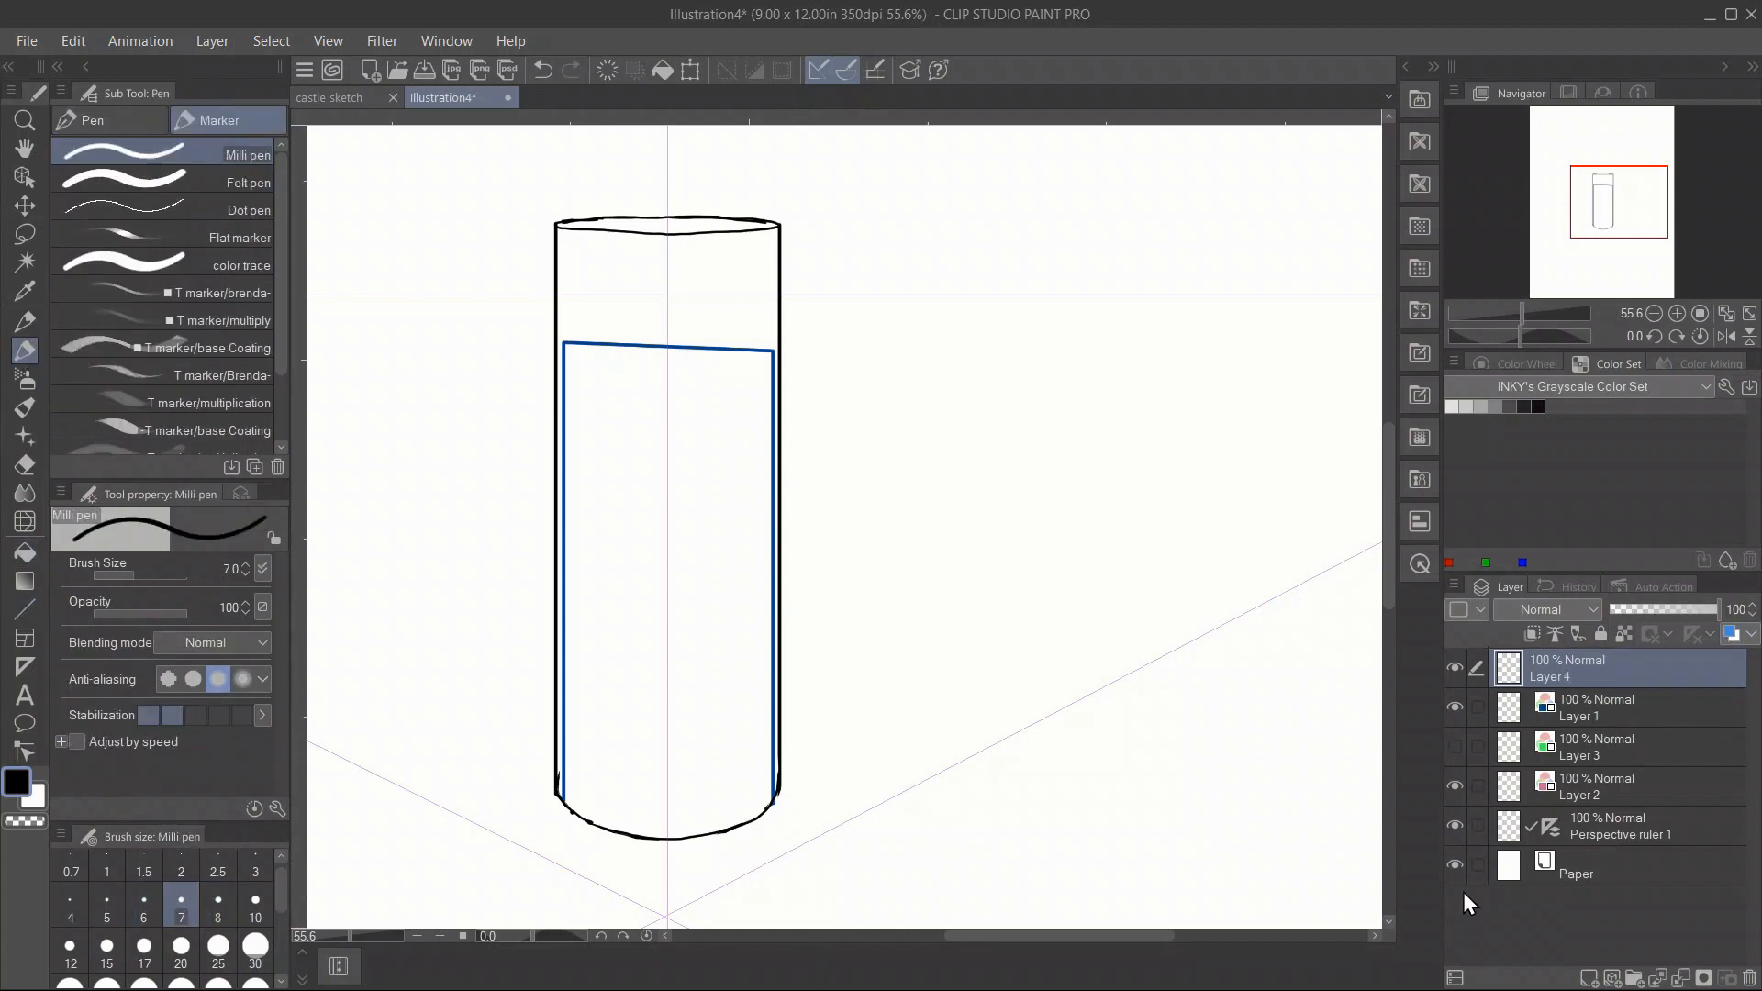
pyautogui.click(1454, 826)
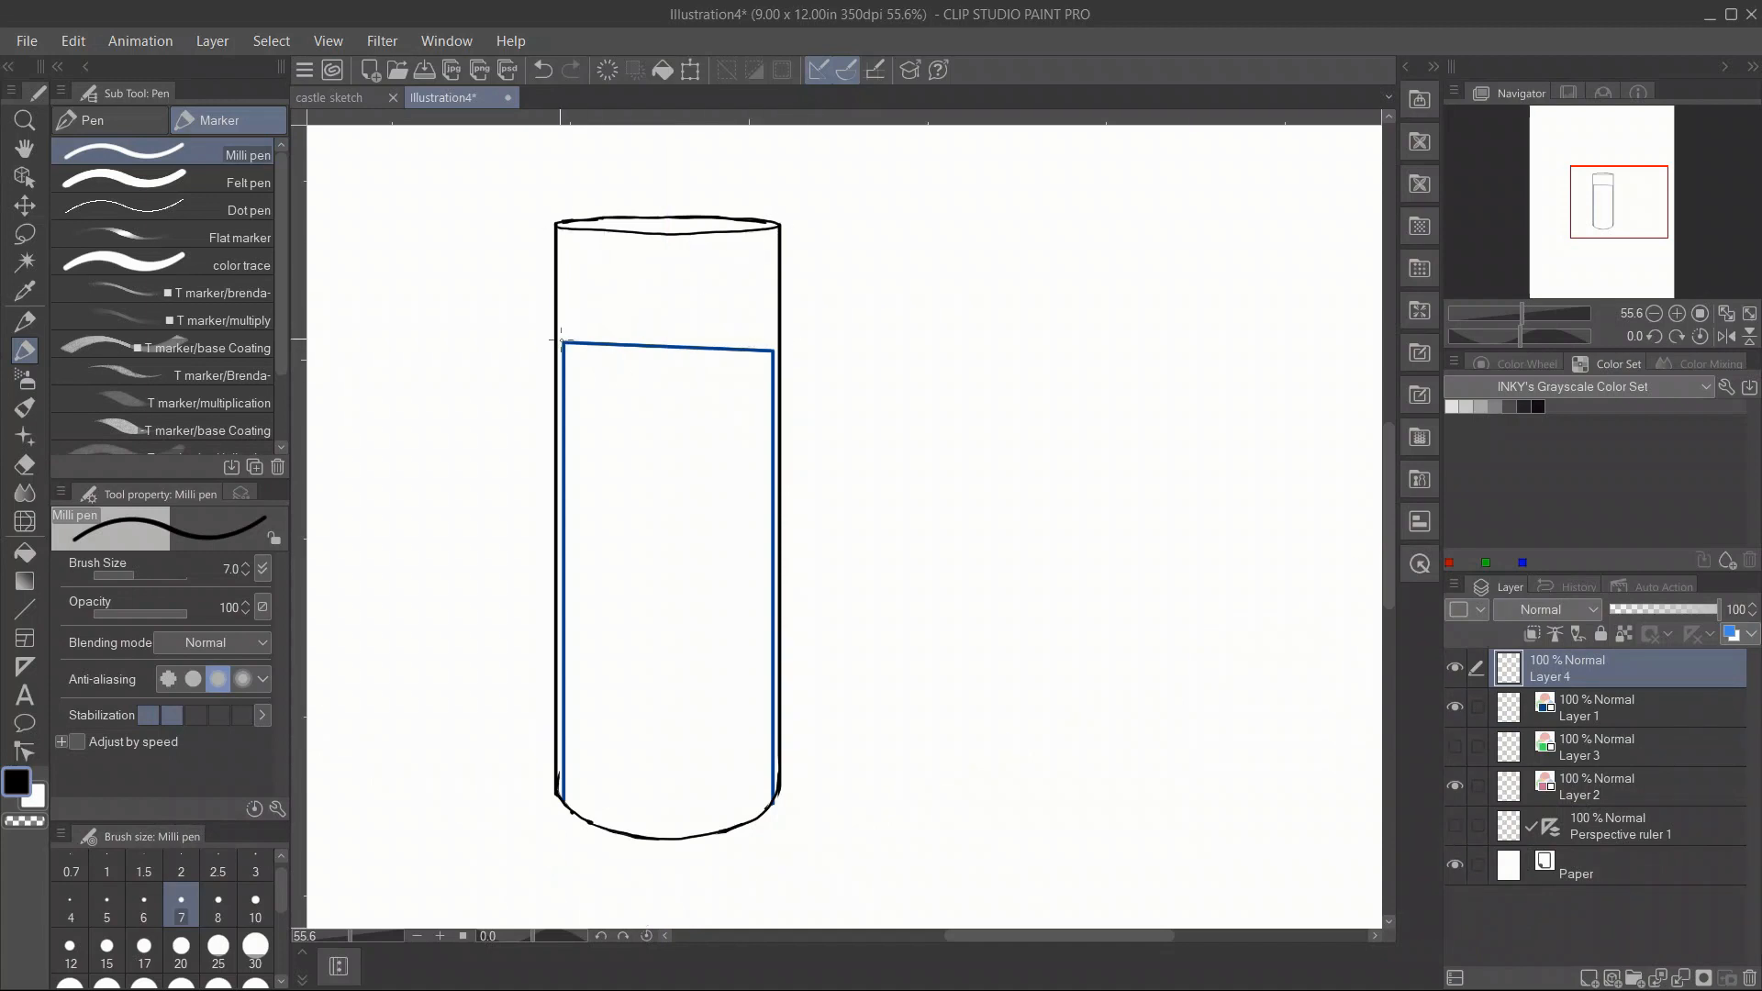
pyautogui.moveTo(557, 338)
pyautogui.mouseDown()
pyautogui.moveTo(648, 343)
pyautogui.moveTo(634, 347)
pyautogui.mouseUp()
pyautogui.hotkey('ctrl', 'z')
pyautogui.moveTo(767, 341); pyautogui.dragTo(778, 340)
pyautogui.moveTo(1604, 211); pyautogui.dragTo(1602, 229)
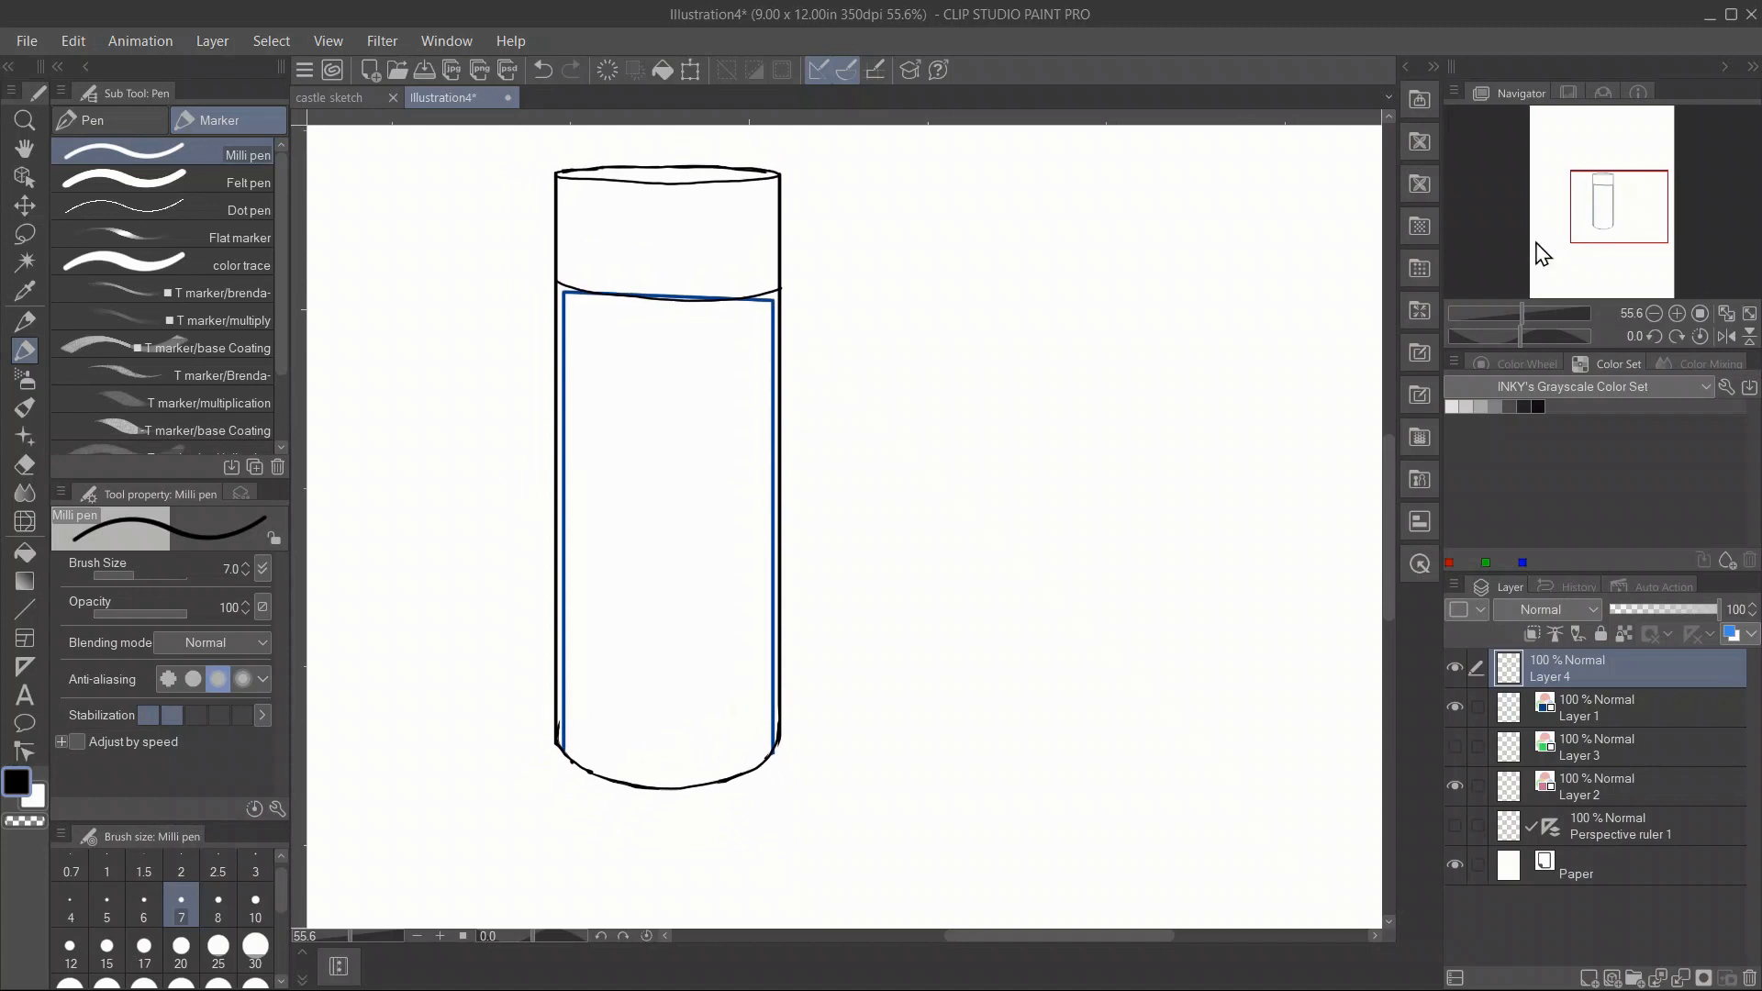
# Show the perspective ruler and trace both inner vertical guides in black straight lines on Layer 4, from the arc down to the base.
pyautogui.click(25, 612)
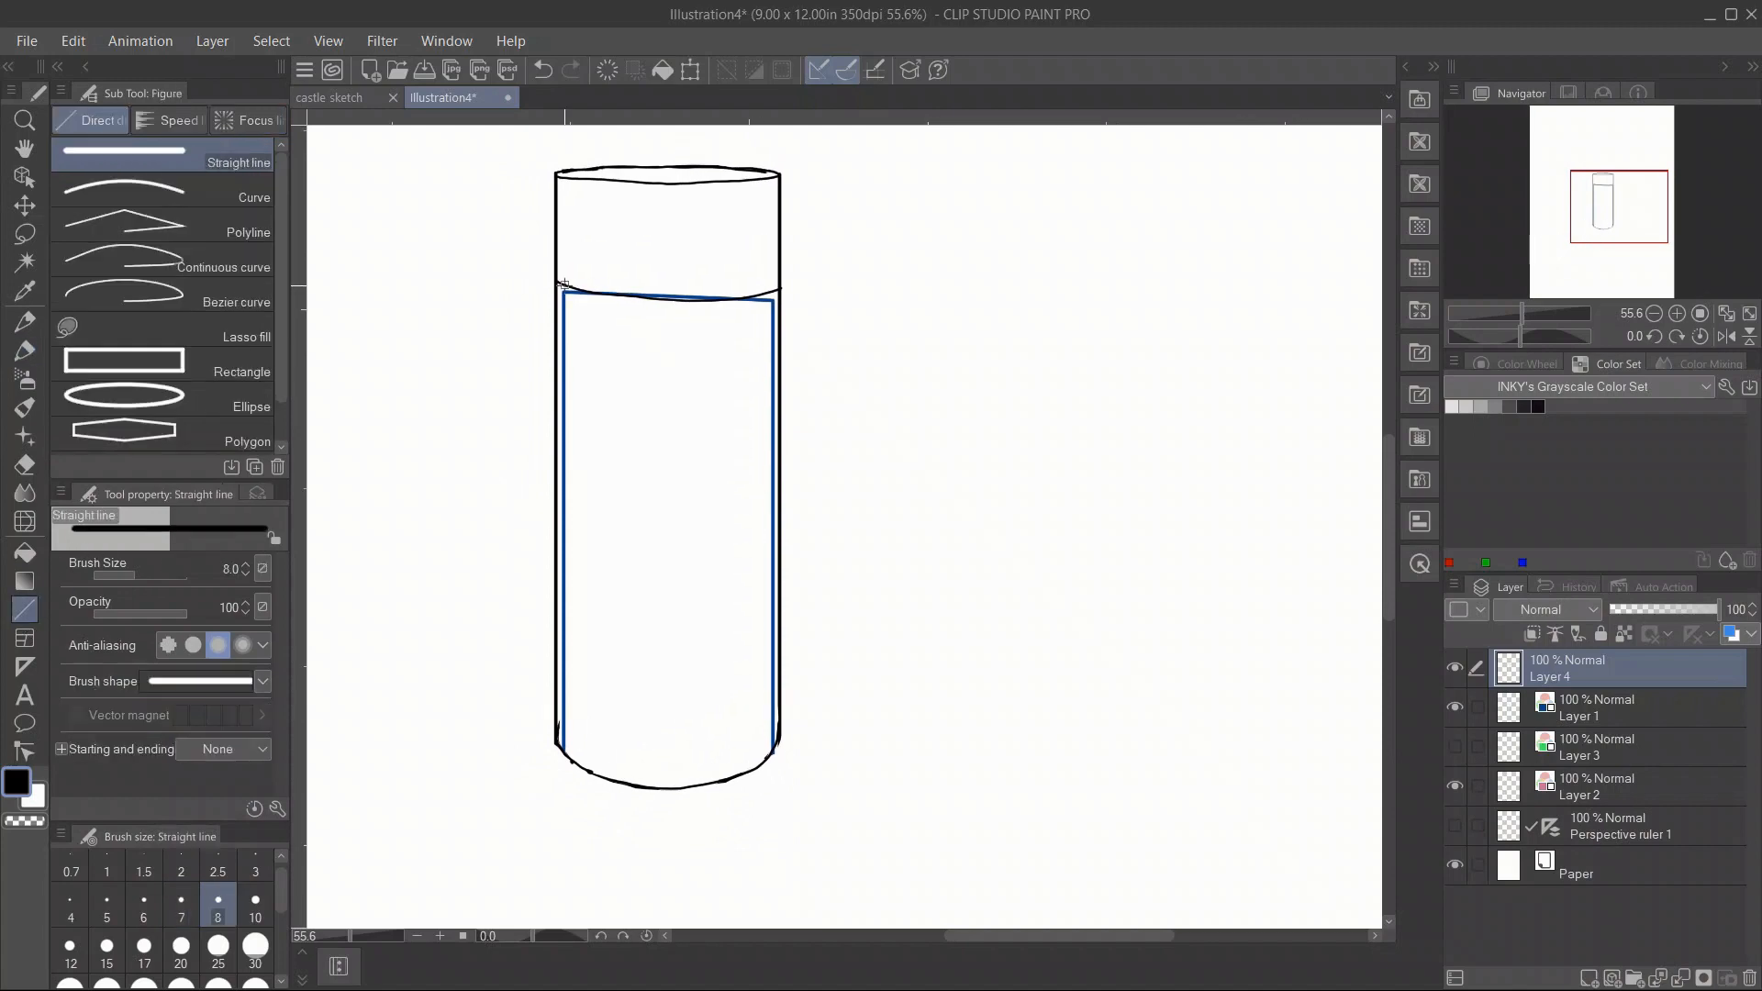
pyautogui.moveTo(563, 285); pyautogui.dragTo(563, 749)
pyautogui.click(543, 70)
pyautogui.click(1455, 825)
pyautogui.moveTo(564, 281); pyautogui.dragTo(610, 749)
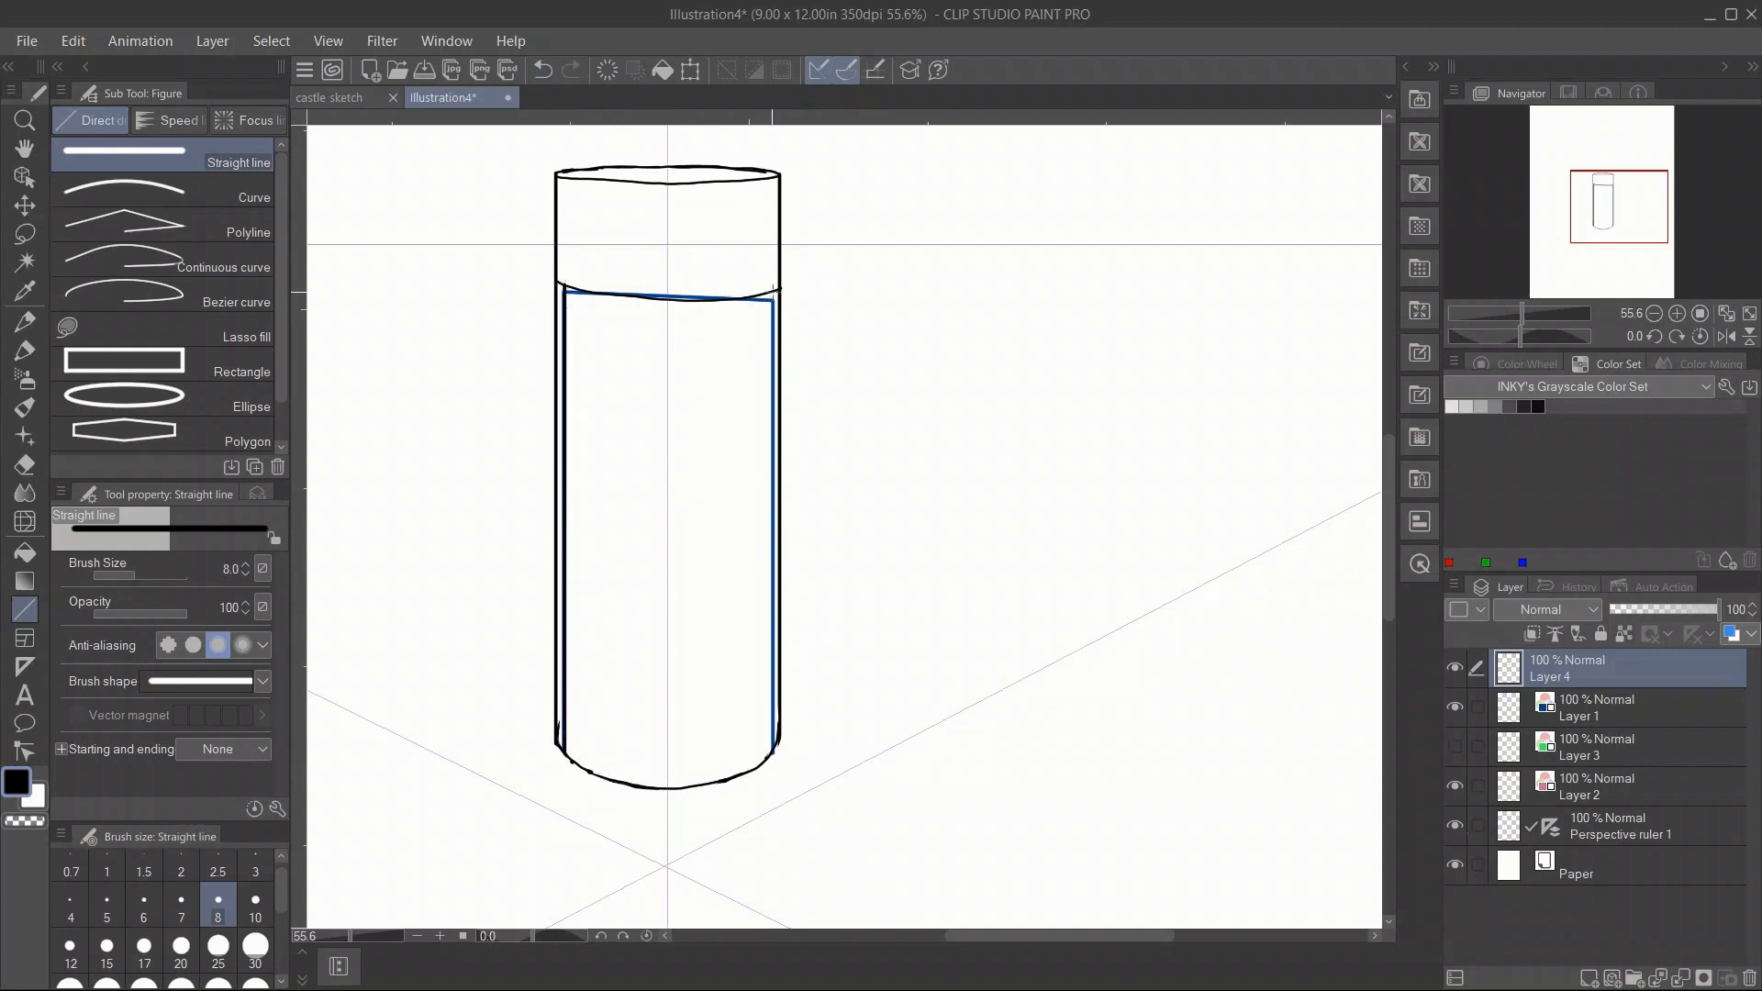
pyautogui.moveTo(774, 751); pyautogui.dragTo(774, 753)
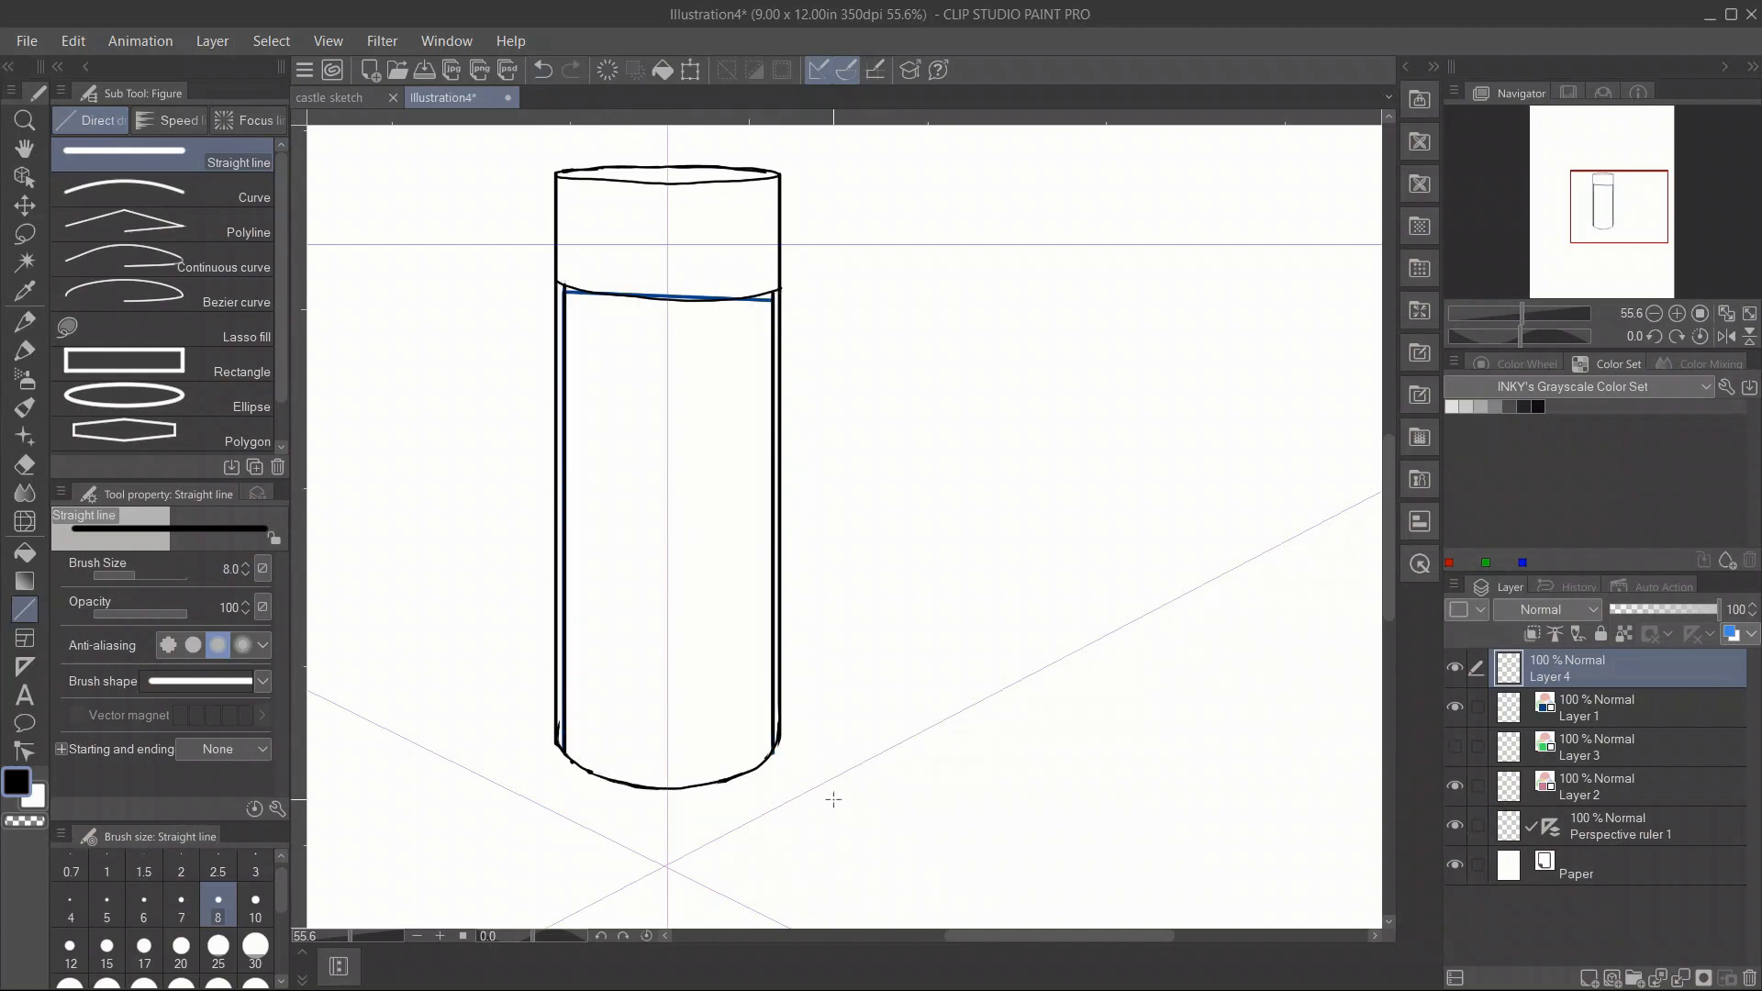
# Erase the cylinder's original outer side lines below the arc so the shaft is narrower than the cap, and hide Layer 1.
pyautogui.press('e')
pyautogui.moveTo(782, 286); pyautogui.dragTo(774, 765)
pyautogui.moveTo(552, 287); pyautogui.dragTo(554, 725)
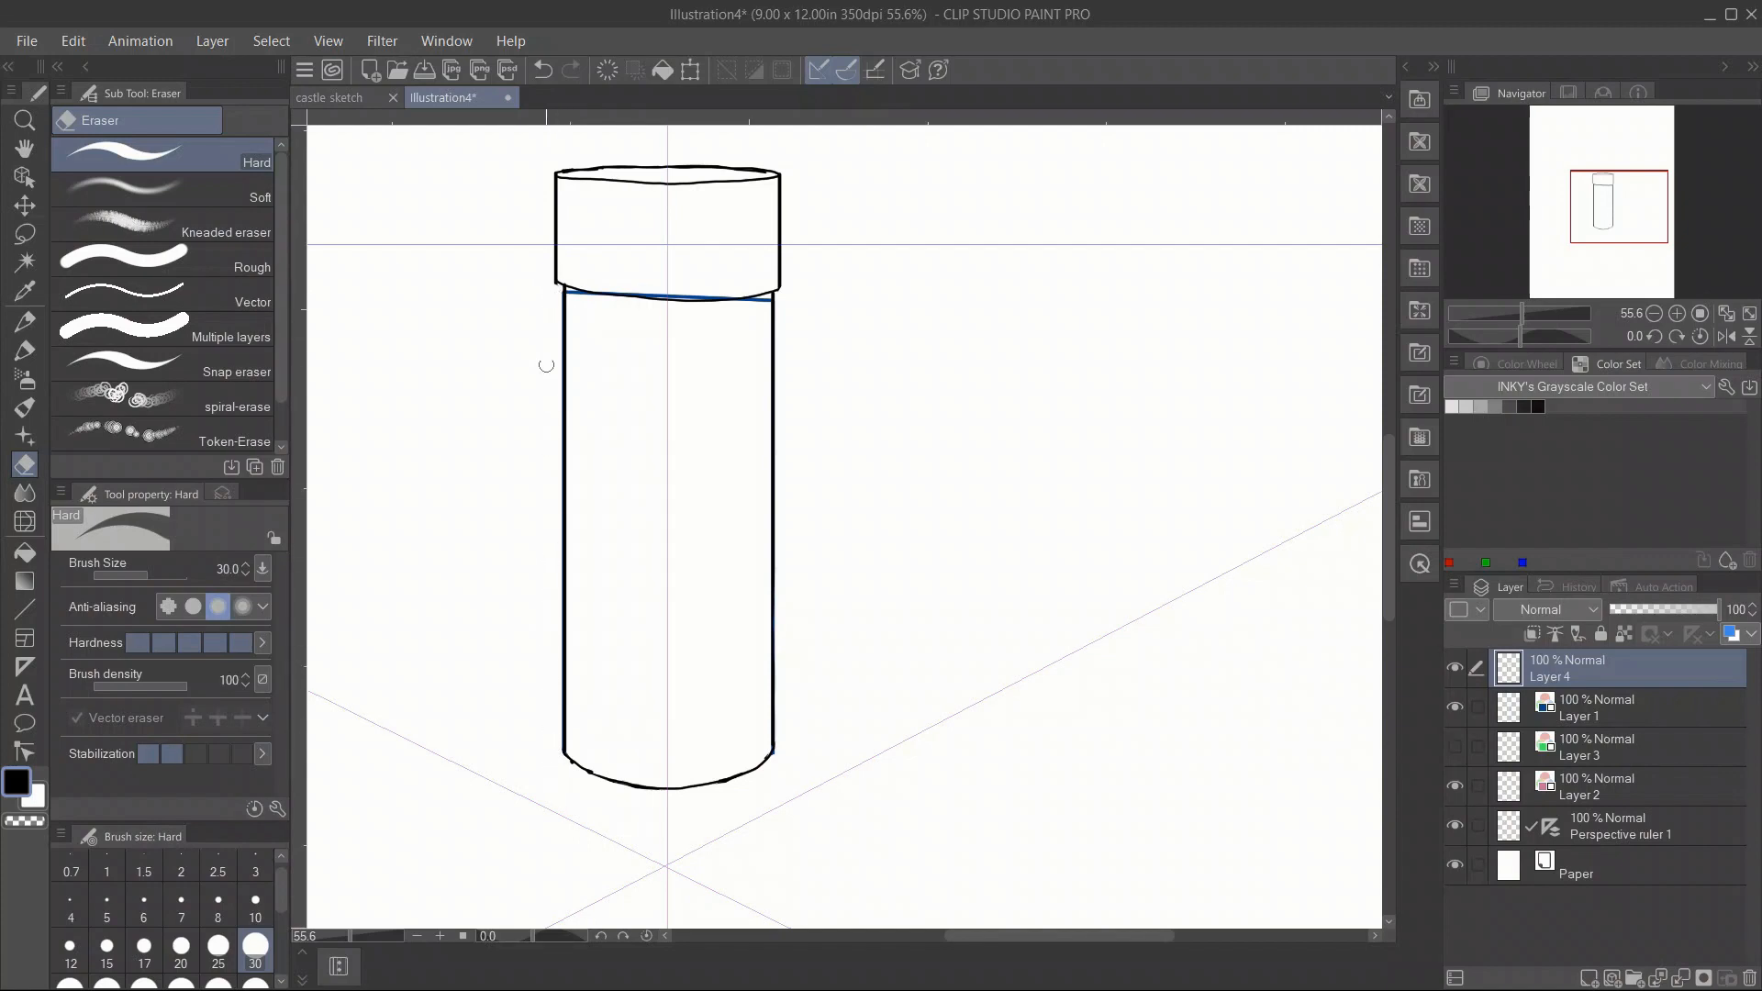
pyautogui.press('u')
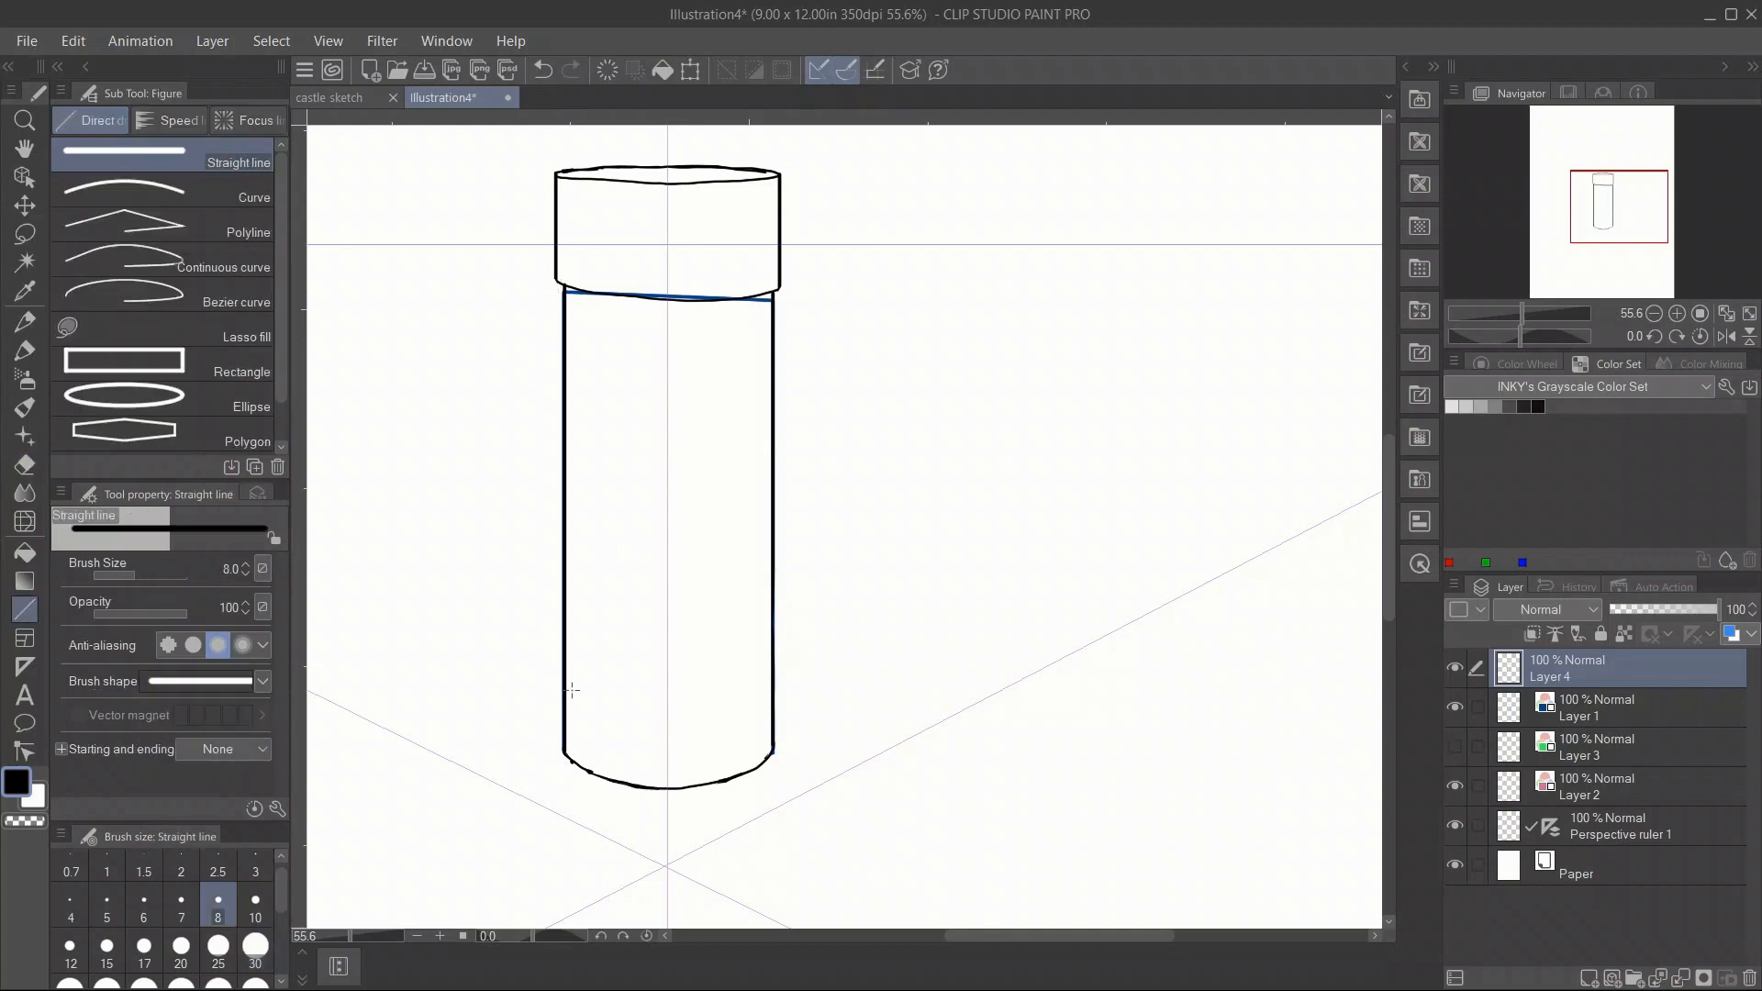
pyautogui.click(1457, 707)
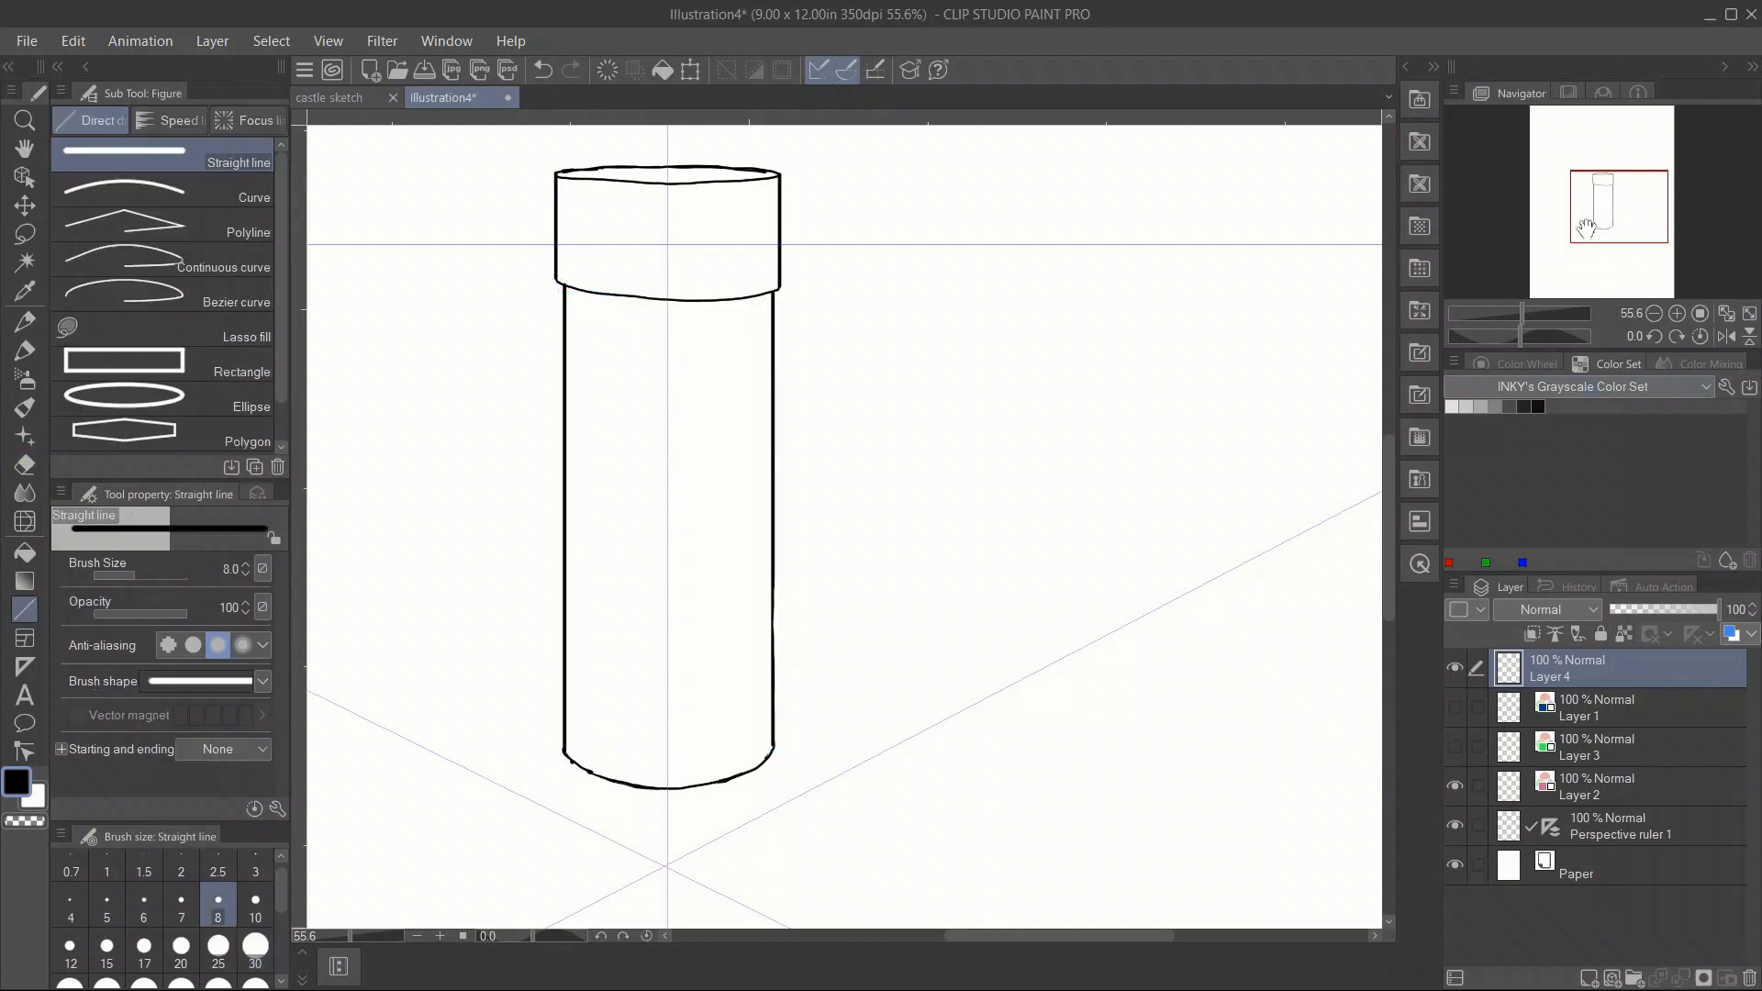
pyautogui.click(1617, 203)
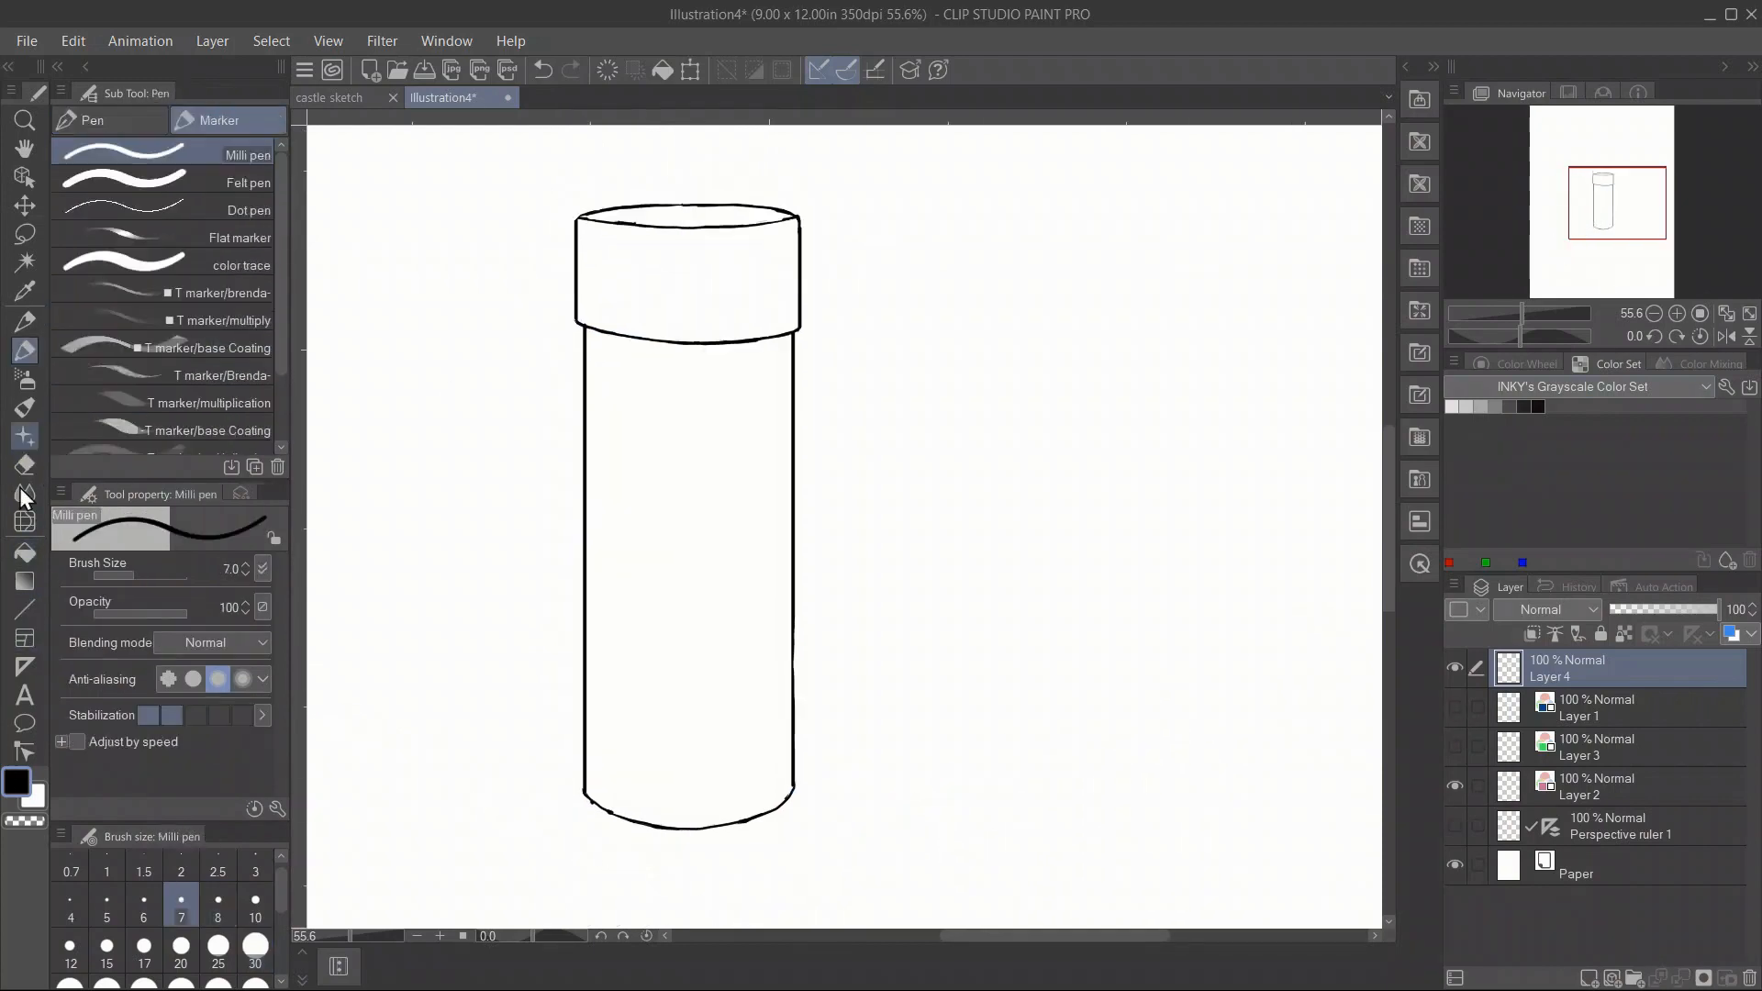
# Show the perspective ruler and Layer 1, and draw a flat ellipse inside the cap's top rim on Layer 1.
pyautogui.click(25, 609)
pyautogui.click(207, 401)
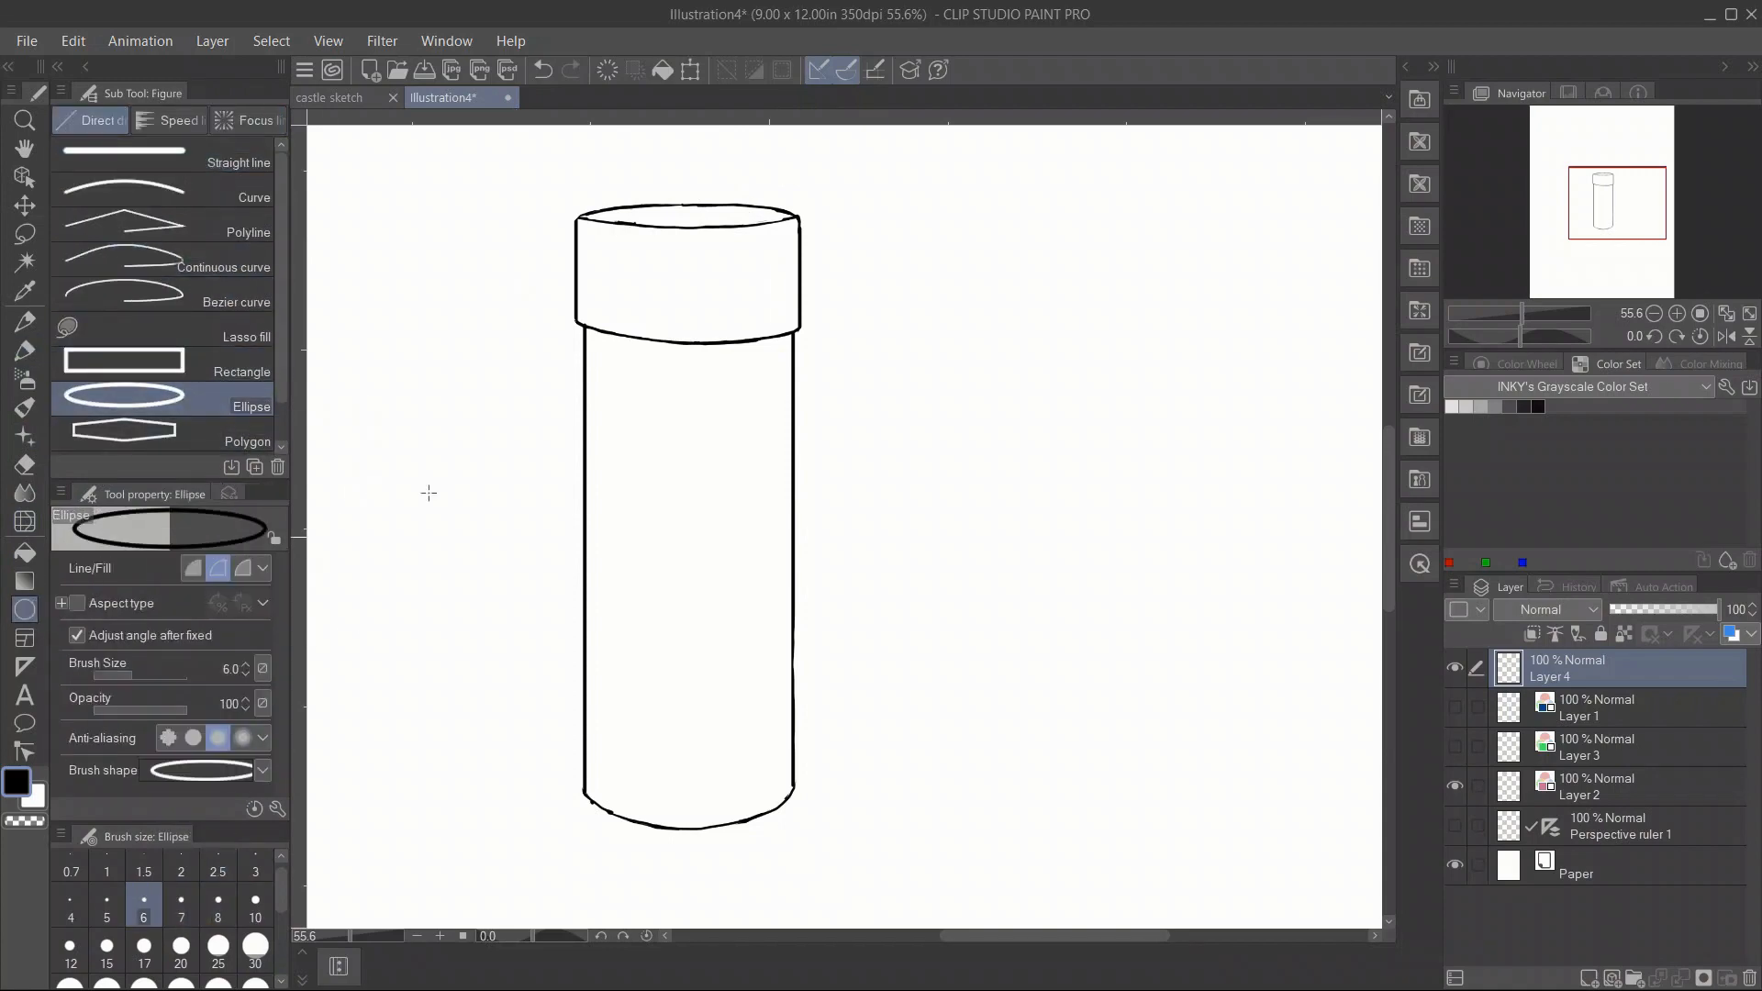
pyautogui.click(1454, 825)
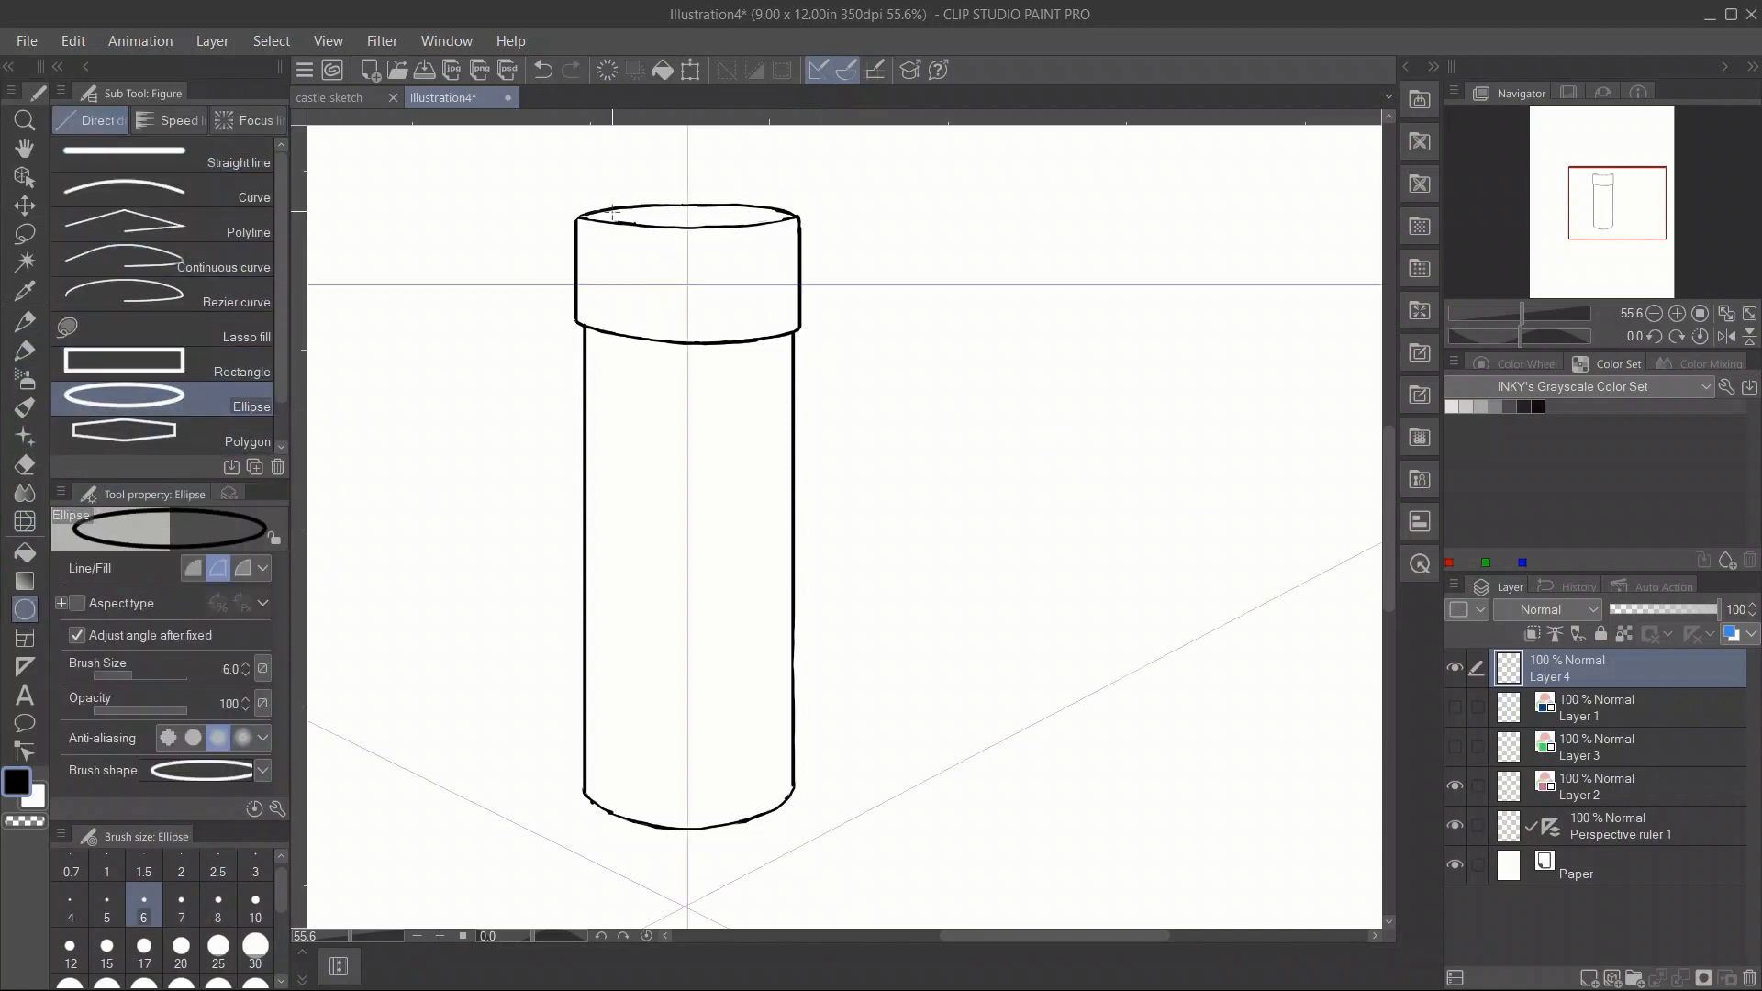
pyautogui.click(1615, 716)
pyautogui.click(1458, 716)
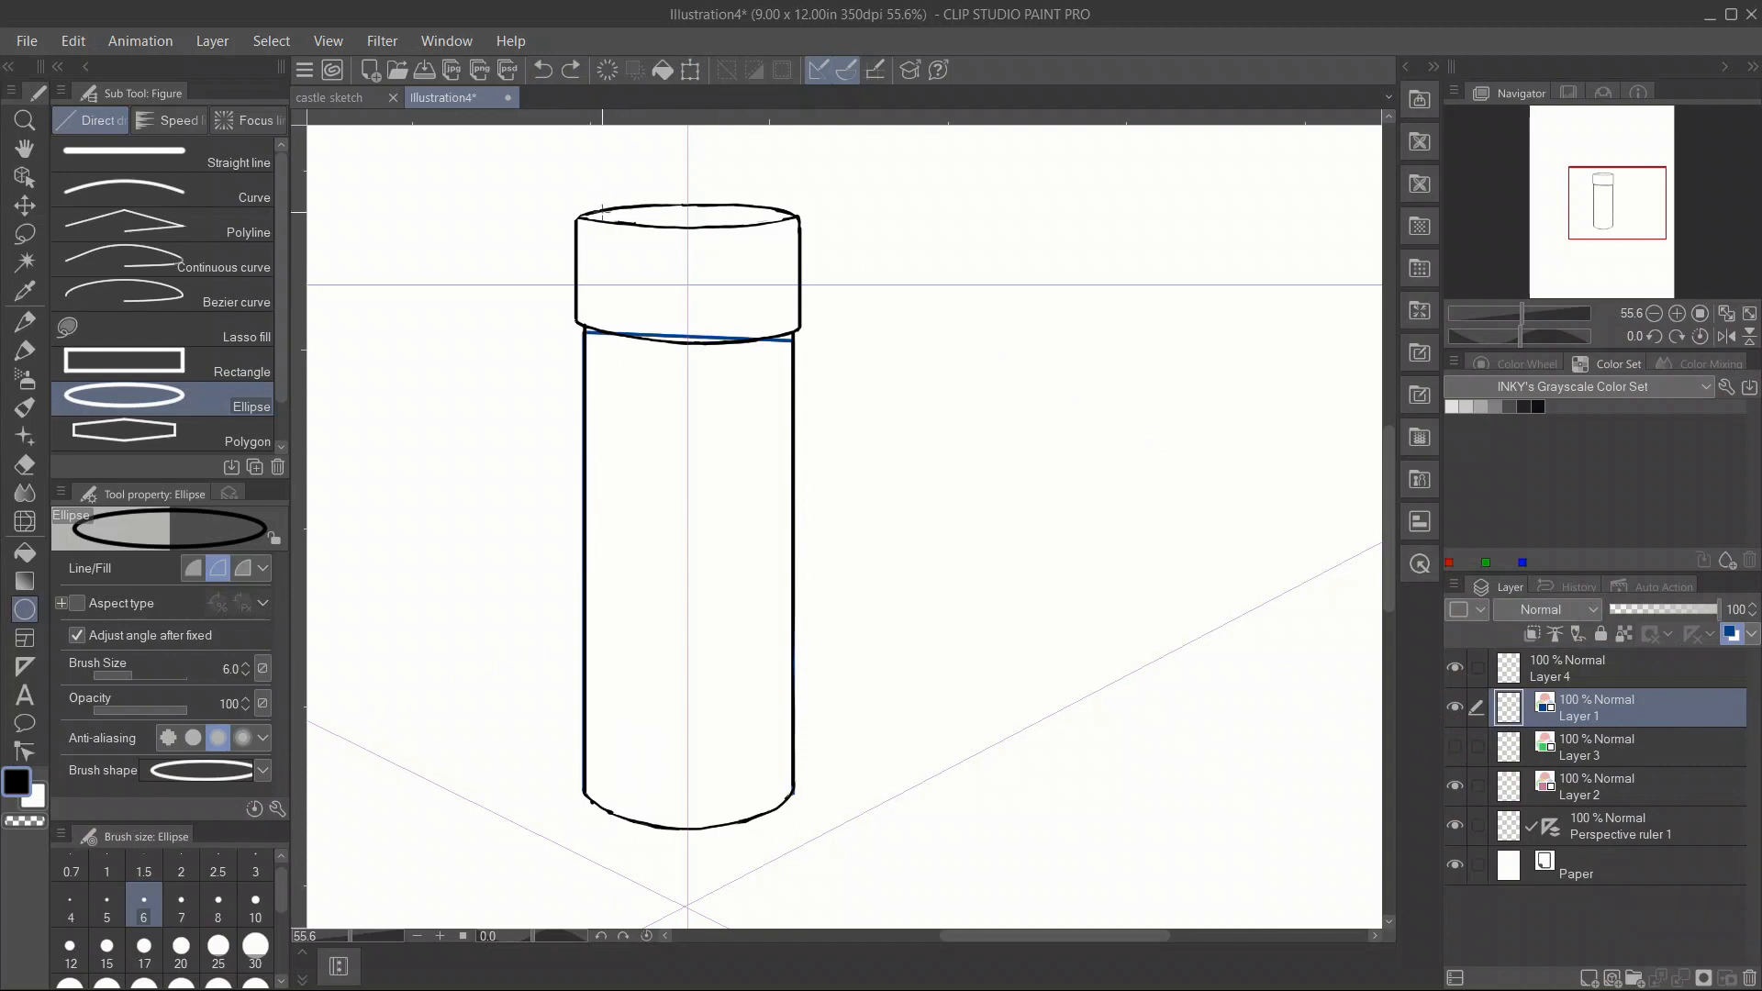
pyautogui.moveTo(599, 217); pyautogui.dragTo(791, 221)
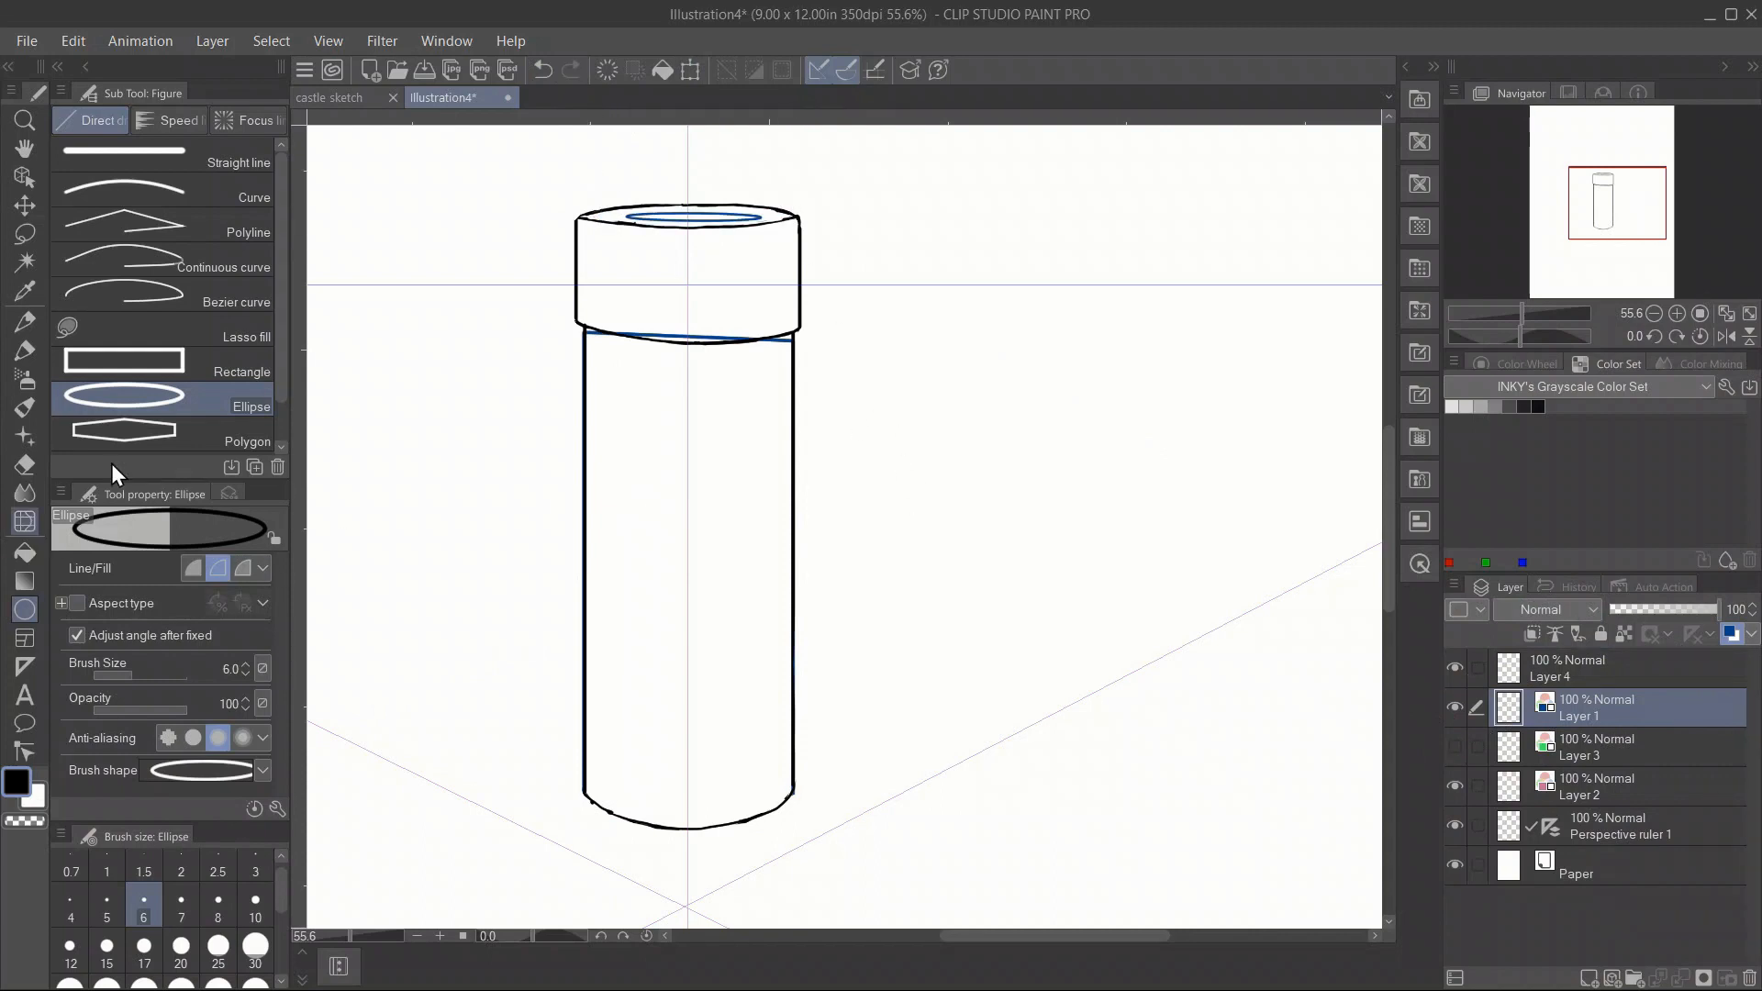
# Lasso the inner ellipse and adjust its width and position within the cap's rim using the Scale transform mode.
pyautogui.click(691, 70)
pyautogui.click(904, 846)
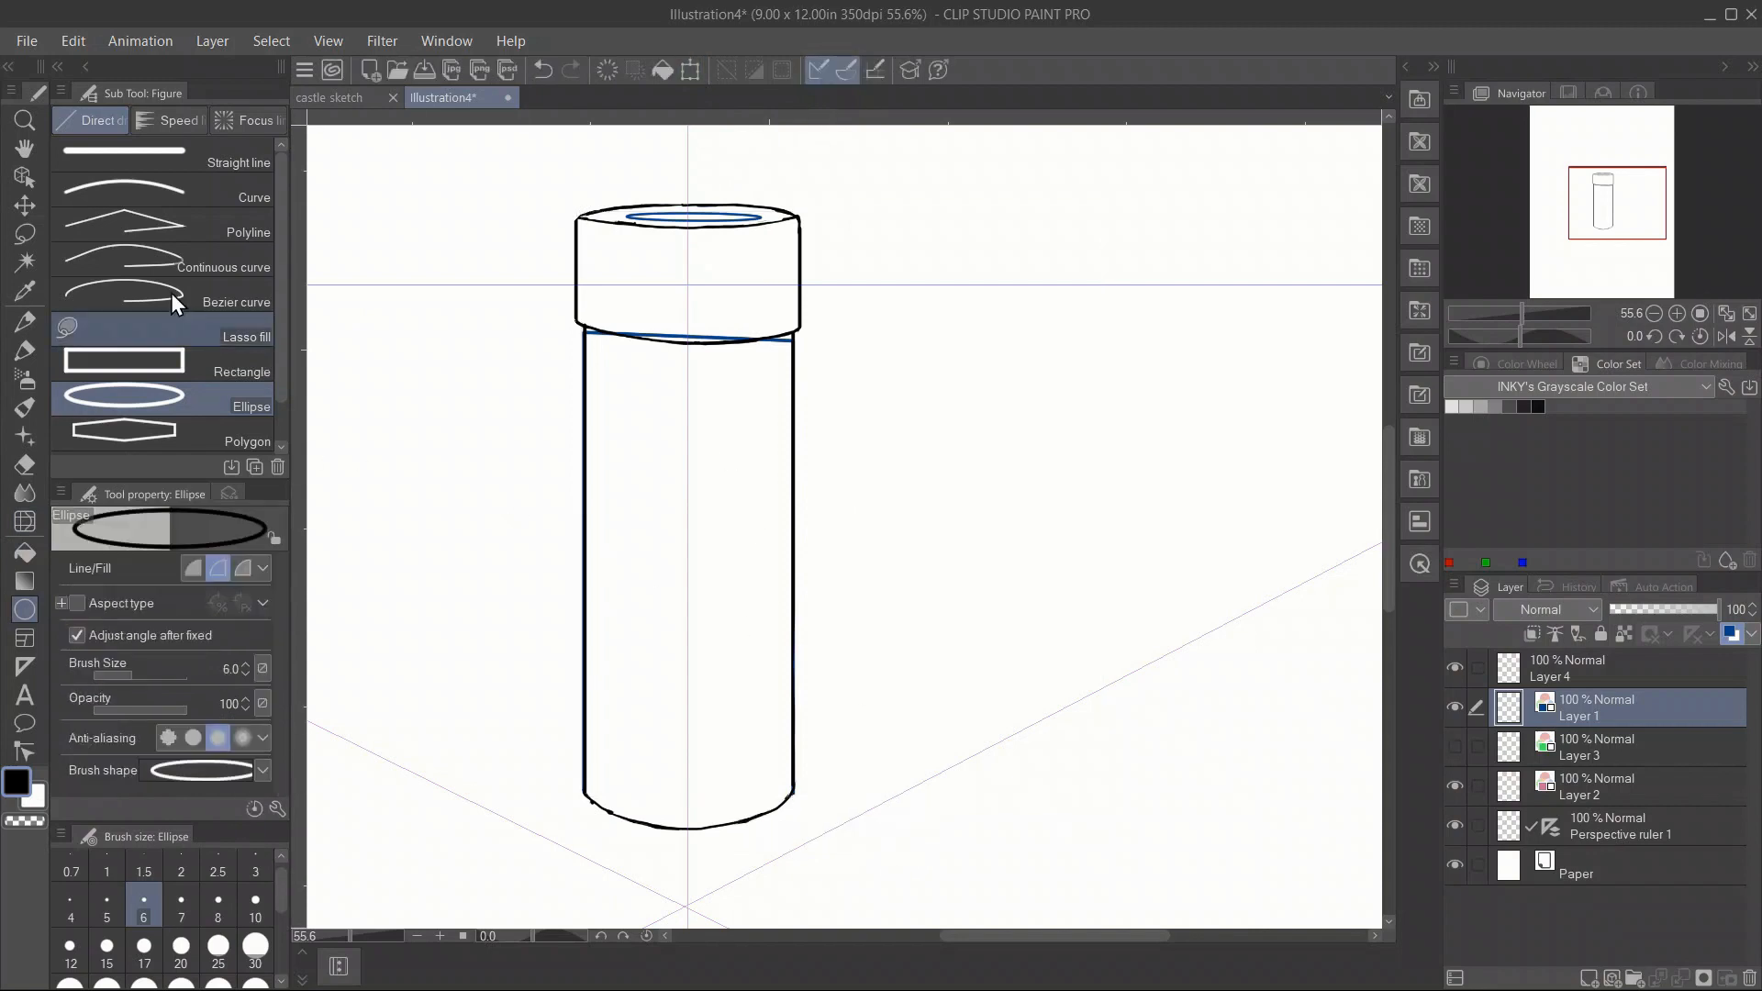
pyautogui.press('m')
pyautogui.moveTo(789, 183); pyautogui.dragTo(809, 180)
pyautogui.click(691, 70)
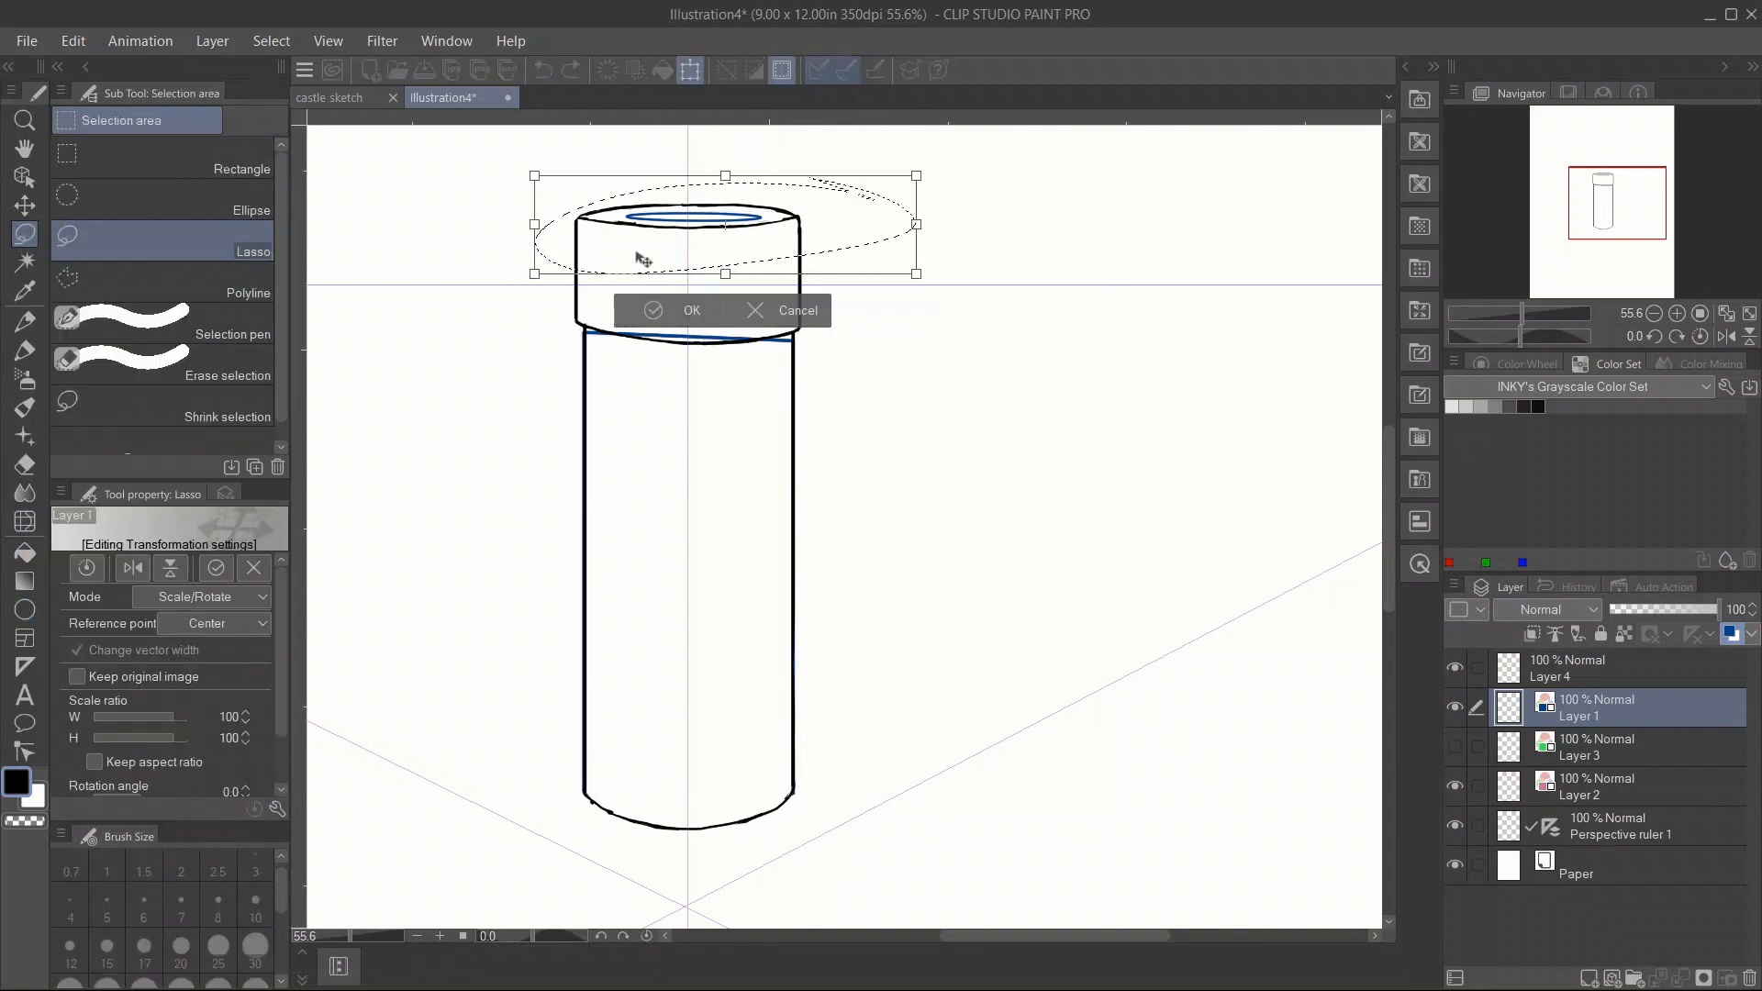
pyautogui.click(230, 594)
pyautogui.click(240, 641)
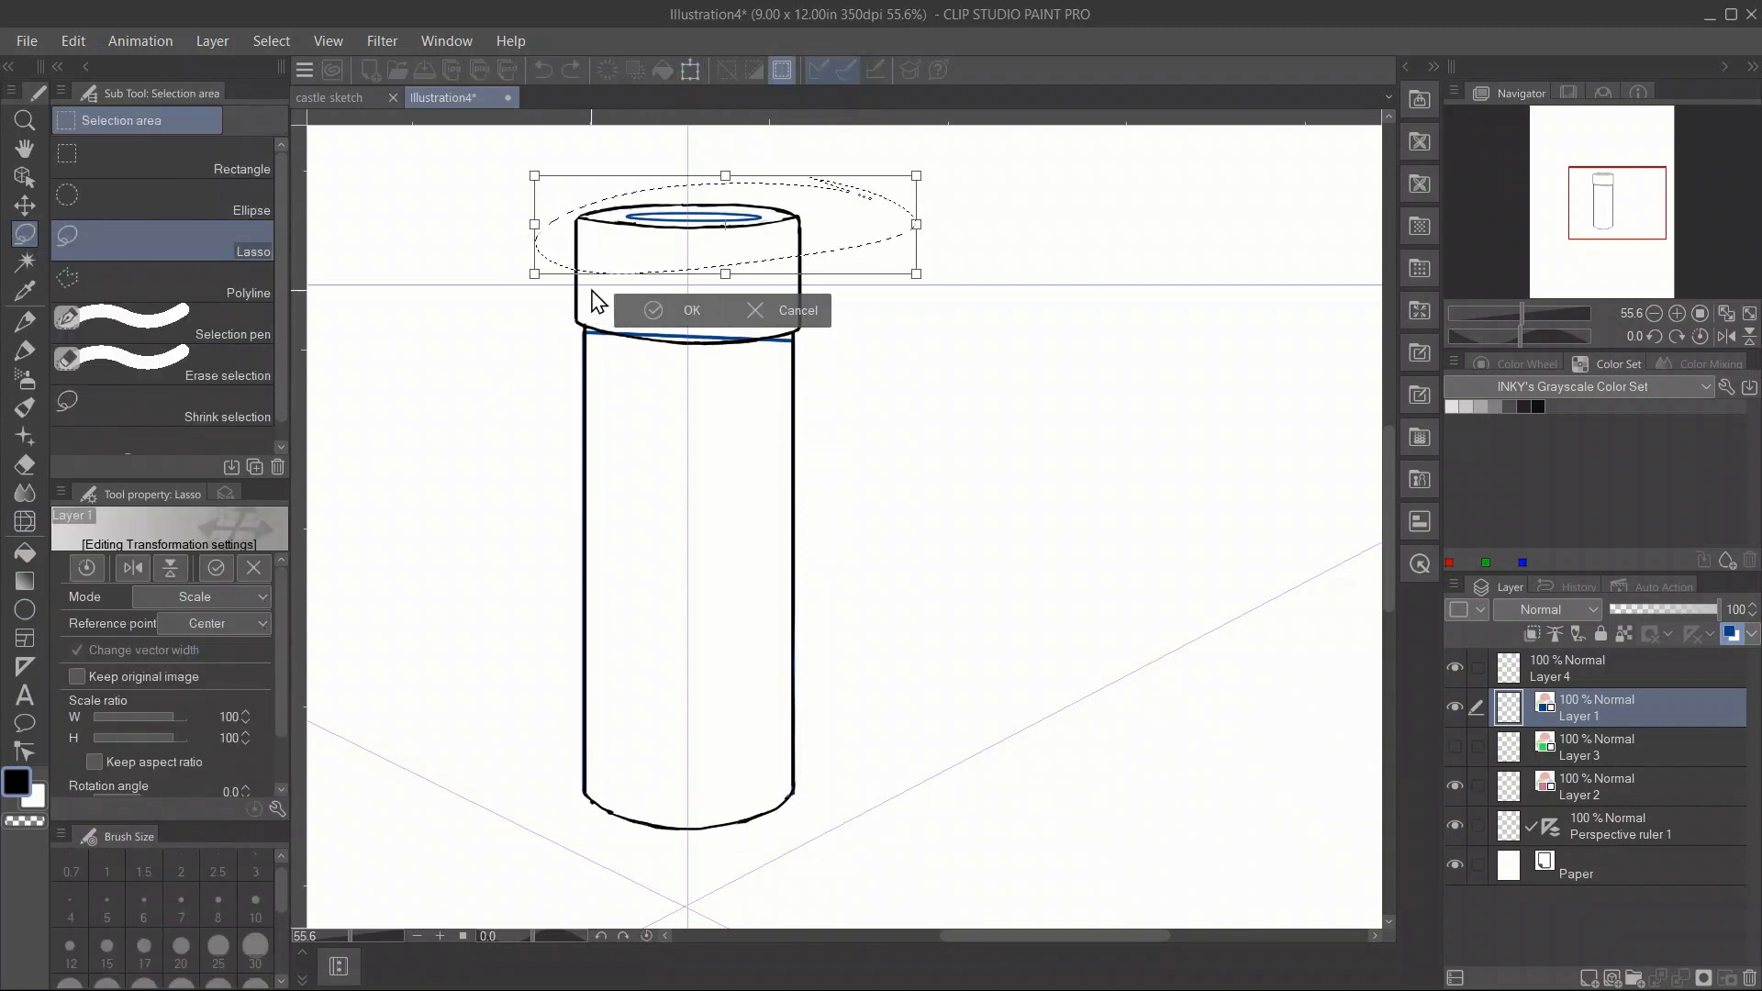
pyautogui.moveTo(916, 224); pyautogui.dragTo(955, 222)
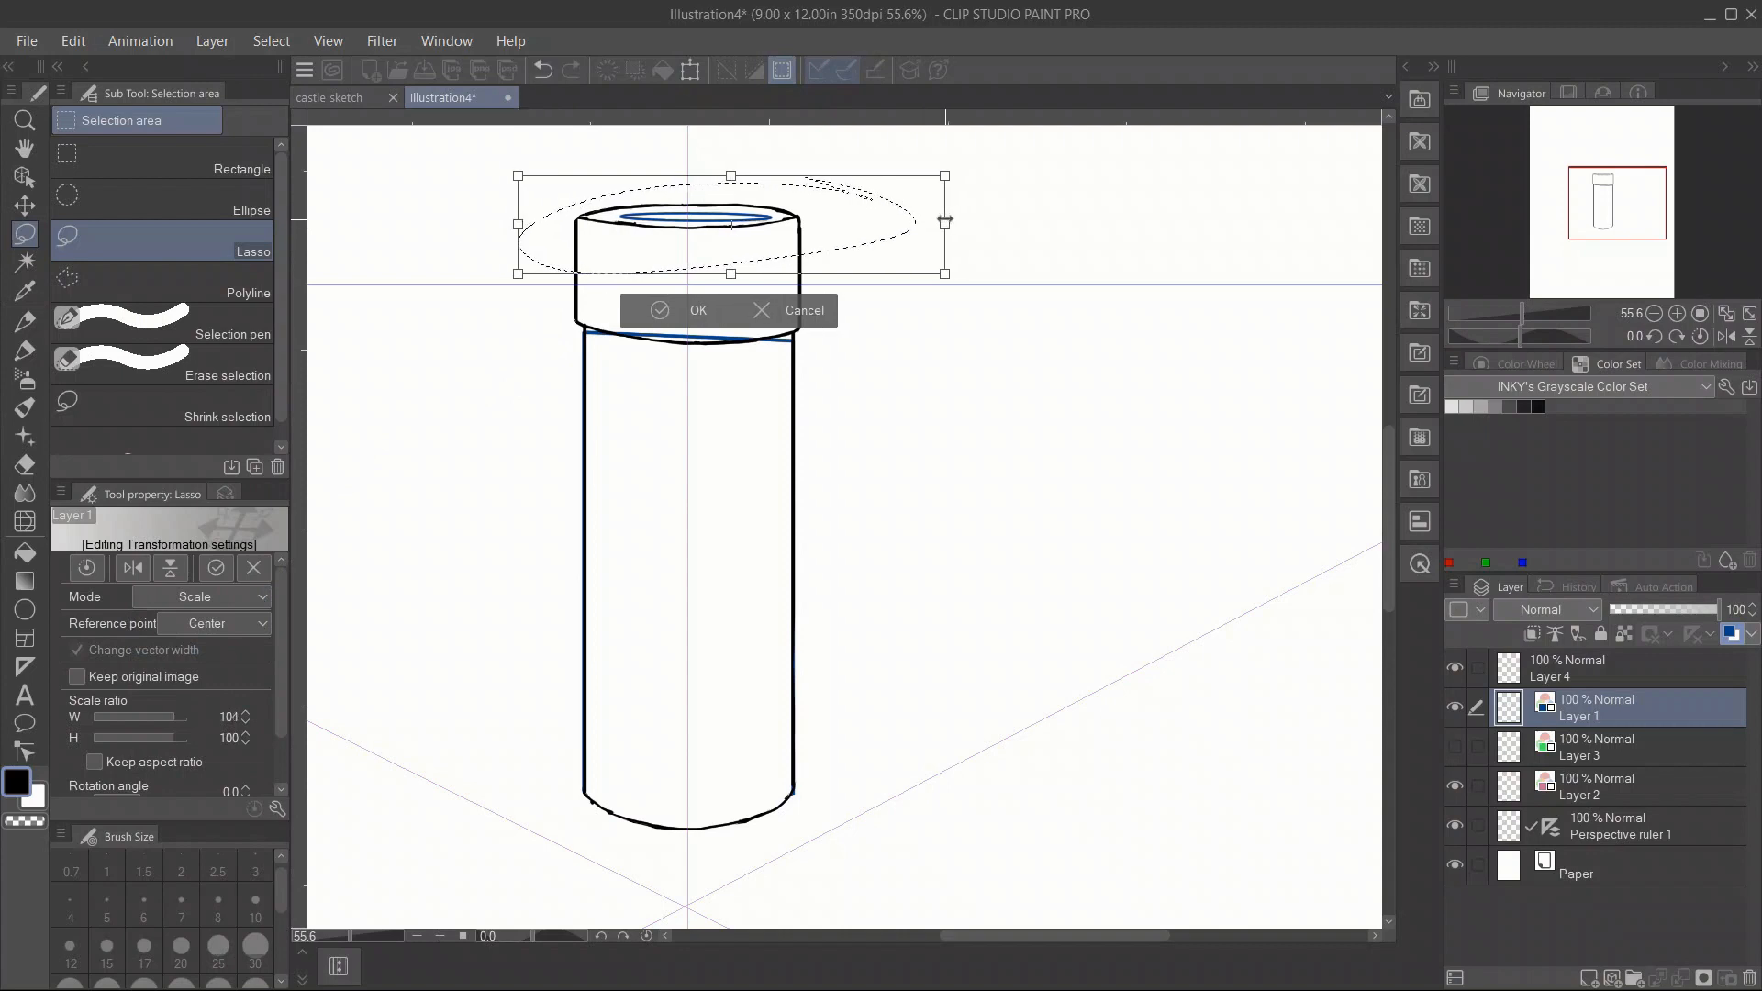
pyautogui.moveTo(724, 249); pyautogui.dragTo(724, 250)
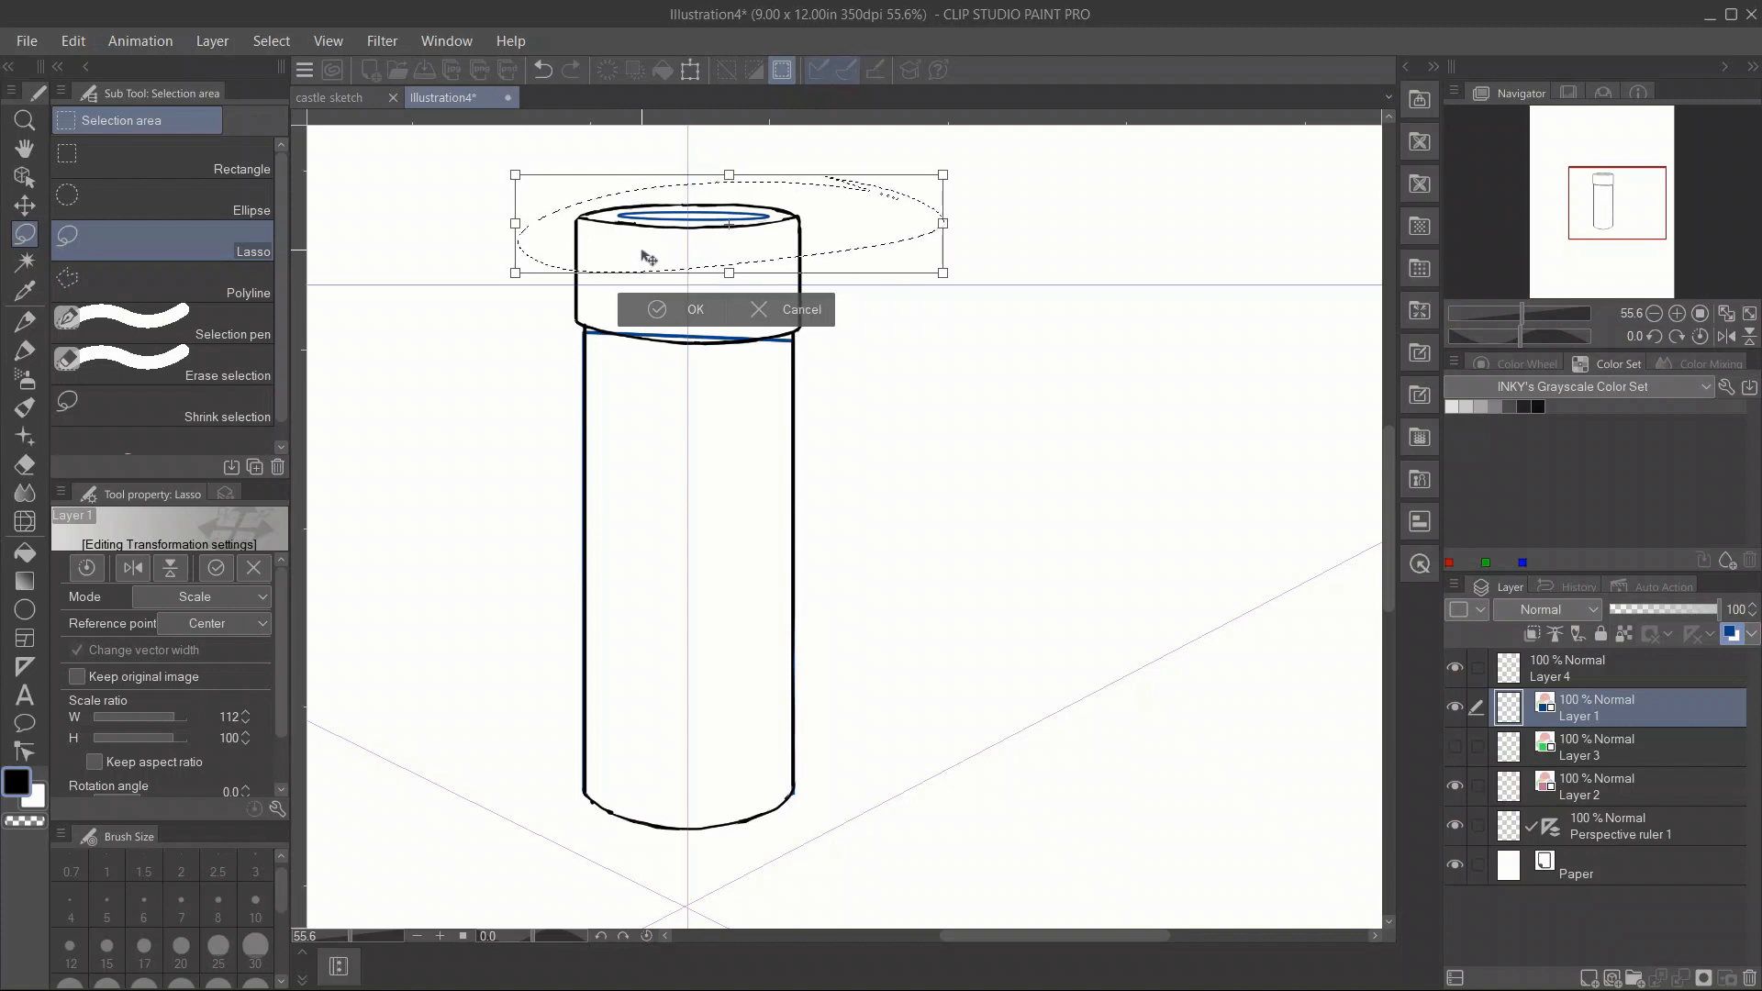
pyautogui.moveTo(515, 223); pyautogui.dragTo(531, 223)
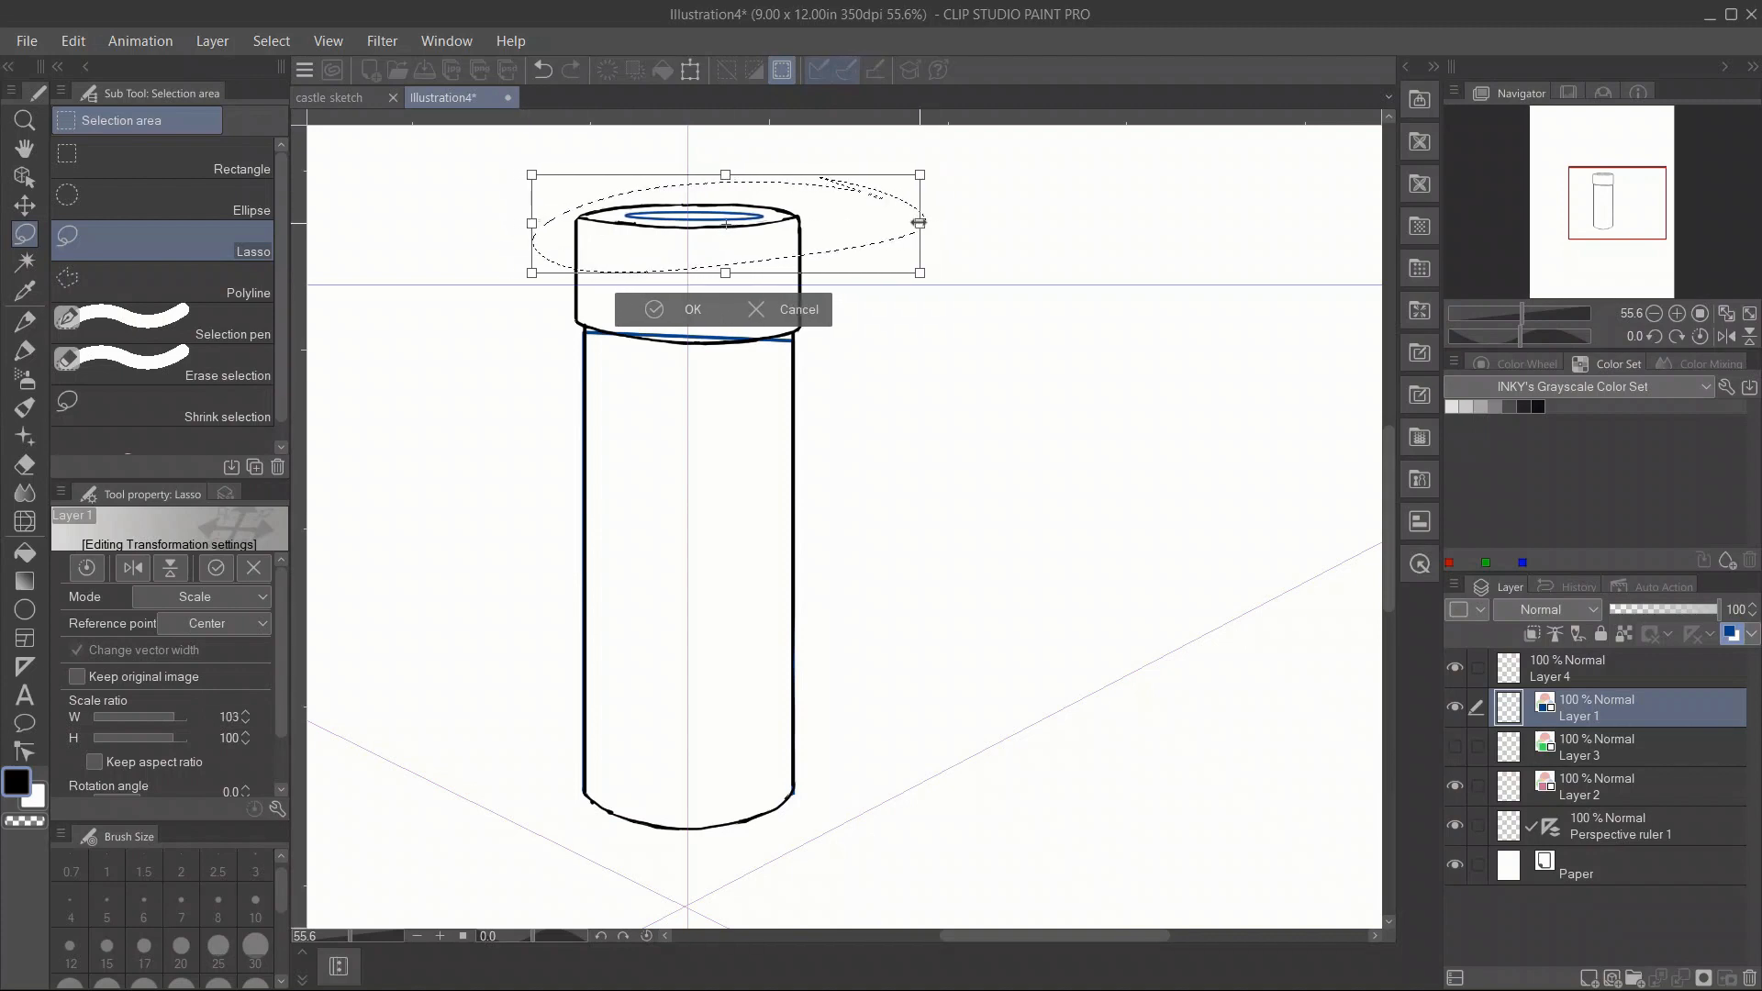
pyautogui.moveTo(926, 223); pyautogui.dragTo(914, 223)
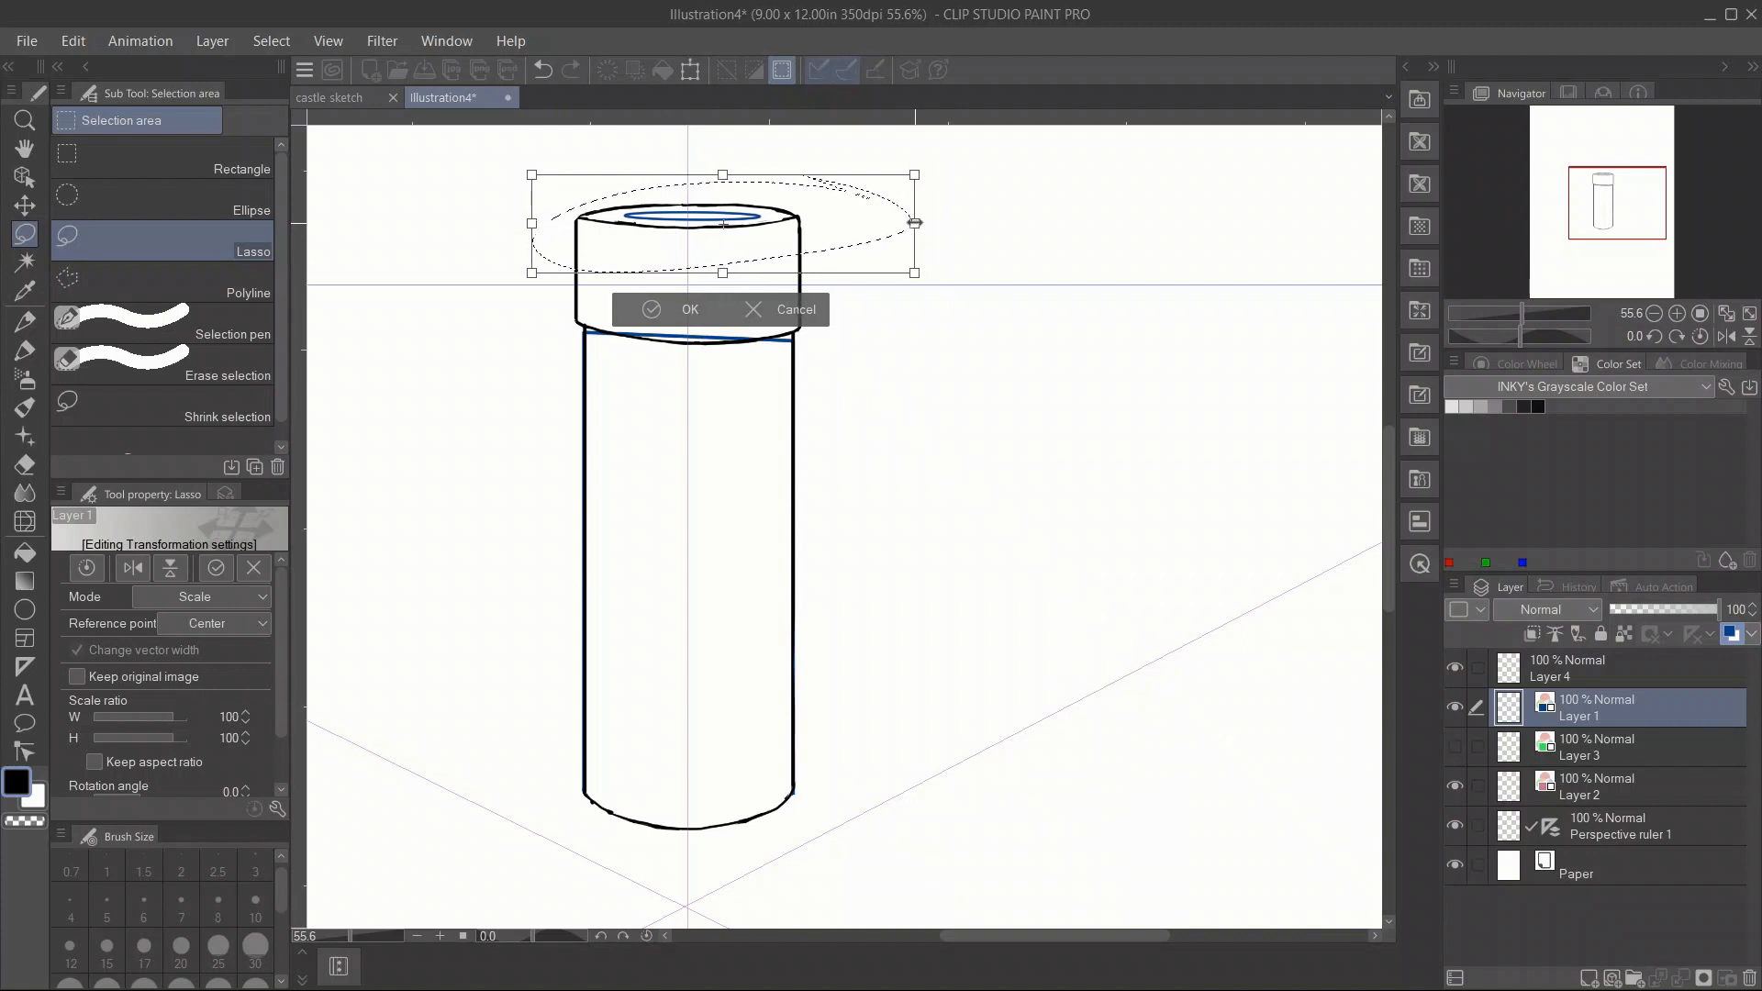
pyautogui.click(692, 311)
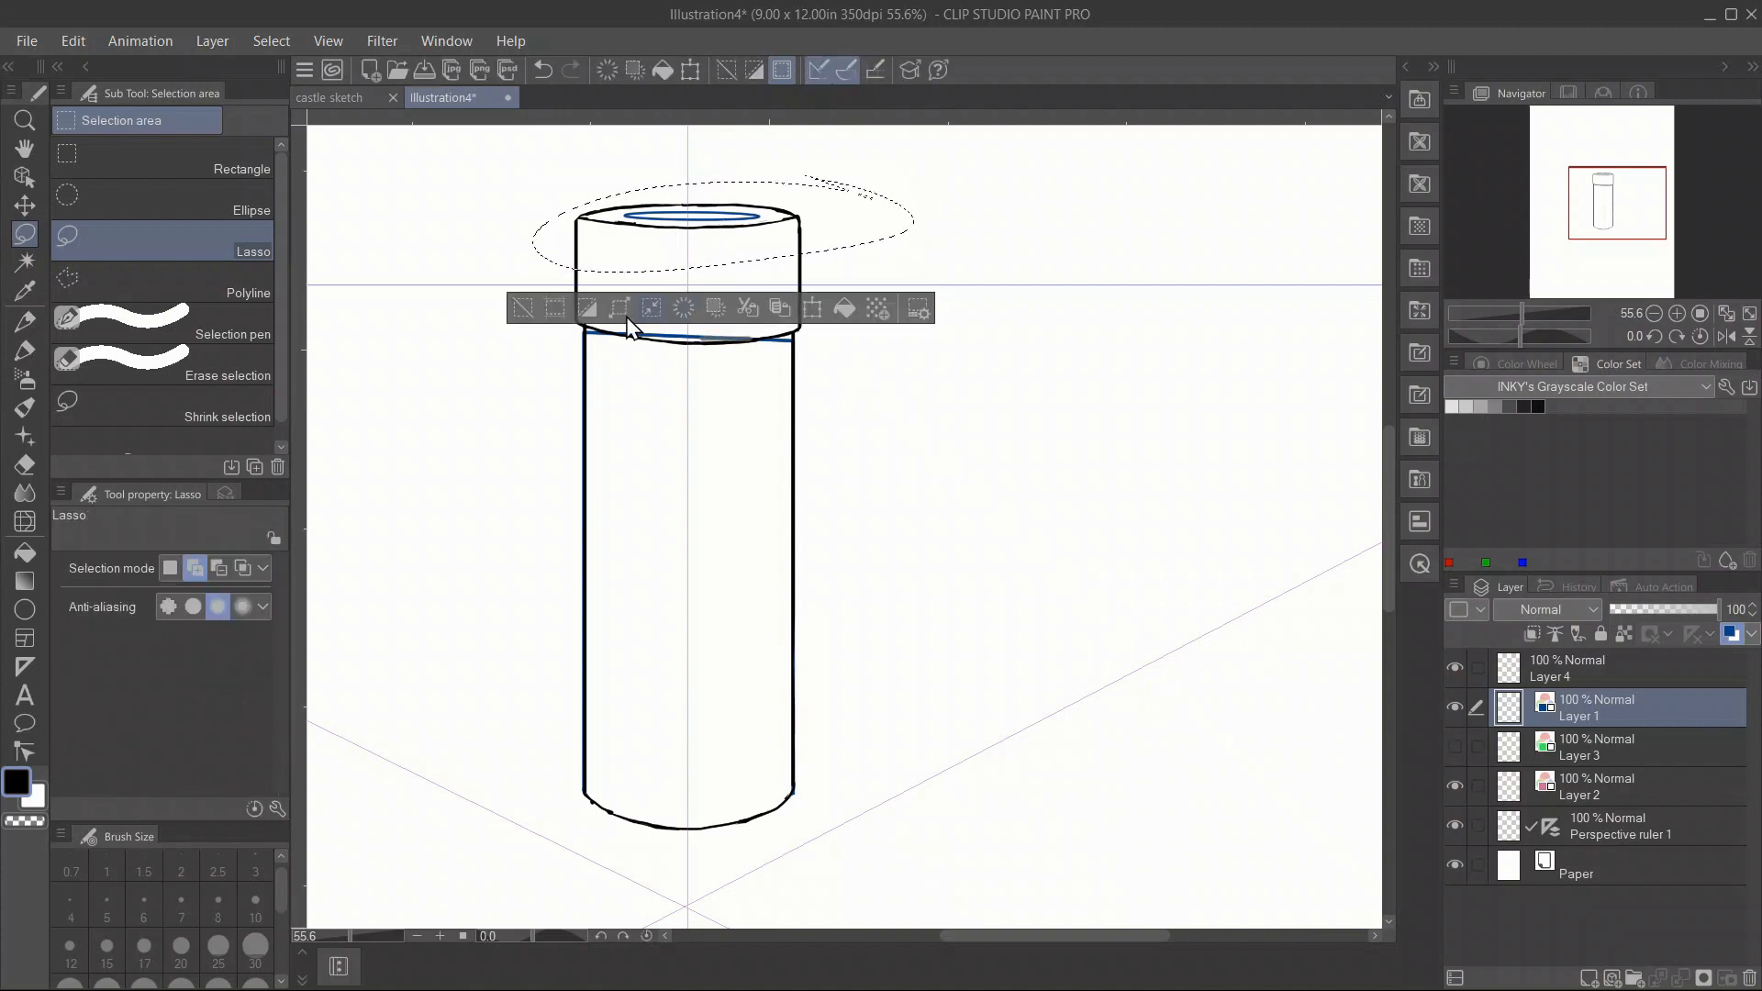
pyautogui.click(519, 308)
# Clear the straight guide line beneath the cap on Layer 1 and draw a downward-bowed curve across the shaft just below the cap.
pyautogui.moveTo(842, 343)
pyautogui.mouseDown()
pyautogui.moveTo(597, 377)
pyautogui.moveTo(831, 362)
pyautogui.mouseUp()
pyautogui.click(637, 429)
pyautogui.click(488, 429)
pyautogui.press('u')
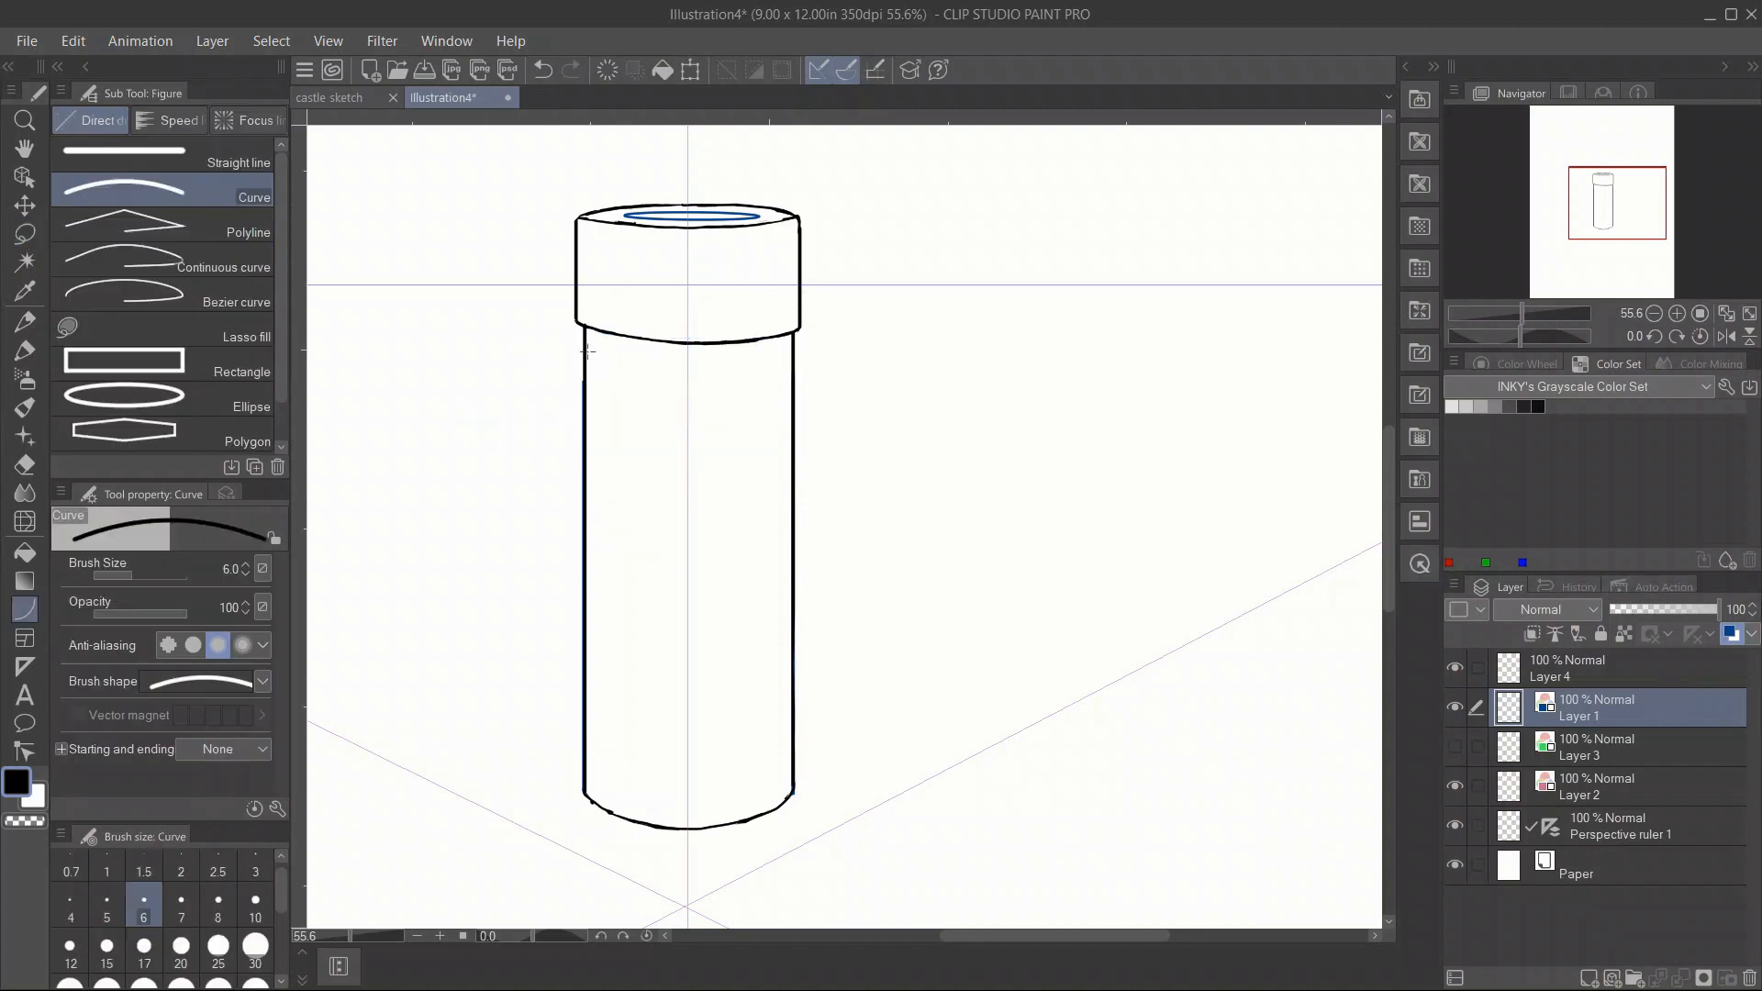
pyautogui.moveTo(588, 344); pyautogui.dragTo(791, 354)
pyautogui.click(691, 376)
# Join the cap's lower corners to the curve with short slanted lines on Layer 1, and erase Layer 4's shaft sides between cap and curve.
pyautogui.click(228, 161)
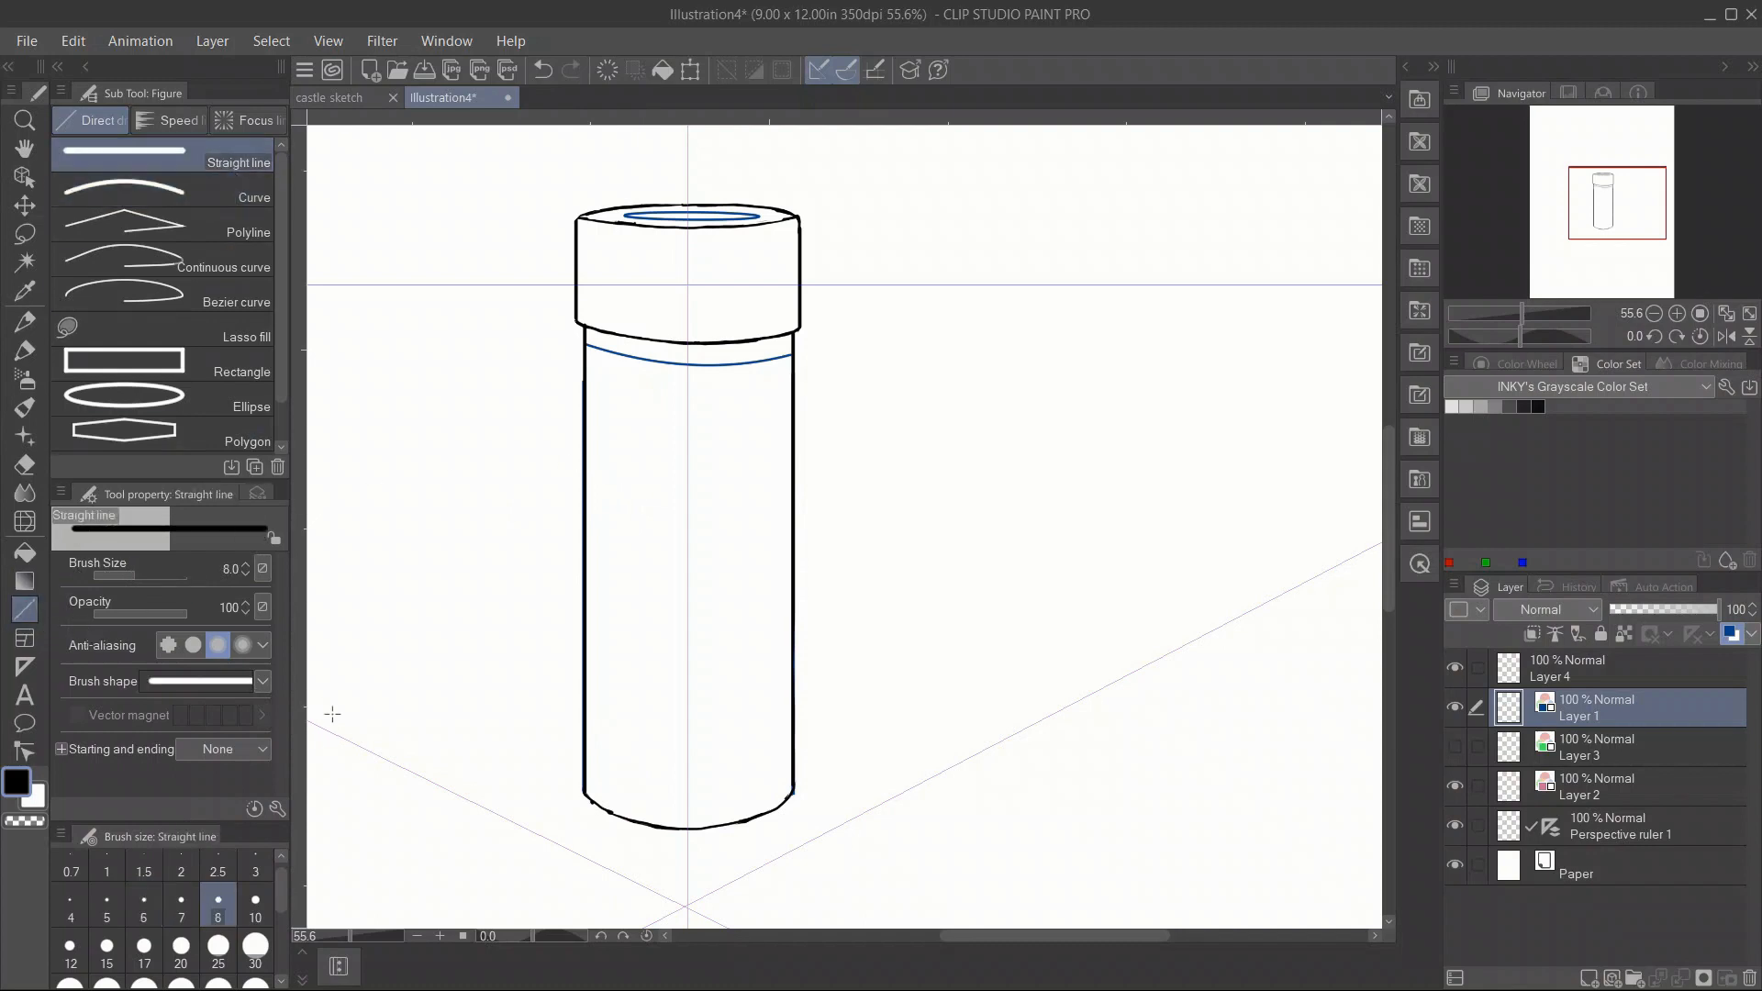
pyautogui.moveTo(1522, 315); pyautogui.dragTo(1530, 315)
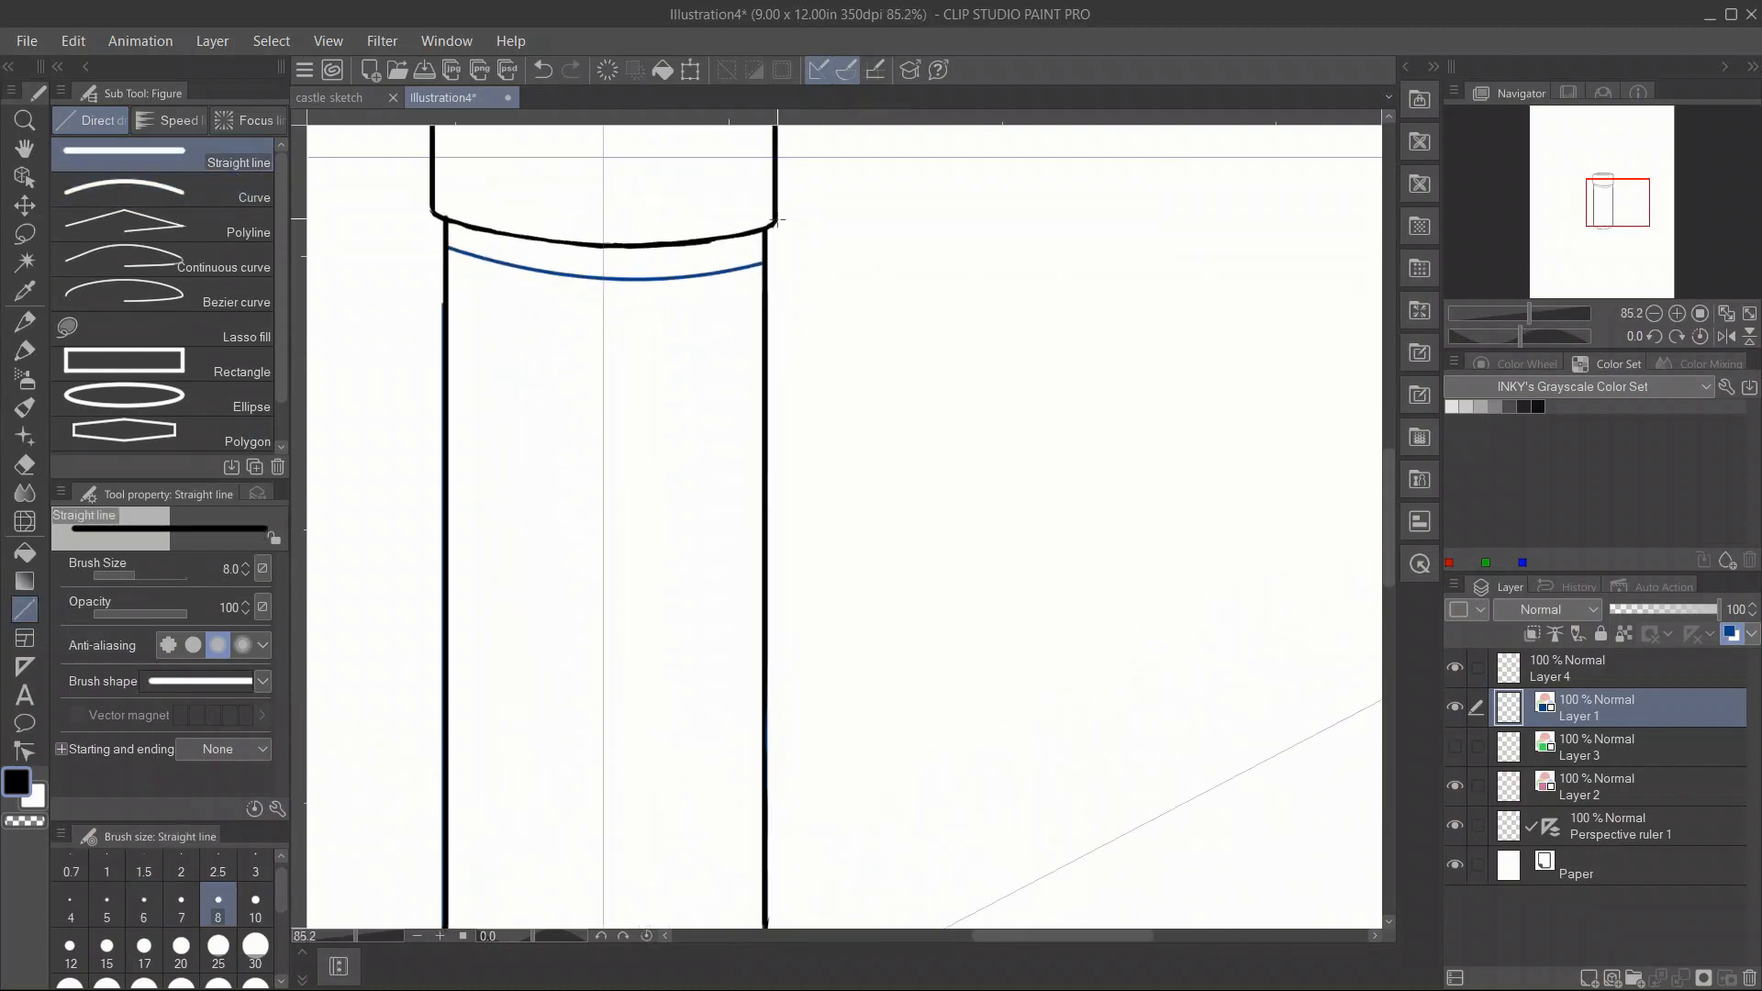
pyautogui.hotkey('ctrl', 'z')
pyautogui.moveTo(776, 220); pyautogui.dragTo(764, 273)
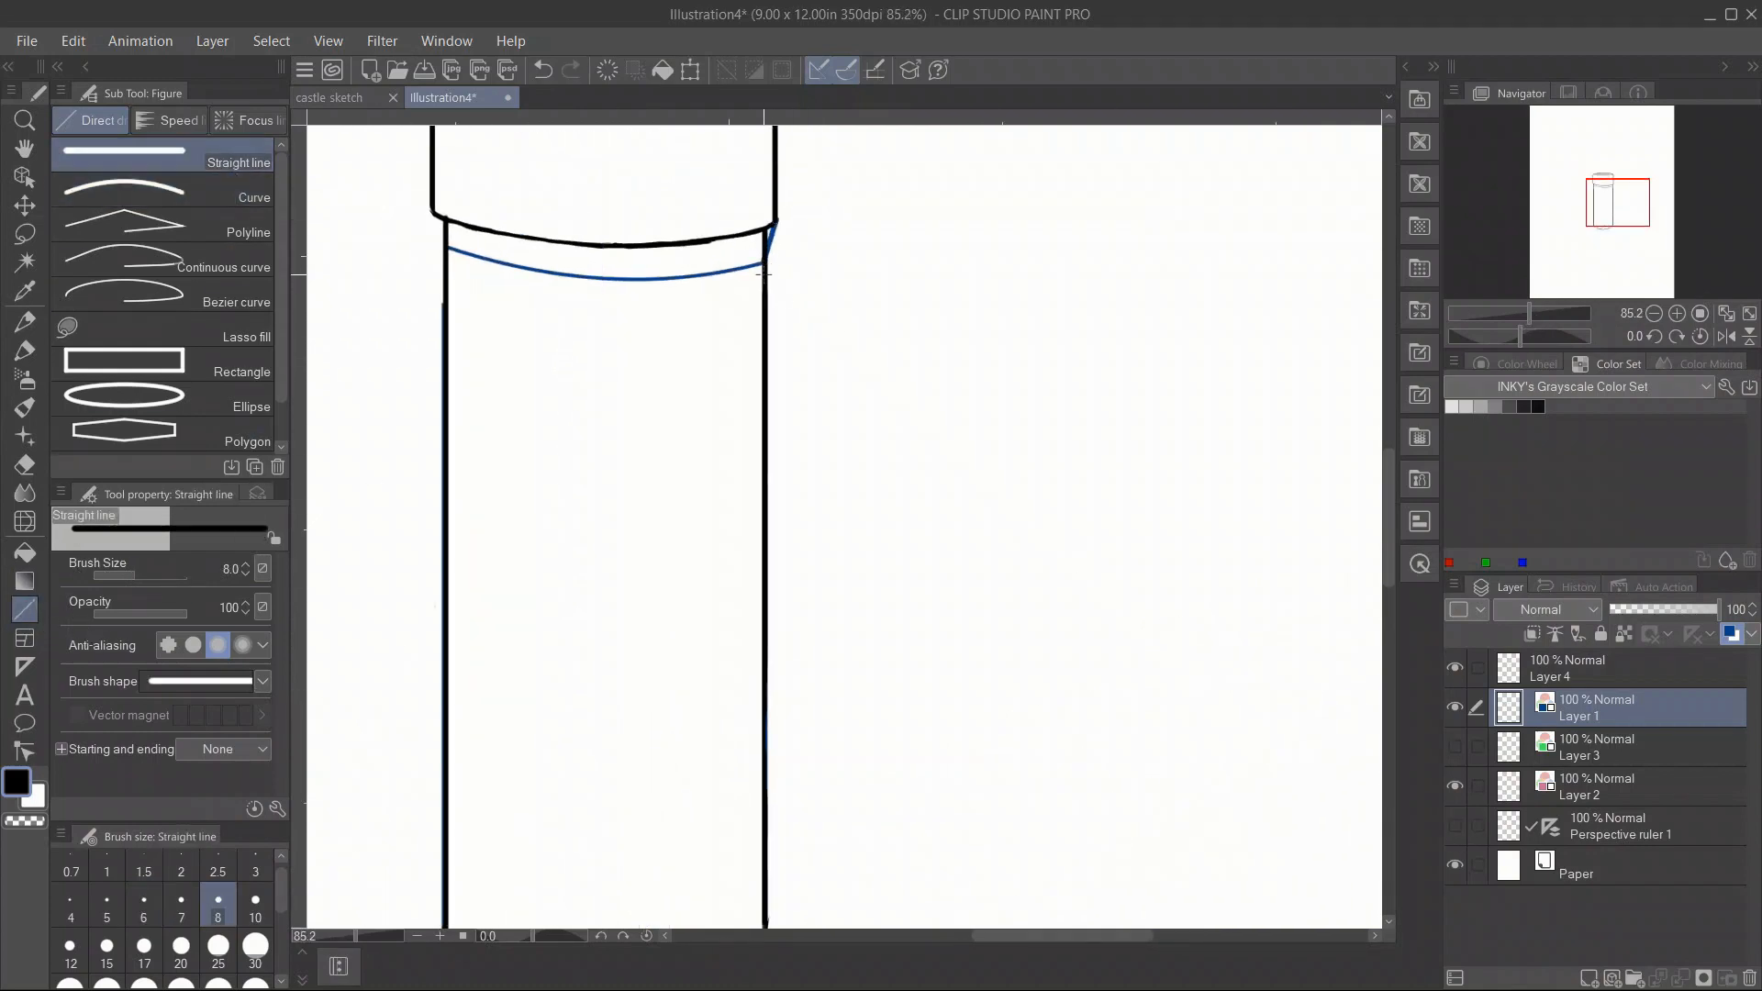
pyautogui.moveTo(433, 213); pyautogui.dragTo(446, 246)
pyautogui.click(1578, 668)
pyautogui.press('e')
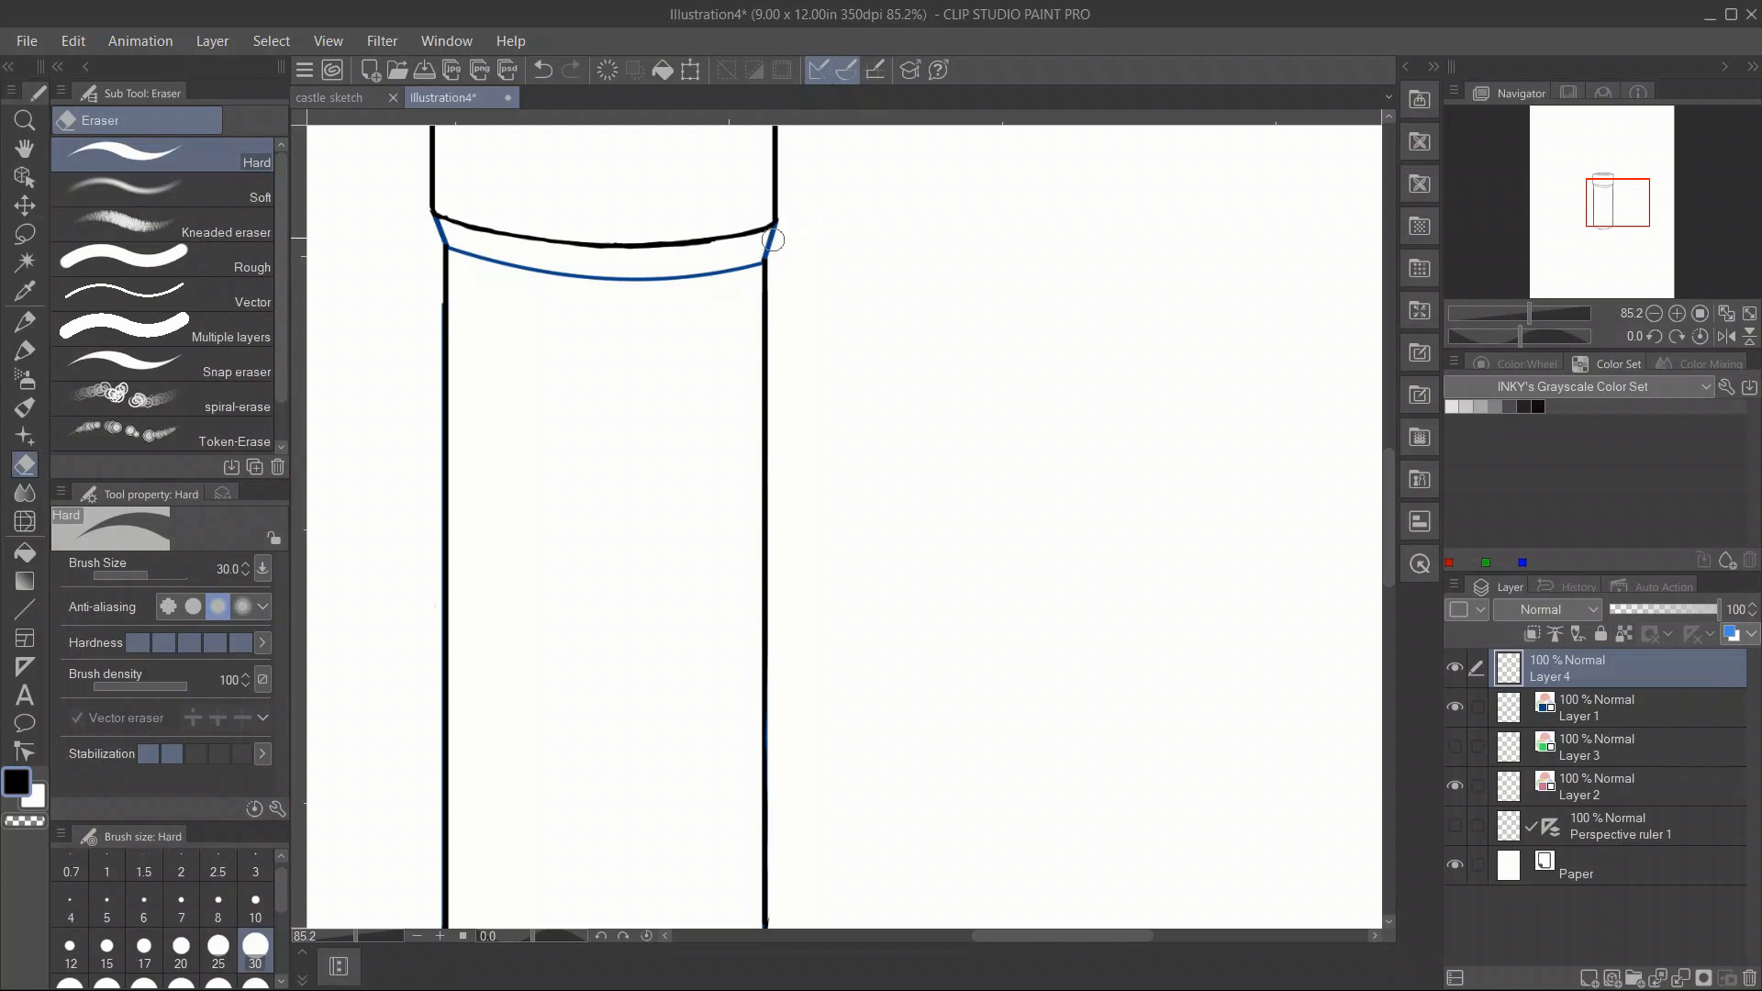
# Try to rotate the lassoed curve beneath the cap on Layer 1 by -0.5 degrees about its left end.
pyautogui.press('m')
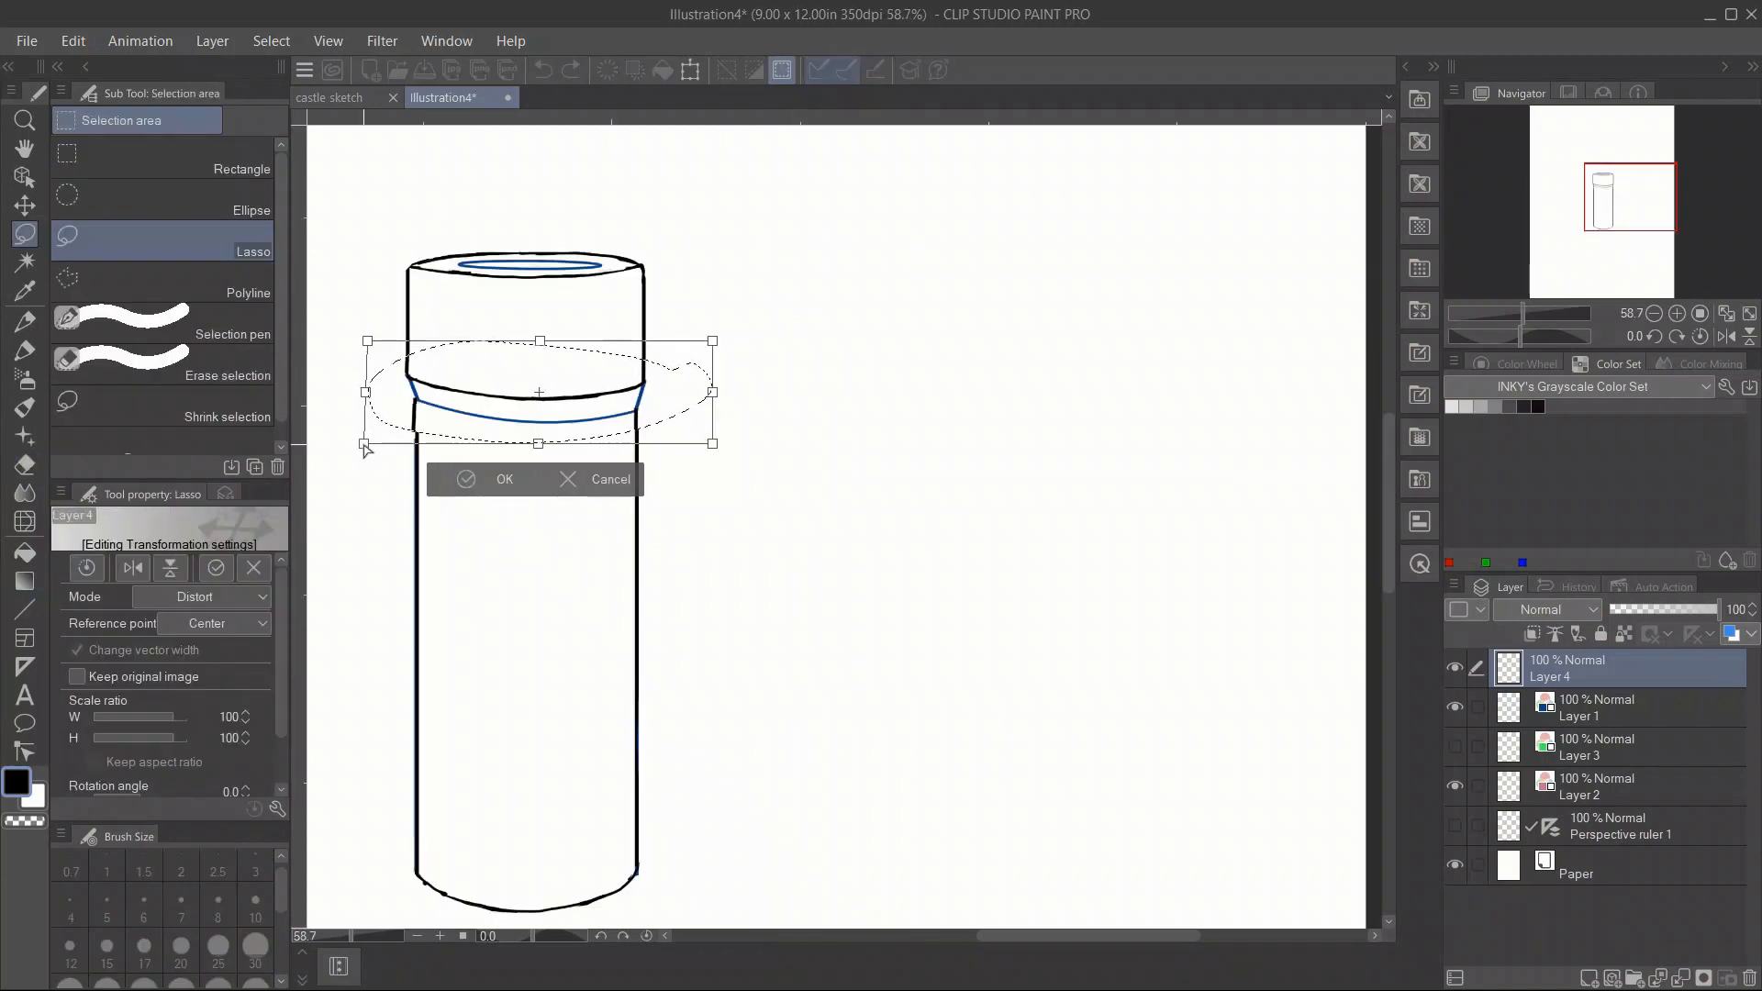
pyautogui.click(578, 485)
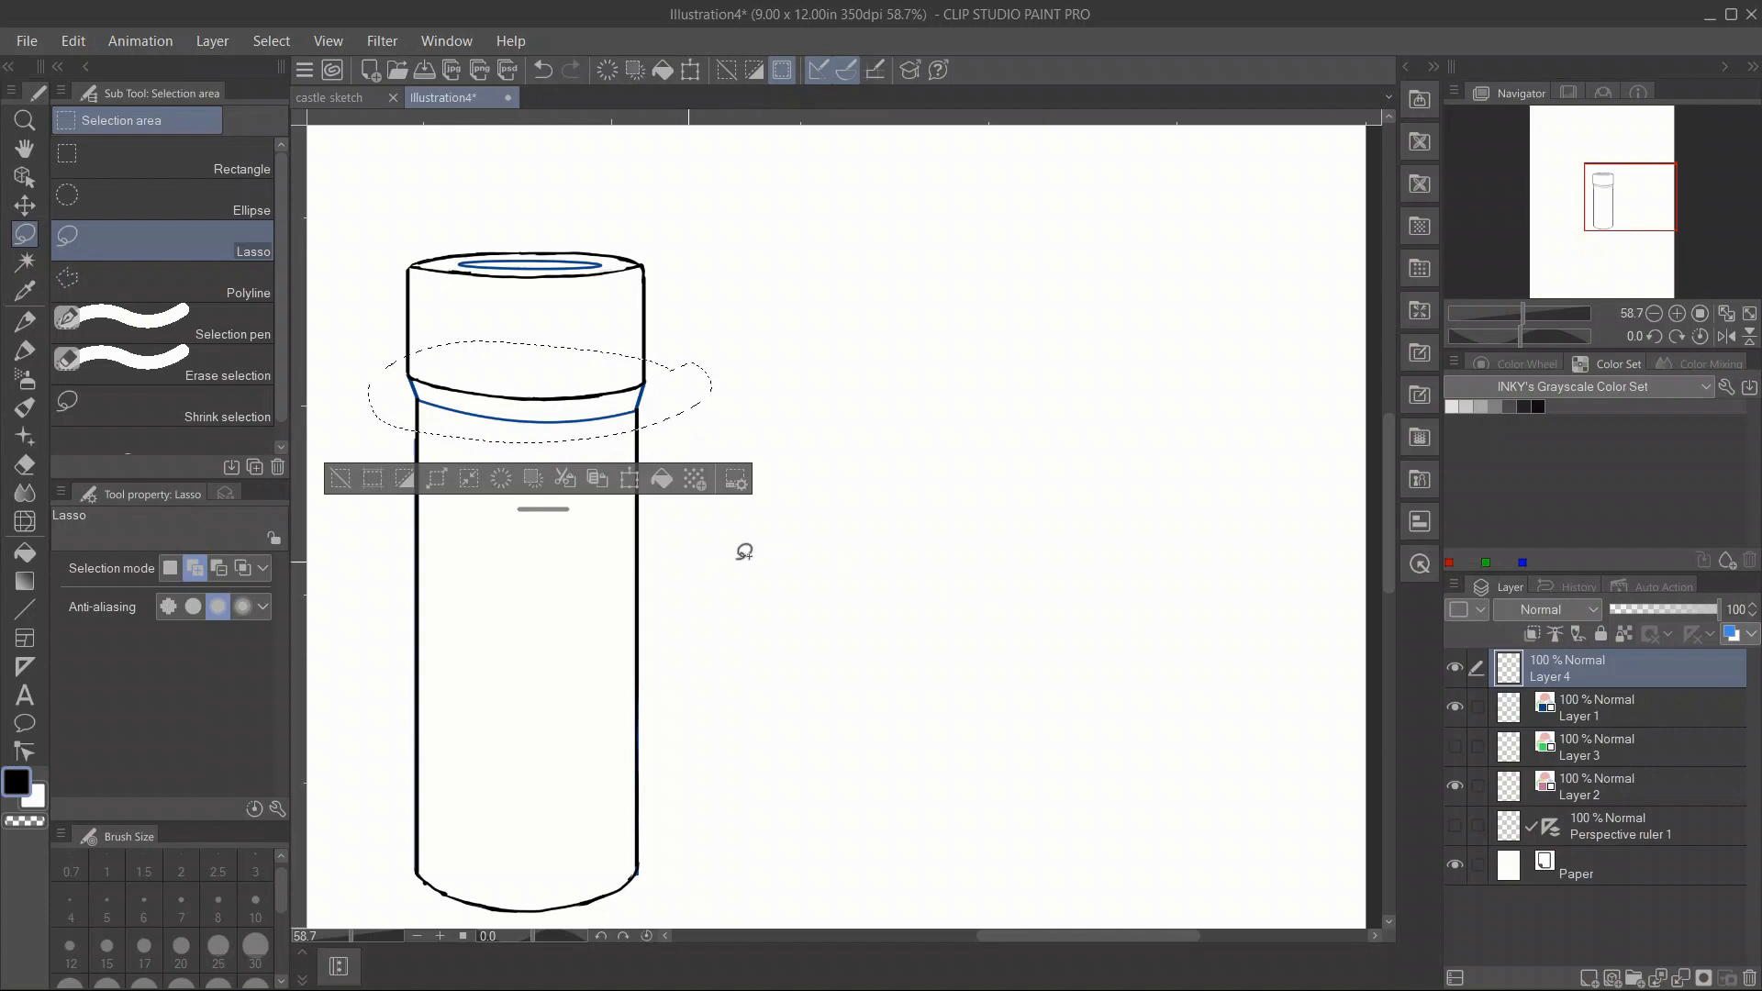
pyautogui.hotkey('alt', '[')
pyautogui.click(630, 478)
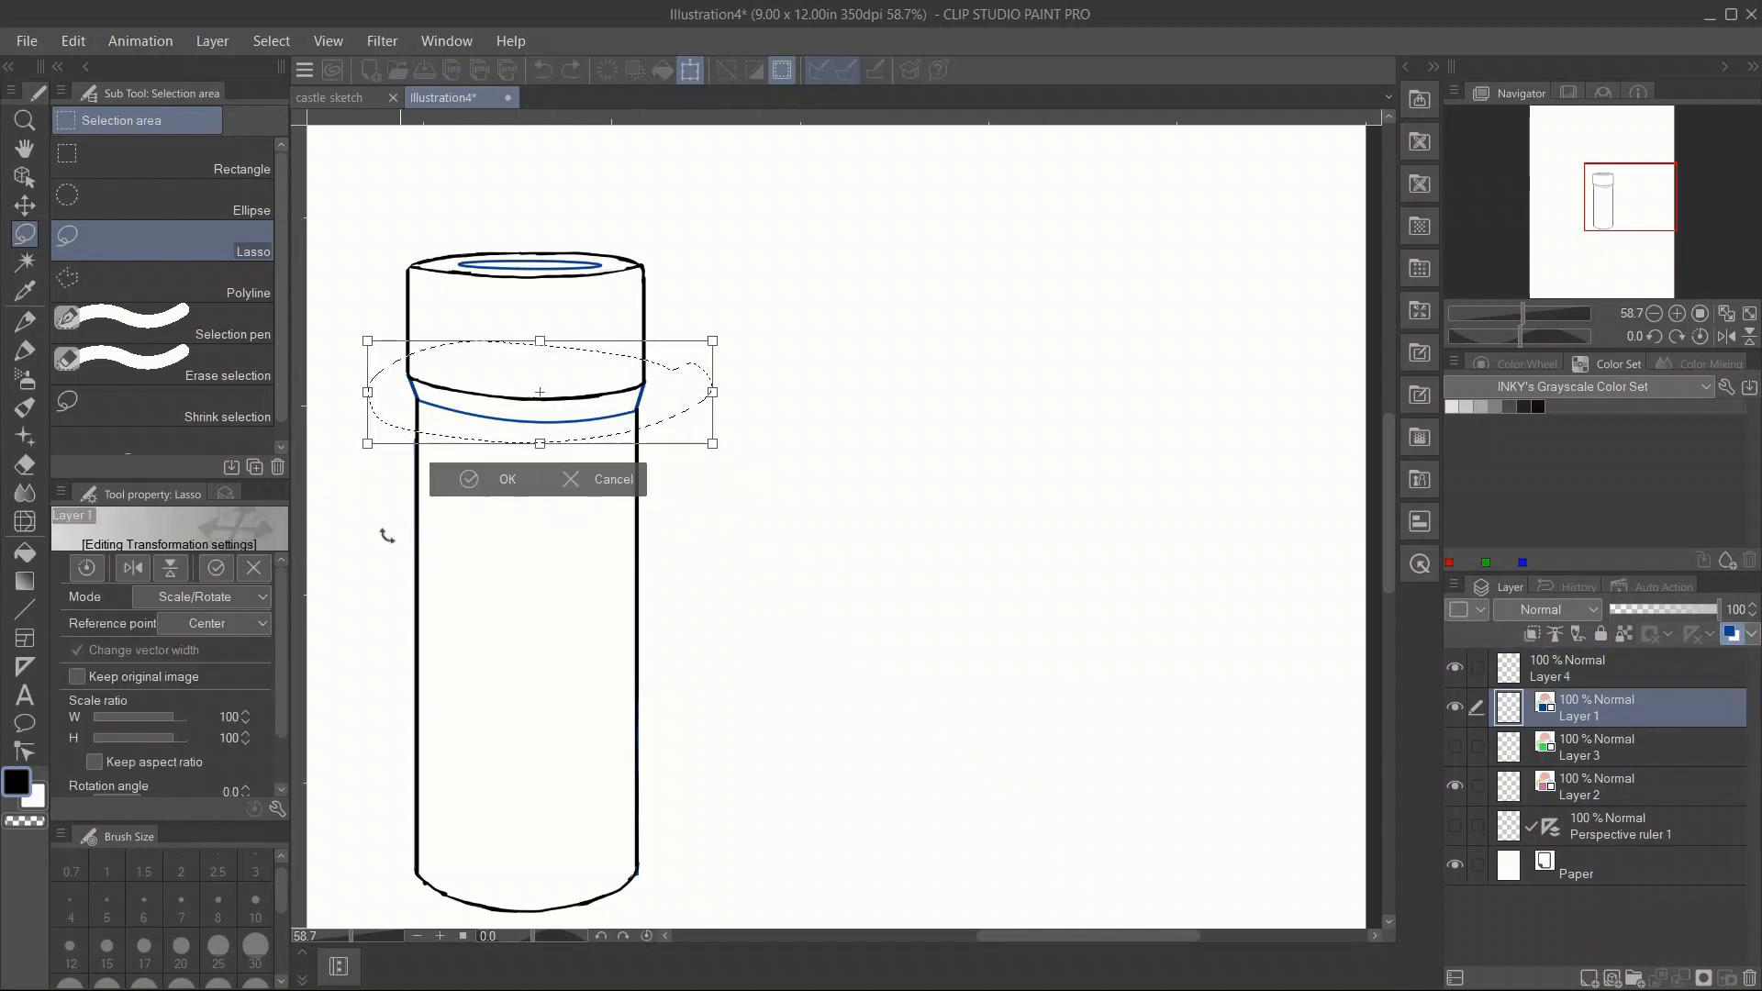
pyautogui.click(211, 597)
pyautogui.click(229, 660)
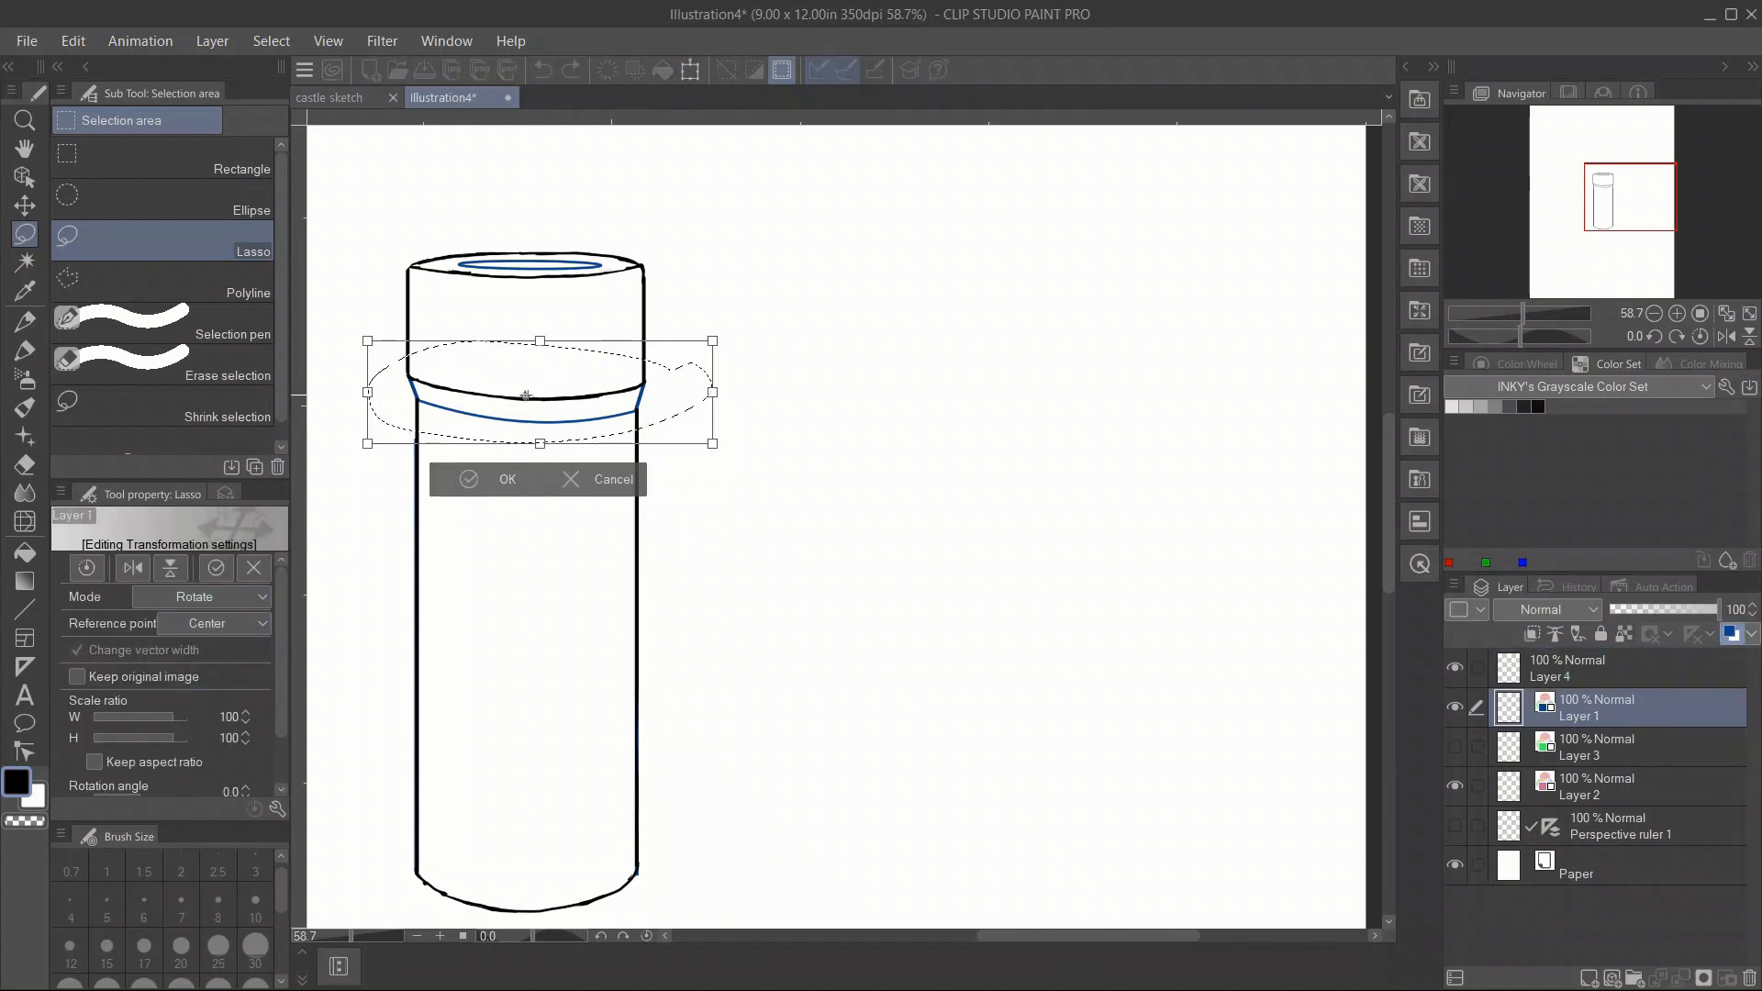
pyautogui.moveTo(526, 396); pyautogui.dragTo(417, 400)
pyautogui.moveTo(762, 466); pyautogui.dragTo(762, 463)
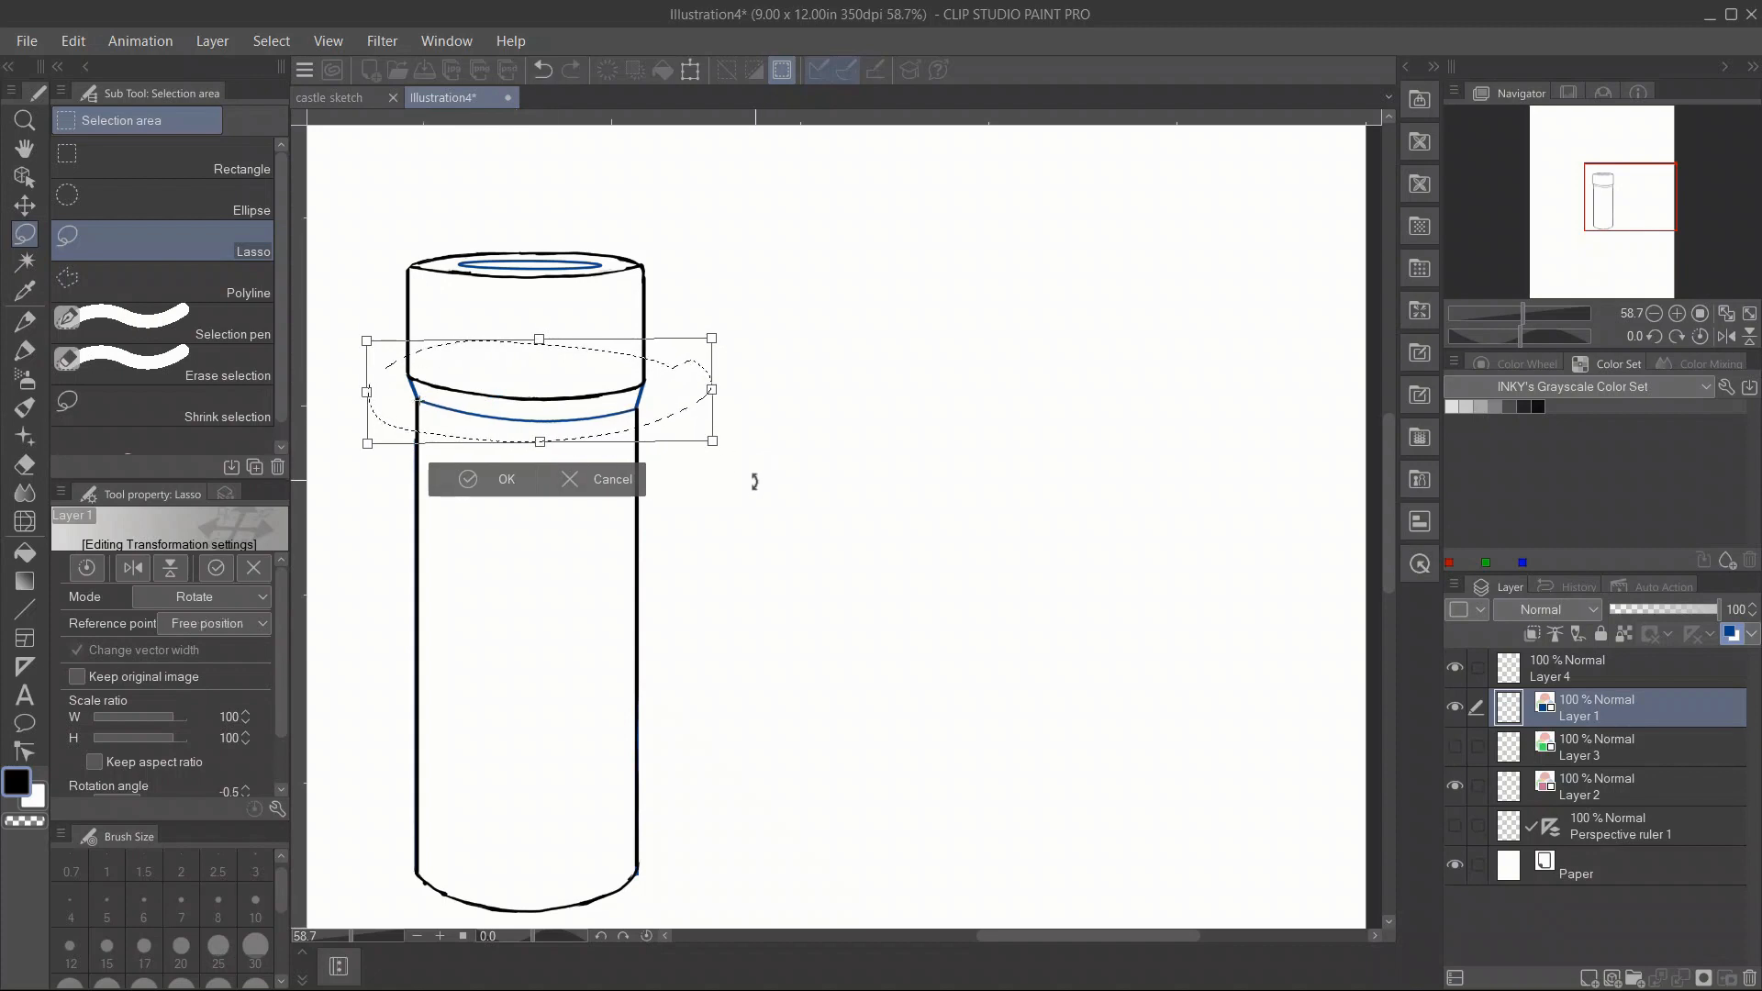
pyautogui.click(639, 487)
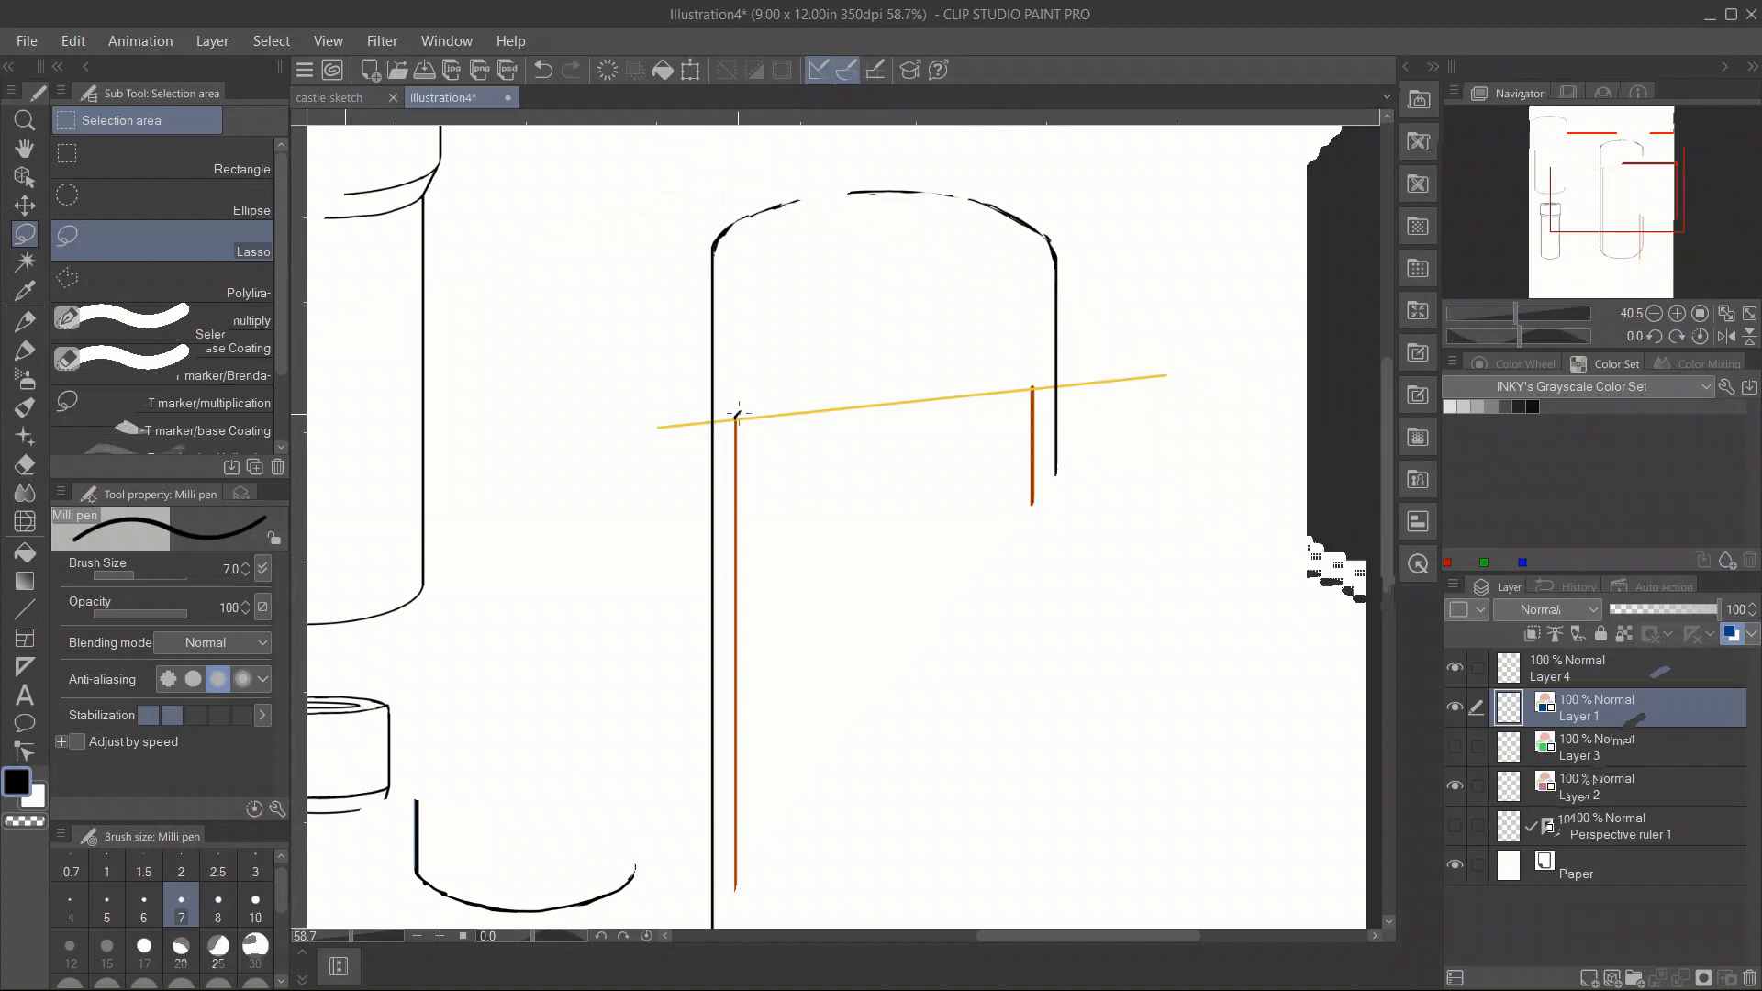
# Draw two upward-bowed arcs across the tall cylinder between the orange shaft lines, one at the yellow guide and one just below it.
pyautogui.moveTo(735, 418)
pyautogui.mouseDown()
pyautogui.moveTo(892, 371)
pyautogui.moveTo(1033, 387)
pyautogui.mouseUp()
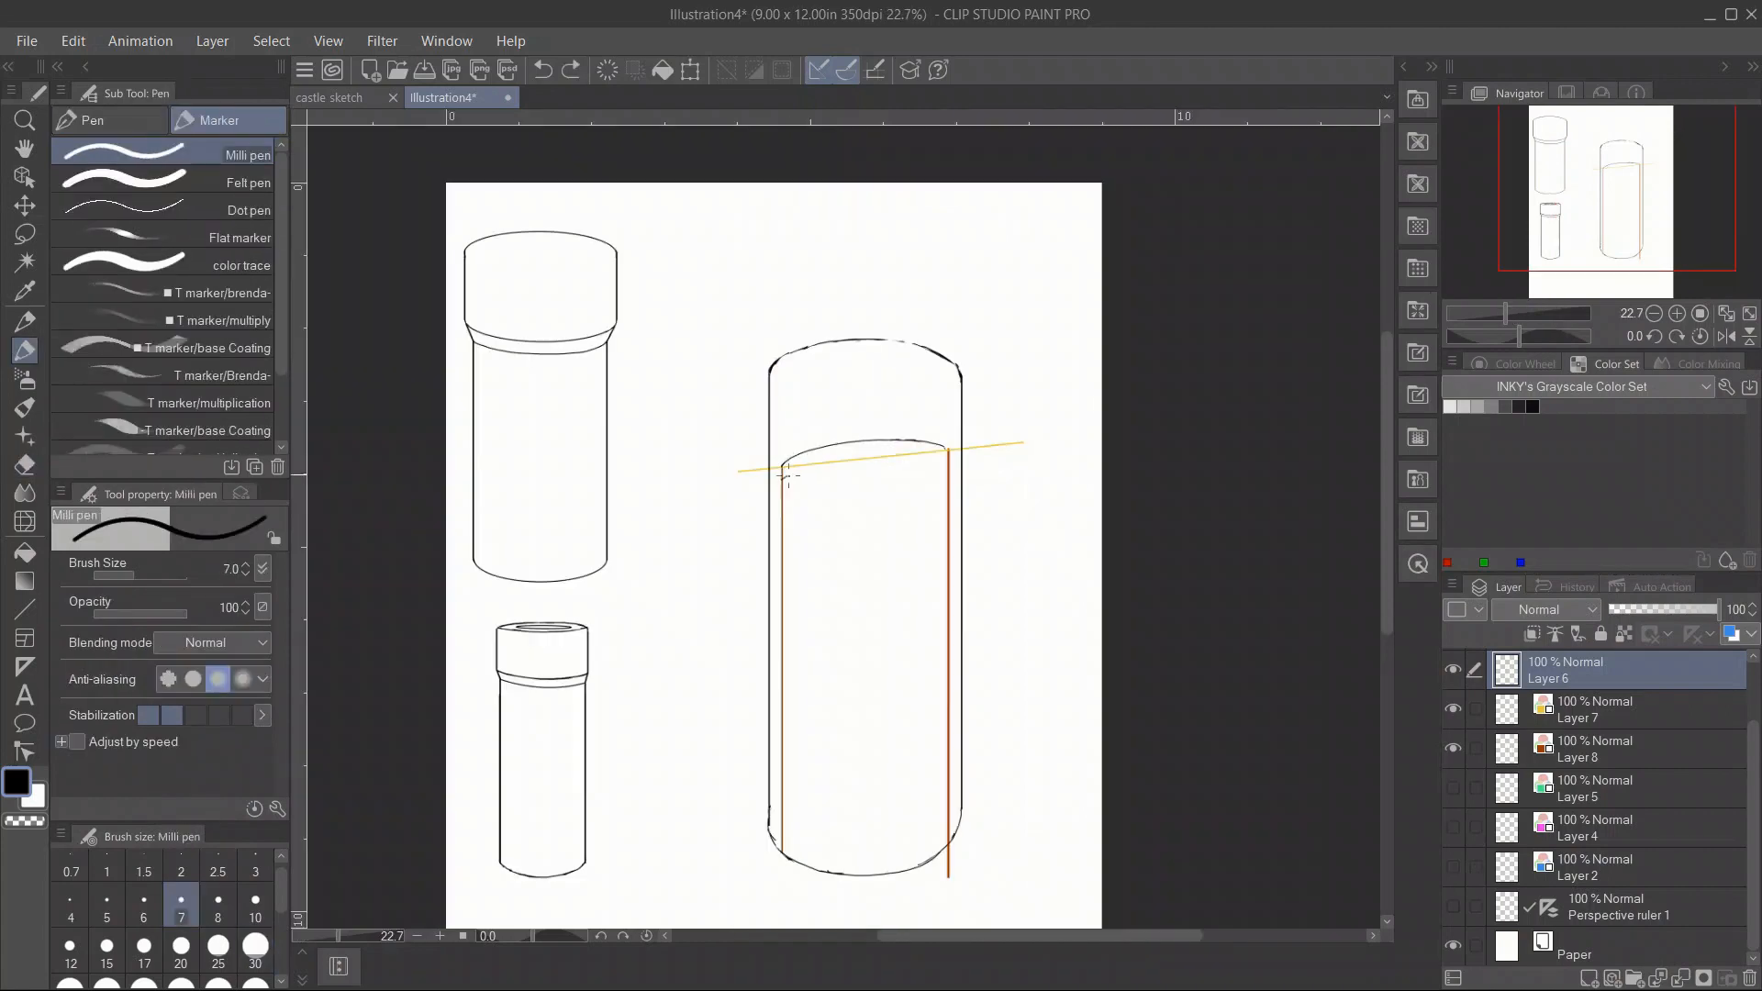
pyautogui.moveTo(782, 479)
pyautogui.mouseDown()
pyautogui.moveTo(892, 451)
pyautogui.moveTo(947, 464)
pyautogui.mouseUp()
# Connect the upper arc's ends to the cylinder's outer sides with short slanted straight lines on Layer 6, and hide Layer 7.
pyautogui.press('u')
pyautogui.moveTo(1505, 315); pyautogui.dragTo(1517, 315)
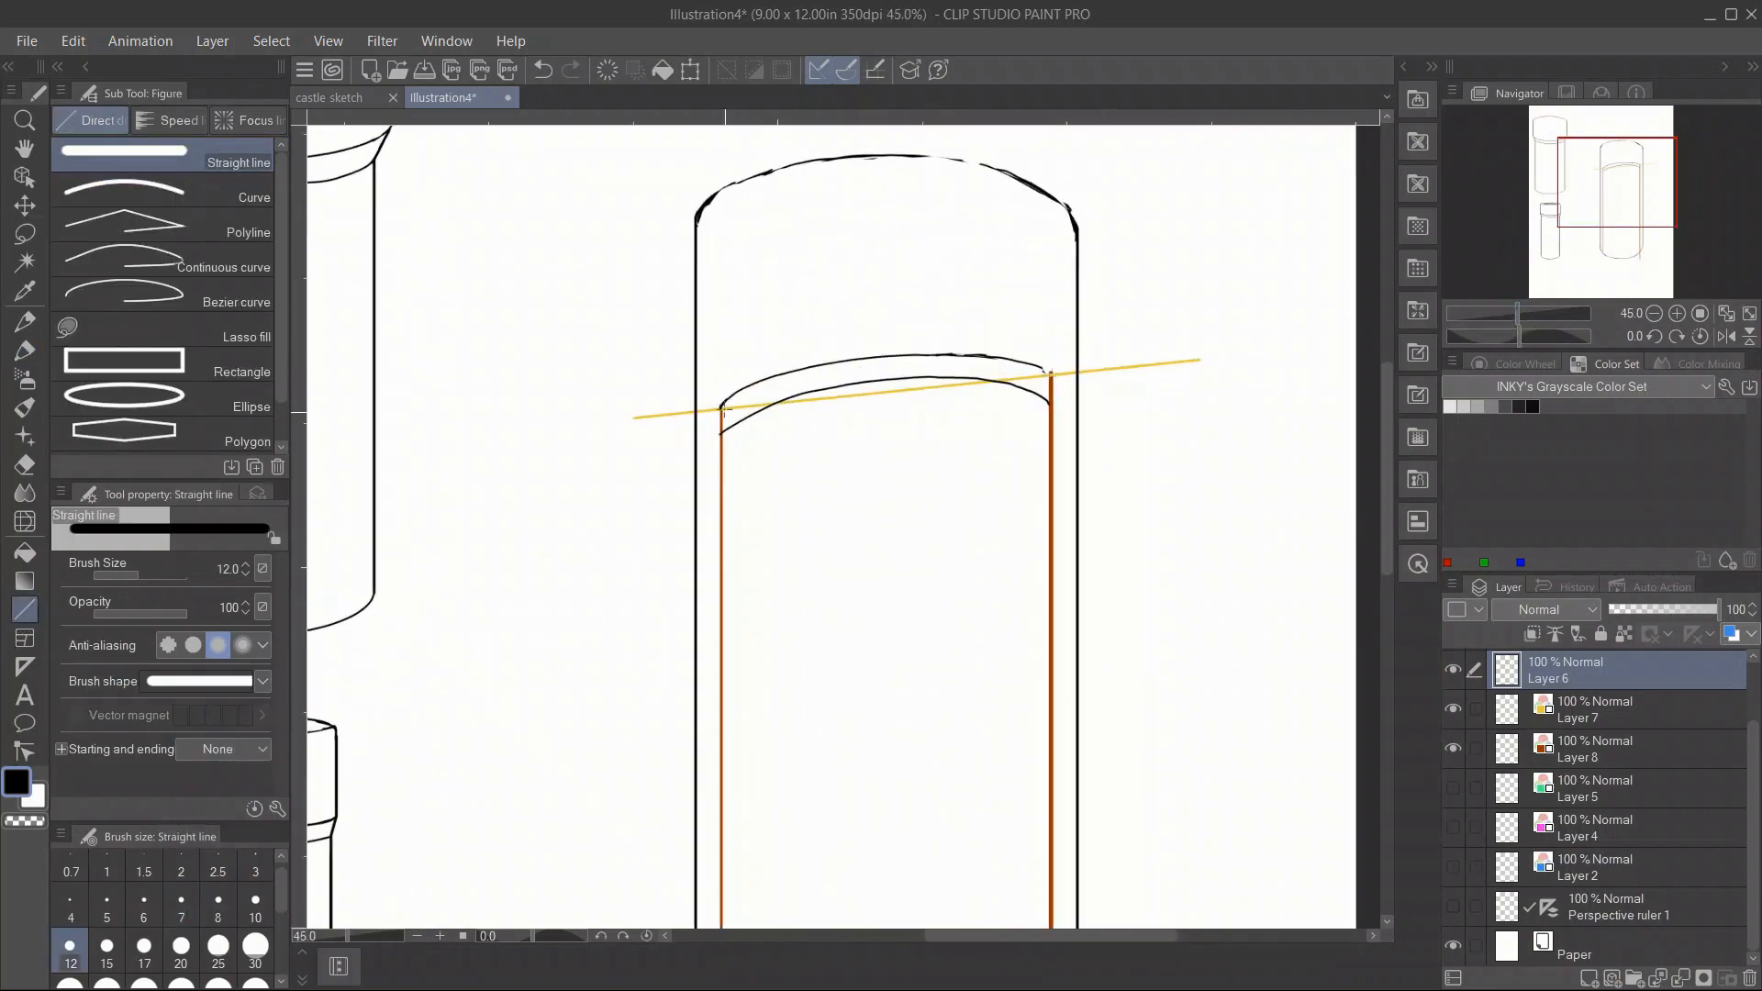
pyautogui.moveTo(722, 409); pyautogui.dragTo(698, 384)
pyautogui.moveTo(1606, 217); pyautogui.dragTo(1571, 207)
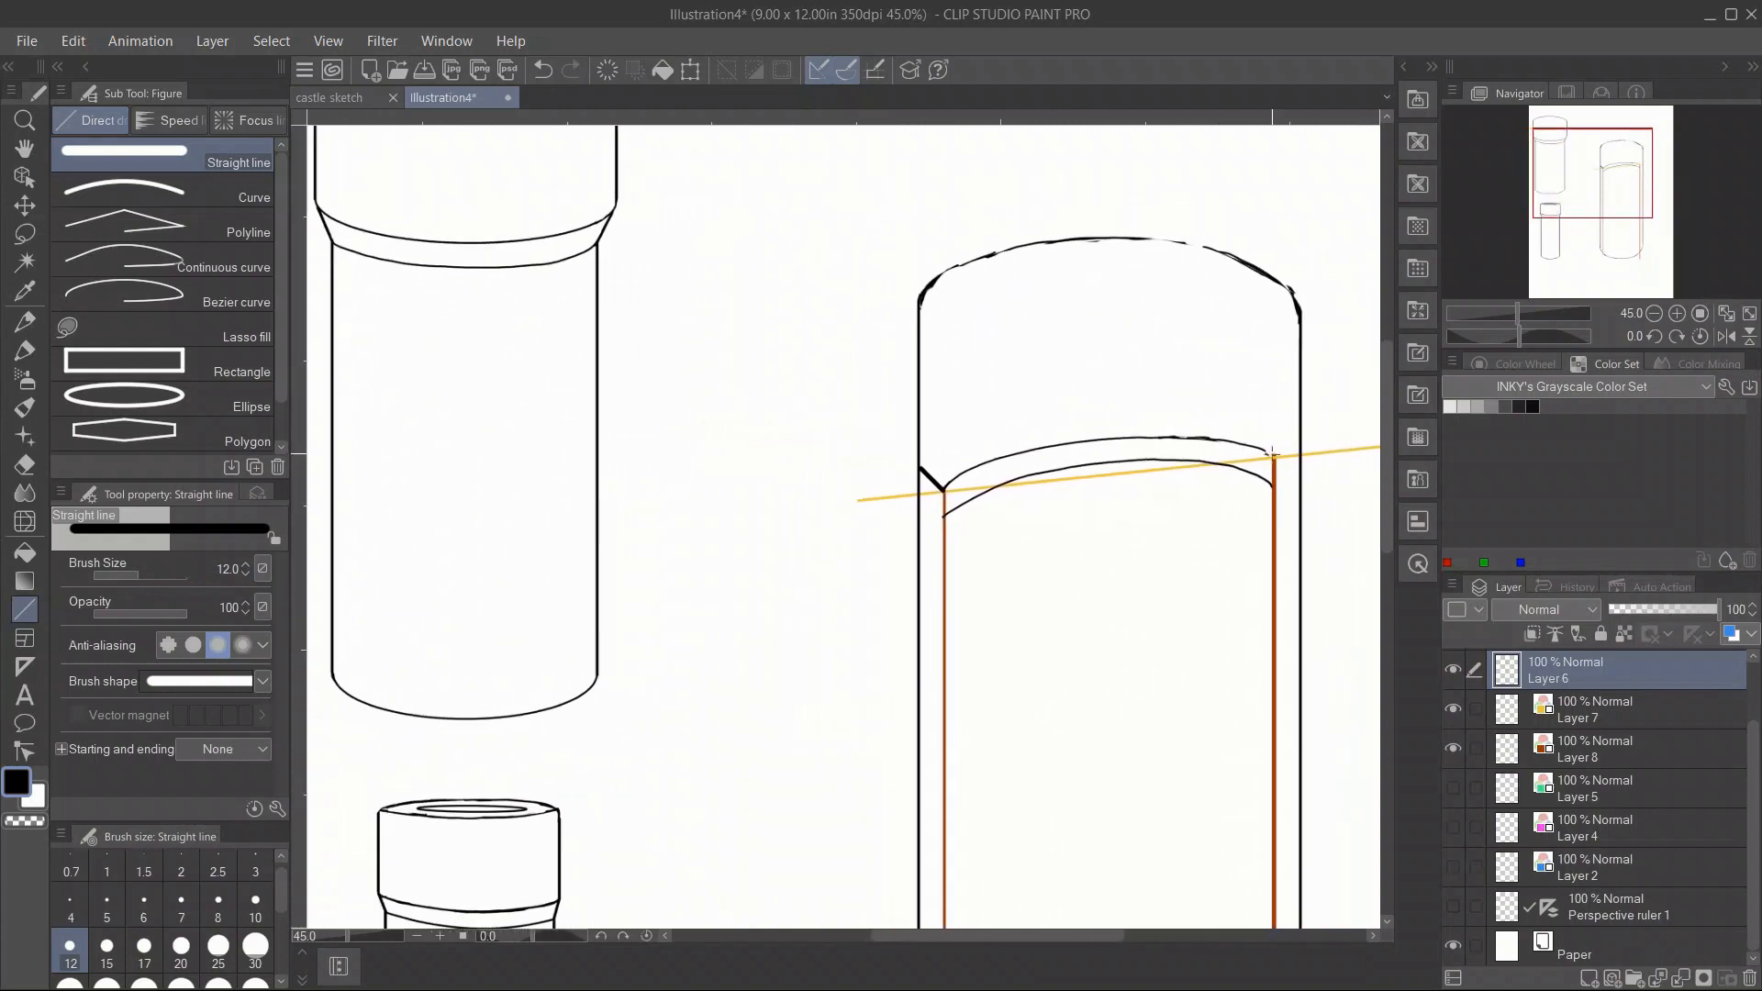
pyautogui.moveTo(1283, 442)
pyautogui.mouseDown()
pyautogui.moveTo(1307, 410)
pyautogui.moveTo(1300, 429)
pyautogui.mouseUp()
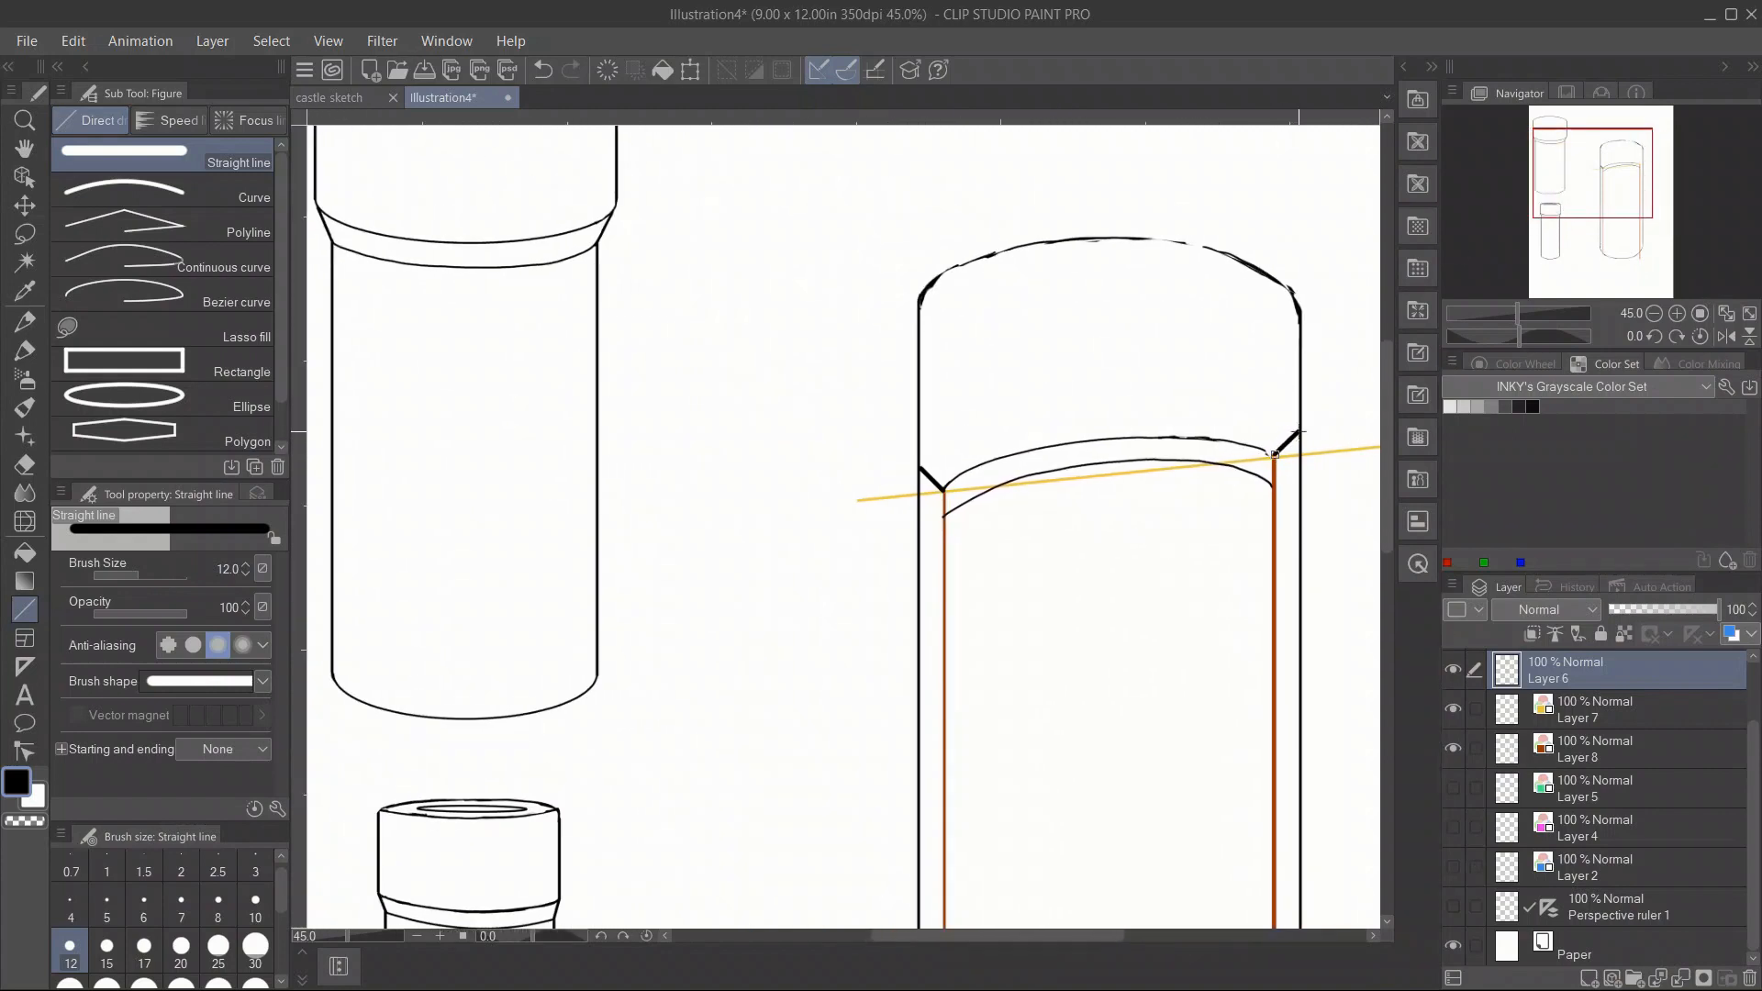
pyautogui.click(1452, 707)
# Draw an upward-bowed arc between the outer ends of the slanted lines as the cap's lower edge, and erase the lowest arc.
pyautogui.moveTo(1517, 312); pyautogui.dragTo(1507, 316)
pyautogui.press('p')
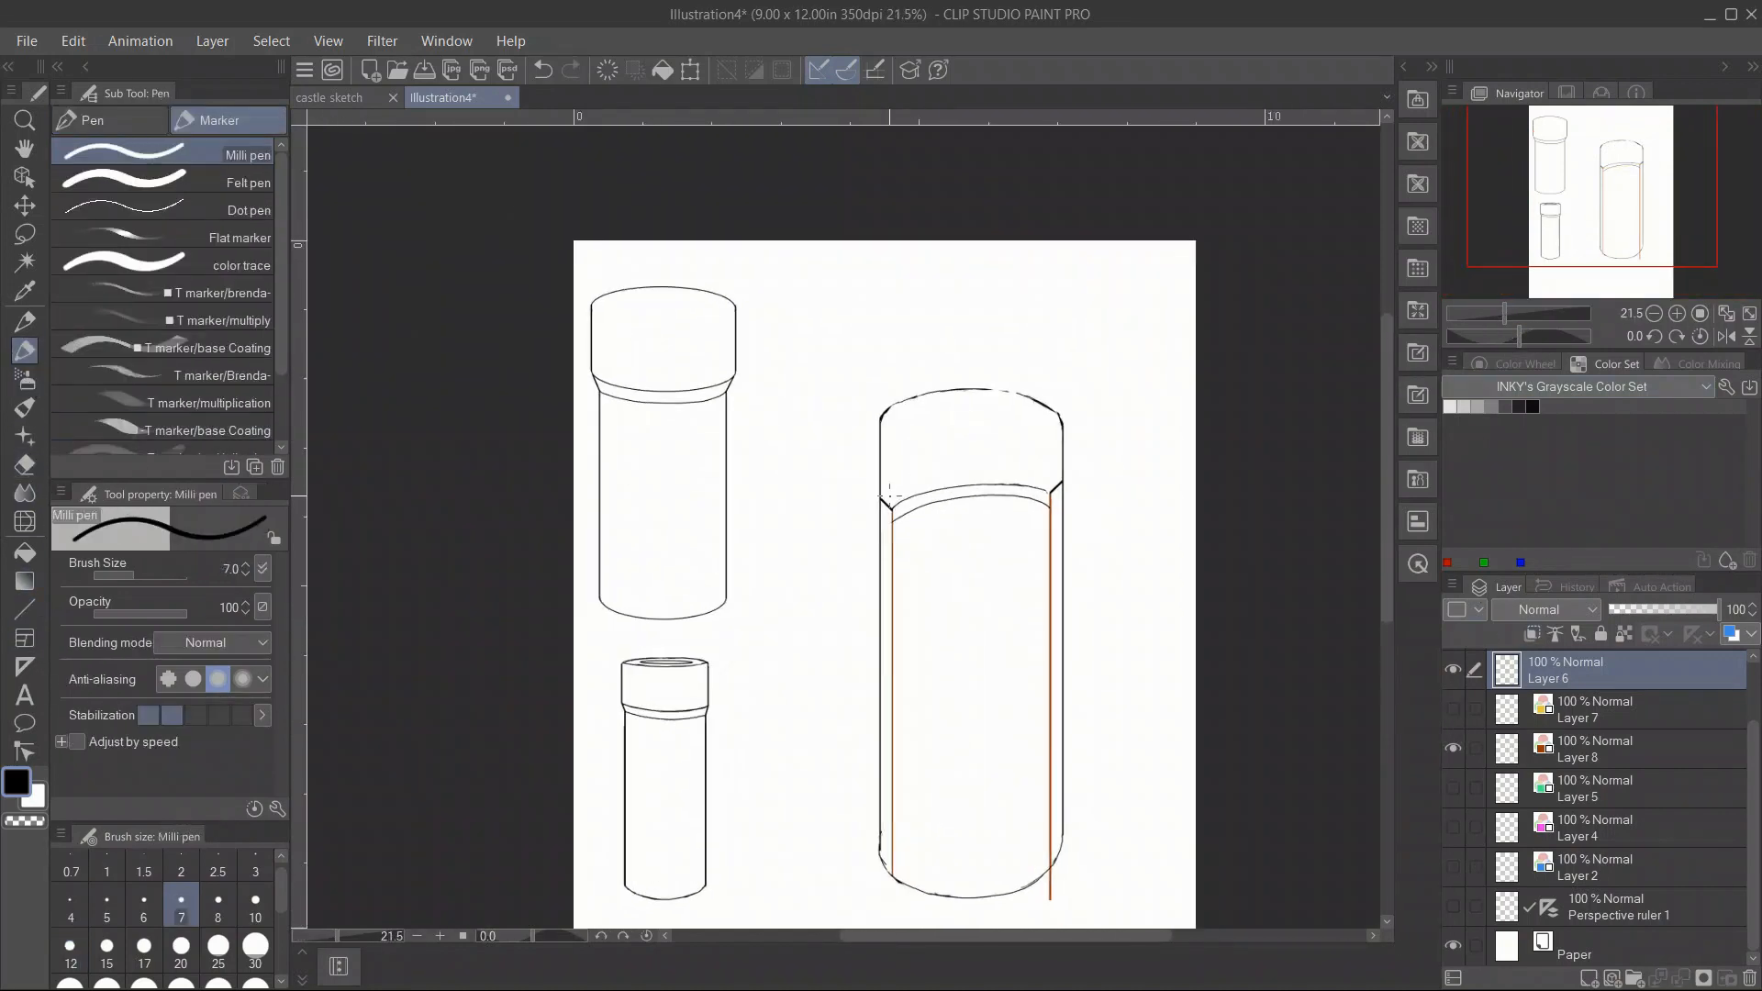
pyautogui.moveTo(883, 496); pyautogui.dragTo(994, 467)
pyautogui.press('e')
pyautogui.moveTo(894, 523); pyautogui.dragTo(1007, 496)
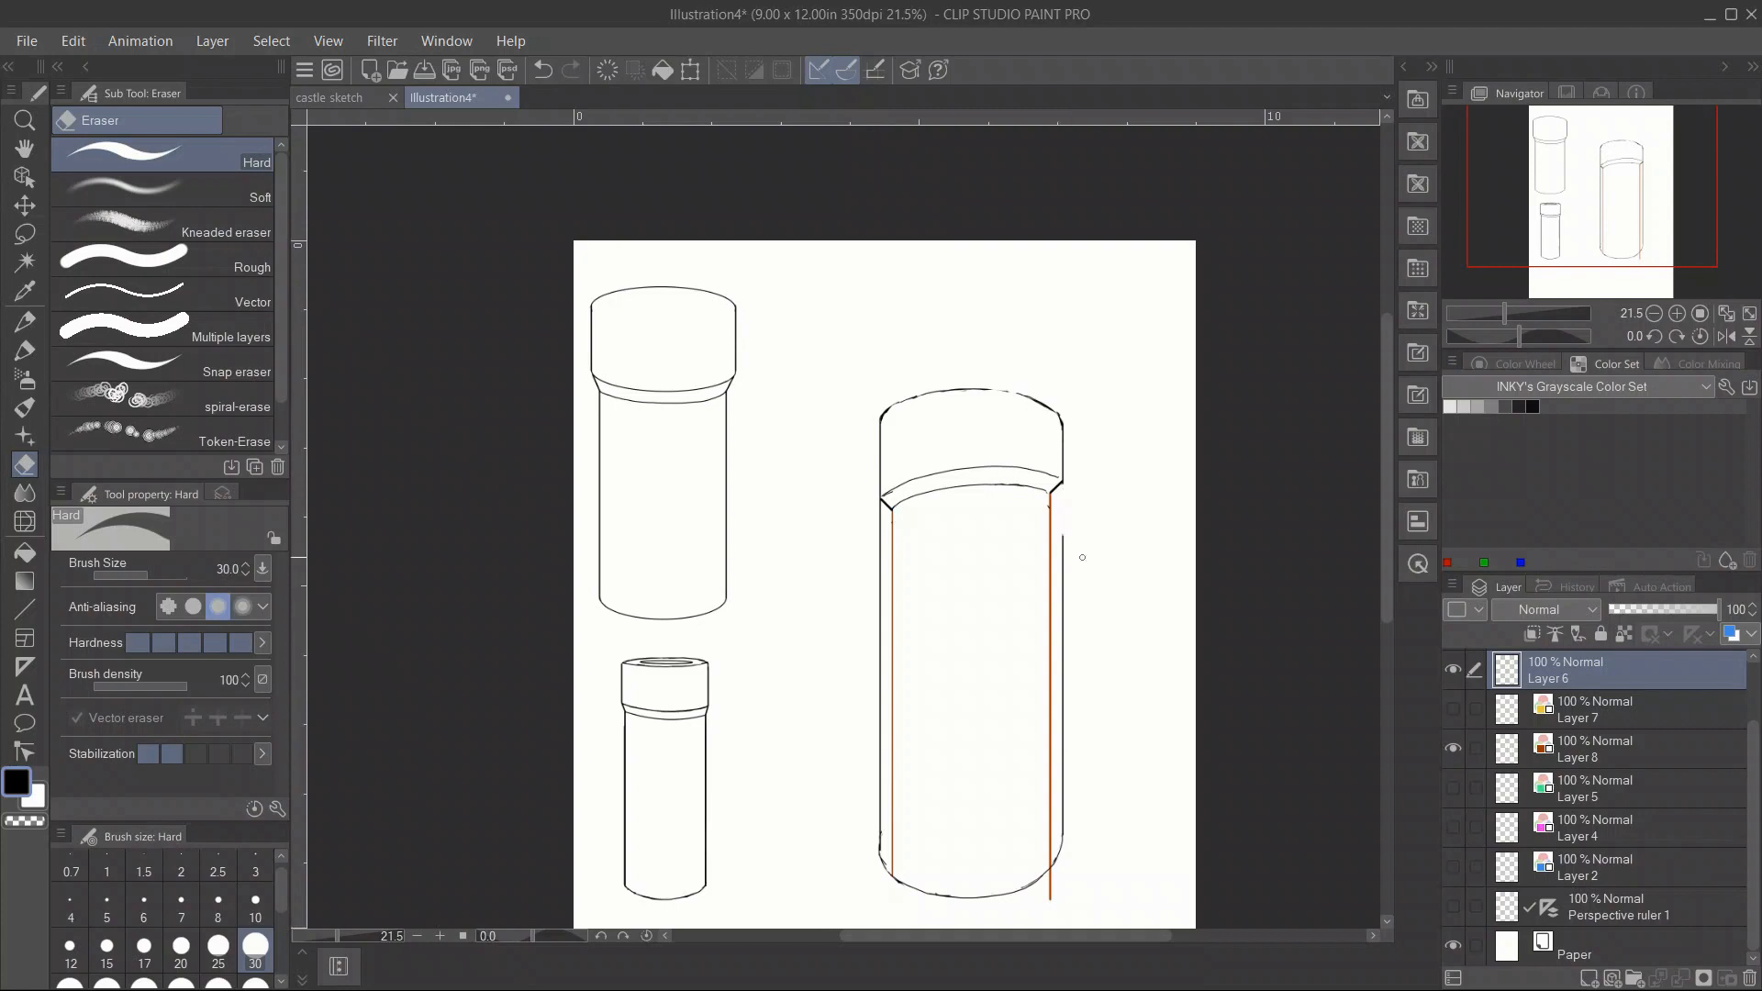
# Erase the cylinder's outer sides below the cap on Layer 6, and the orange shaft line's overshoot below the base on Layer 8.
pyautogui.moveTo(1065, 482); pyautogui.dragTo(1062, 760)
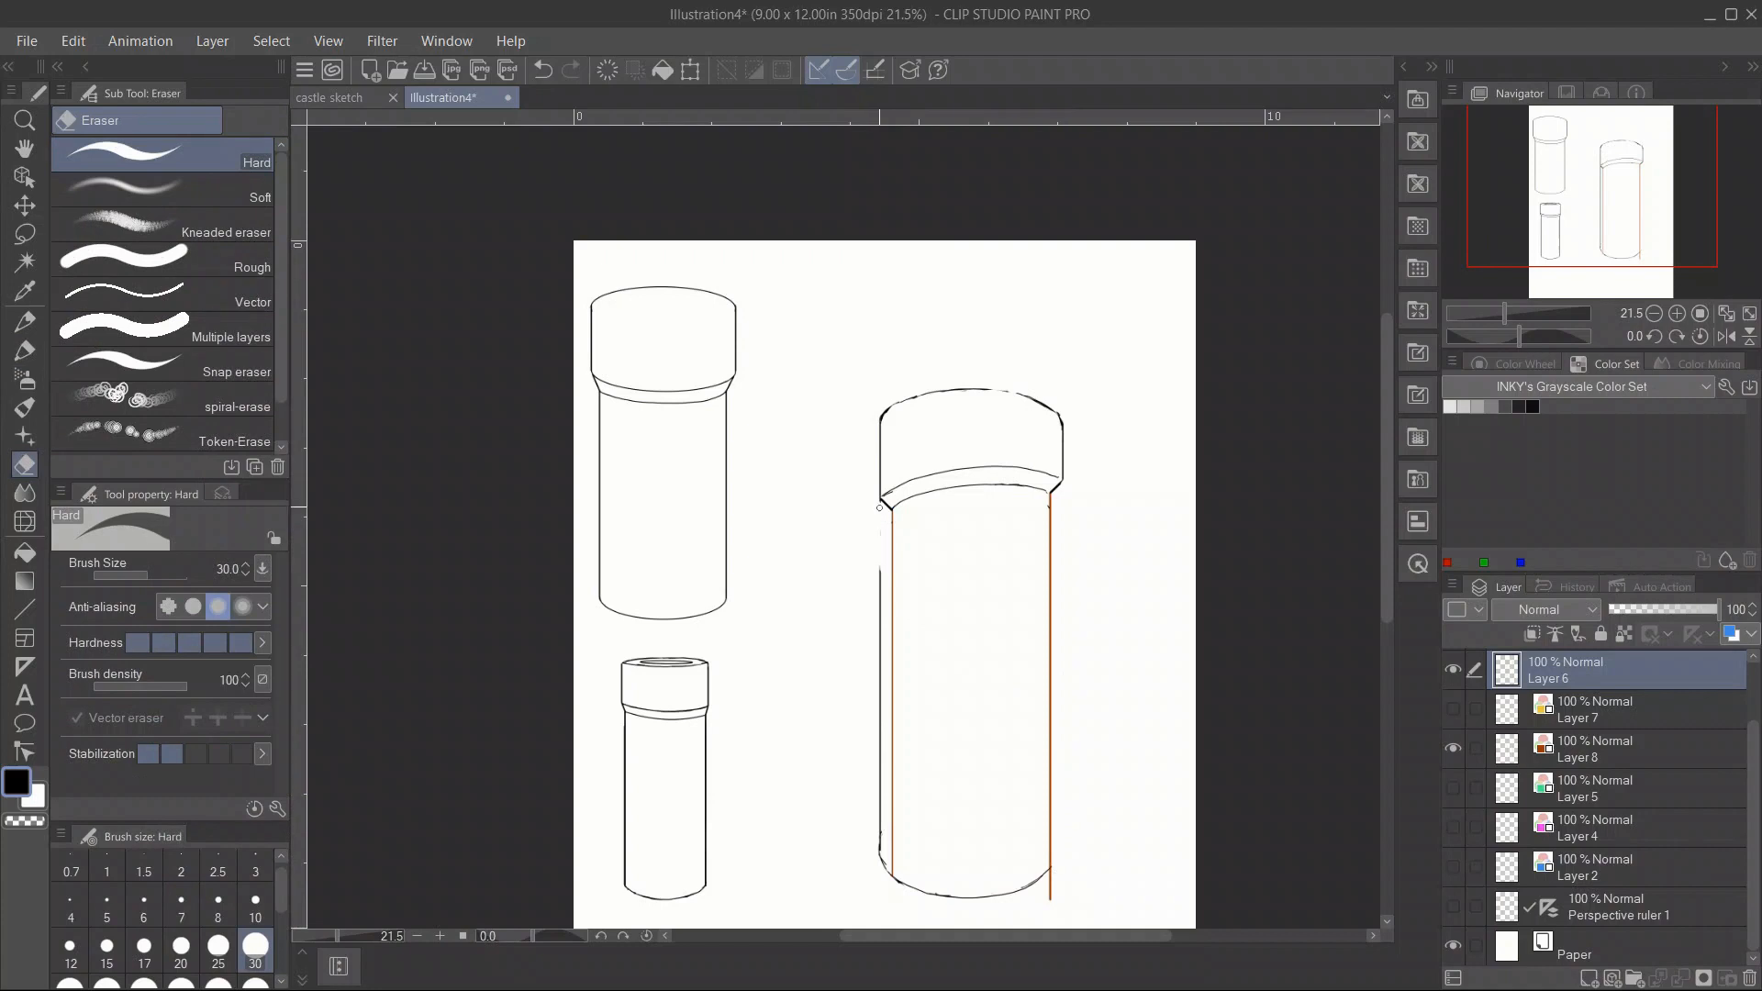
pyautogui.moveTo(879, 720); pyautogui.dragTo(880, 752)
pyautogui.press('p')
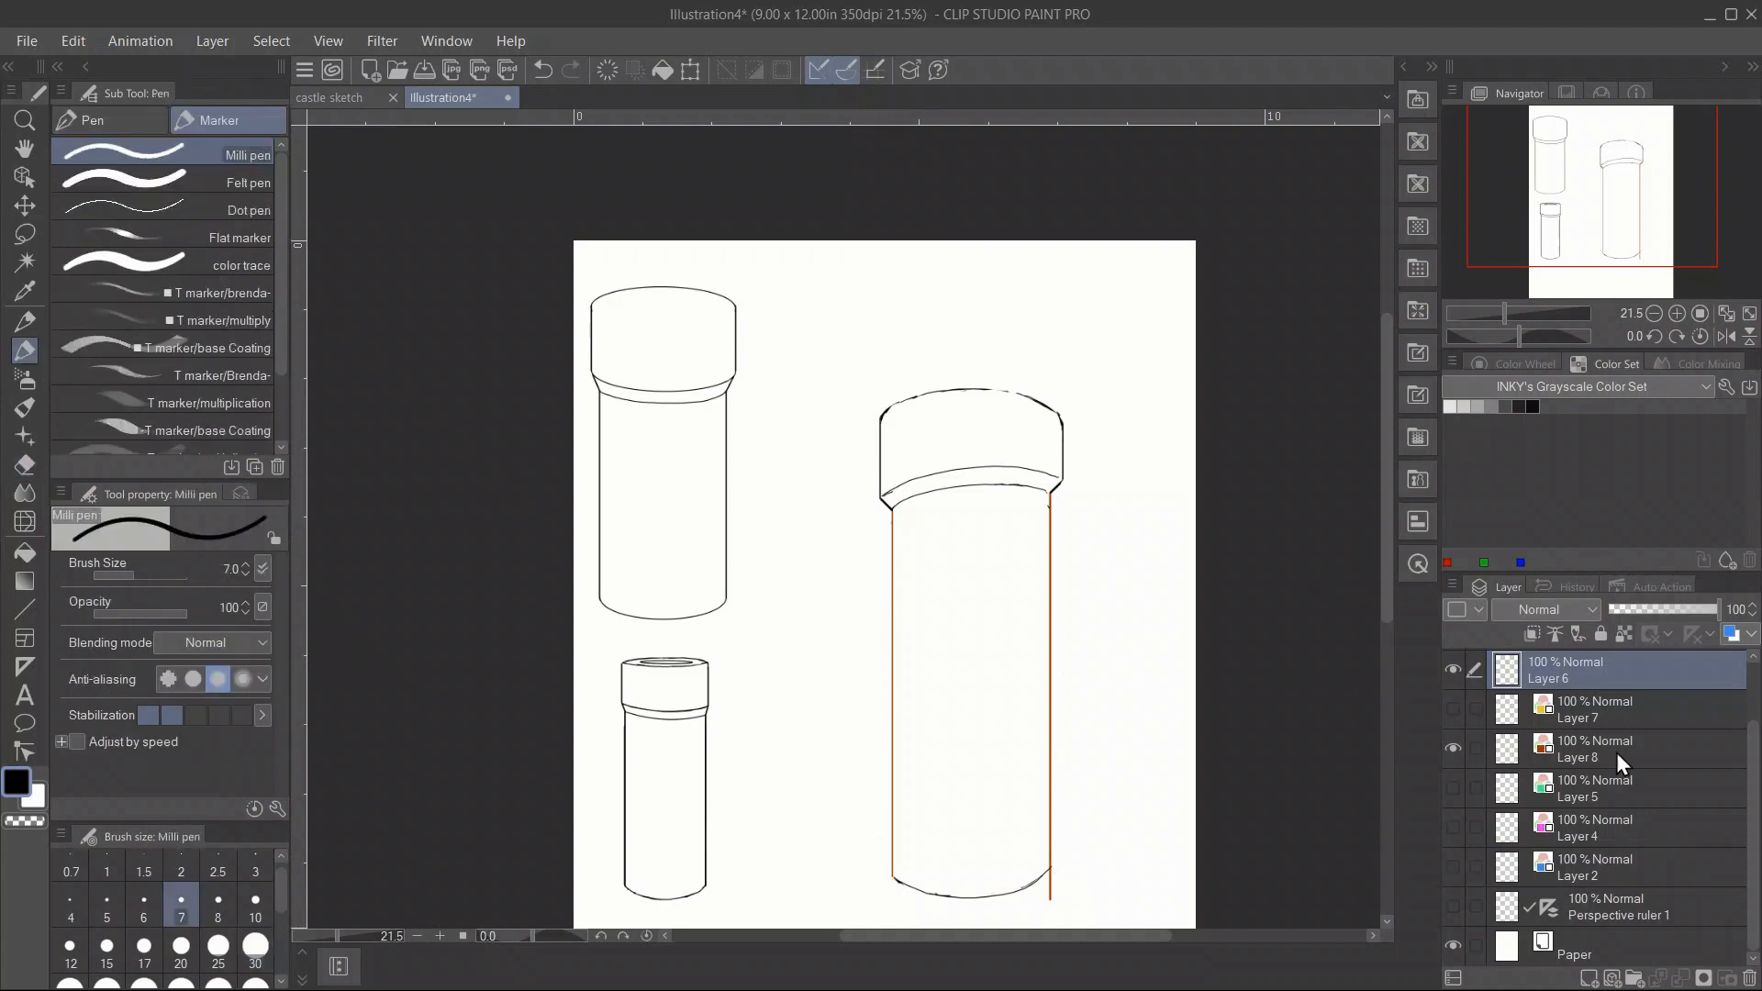
pyautogui.click(1618, 753)
pyautogui.press('e')
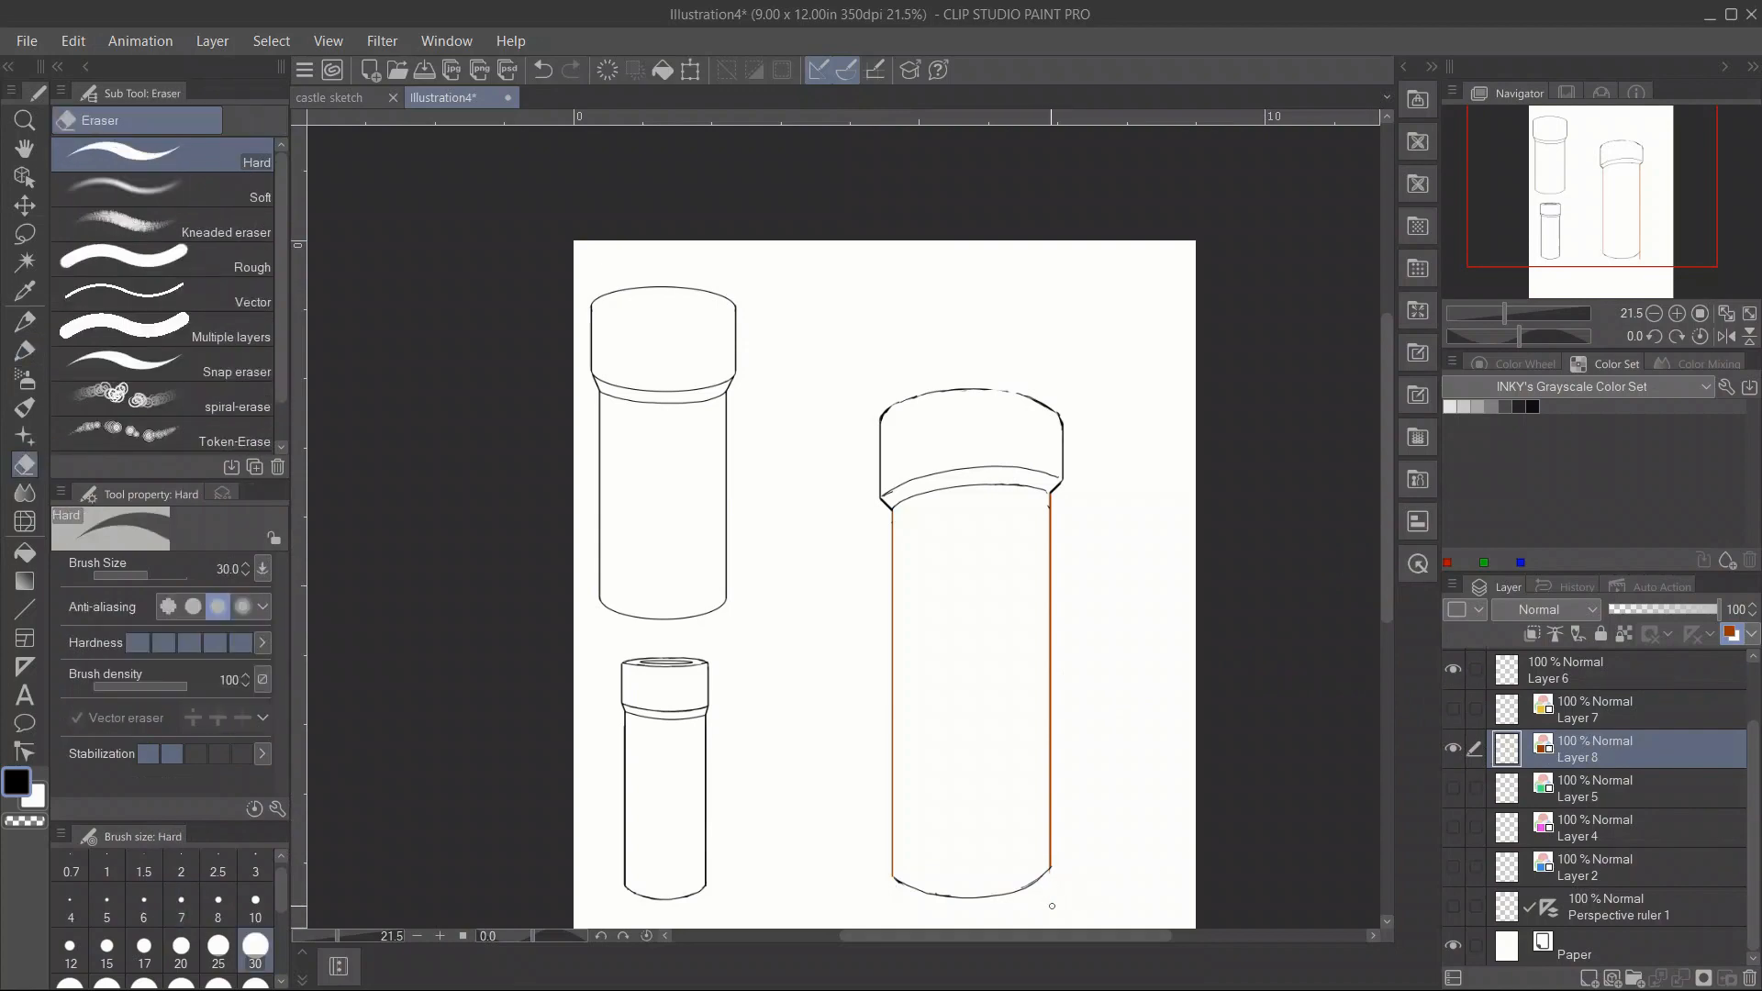